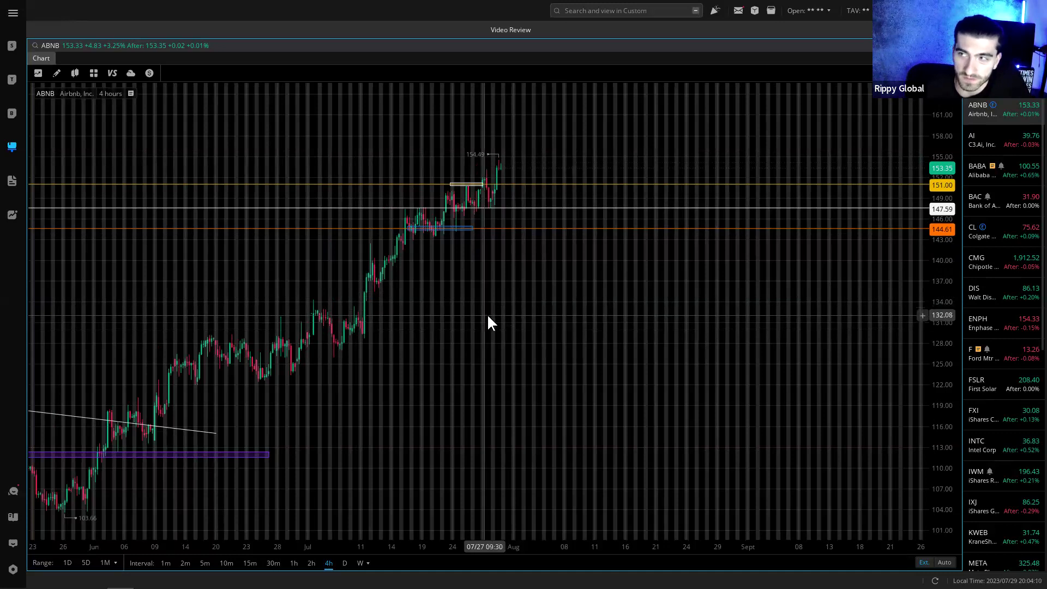
- Switch the ABNB chart to the daily interval and bring the price history back to late 2021 into view
scroll(519, 299, "down", 4)
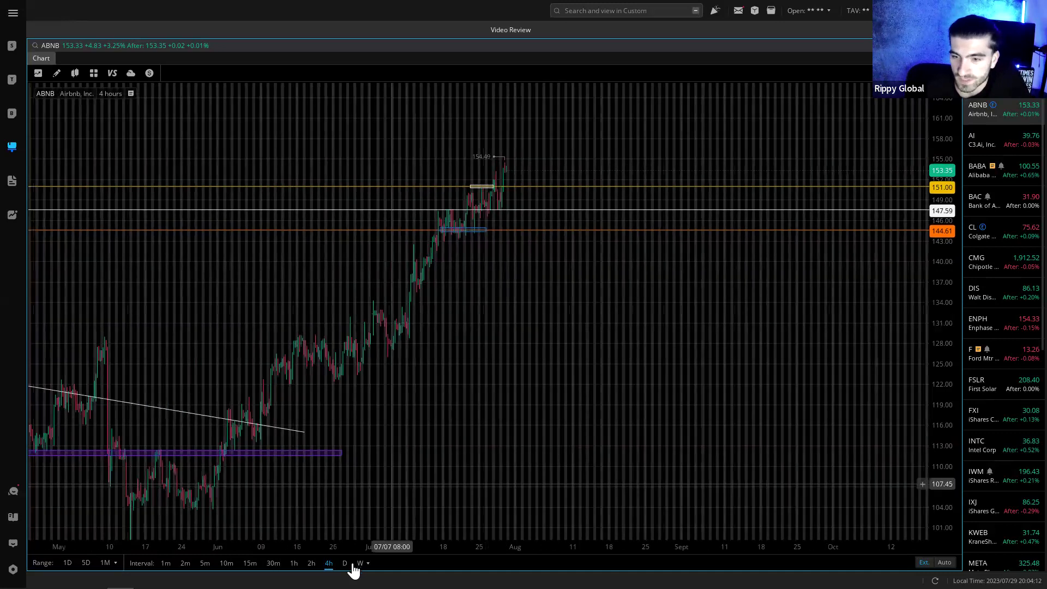
scroll(532, 399, "down", 3)
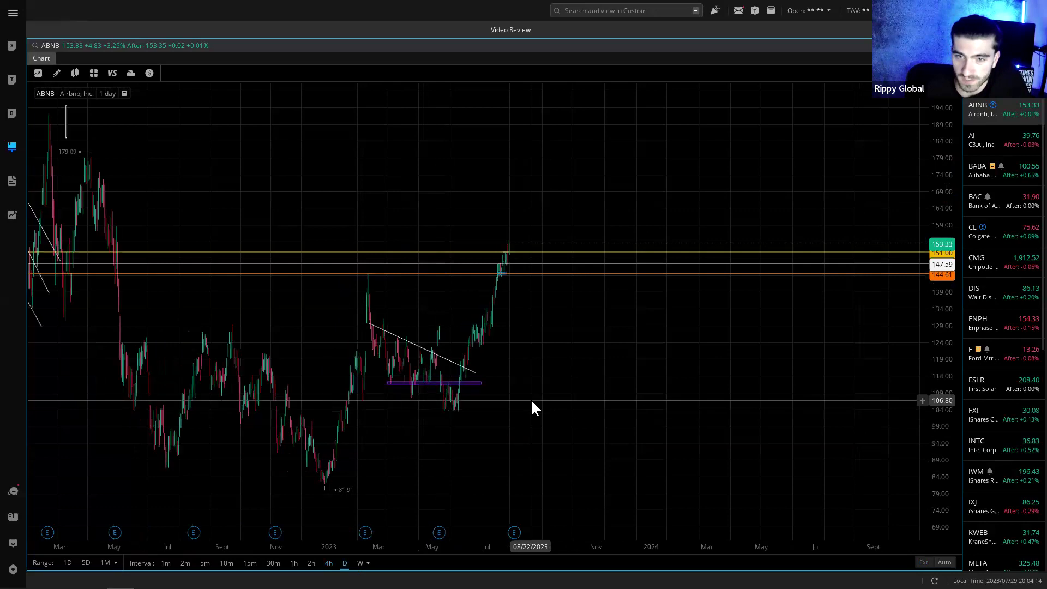
left_click_drag(480, 439, 581, 451)
left_click_drag(942, 362, 942, 388)
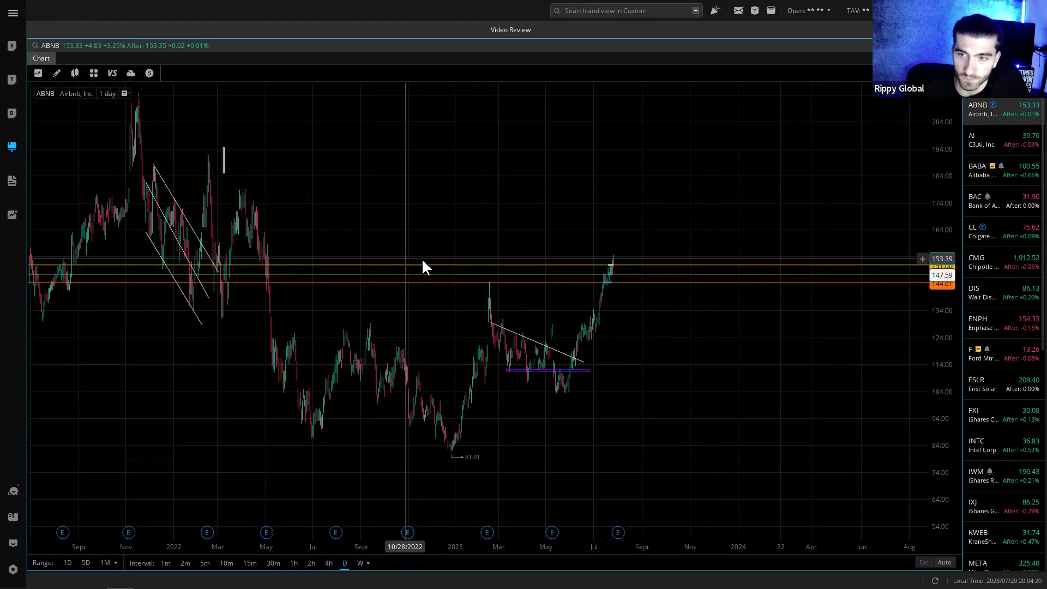
- Examine the daily candles from December 2021 to June 2022 around the existing 144.61, 147.59 and 151.00 levels
scroll(423, 262, "up", 3)
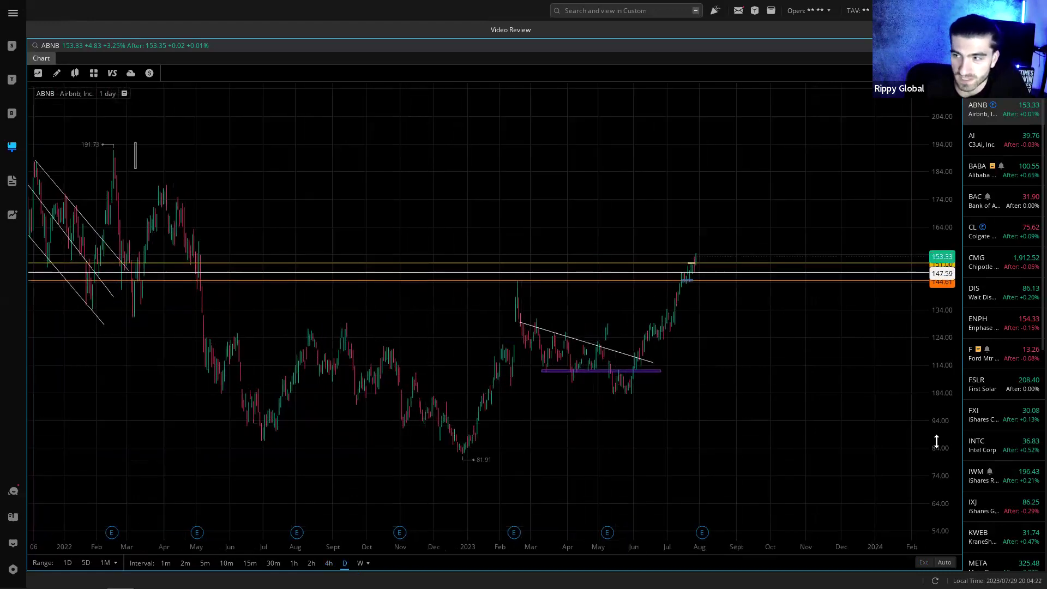
left_click_drag(935, 441, 862, 329)
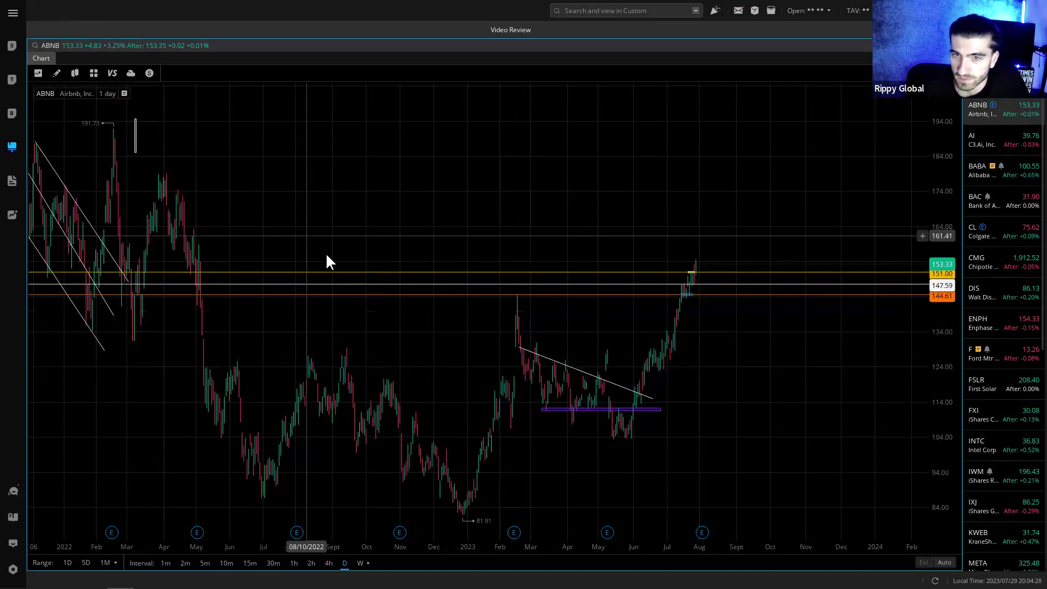
left_click_drag(326, 254, 368, 264)
scroll(284, 244, "up", 3)
left_click_drag(286, 244, 467, 301)
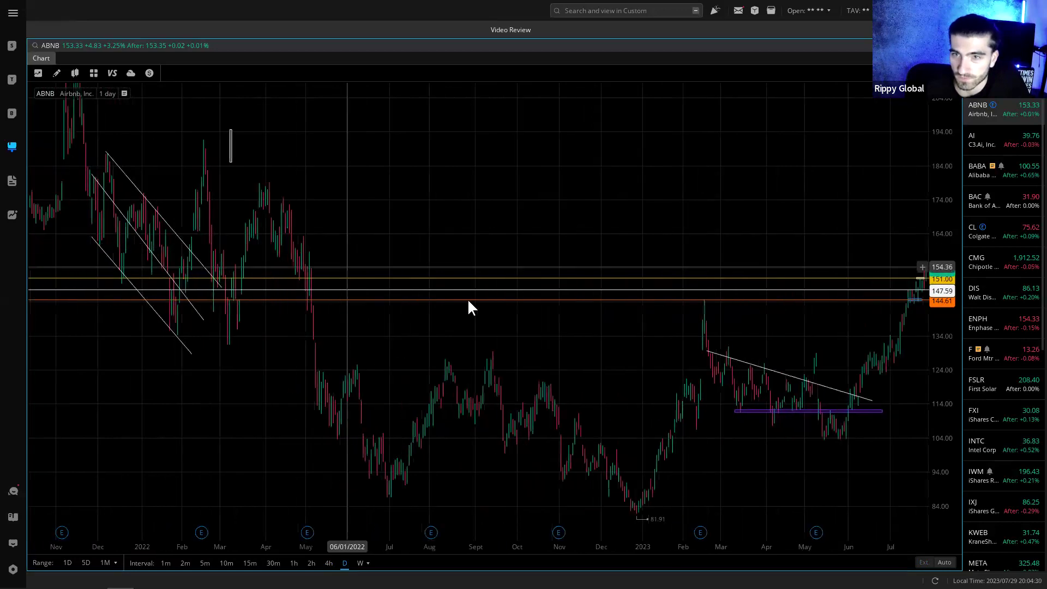
scroll(467, 304, "up", 1)
scroll(467, 304, "up", 5)
left_click_drag(463, 257, 622, 366)
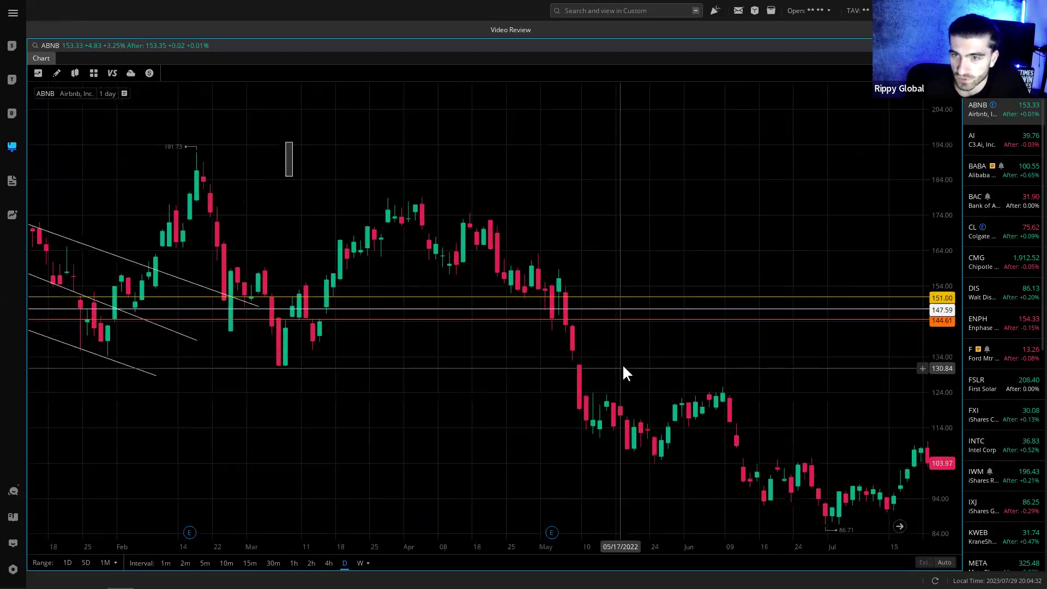
left_click_drag(948, 424, 945, 290)
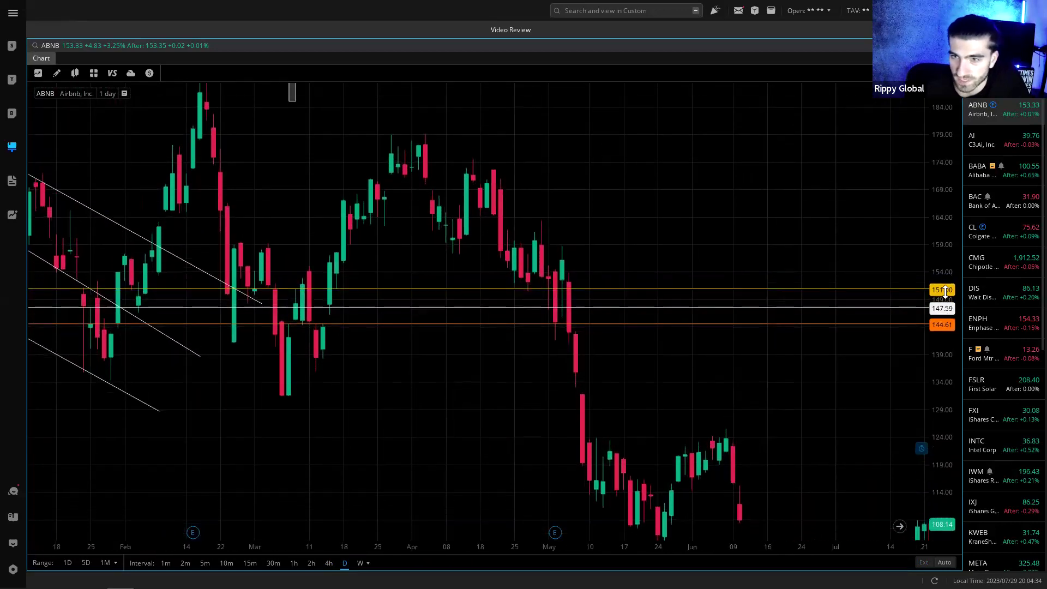
scroll(563, 388, "down", 2)
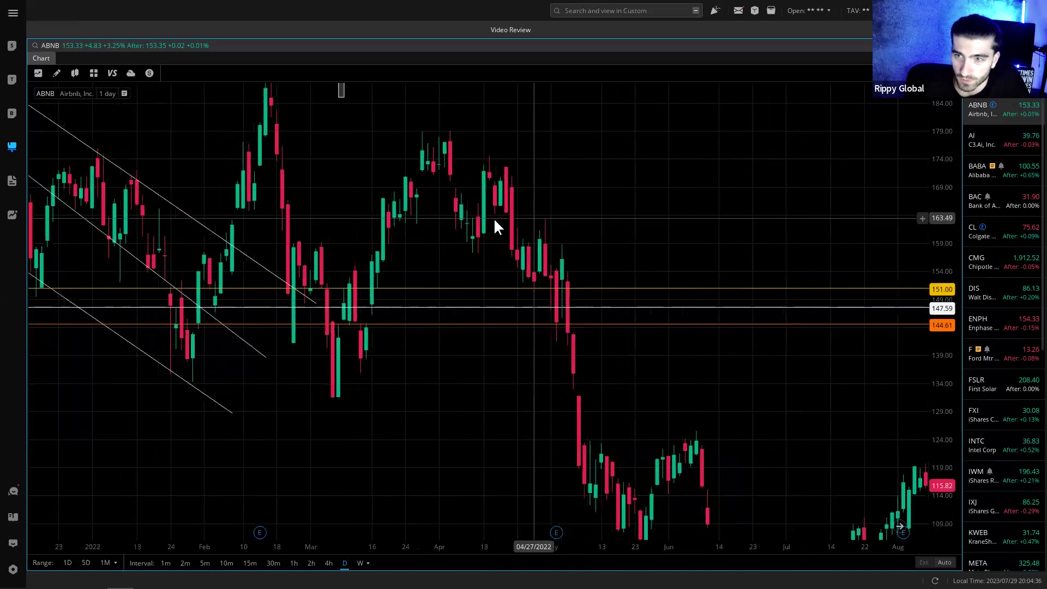
scroll(443, 235, "down", 3)
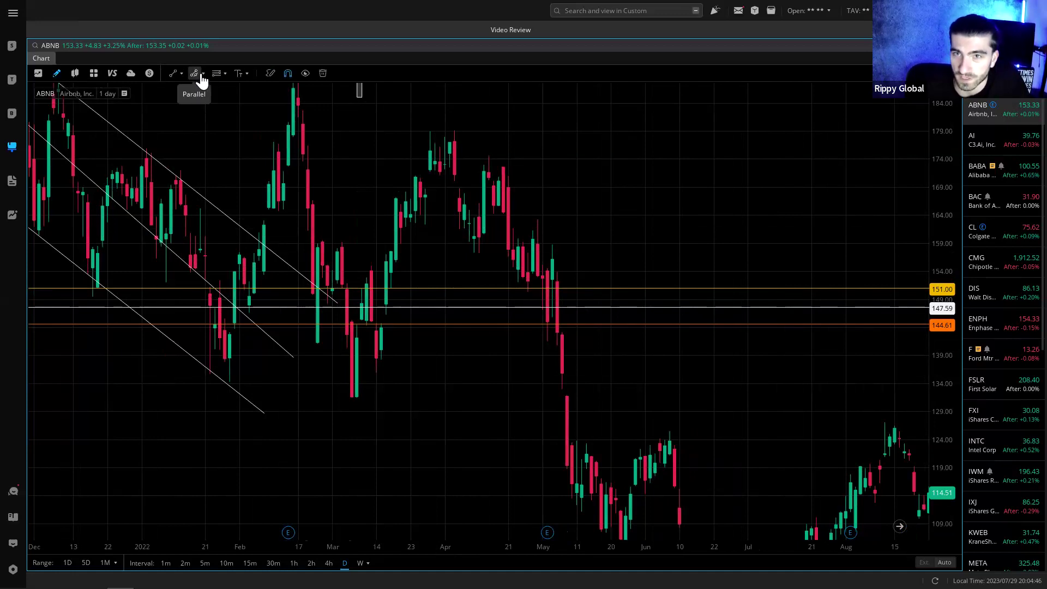
- Draw a rectangle zone from about mid-January to late June 2022, spanning prices of about 154 to 155.5
left_click(202, 74)
left_click(195, 133)
left_click(352, 191)
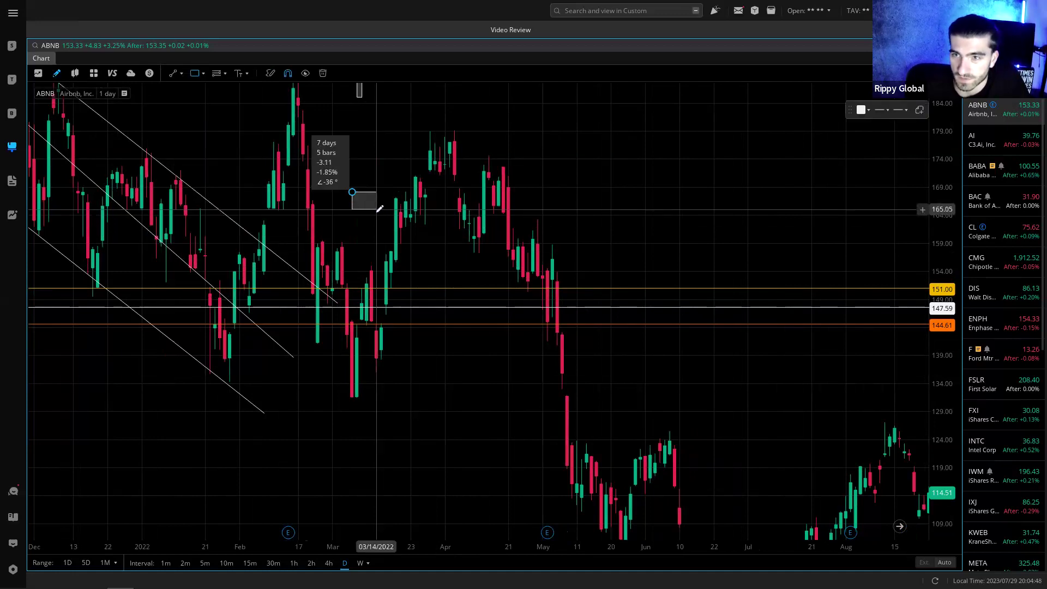
left_click(376, 209)
mouse_move(370, 188)
left_mouse_down()
mouse_move(365, 322)
mouse_move(376, 319)
left_mouse_up()
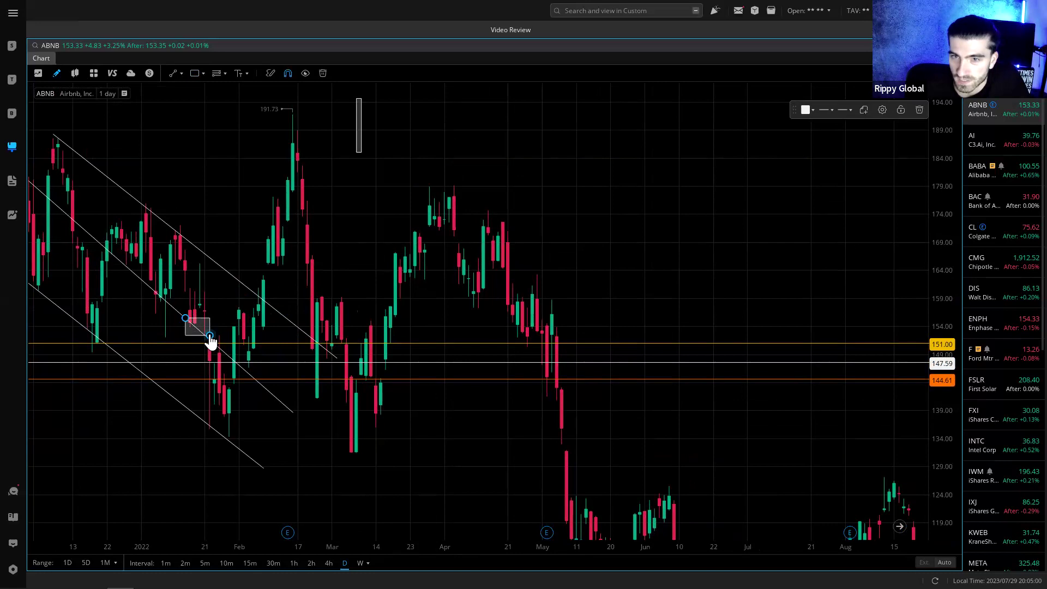
mouse_move(211, 338)
left_mouse_down()
mouse_move(319, 355)
mouse_move(530, 357)
mouse_move(708, 335)
left_mouse_up()
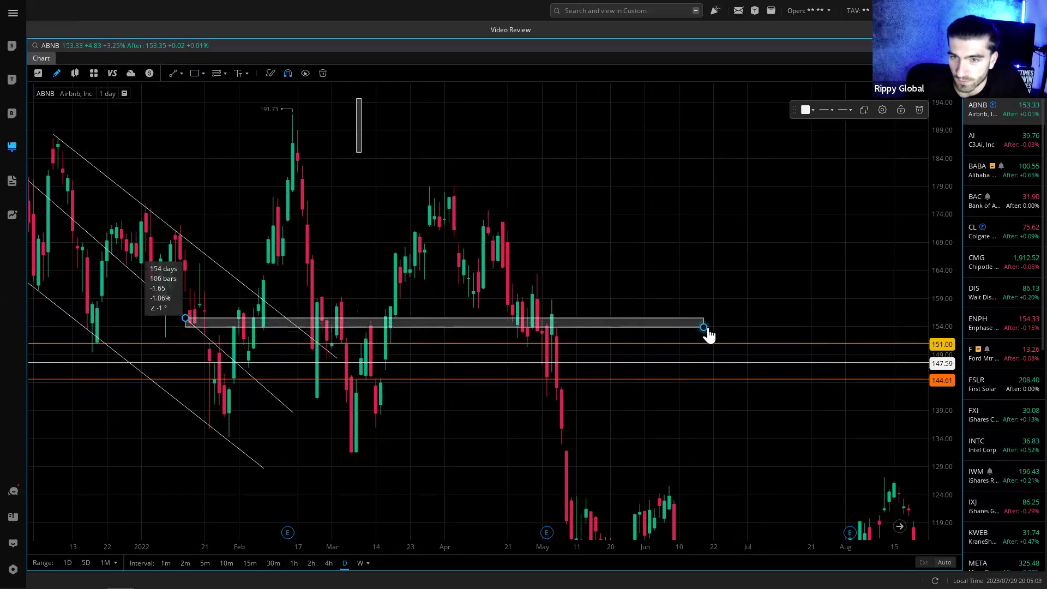
left_click(756, 323)
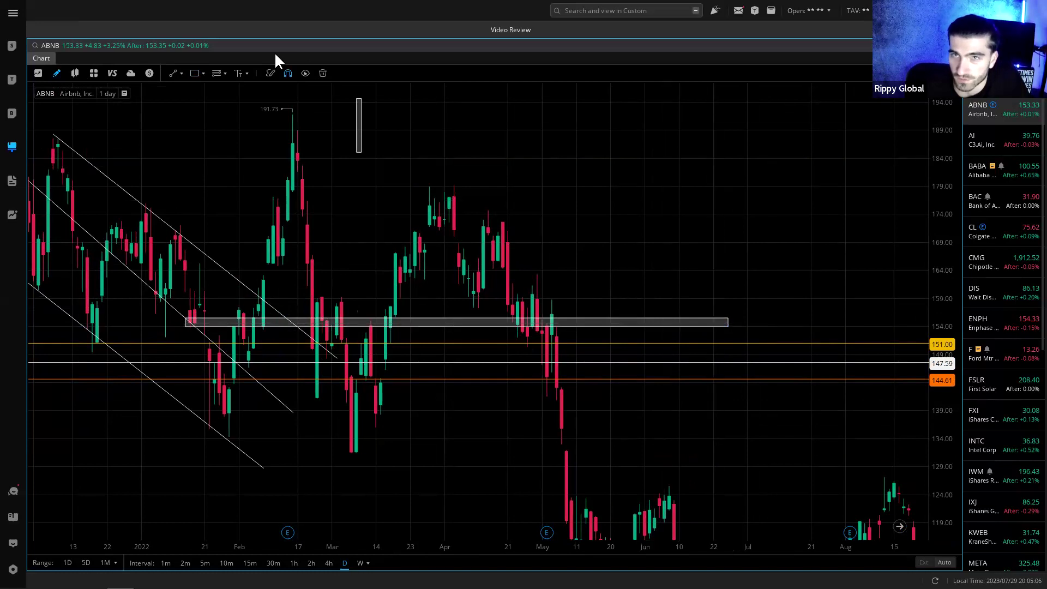
- Add a horizontal line at 154.93 through the rectangle zone and color it teal green
left_click(182, 73)
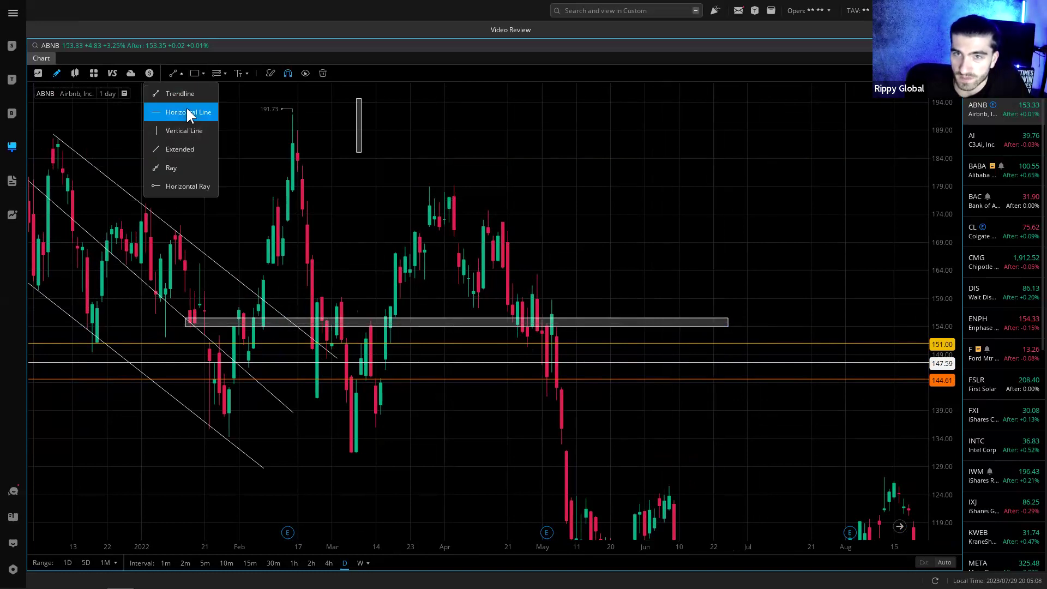
left_click(185, 109)
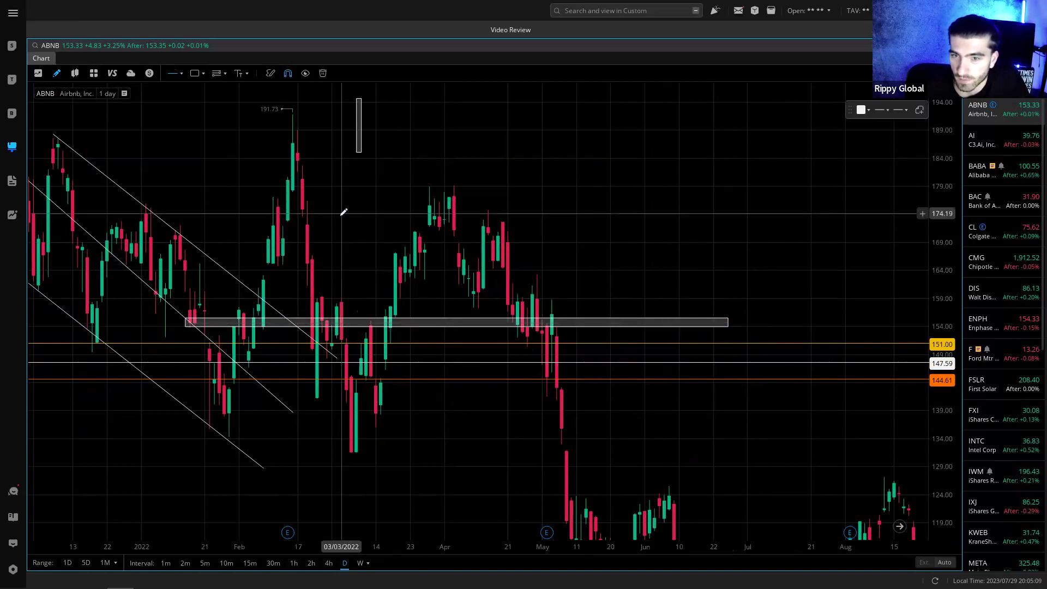
left_click(805, 321)
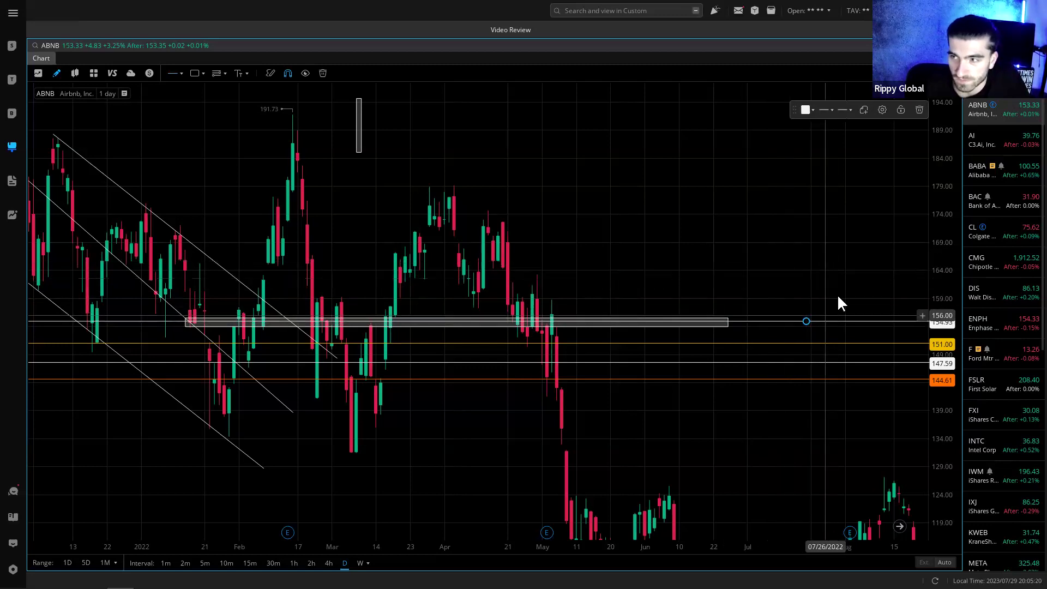
left_click(805, 109)
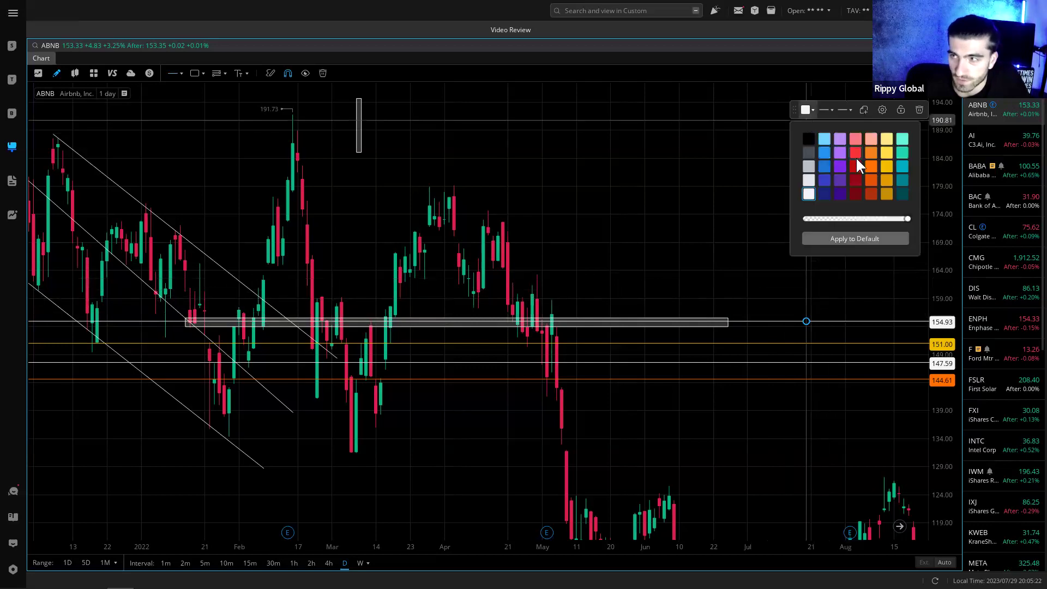
left_click(870, 166)
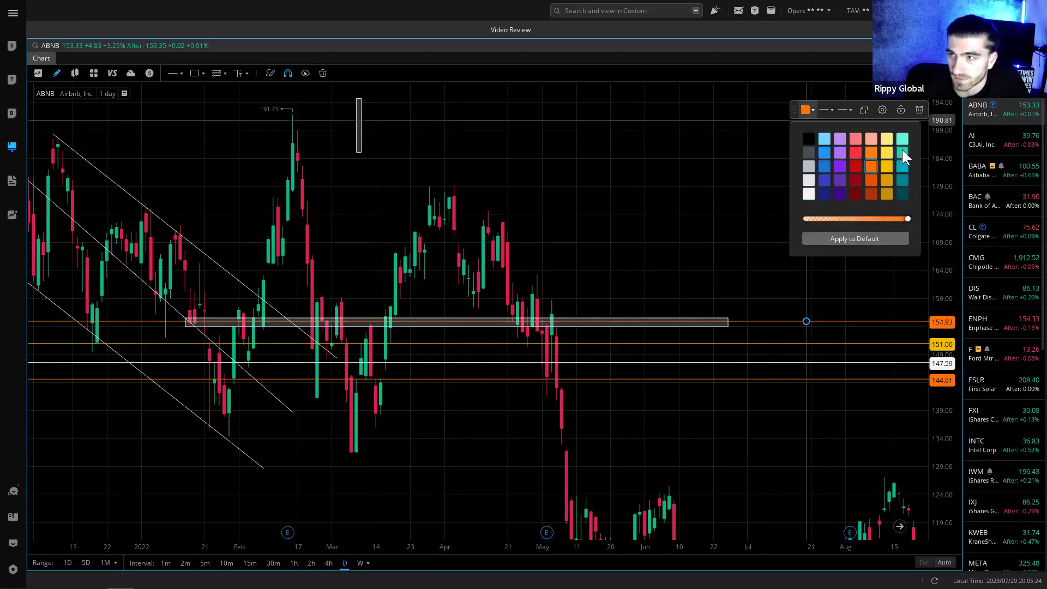
left_click(719, 217)
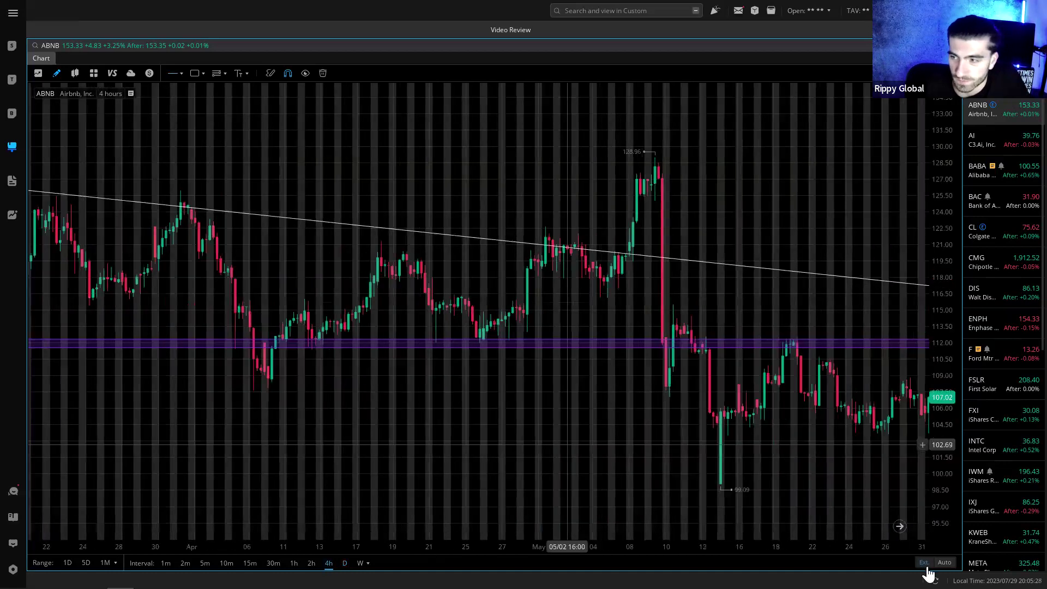
- Switch the chart to the four-hour interval and examine how price behaved around the 154.93 level in early 2022
scroll(519, 419, "down", 10)
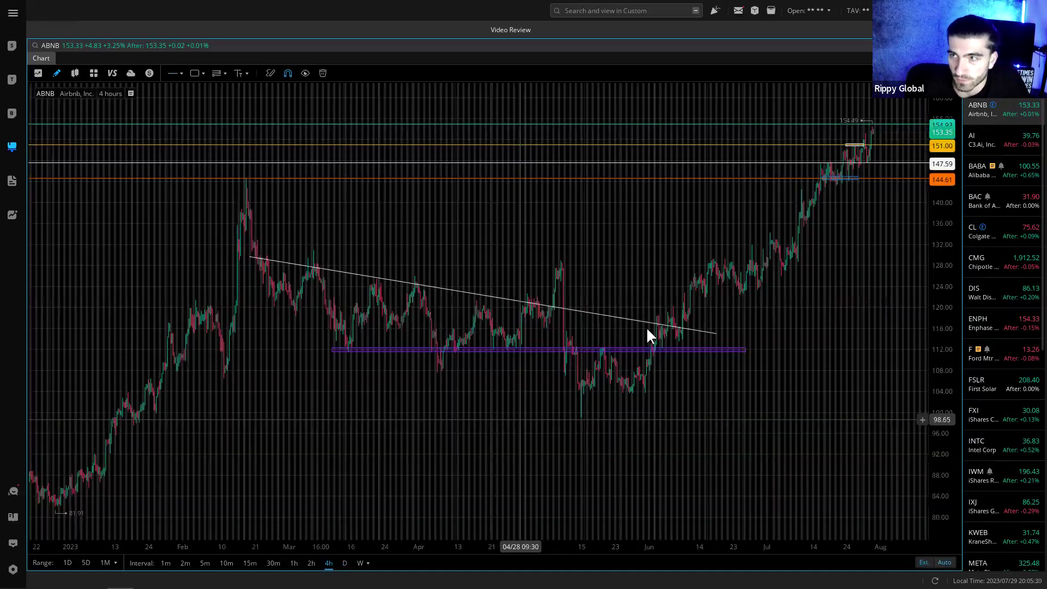
left_click_drag(755, 241, 493, 284)
scroll(494, 284, "up", 6)
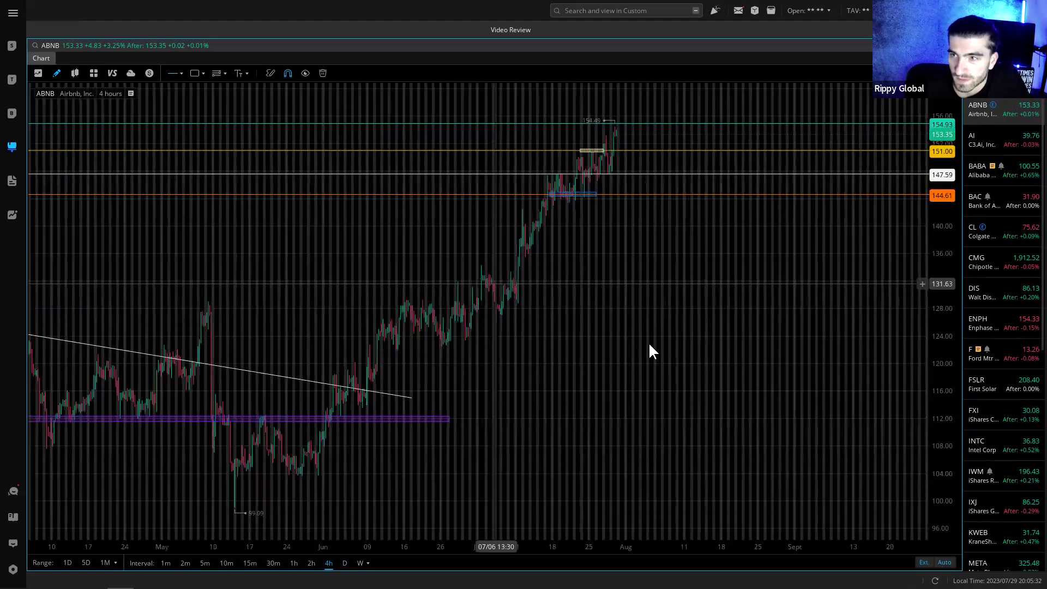
scroll(649, 343, "down", 3)
left_click_drag(126, 246, 659, 280)
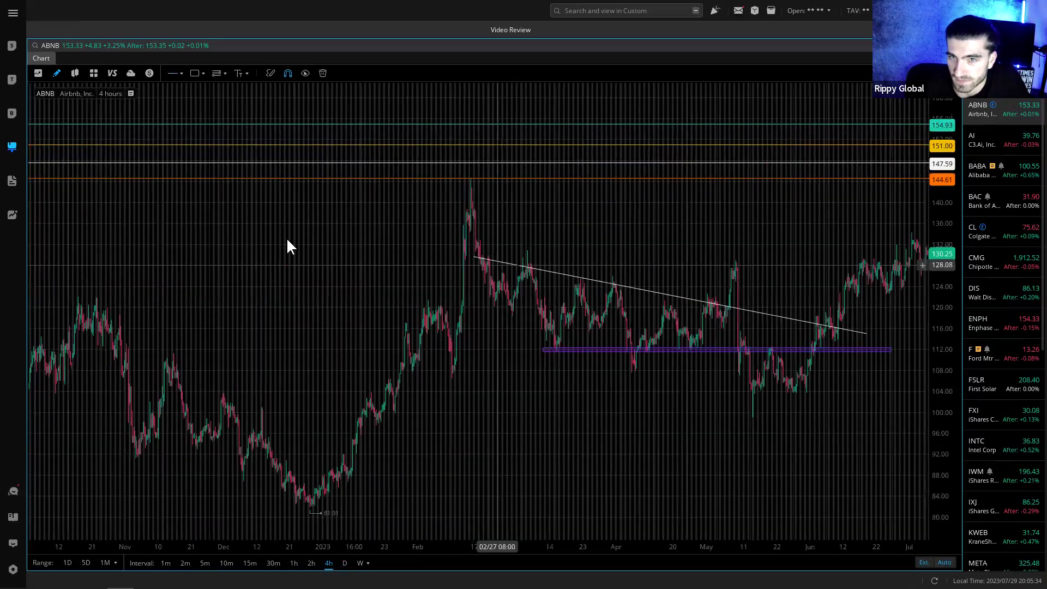
left_click_drag(287, 245, 649, 266)
left_click_drag(60, 272, 622, 368)
left_click_drag(332, 380, 878, 366)
left_click_drag(939, 416, 957, 92)
scroll(398, 391, "up", 4)
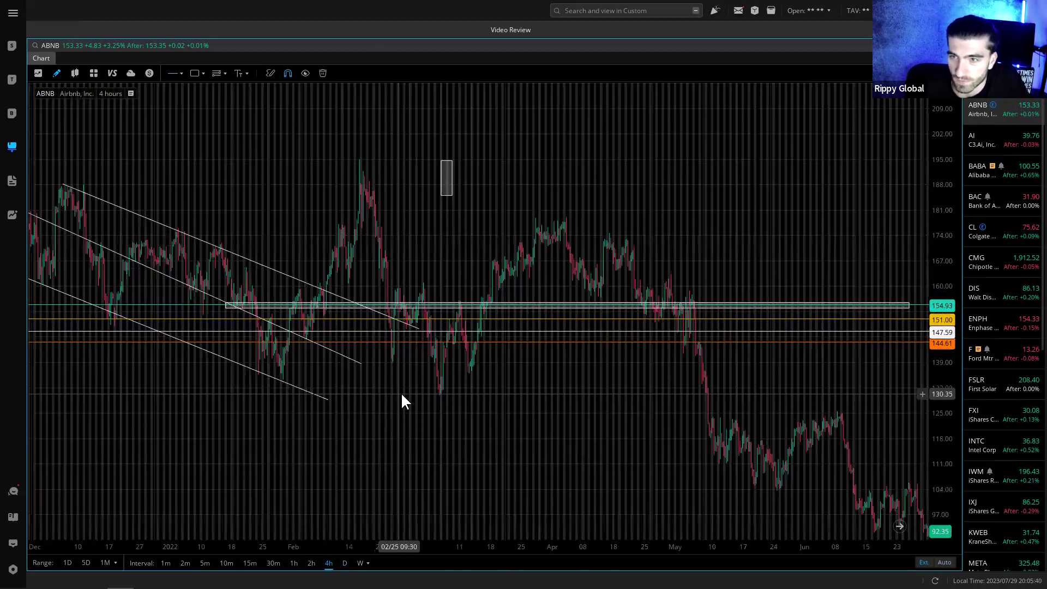
left_click_drag(961, 306, 961, 270)
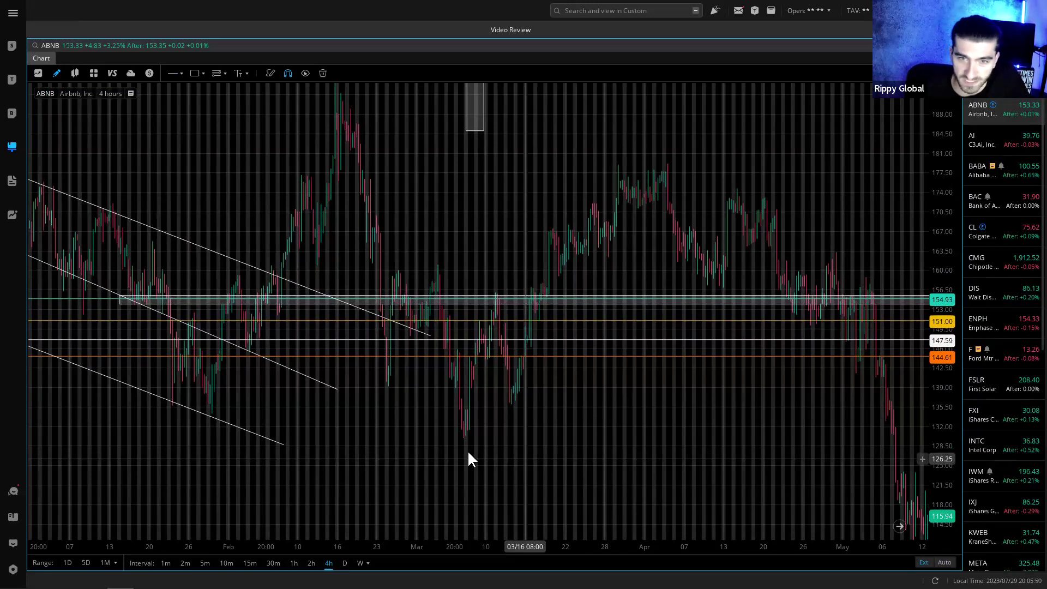
- Delete the long white rectangle zone and lower the teal horizontal line to 154.52
left_click(518, 295)
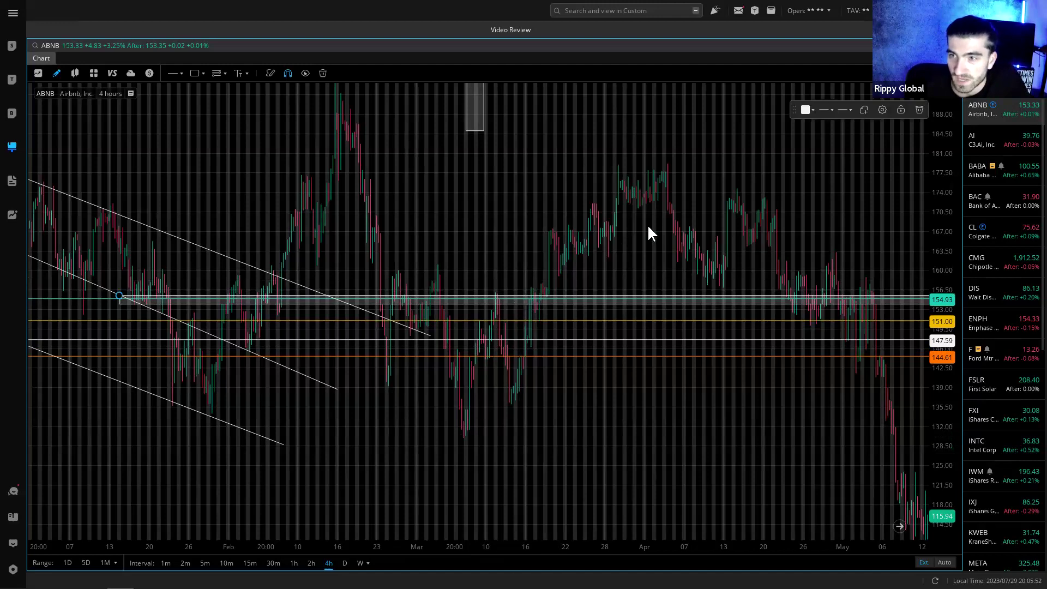
left_click(901, 116)
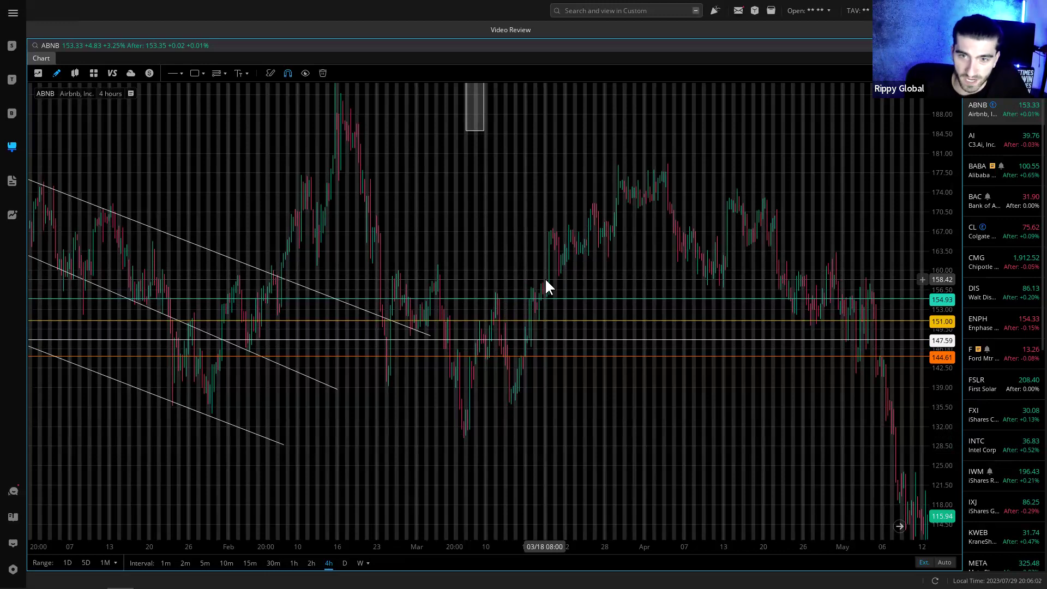
left_click_drag(169, 262, 275, 303)
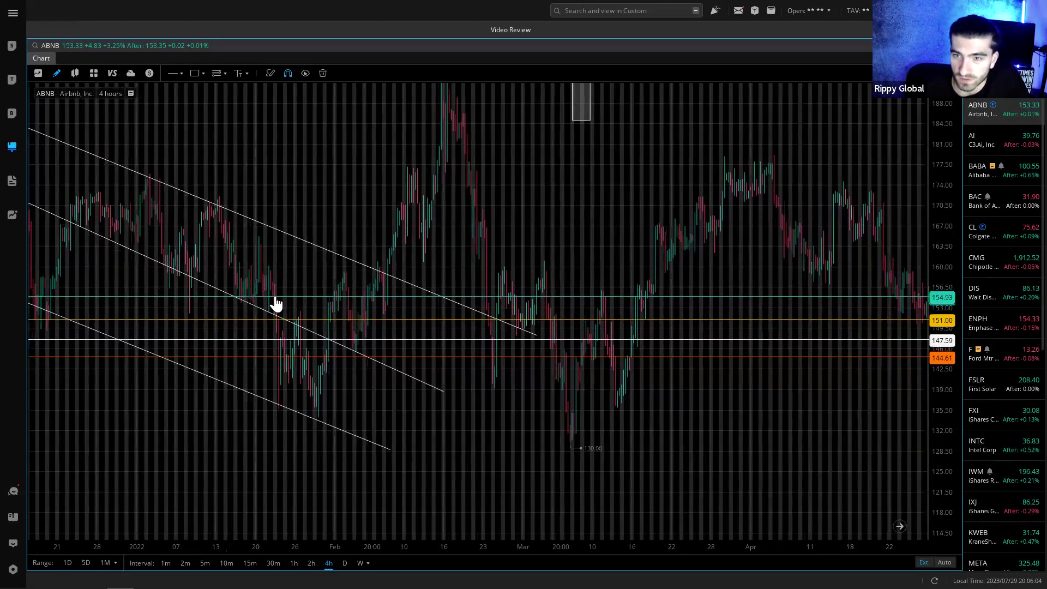
- Delete the orange horizontal line at 144.61 and the white horizontal line at 147.59
left_click(462, 357)
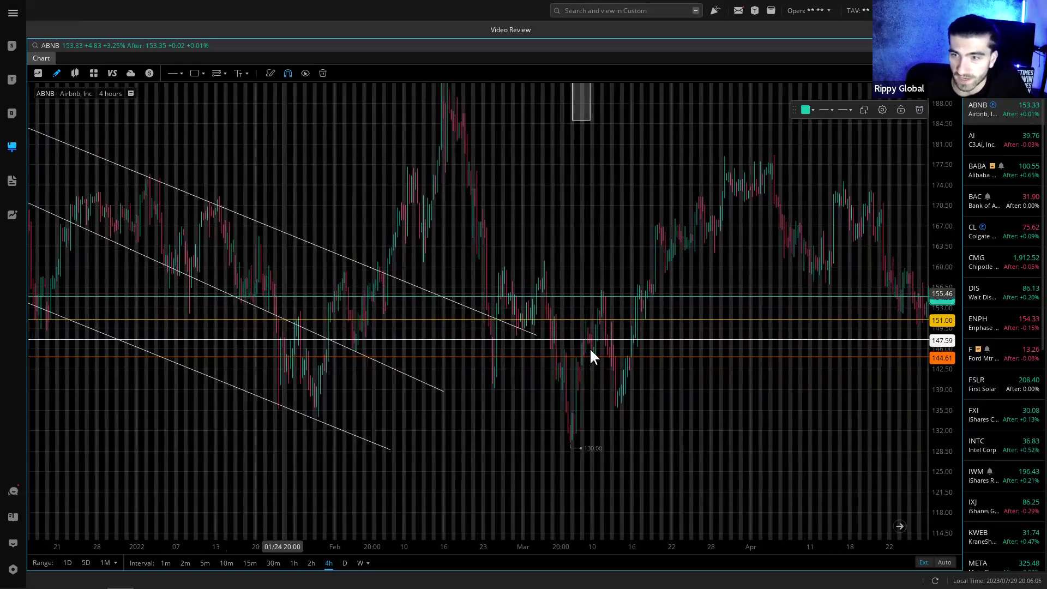
left_click(919, 110)
left_click(830, 341)
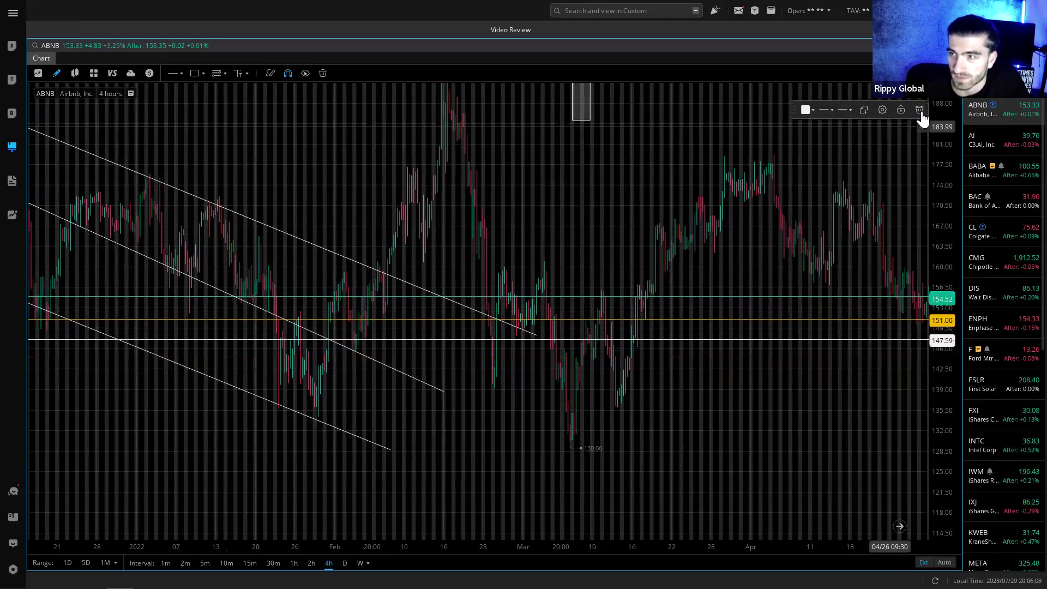
left_click(919, 112)
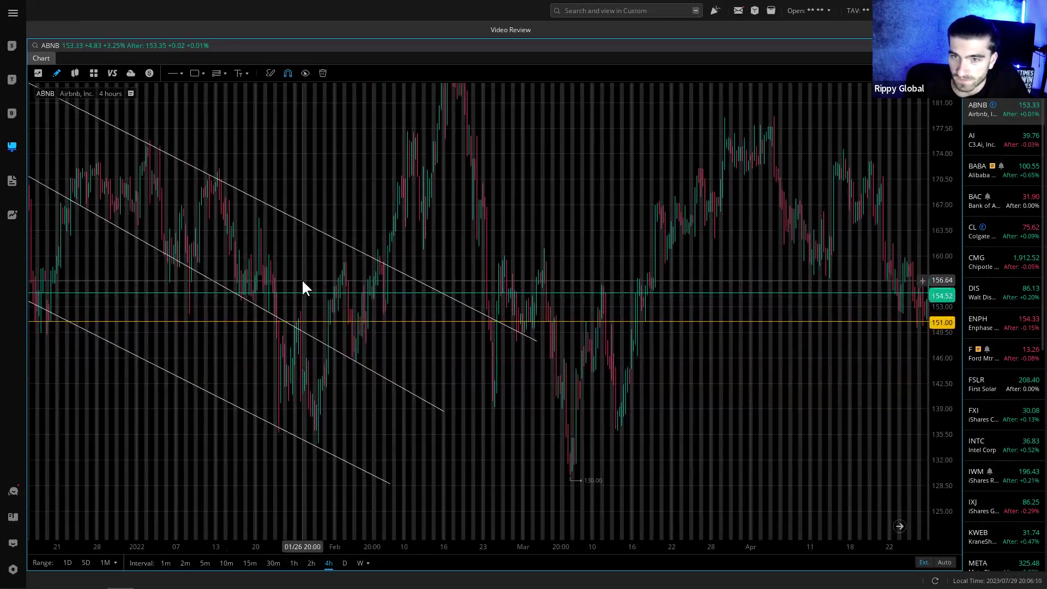
- Move the teal line to 154.71 and draw a small rectangle from about 153.5 to 156 over the mid-to-late January 2022 candles
left_click_drag(276, 293, 301, 76)
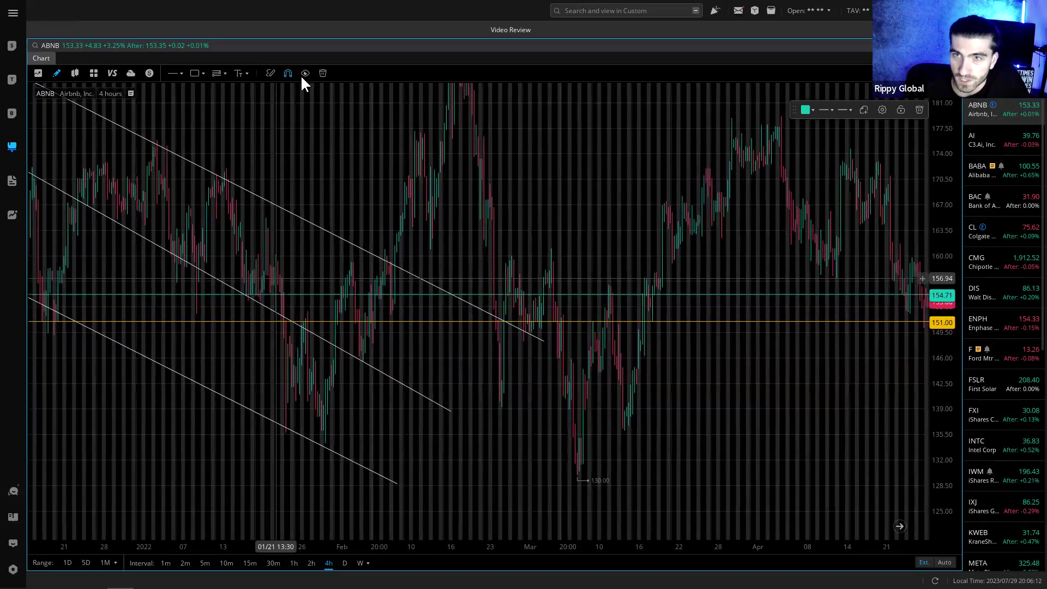
left_click(195, 73)
left_click(249, 278)
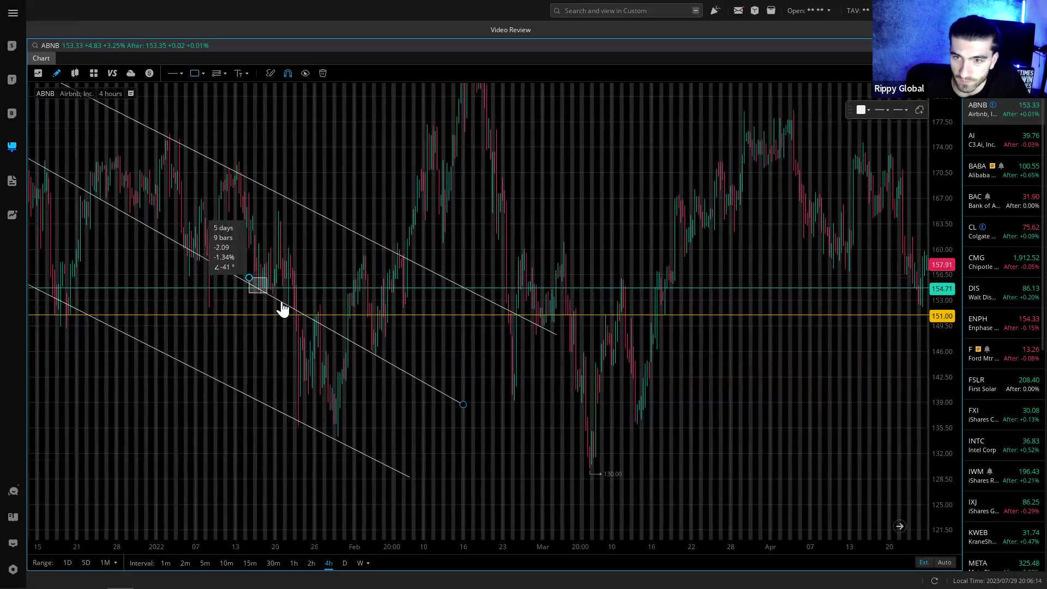
left_click_drag(282, 308, 286, 296)
scroll(289, 286, "up", 1)
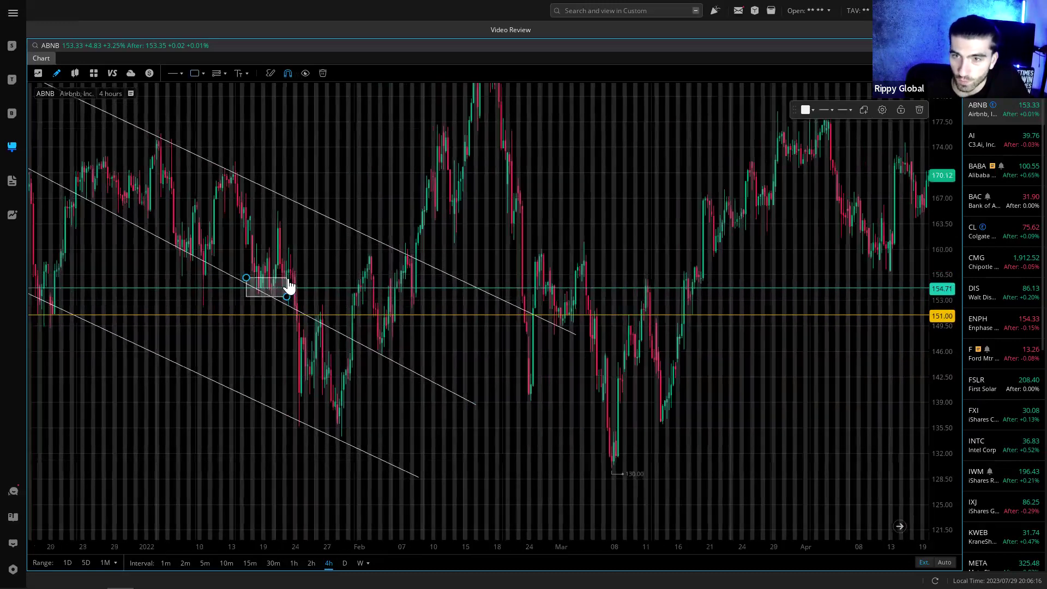
scroll(289, 286, "up", 4)
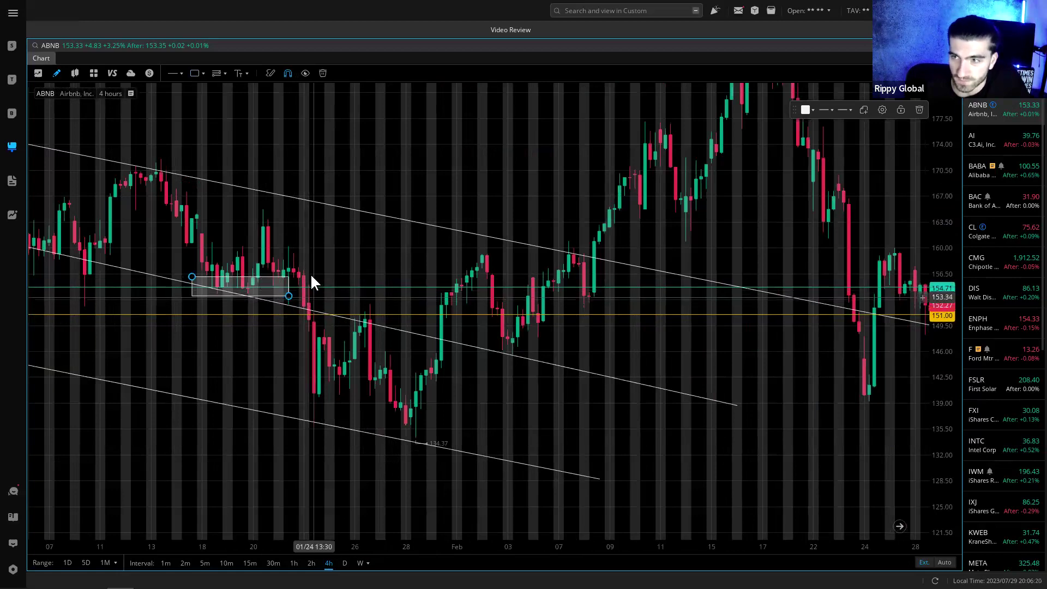
- Move the small white rectangle to the late-February lows and the mid-March 2022 peak at the 154.71 line, and delete it
scroll(311, 294, "down", 2)
scroll(272, 285, "down", 2)
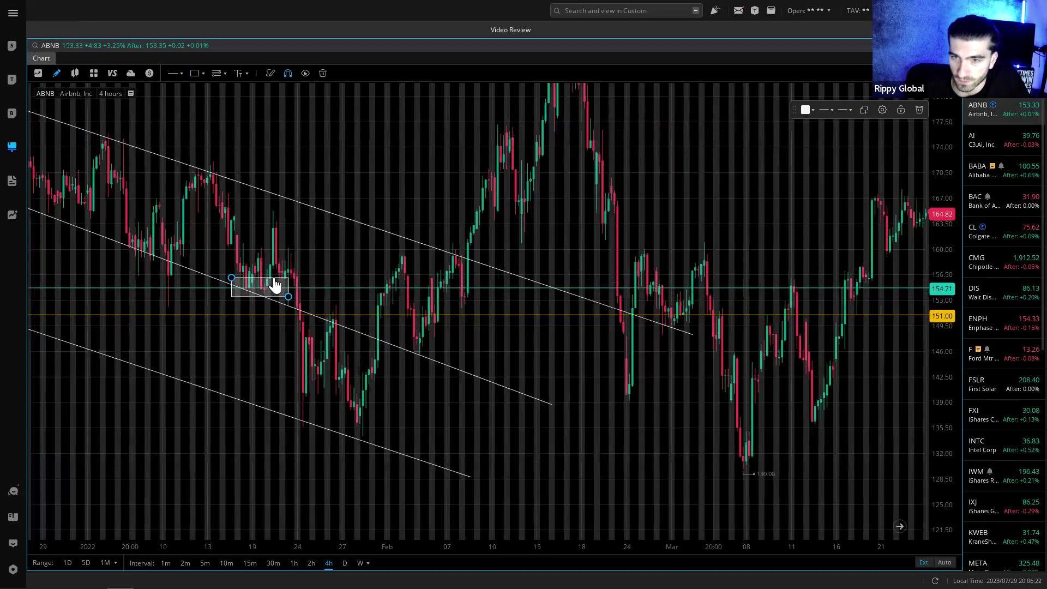
scroll(273, 285, "down", 2)
left_click_drag(274, 285, 625, 304)
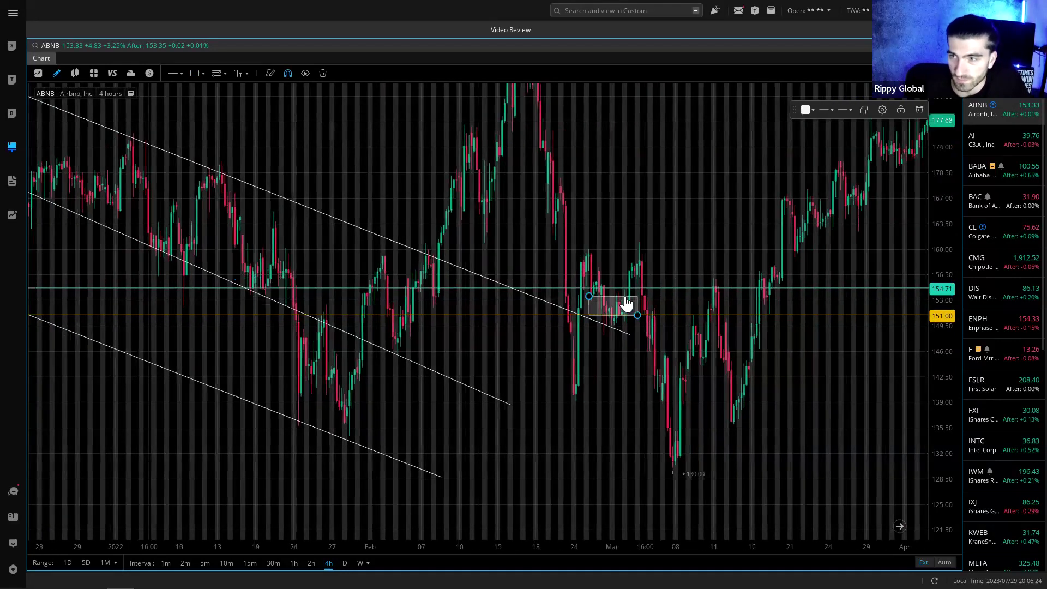
left_click_drag(713, 326, 727, 291)
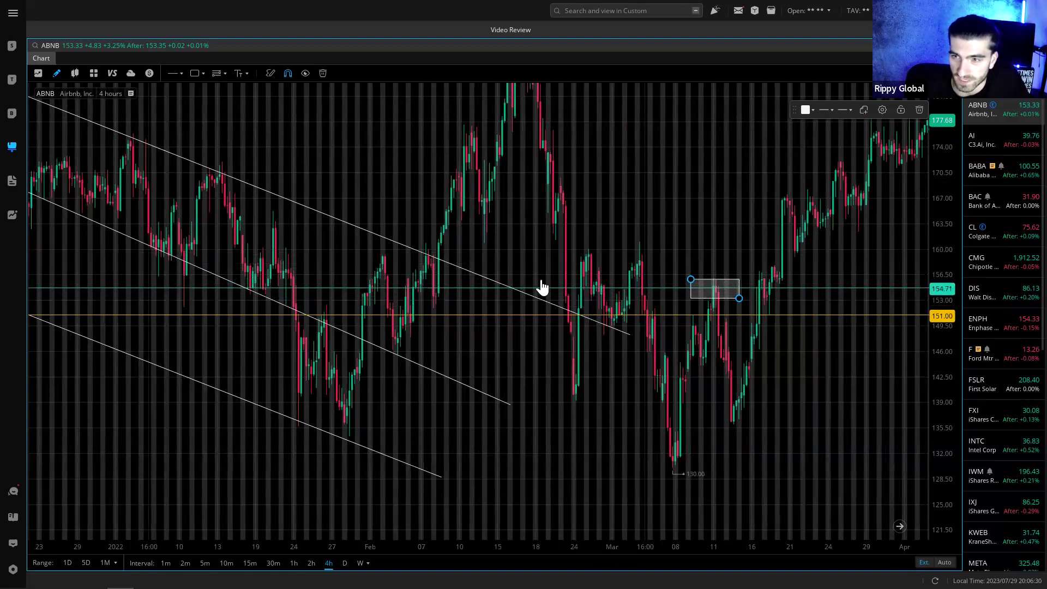
mouse_move(541, 287)
left_mouse_down()
mouse_move(425, 254)
mouse_move(434, 287)
mouse_move(371, 293)
mouse_move(380, 254)
left_mouse_up()
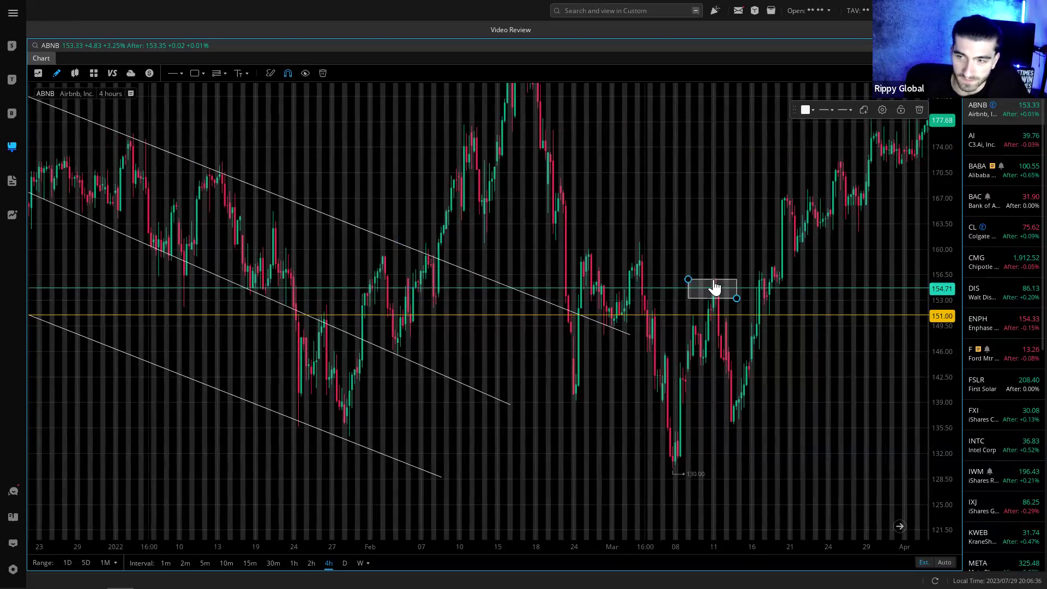
key("Delete")
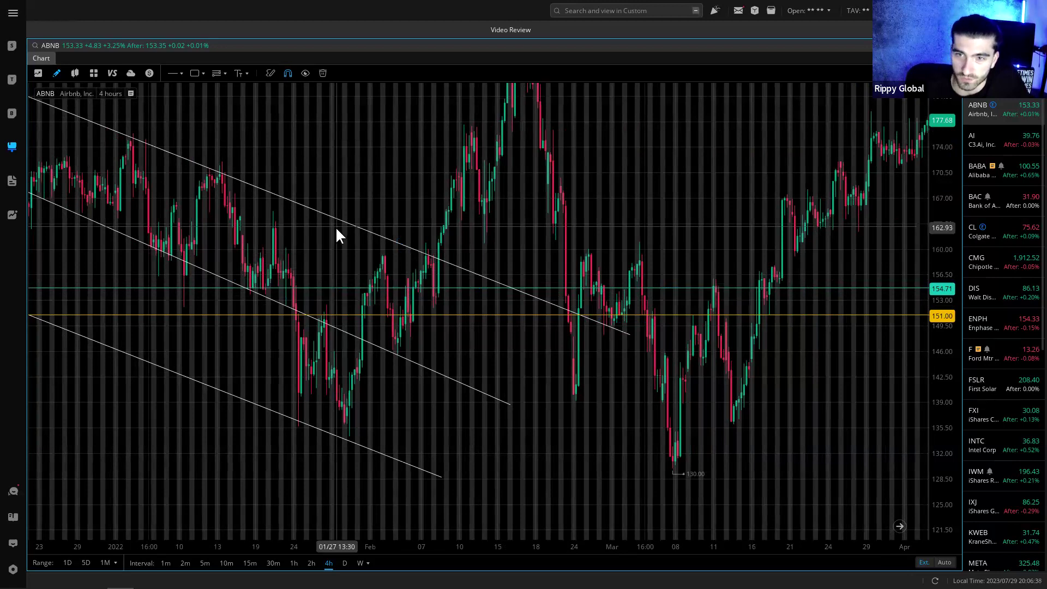
- Check the 154.71 line against 2021 price action with a temporary rectangle over the June–July highs and the September lows
scroll(336, 227, "down", 2)
left_click_drag(365, 250, 563, 275)
left_click_drag(236, 256, 686, 241)
left_click_drag(397, 252, 538, 241)
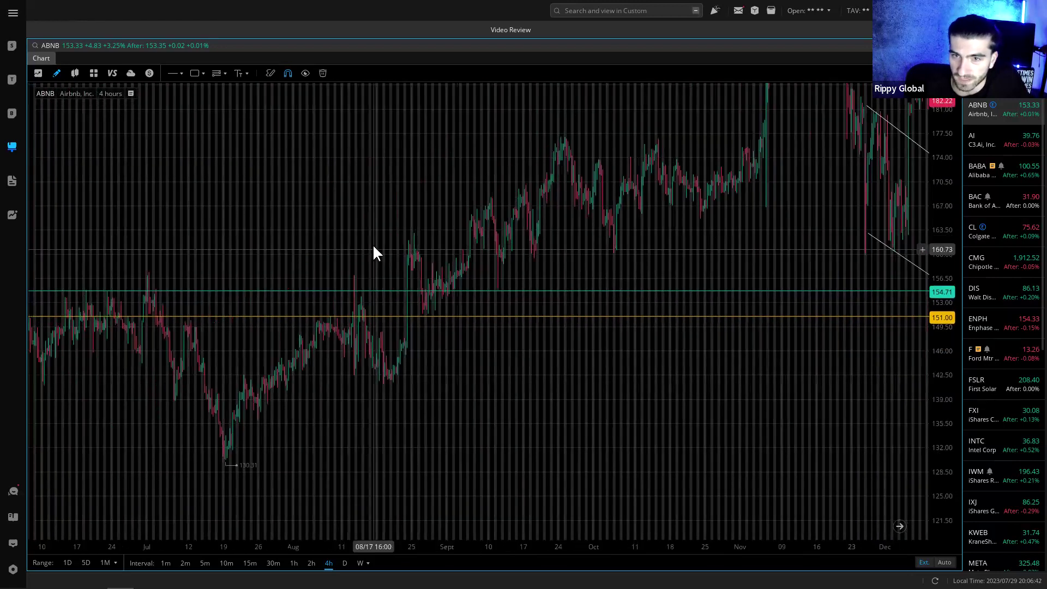
left_click_drag(371, 244, 526, 236)
scroll(524, 238, "down", 3)
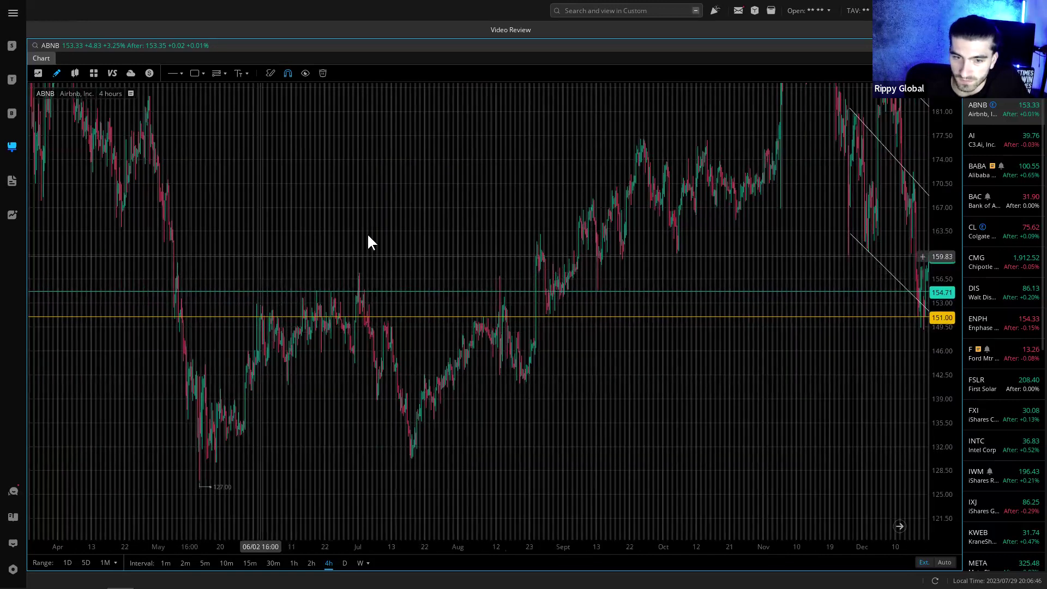
left_click_drag(367, 241, 196, 228)
left_click(194, 73)
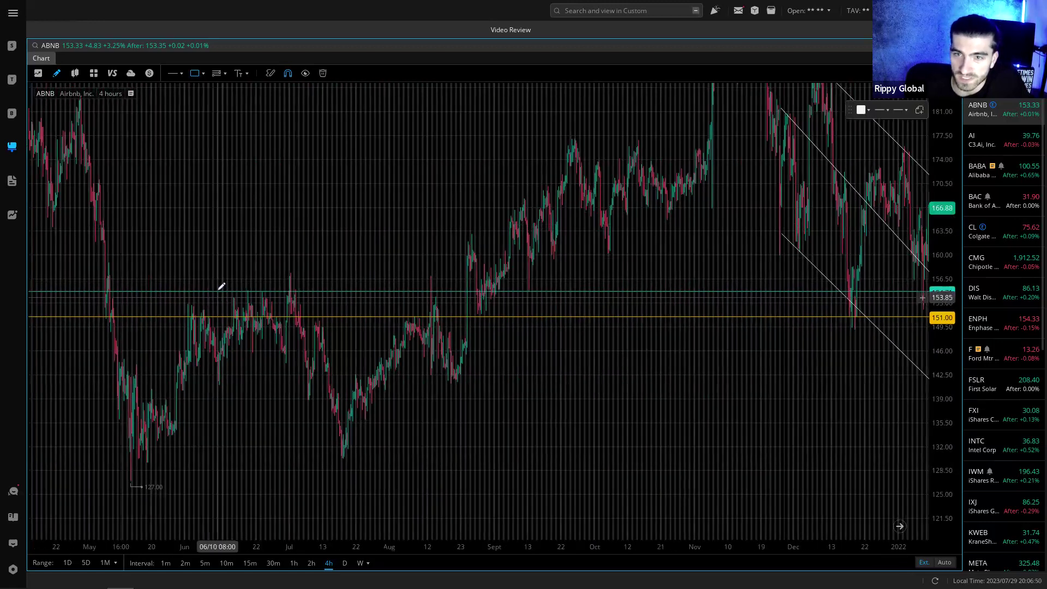
left_click_drag(219, 284, 309, 296)
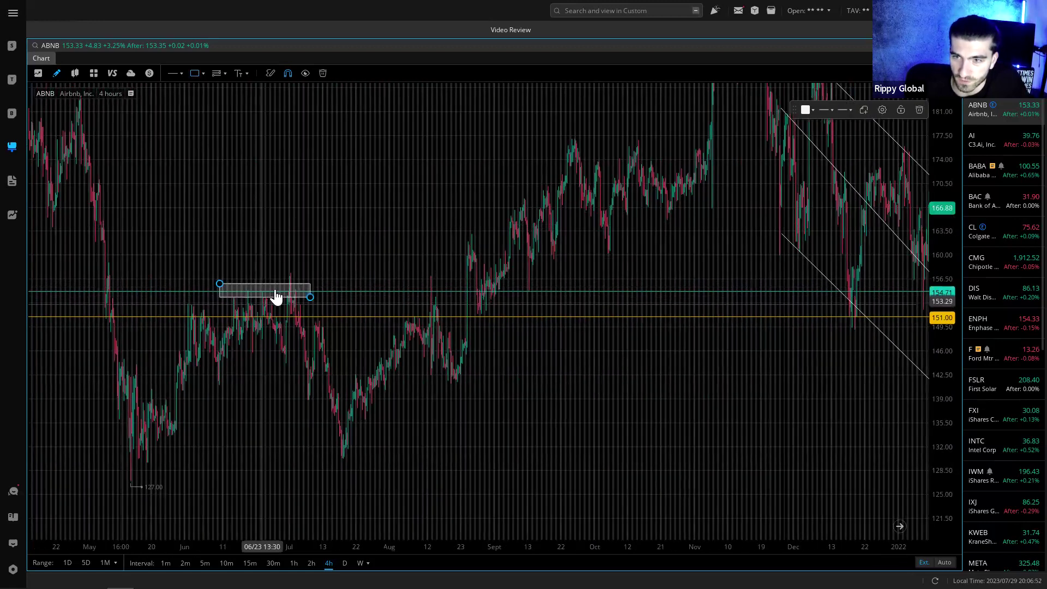
left_click_drag(301, 291, 493, 296)
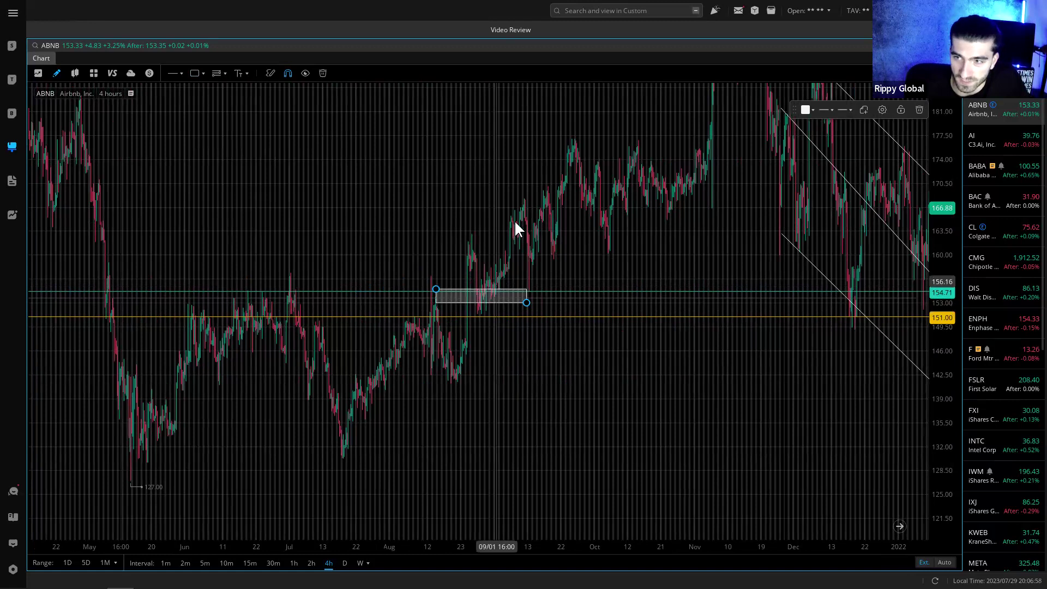
left_click_drag(504, 267, 528, 279)
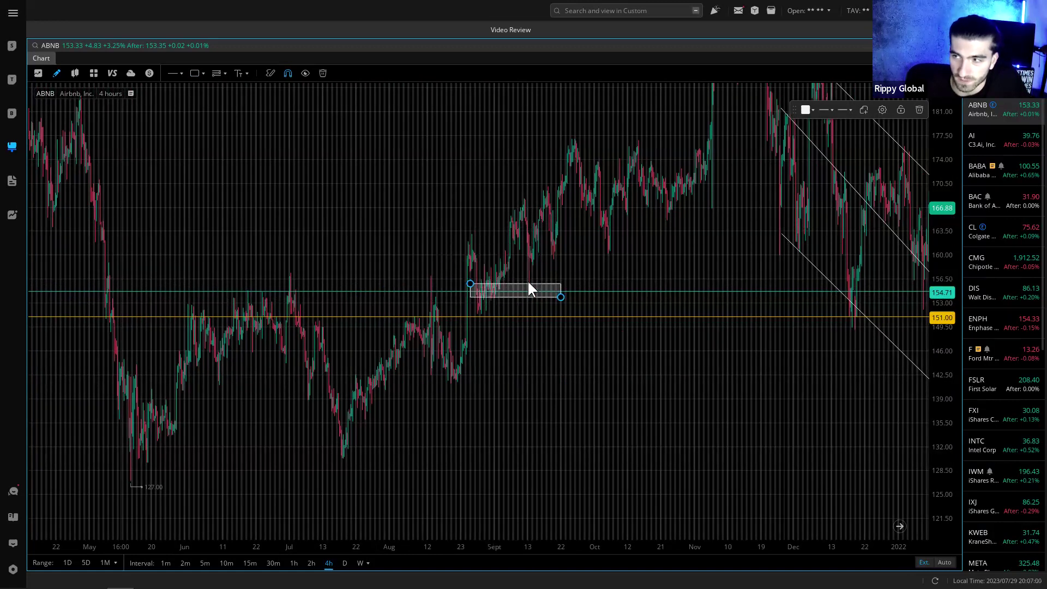
left_click(919, 110)
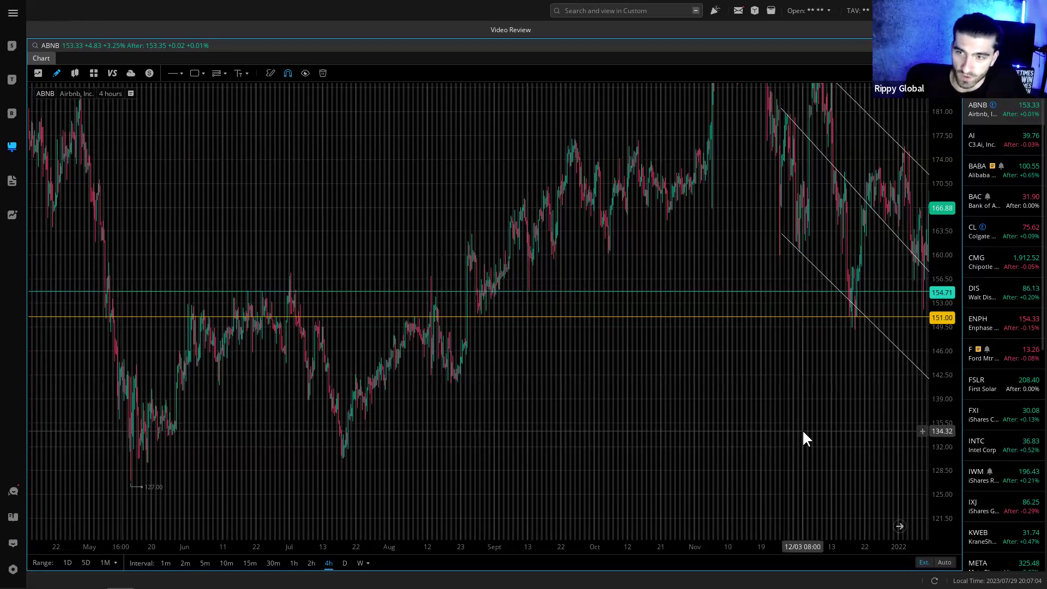
- Add a horizontal line at 160.38 as the next resistance level and colour it dark red
left_click_drag(613, 254, 324, 252)
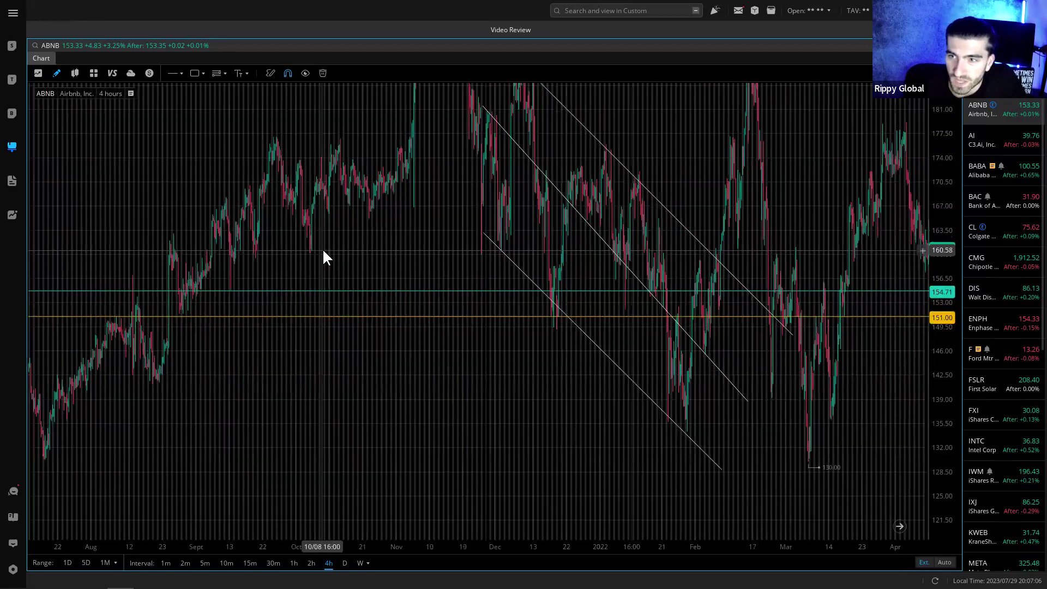
left_click_drag(390, 259, 215, 257)
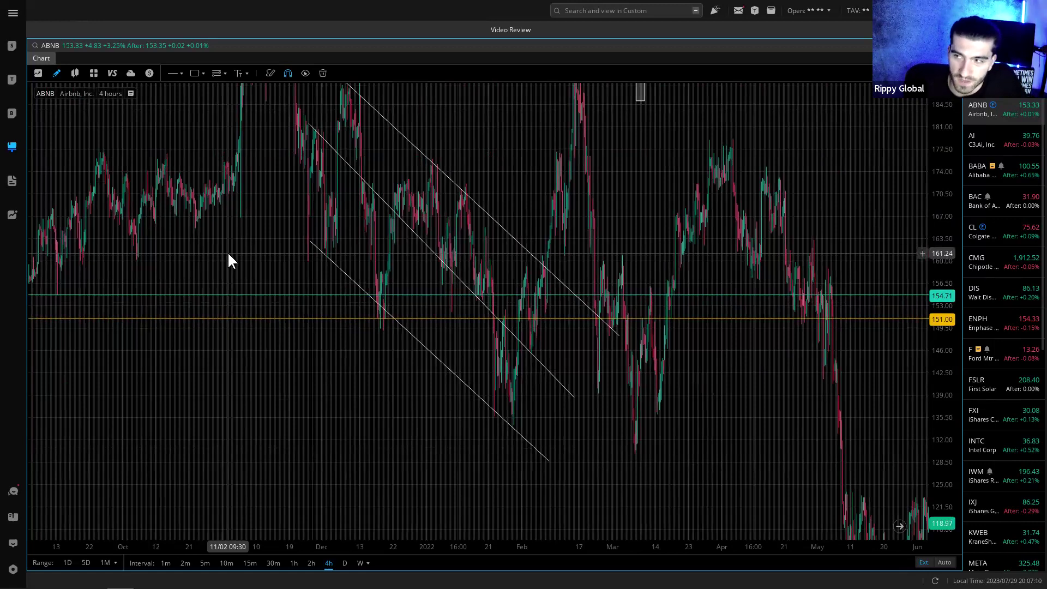
left_click(172, 73)
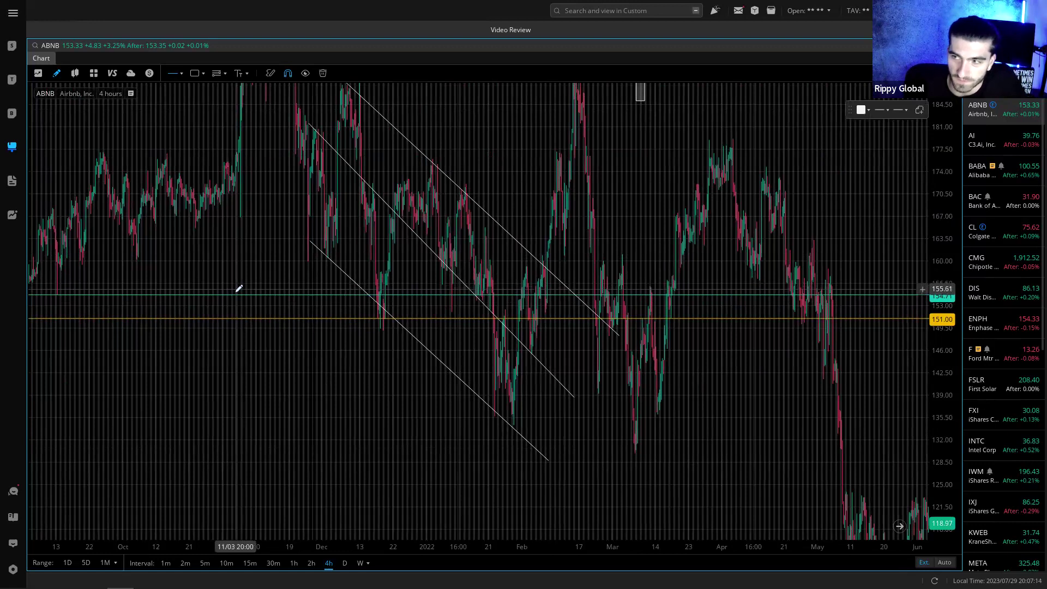
left_click(255, 259)
left_click(806, 111)
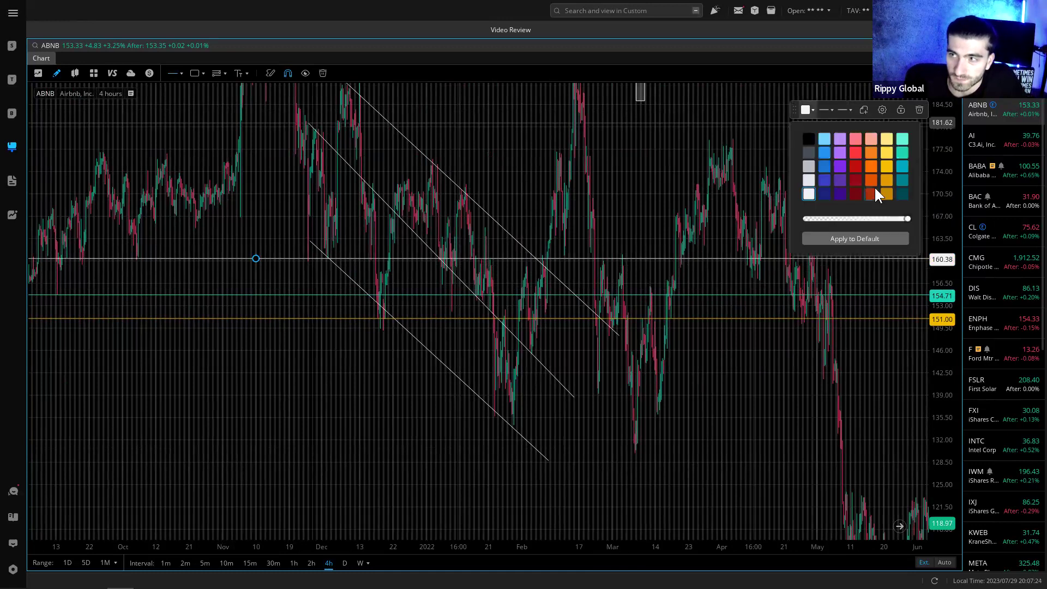
left_click(857, 167)
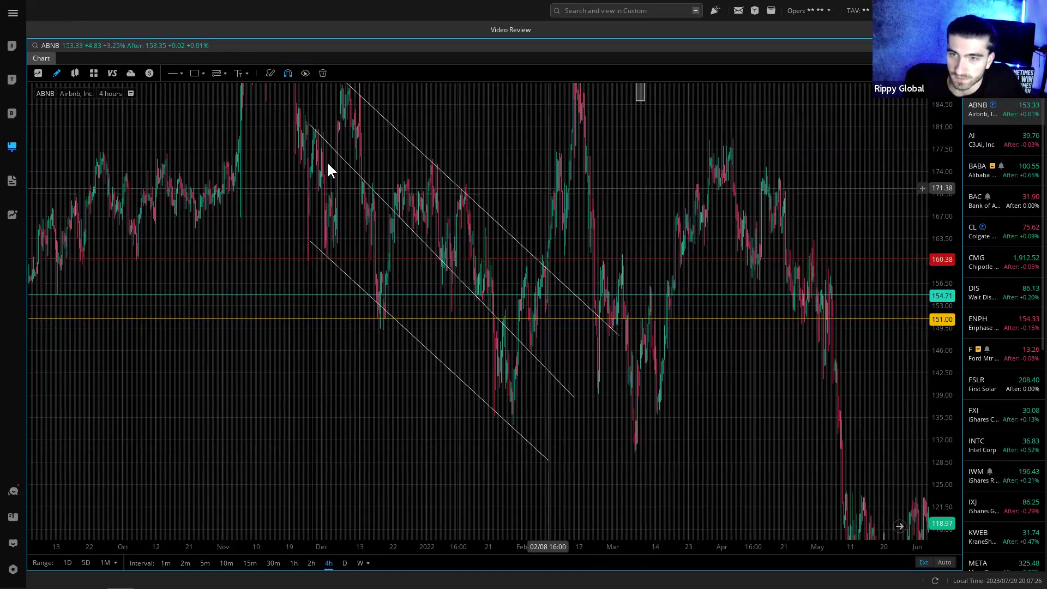
- Check the red 160.38 line against early-2022 swings with a temporary rectangle, and against price history back to December 2020
mouse_move(71, 246)
left_mouse_down()
mouse_move(140, 268)
mouse_move(153, 258)
mouse_move(489, 260)
left_mouse_up()
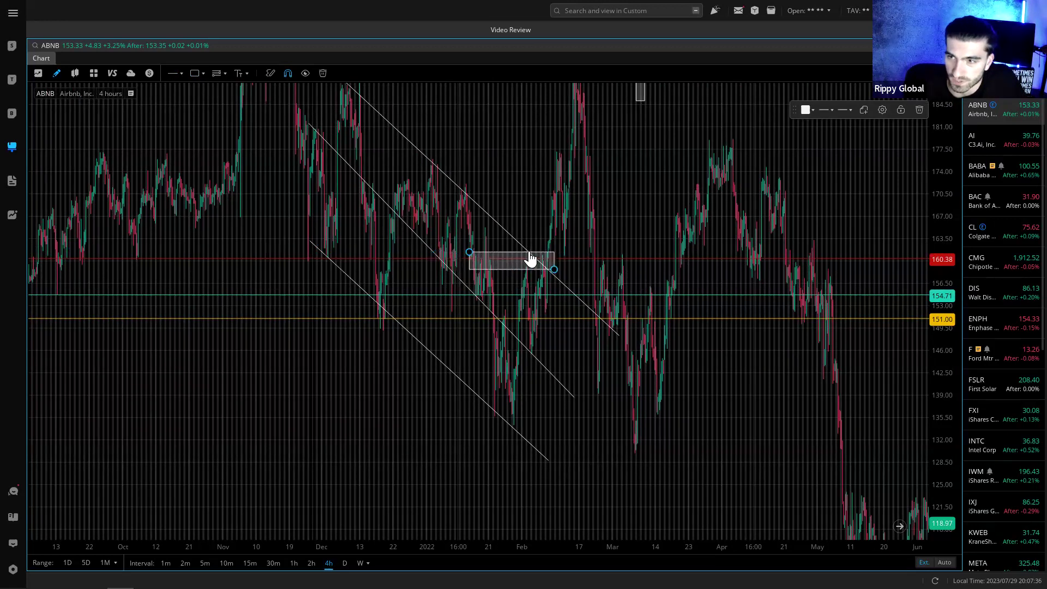
left_click_drag(533, 258, 795, 257)
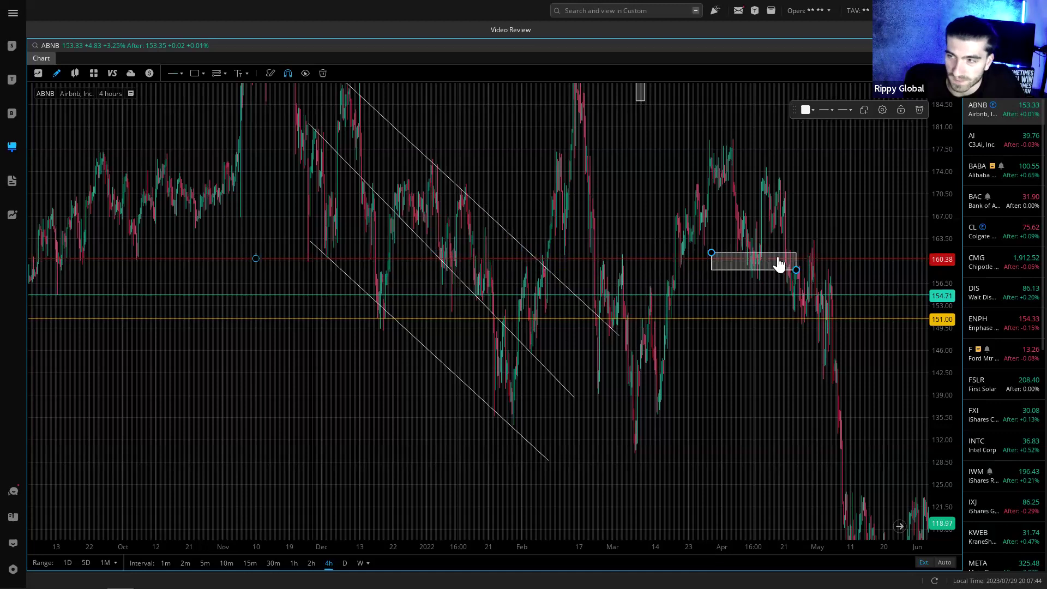
left_click(919, 111)
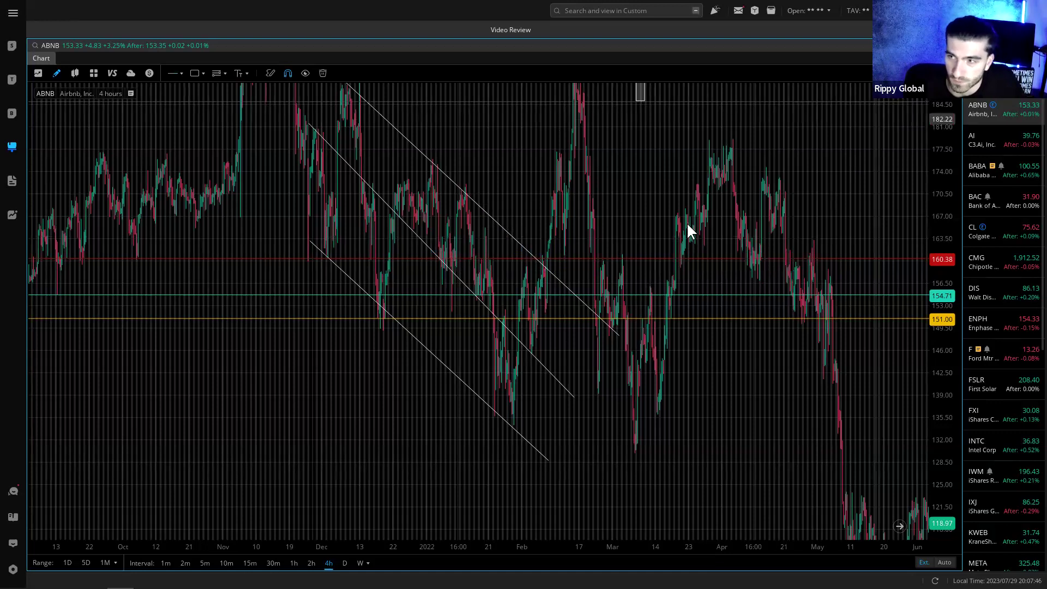
mouse_move(129, 210)
left_mouse_down()
mouse_move(535, 237)
mouse_move(233, 192)
left_mouse_up()
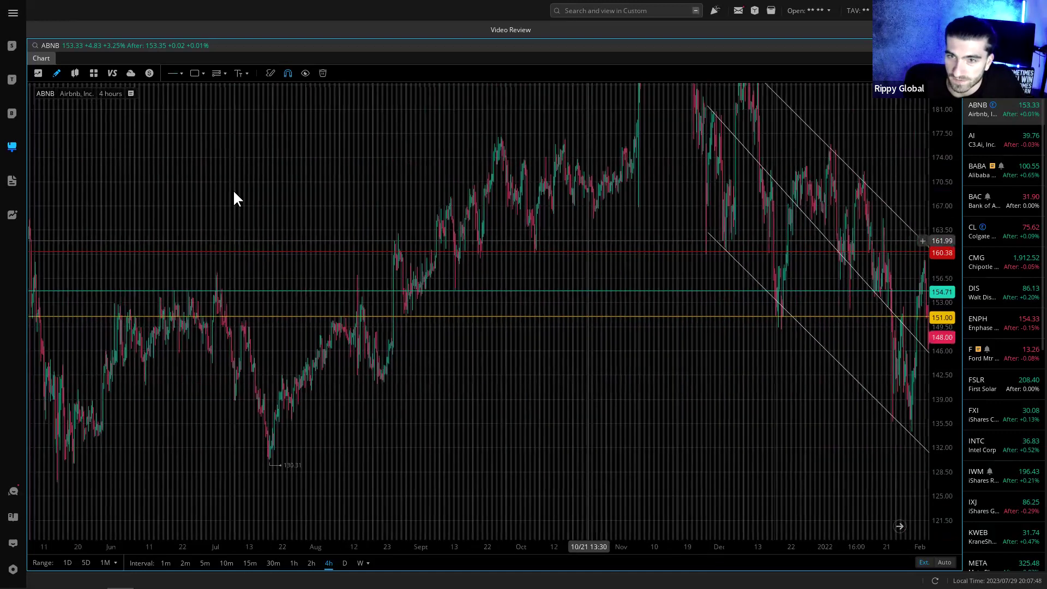
mouse_move(509, 208)
left_mouse_down()
mouse_move(219, 176)
mouse_move(463, 218)
left_mouse_up()
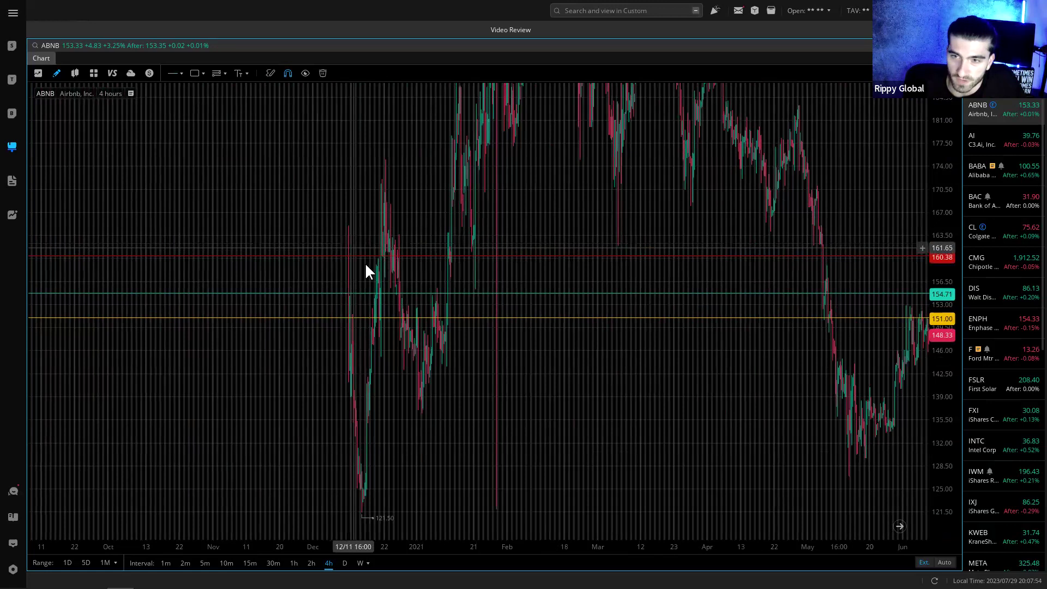
left_click_drag(725, 211, 265, 203)
left_click_drag(823, 198, 376, 203)
left_click_drag(873, 191, 776, 212)
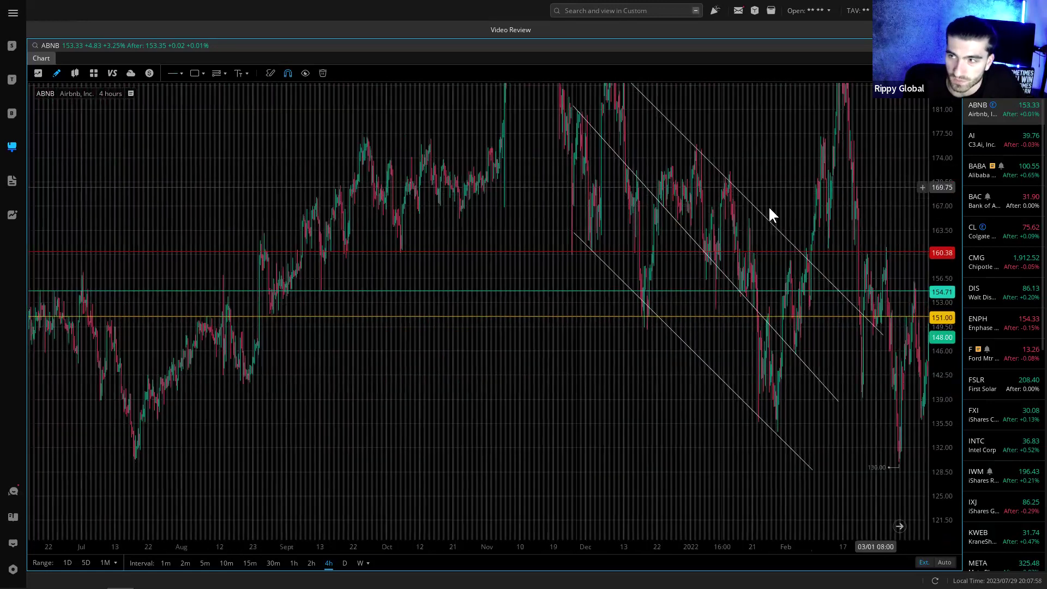
- Return the chart to the latest candles and switch it to the 30-minute interval
left_click(900, 527)
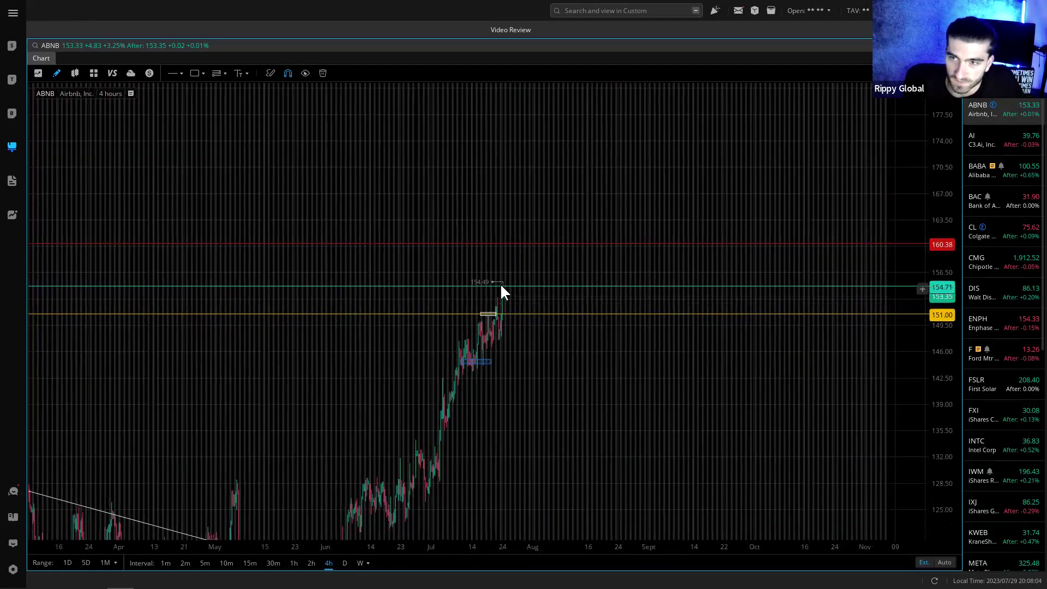
scroll(532, 308, "up", 2)
left_click(274, 562)
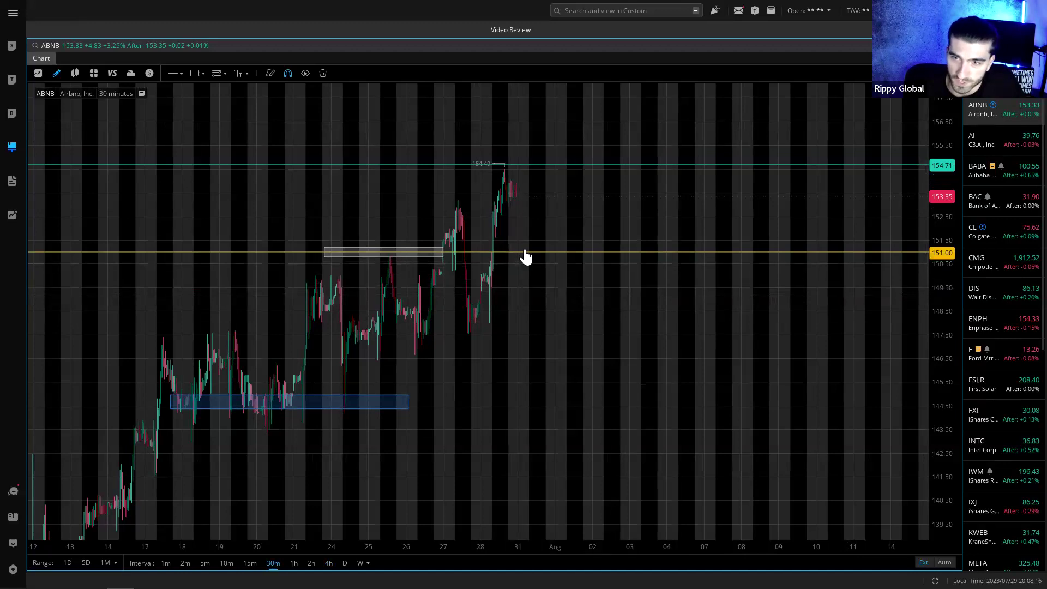
scroll(525, 255, "down", 1)
left_click_drag(512, 332, 598, 211)
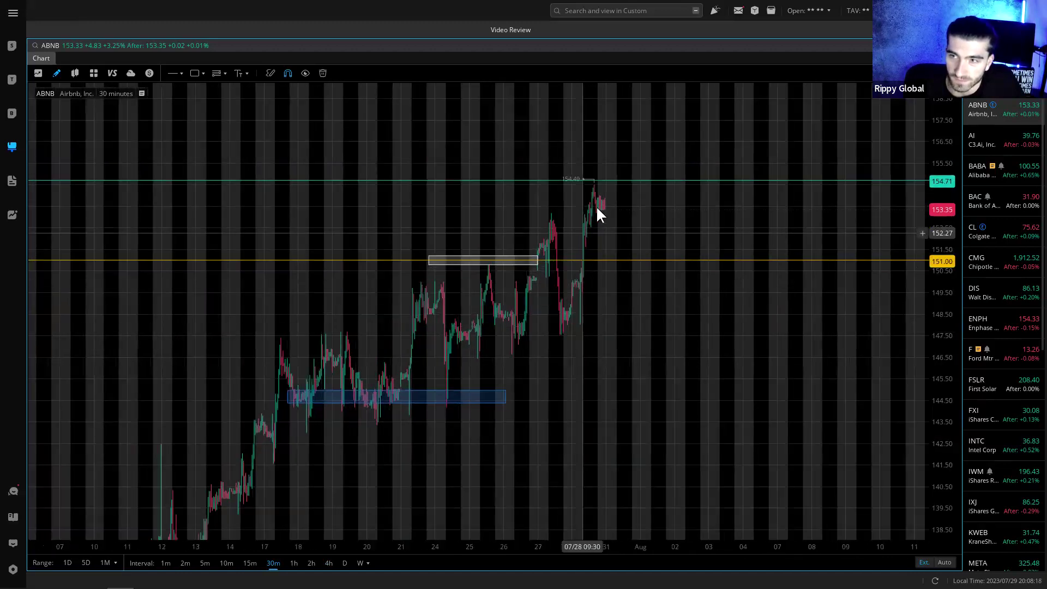
- Draw a white rectangle at about 147.2–147.6 from July 17 to August 2, and delete the small rectangle on the 151.00 line
left_click_drag(532, 332, 490, 329)
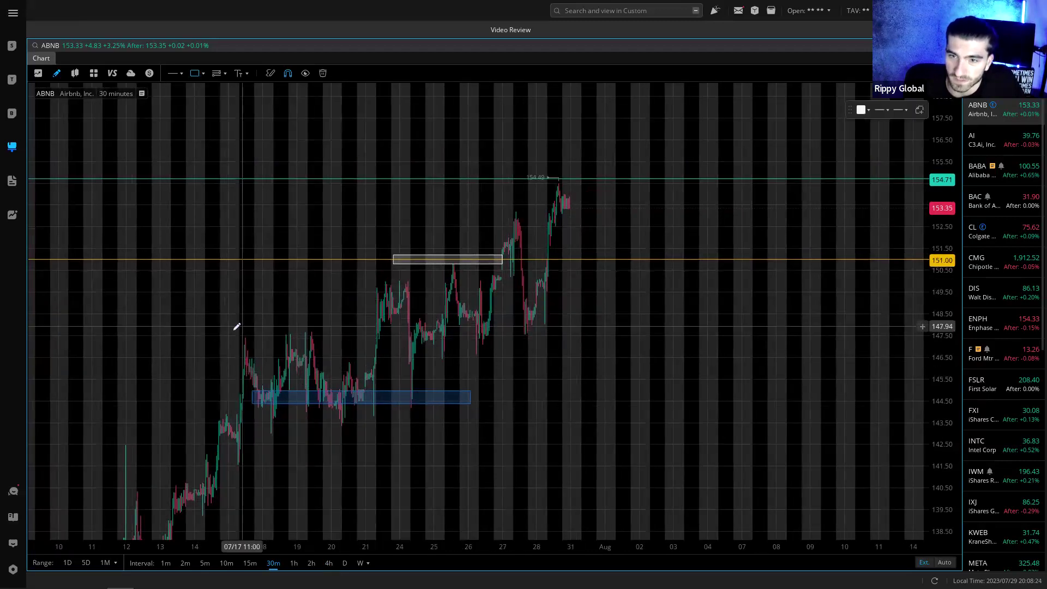
left_click_drag(237, 333, 639, 342)
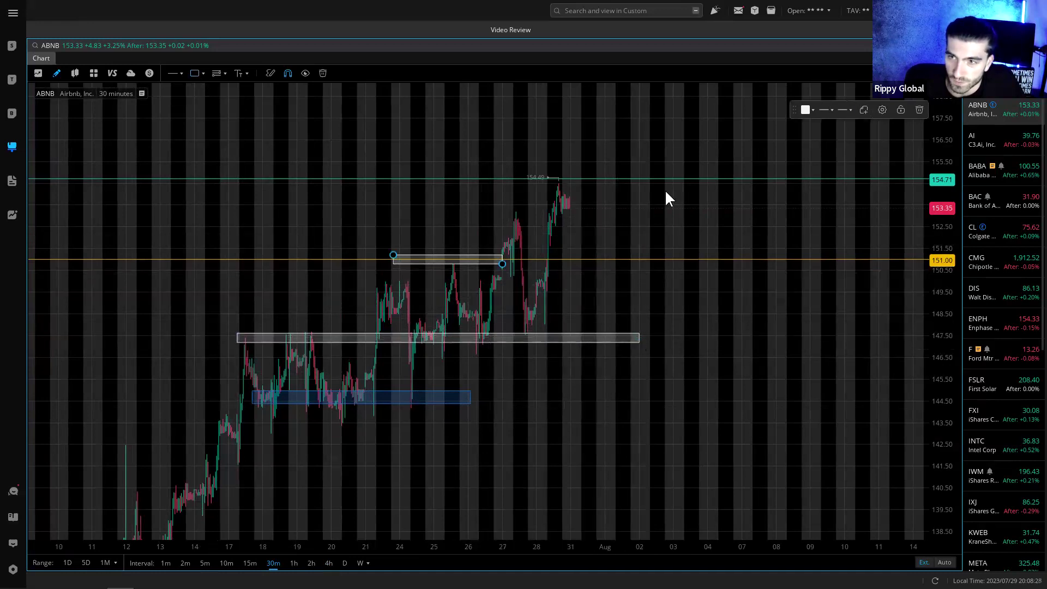
left_click(919, 109)
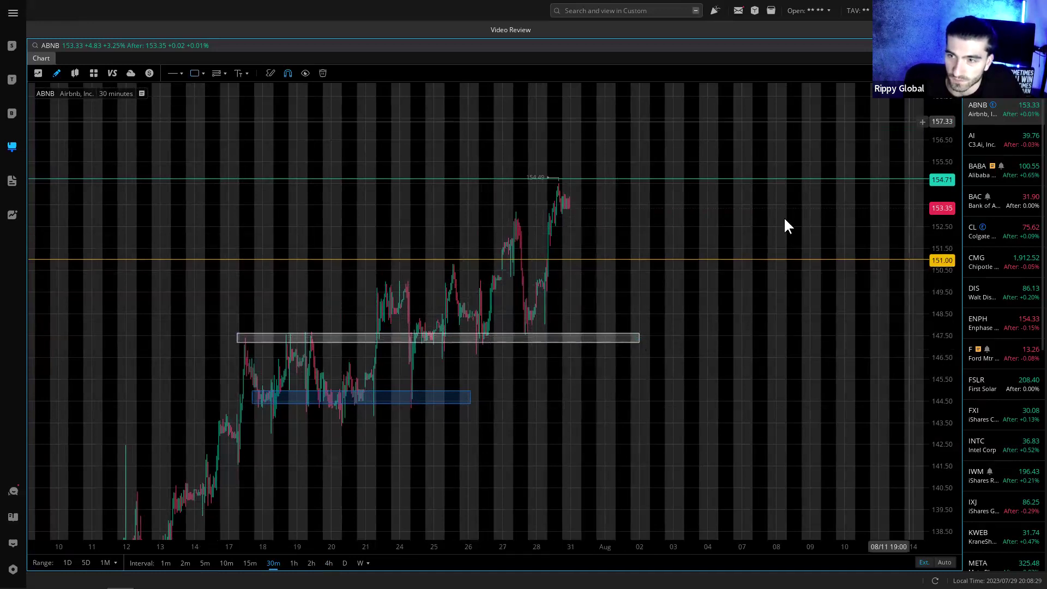
- Raise the long white rectangle slightly to about 147.3–147.7 and add a white horizontal line through it at 147.51
left_click(279, 344)
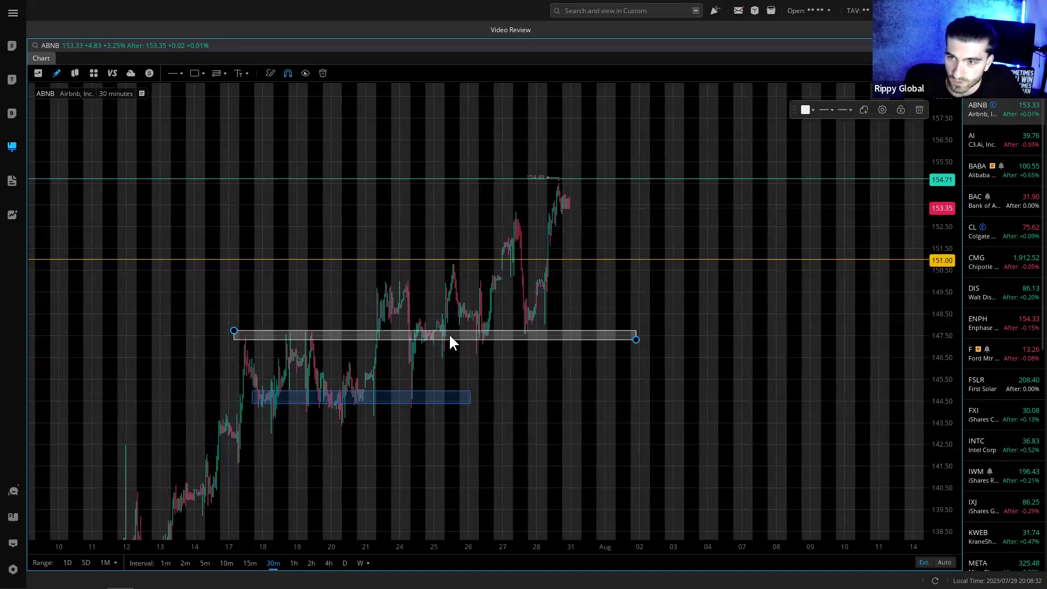
left_click_drag(459, 344, 479, 345)
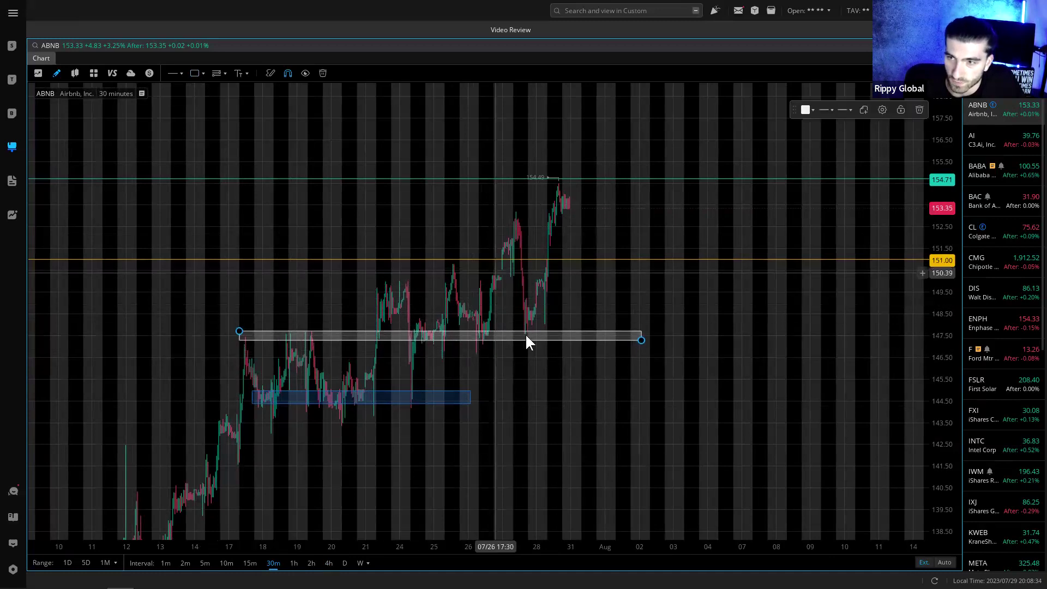
key("Escape")
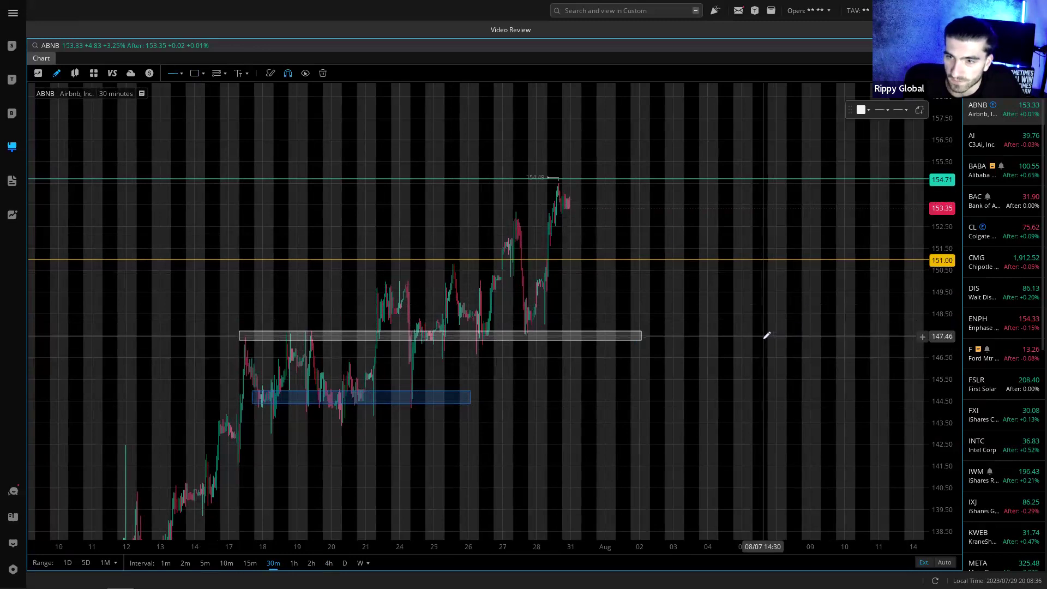
left_click(763, 335)
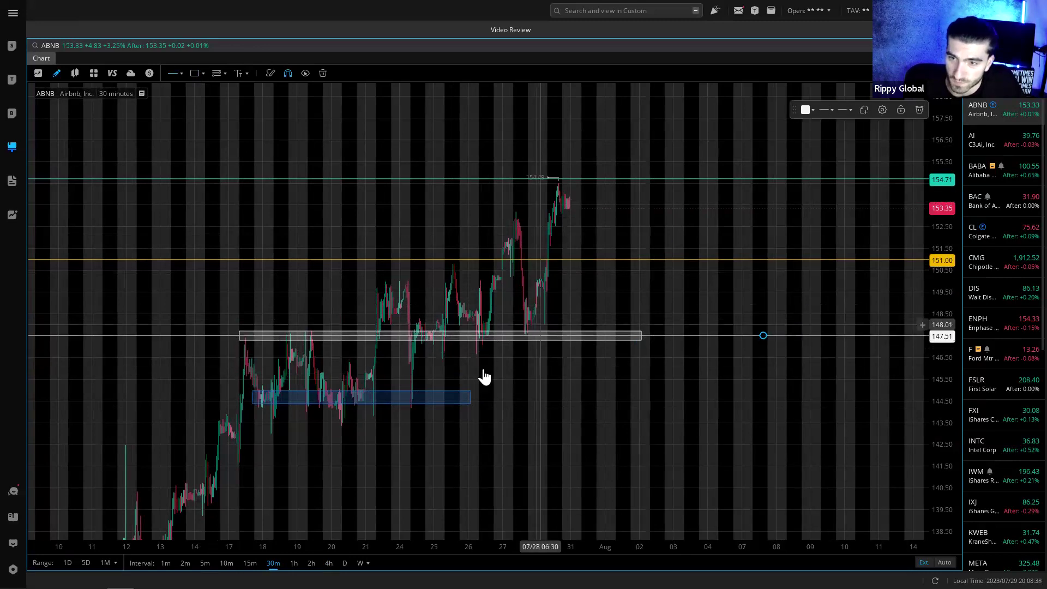
- Extend the blue support rectangle to early August and narrow it to about 144.2–144.6
left_click_drag(469, 405, 514, 407)
mouse_move(641, 409)
left_mouse_down()
mouse_move(653, 399)
mouse_move(632, 412)
left_mouse_up()
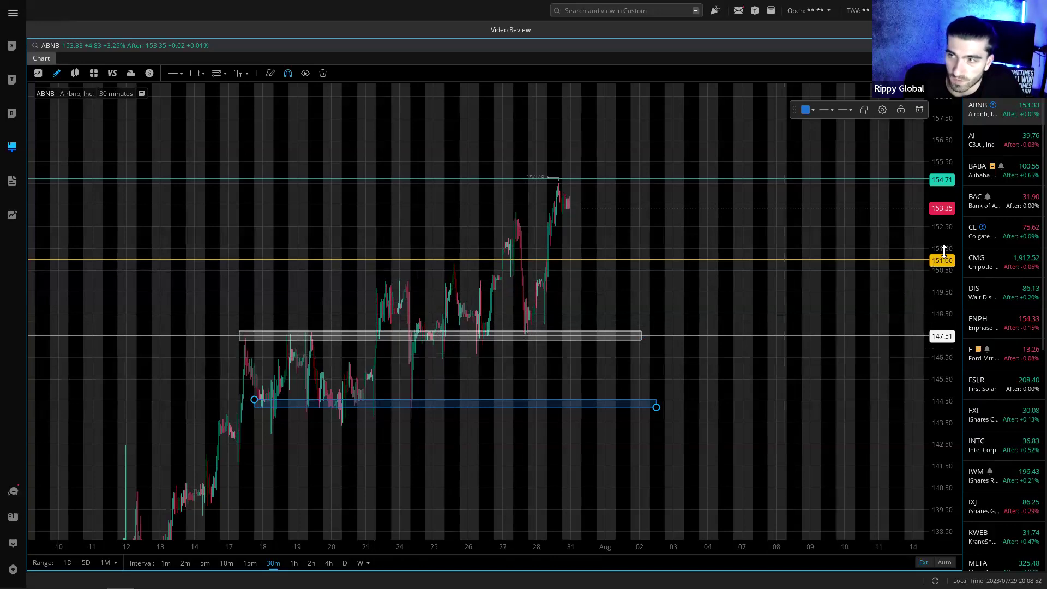
- Compress the price scale to include the 160.38 line, and open the C3.Ai (AI) chart from the watchlist
left_click_drag(944, 243, 937, 382)
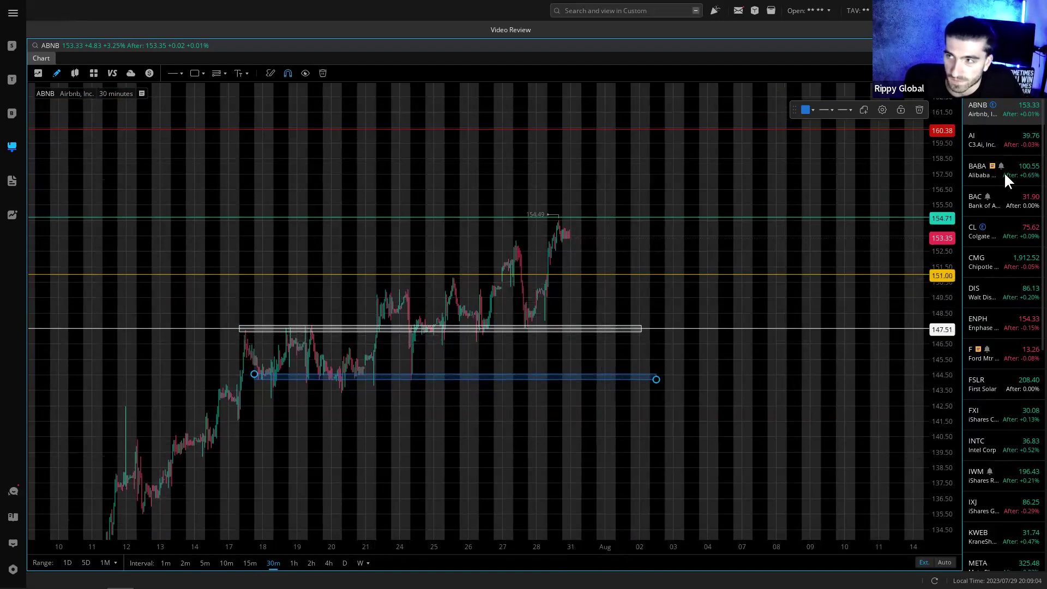
key("Down")
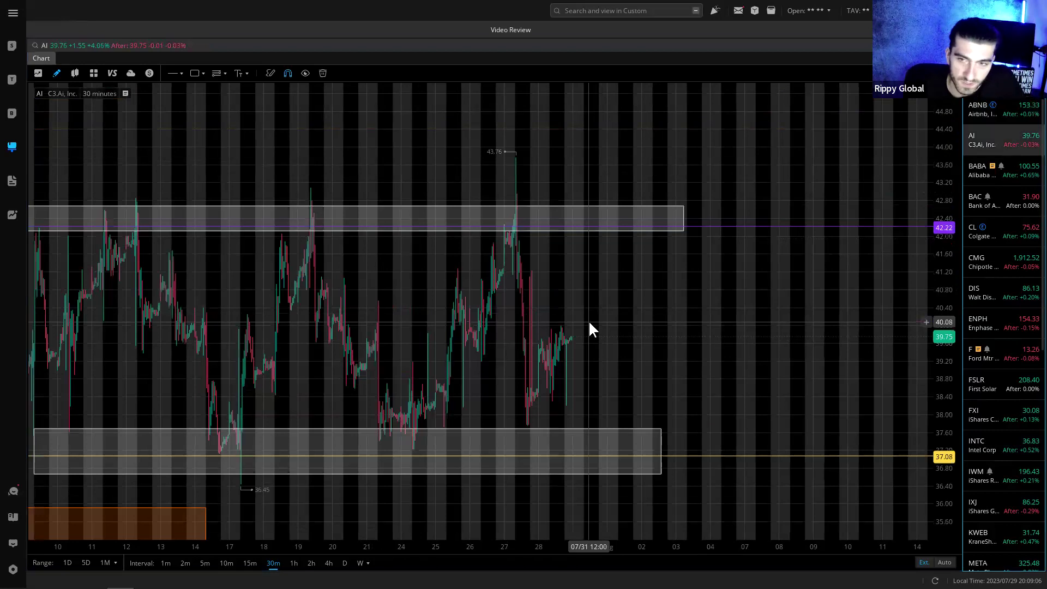
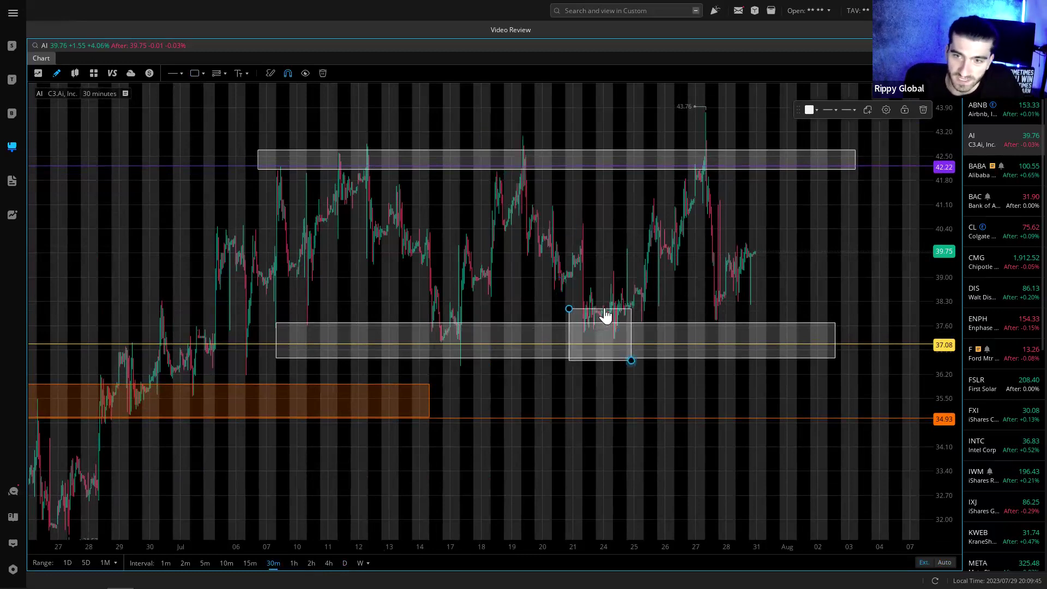
- Delete the small white rectangle drawn around July 21–25 on the AI chart
left_click_drag(604, 255, 604, 237)
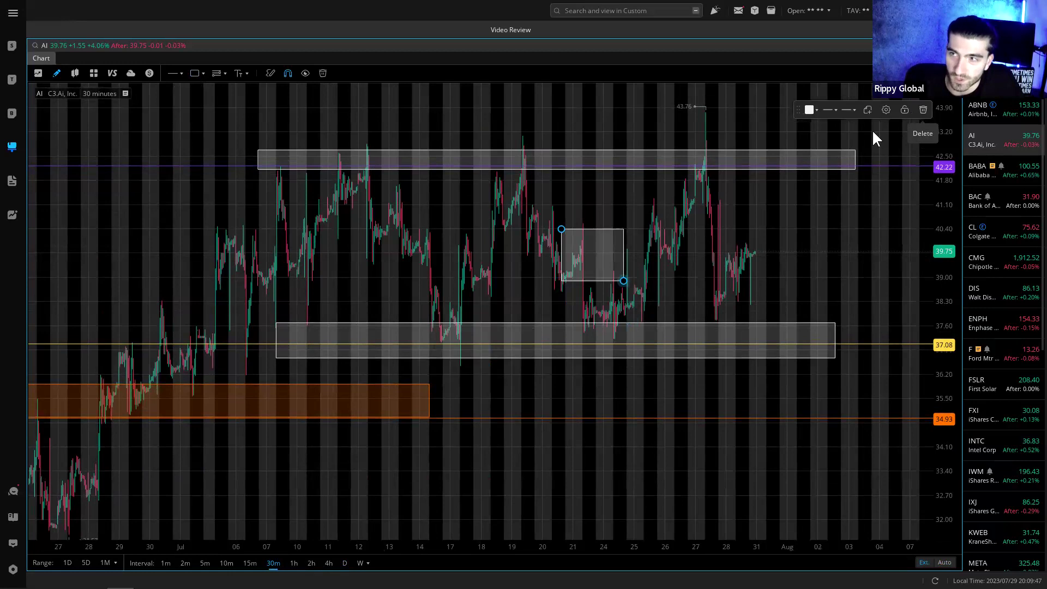
left_click(923, 110)
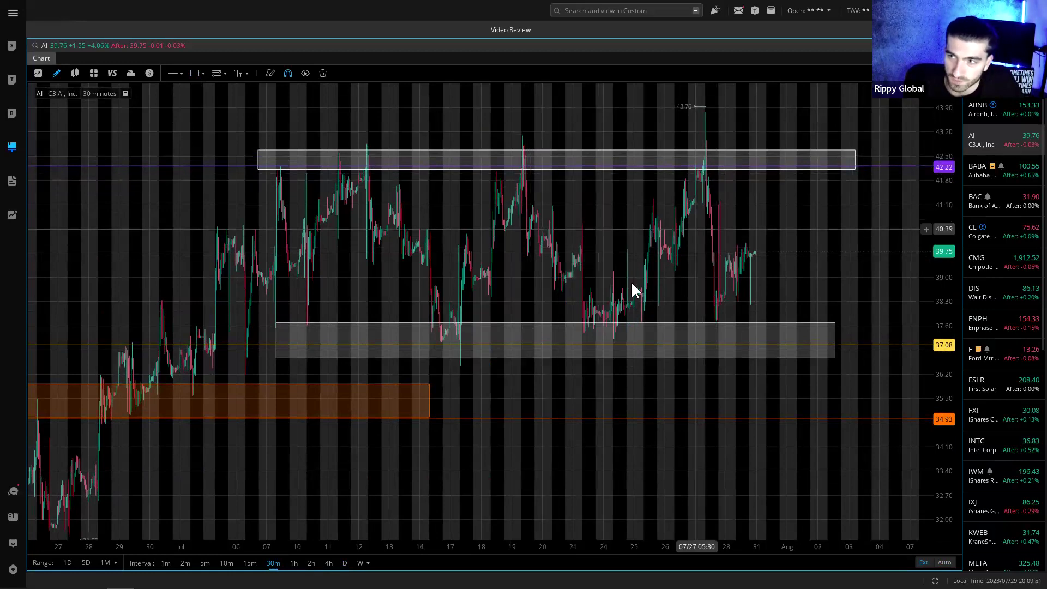
- Sketch a possible breakout with two trendlines, rising from 41.59 to about 45.2 and falling back to about 42.5 in the upper band
left_click_drag(631, 282, 468, 364)
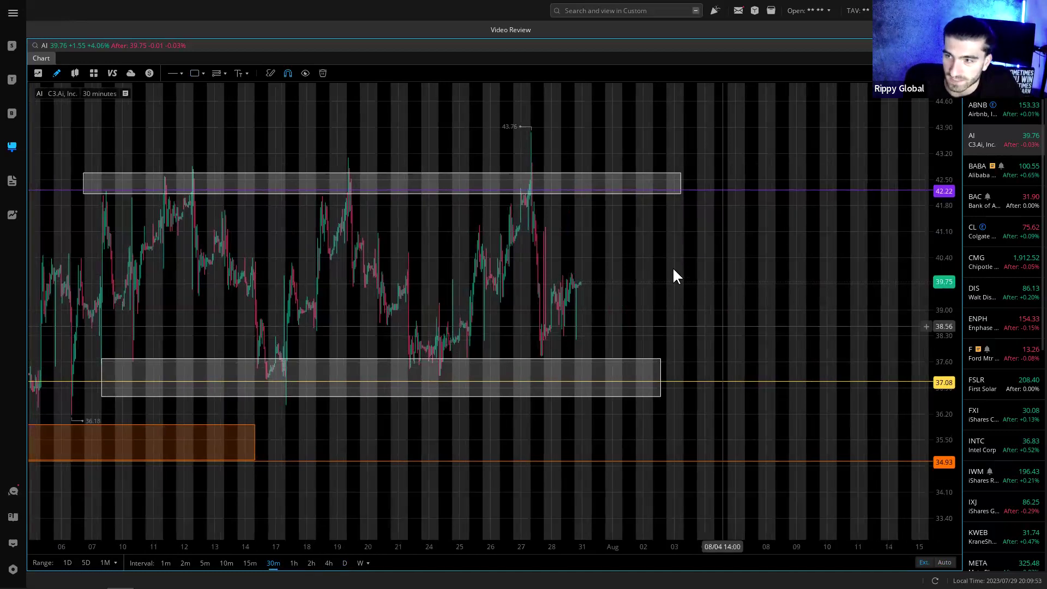
left_click(182, 74)
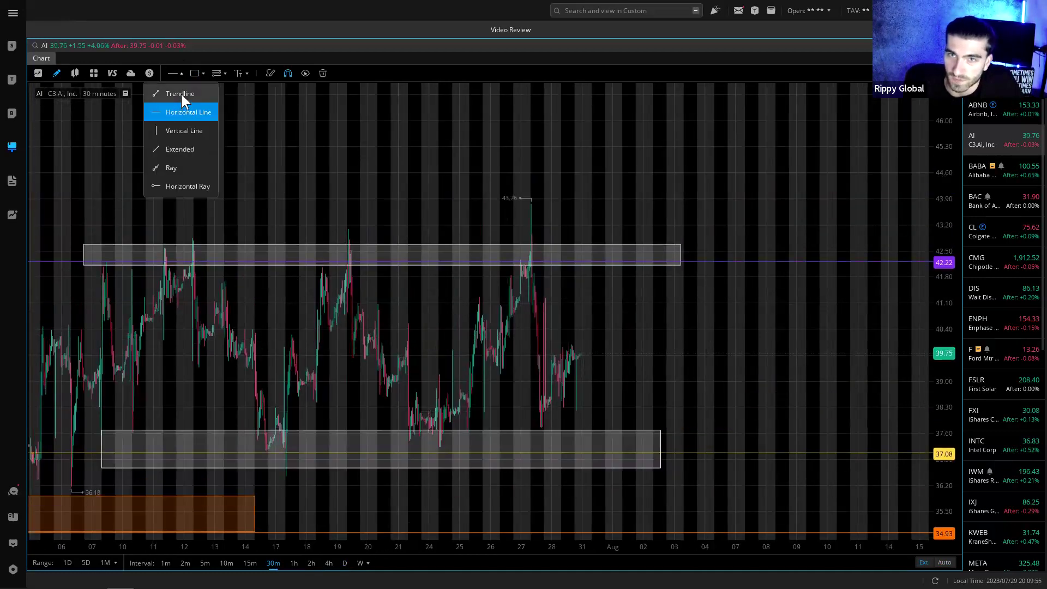
left_click(182, 94)
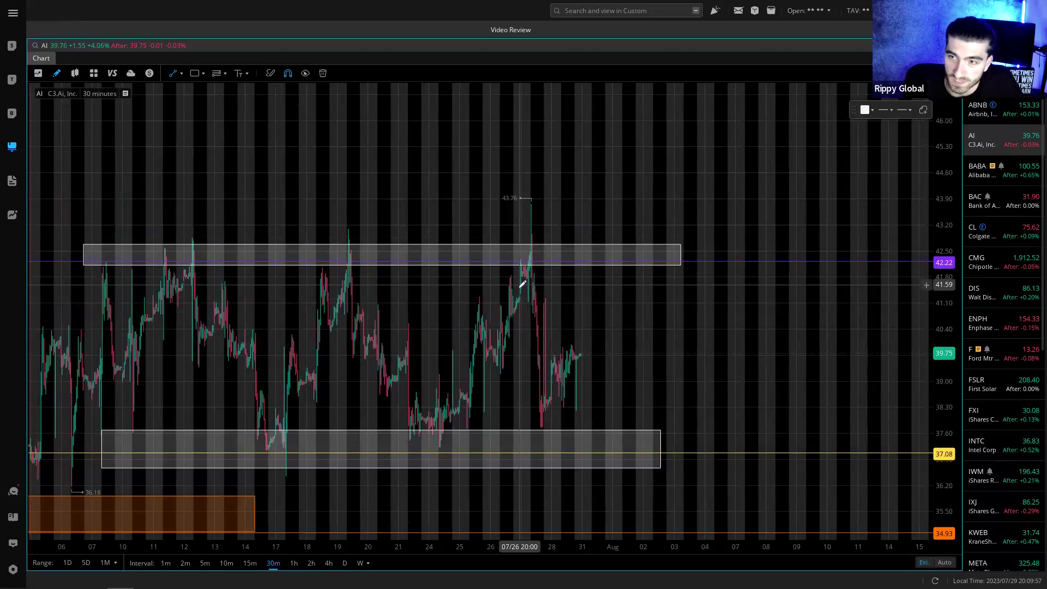
left_click_drag(519, 285, 565, 150)
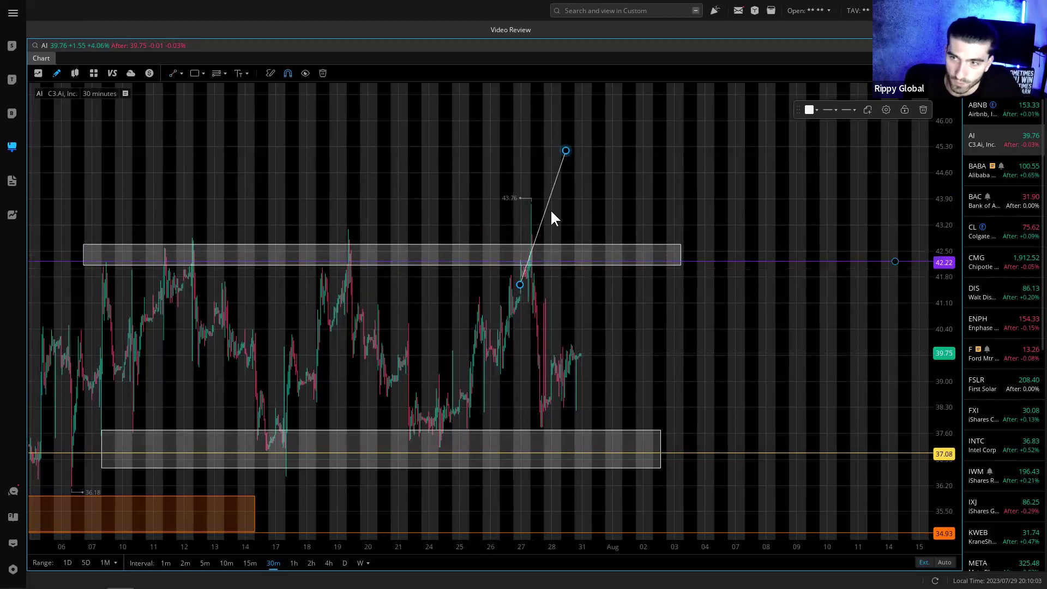
left_click(556, 151)
left_click(172, 73)
left_click(570, 159)
left_click_drag(590, 234, 589, 253)
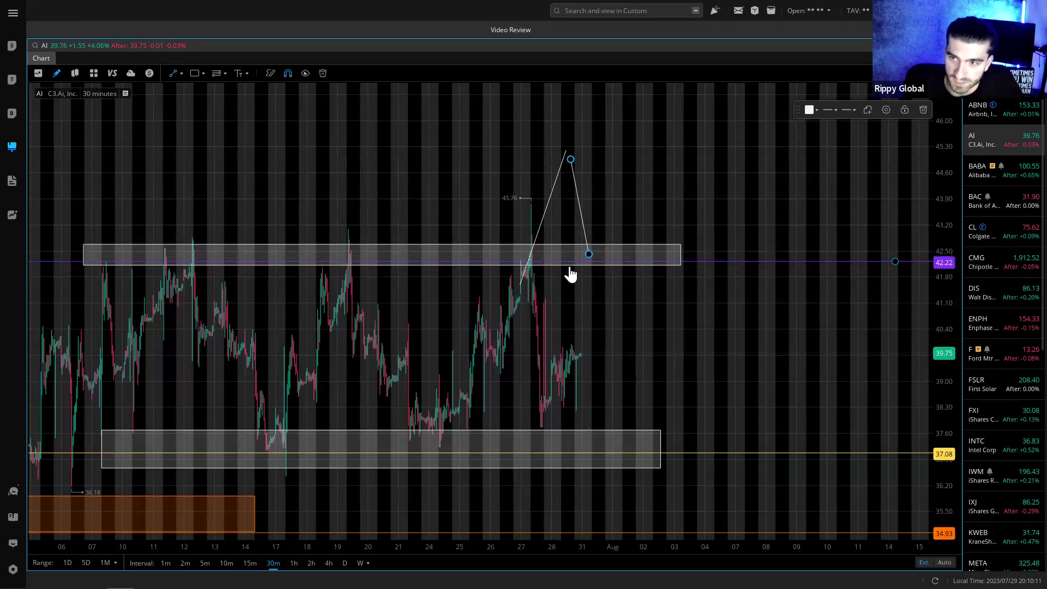
- Delete the two trendlines sketched above the upper white band
left_click(923, 110)
left_click(584, 229)
left_click(921, 112)
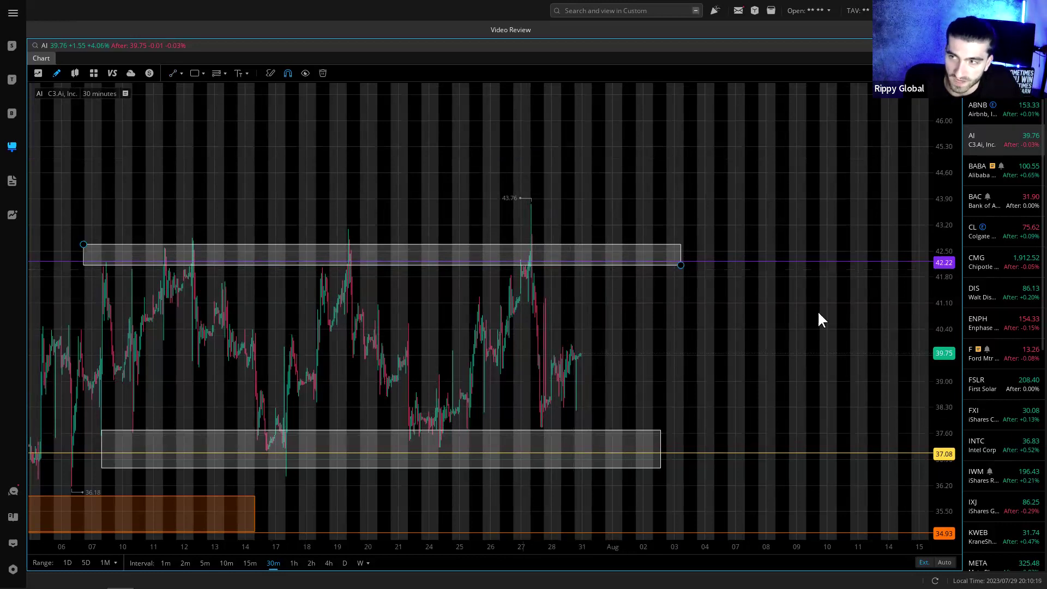
- Switch the AI chart to the 1-hour interval and examine the range between the upper and lower white bands
left_click_drag(942, 334, 943, 371)
left_click(587, 267)
left_click(375, 245)
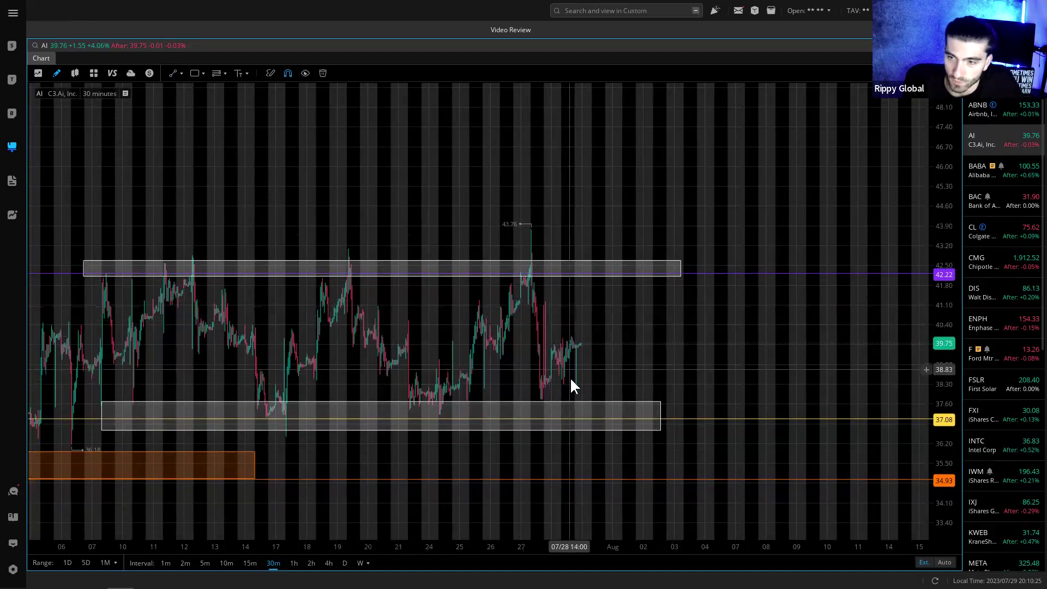
left_click(294, 565)
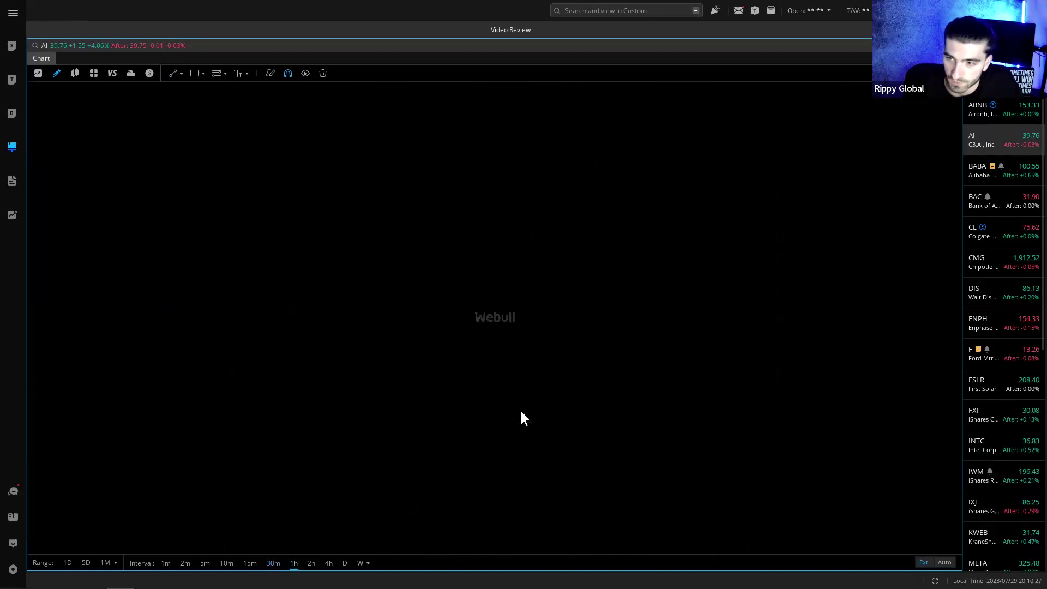
left_click_drag(777, 363, 575, 374)
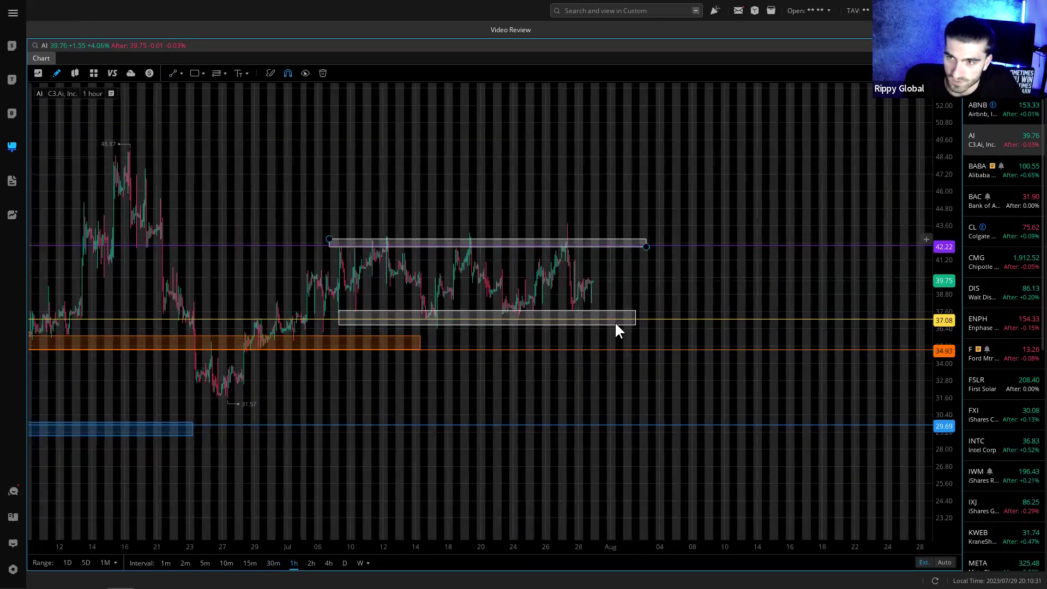
left_click_drag(947, 384, 951, 168)
left_click_drag(707, 250, 554, 309)
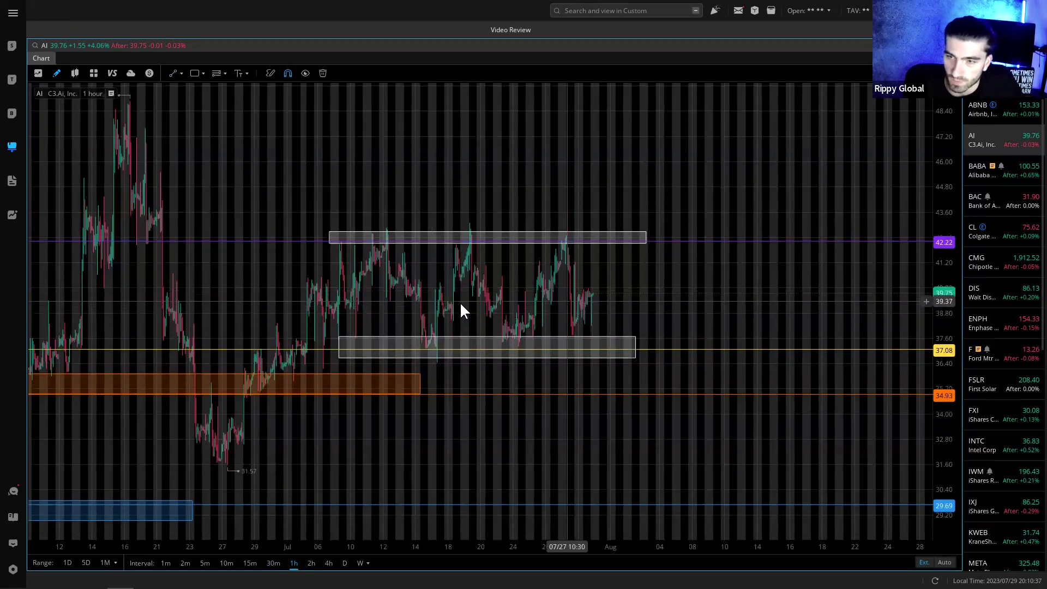
left_click(348, 249)
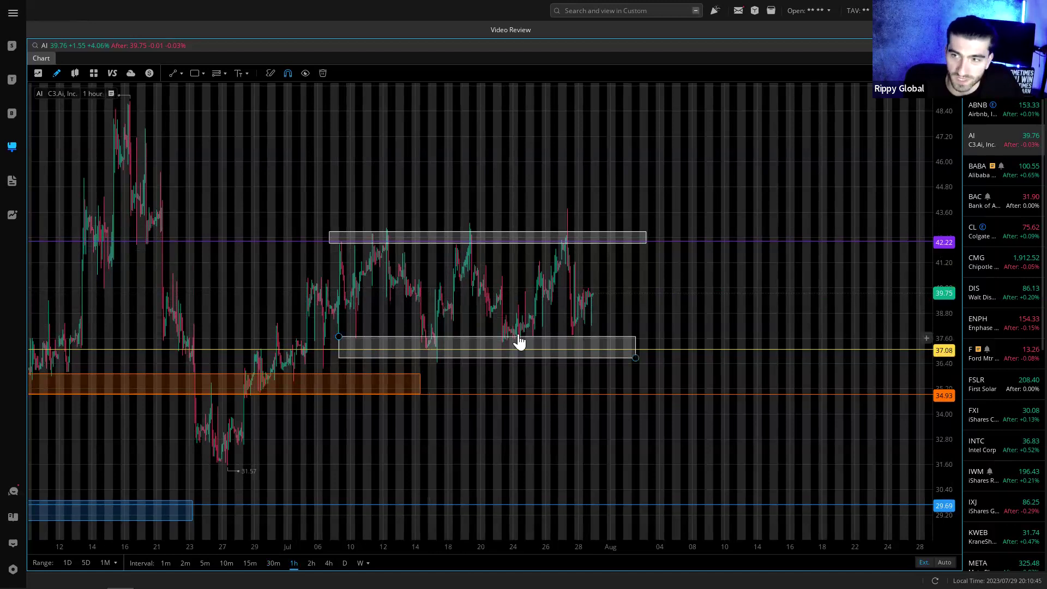
- Open the Alibaba (BABA) chart and set it to the 4-hour interval with the price action since March in view
left_click(1021, 171)
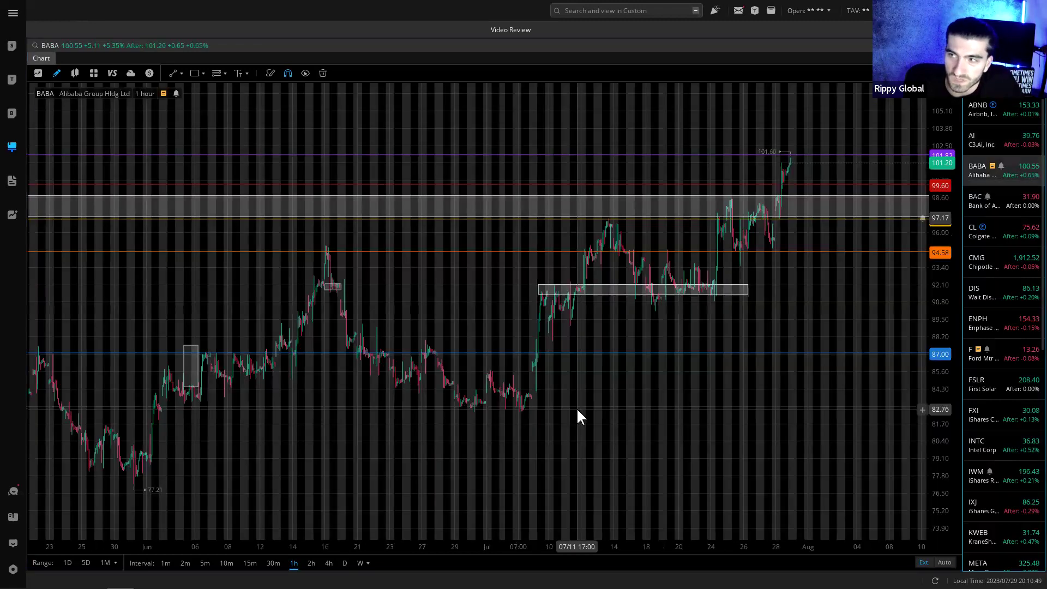
left_click_drag(611, 419, 363, 443)
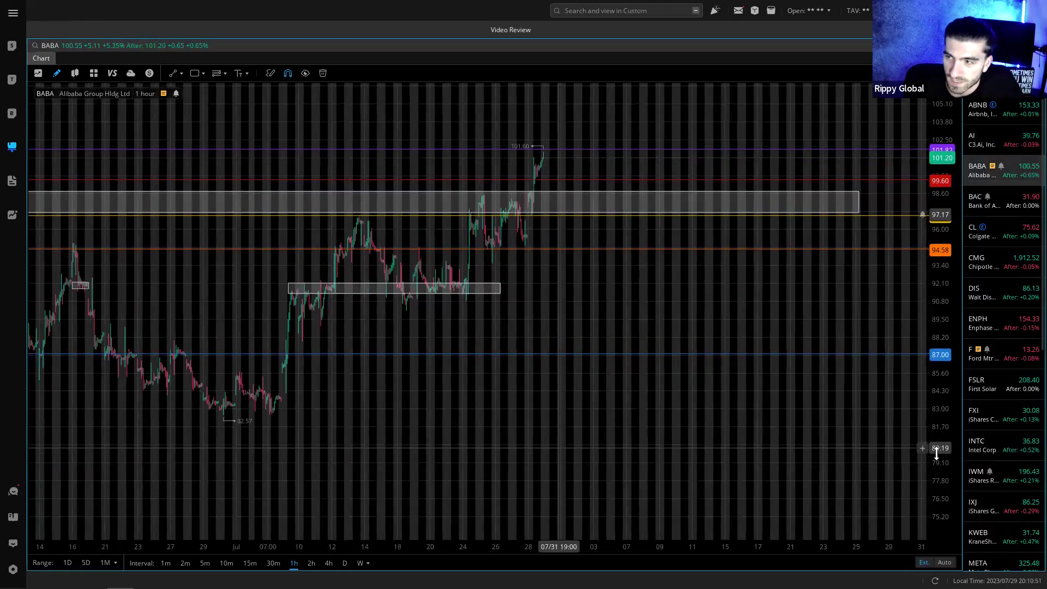
left_click_drag(945, 428, 942, 402)
left_click_drag(763, 439, 431, 512)
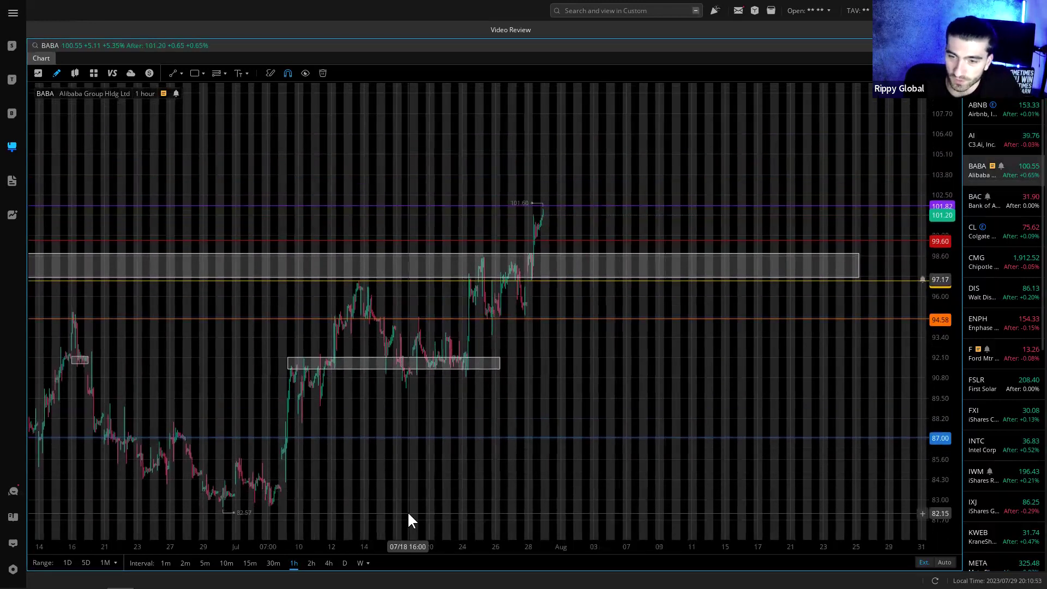
left_click(329, 558)
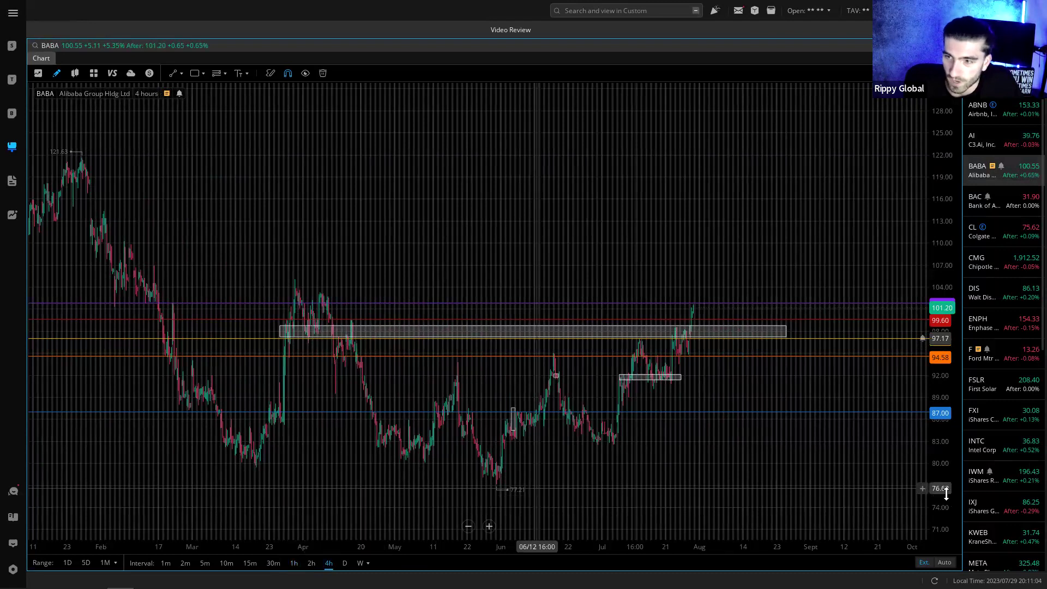
left_click_drag(945, 349, 945, 316)
left_click_drag(607, 464, 528, 394)
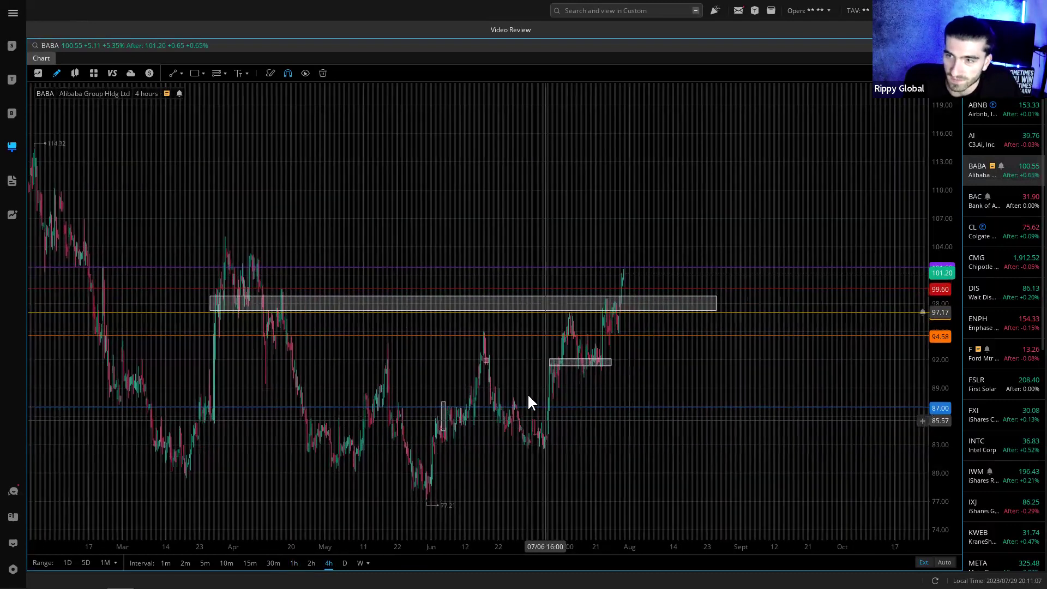
- Enlarge the long white rectangle around late March to early August, and draw two descending trendlines bounding the April decline
mouse_move(705, 280)
left_mouse_down()
mouse_move(668, 233)
mouse_move(714, 213)
mouse_move(715, 276)
mouse_move(644, 471)
left_mouse_up()
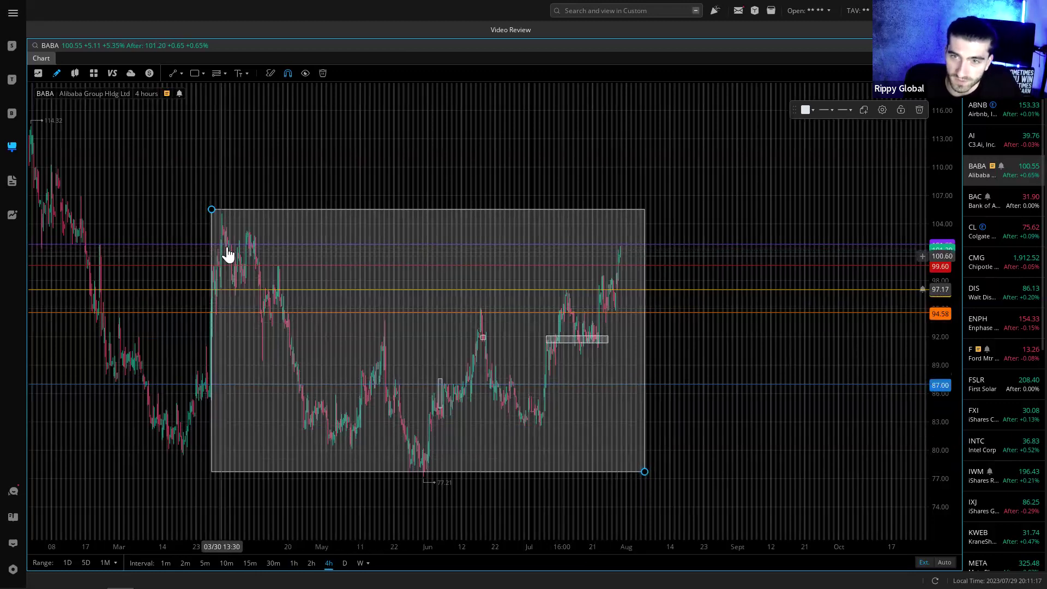
left_click(173, 73)
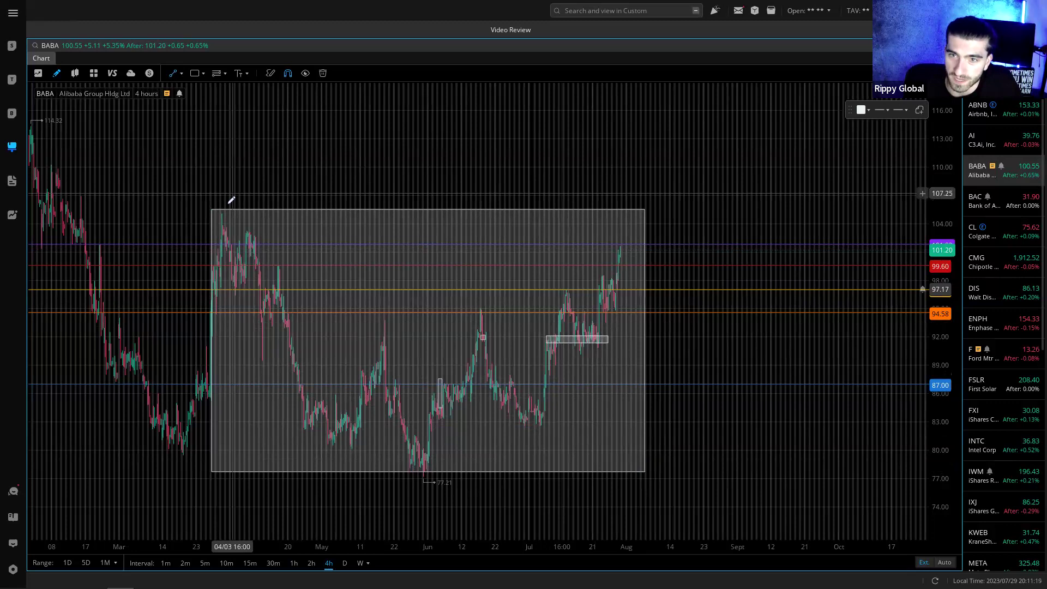
left_click(228, 201)
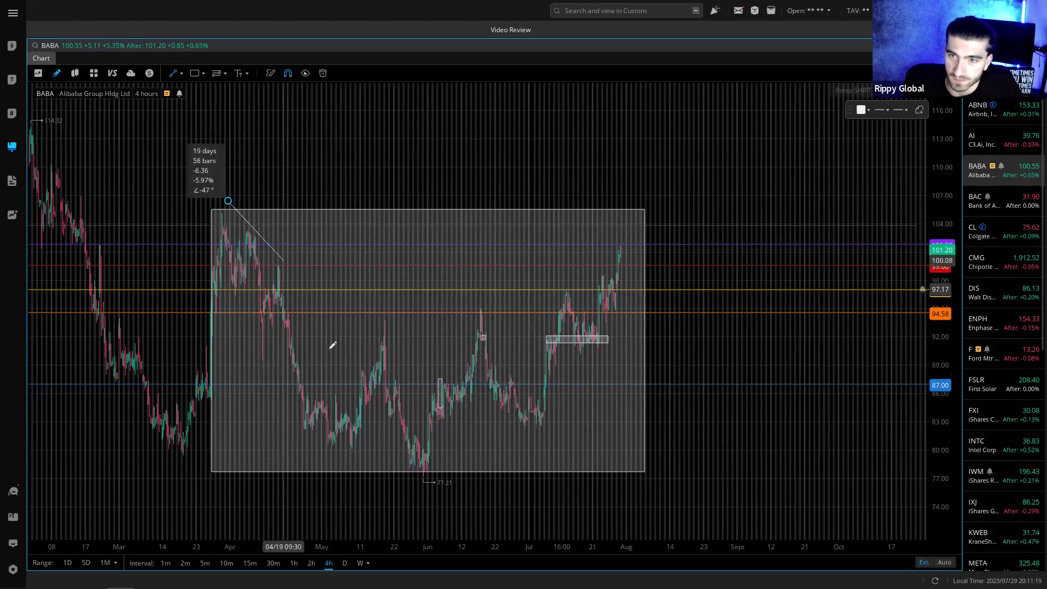
left_click(356, 379)
left_click(172, 74)
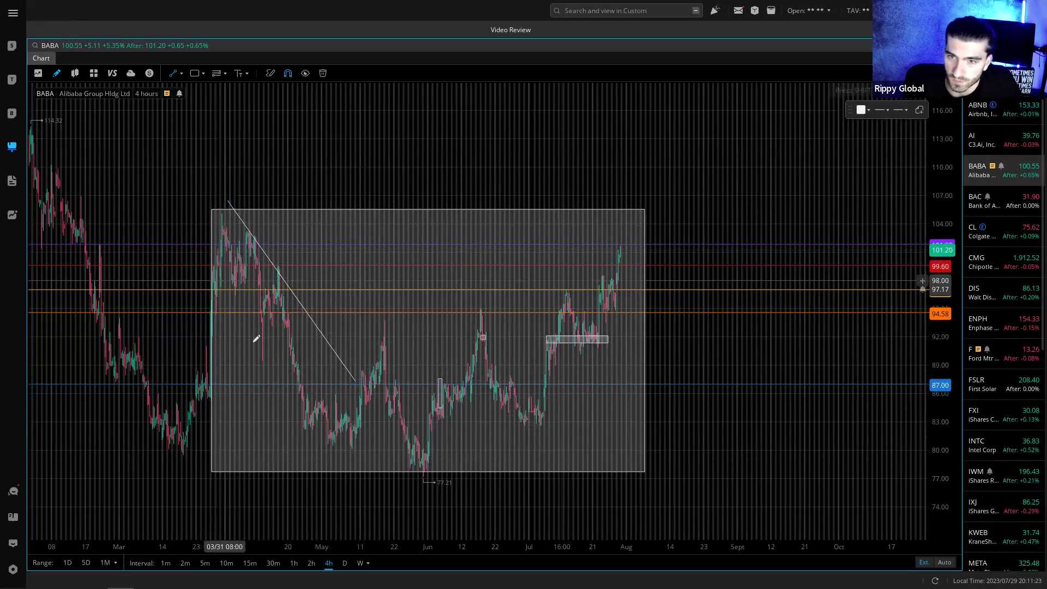
left_click(224, 280)
left_click(329, 462)
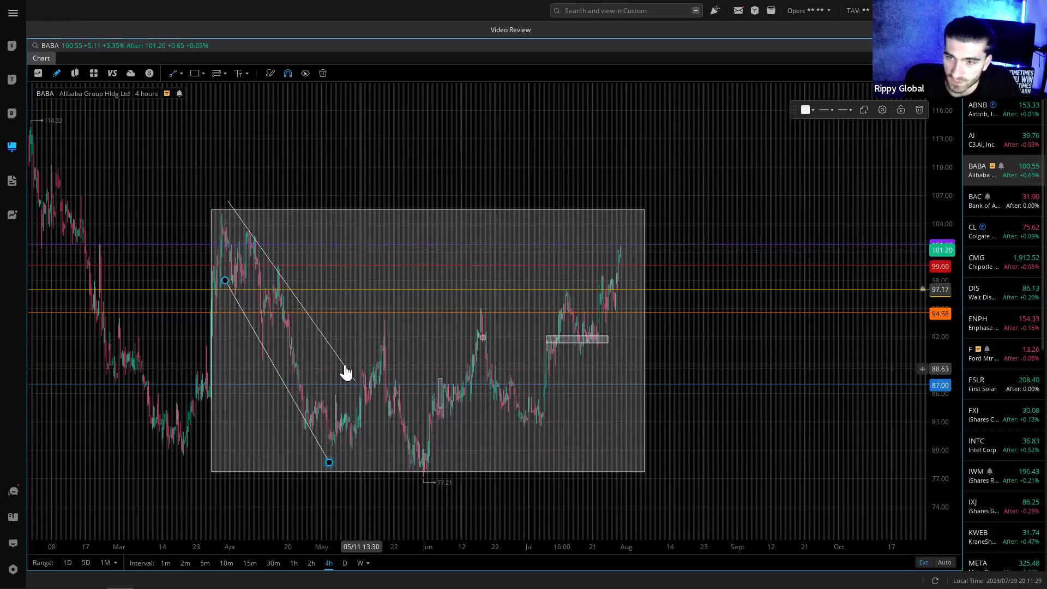
- Reposition both trendlines as a rising channel, the lower from about 76.2 to 86.5 and the upper from about 86 to 102
left_click_drag(354, 383, 447, 201)
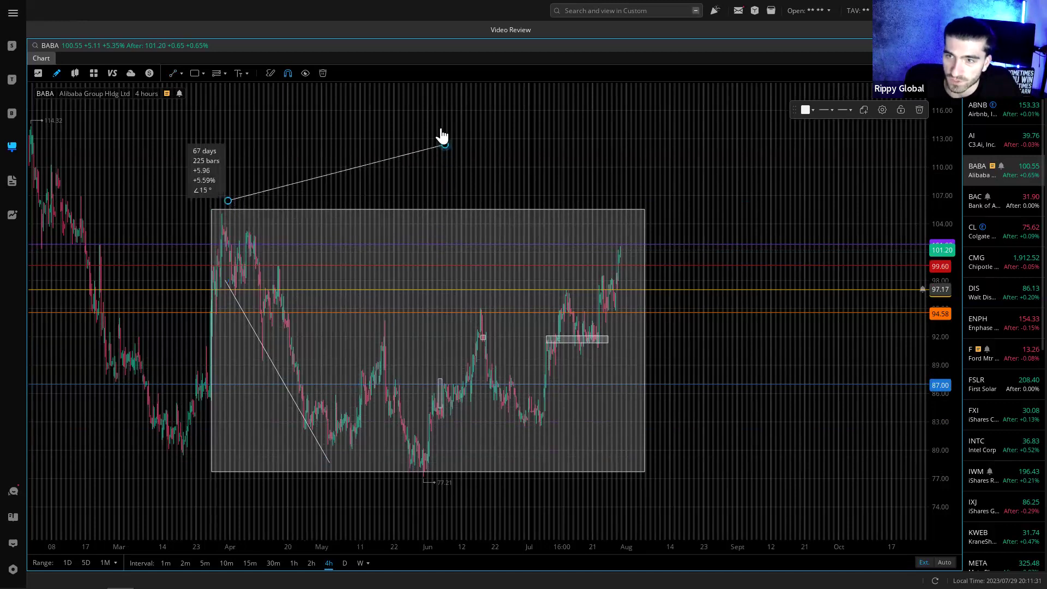
left_click_drag(355, 145, 369, 172)
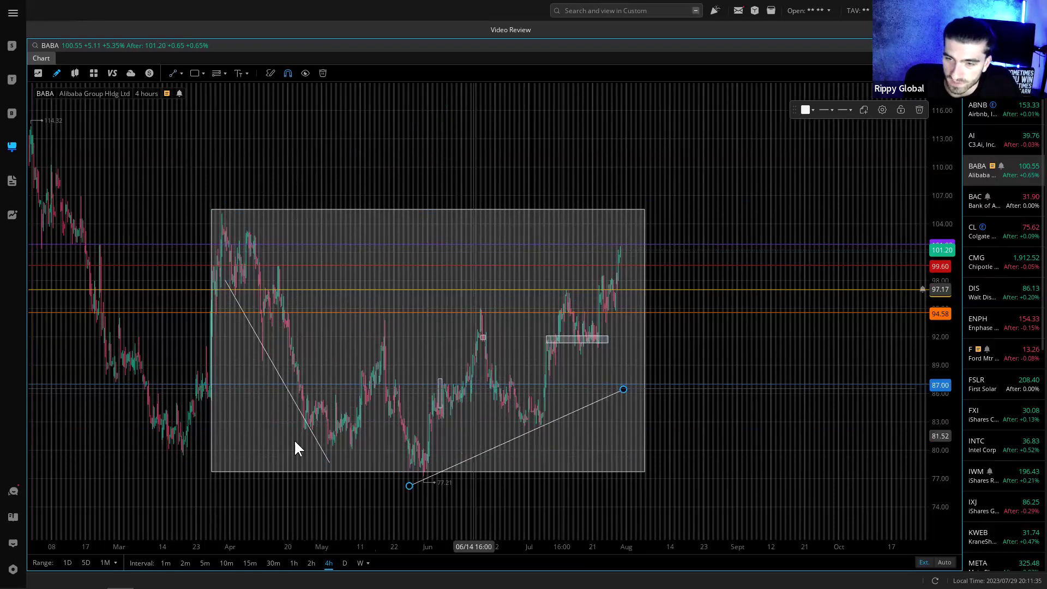
left_click_drag(329, 463, 385, 297)
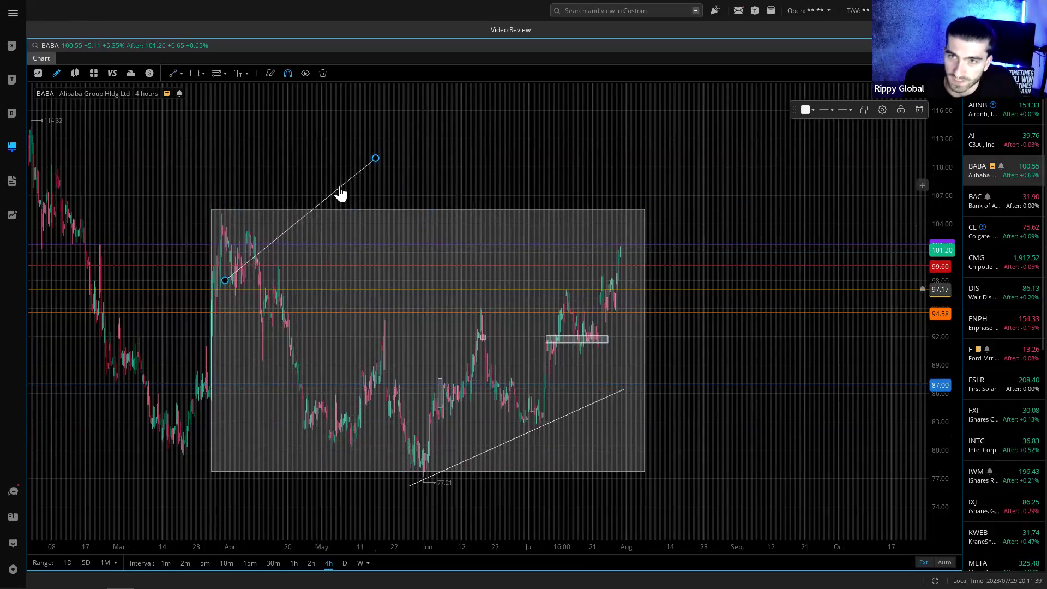
left_click_drag(464, 300, 508, 313)
left_click_drag(574, 299, 543, 307)
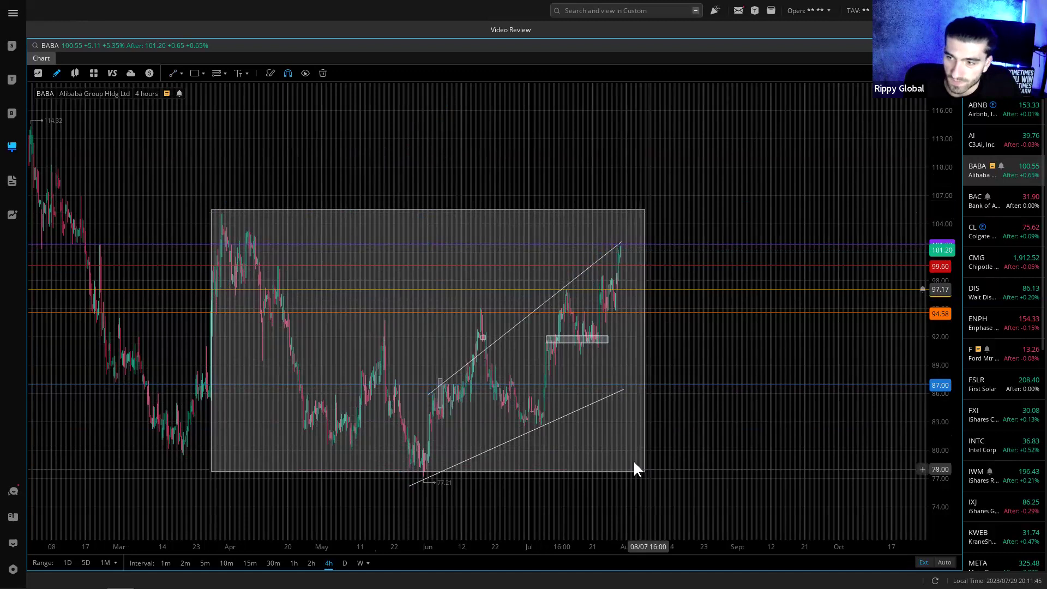
- Shrink the white rectangle to a resistance band at about 103–105, extending from late March to late August
left_click_drag(644, 471, 697, 347)
left_click_drag(733, 301, 708, 251)
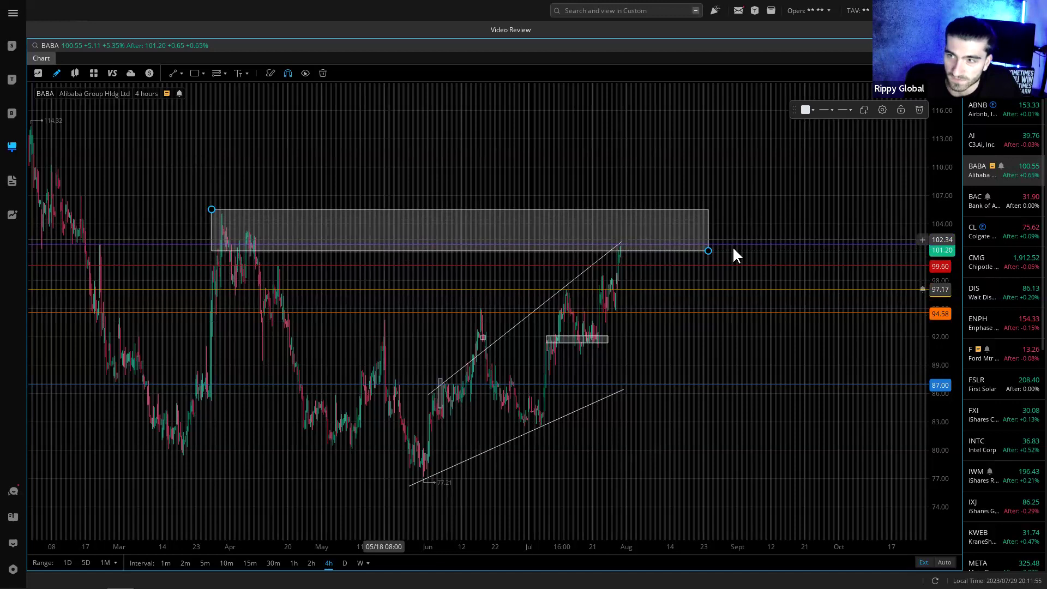
left_click_drag(708, 252, 716, 228)
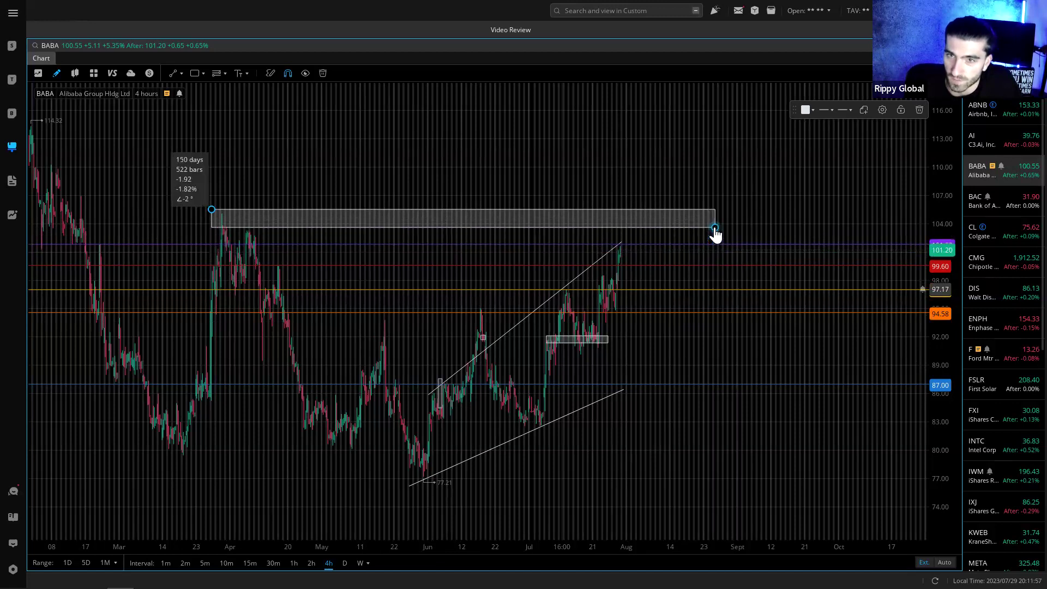
left_click_drag(657, 213, 659, 218)
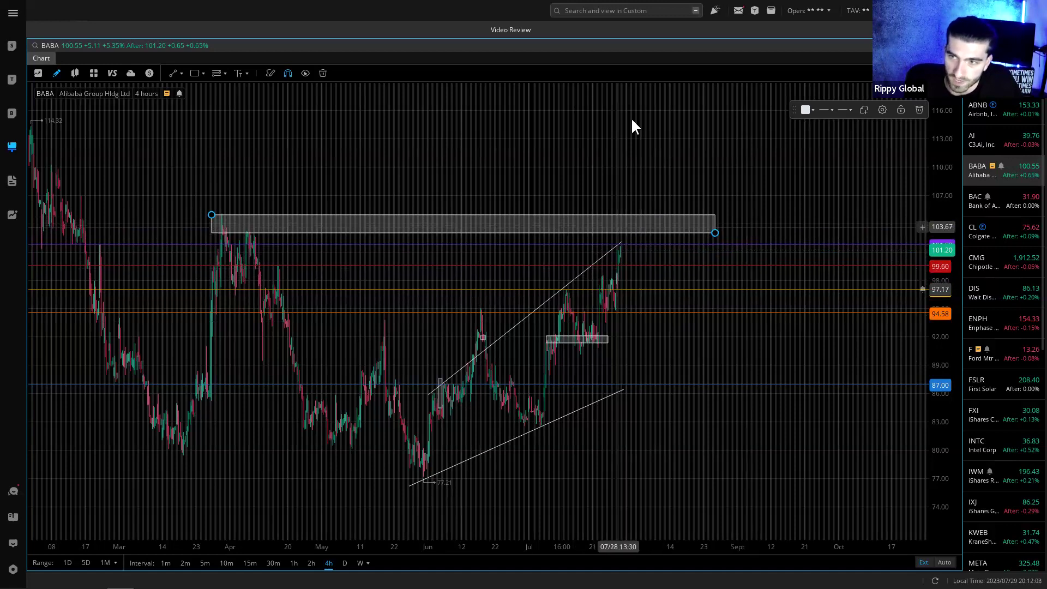
- Draw a short steep trendline from the upper channel line's end, from about 102.6 up to about 108.9 on August 4
left_click(171, 73)
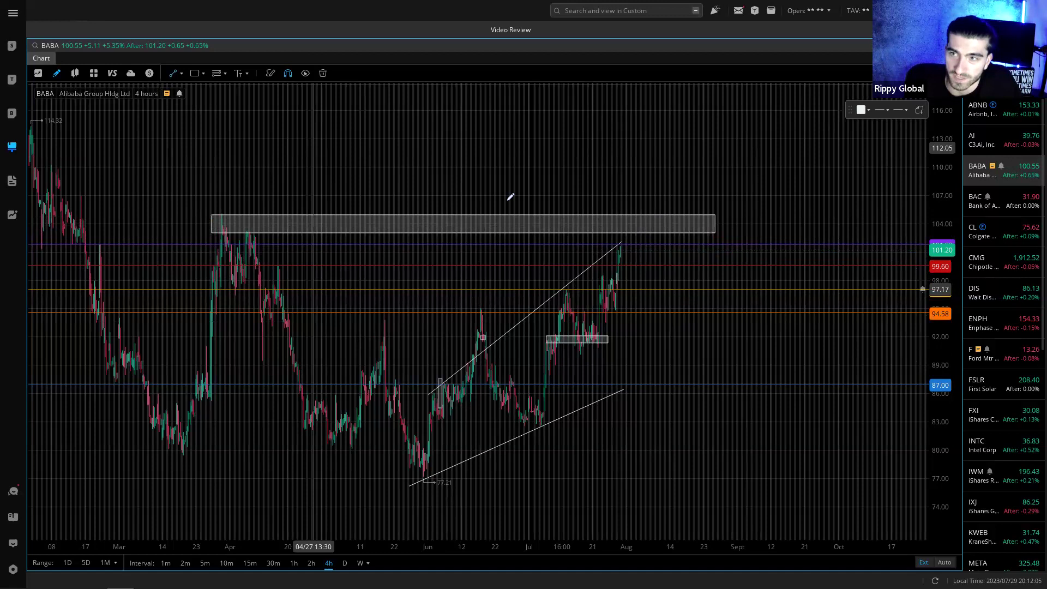
left_click(623, 237)
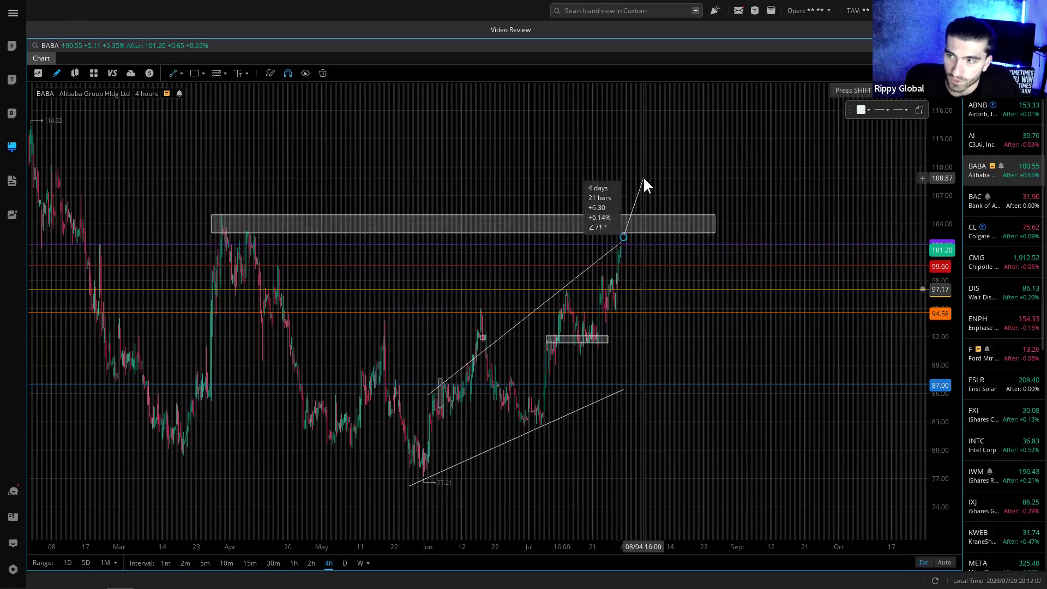
left_click(643, 178)
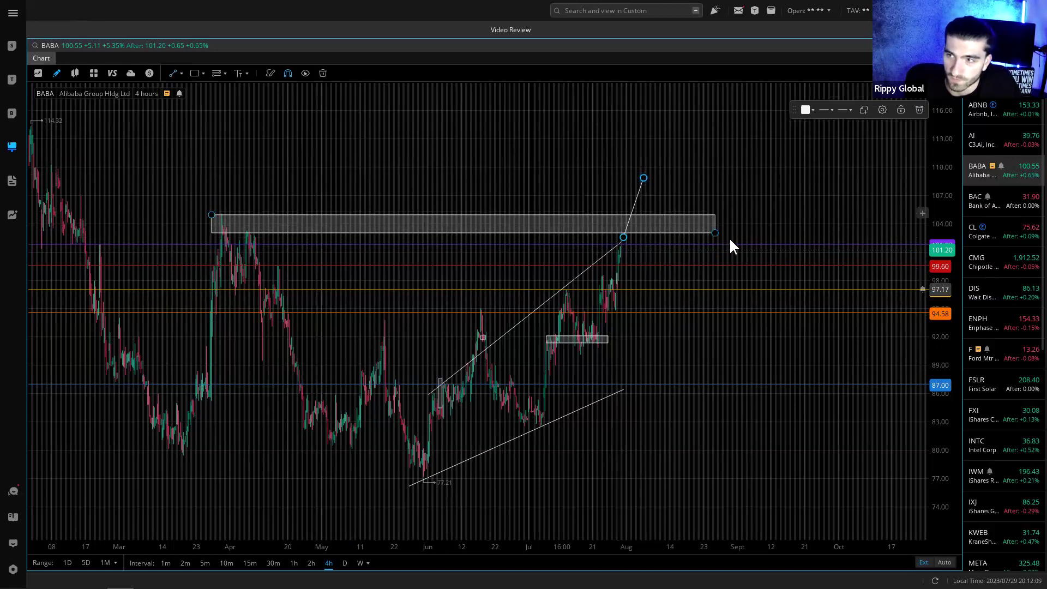
- Delete the white resistance rectangle and move the blue horizontal line to 103.54
left_click(714, 235)
left_click(920, 109)
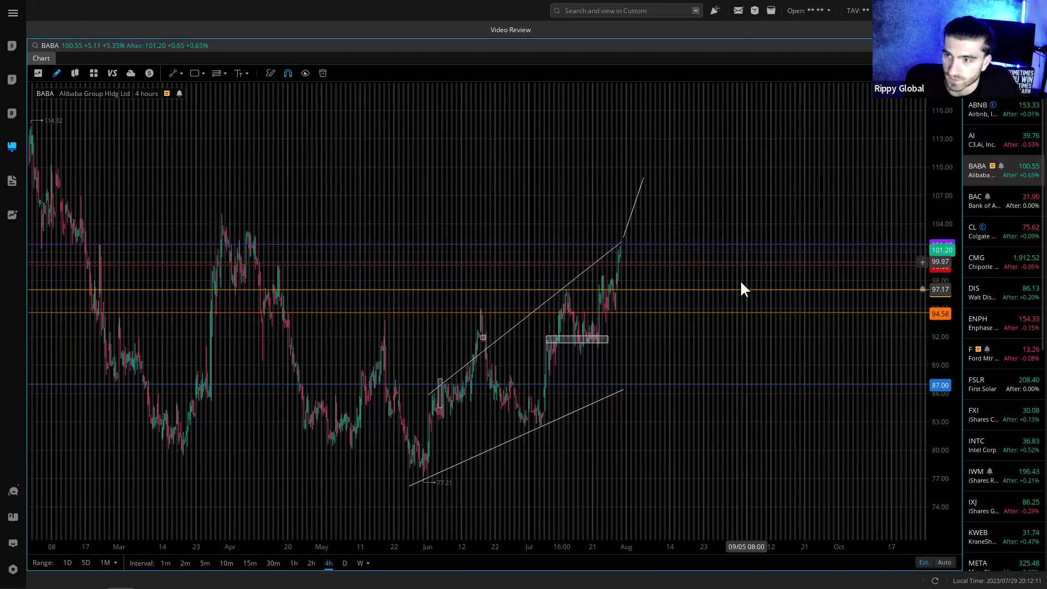
left_click_drag(754, 384, 757, 230)
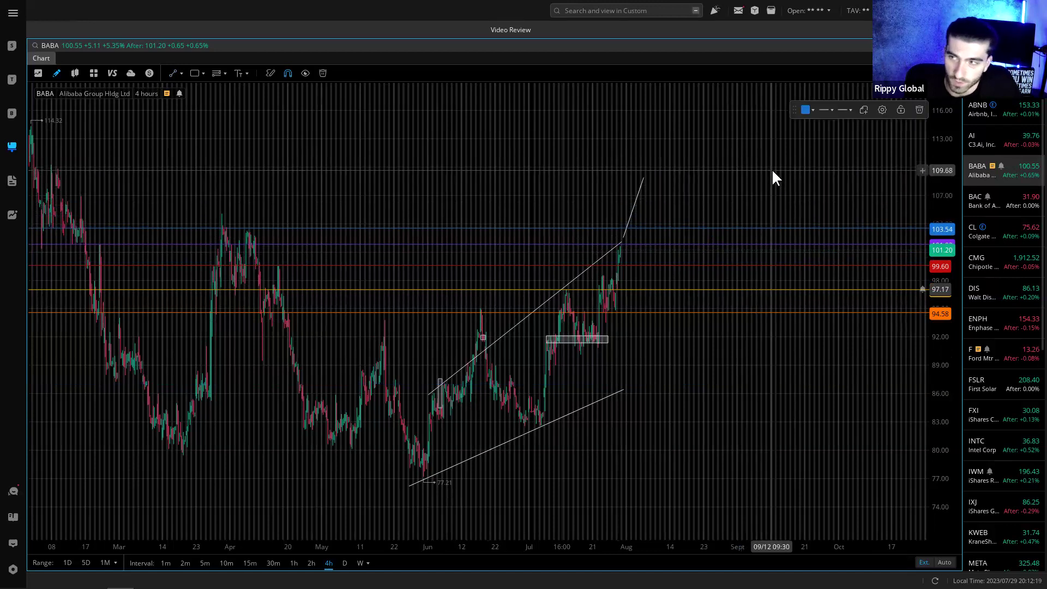
- Recolor the 103.54 horizontal line yellow and the 97.01 and 94.58 lines blue
left_click(807, 110)
left_click(883, 168)
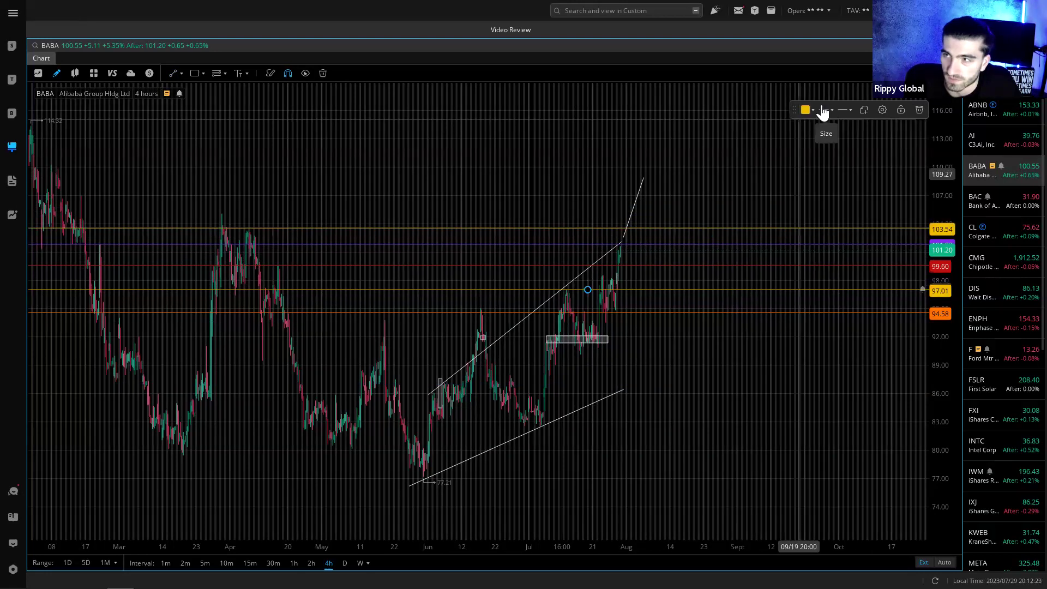
left_click(805, 110)
left_click(824, 166)
left_click(745, 312)
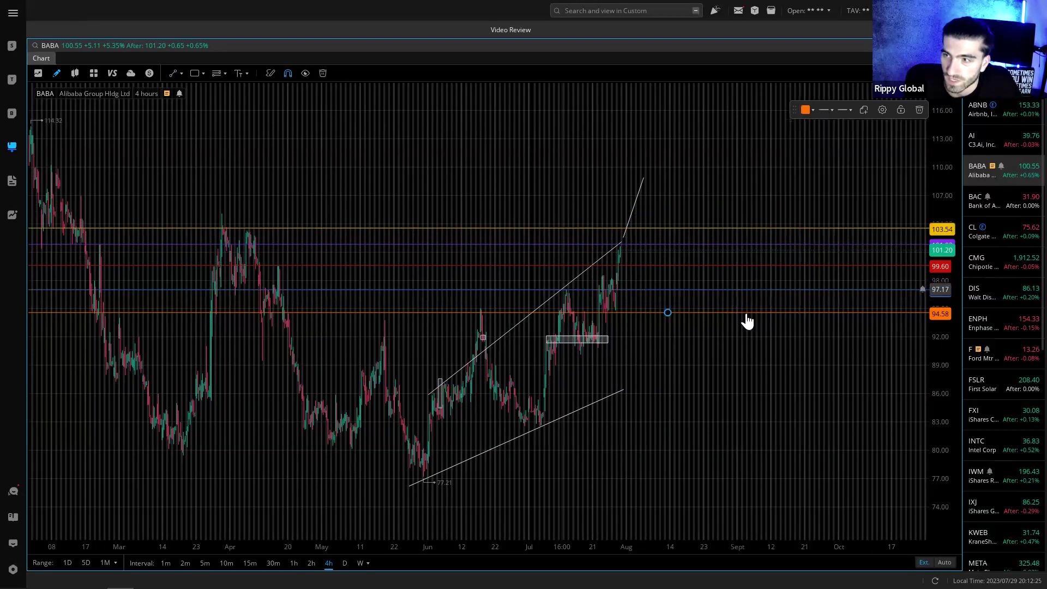
left_click(806, 110)
left_click(822, 165)
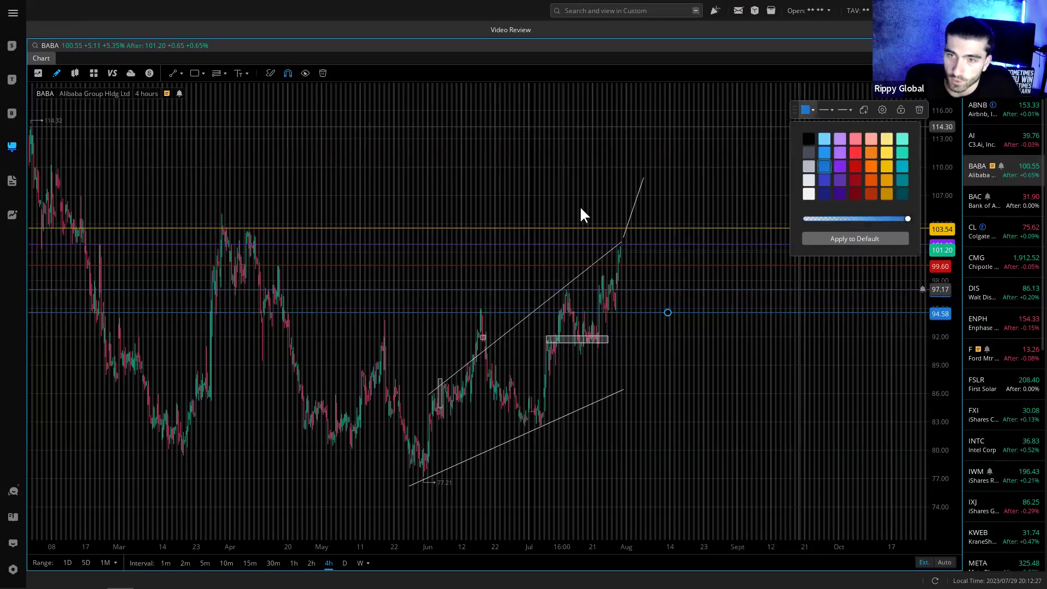
- Draw a thin rectangle just above the 103.54 line from late March to mid-August, and delete it
left_click(194, 73)
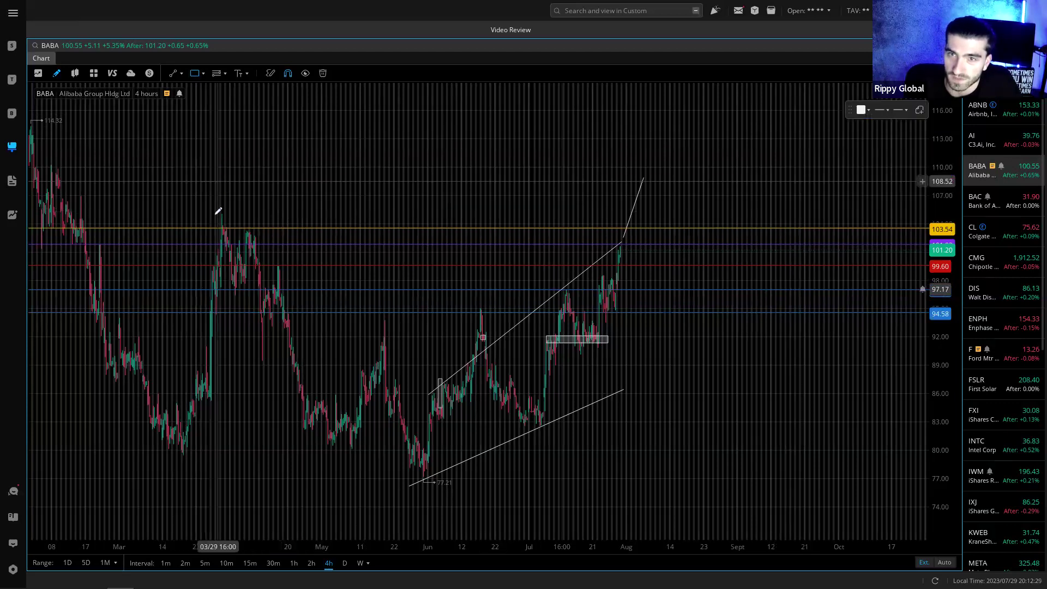
left_click(213, 217)
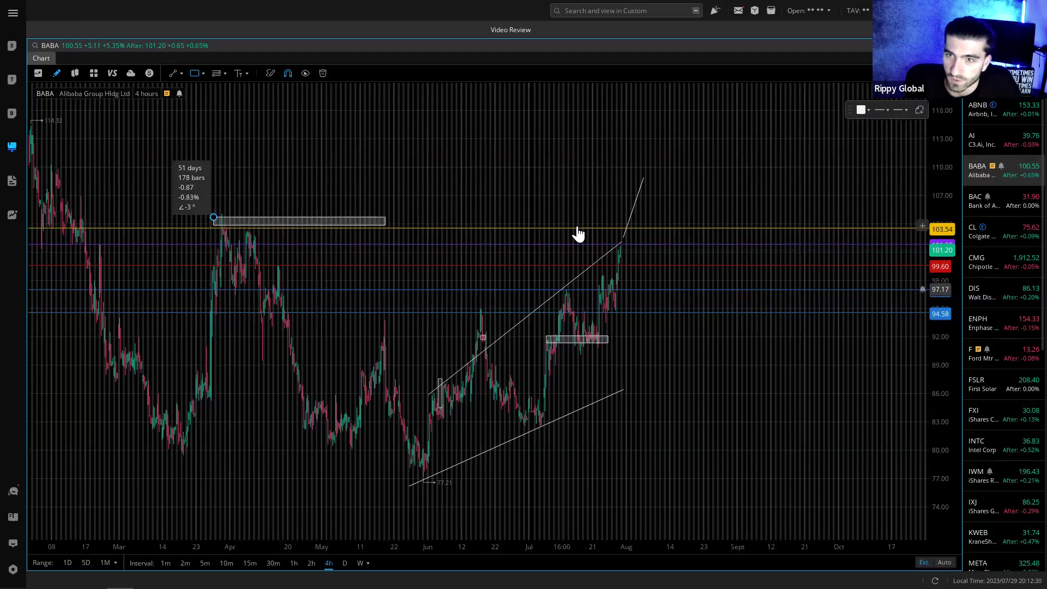
left_click(675, 230)
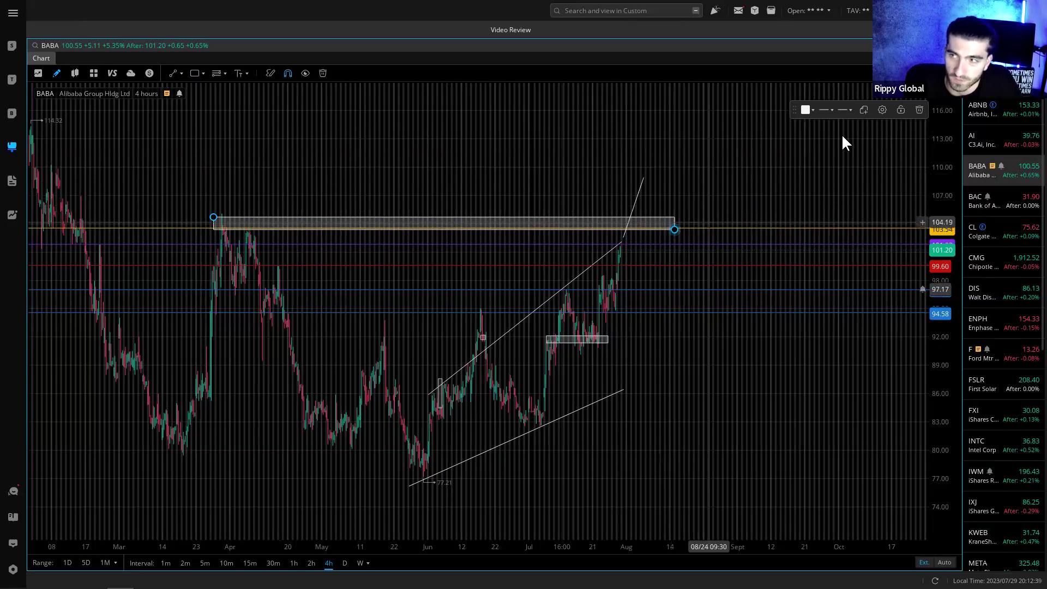
left_click(919, 111)
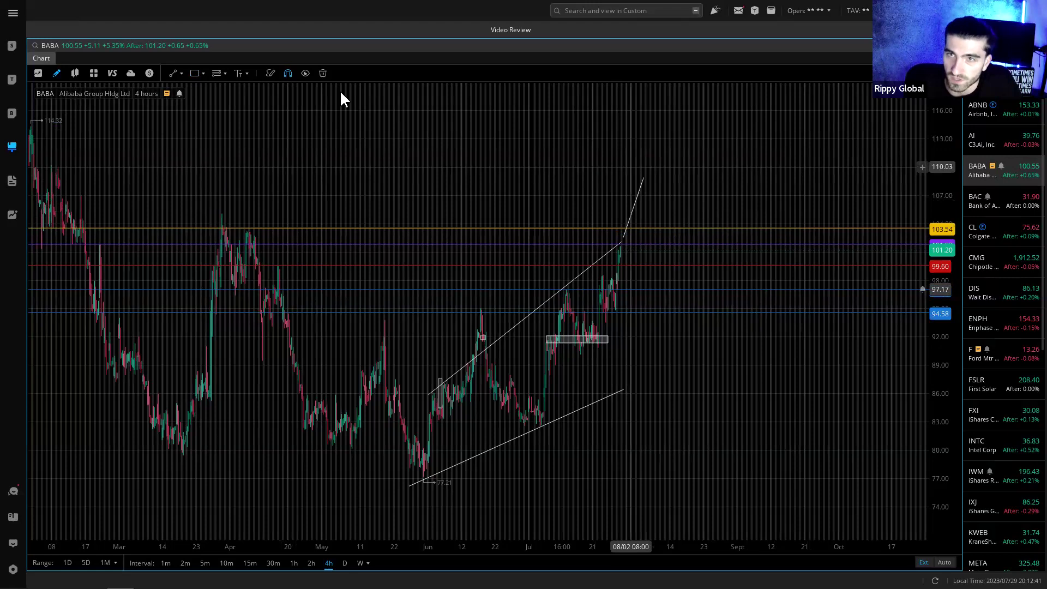
- Arrange two short descending trendlines as a pullback channel, about 107.2 to 103.6 and about 105.4 to 102.5, past the latest candles
left_click(650, 186)
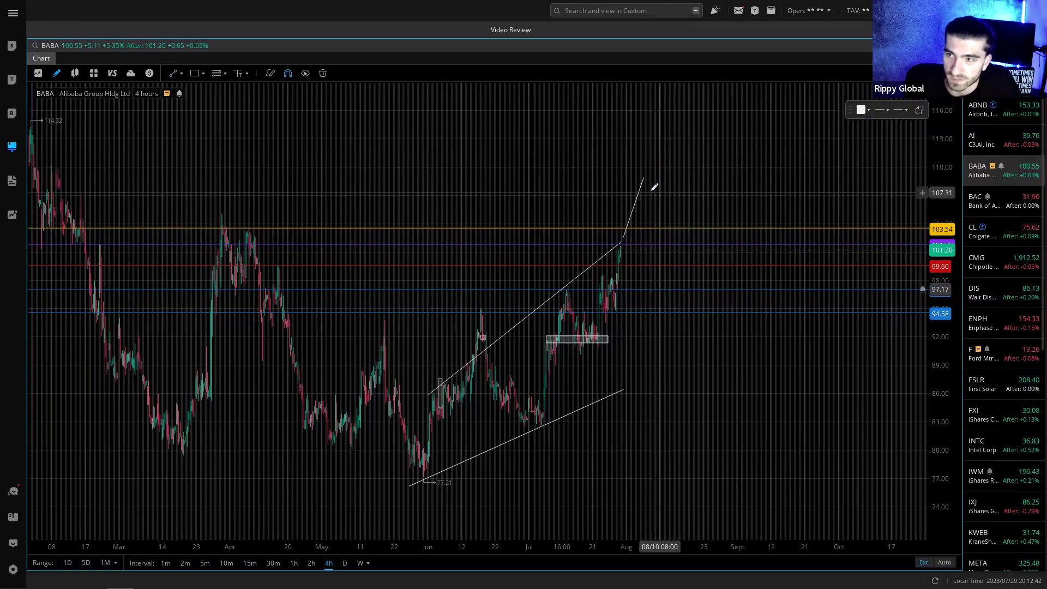
left_click(659, 228)
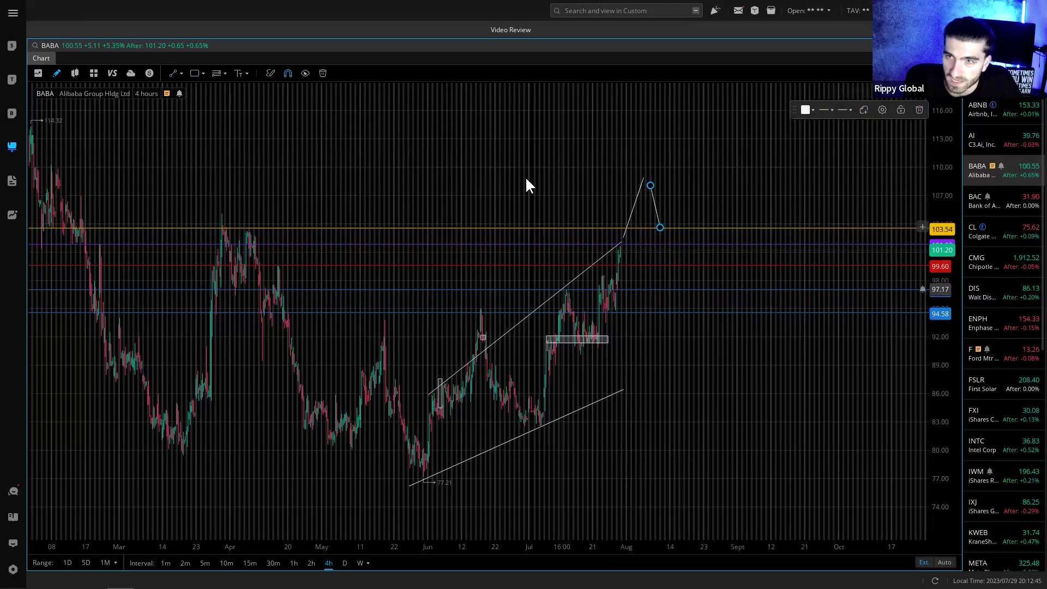
left_click_drag(644, 191, 670, 261)
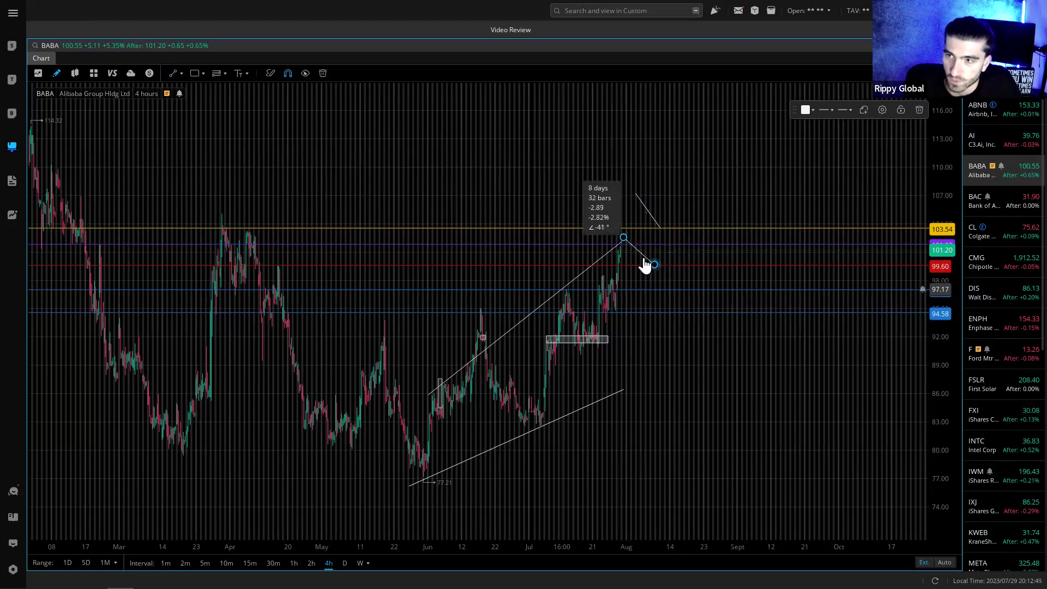
left_click_drag(642, 227, 632, 226)
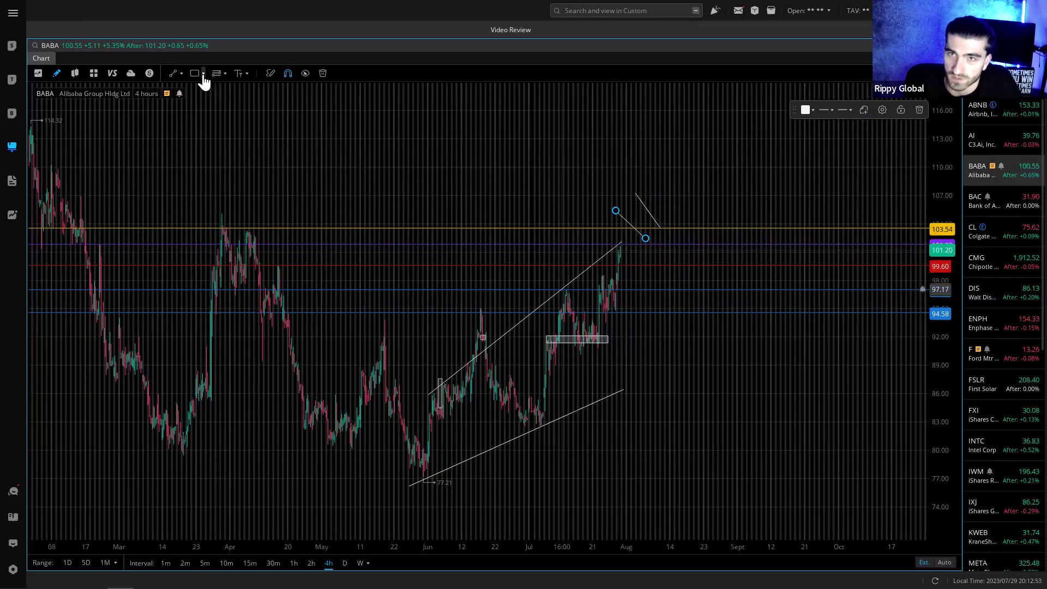
- Sketch a zigzag projection from the latest price through a pullback, ending at about 112.7 on August 23, and discard it
left_click(203, 73)
left_click(205, 110)
left_click(620, 248)
left_click(628, 213)
left_click(634, 223)
left_click(647, 212)
left_click(643, 238)
left_click(654, 234)
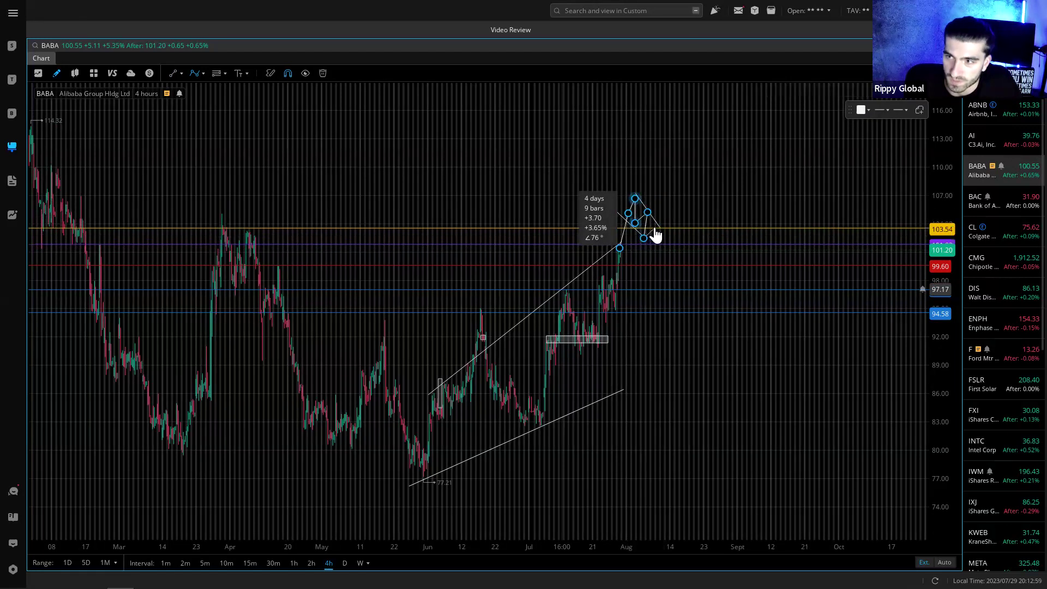
left_click(655, 240)
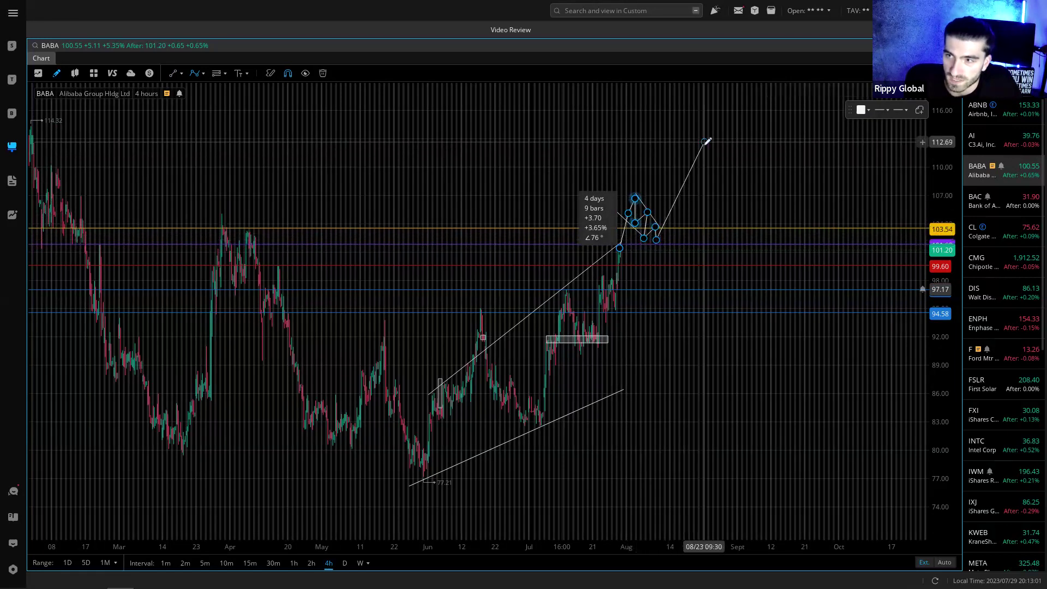
left_click(704, 142)
right_click(673, 143)
left_click(648, 175)
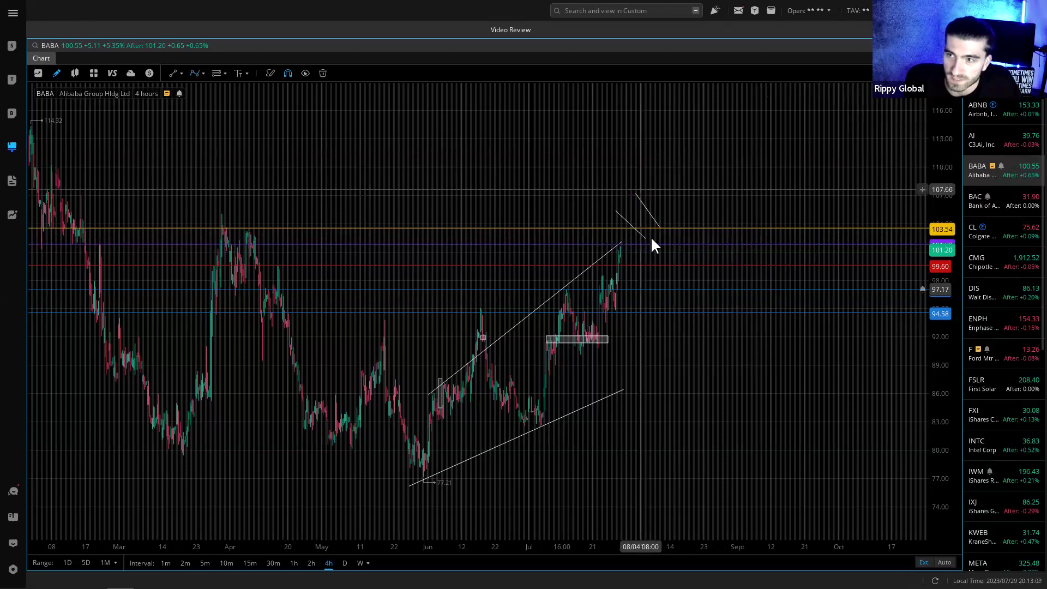
- Delete both short descending trendlines above the end of the rising channel
left_click(916, 110)
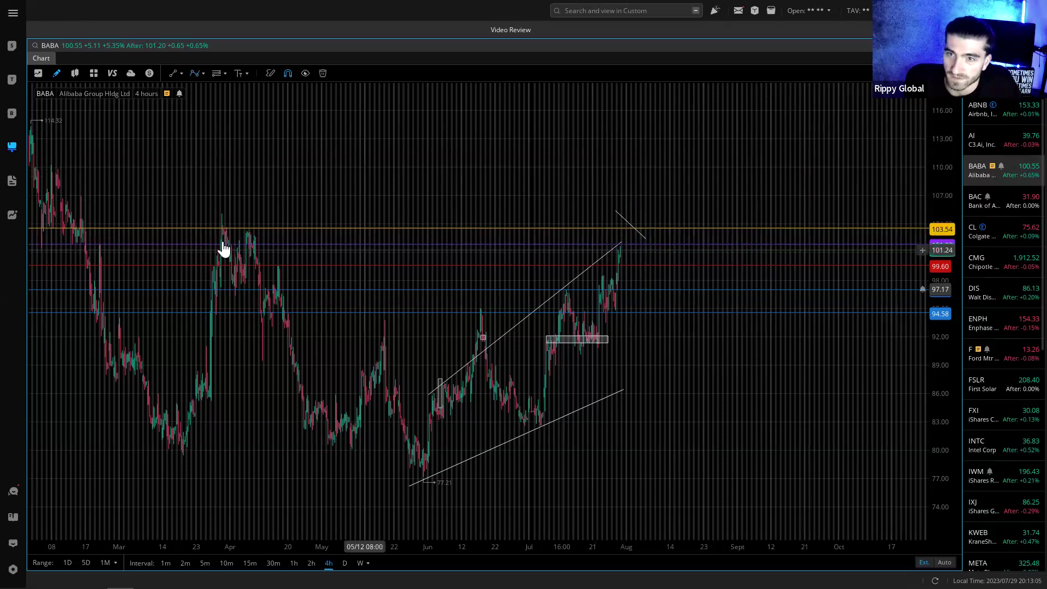
left_click(620, 218)
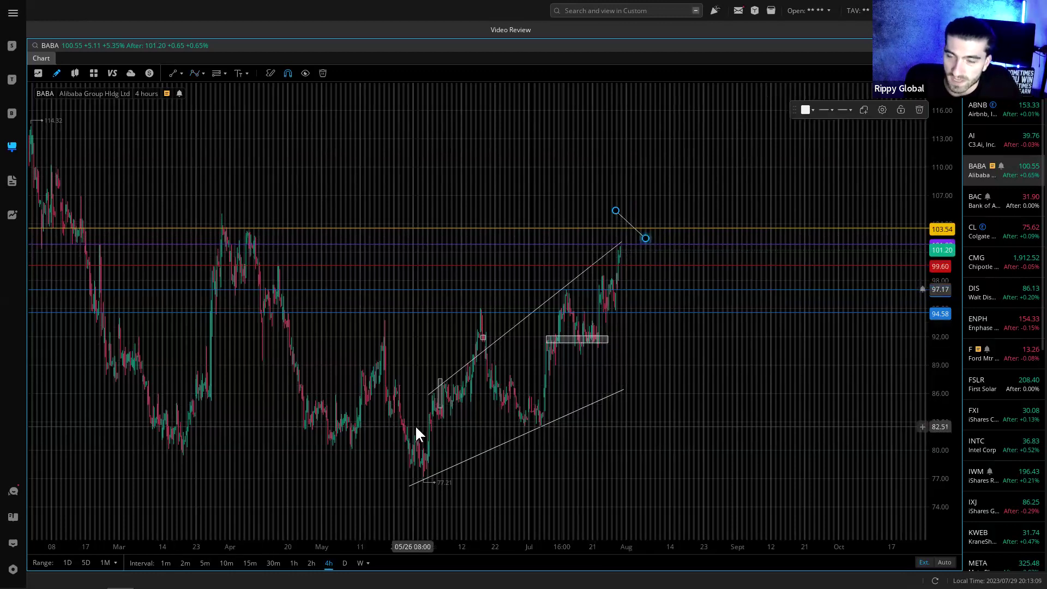
key("Delete")
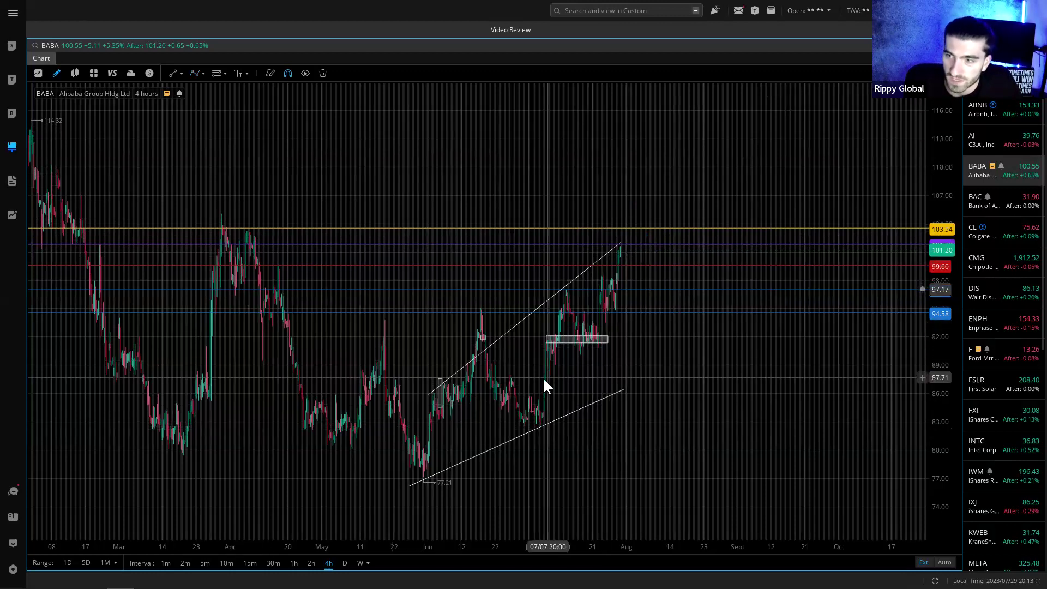
- Examine BABA's recent price action against the marked levels and rising channel on the 30-minute and 2-hour intervals
scroll(580, 379, "up", 2)
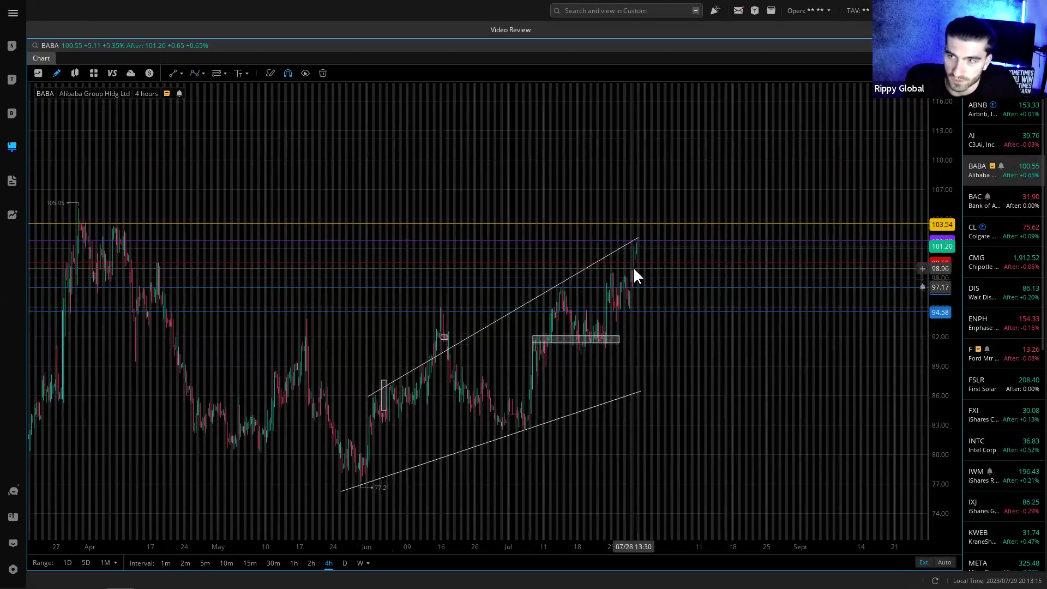
scroll(658, 290, "up", 3)
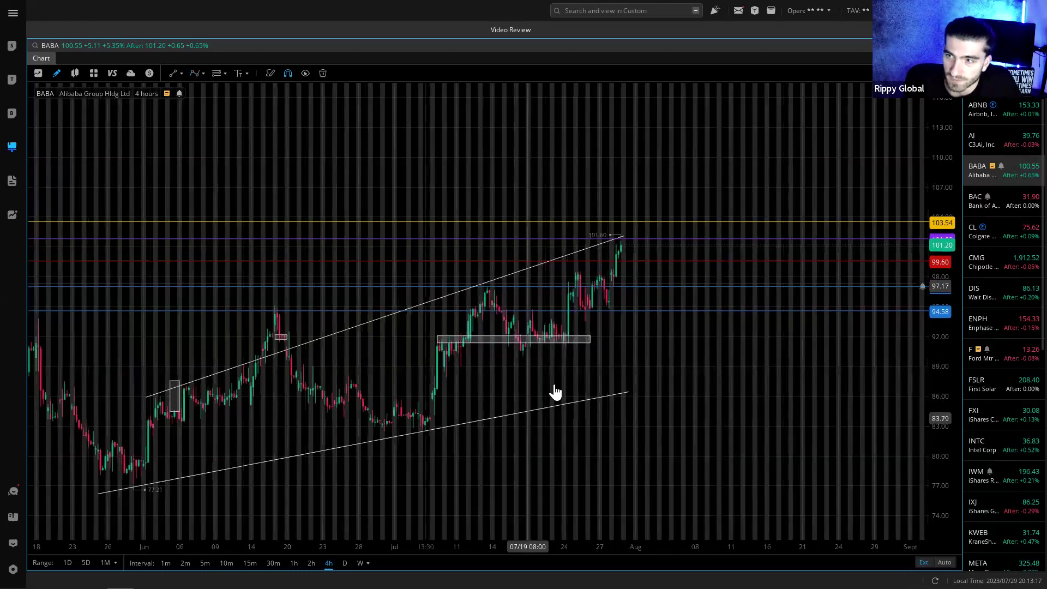
left_click(278, 563)
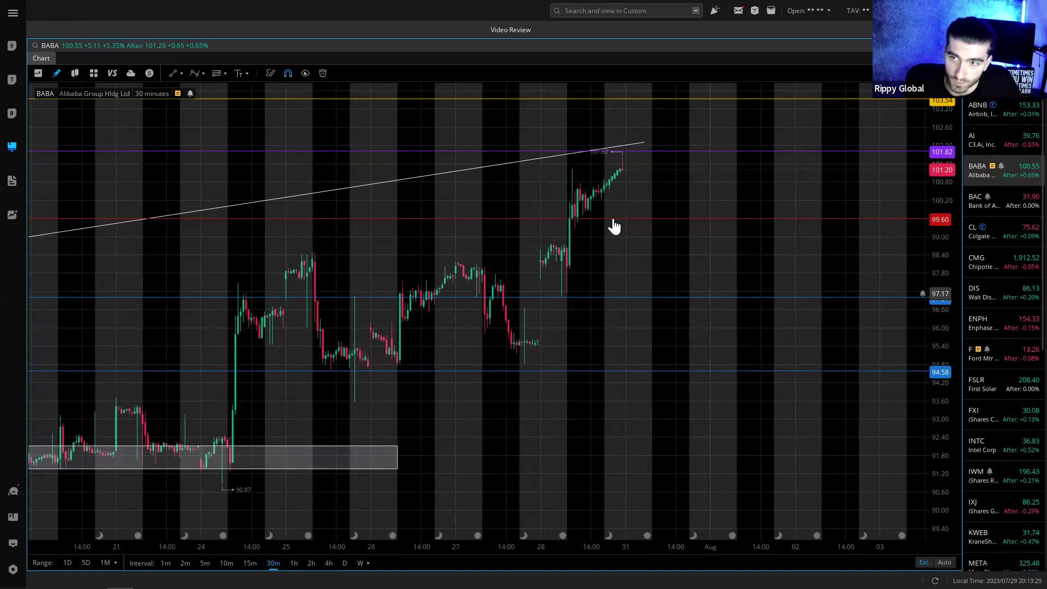
left_click(605, 297)
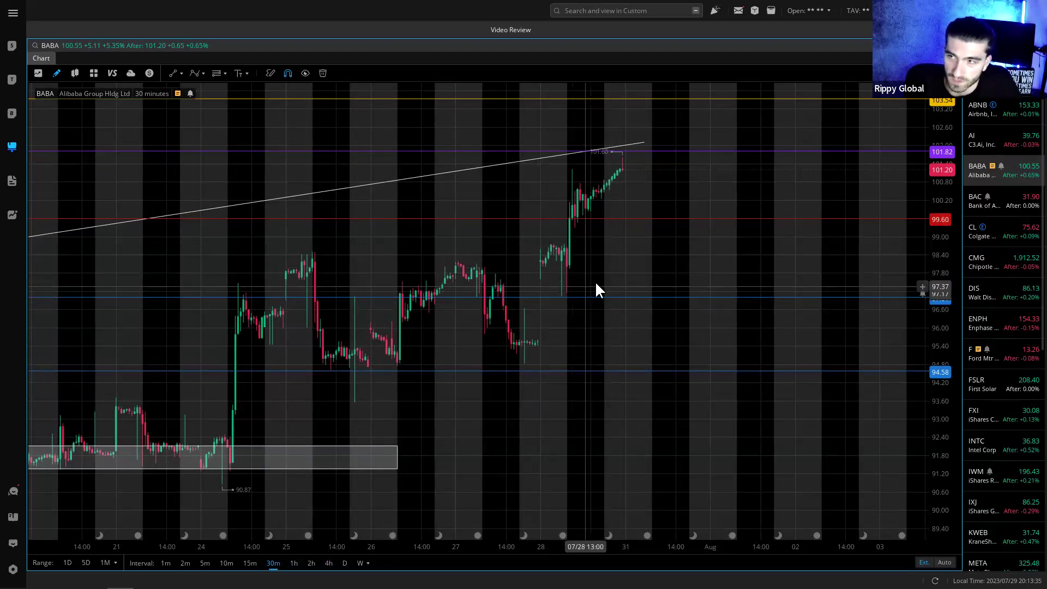
left_click_drag(935, 205, 936, 401)
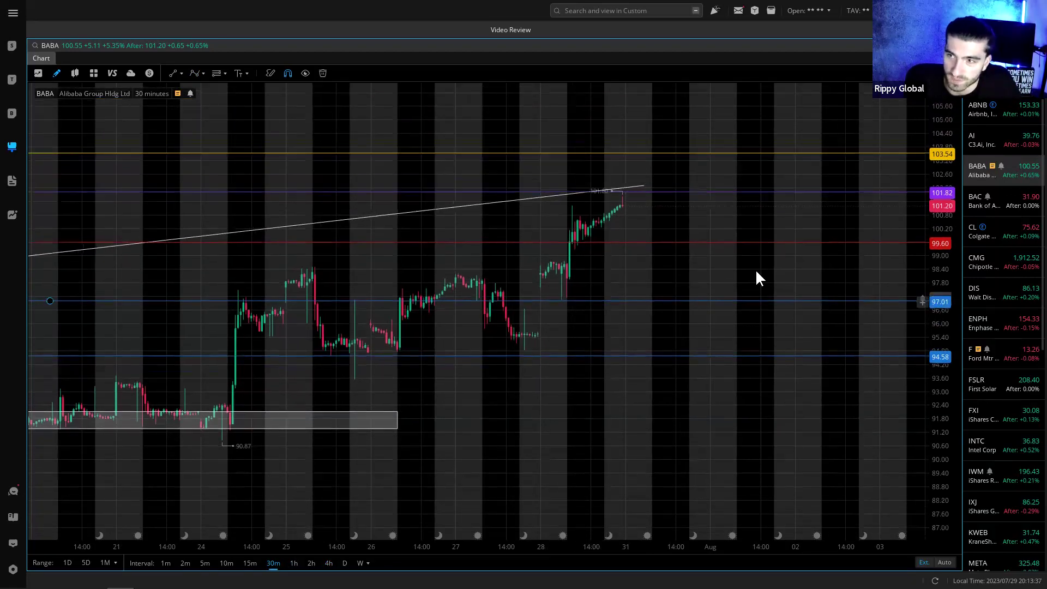
scroll(703, 252, "down", 5)
scroll(702, 245, "down", 5)
left_click_drag(545, 116, 633, 132)
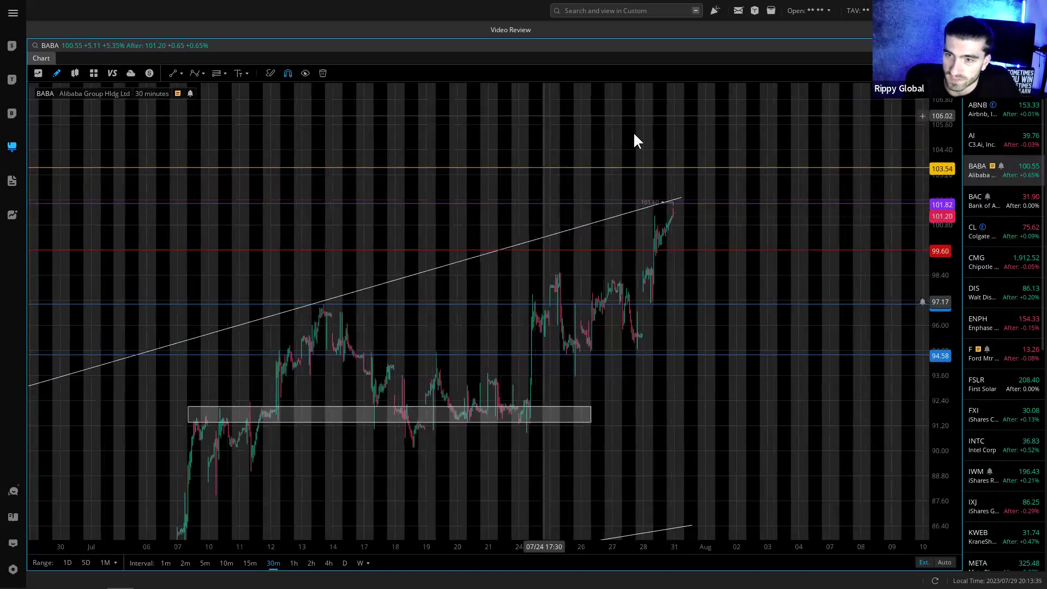
left_click(310, 563)
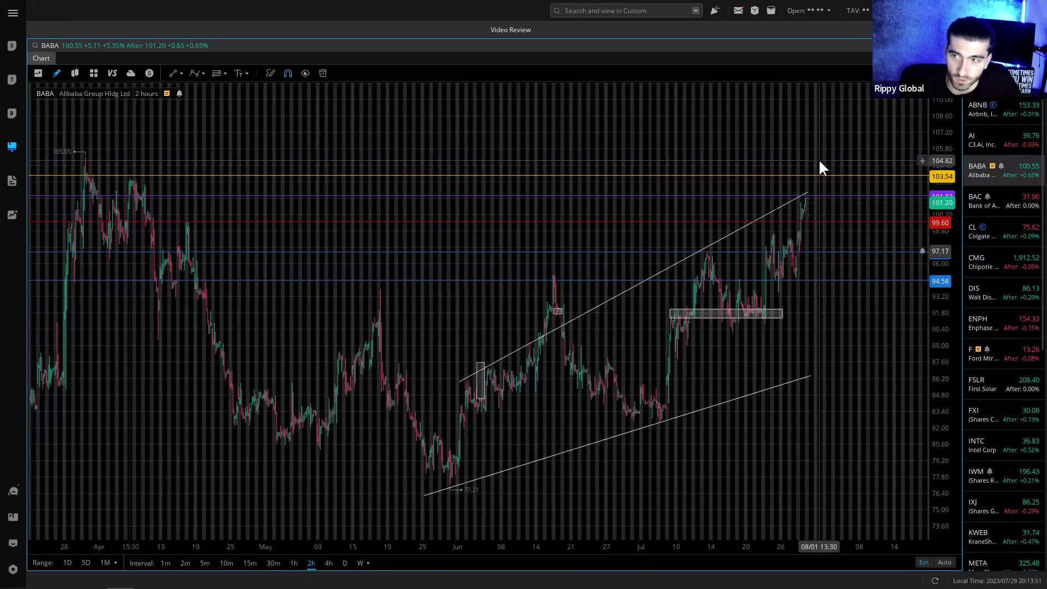
left_click_drag(738, 255, 737, 256)
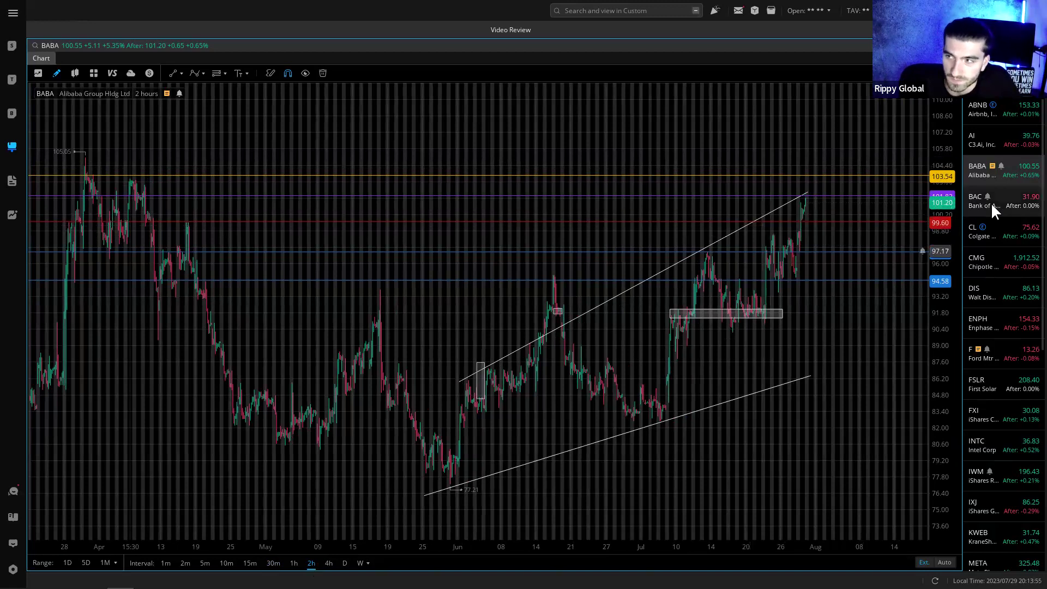
- Open the BAC chart from the watchlist and set its interval to daily
left_click(1021, 205)
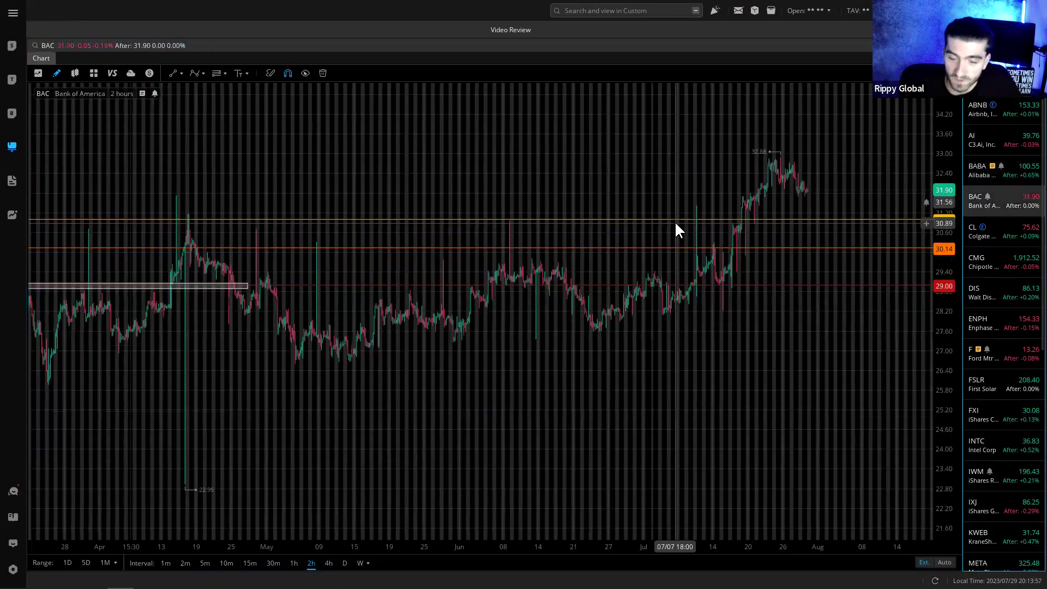
left_click(329, 564)
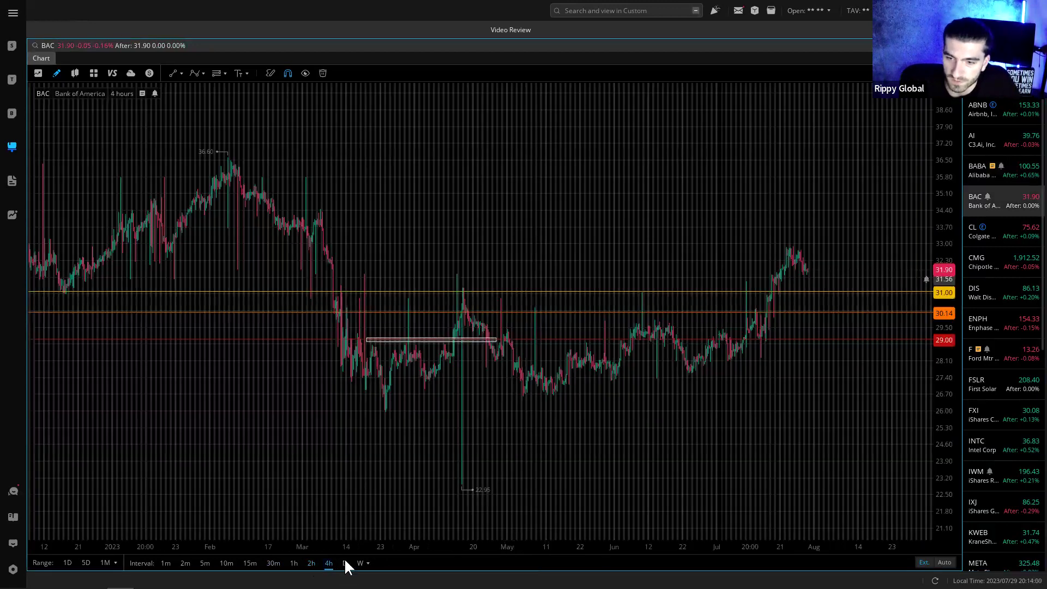
left_click(344, 562)
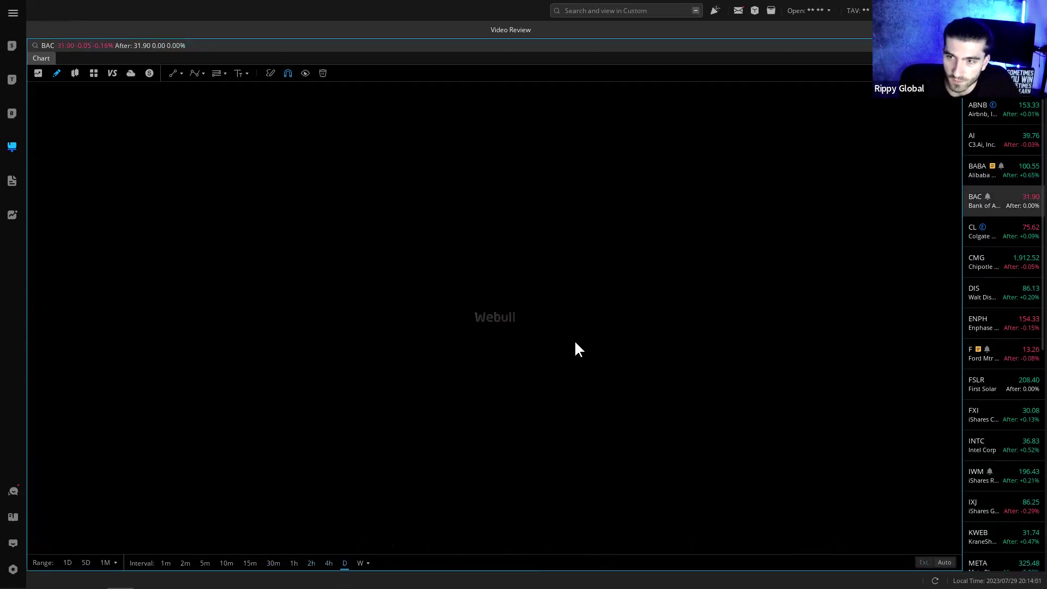
- Draw a rising trendline under BAC's 2023 lows from about 26.1 in mid-March to about 28.6 in late August
left_click_drag(802, 273, 626, 290)
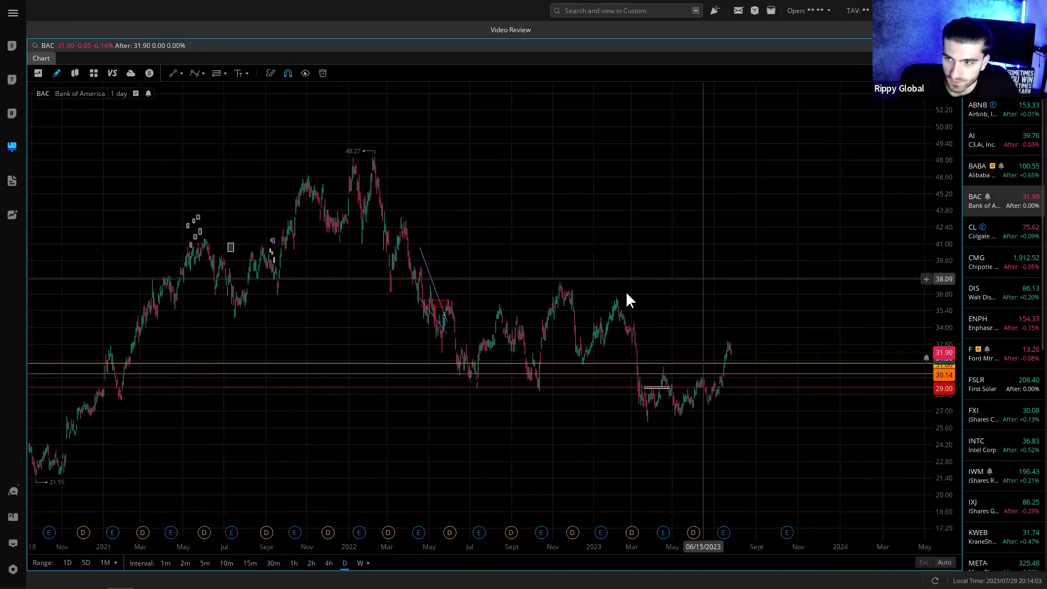
left_click_drag(568, 305, 740, 310)
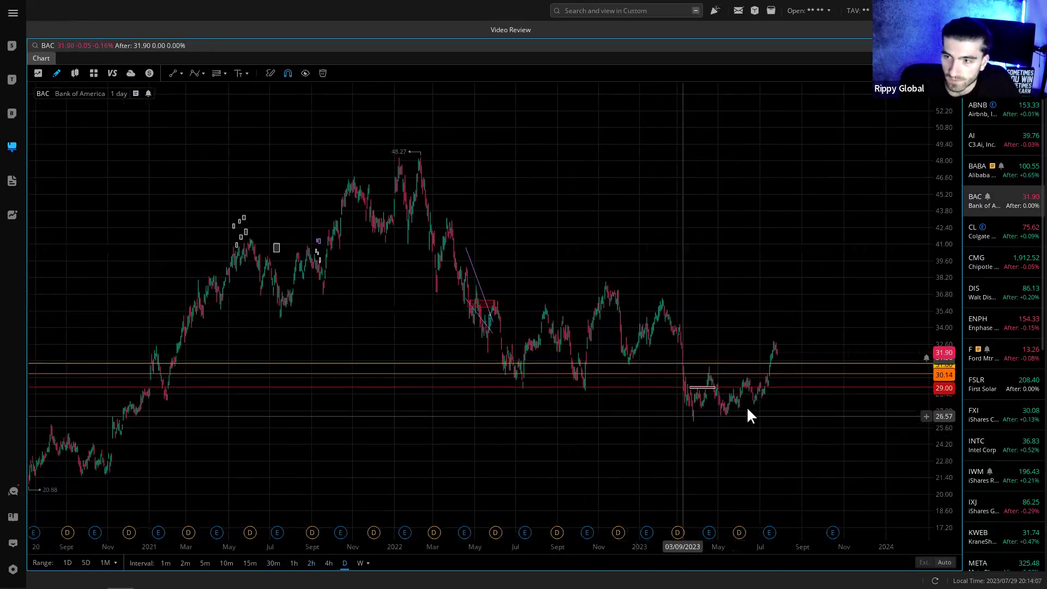
left_click_drag(688, 421, 796, 392)
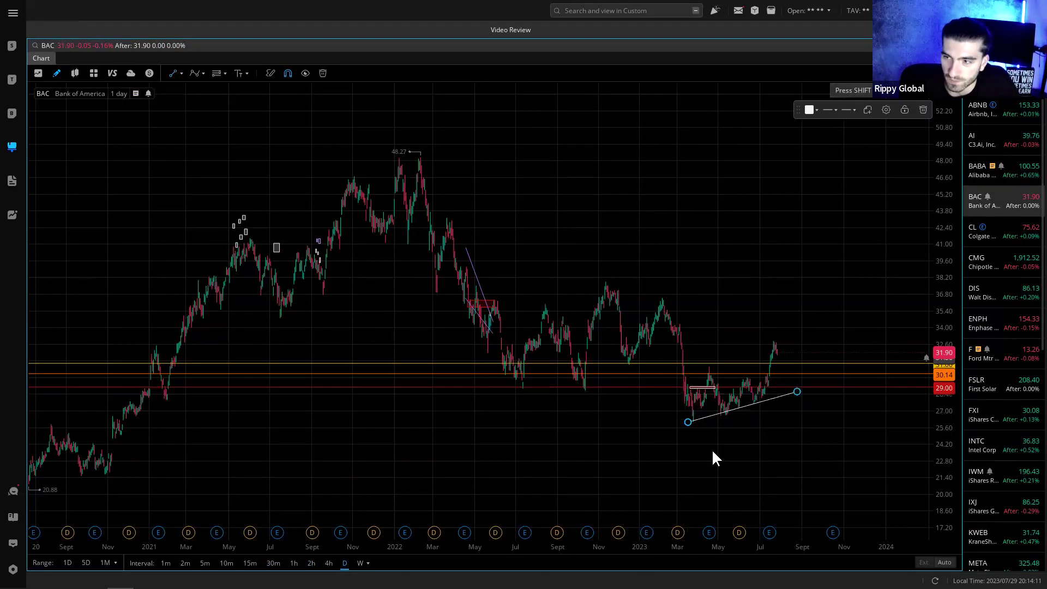
- Examine BAC's price action above the rising trendline on the daily chart and on the 4-hour interval
scroll(711, 457, "up", 5)
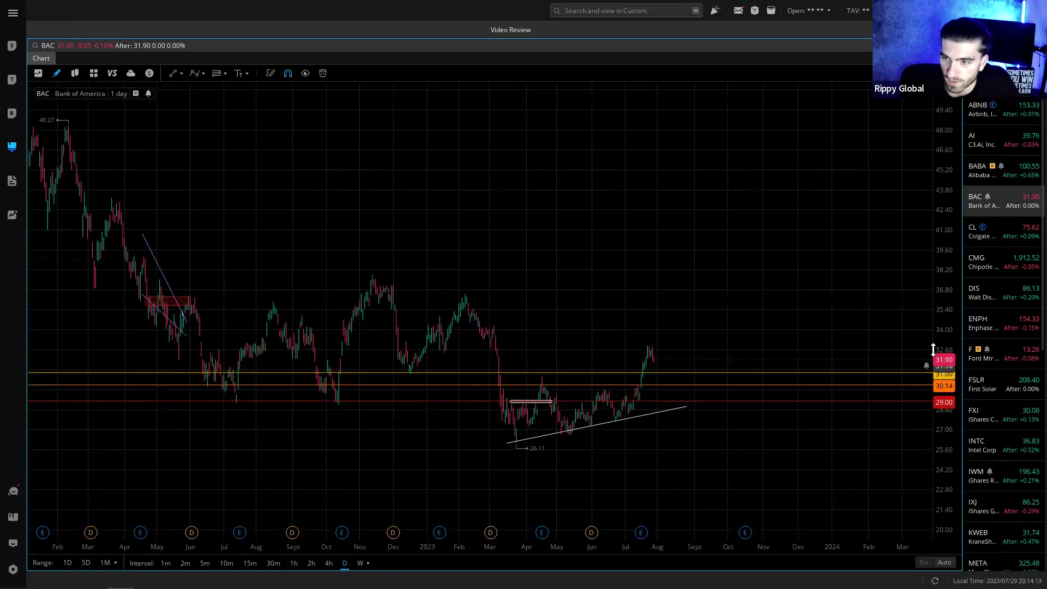
left_click_drag(933, 350, 933, 334)
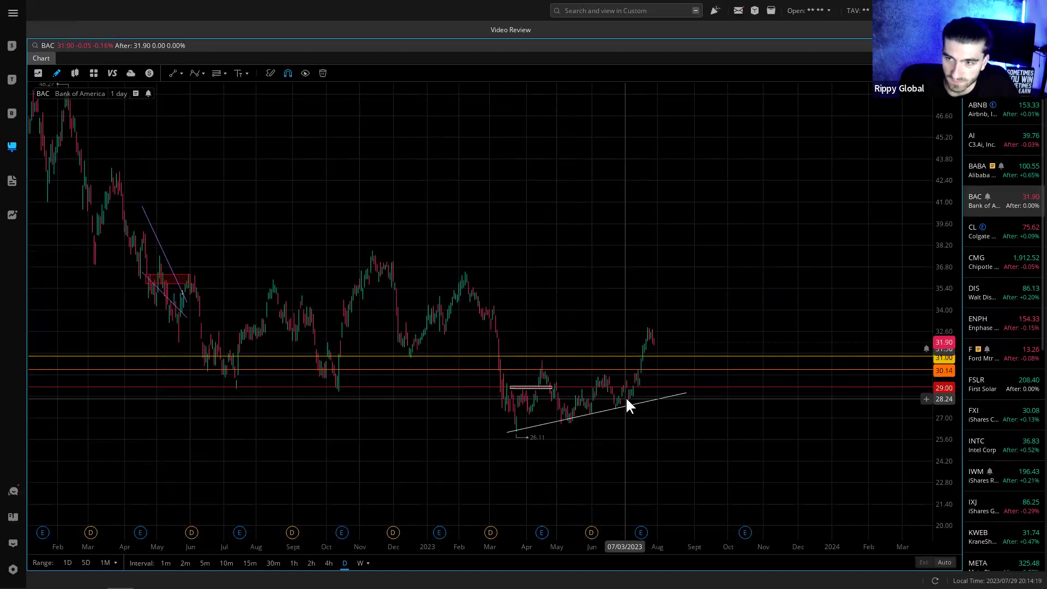
left_click(327, 562)
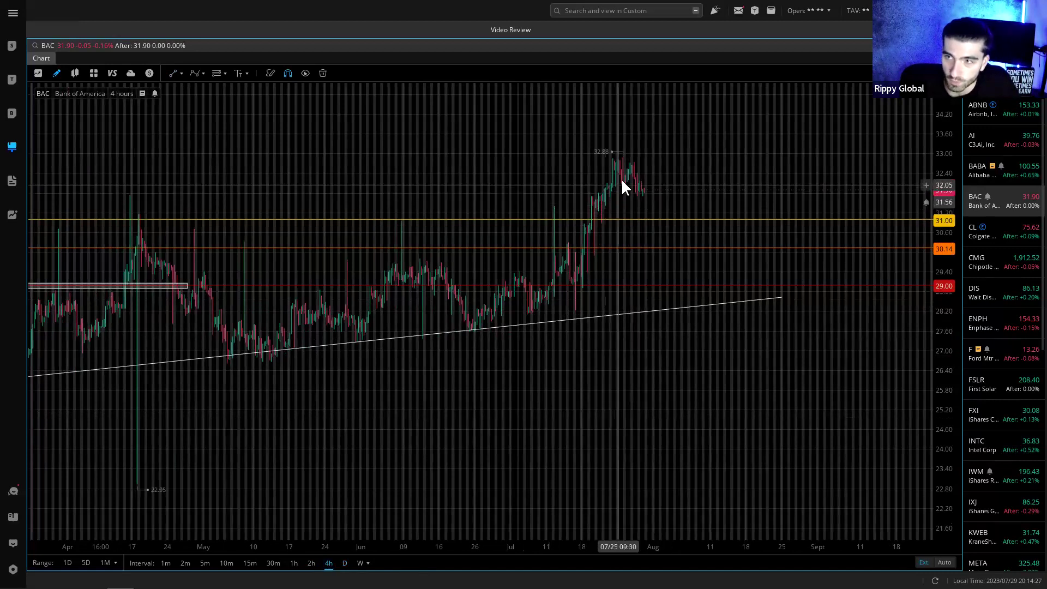
scroll(593, 206, "down", 5)
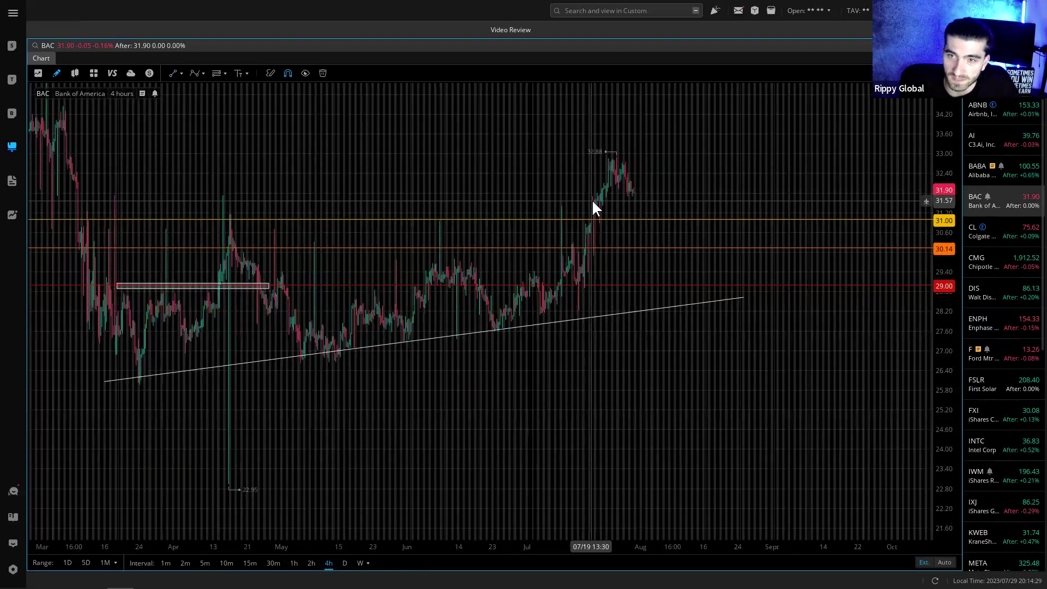
- Draw a short falling line from BAC's last price near 31.9 down to the 31.00 level
left_click(195, 76)
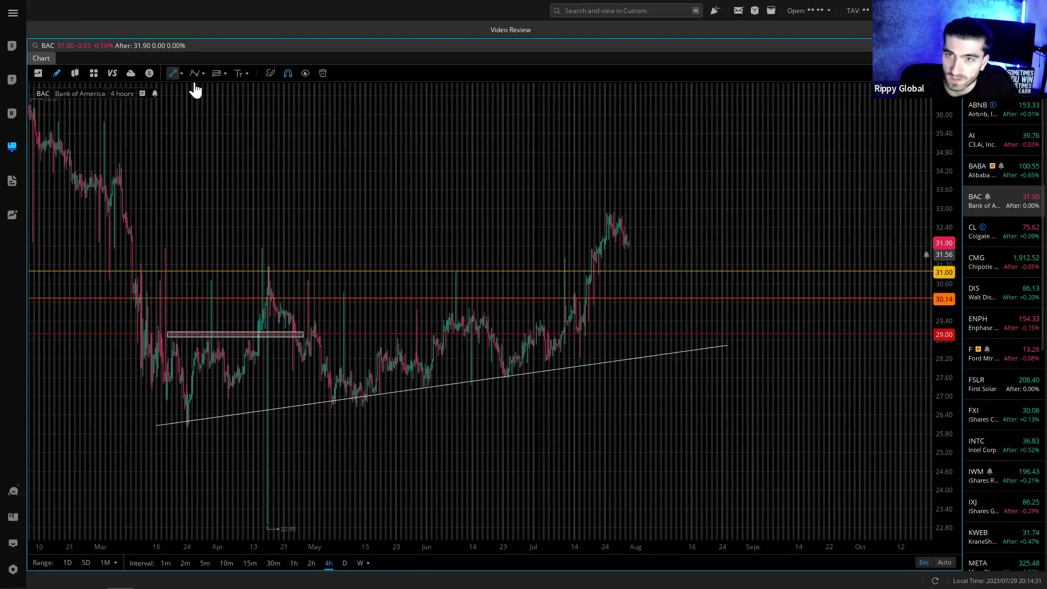
left_click(630, 246)
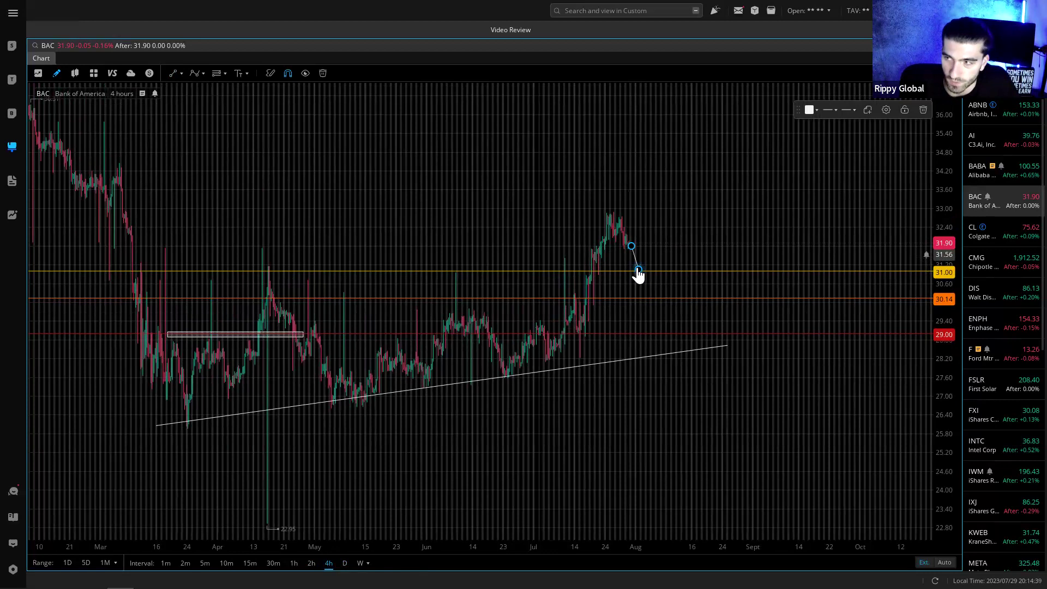
left_click(655, 260)
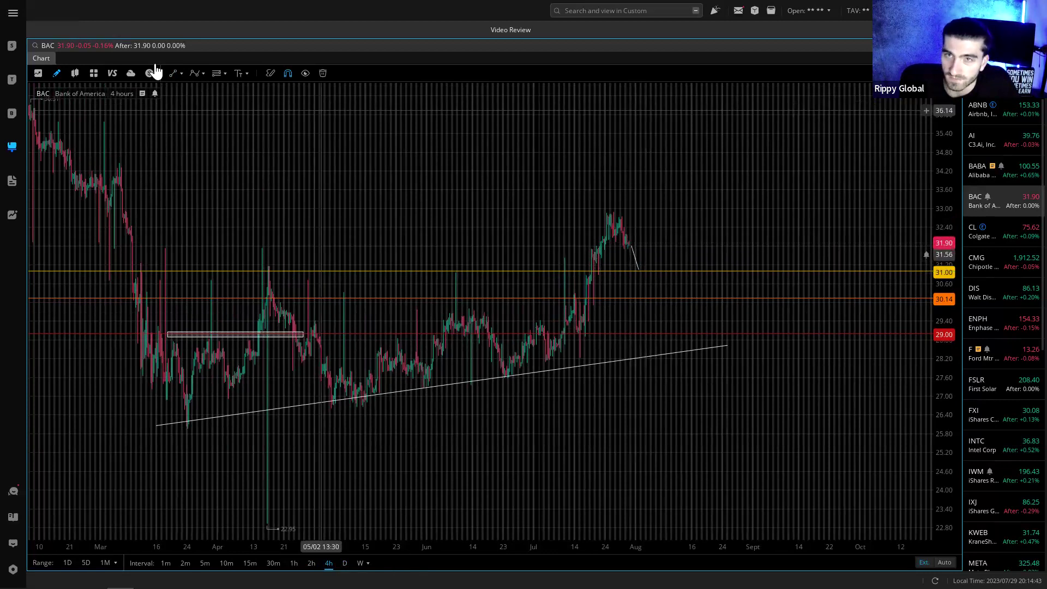
- Draw a small early-August rectangle just above BAC's 31.00 level and a wide one from early March to late July, about 30.9 to 31.3
left_click(182, 73)
left_click(201, 73)
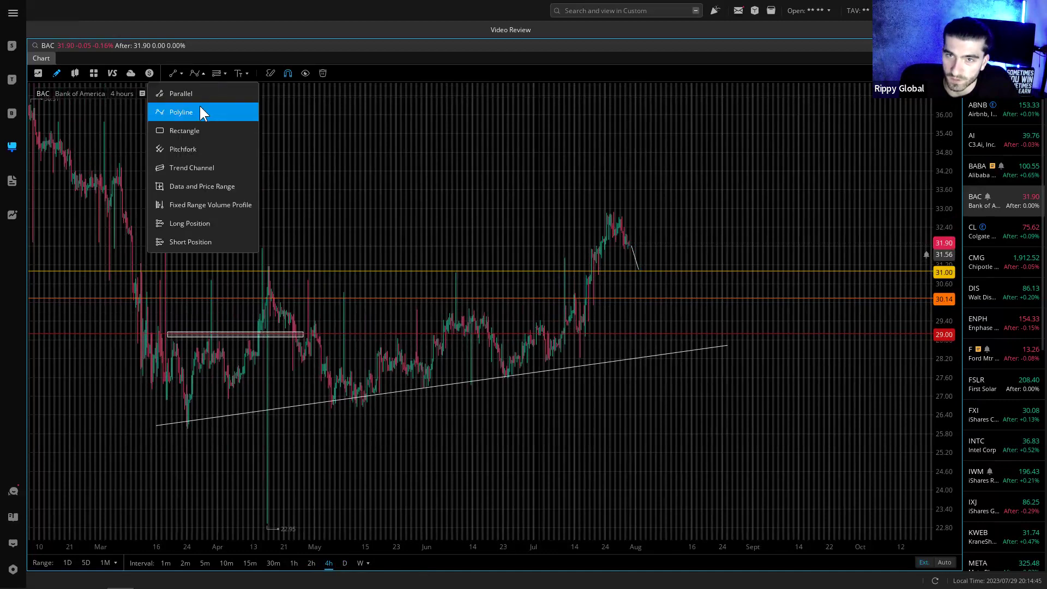
left_click(200, 107)
left_click_drag(626, 262, 672, 273)
left_click(635, 230)
scroll(635, 229, "down", 1)
left_click_drag(595, 248, 666, 267)
left_click_drag(955, 374, 930, 234)
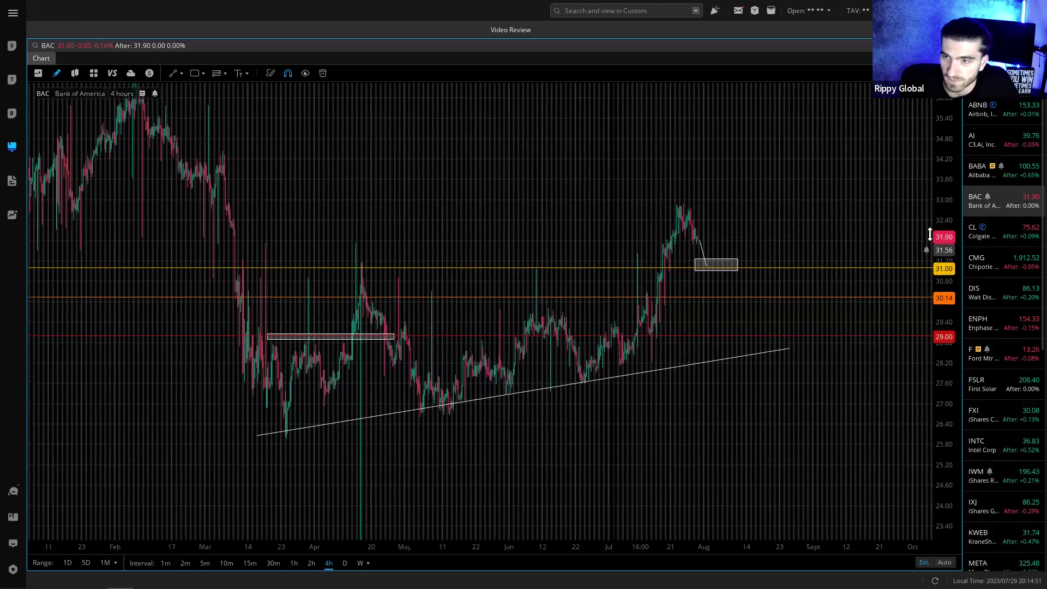
left_click_drag(819, 277, 818, 264)
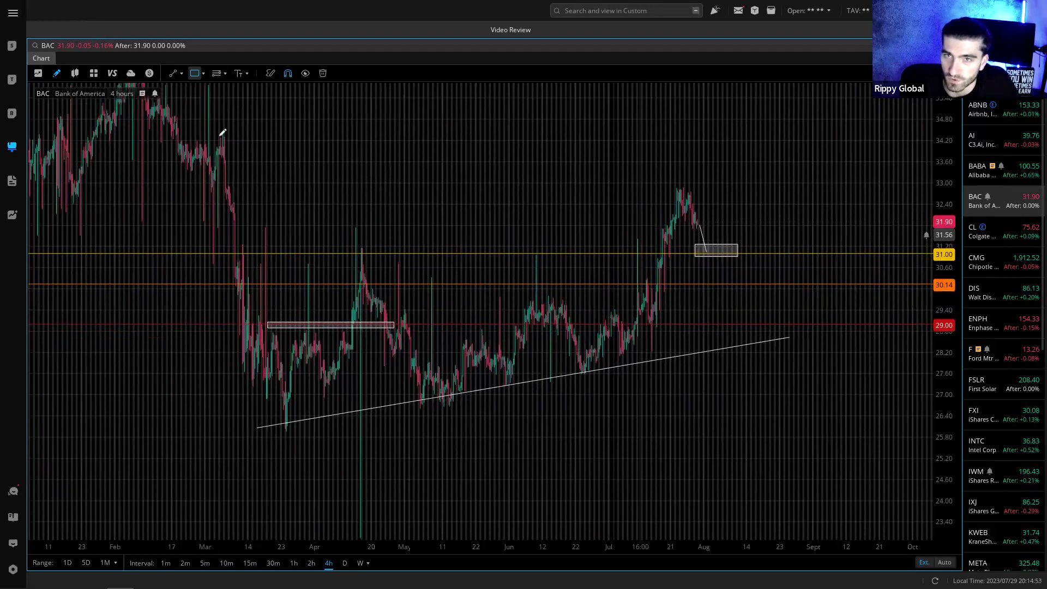
mouse_move(220, 242)
left_mouse_down()
mouse_move(518, 264)
mouse_move(684, 257)
left_mouse_up()
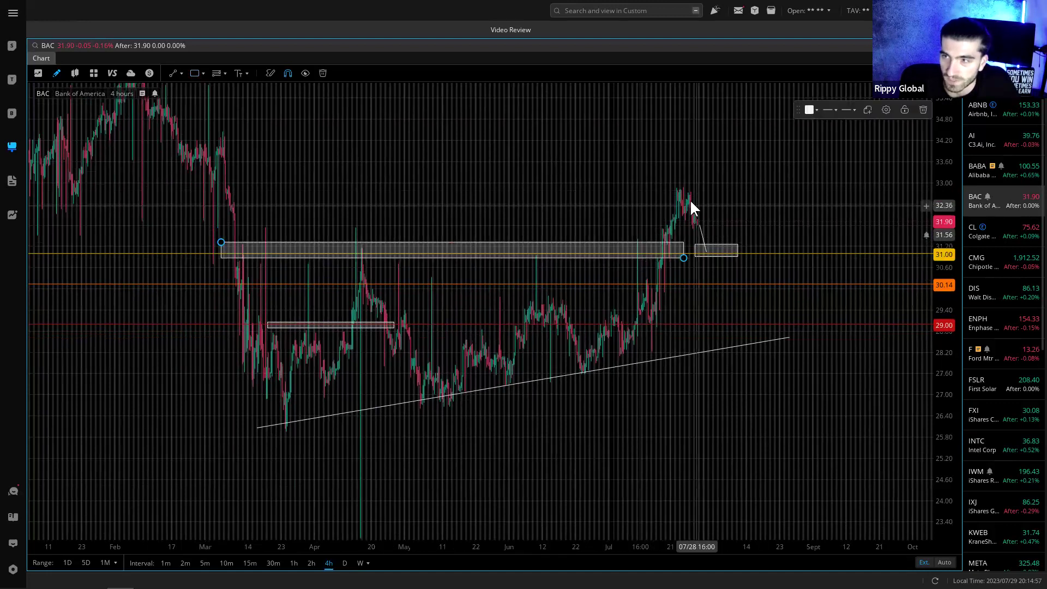
- Enclose BAC's late-July pullback between two parallel falling lines, the upper starting near 33.0 and the lower near 32.3
mouse_move(676, 183)
left_mouse_down()
mouse_move(724, 226)
mouse_move(707, 240)
left_mouse_up()
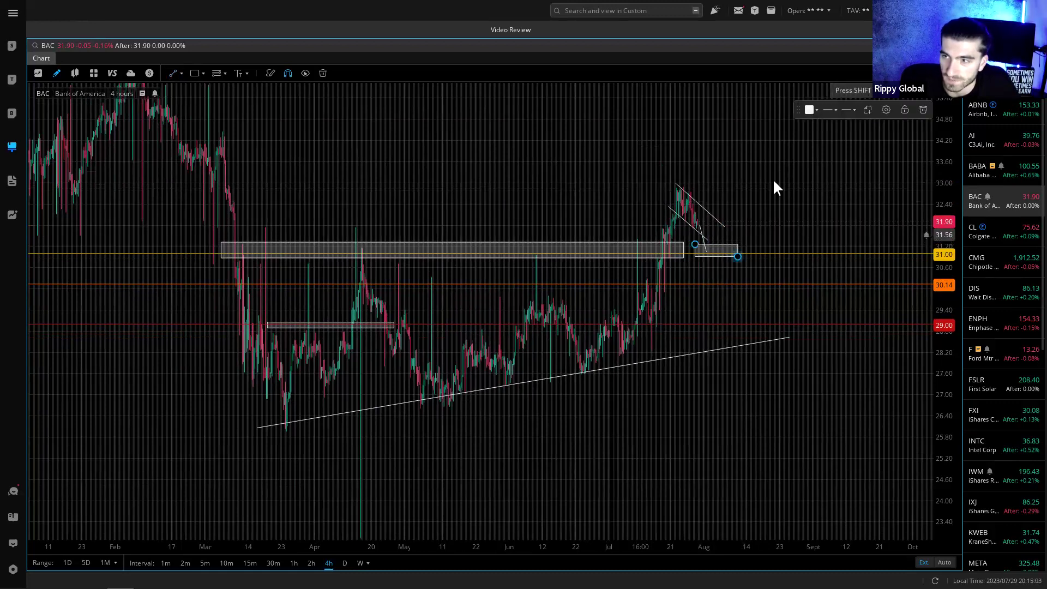
- Delete both rectangles at the 31.00 level and the short line falling from the last price
left_click(923, 110)
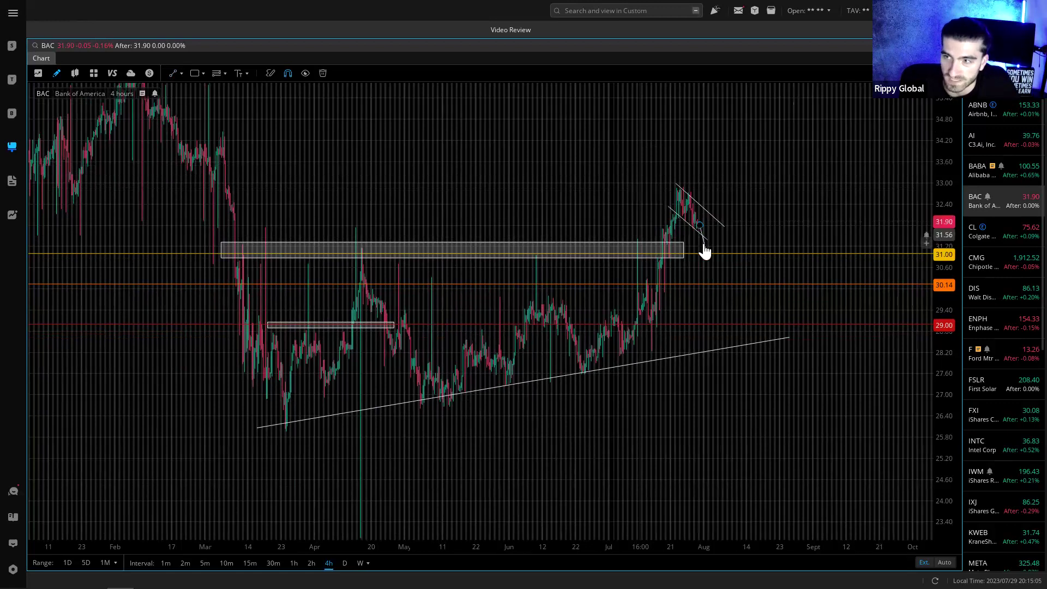
left_click(704, 246)
left_click(917, 110)
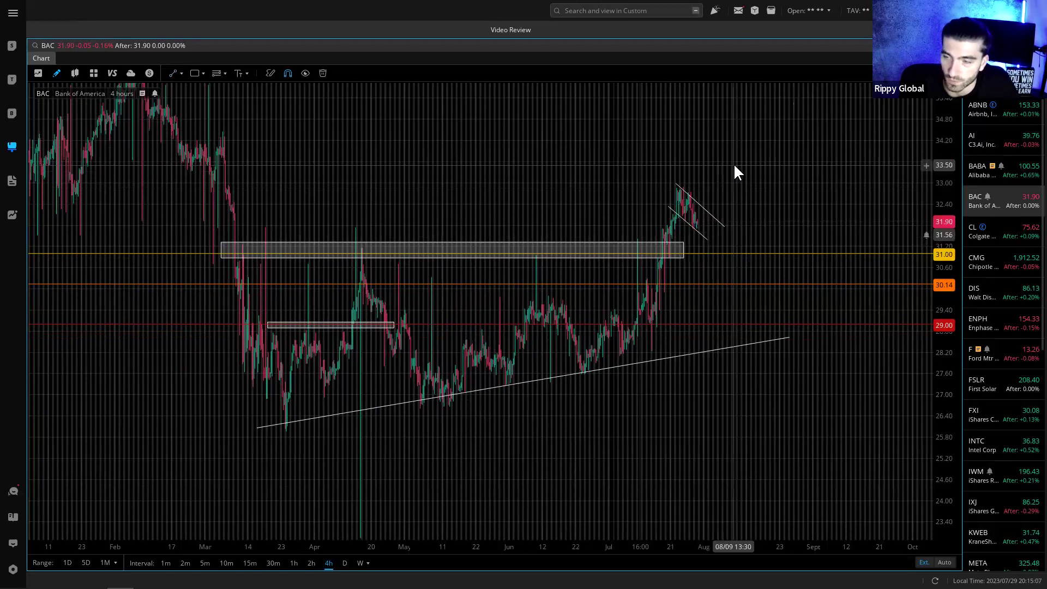
left_click(552, 248)
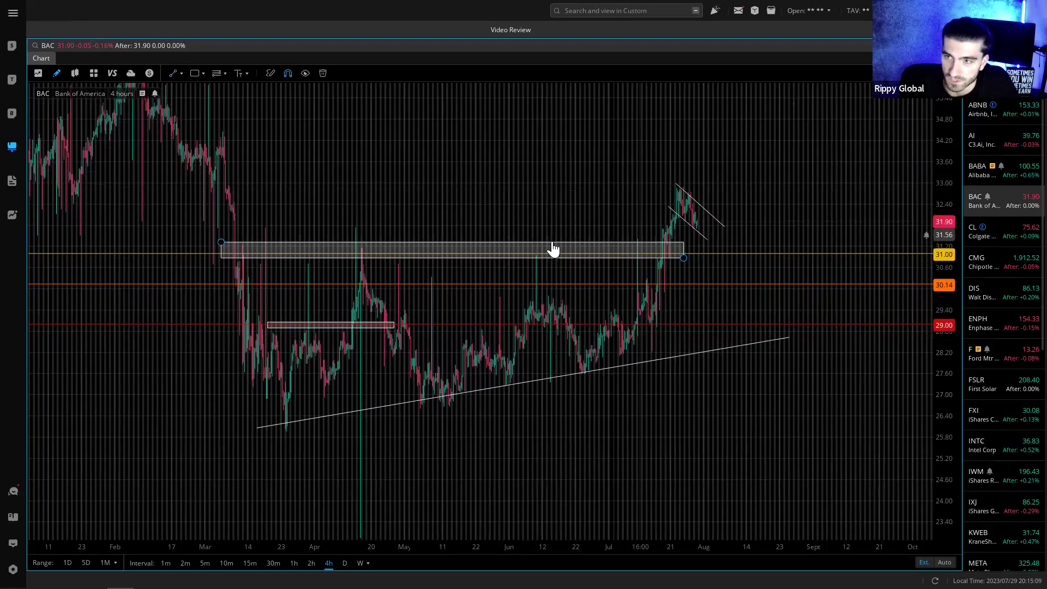
left_click(922, 110)
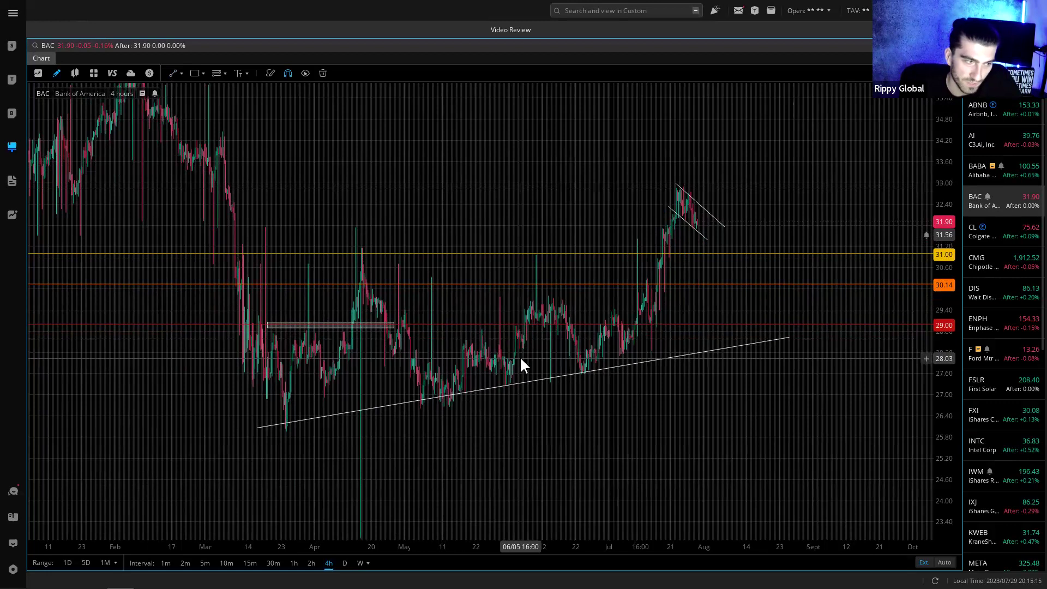
- Set BAC's chart to the weekly interval and delete the upper falling line over the late-July pullback
left_click(359, 564)
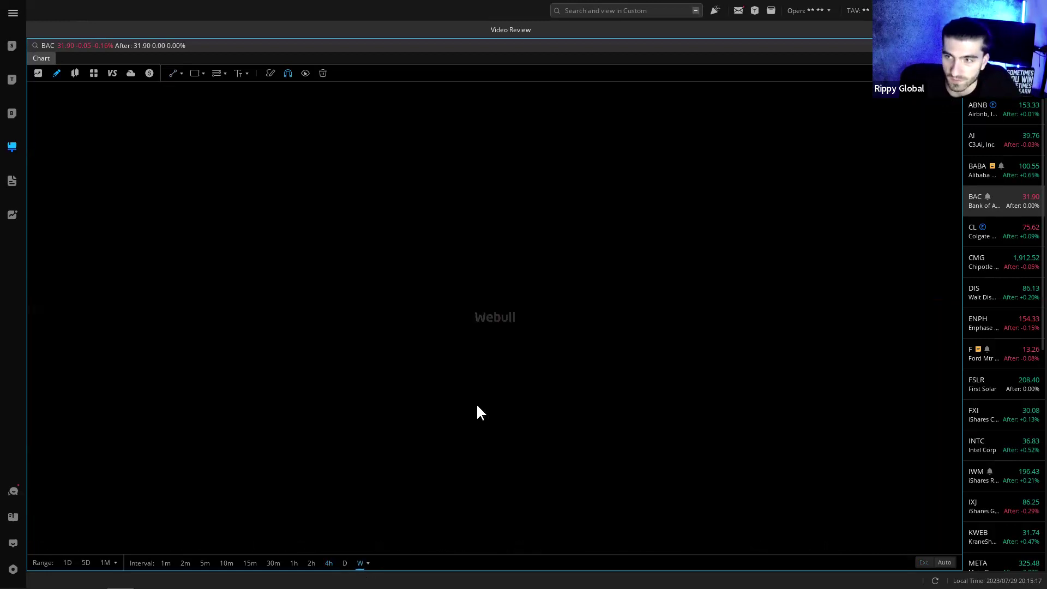
scroll(587, 414, "up", 3)
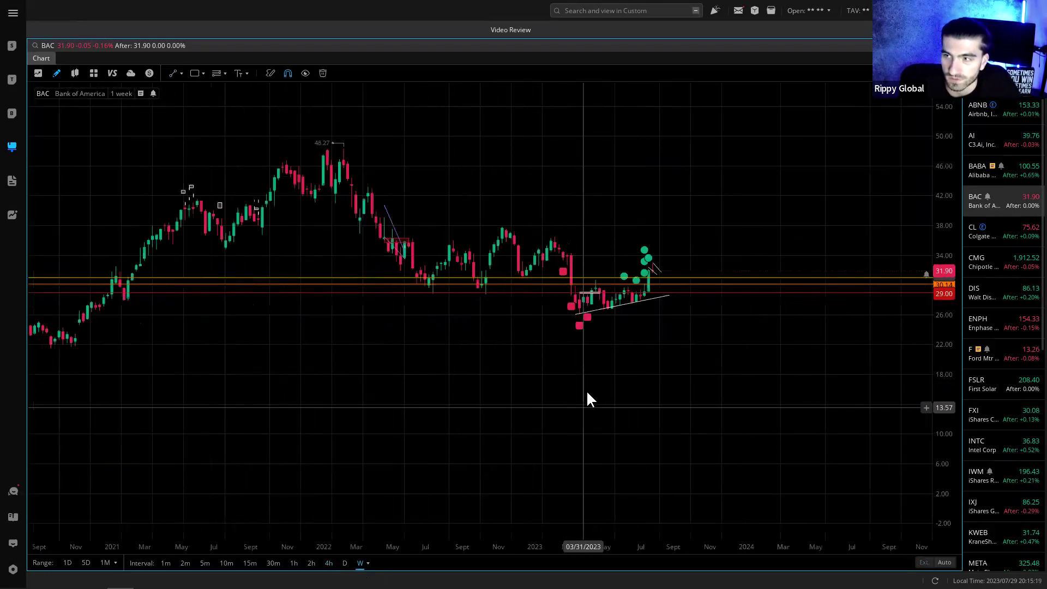
left_click(920, 114)
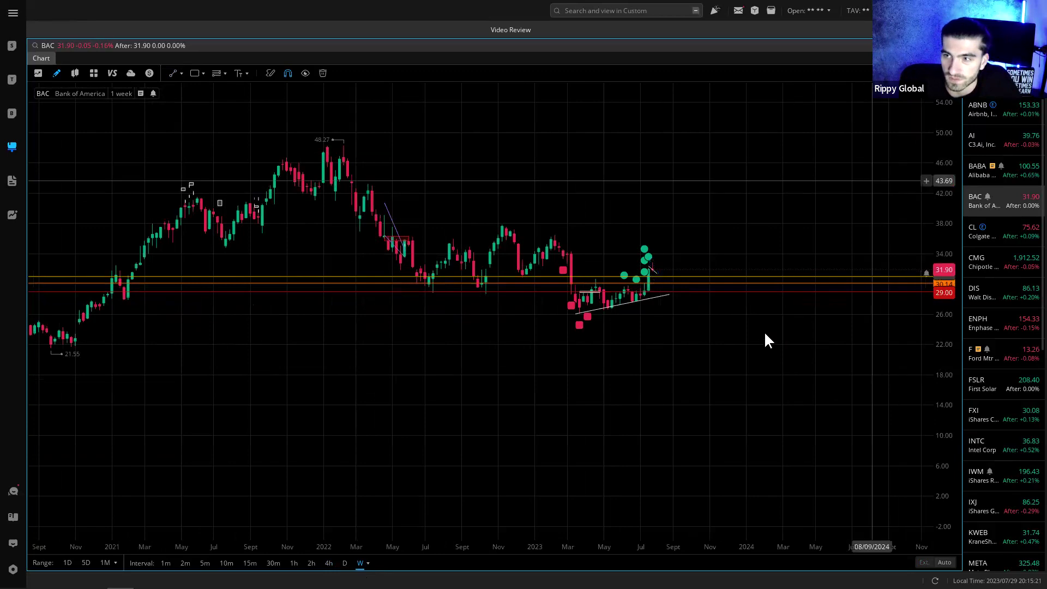
- Examine BAC's weekly candles against the marked levels, the rising trendline and the remaining falling line
scroll(713, 316, "down", 3)
left_click_drag(669, 329, 518, 374)
left_click_drag(940, 409, 932, 234)
scroll(637, 421, "up", 6)
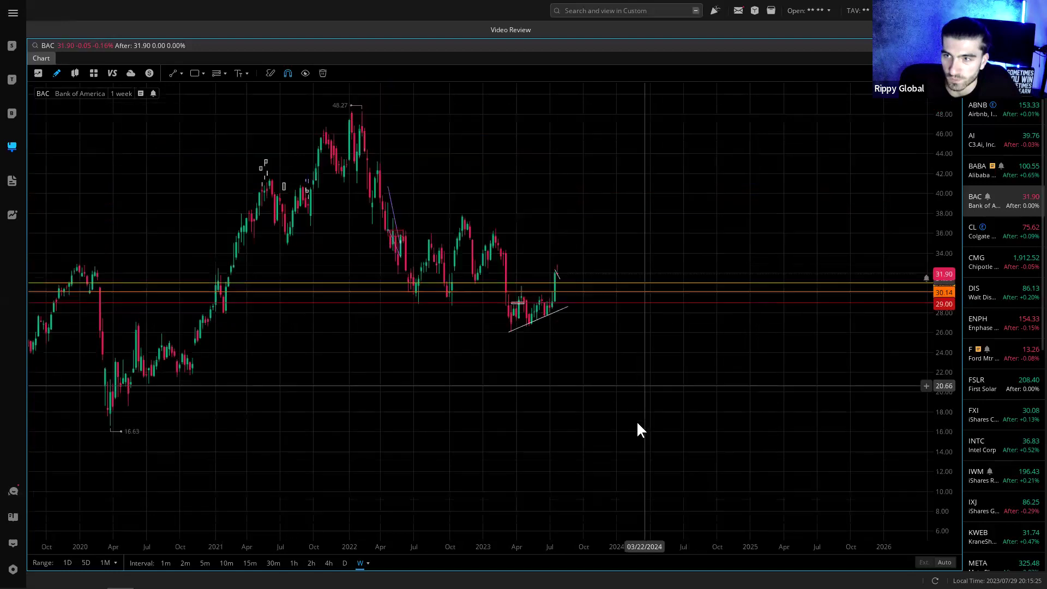
scroll(555, 368, "up", 2)
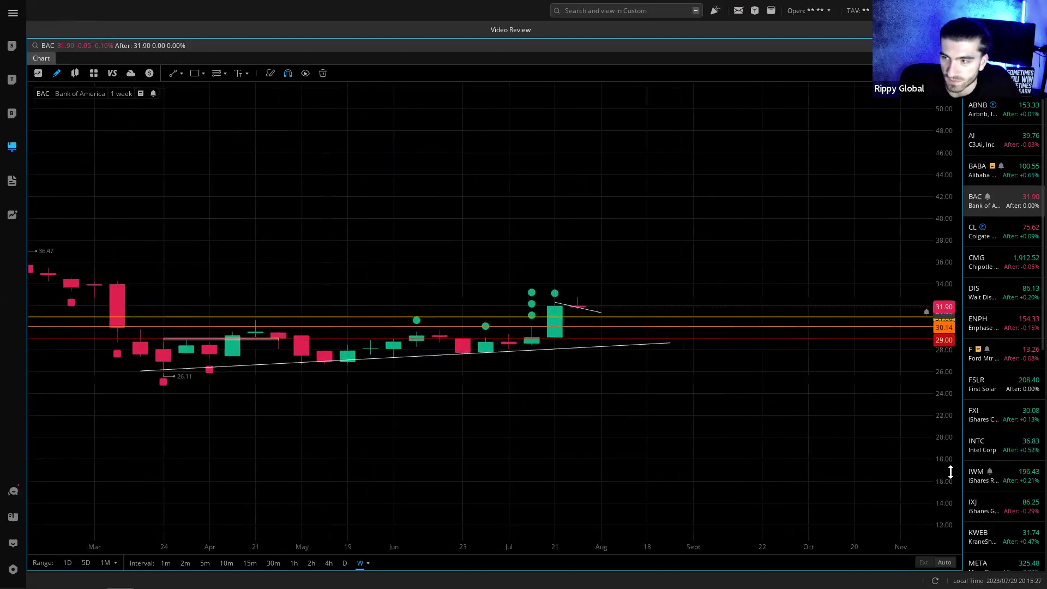
left_click(943, 562)
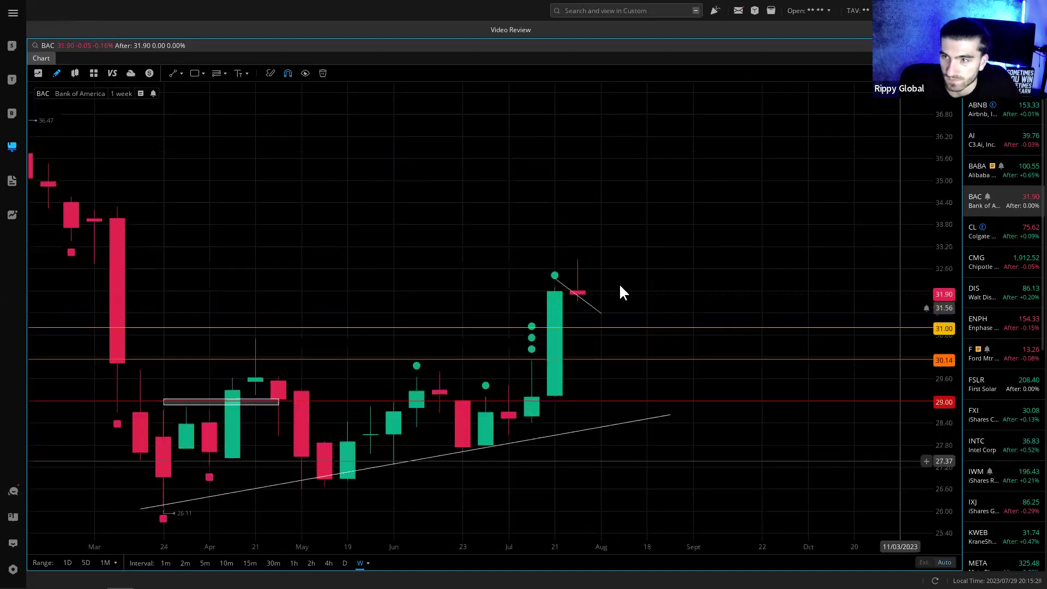
left_click(588, 304)
left_click(818, 202)
scroll(790, 213, "down", 1)
scroll(790, 207, "down", 1)
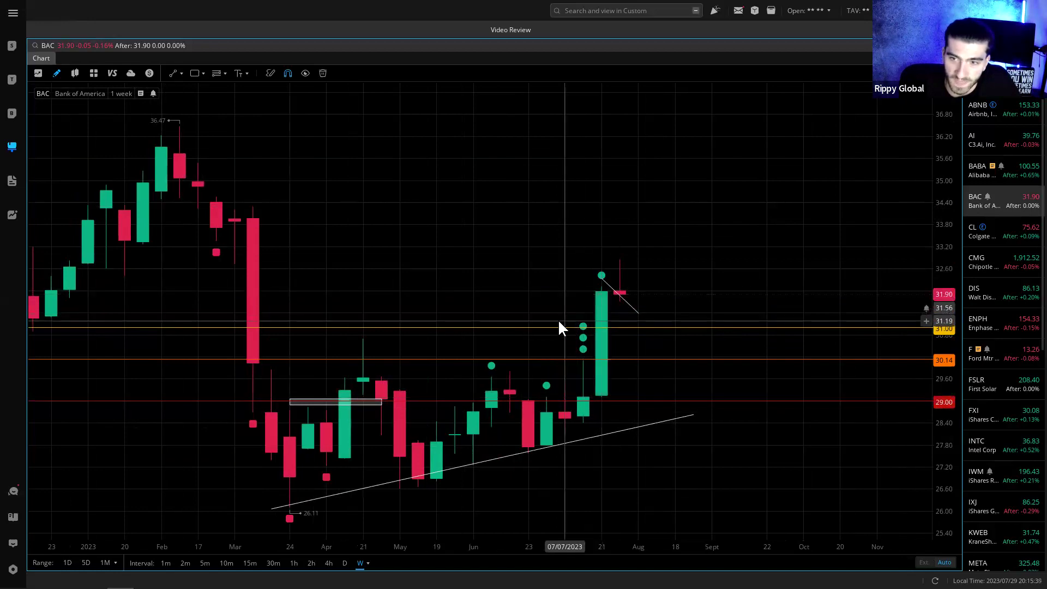
- Examine BAC's late-July pullback on the 4-hour interval against the 31.00, 30.14 and 29.00 levels
left_click(329, 562)
scroll(361, 403, "down", 5)
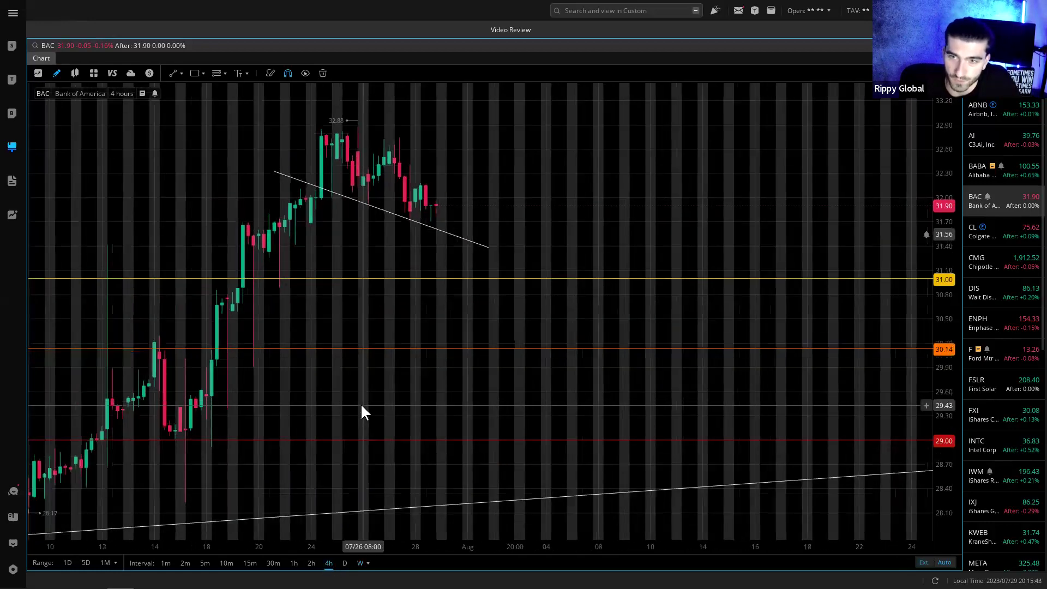
scroll(361, 405, "down", 5)
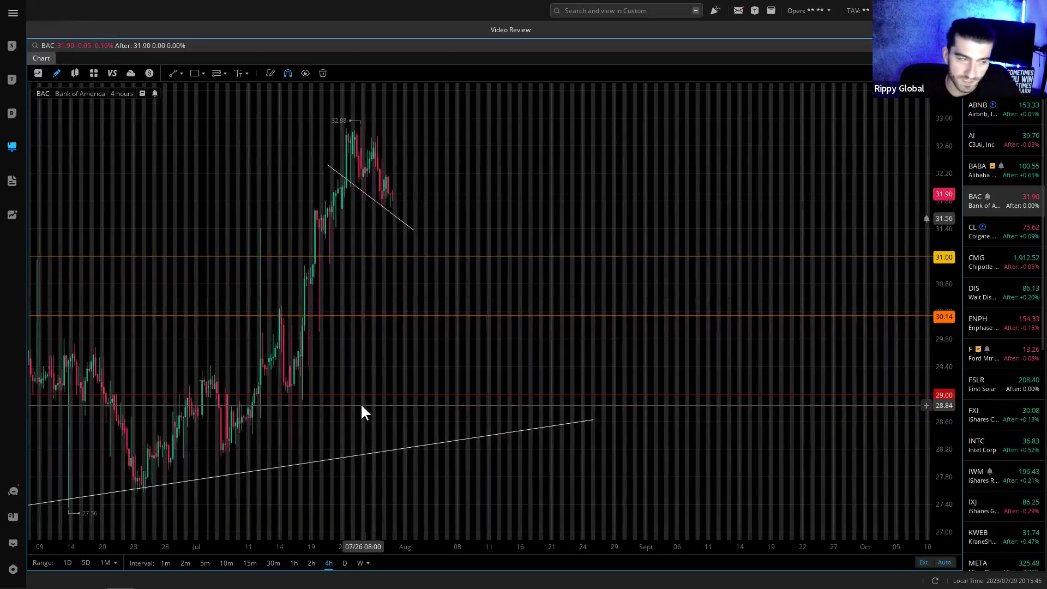
scroll(362, 358, "down", 3)
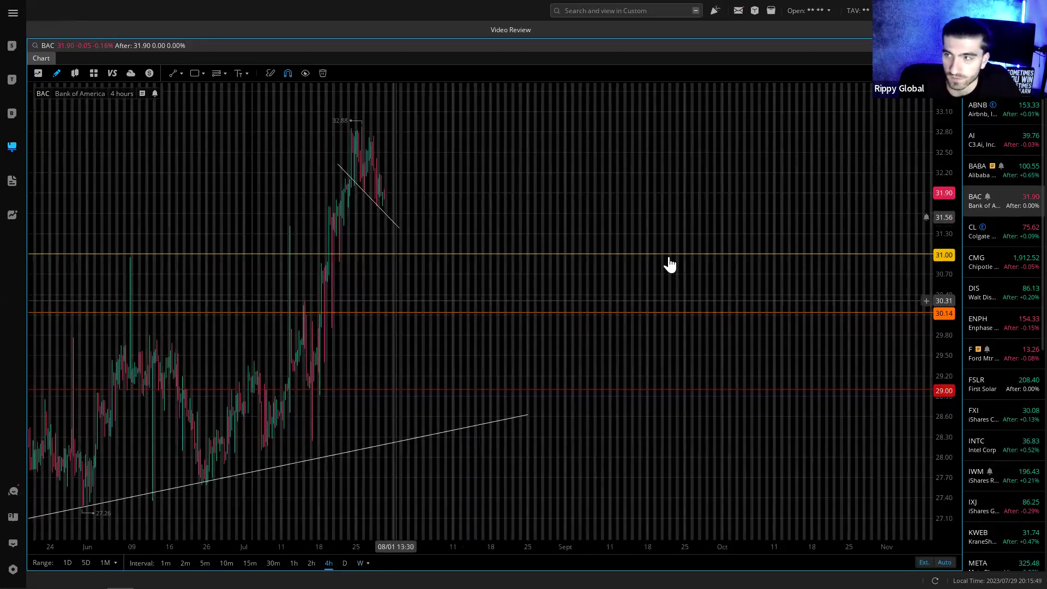
scroll(751, 205, "down", 2)
scroll(676, 213, "down", 3)
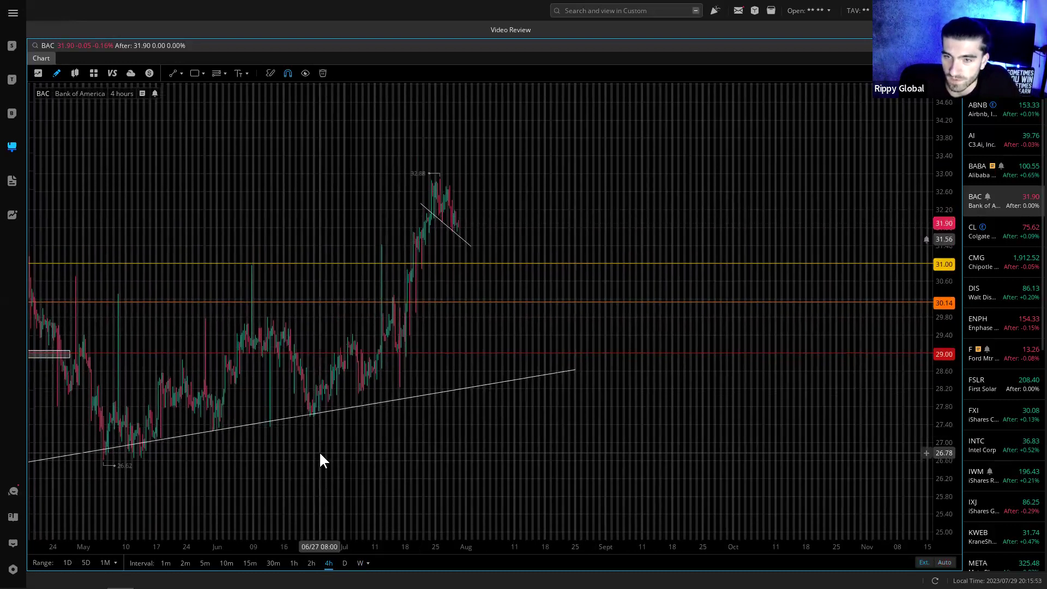
left_click_drag(320, 452, 541, 453)
- Set BAC's interval to daily, then add a horizontal line at 34.16 and color it orange
left_click(345, 563)
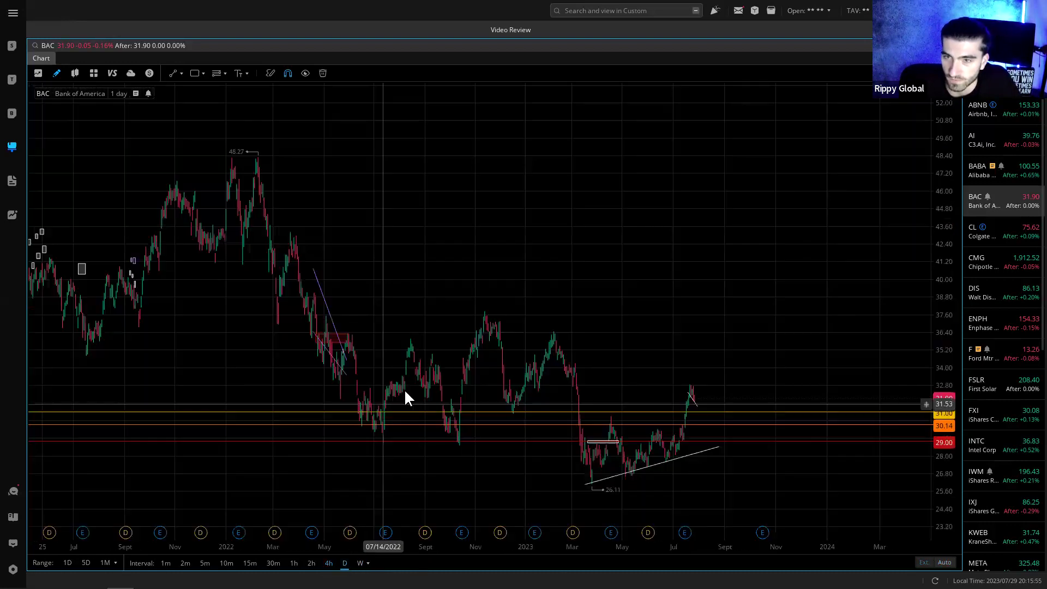
left_click_drag(609, 365, 533, 308)
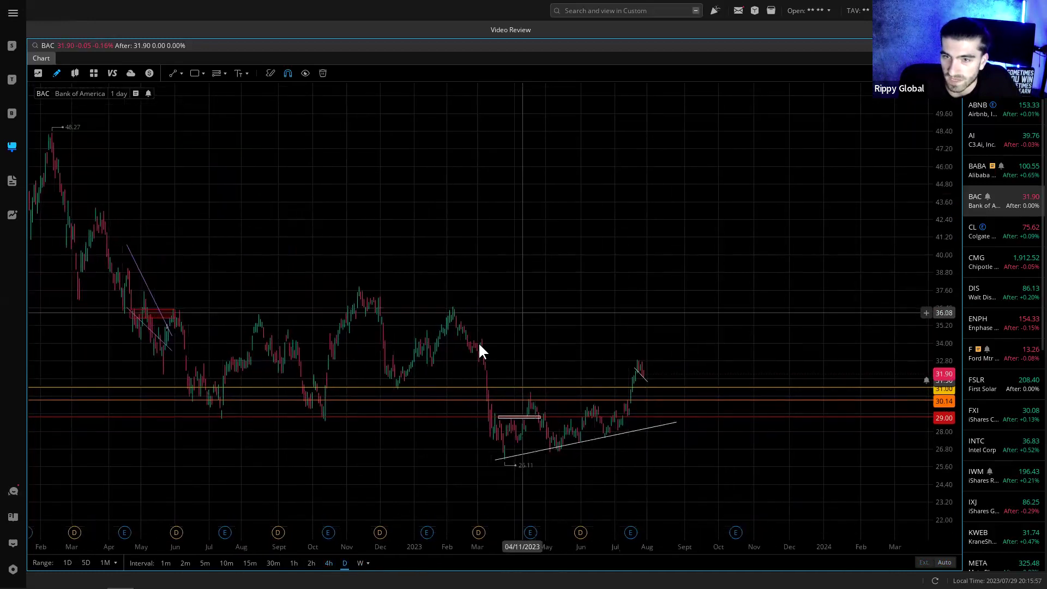
left_click(182, 73)
left_click(184, 111)
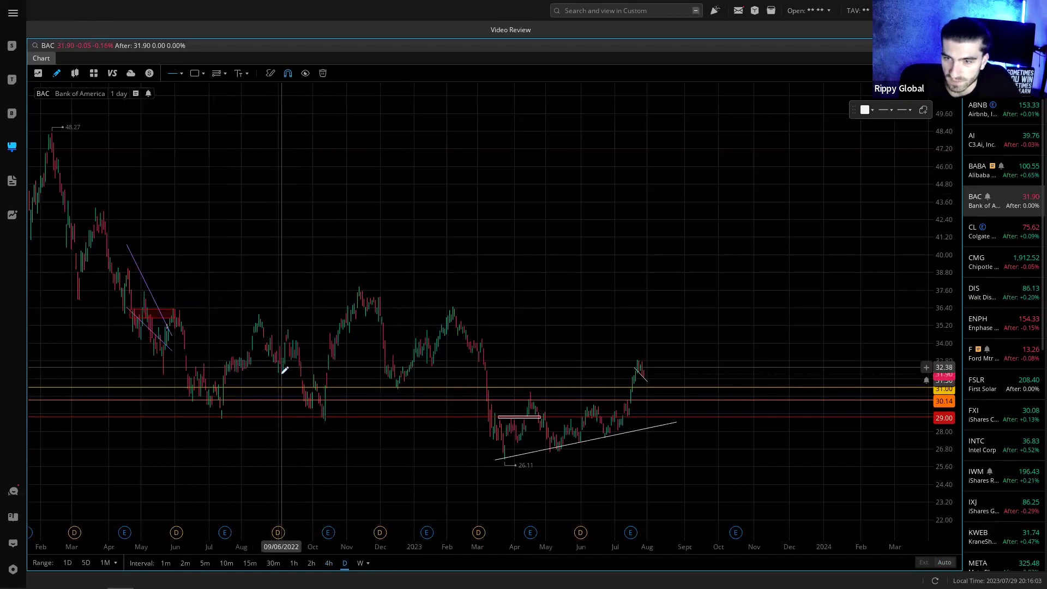
left_click(375, 341)
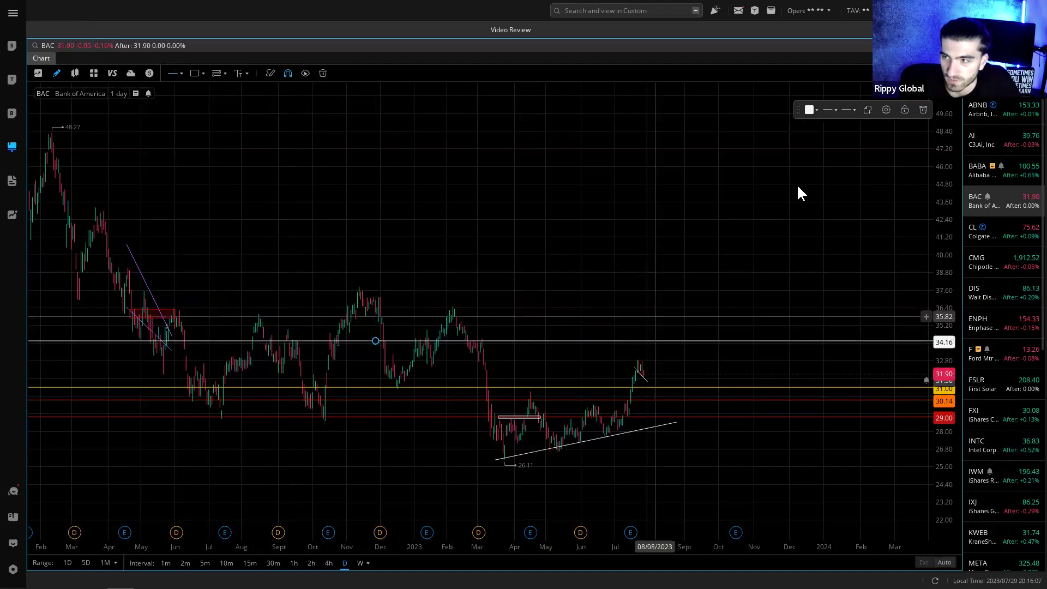
left_click(811, 110)
left_click(880, 165)
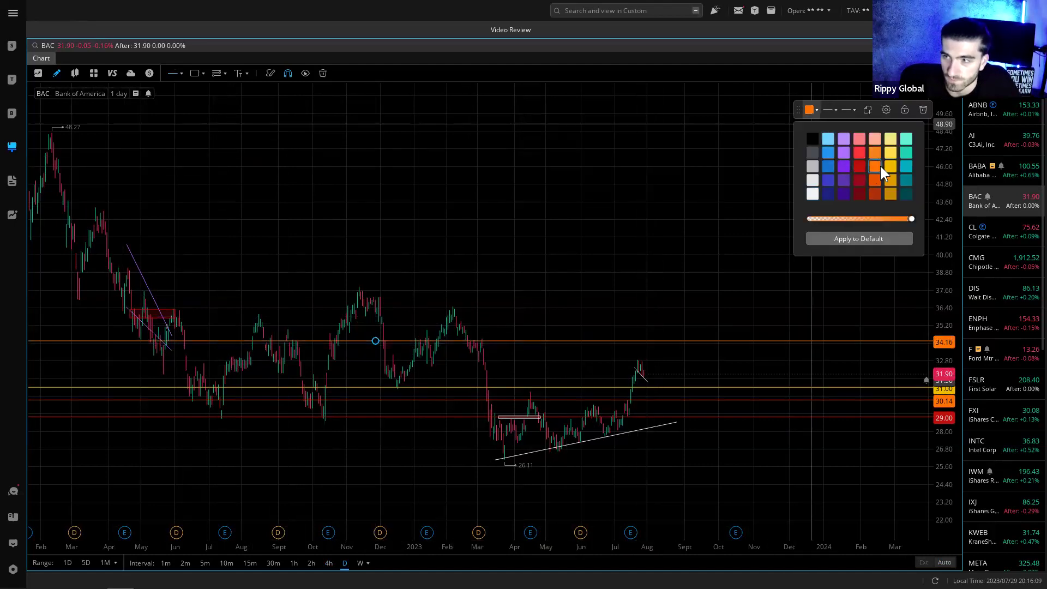
left_click(443, 335)
- Draw a small rectangle over the 34.16 level across BAC's late August to September 2022 highs, about 33.9 to 34.5
left_click(194, 73)
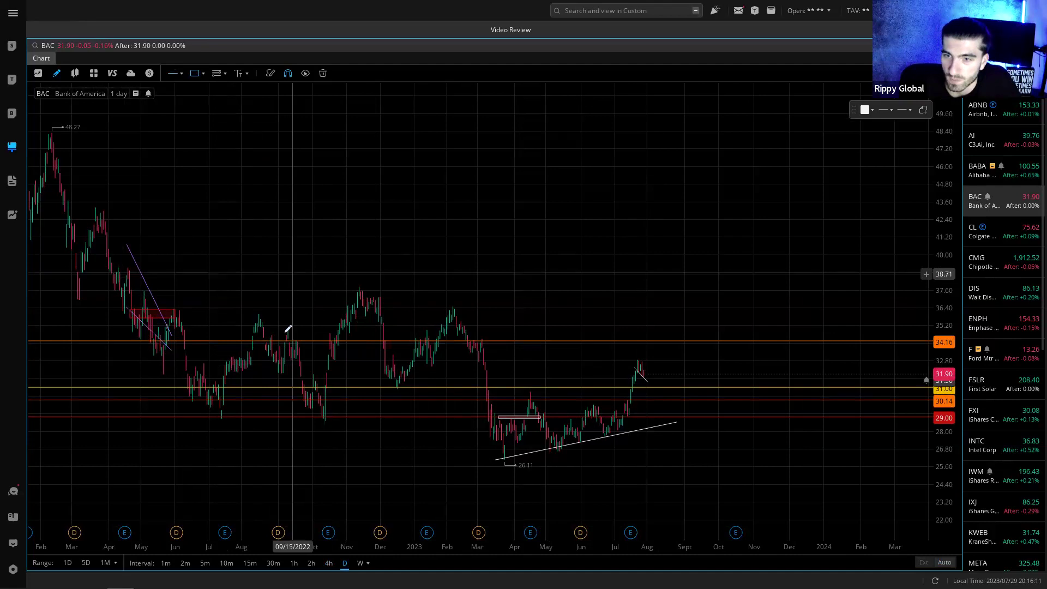
left_click(268, 337)
left_click(307, 345)
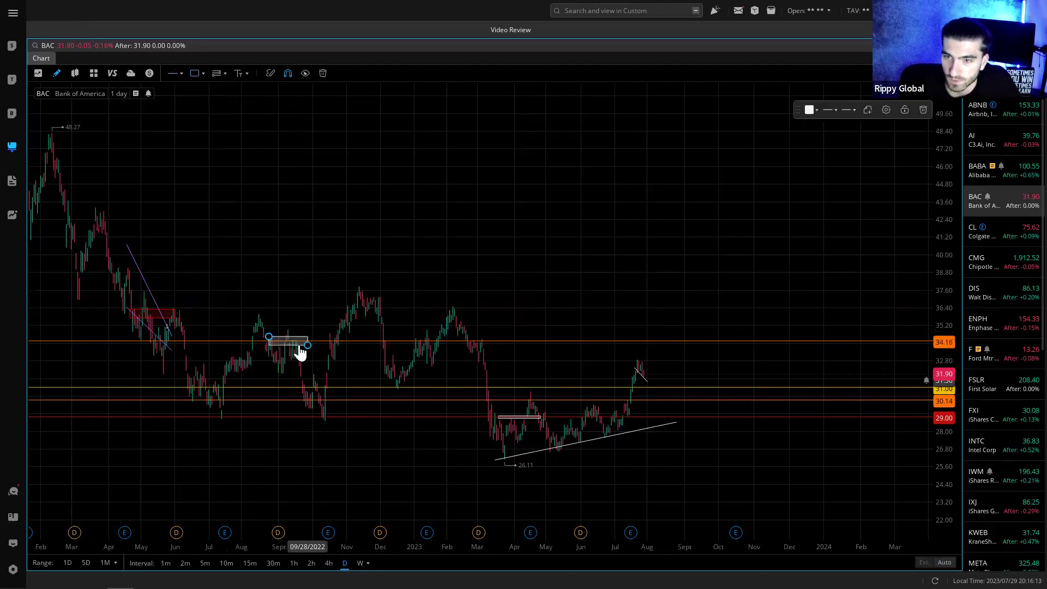
scroll(287, 349, "up", 6)
left_click_drag(946, 463, 946, 443)
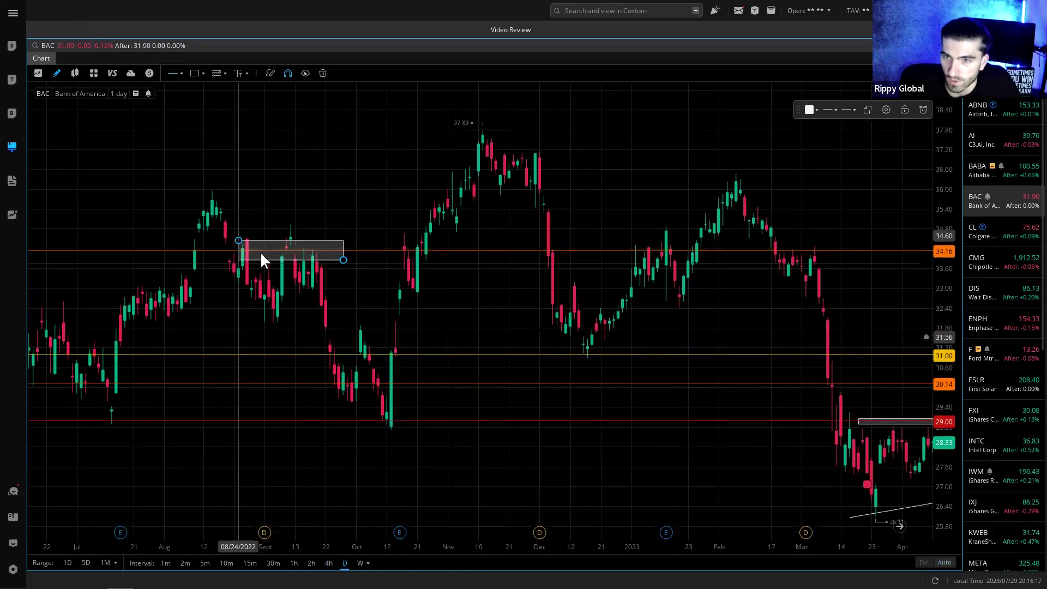
- Move the rectangle along the 34.16 level past January 2023 to early February through mid-March 2023, spanning about 34.0 to 34.6
mouse_move(274, 268)
left_mouse_down()
mouse_move(315, 267)
mouse_move(289, 257)
mouse_move(297, 268)
mouse_move(618, 314)
mouse_move(642, 260)
left_mouse_up()
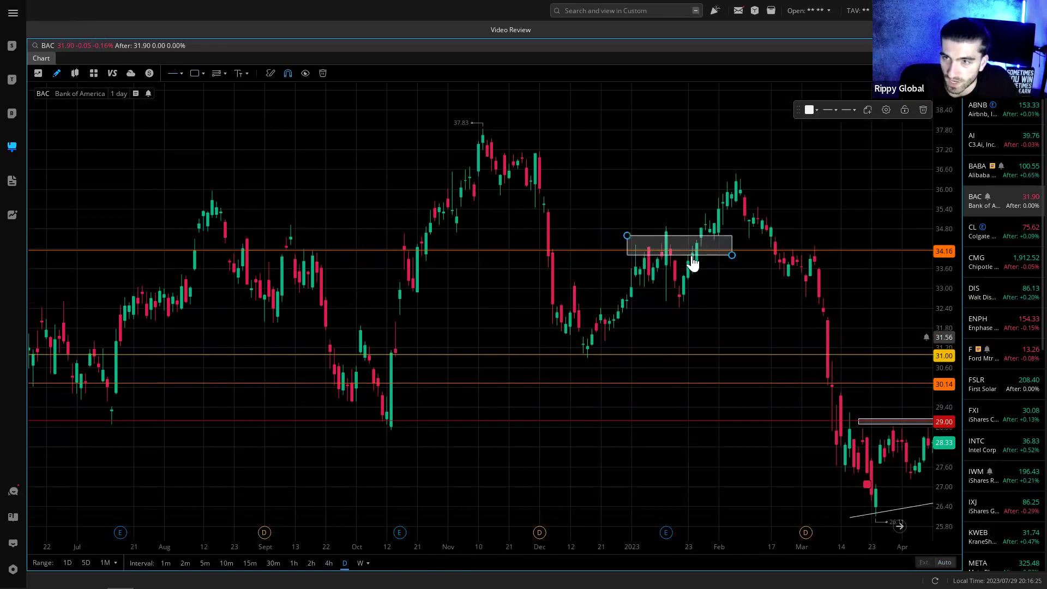
left_click_drag(765, 266, 763, 263)
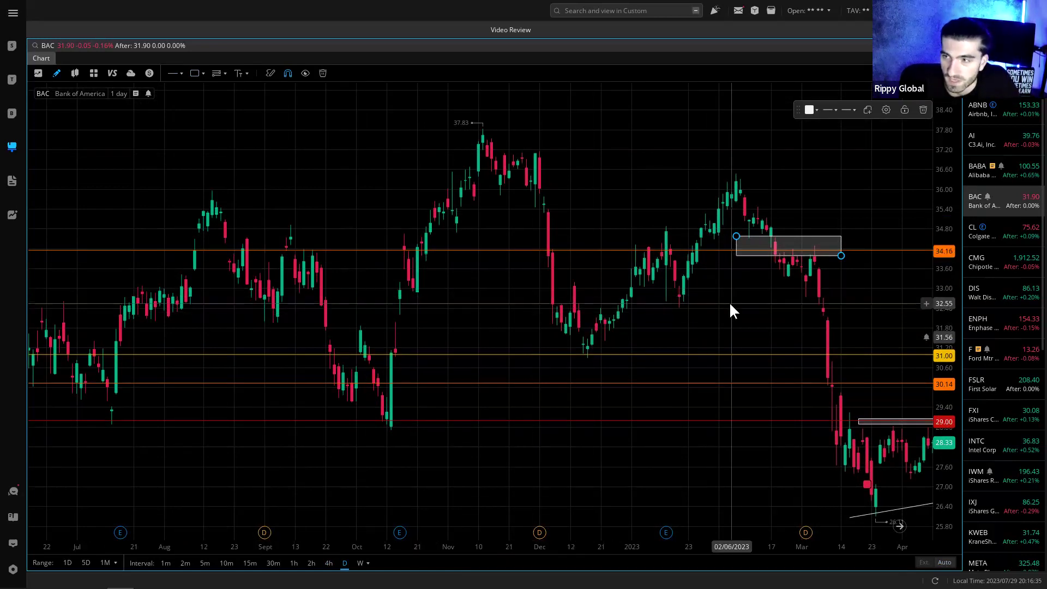
left_click_drag(731, 306, 422, 319)
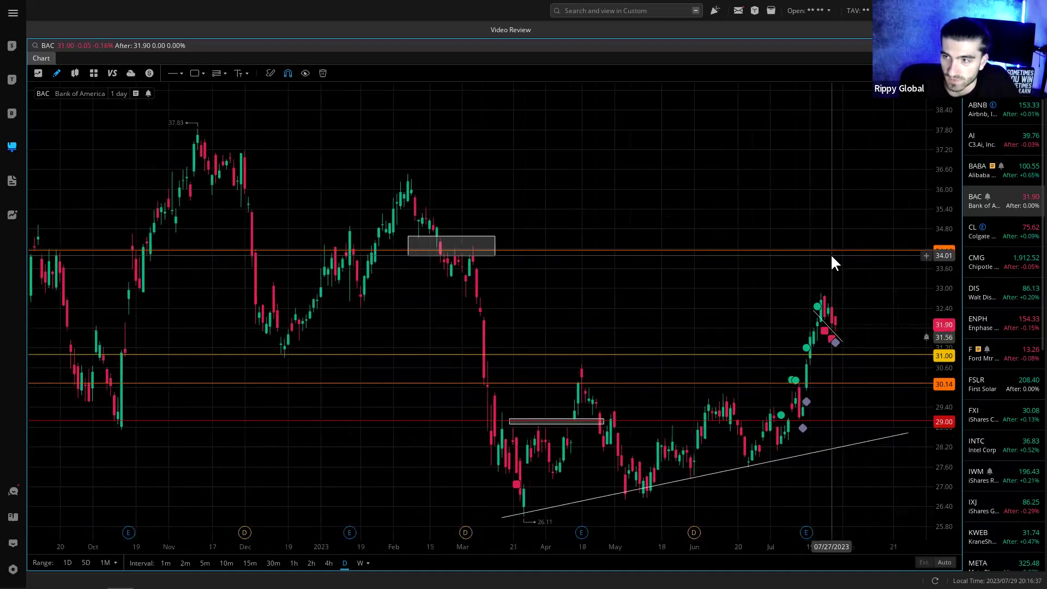
scroll(786, 301, "down", 5)
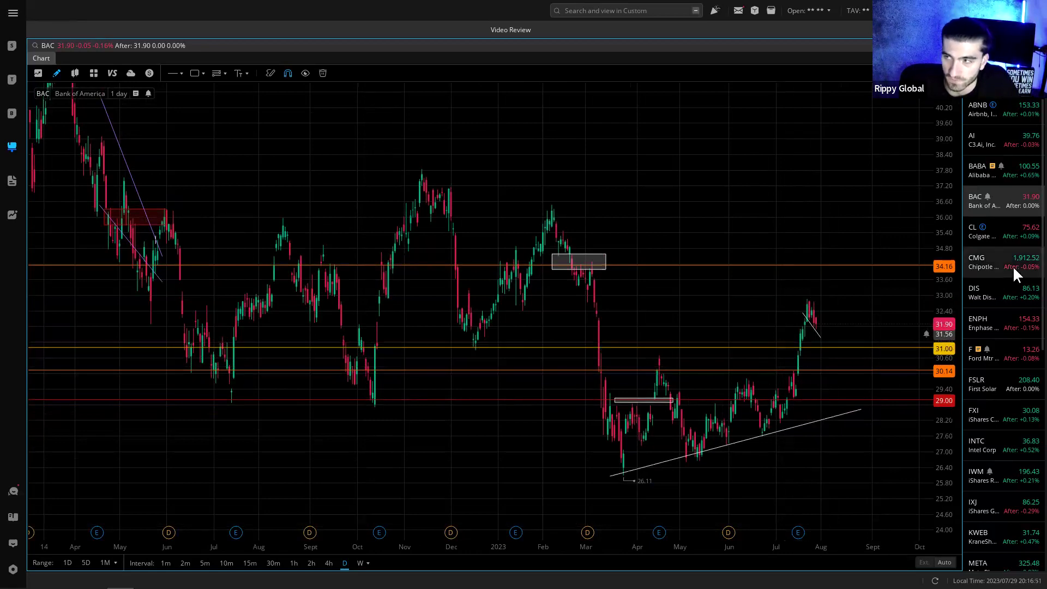
- Load the COIN chart in place of CL
left_click(971, 228)
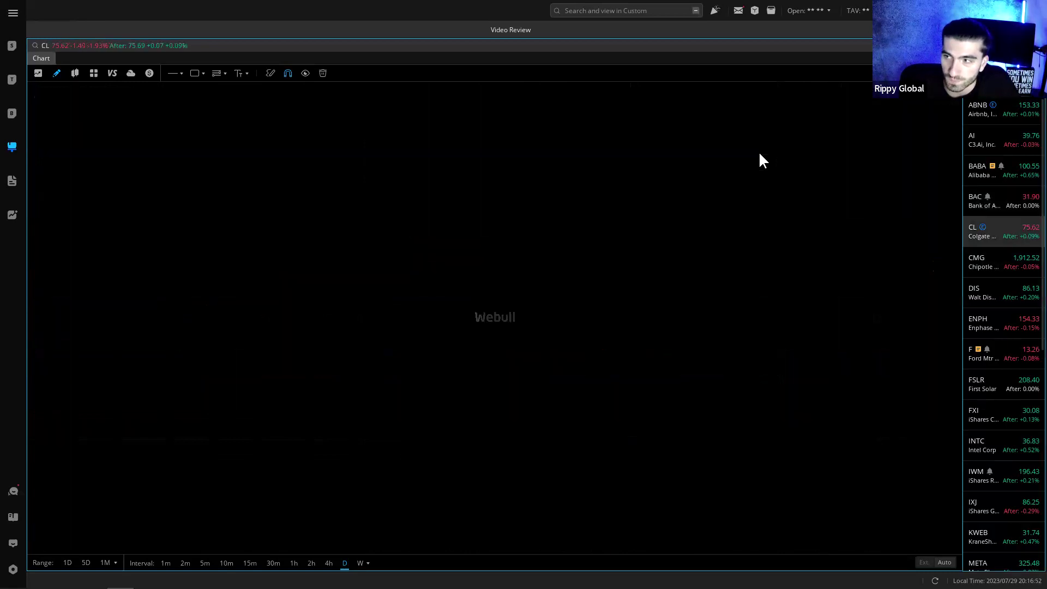
left_click(45, 92)
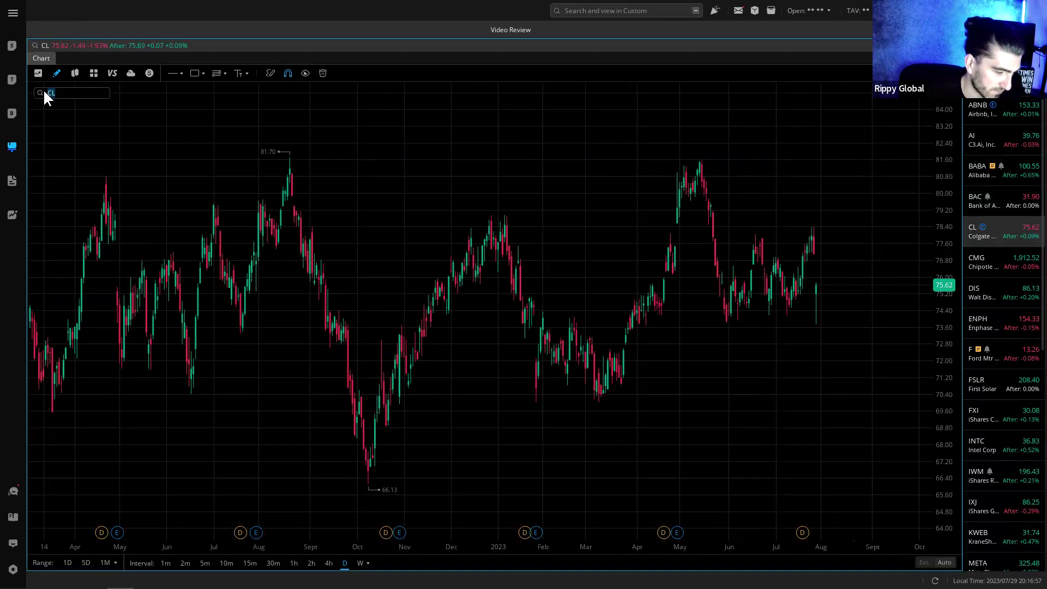
type("COIN")
key("Return")
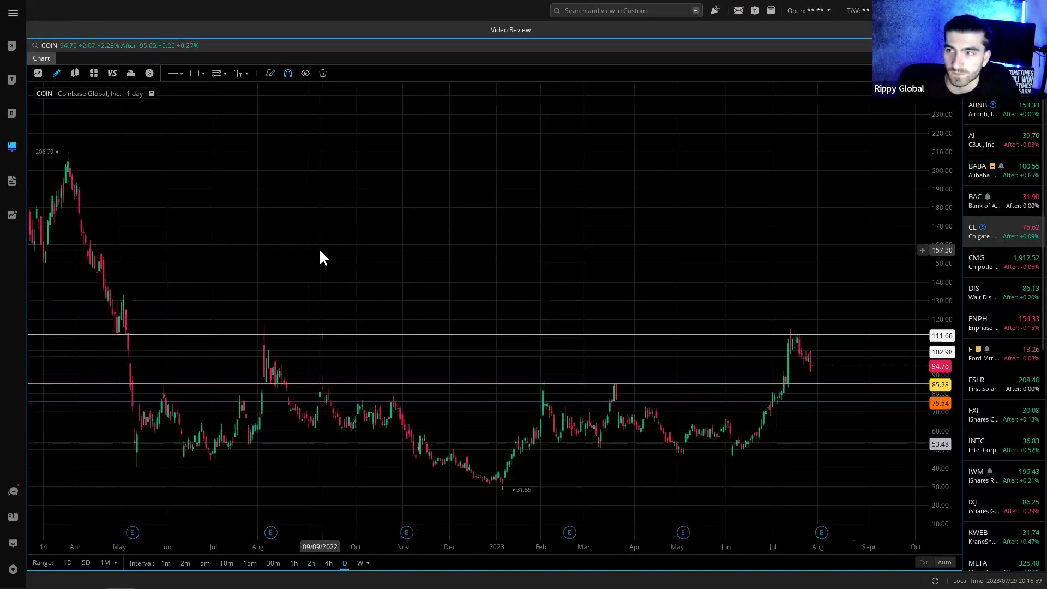
- Set COIN's interval to 4 hours and draw a rectangle near the 85.28 level by the February to March highs, about 85 to 90
scroll(319, 247, "down", 3)
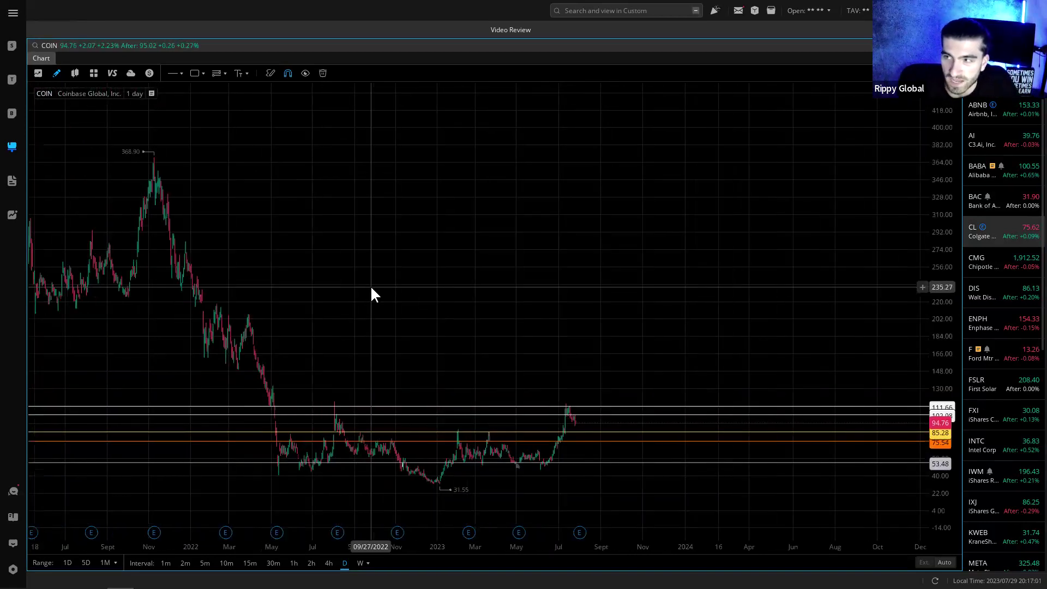
left_click_drag(442, 327, 507, 280)
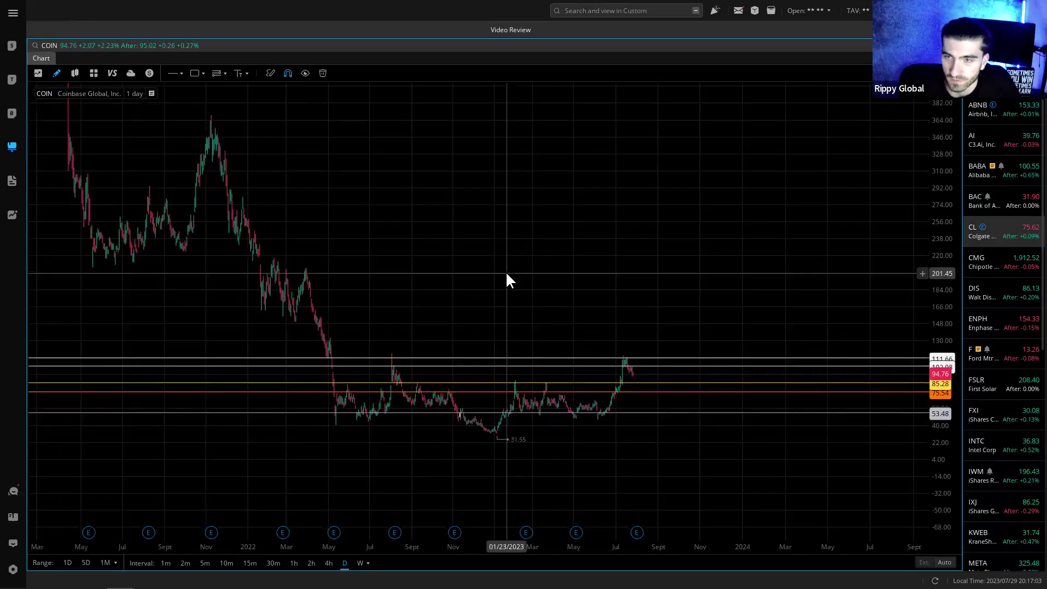
left_click(330, 563)
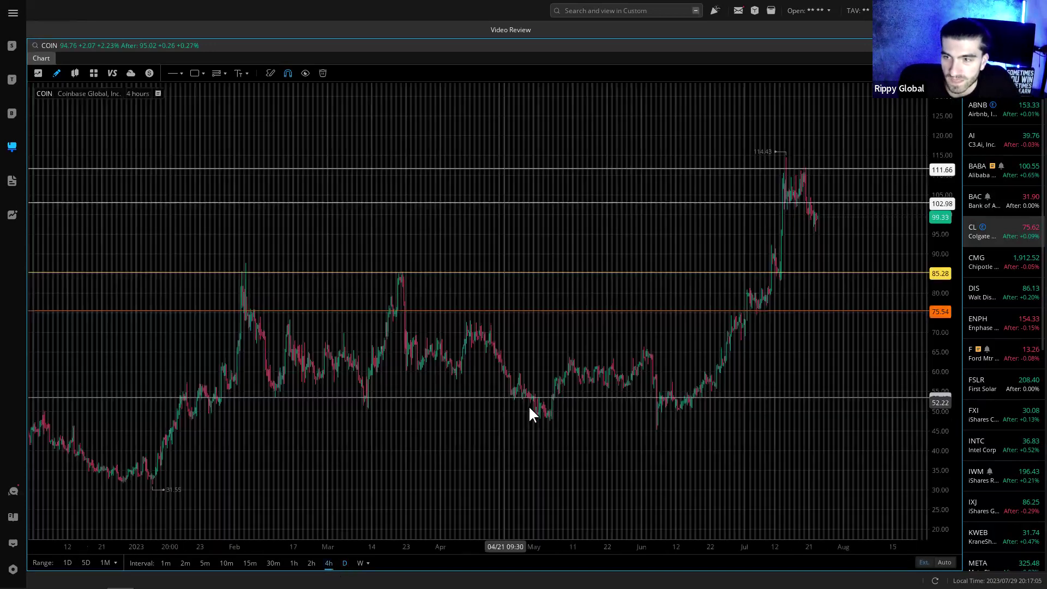
scroll(516, 311, "up", 5)
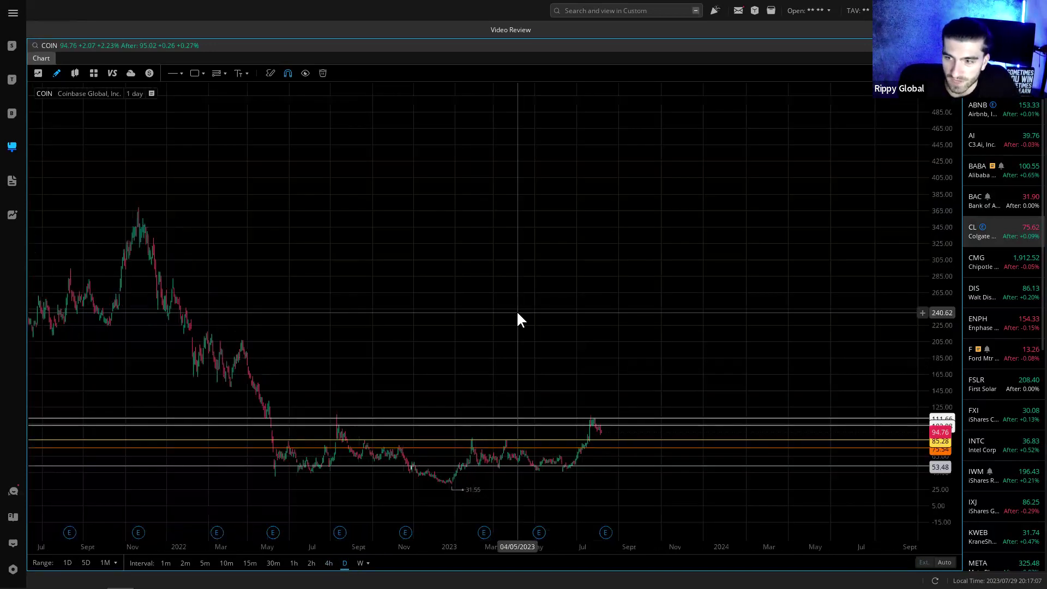
left_click(944, 562)
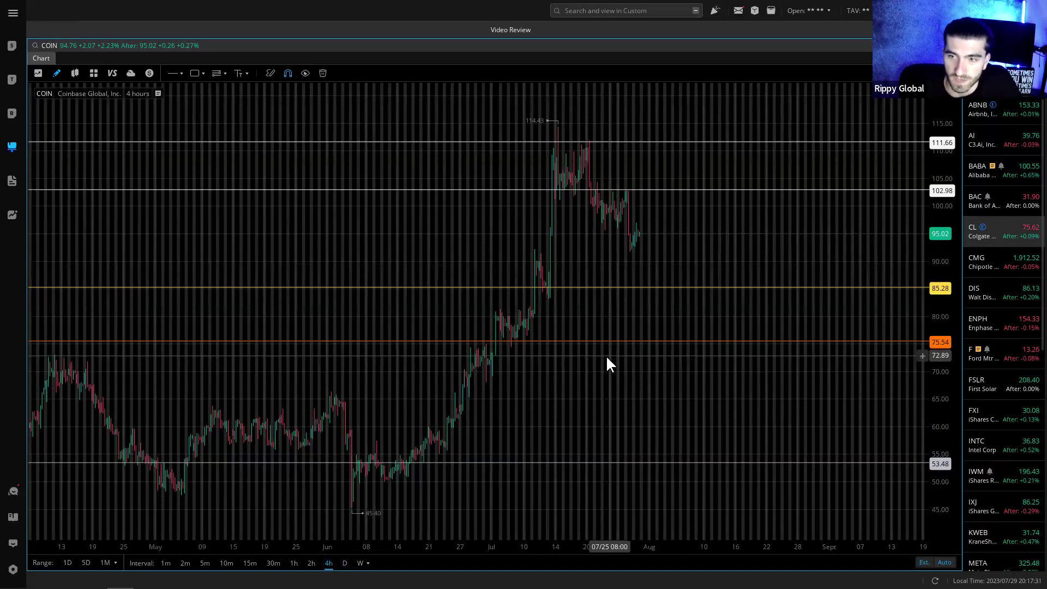
scroll(606, 357, "down", 5)
scroll(617, 382, "down", 5)
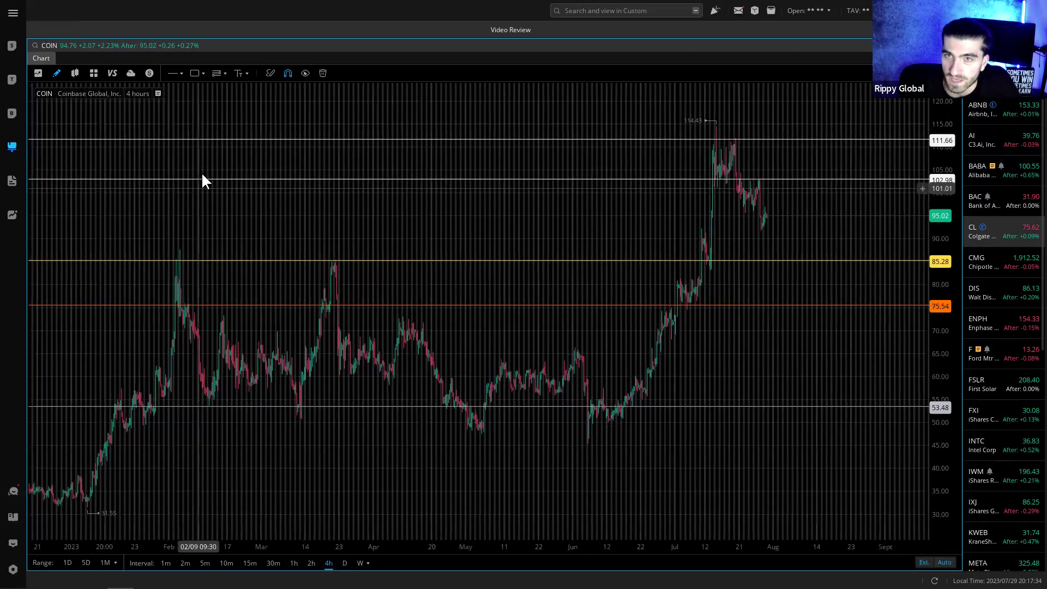
left_click(194, 73)
left_click_drag(166, 249, 253, 271)
mouse_move(331, 272)
left_mouse_down()
mouse_move(446, 294)
mouse_move(636, 294)
left_mouse_up()
mouse_move(619, 218)
left_mouse_down()
mouse_move(145, 187)
mouse_move(115, 203)
mouse_move(432, 214)
mouse_move(646, 198)
left_mouse_up()
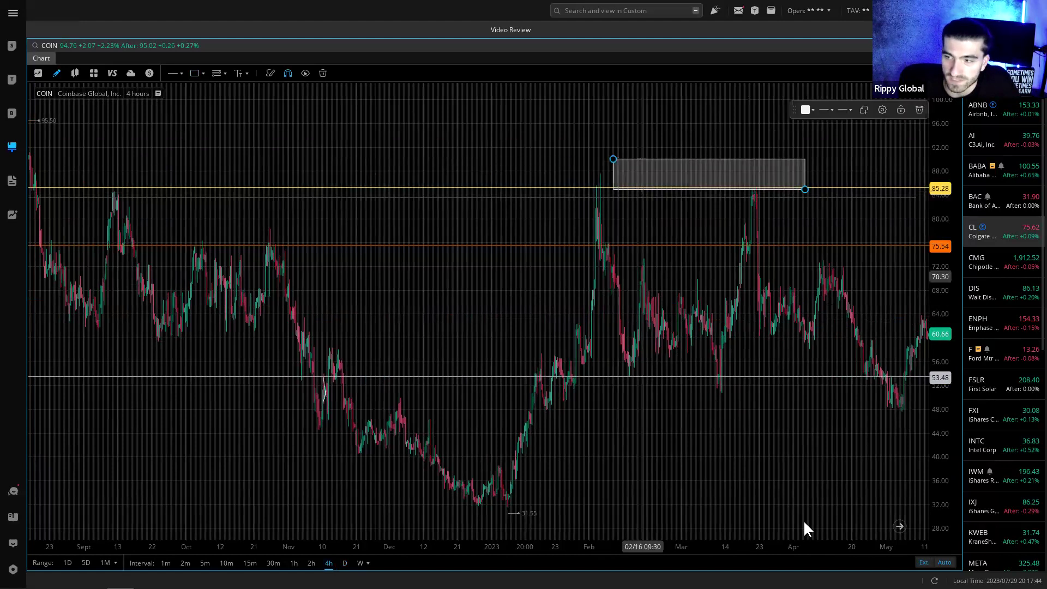
- Move the rectangle onto the 85.28 level from mid-July to early September, spanning about 84.0 to 87.5
left_click(898, 526)
mouse_move(535, 353)
left_mouse_down()
mouse_move(311, 308)
mouse_move(212, 273)
mouse_move(716, 305)
mouse_move(703, 285)
mouse_move(724, 286)
left_mouse_up()
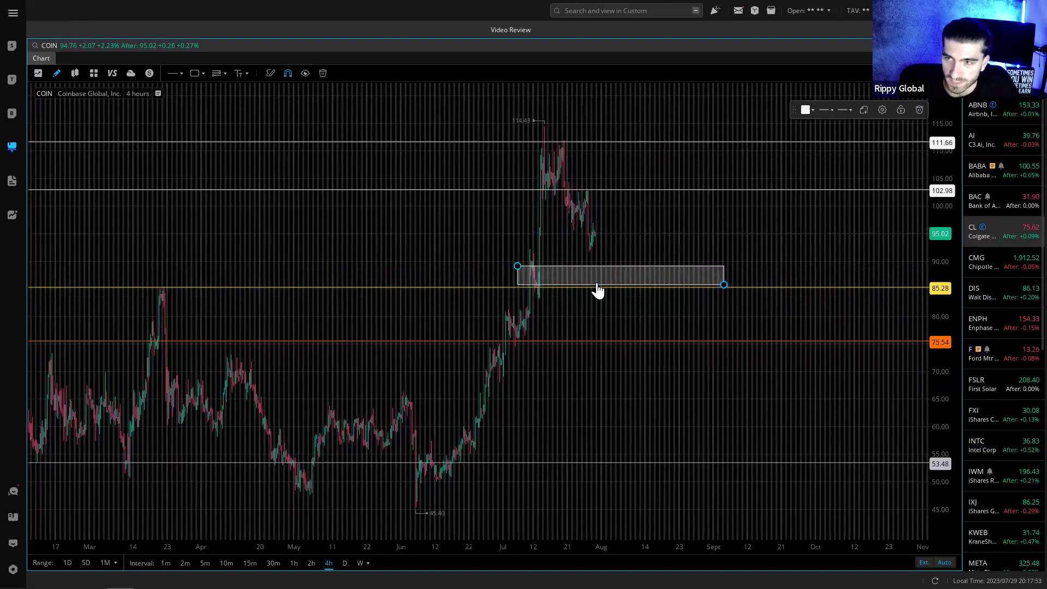
left_click_drag(593, 284, 616, 280)
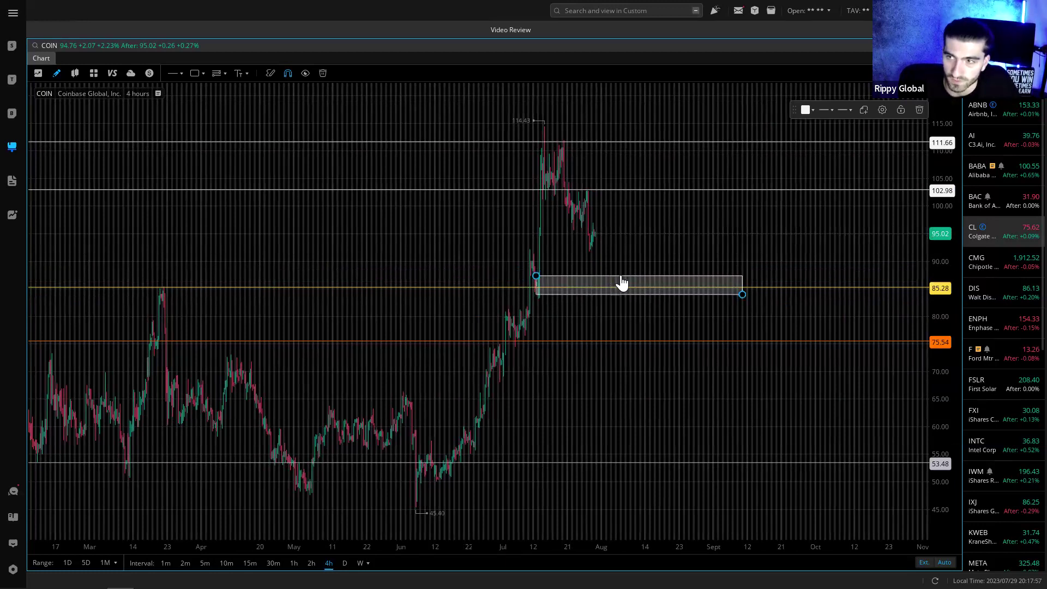
- Draw two falling trendlines around COIN's mid-July pullback, the upper from about 114 to 97 and the lower from about 102 to 91
left_click(181, 74)
left_click(188, 93)
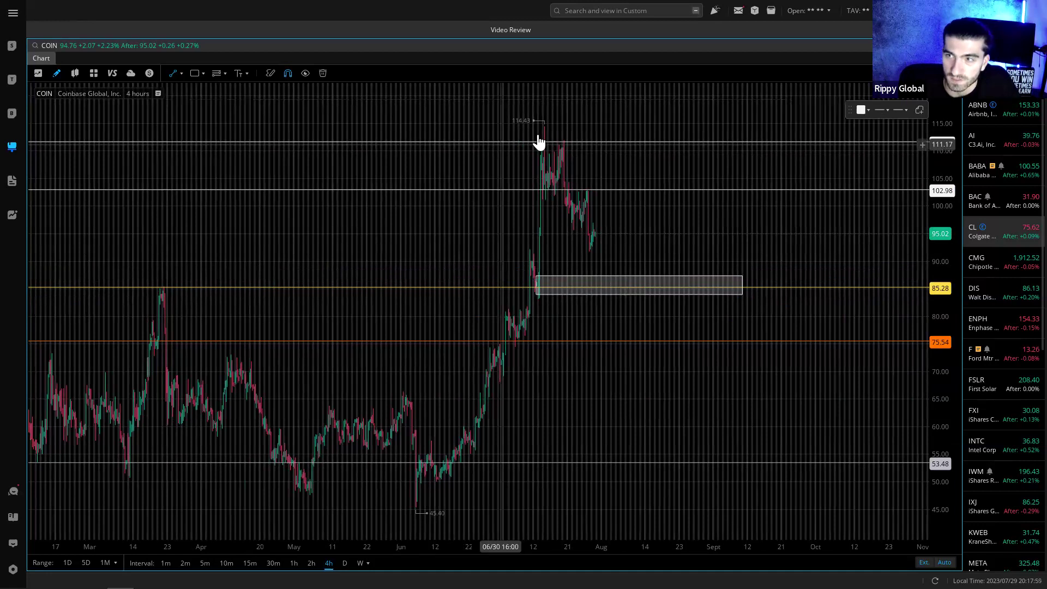
left_click_drag(549, 130, 622, 222)
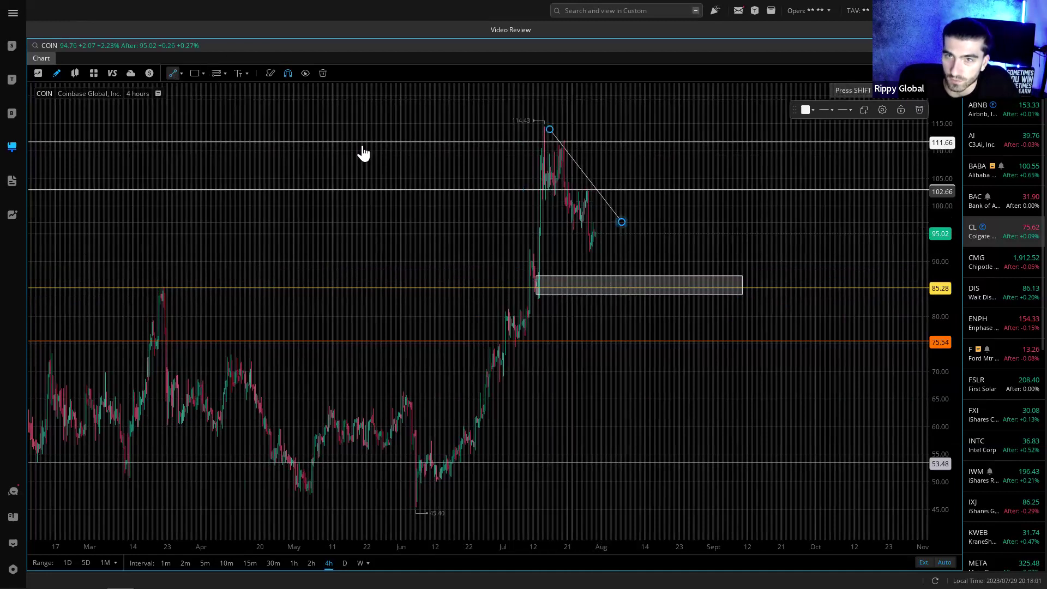
left_click_drag(539, 195, 600, 255)
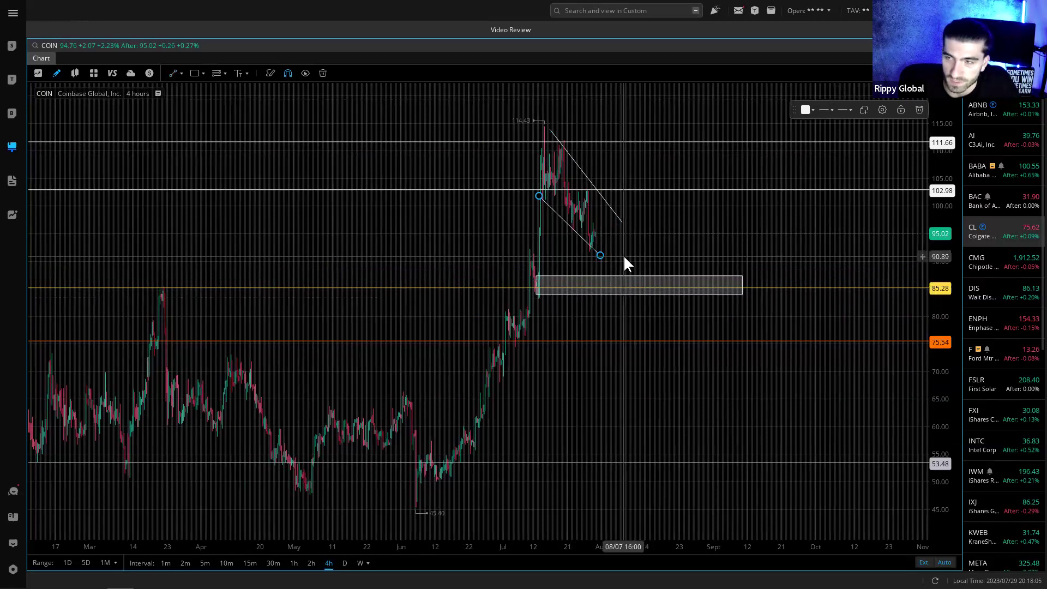
- Color COIN's 102.98 horizontal line orange and its 111.66 line yellow
left_click(634, 190)
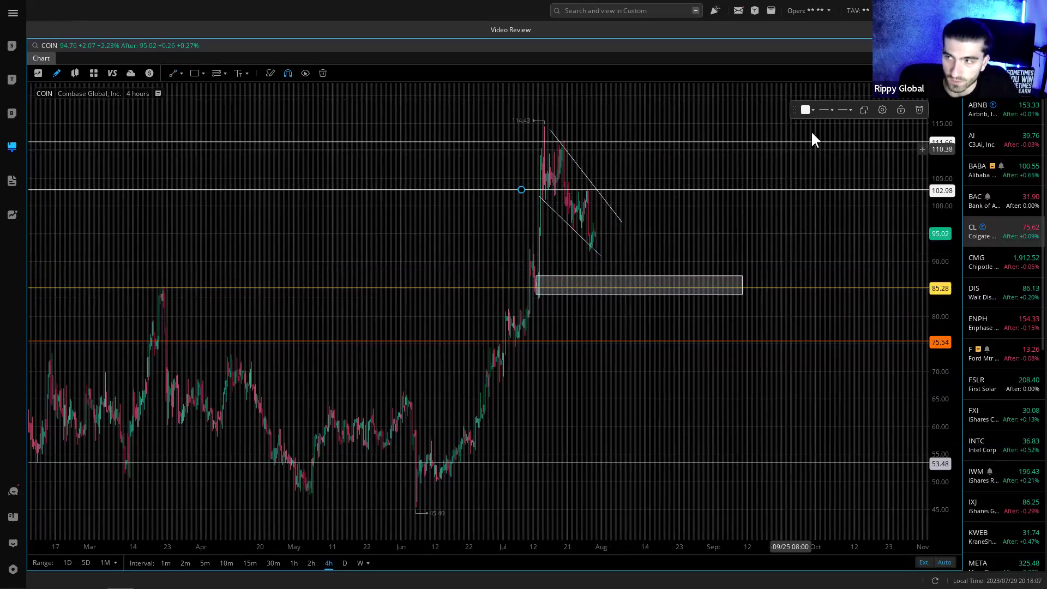
left_click(805, 109)
left_click(870, 167)
left_click(704, 168)
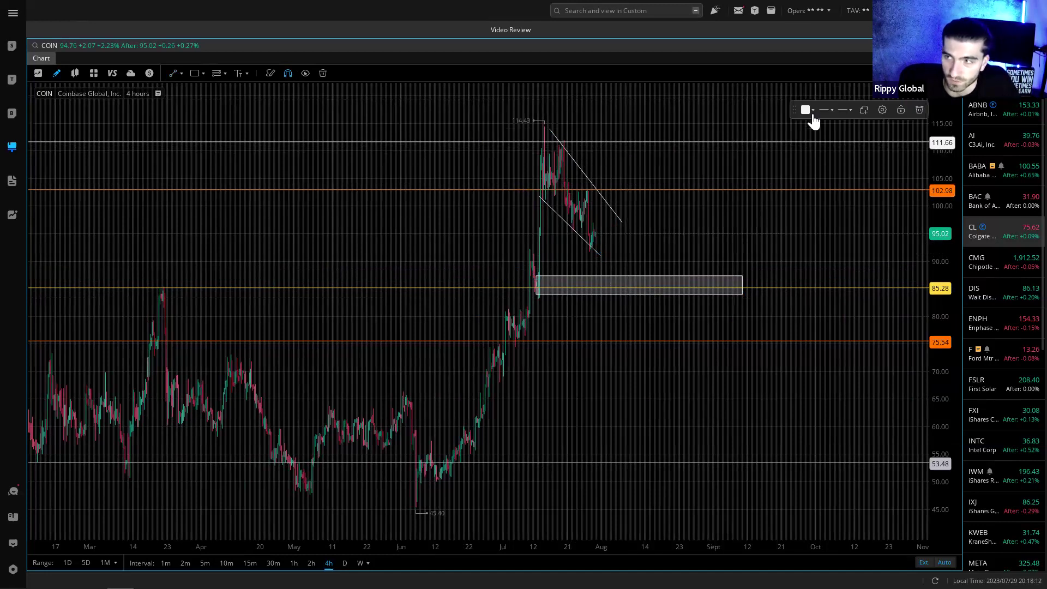
left_click(811, 113)
left_click(886, 166)
left_click(720, 166)
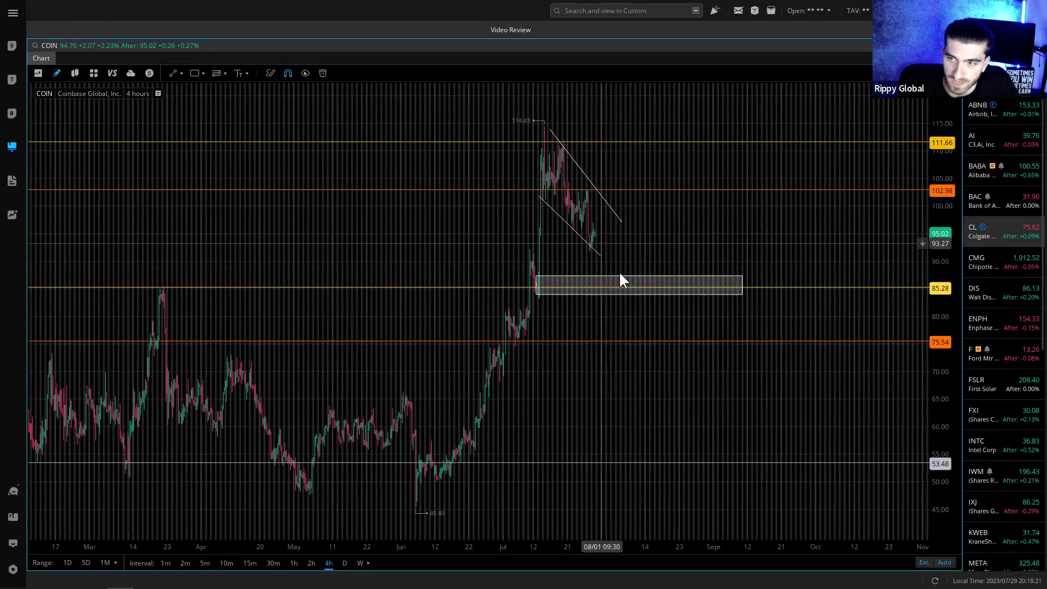
- Try marking the span between COIN's 102.98 and 85.28 levels with a rectangle beside the July rally, then delete it
mouse_move(485, 190)
left_mouse_down()
mouse_move(535, 280)
mouse_move(523, 289)
left_mouse_up()
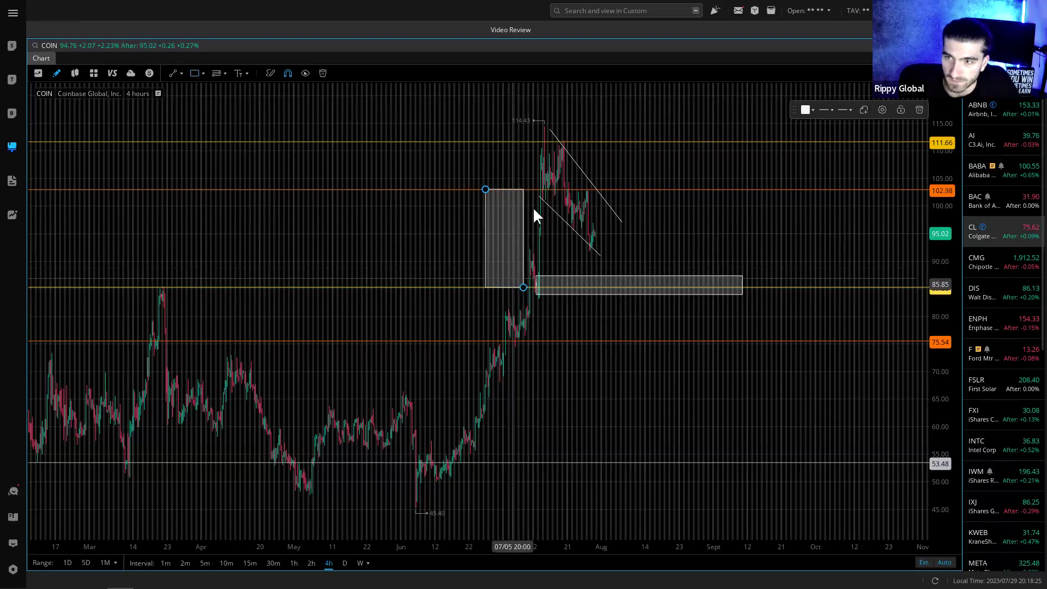
left_click(918, 110)
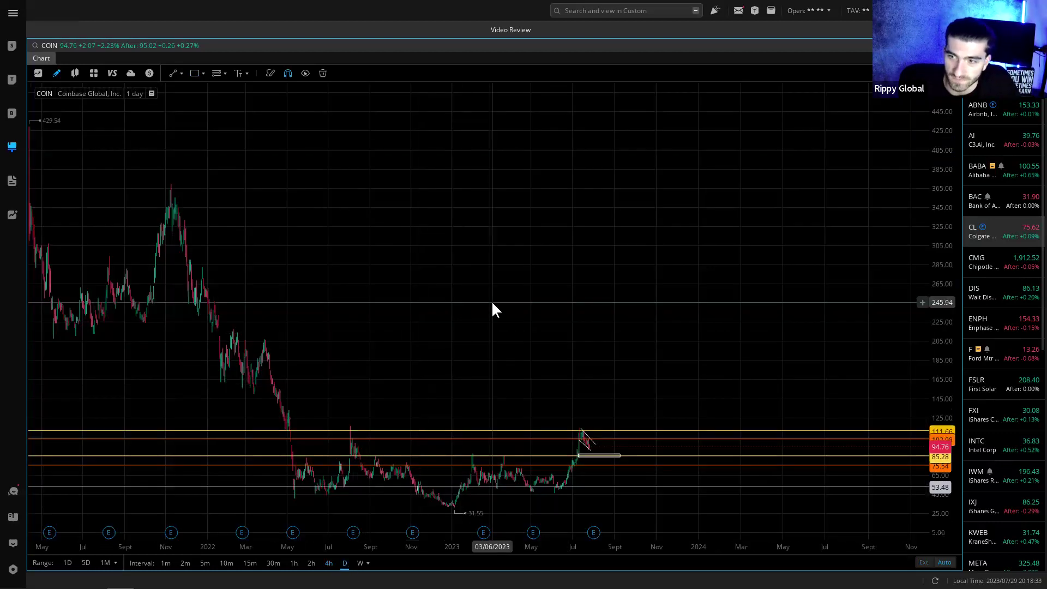
- Examine COIN's falling channel and horizontal levels on the daily interval against the price history since mid-2022
scroll(496, 326, "up", 8)
left_click_drag(482, 455, 602, 441)
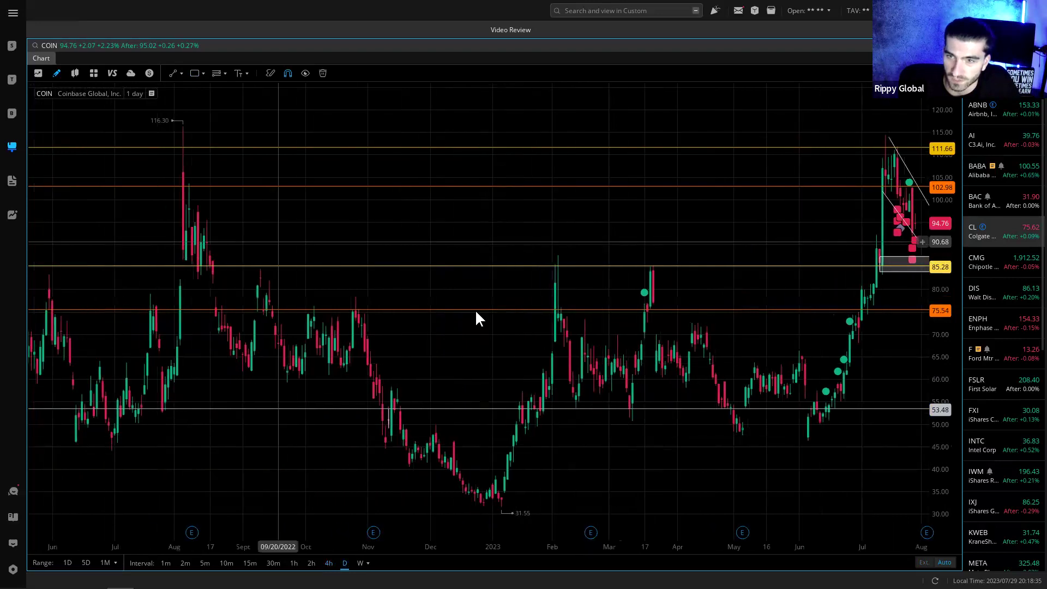
left_click_drag(434, 231, 198, 239)
scroll(588, 230, "down", 1)
scroll(587, 228, "down", 1)
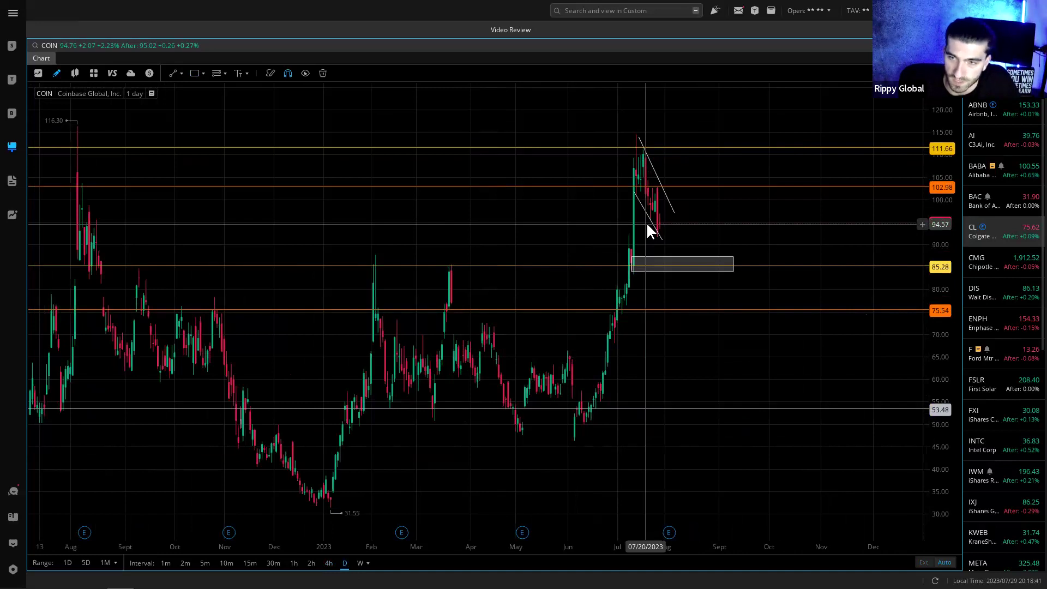
- Open the CL chart from the watchlist and set its interval to weekly
left_click(1006, 258)
left_click(1011, 235)
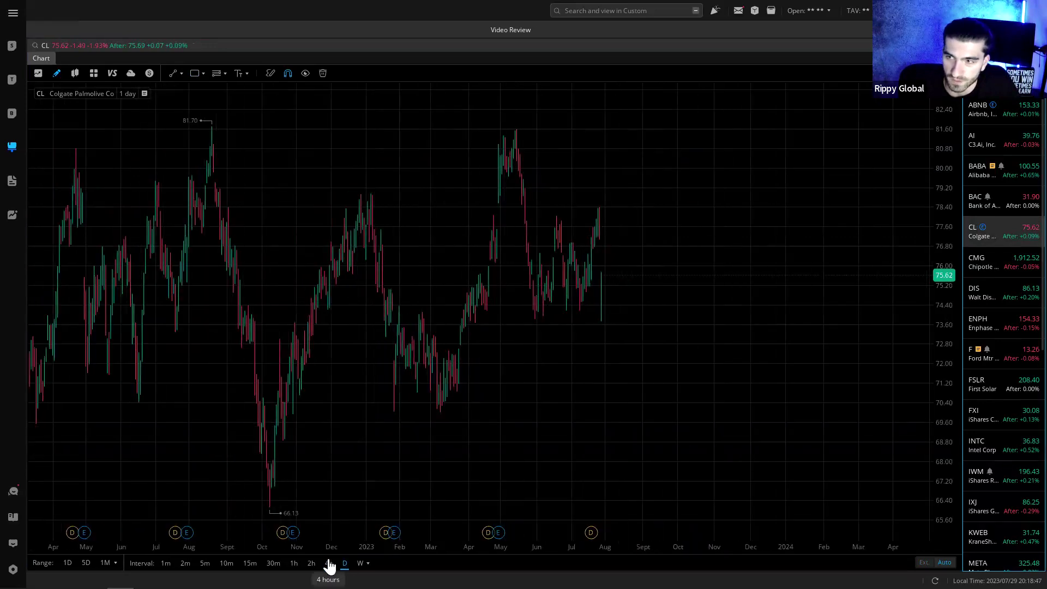
scroll(439, 403, "down", 2)
left_click_drag(434, 408, 601, 434)
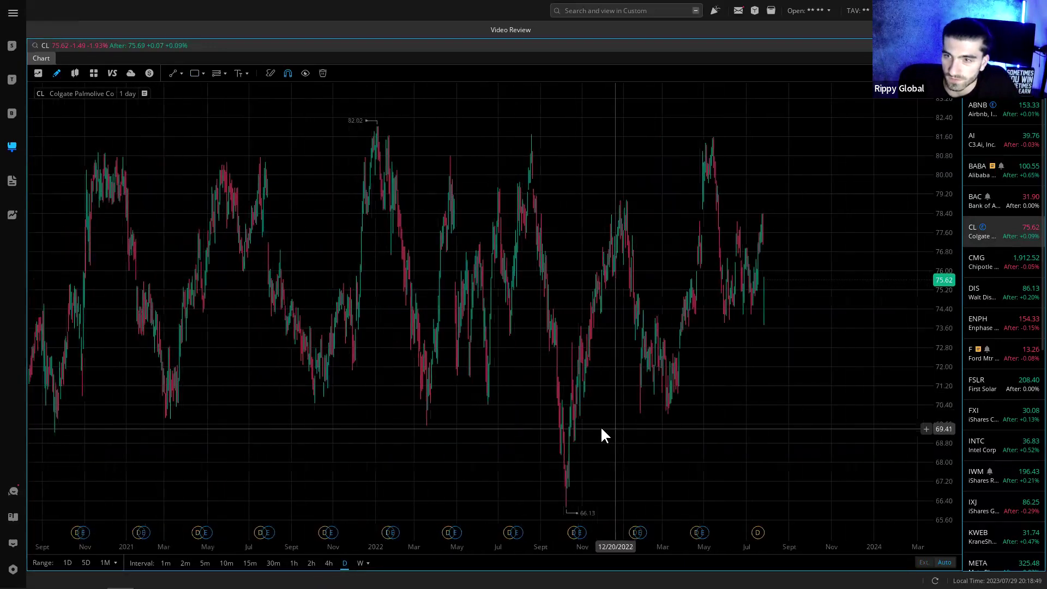
left_click(360, 563)
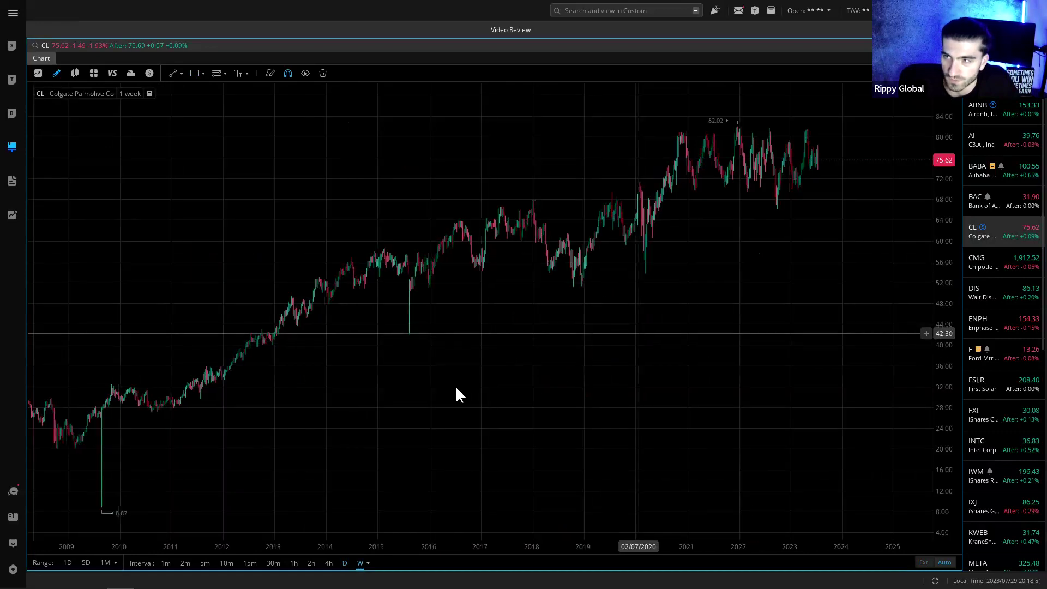
- Add horizontal lines at 81.09 and 70.41 to bound CL's trading range since late 2020
scroll(456, 385, "down", 2)
left_click_drag(948, 353, 946, 278)
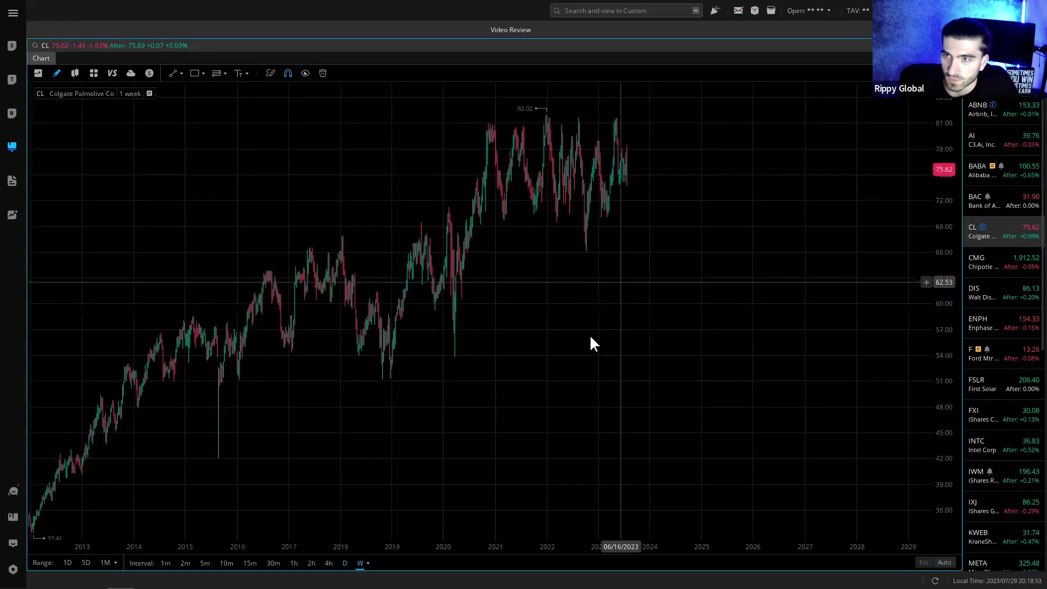
left_click_drag(589, 335, 475, 351)
left_click(181, 74)
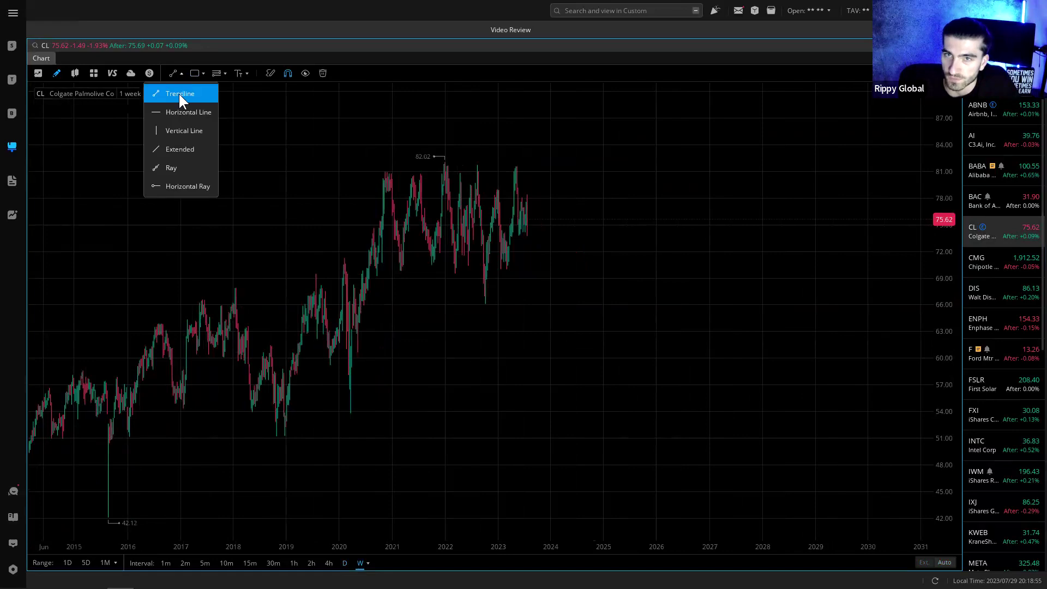
left_click(180, 111)
left_click(556, 171)
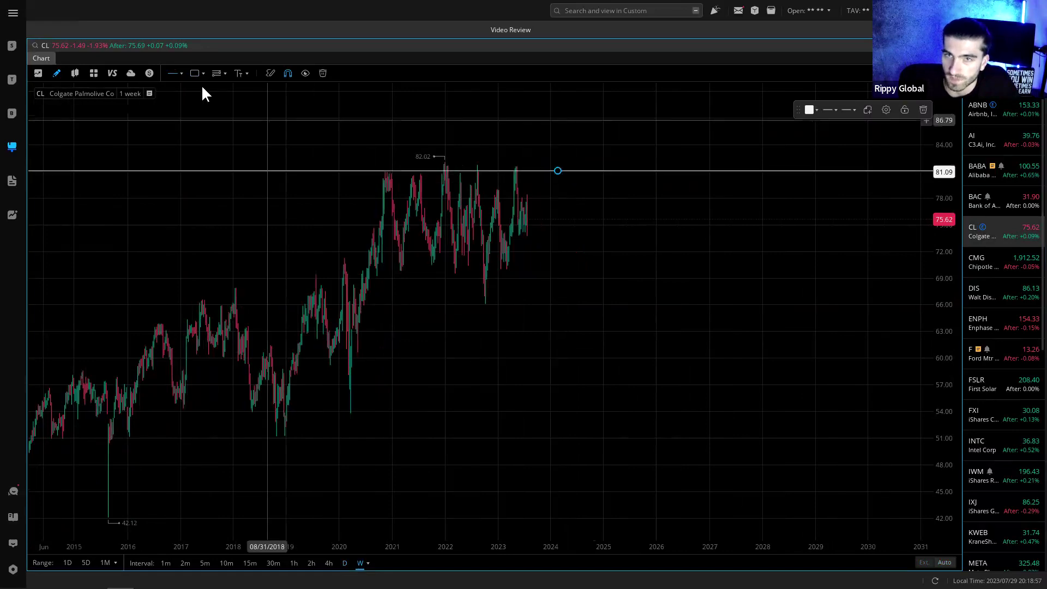
left_click(573, 266)
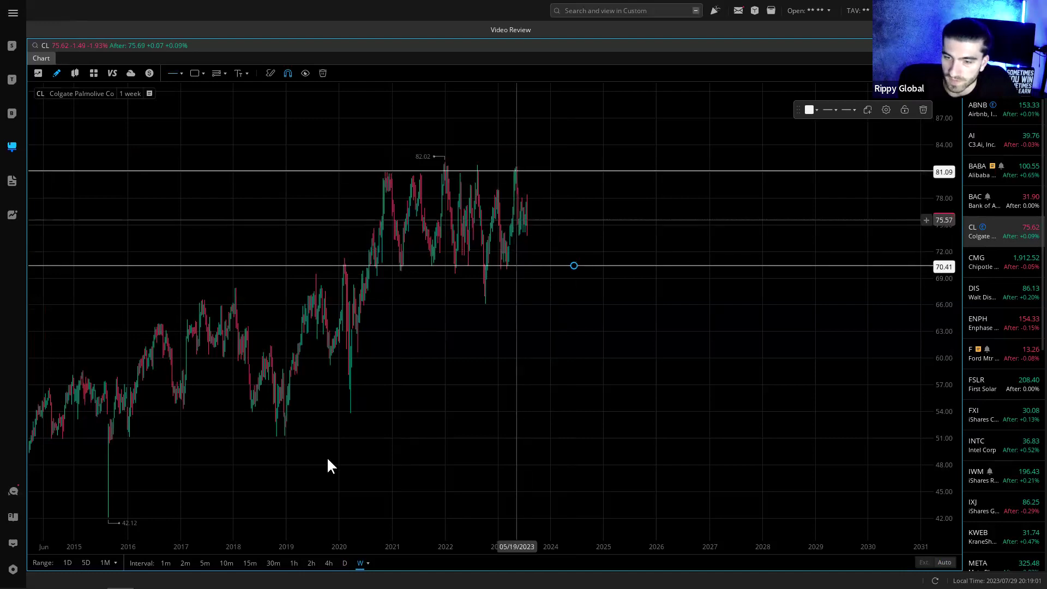
- On CL's daily interval, draw a rectangle over the April to August 2023 lows, about 73.6 to 74.1, and add a dark red horizontal line at 73.87
left_click(344, 563)
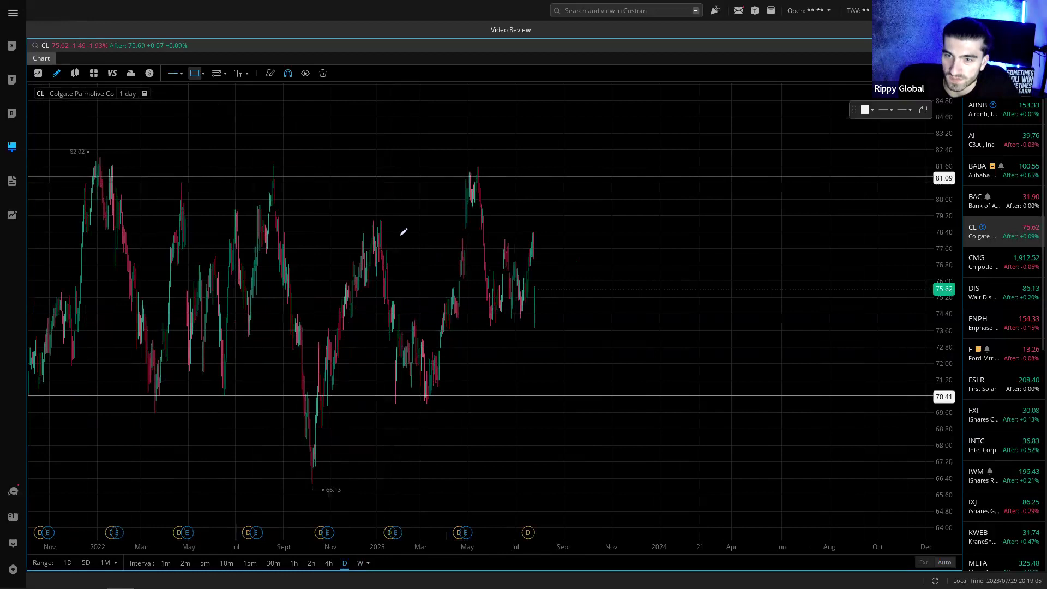
left_click_drag(440, 319, 549, 330)
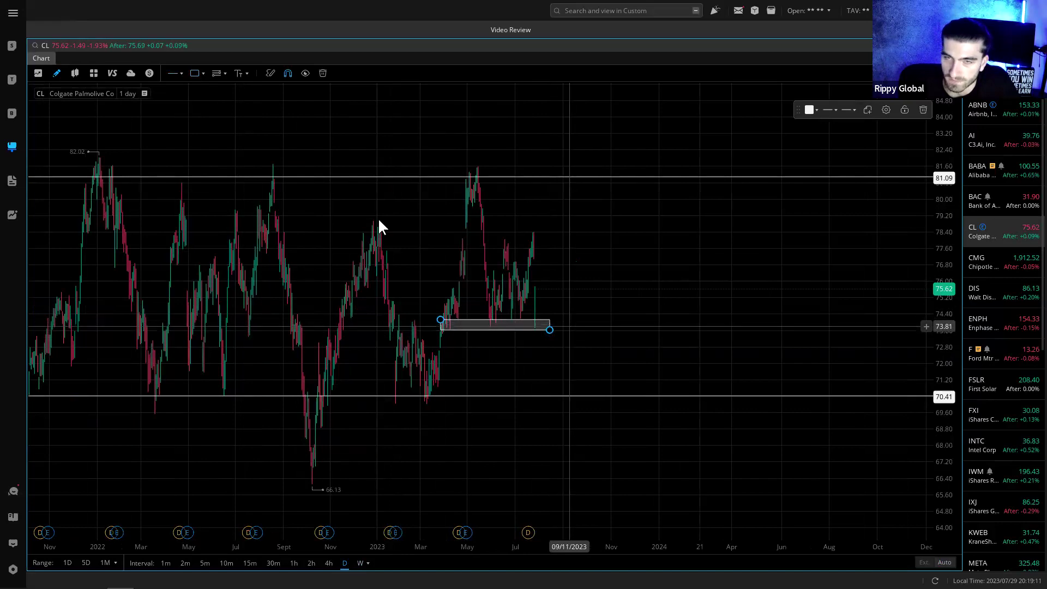
left_click(174, 74)
left_click(606, 325)
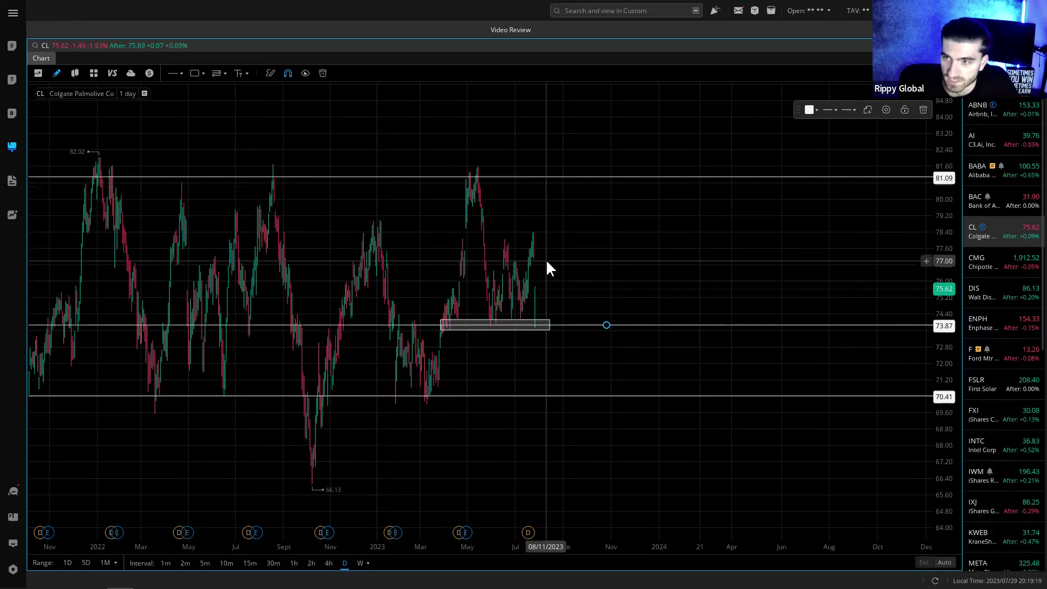
left_click(809, 110)
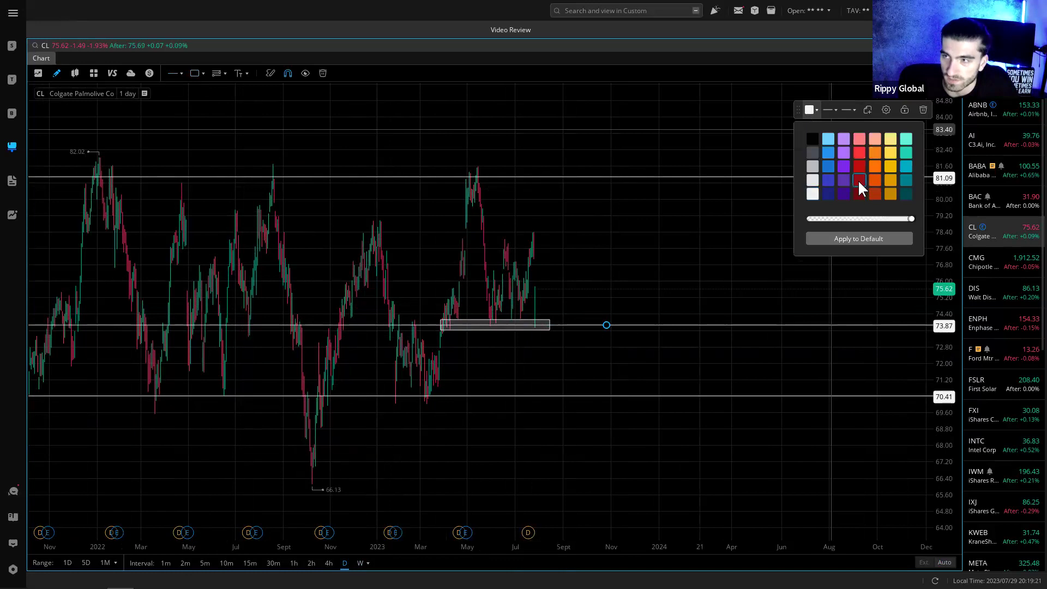
left_click(860, 182)
- Examine CL's late-July drop on the 4-hour interval against the 73.87 level and the rectangle
left_click(329, 563)
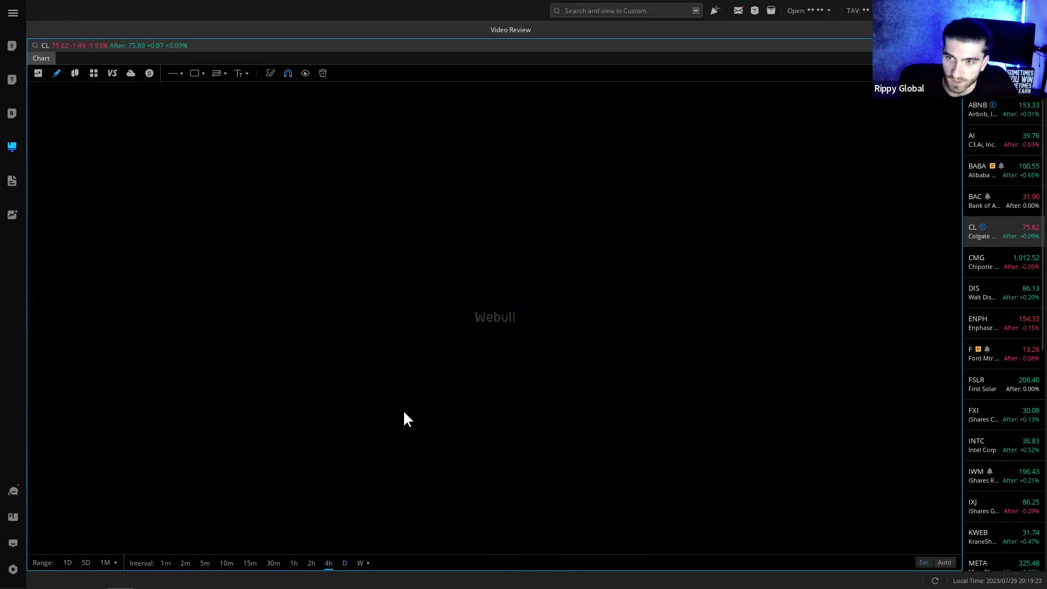
scroll(633, 392, "down", 2)
left_click_drag(727, 306, 501, 304)
scroll(689, 301, "up", 1)
scroll(688, 301, "down", 1)
scroll(497, 310, "up", 5)
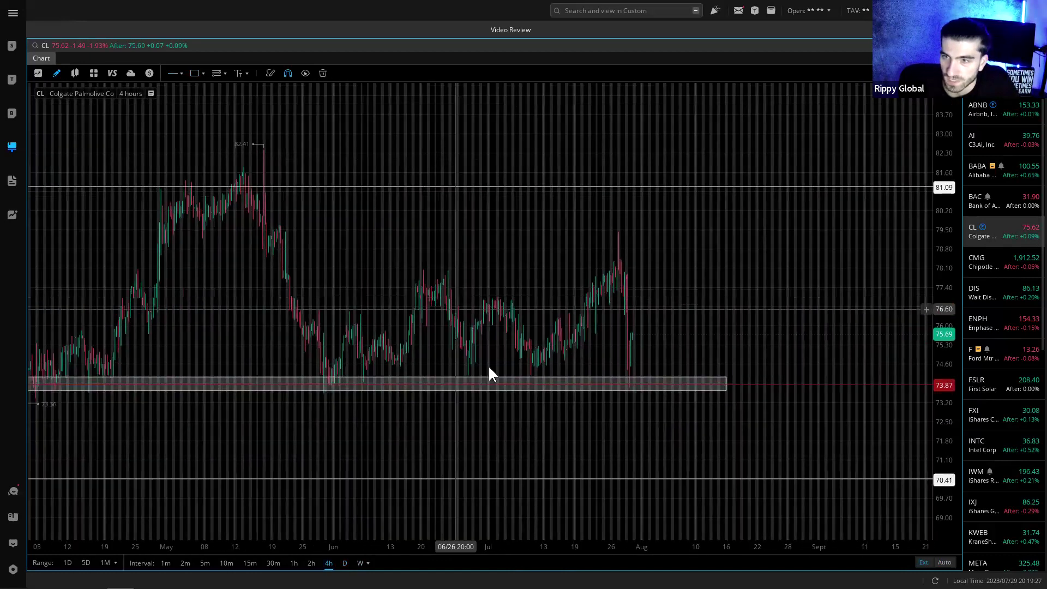
- Try a rising trendline on CL from late May to early August 2023, across the July highs, and delete it
left_click(181, 73)
left_click(198, 110)
left_click(333, 319)
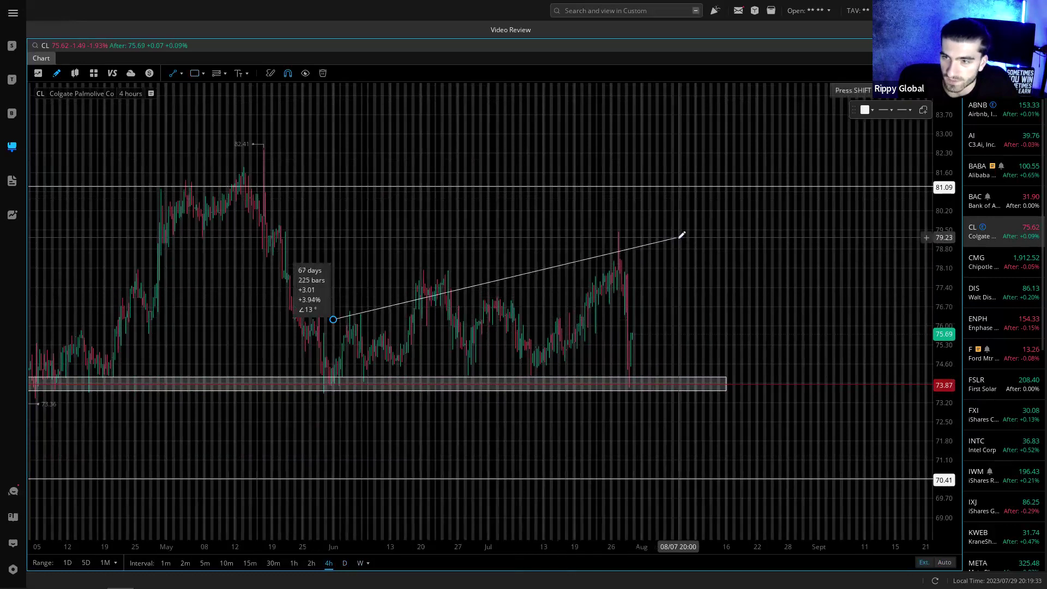
left_click(651, 241)
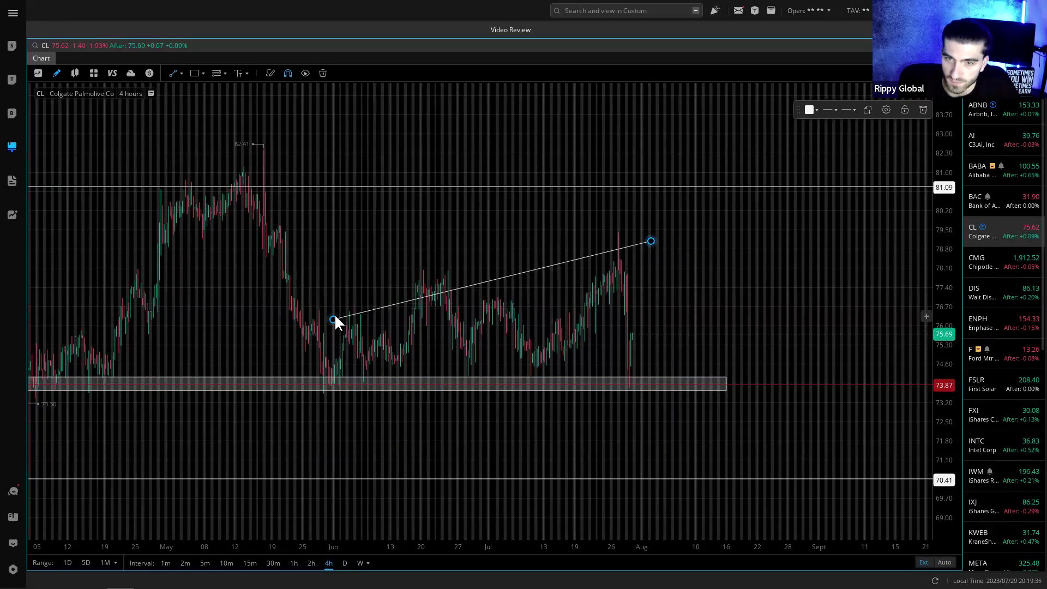
left_click_drag(334, 319, 303, 321)
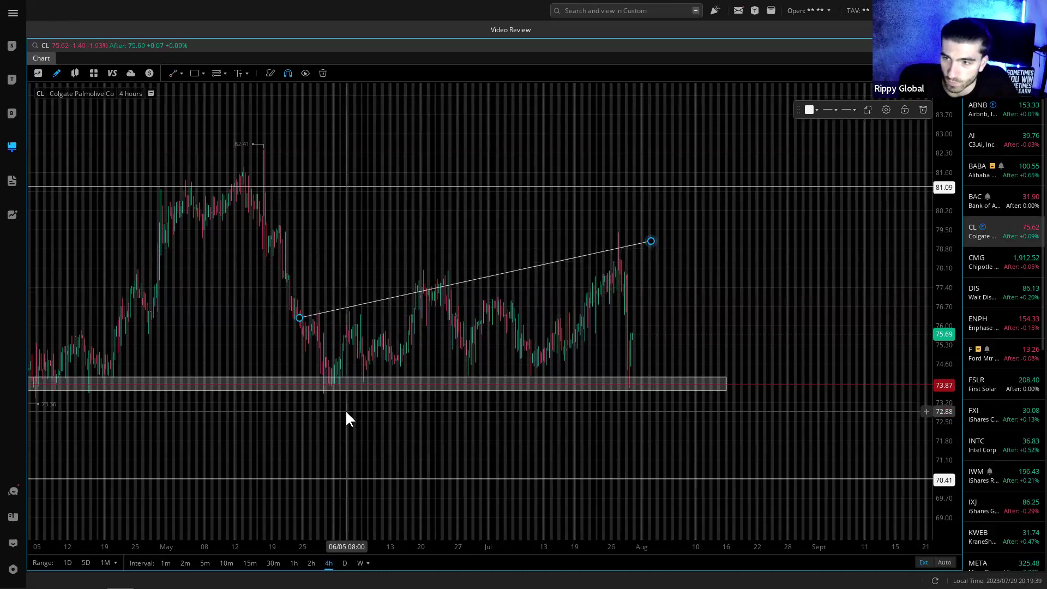
left_click(923, 109)
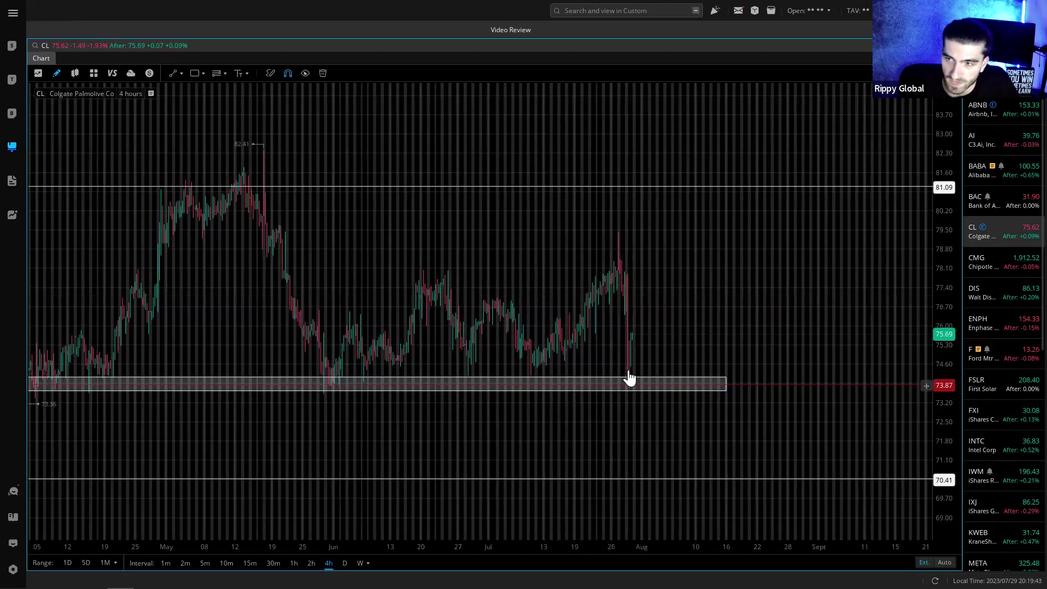
- Recolour CL's upper range line at 81.09 orange
scroll(659, 234, "up", 4)
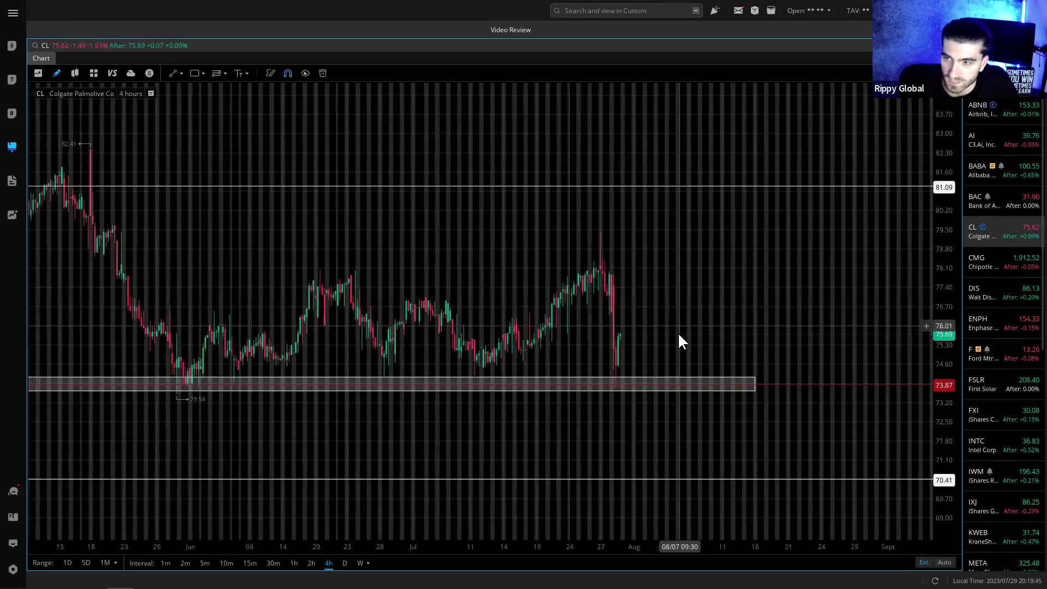
scroll(678, 332, "down", 5)
left_click_drag(763, 319, 678, 321)
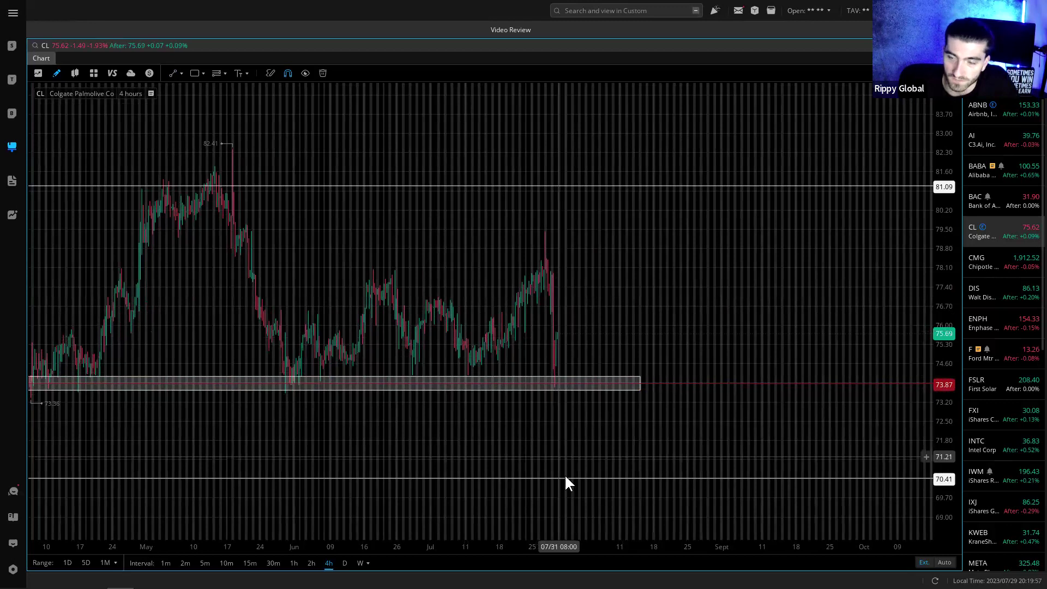
scroll(562, 464, "down", 2)
scroll(797, 445, "down", 1)
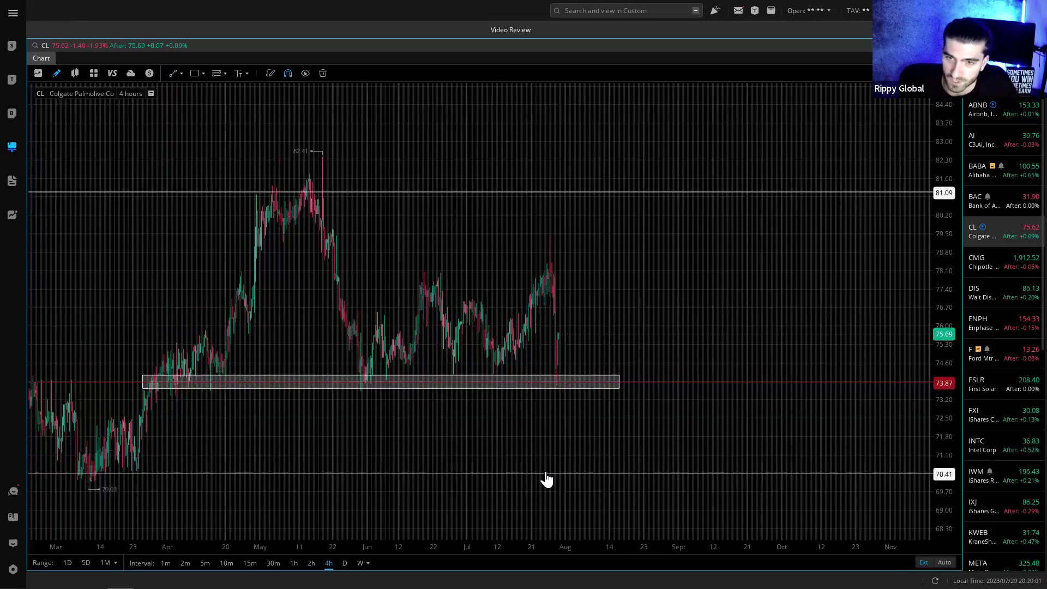
left_click(561, 193)
left_click(808, 109)
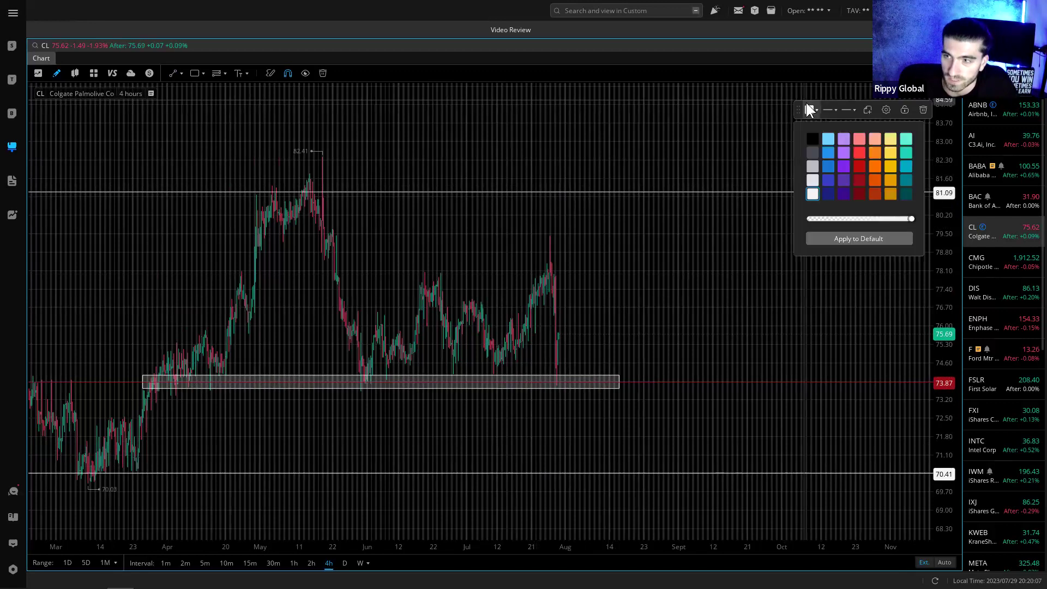
left_click(874, 167)
left_click(705, 322)
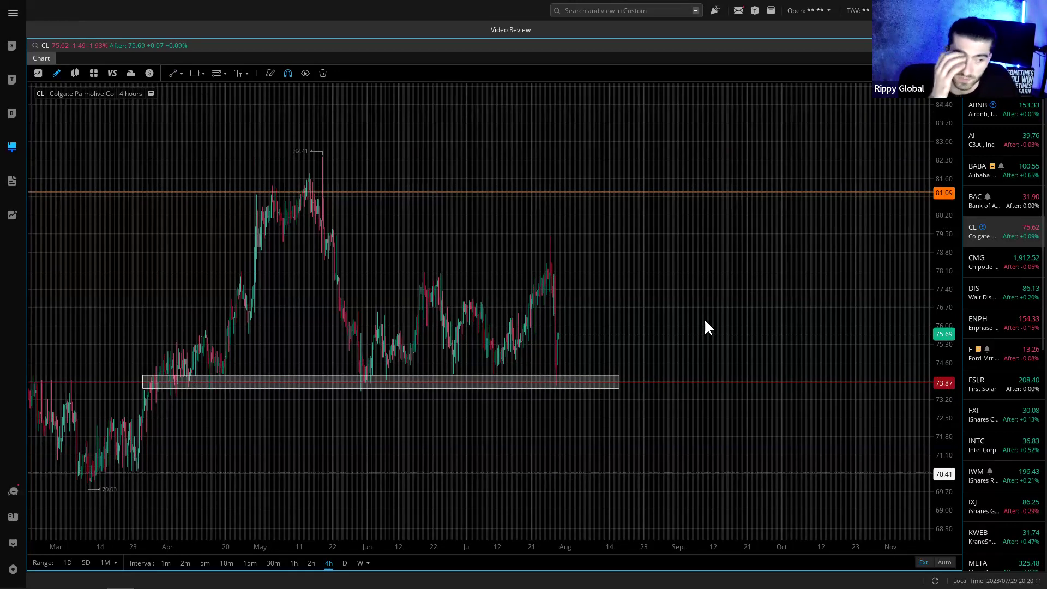
- Open the CMG chart from the watchlist and set its interval to daily
left_click(990, 259)
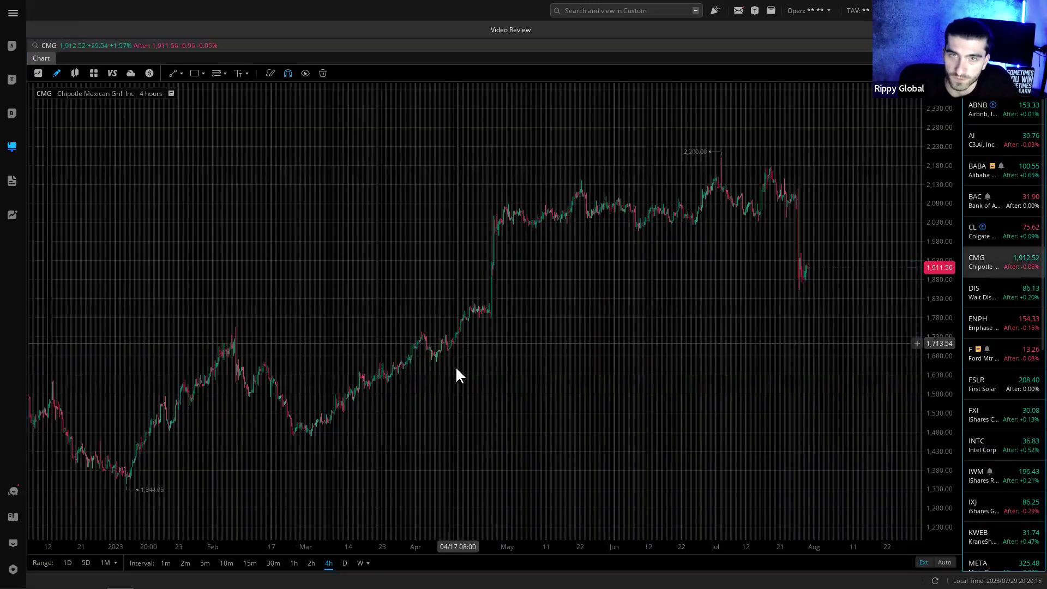
left_click(343, 562)
left_click_drag(720, 398, 621, 407)
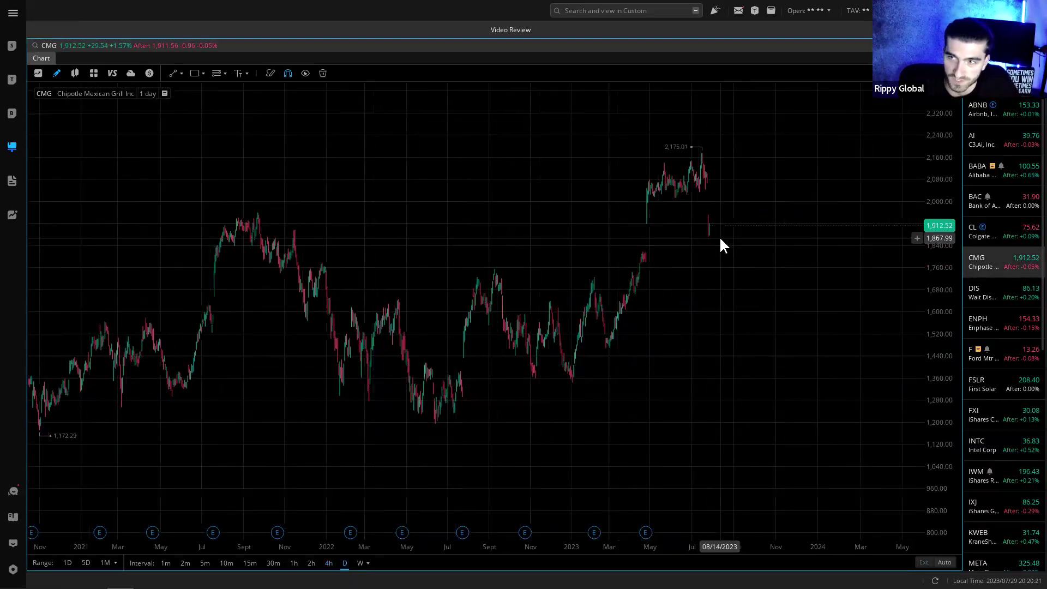
scroll(720, 238, "up", 1)
left_click_drag(935, 331, 940, 279)
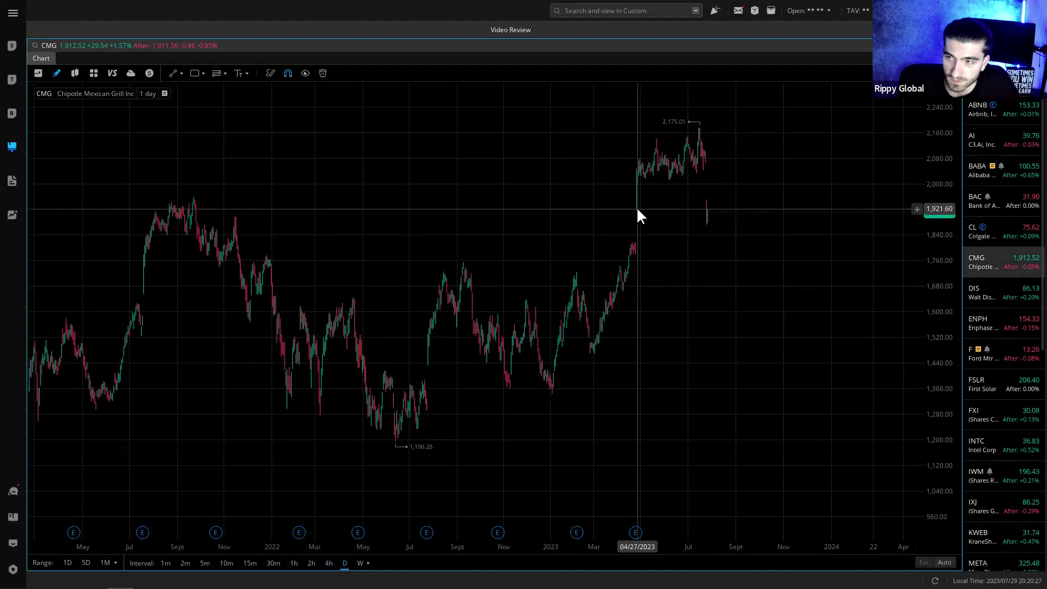
left_click_drag(529, 211, 676, 242)
scroll(675, 249, "down", 1)
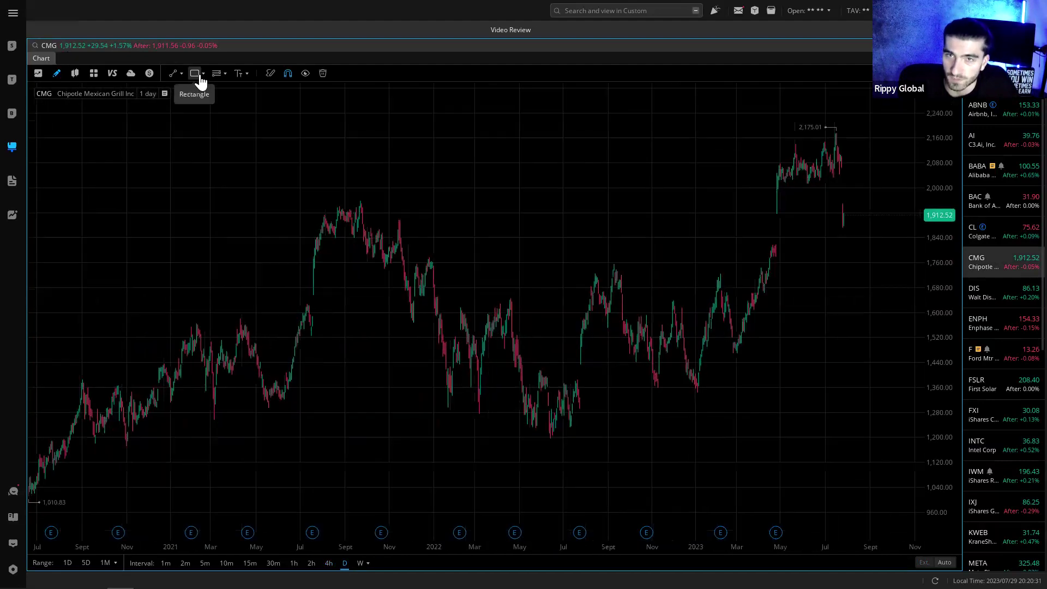
- Add a horizontal line at 1,930.86 through CMG's 2021 highs and draw a rectangle over the August to October 2021 peak
left_click(174, 73)
left_click(179, 74)
left_click(187, 110)
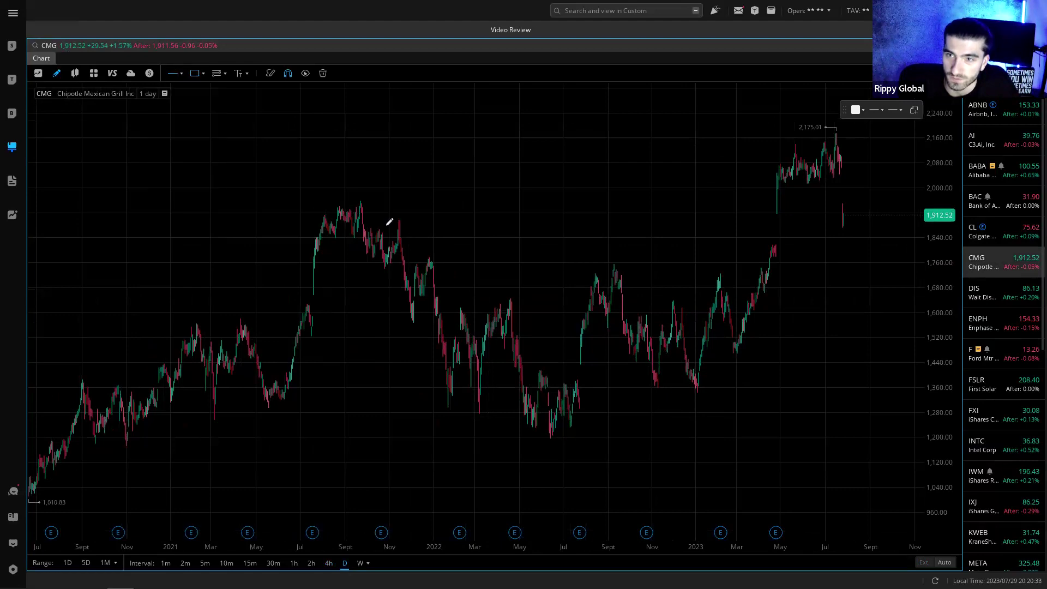
left_click(401, 209)
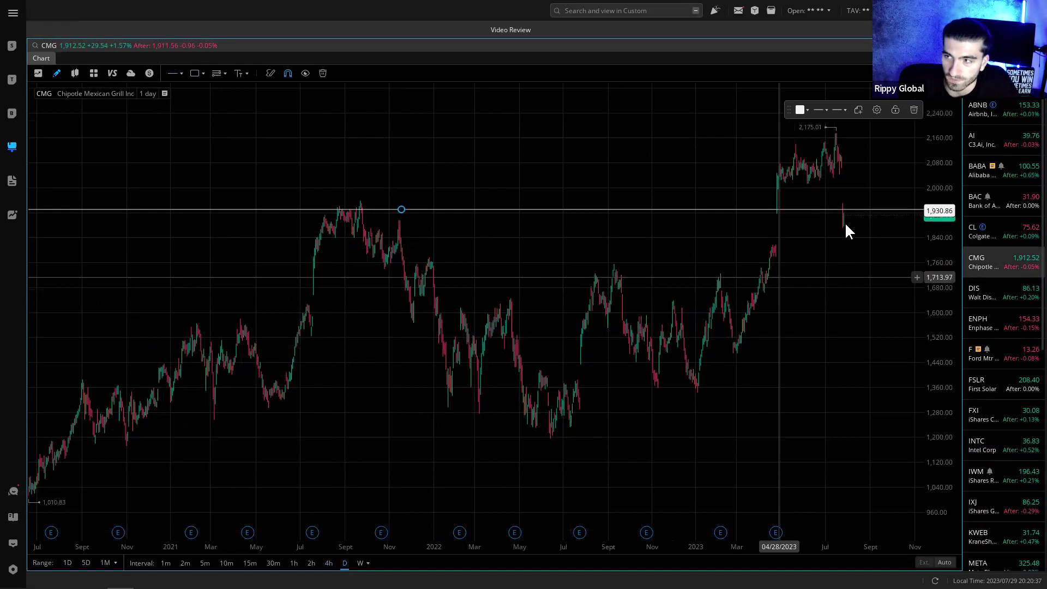
left_click(194, 73)
left_click(320, 202)
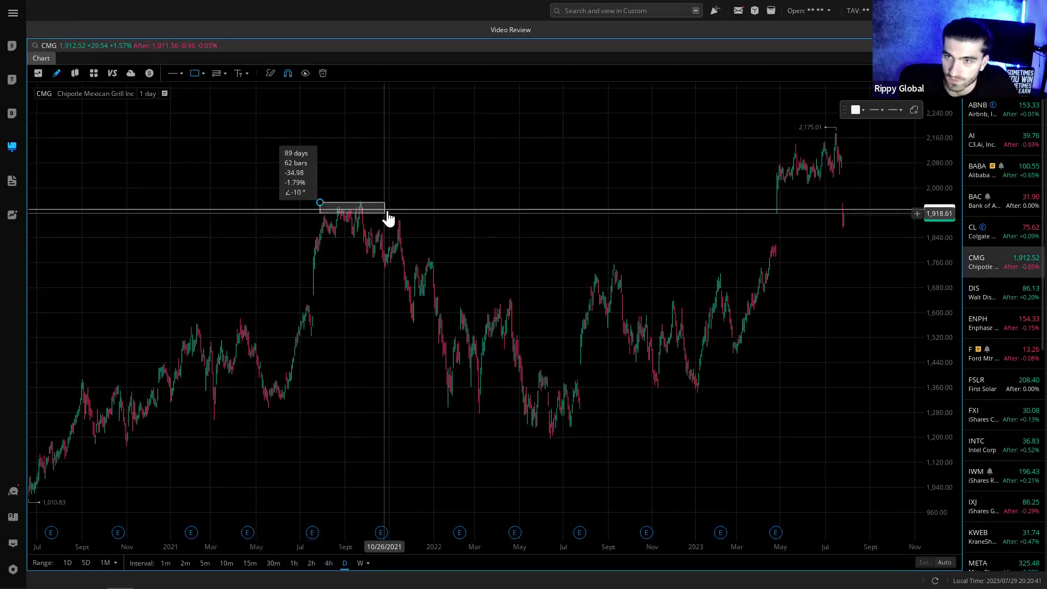
left_click(387, 211)
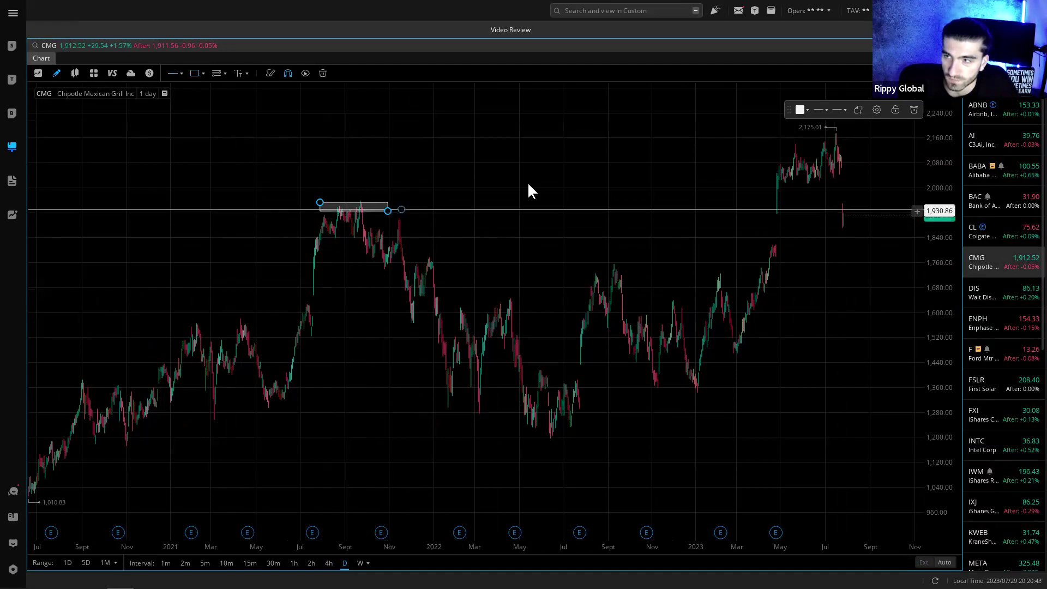
left_click_drag(560, 213, 562, 214)
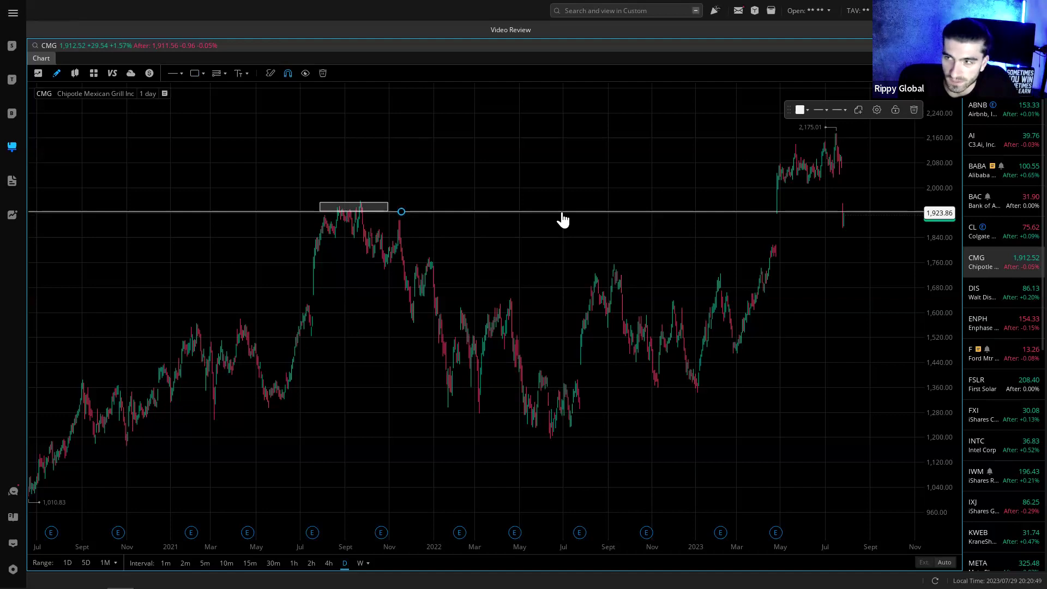
left_click_drag(562, 214, 561, 217)
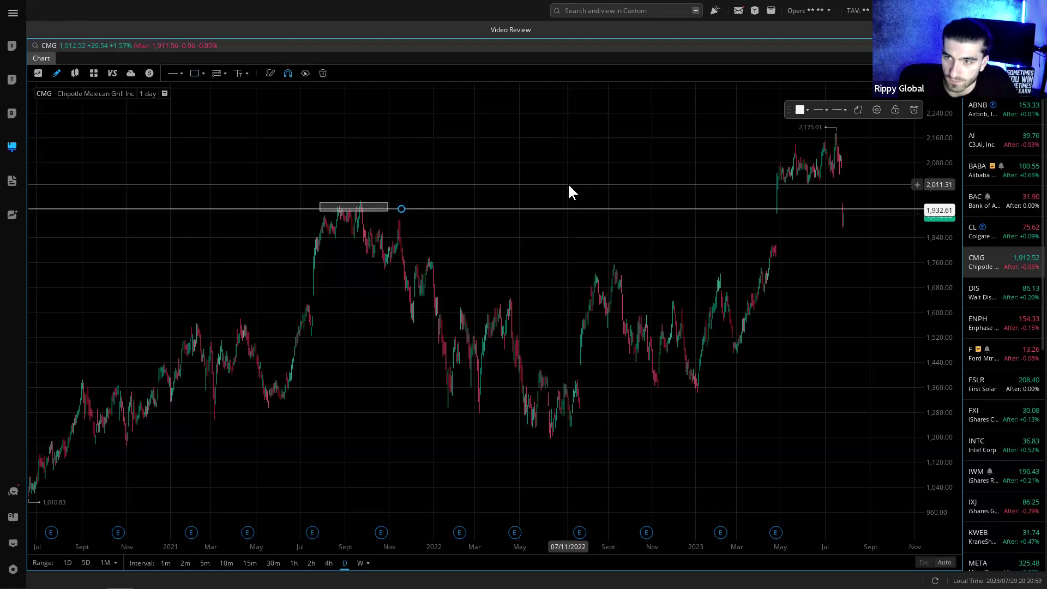
- Set CMG's chart interval to 4 hours to examine the late-July drop around the 1,930.86 line
left_click_drag(616, 165, 479, 182)
left_click(329, 562)
left_click_drag(702, 336, 384, 354)
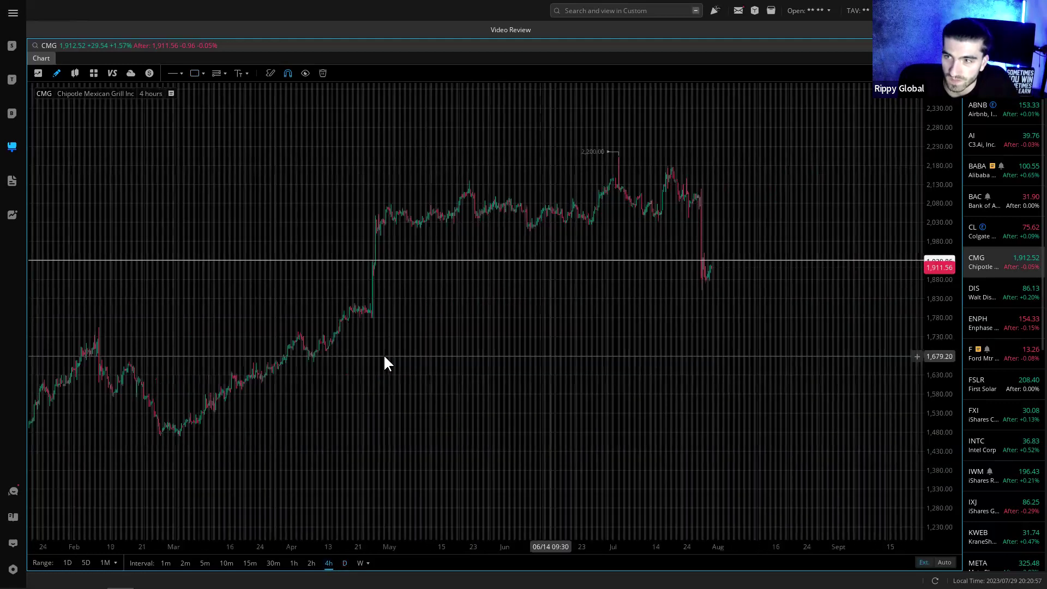
scroll(580, 329, "up", 3)
scroll(524, 303, "up", 3)
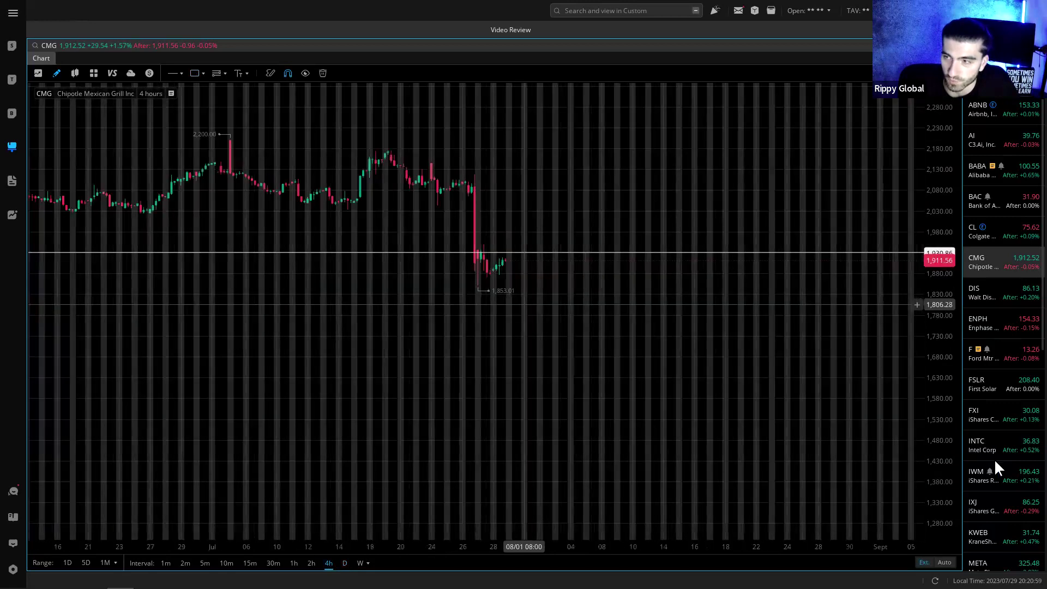
left_click_drag(931, 420, 921, 251)
left_click_drag(761, 266, 547, 326)
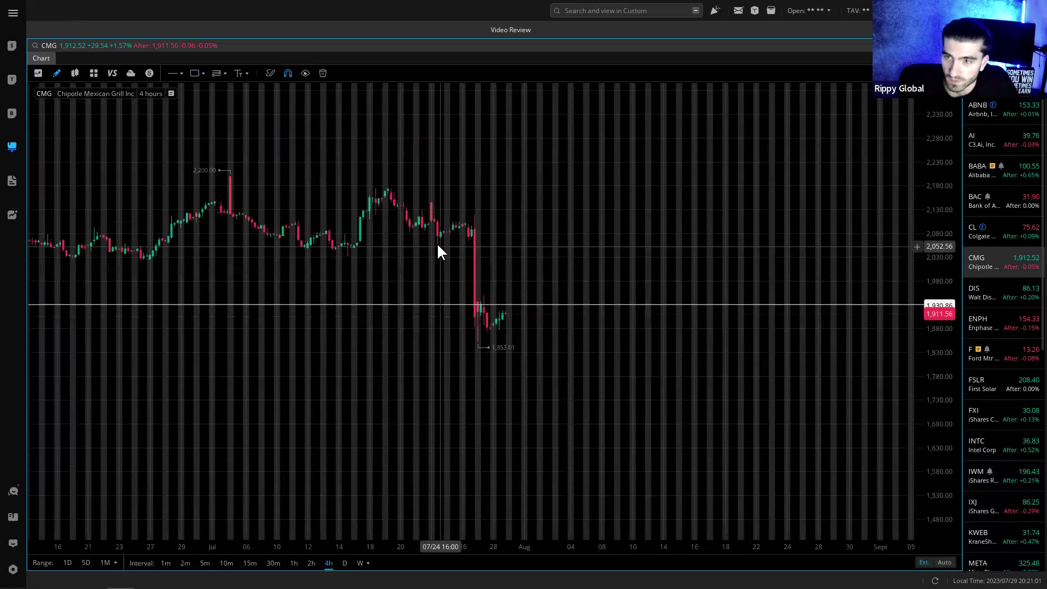
- Try two falling trendlines above and below CMG's price action after the late-July drop, and delete both
left_click(181, 73)
left_click(182, 94)
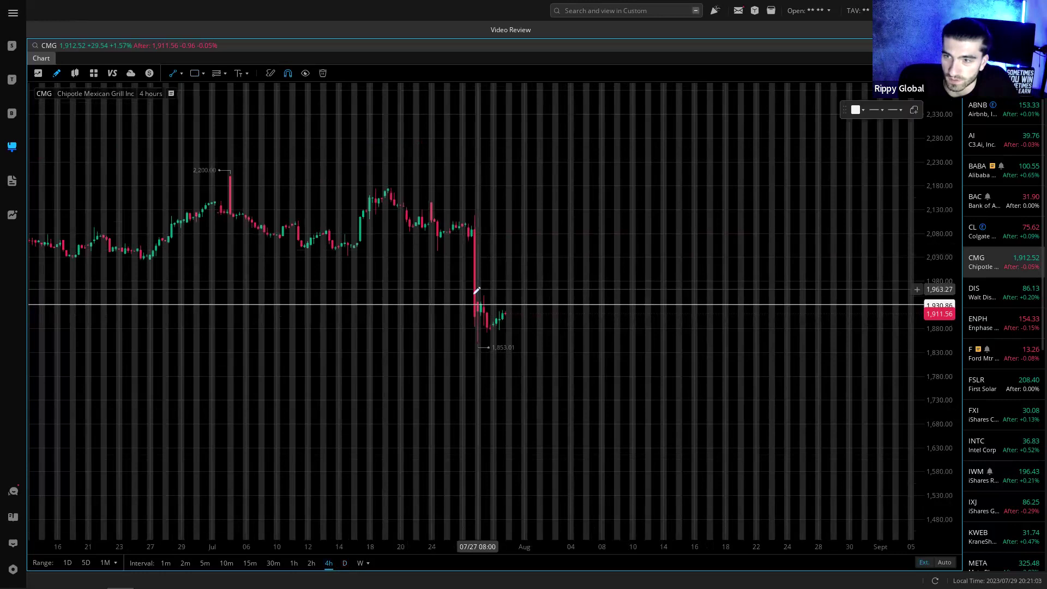
left_click(478, 293)
left_click(567, 341)
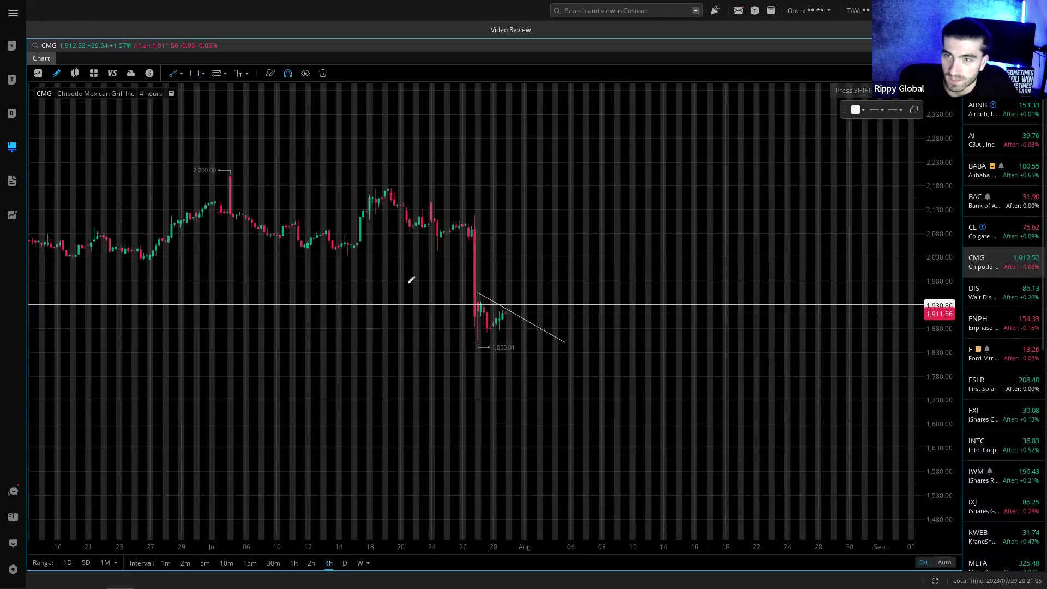
left_click(468, 315)
left_click(533, 374)
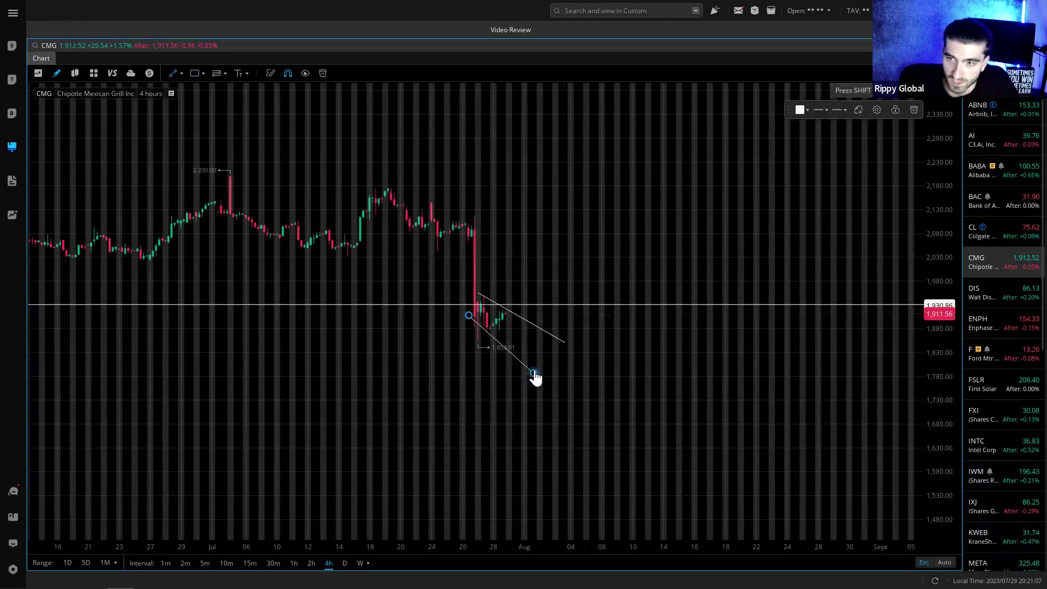
left_click(525, 316)
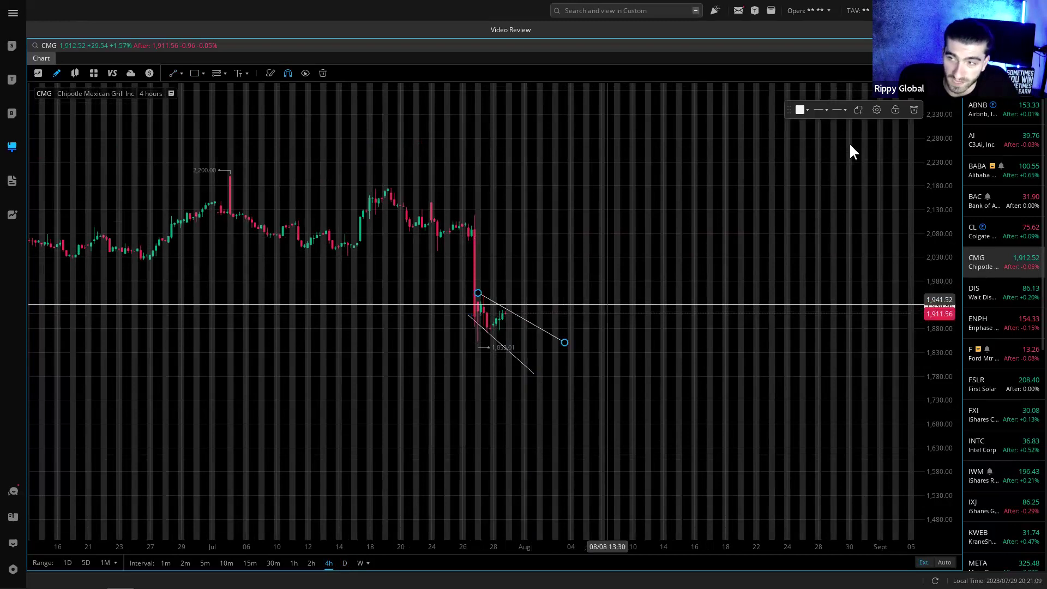
left_click(913, 110)
left_click(507, 350)
left_click(913, 110)
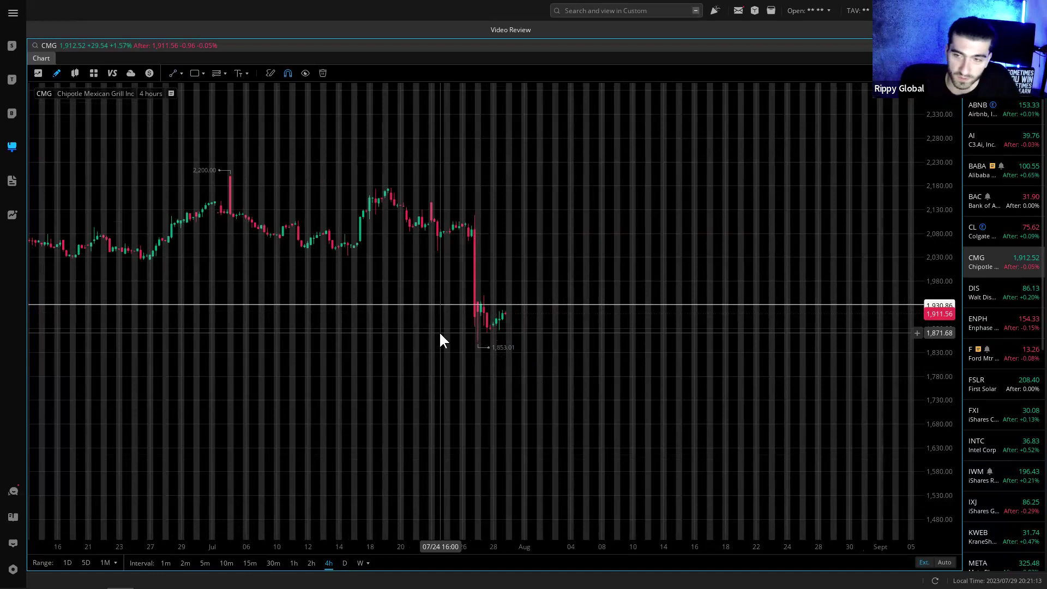
- Draw a thin rectangle along CMG's May to July 2023 lows, about 2,020 to 2,029, extending to mid-August
scroll(445, 327, "down", 5)
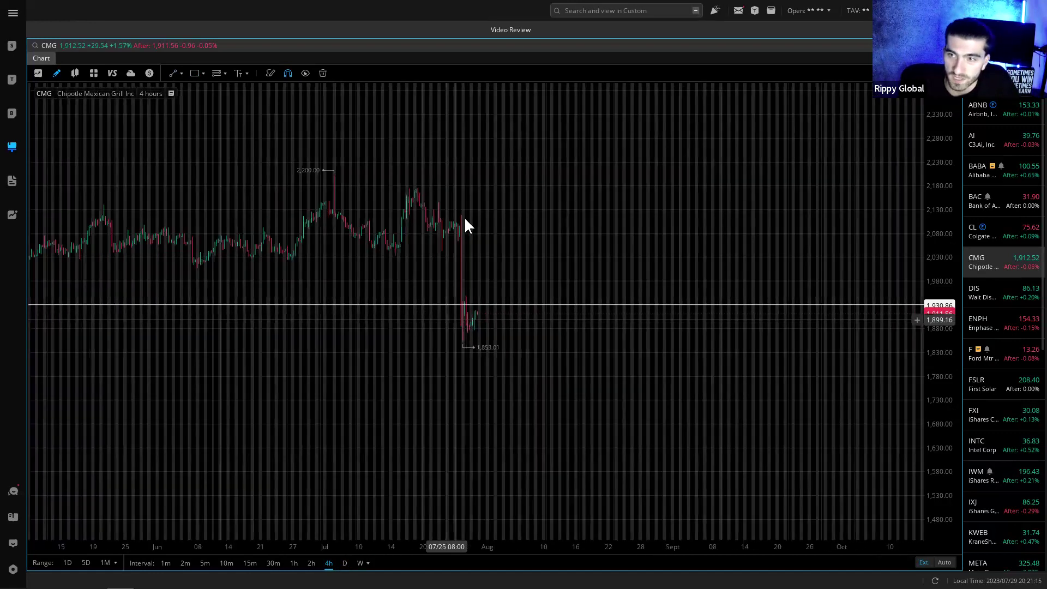
scroll(470, 299, "down", 5)
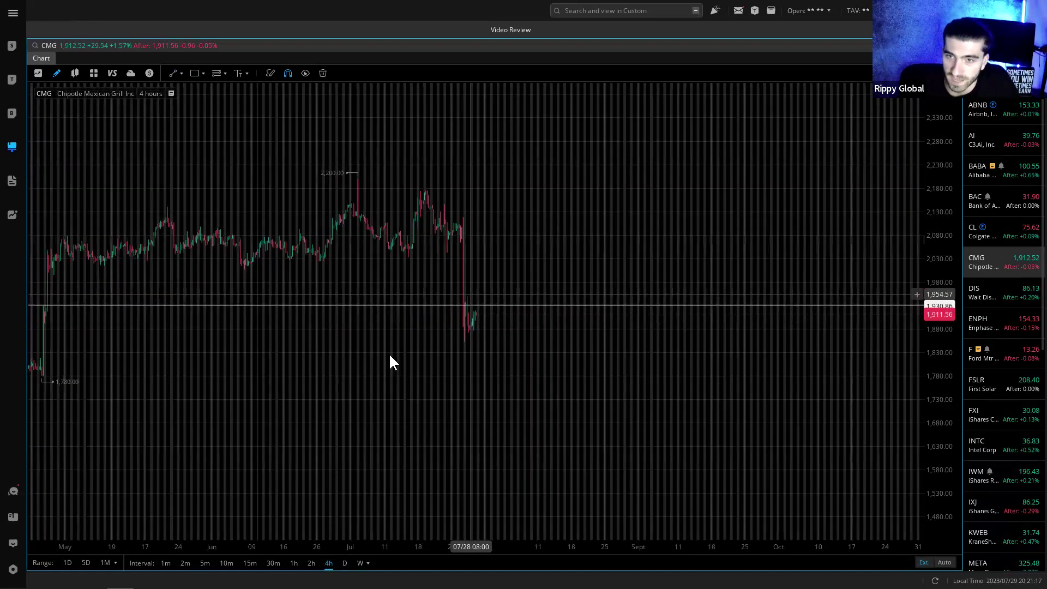
left_click(193, 74)
left_click(186, 262)
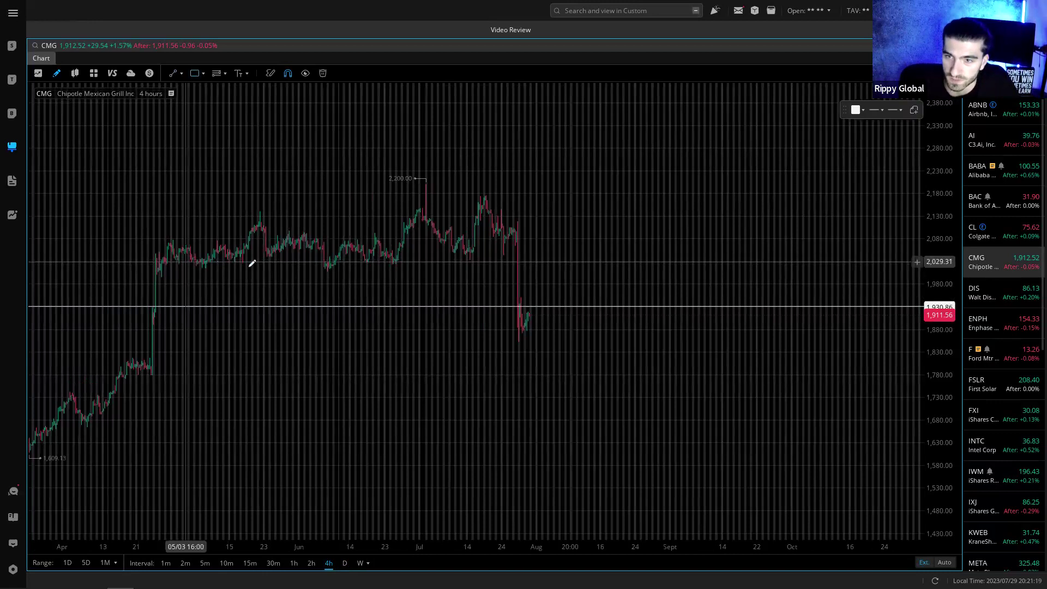
left_click(578, 266)
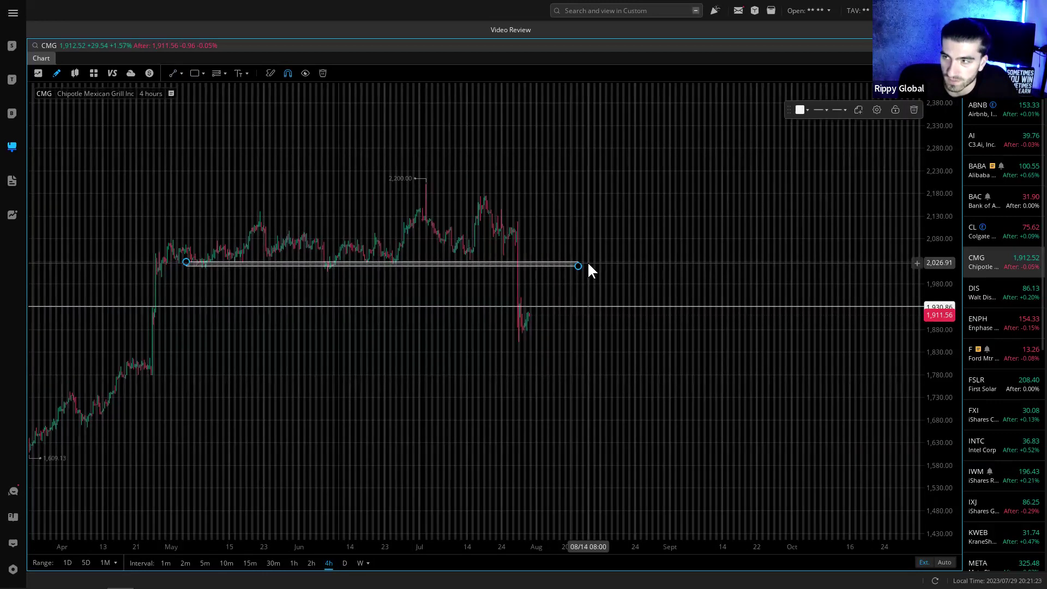
- Add a horizontal line at 2,019.69 along the rectangle under CMG's May to July lows and colour it orange
left_click(181, 75)
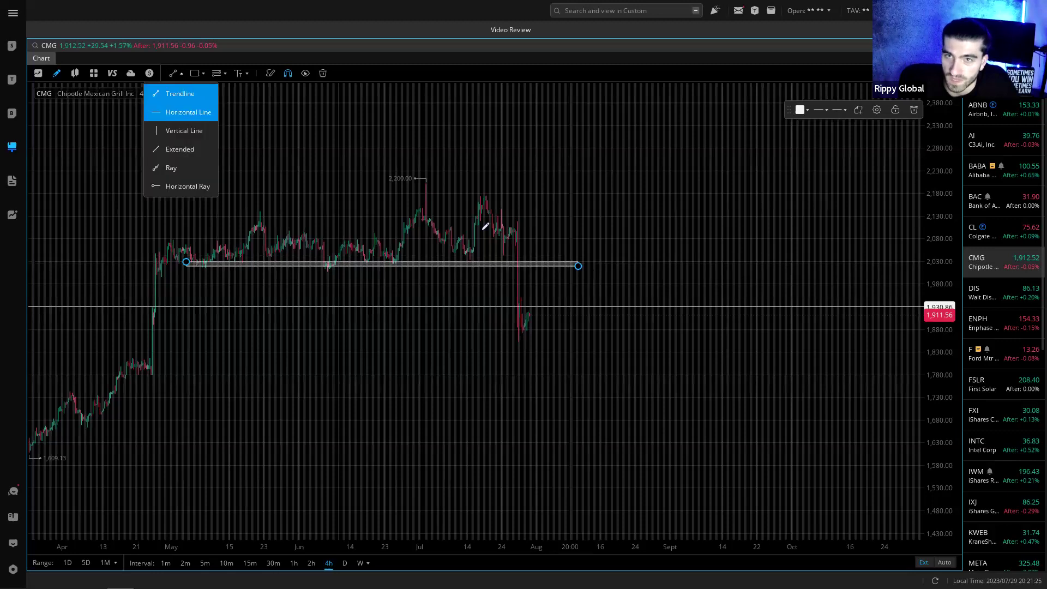
left_click(188, 111)
left_click(620, 266)
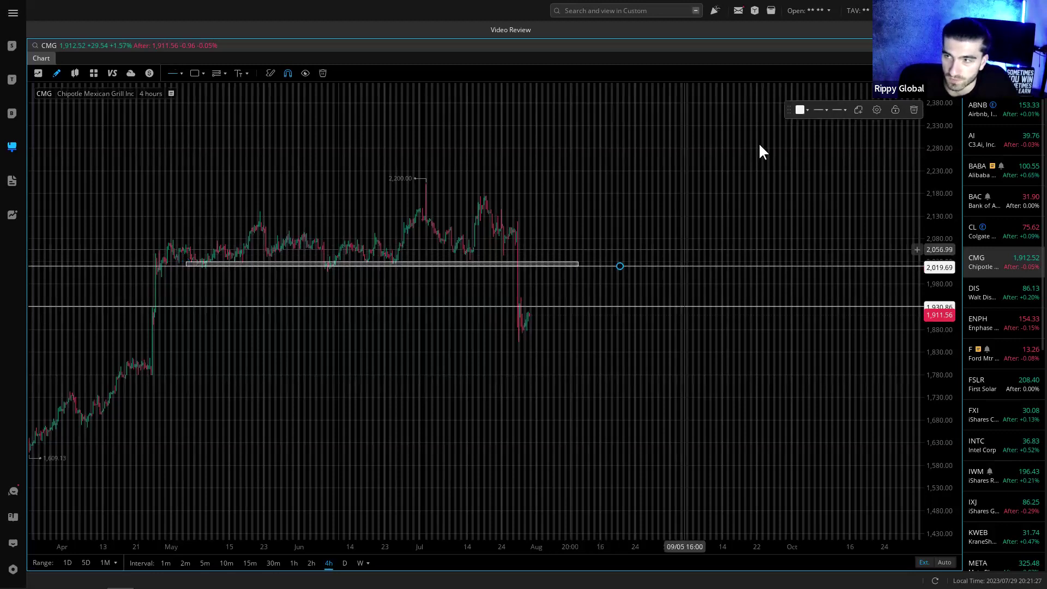
left_click(800, 110)
left_click(849, 167)
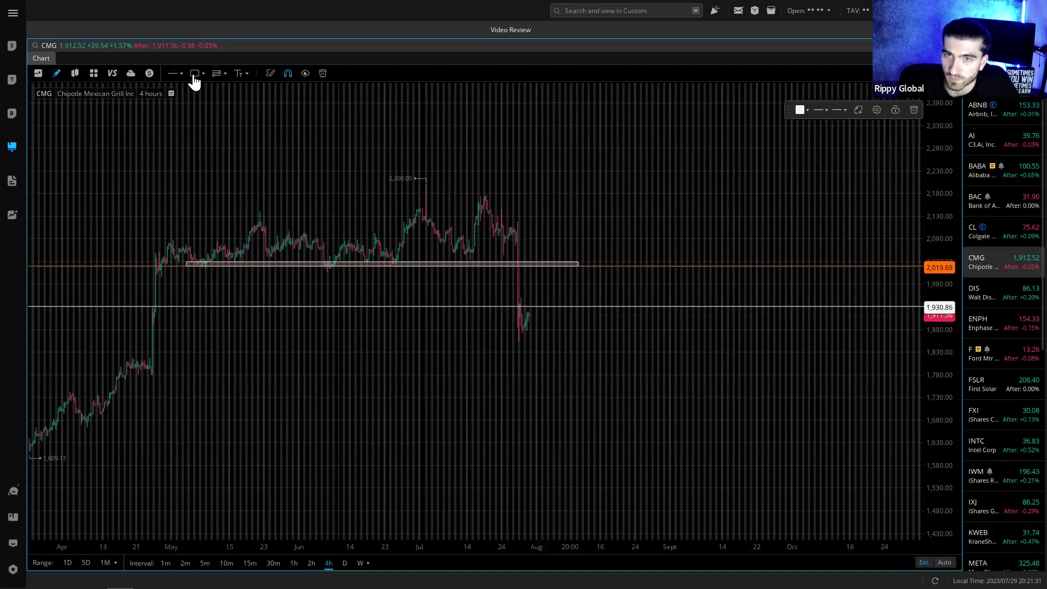
left_click_drag(524, 195, 596, 217)
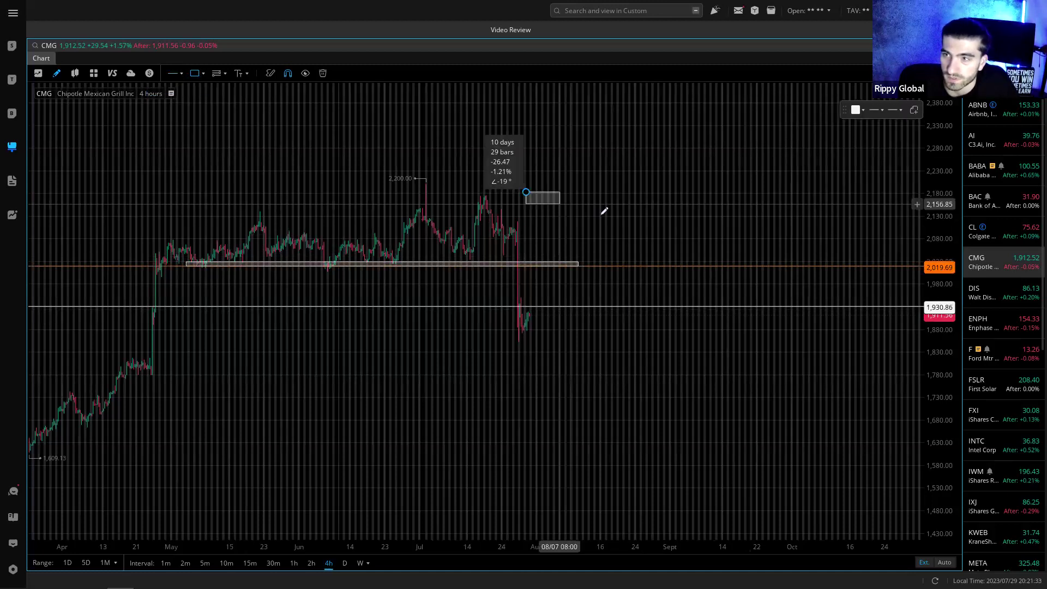
left_click(912, 111)
left_click(787, 307)
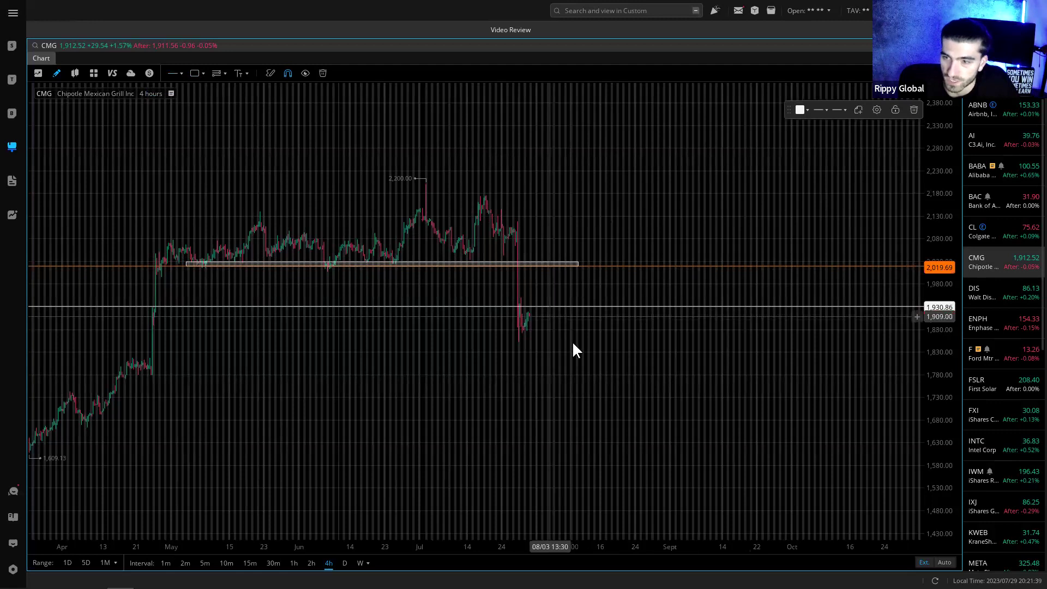
- On CMG's daily chart, draw a thin rectangle along the April 2023 highs and add a horizontal line at 1,816.87 through it
scroll(571, 341, "down", 3)
left_click_drag(384, 372, 622, 365)
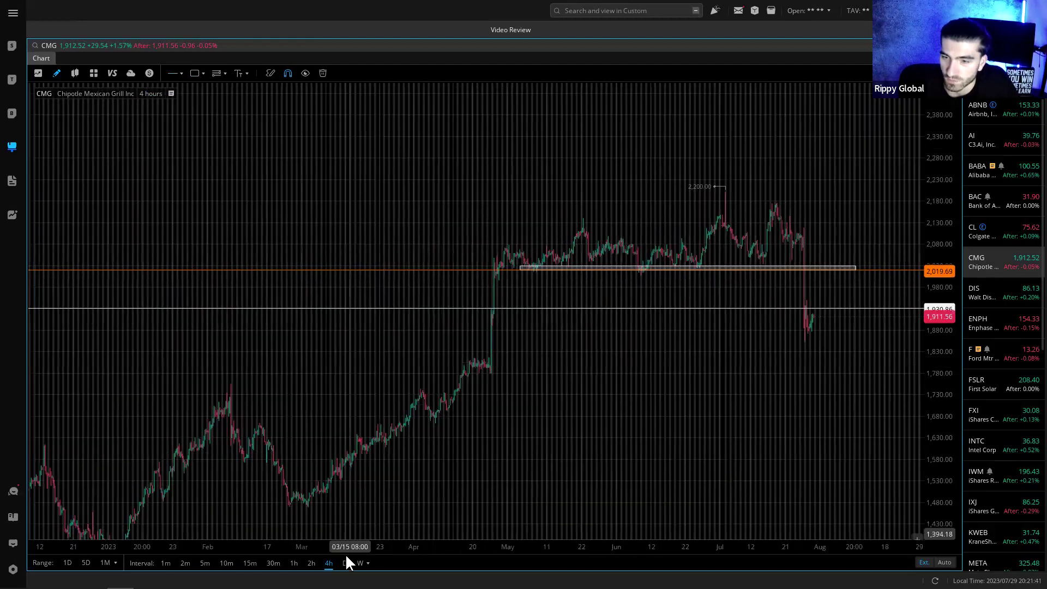
left_click(345, 563)
left_click_drag(823, 335, 662, 344)
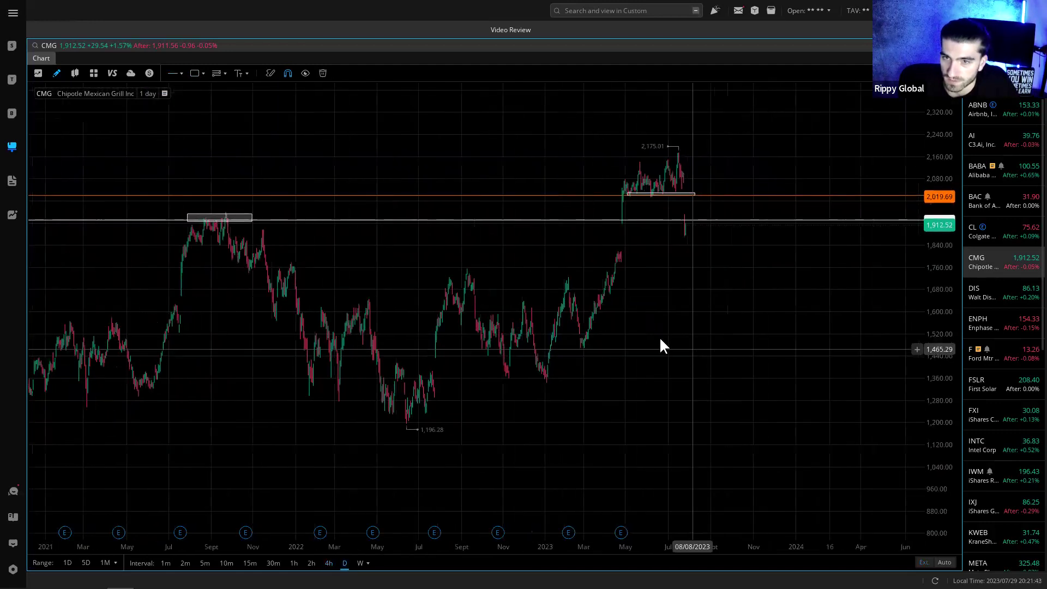
scroll(631, 332, "up", 2)
left_click_drag(941, 376, 946, 266)
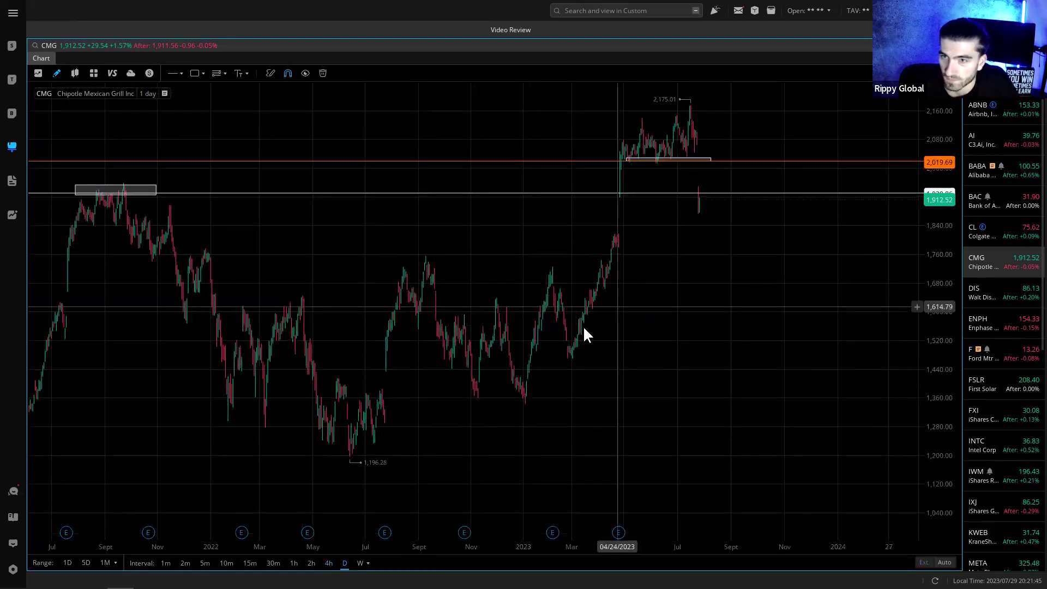
left_click(195, 73)
left_click(609, 232)
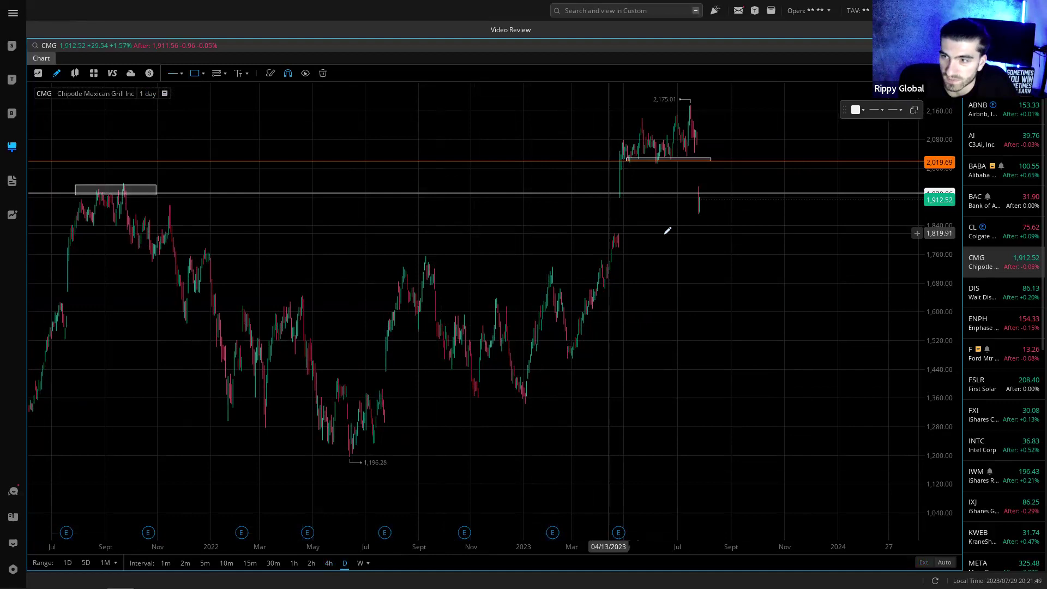
left_click(771, 235)
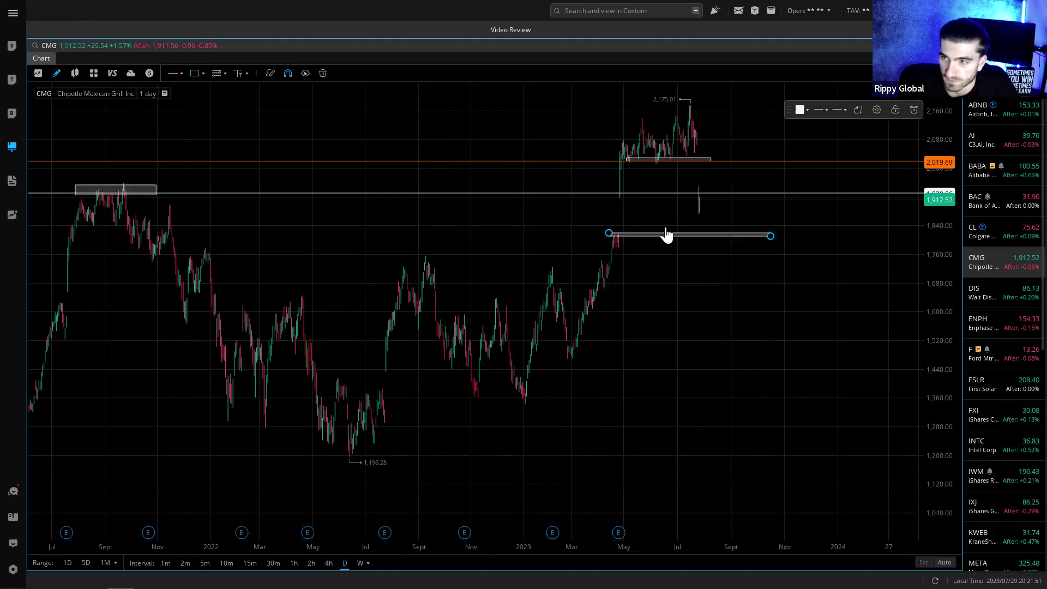
left_click(172, 73)
left_click(812, 233)
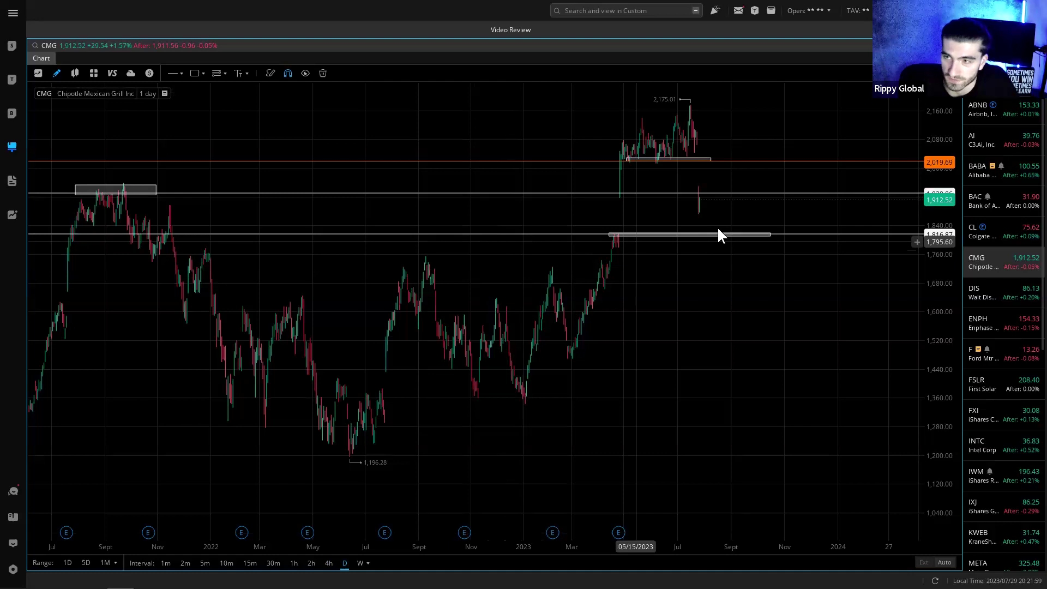
- Set CMG's interval to 4 hours and delete the thin rectangle around the 1,816.87 line
left_click(329, 563)
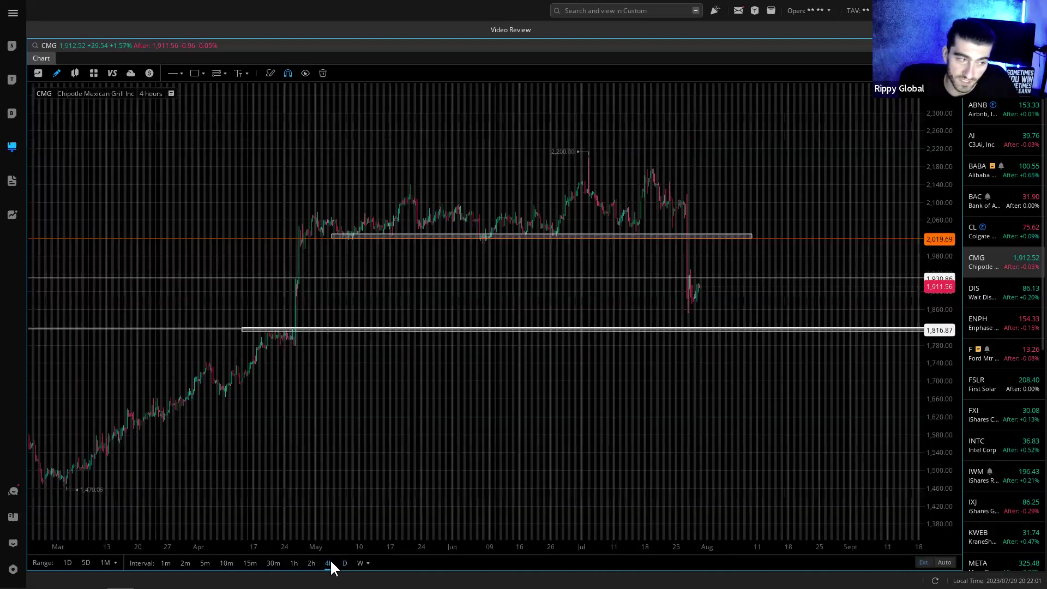
left_click_drag(694, 444, 561, 441)
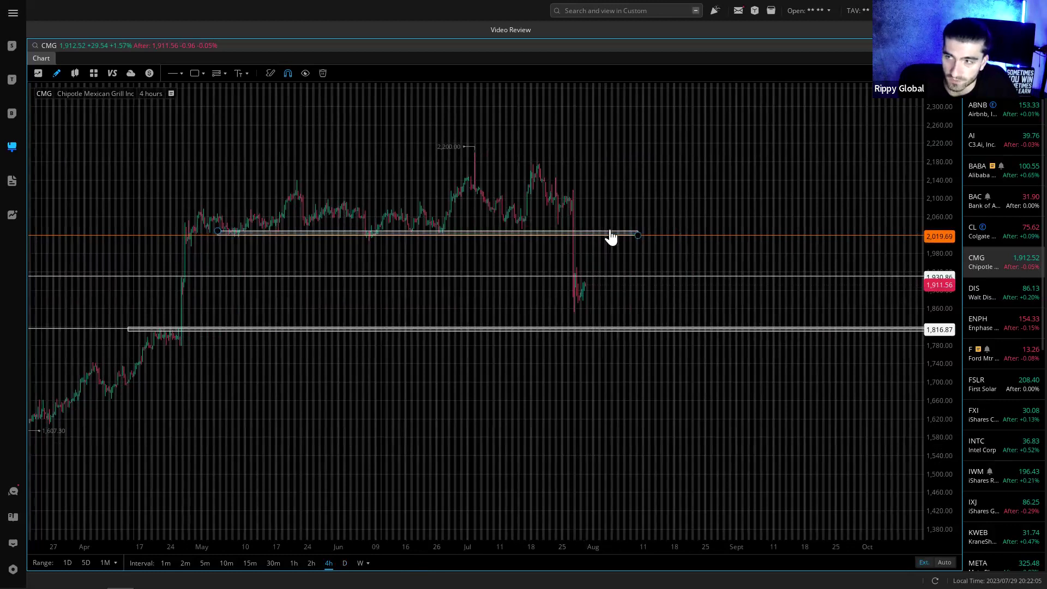
left_click_drag(935, 273, 922, 146)
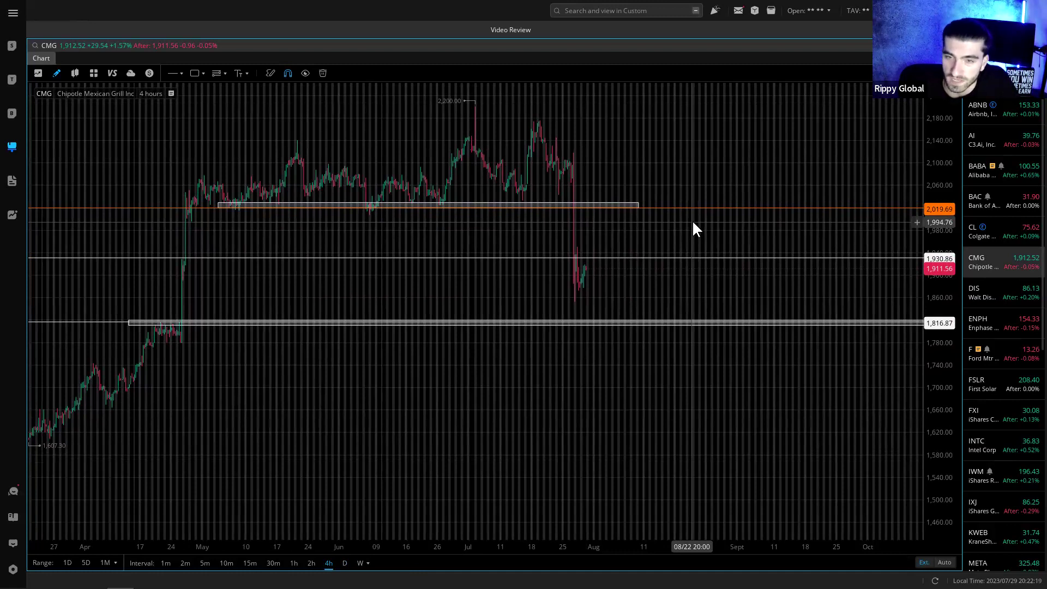
left_click(674, 328)
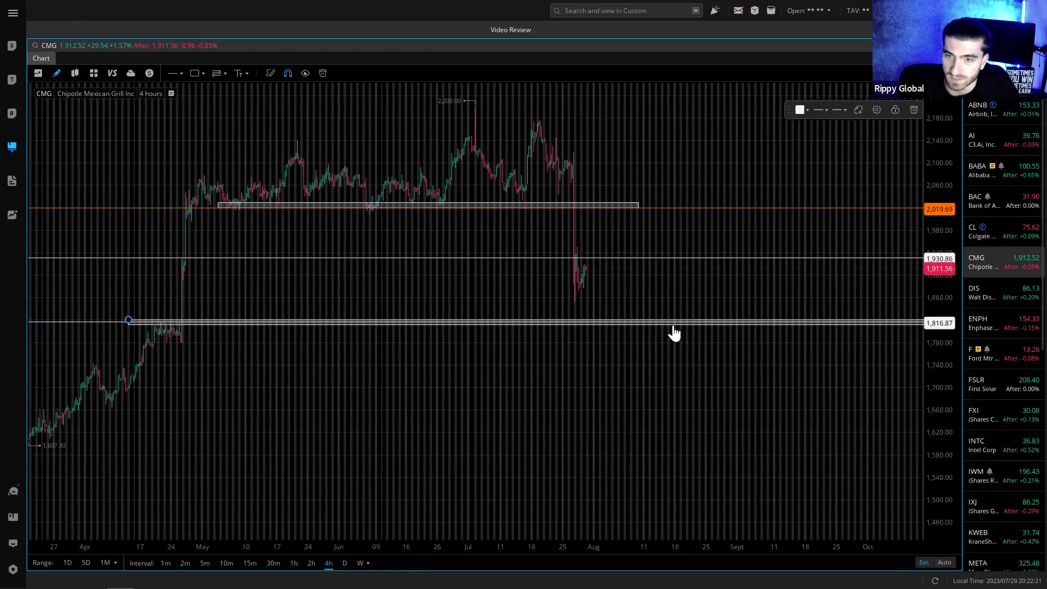
left_click(915, 110)
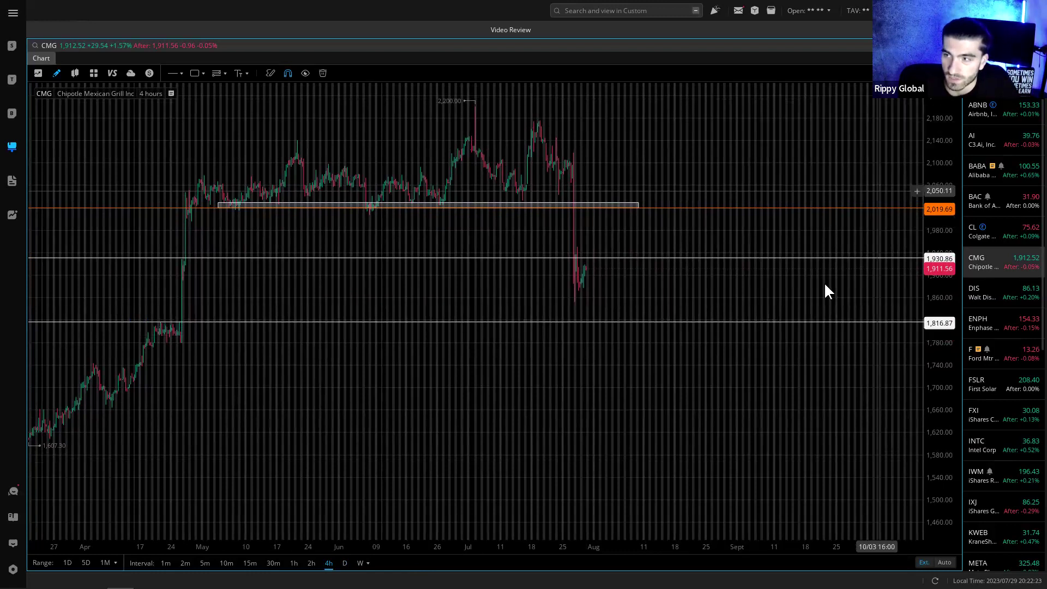
- Colour CMG's 1,816.87 horizontal line blue
left_click(661, 324)
left_click(800, 109)
left_click(819, 167)
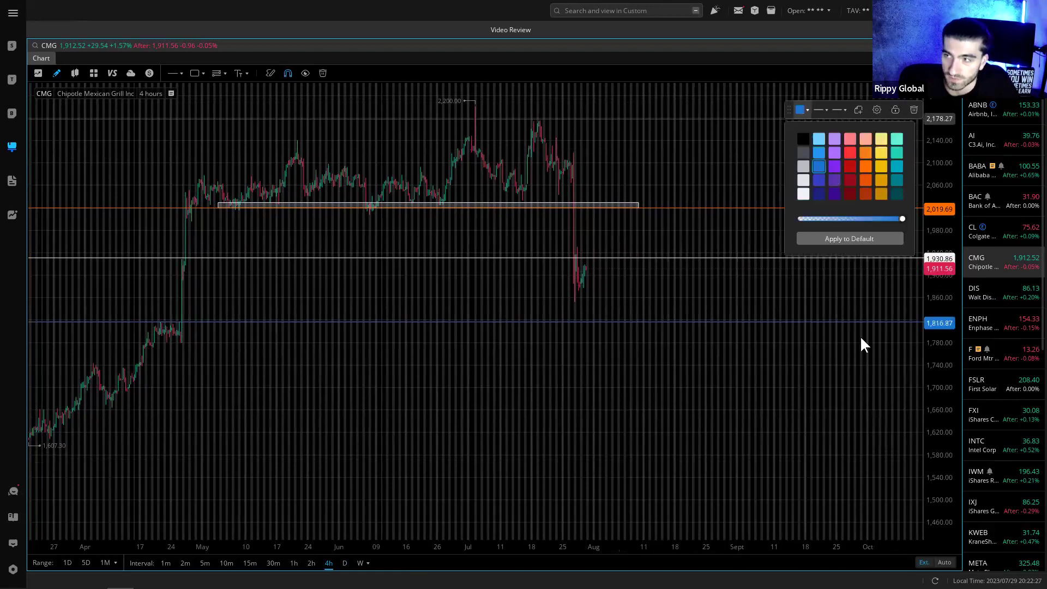
left_click(874, 411)
- Open the DIS 4-hour chart and raise the orange line above the late-July highs to 88.03
key("Down")
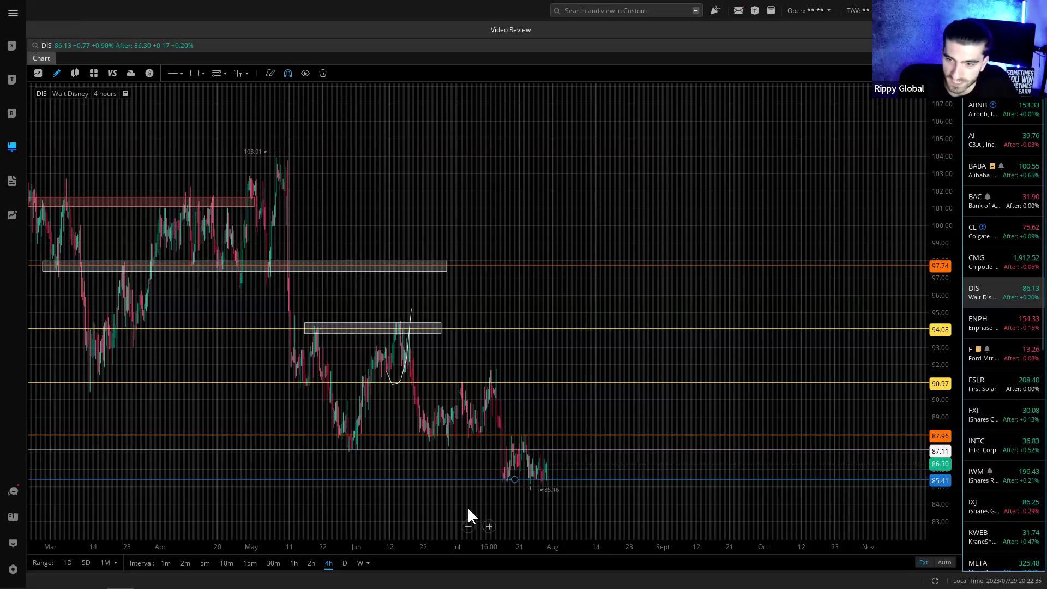
scroll(466, 506, "up", 4)
scroll(584, 522, "up", 5)
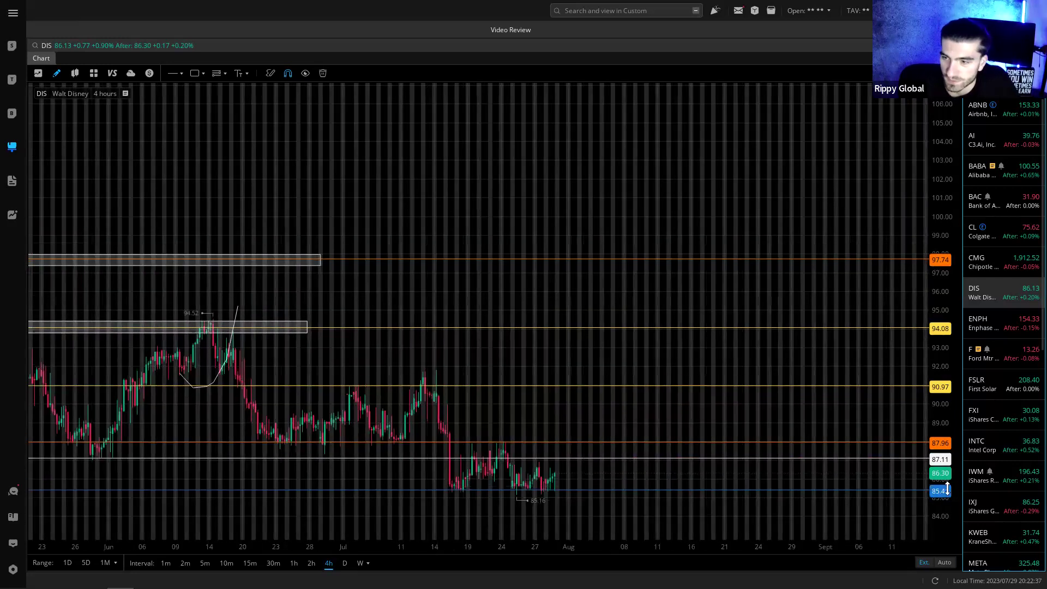
left_click_drag(947, 489, 944, 457)
left_click_drag(686, 437, 687, 390)
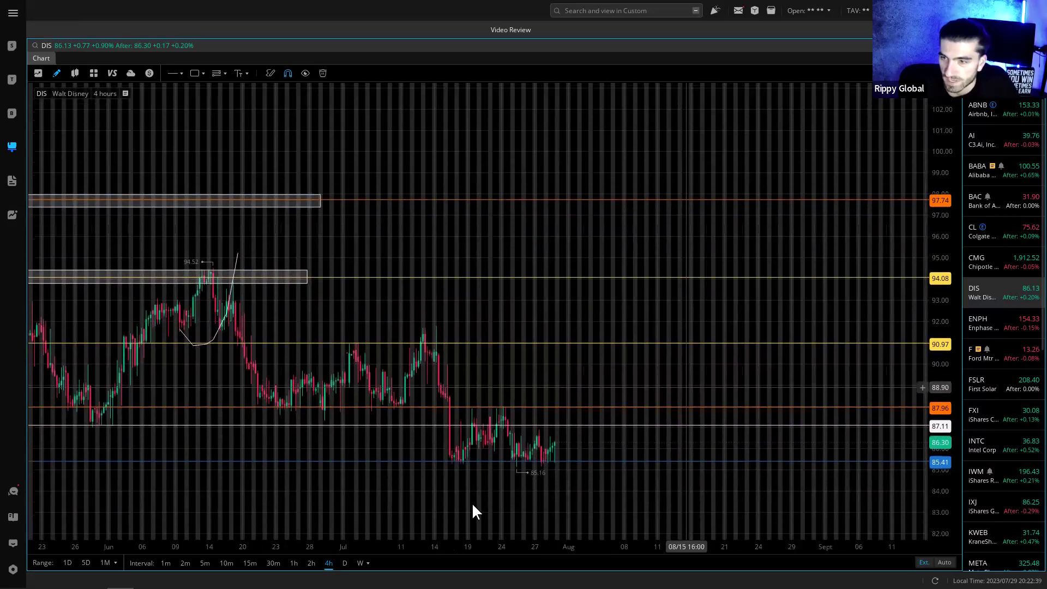
scroll(571, 473, "up", 1)
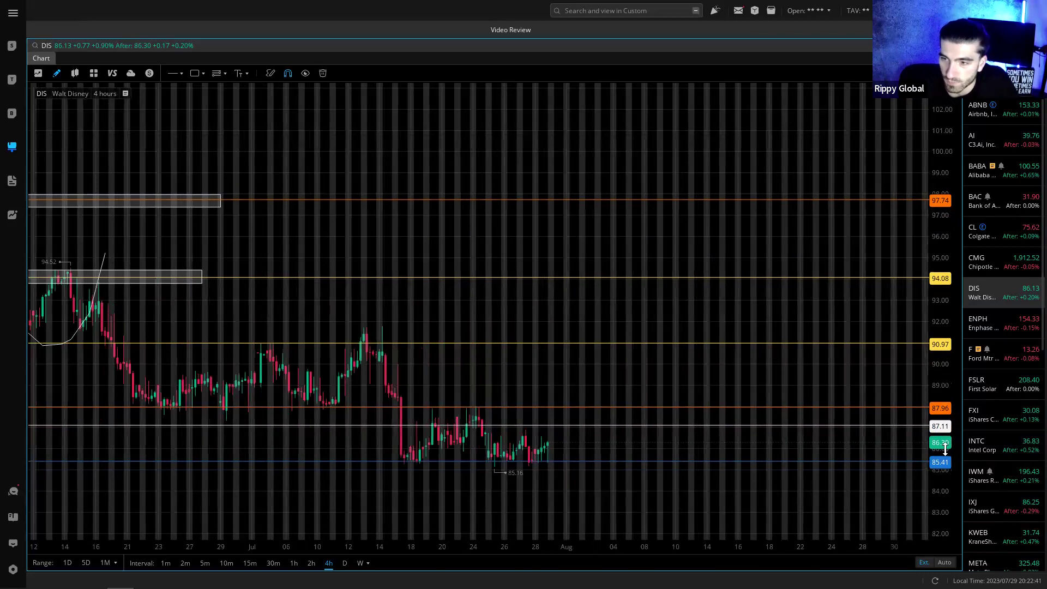
left_click_drag(944, 450, 943, 415)
left_click_drag(623, 389, 624, 368)
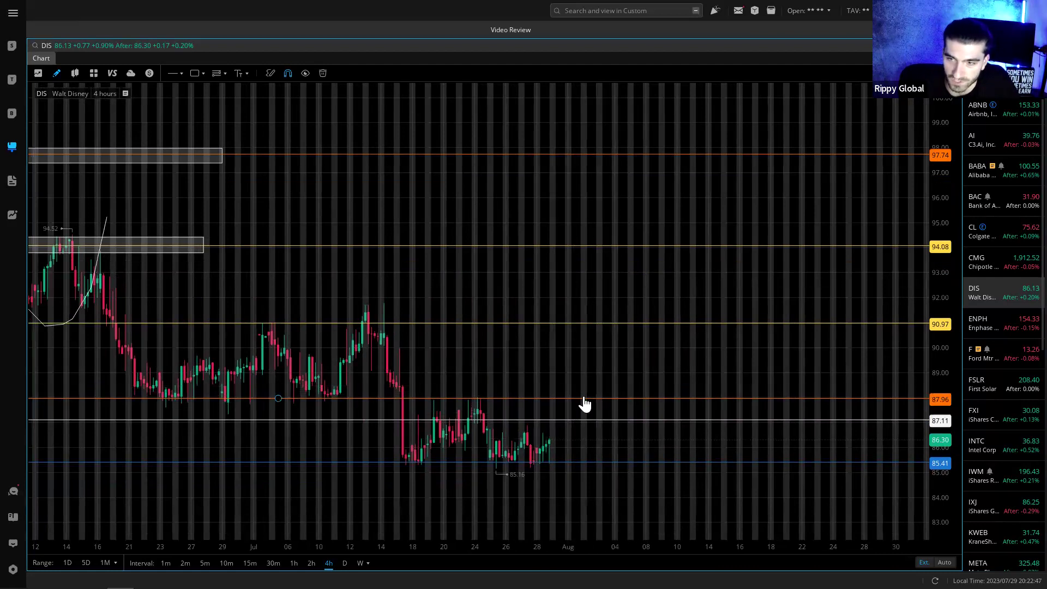
left_click_drag(584, 405, 586, 403)
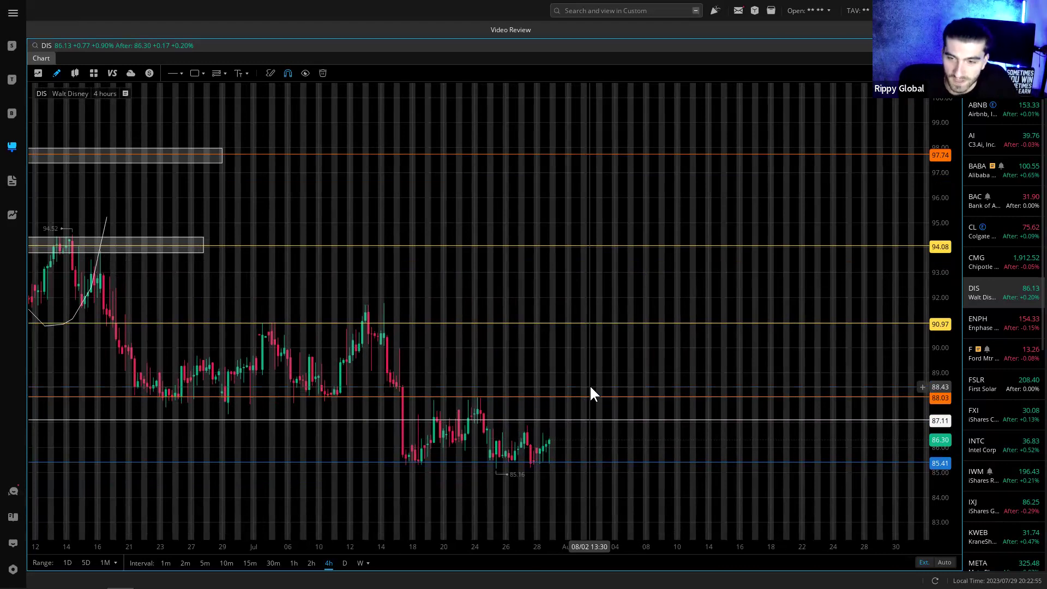
- Examine DIS on the daily and weekly intervals for older lows, back to 2020, below the current price lines
scroll(445, 434, "down", 6)
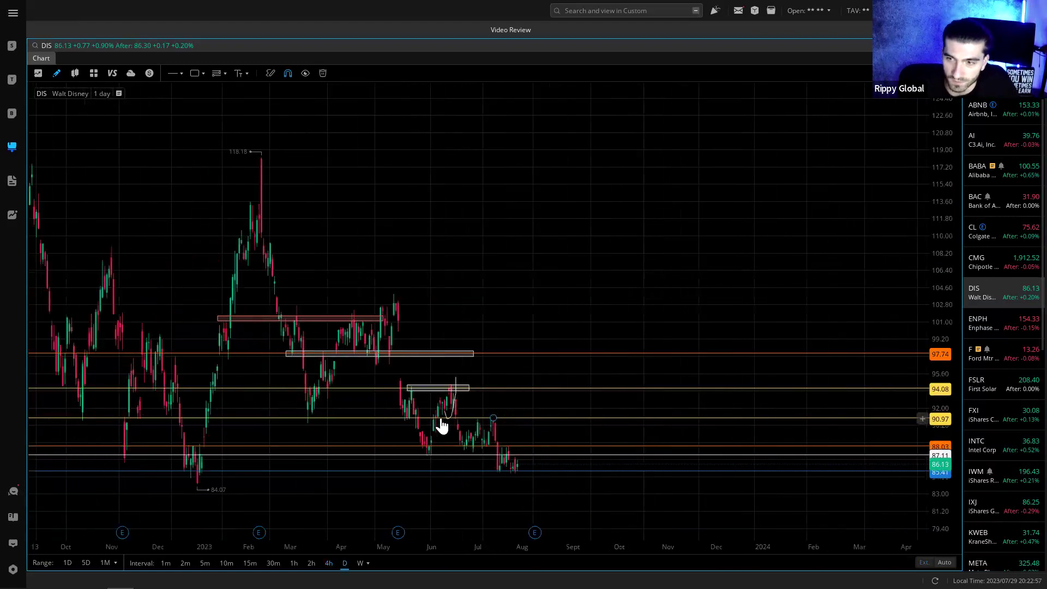
scroll(521, 472, "down", 1)
left_click_drag(458, 450, 765, 453)
scroll(562, 472, "left", 5)
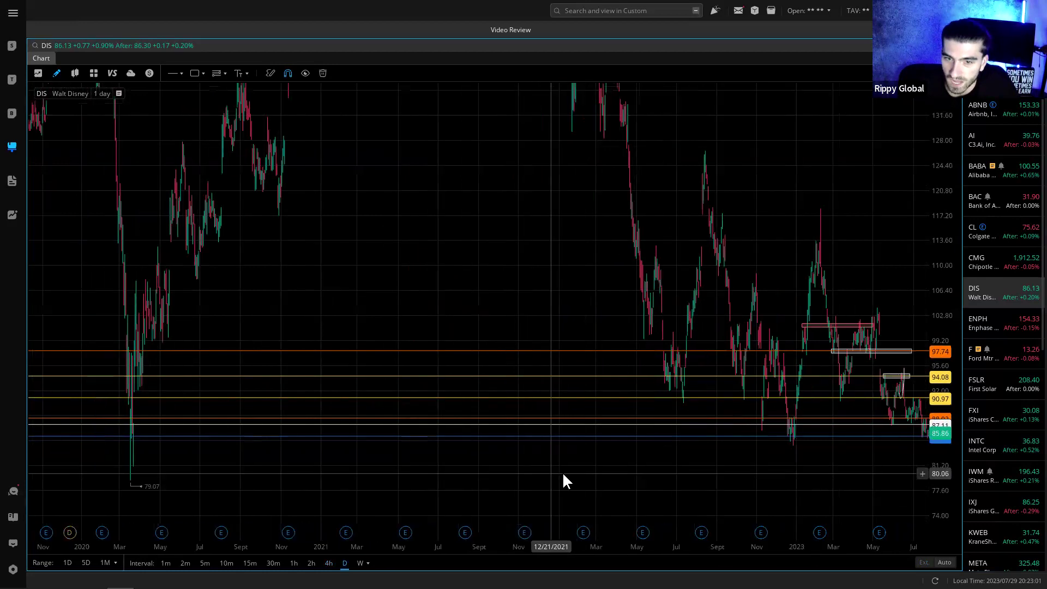
left_click(359, 563)
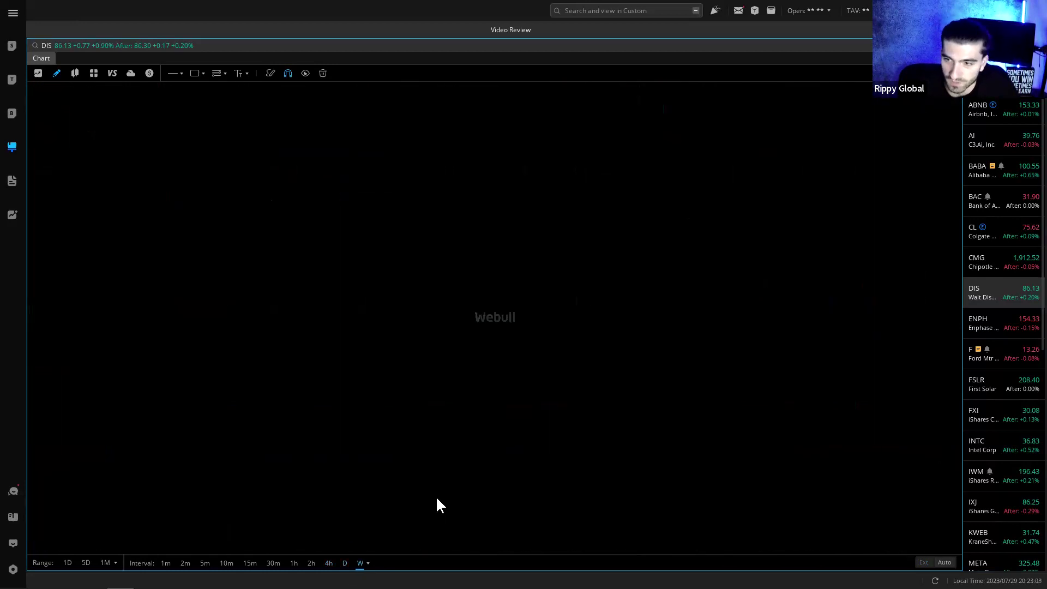
scroll(579, 425, "up", 6)
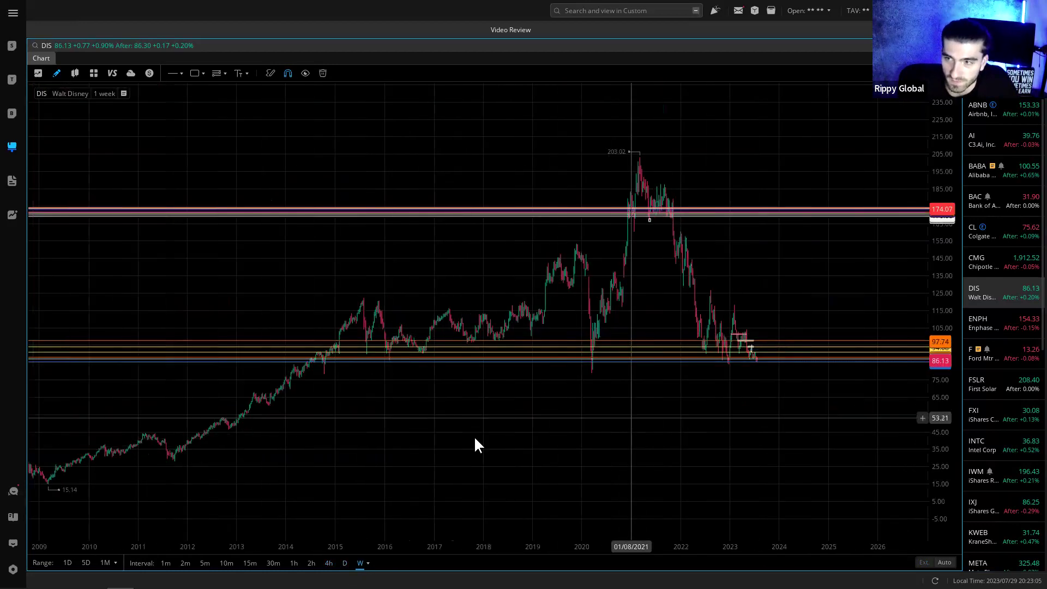
left_click_drag(597, 437, 500, 438)
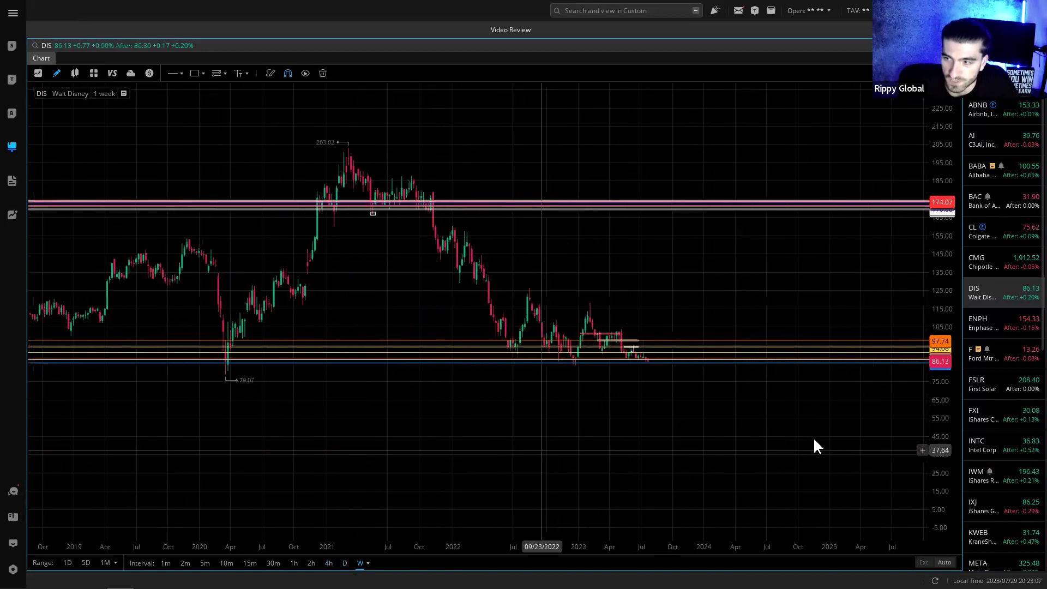
left_click_drag(947, 472, 939, 272)
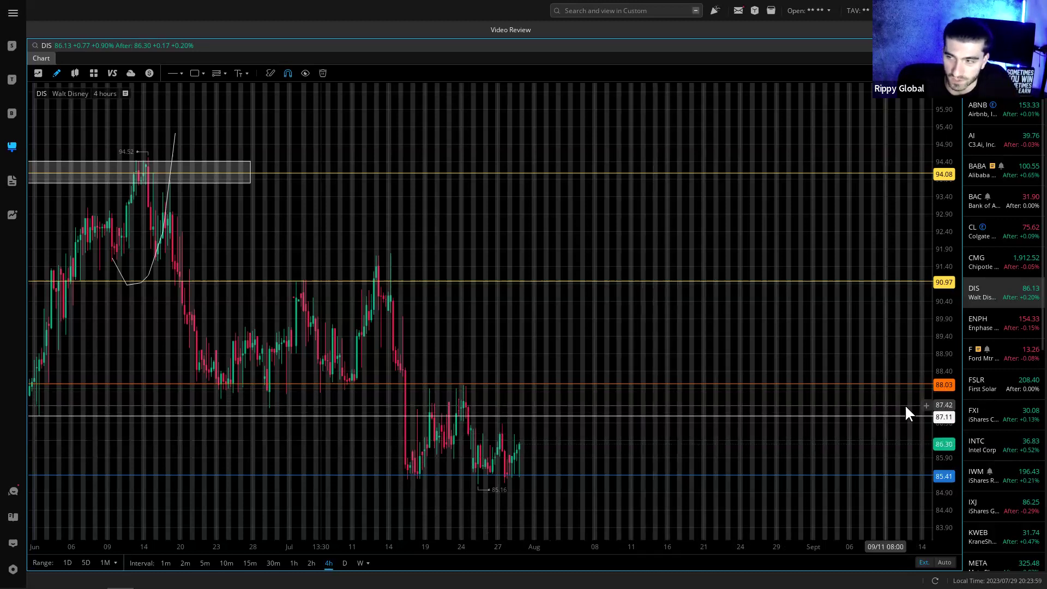
- On ENPH's daily chart, lower the red line to 156.31 and delete the short rising trendline from the May 2023 lows
left_click(1021, 325)
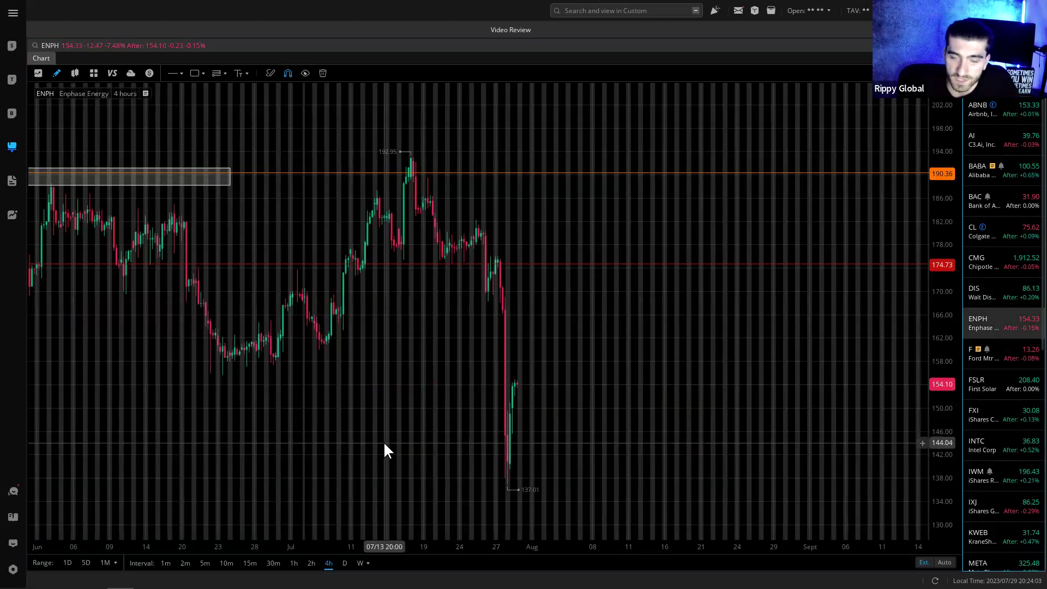
left_click(345, 563)
scroll(385, 472, "down", 5)
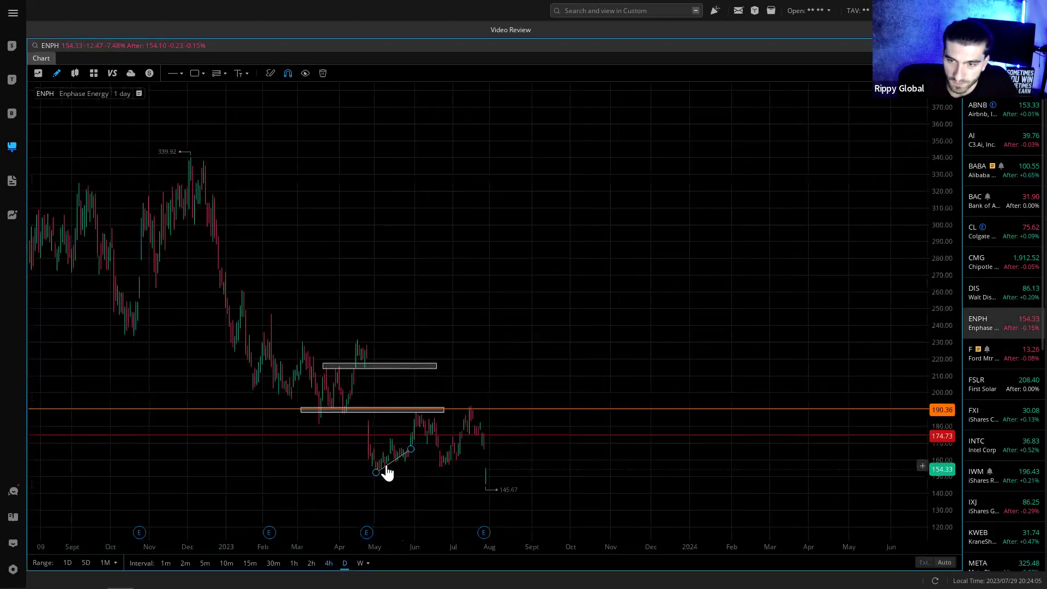
scroll(448, 459, "up", 3)
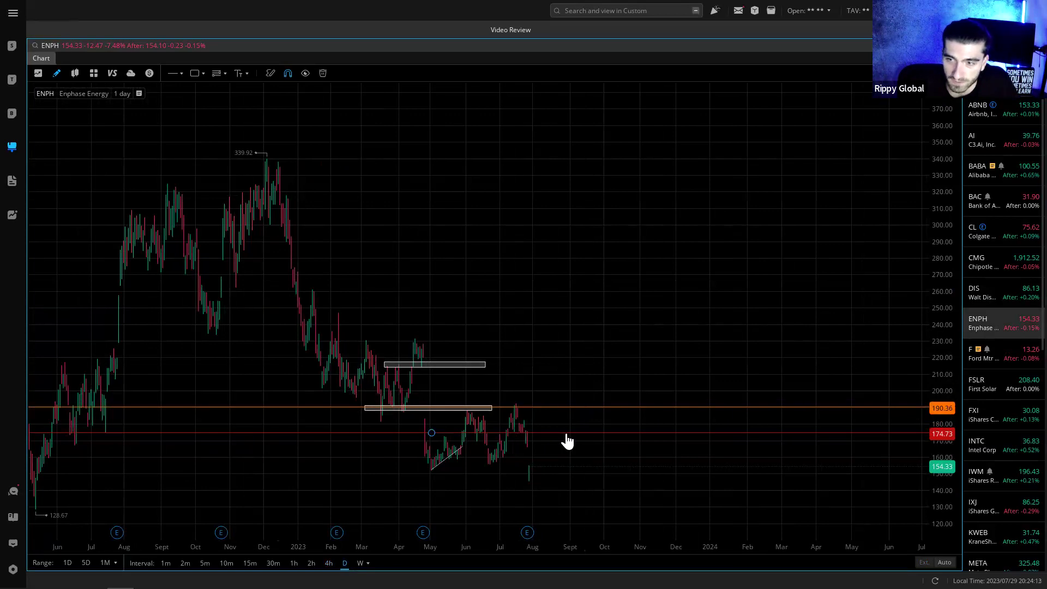
left_click_drag(566, 451, 563, 469)
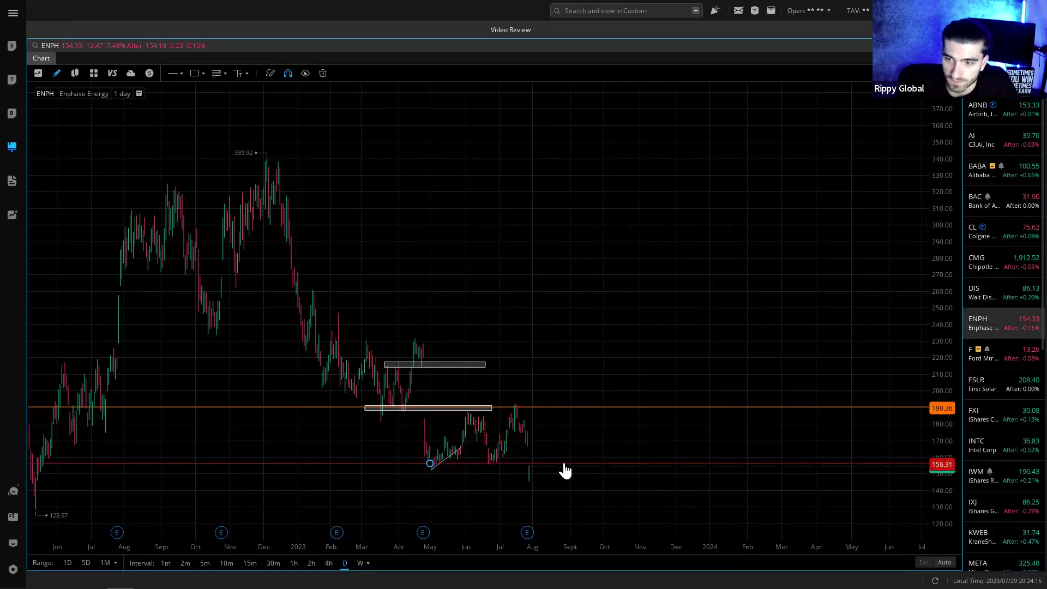
left_click(454, 462)
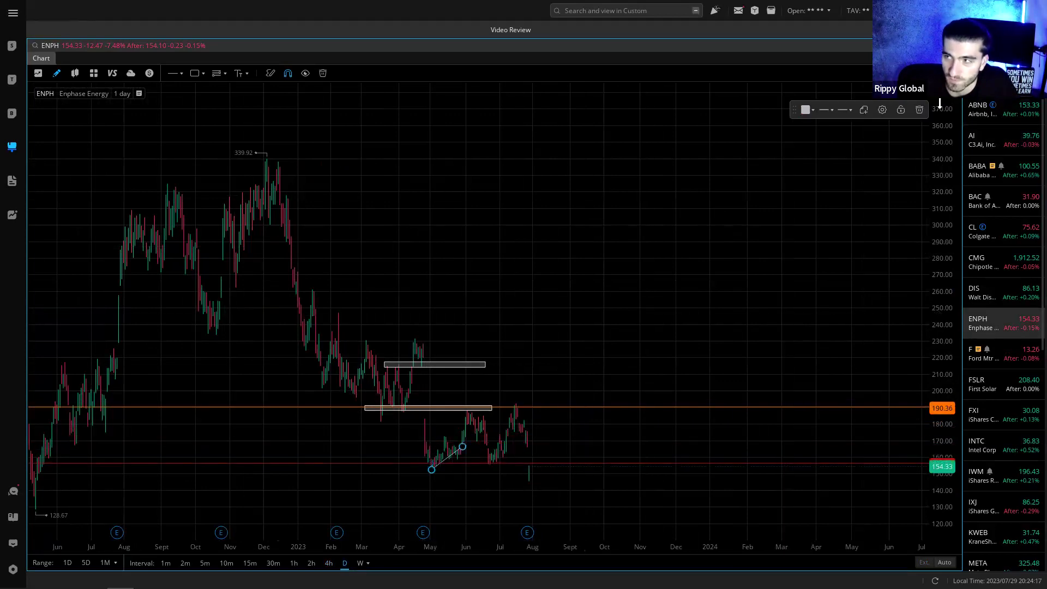
left_click(919, 109)
- Fit ENPH's red line to the May 2023 lows and earlier price history by lowering it to about 153
left_click_drag(204, 381, 414, 374)
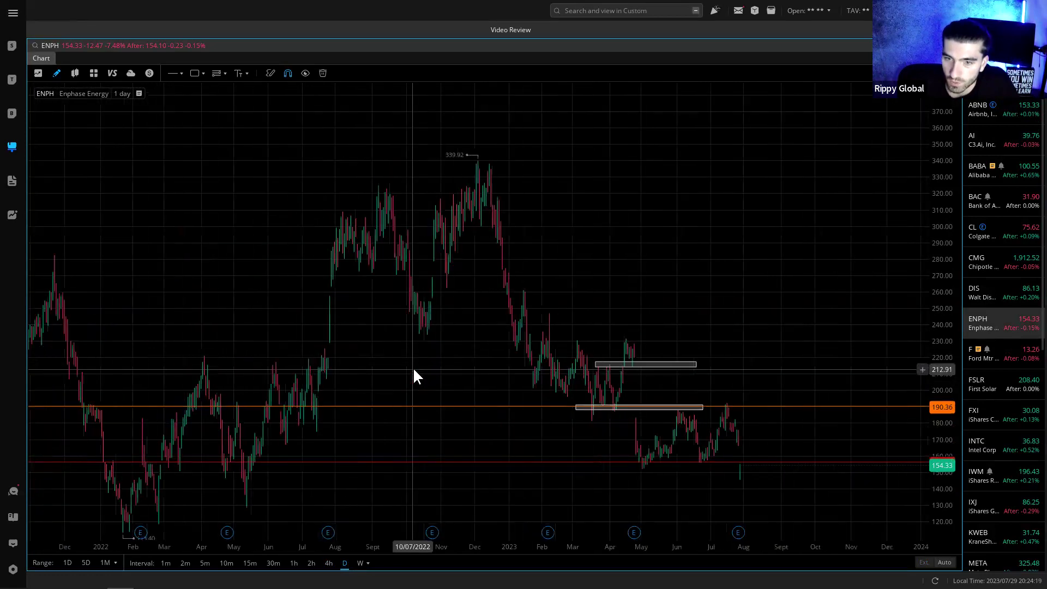
scroll(414, 374, "down", 2)
left_click_drag(441, 491, 495, 444)
scroll(503, 424, "down", 3)
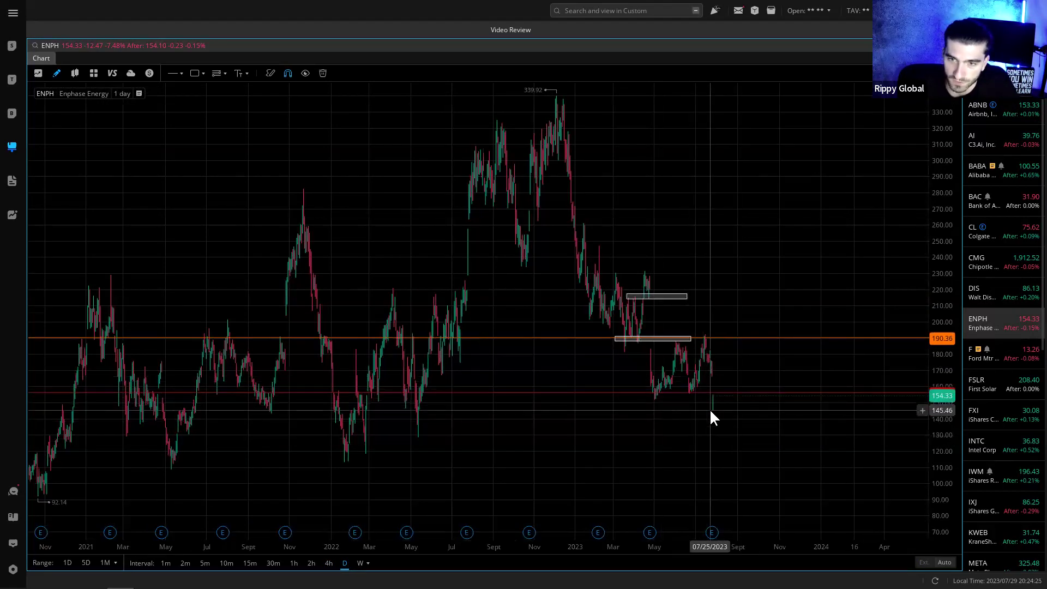
left_click_drag(498, 393, 498, 397)
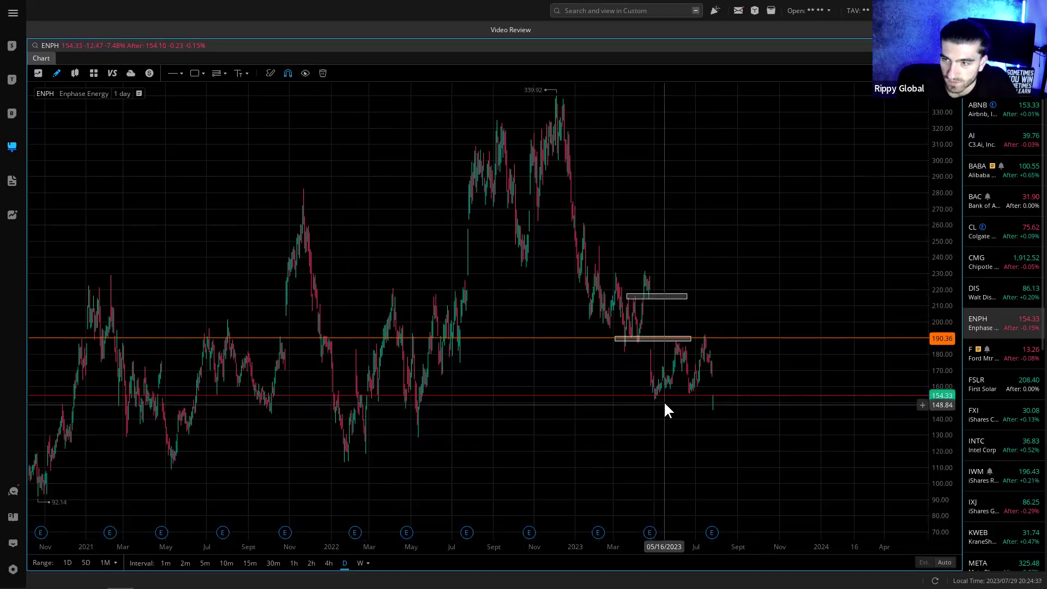
left_click_drag(665, 401, 663, 404)
left_click(662, 423)
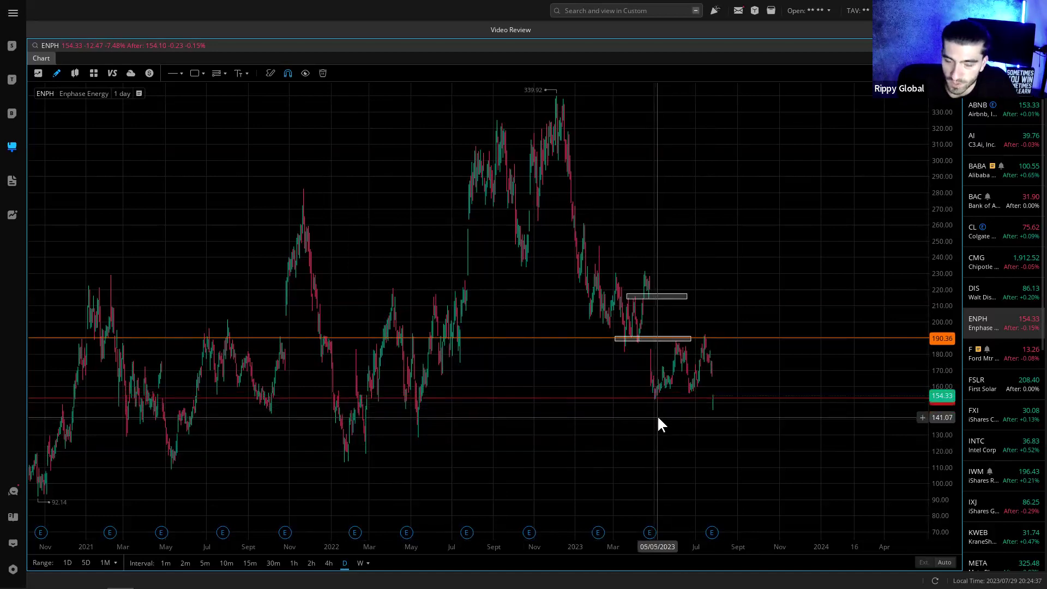
- Mark earlier price reactions along ENPH's red line with a small movable rectangle on the daily chart, and delete it
left_click(195, 73)
left_click(210, 388)
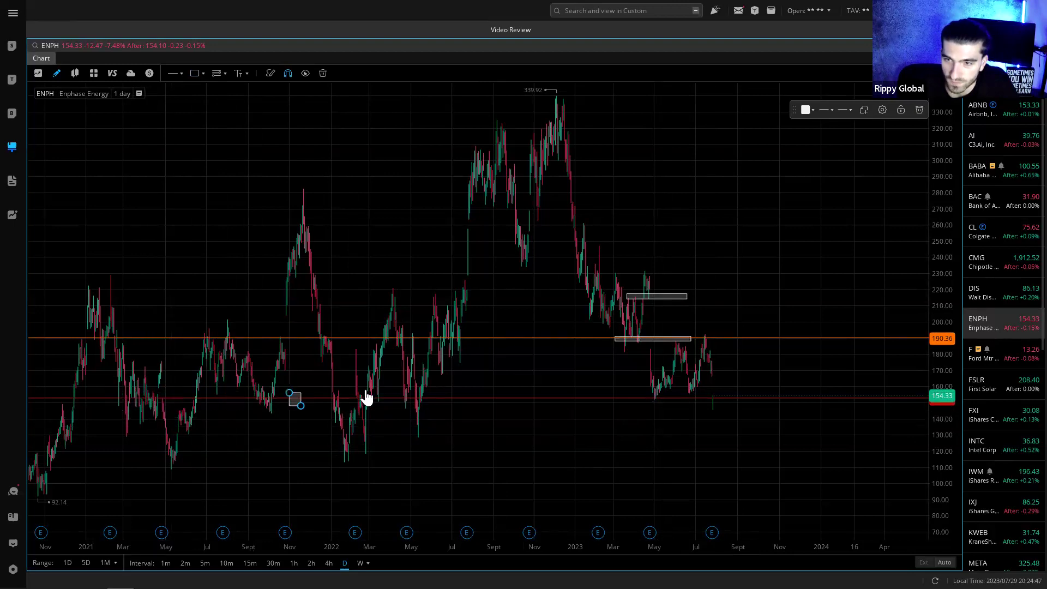
left_click(378, 411)
left_click_drag(375, 394, 409, 398)
left_click_drag(456, 425, 460, 433)
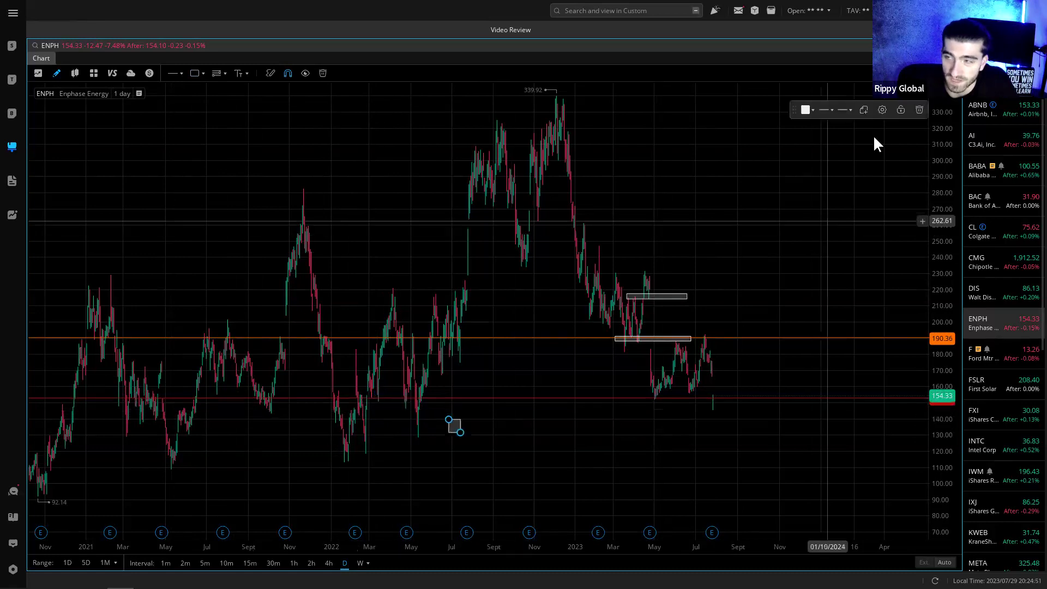
key("Delete")
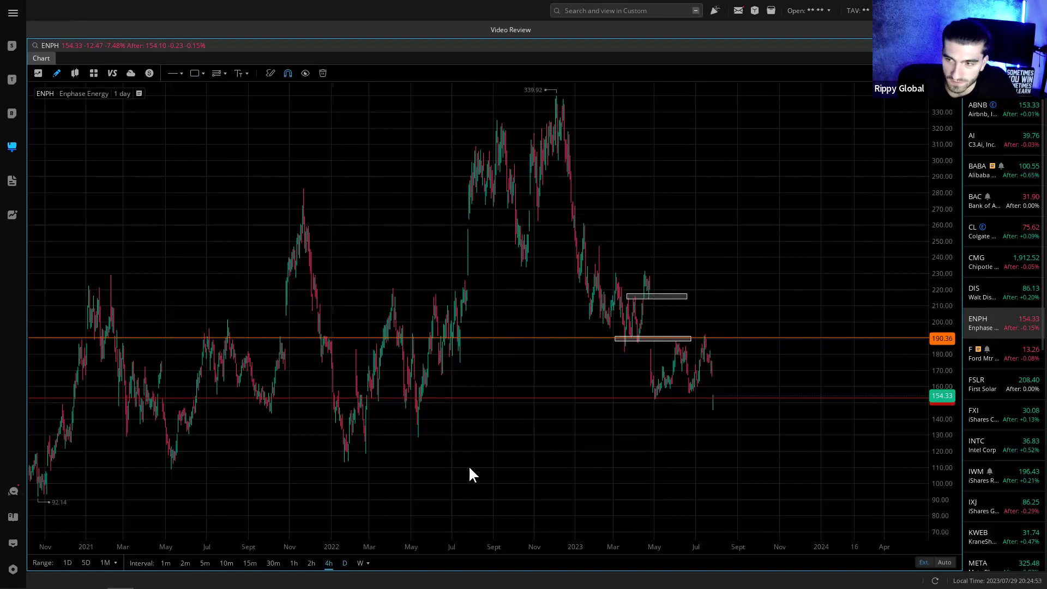
- On ENPH's 4-hour chart, draw a rectangle along the lows from early May to mid-July just above the red line, and delete it
scroll(708, 460, "up", 3)
left_click_drag(946, 450, 944, 349)
left_click_drag(830, 454, 806, 346)
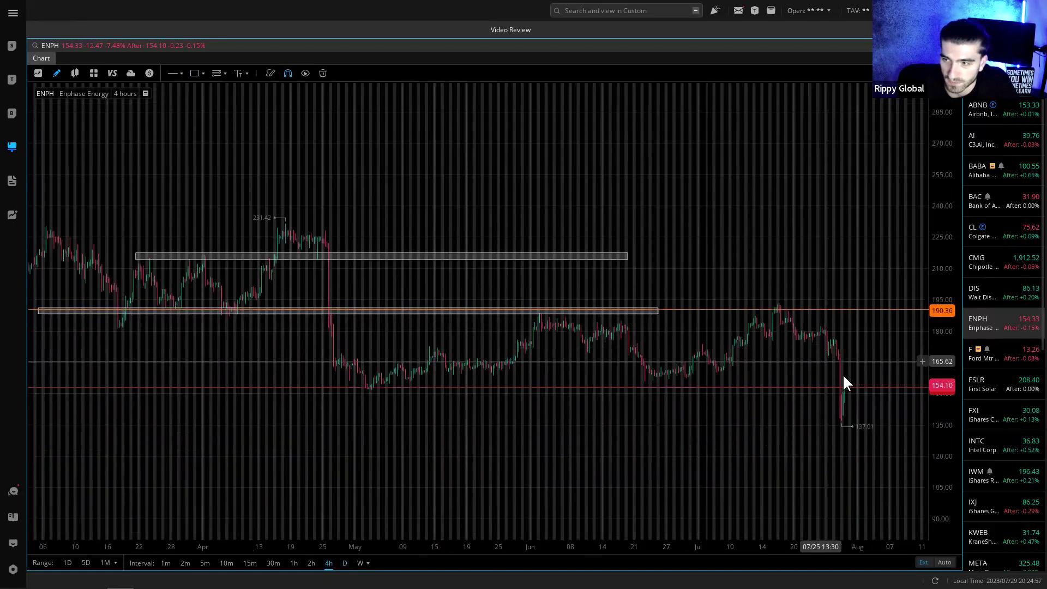
left_click(196, 73)
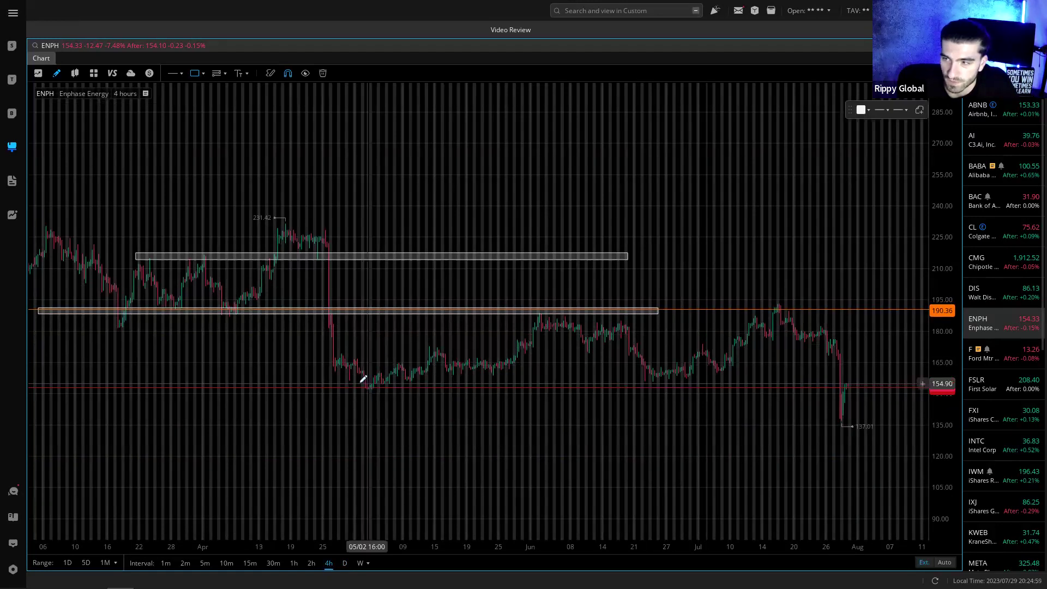
left_click(357, 380)
left_click(762, 387)
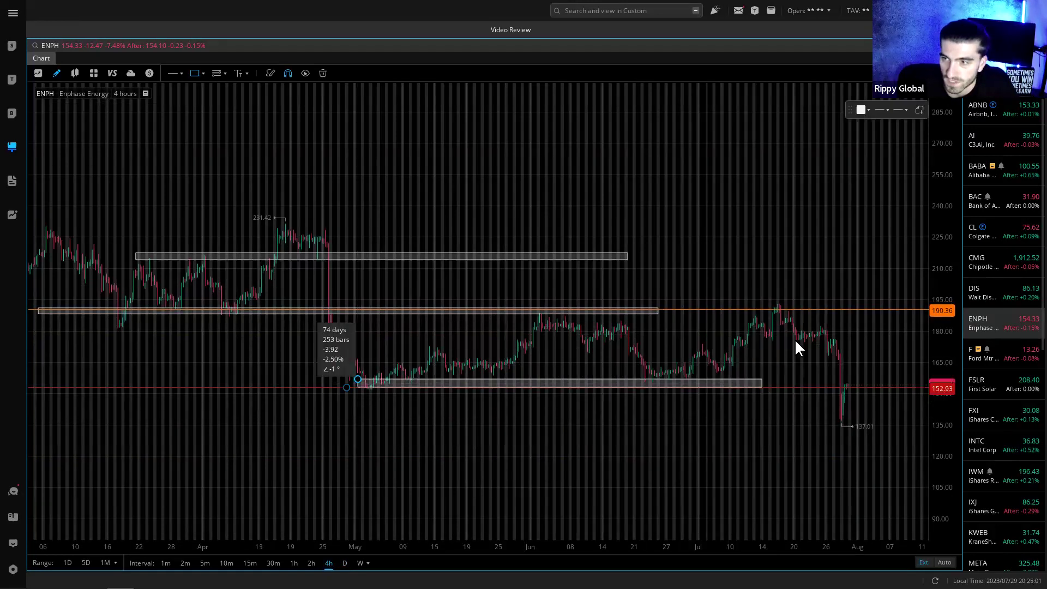
left_click(918, 110)
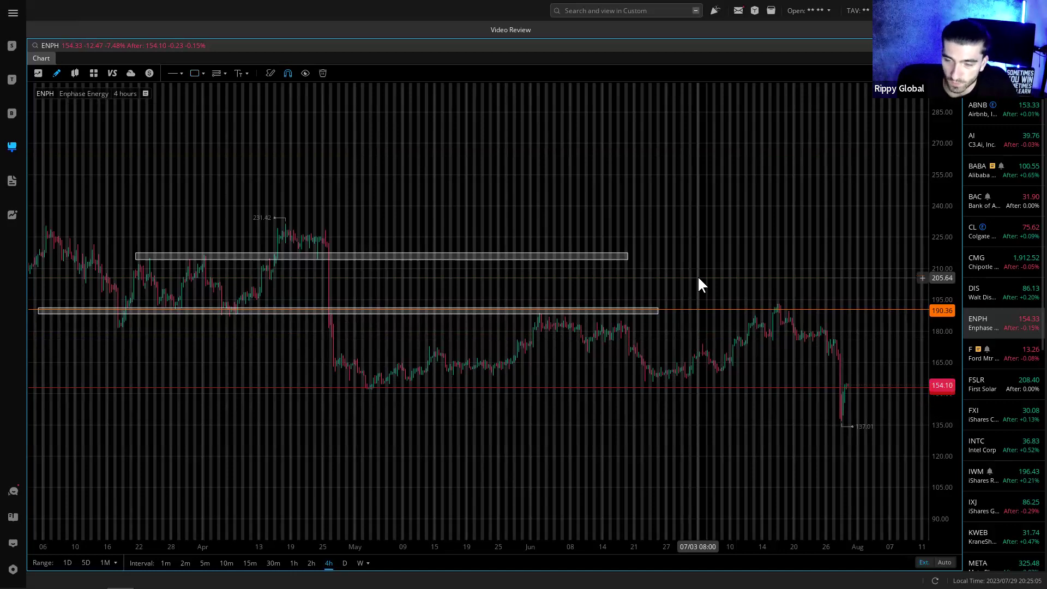
- Delete the upper white rectangle at about 215 on ENPH's 4-hour chart
left_click_drag(815, 443, 543, 437)
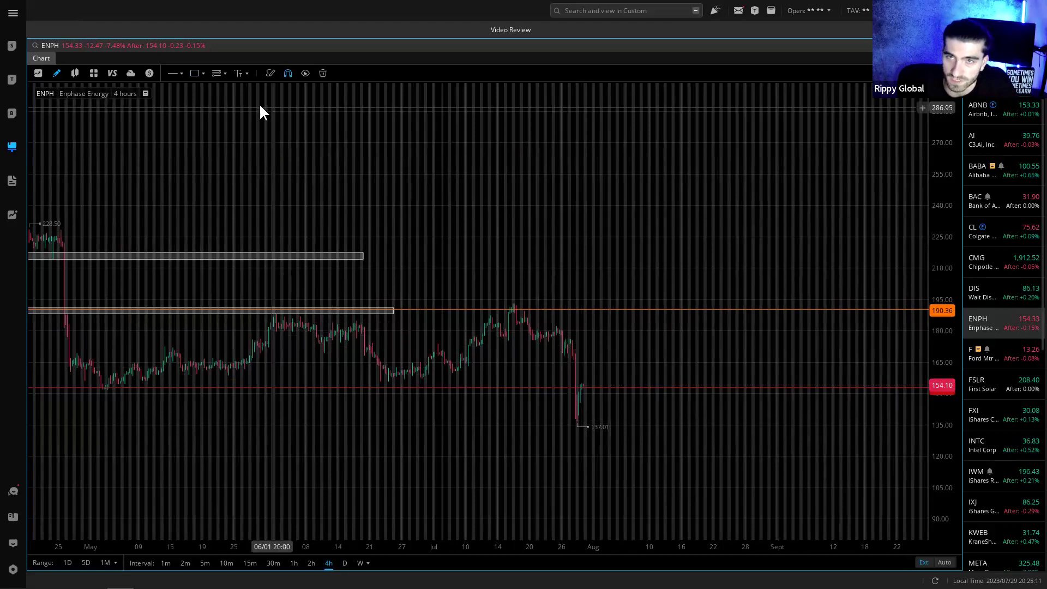
left_click(335, 258)
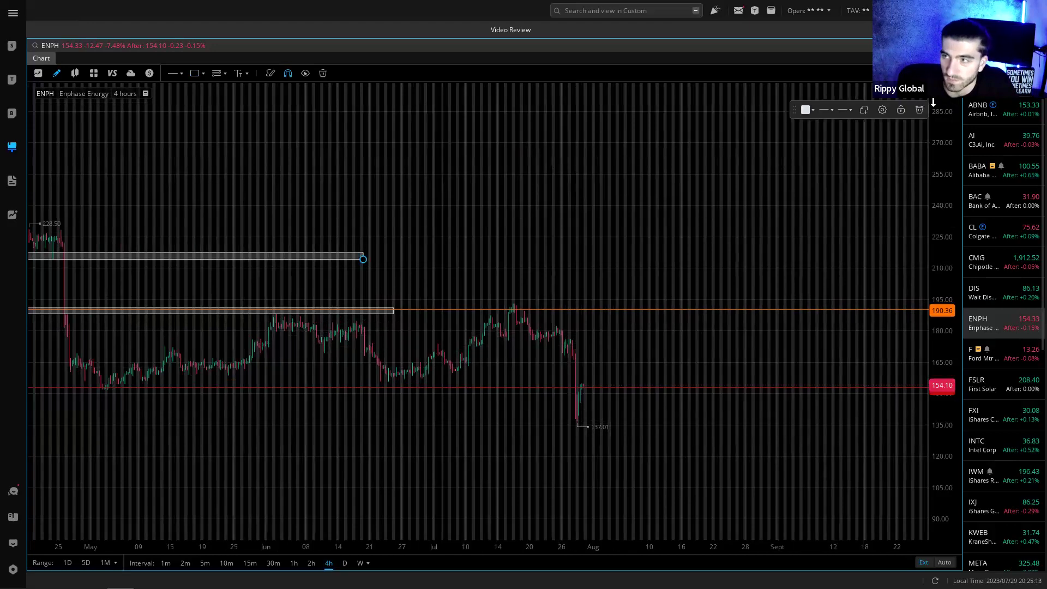
left_click(919, 111)
- Add a horizontal line at 136.95 by ENPH's late-July low and colour it blue
left_click(174, 73)
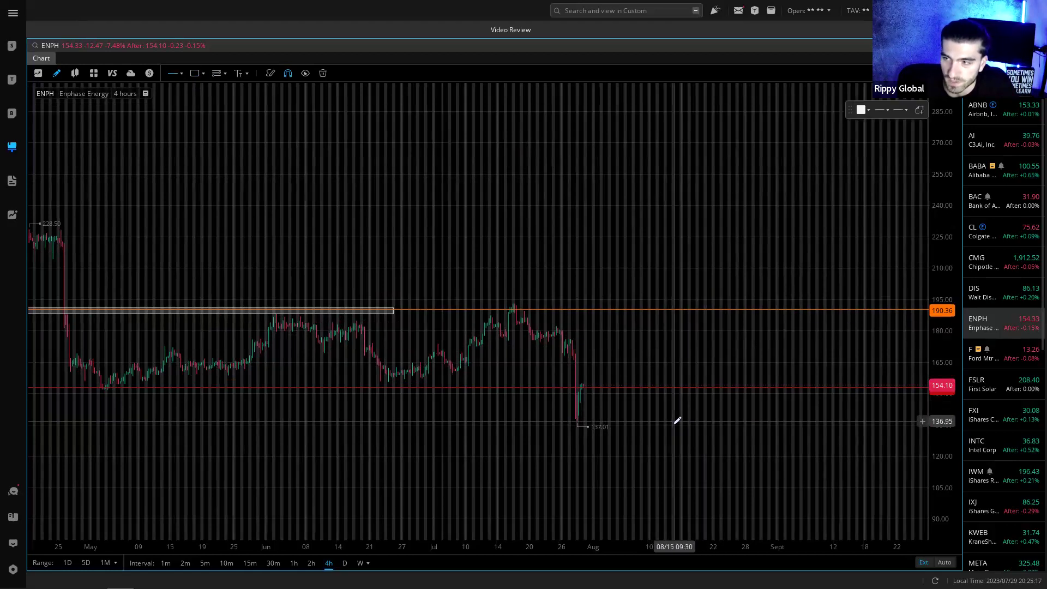
left_click(674, 421)
left_click(812, 110)
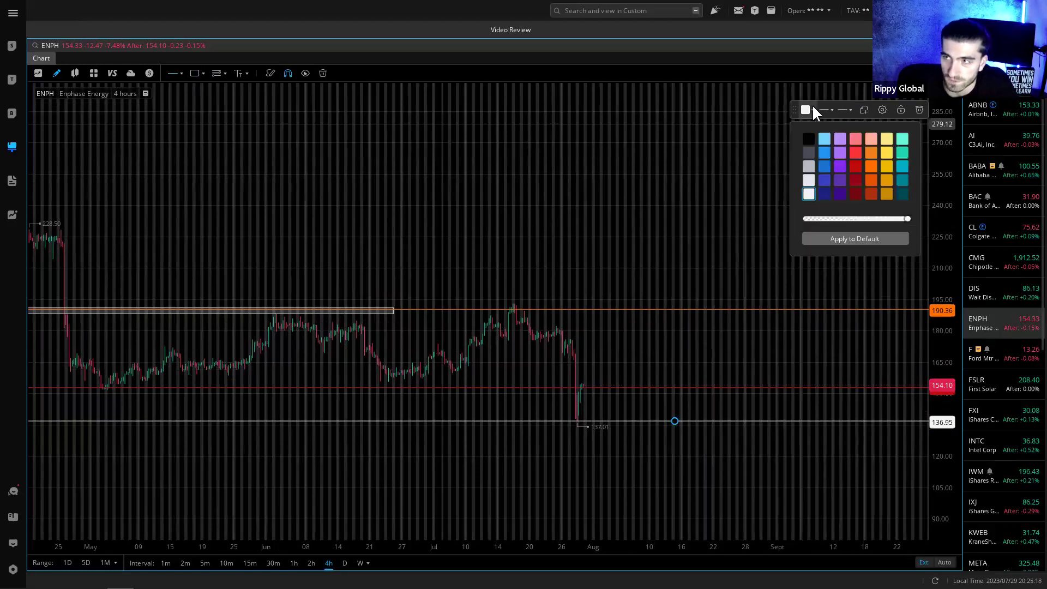
left_click(824, 167)
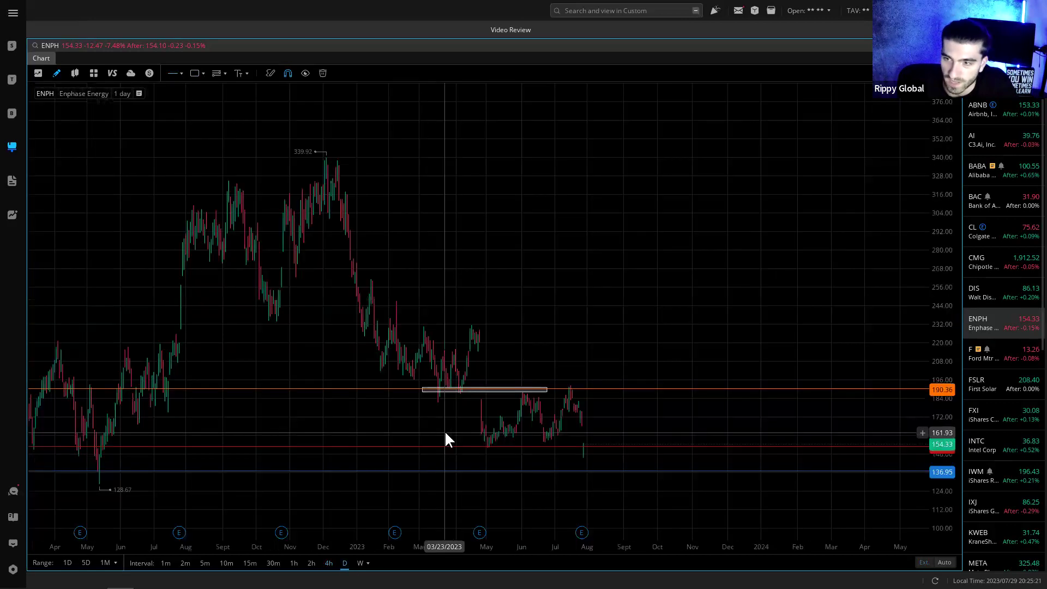
- Examine ENPH's auto-scaled daily price history back to late 2020 around the new blue line
scroll(443, 430, "down", 3)
left_click_drag(254, 500, 607, 489)
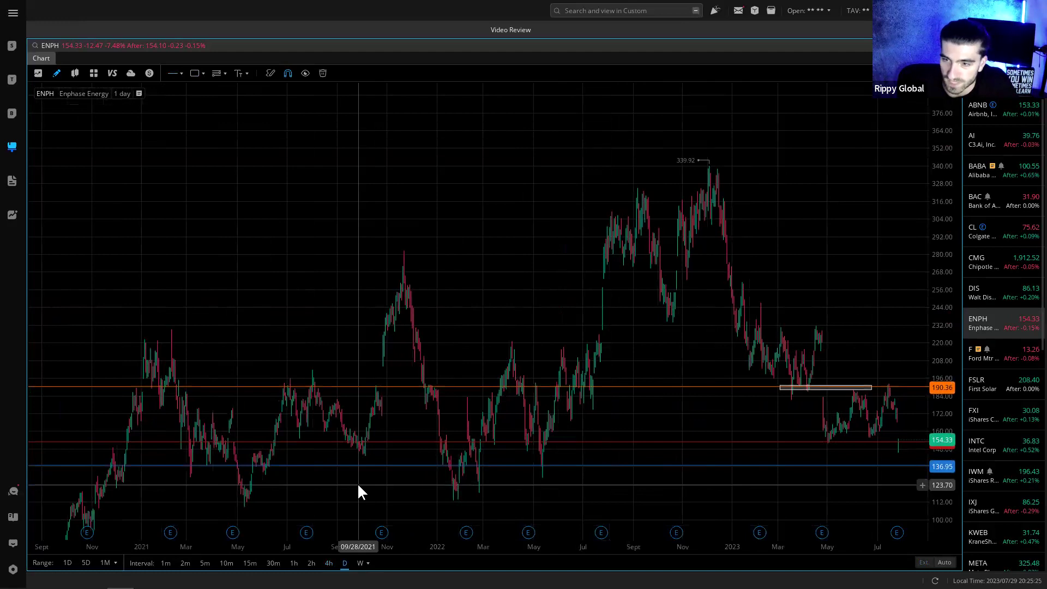
scroll(358, 490, "up", 3)
left_click(943, 562)
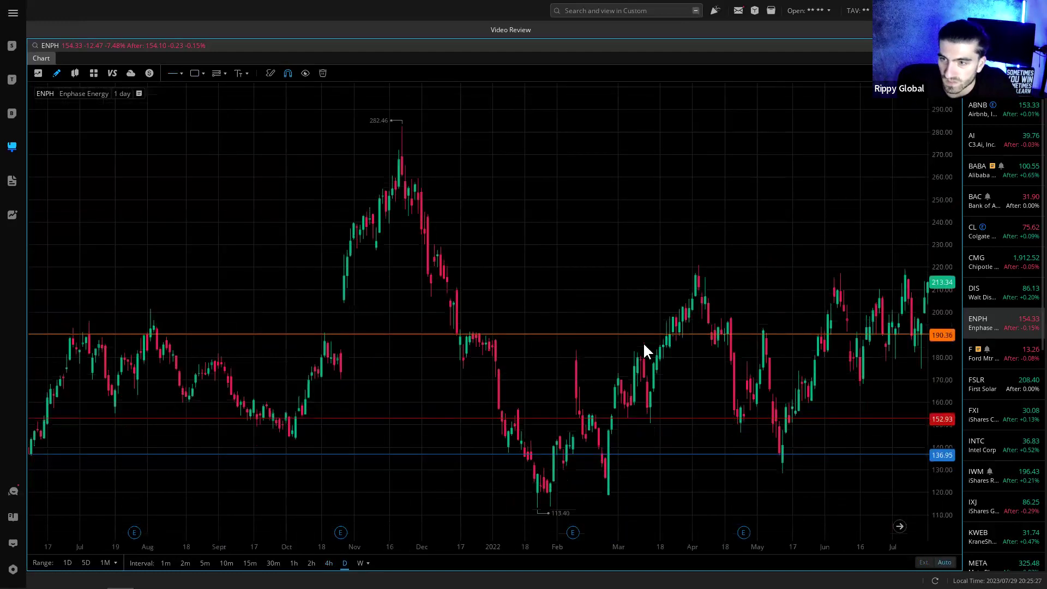
scroll(568, 270, "right", 2)
scroll(572, 273, "left", 10)
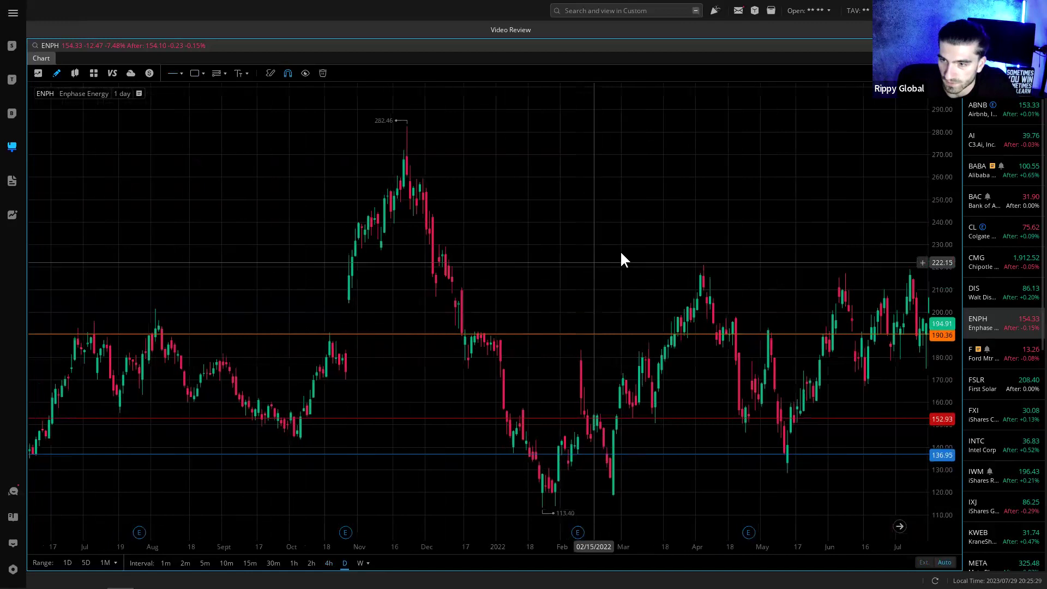
scroll(609, 240, "left", 8)
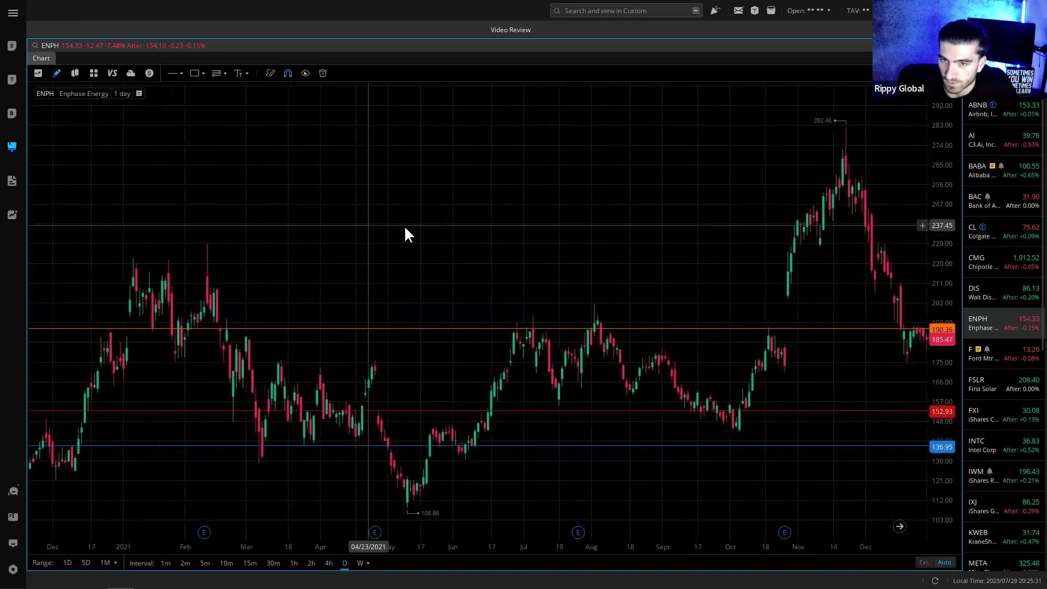
- Mark the late 2020 to mid-2021 price reactions at ENPH's blue line with a small movable rectangle, and delete it
left_click(196, 76)
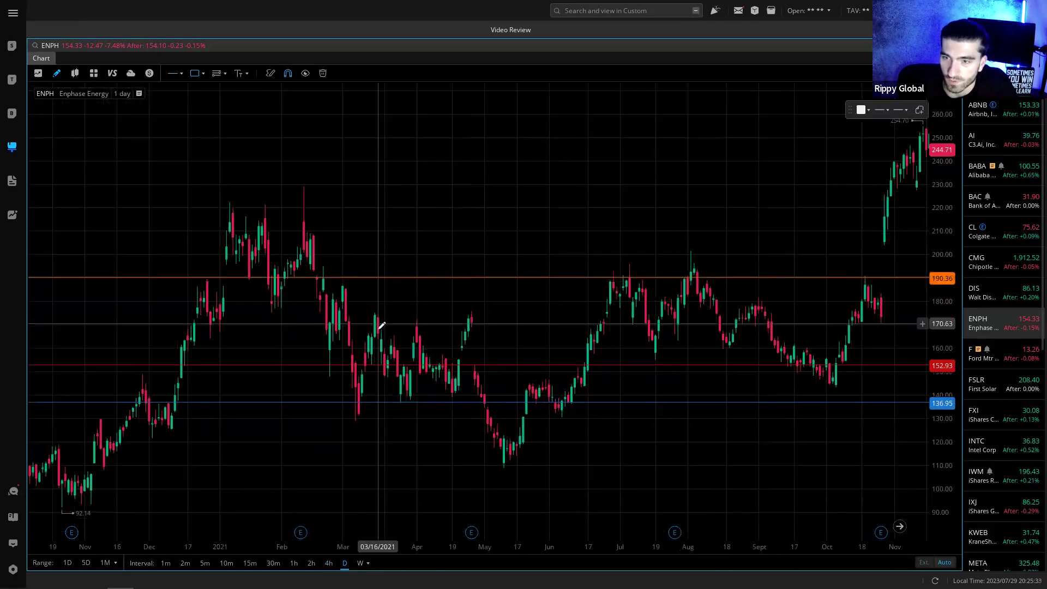
left_click(395, 392)
left_click(429, 408)
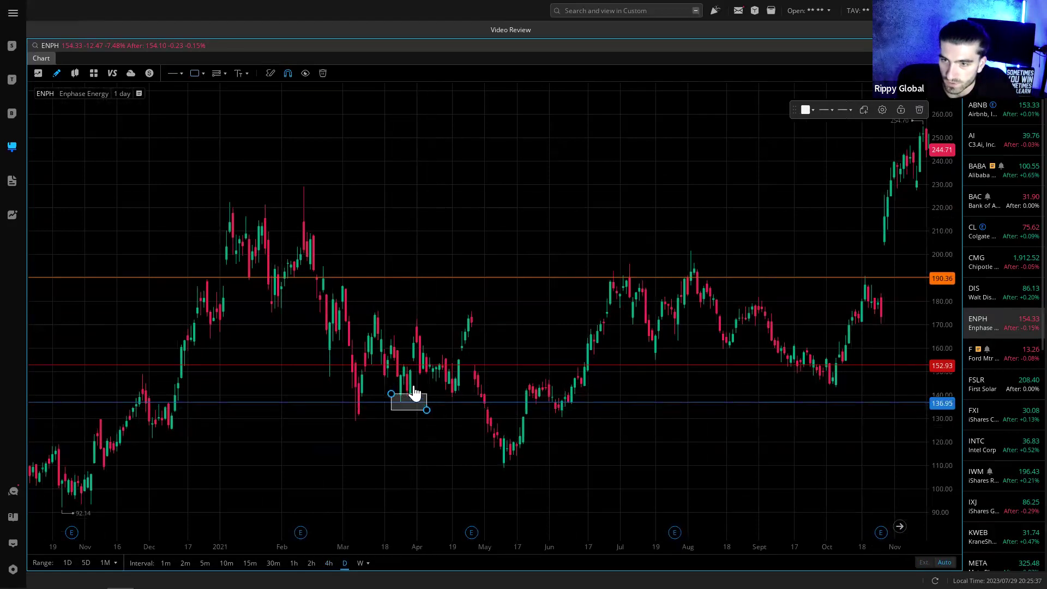
left_click_drag(409, 400, 547, 412)
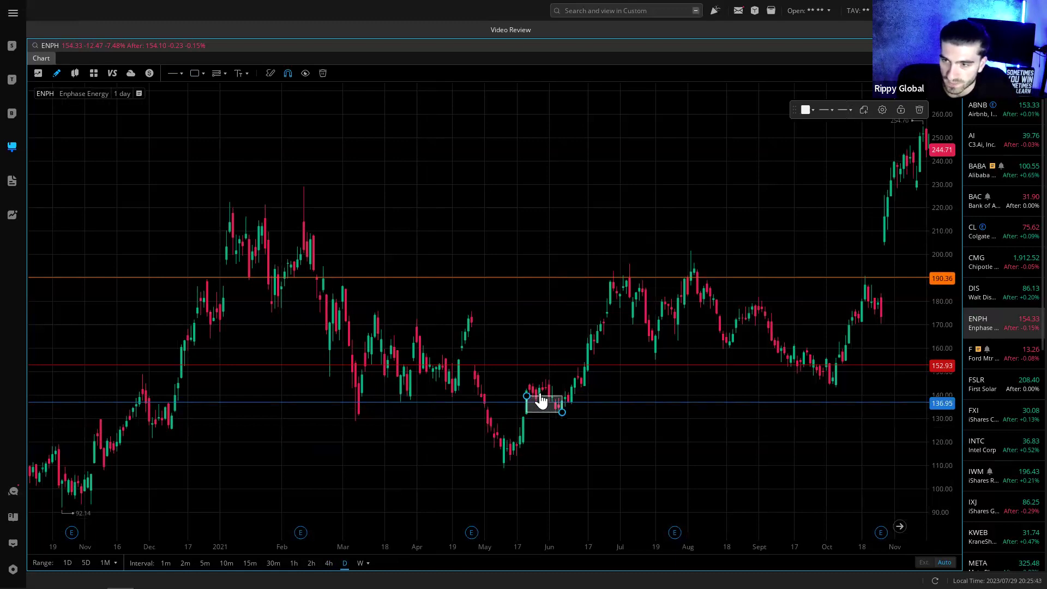
mouse_move(467, 413)
left_mouse_down()
mouse_move(401, 399)
mouse_move(533, 402)
mouse_move(236, 422)
left_mouse_up()
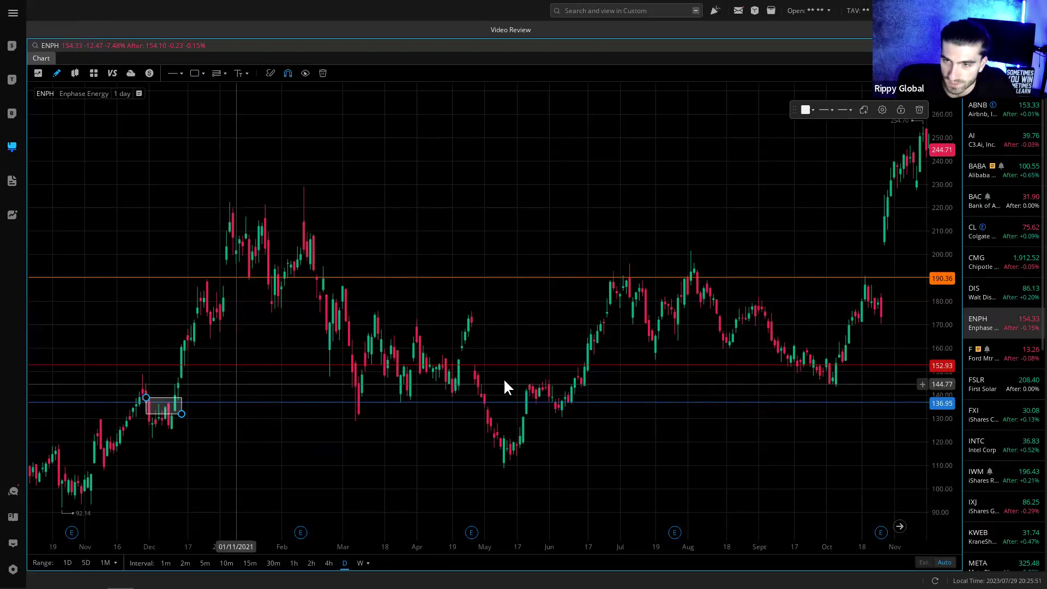
left_click(919, 110)
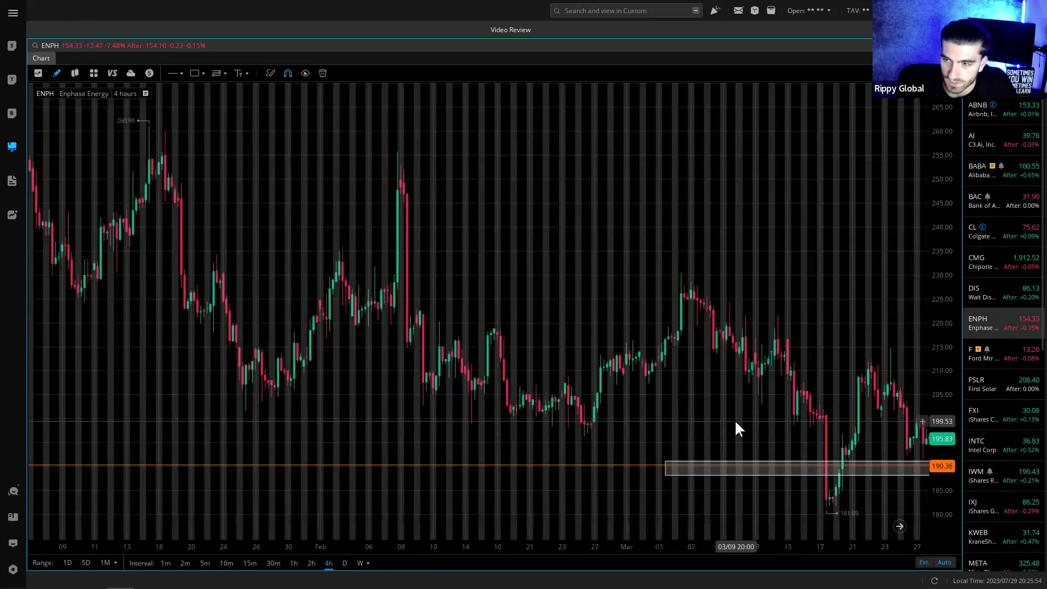
- Return to ENPH's latest 4-hour bars, draw a rectangle from 188.65 down to about 155 in the empty August area, and delete it
left_click_drag(735, 421, 283, 431)
scroll(555, 448, "down", 5)
left_click_drag(762, 436, 392, 409)
scroll(621, 453, "down", 3)
left_click_drag(807, 424, 338, 401)
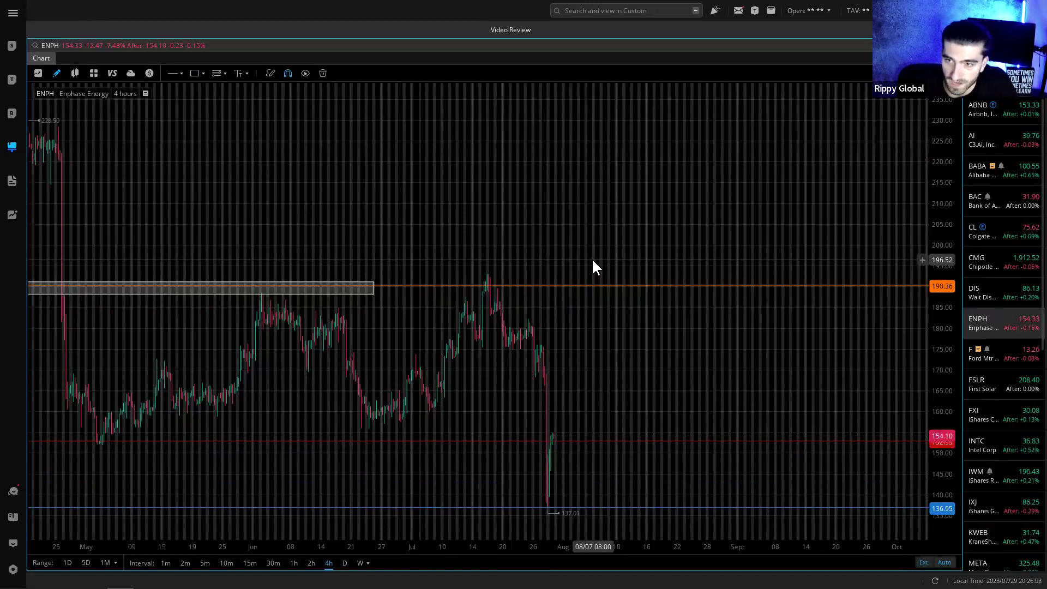
left_click(194, 73)
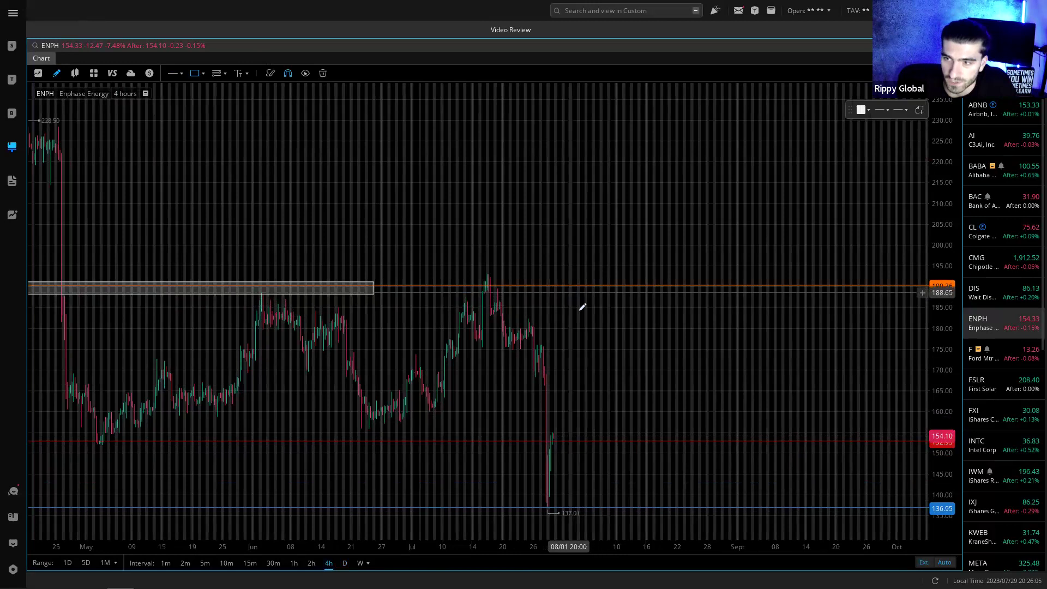
left_click(568, 292)
left_click(661, 430)
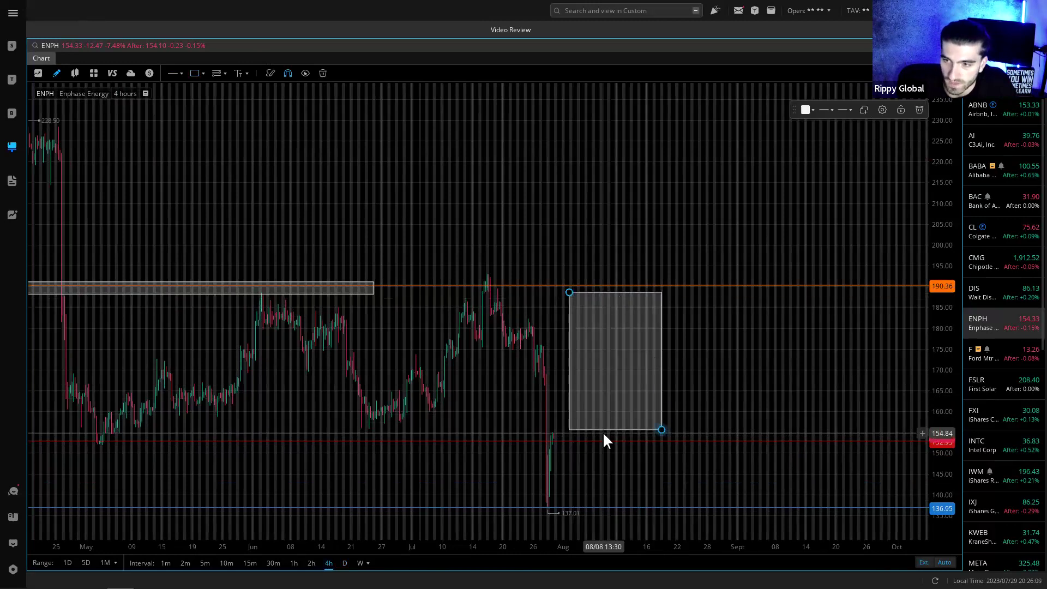
left_click(918, 109)
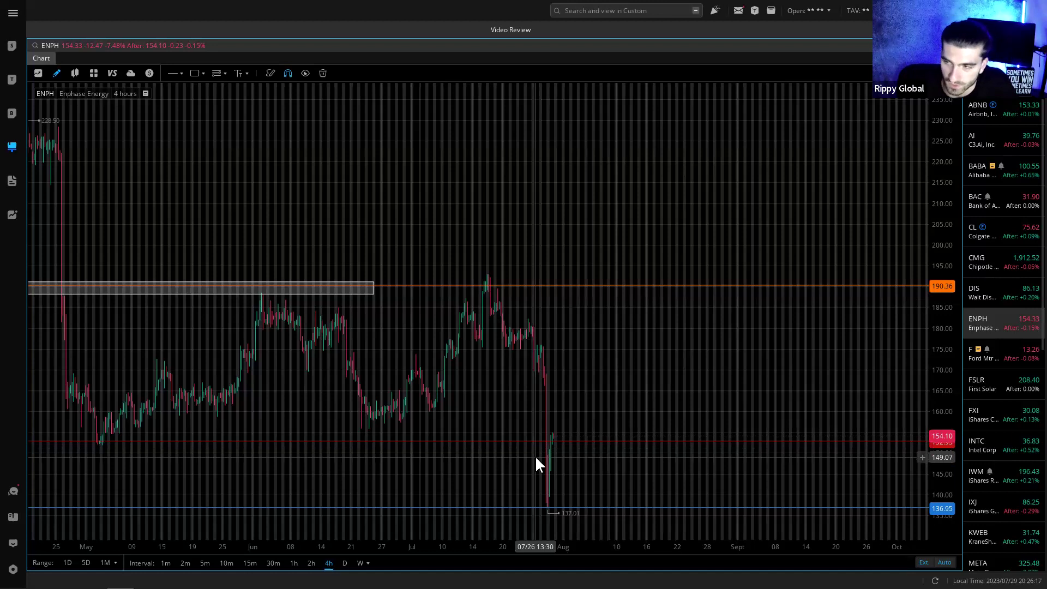
scroll(535, 456, "down", 2)
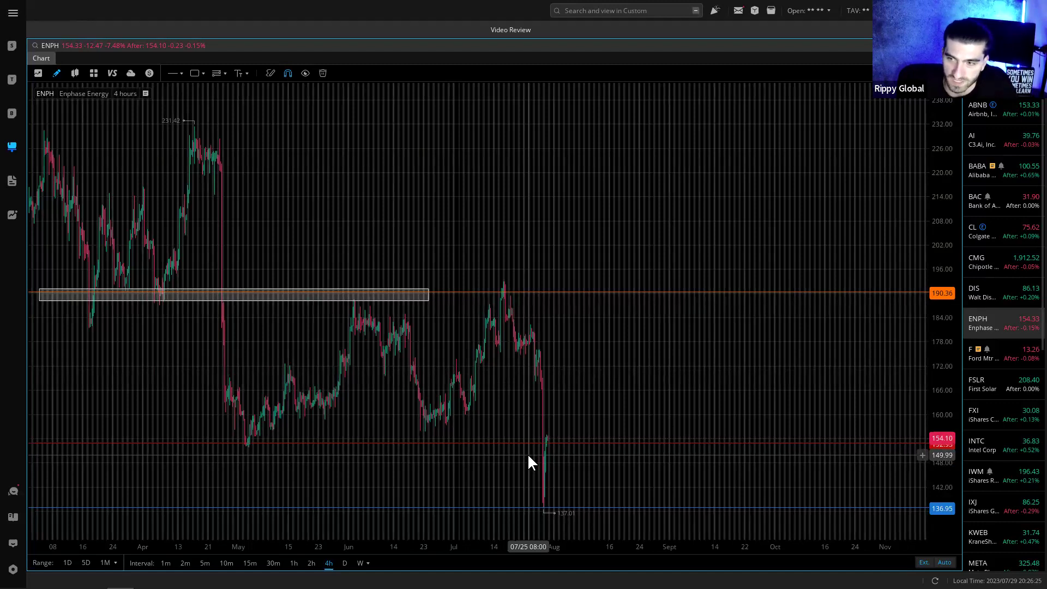
scroll(528, 455, "up", 2)
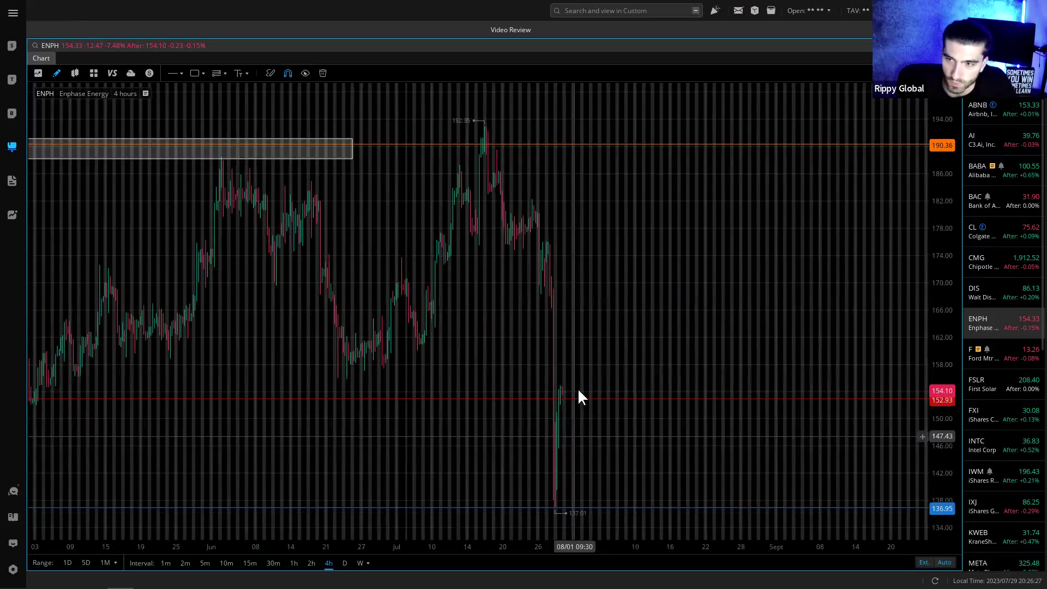
scroll(580, 387, "down", 3)
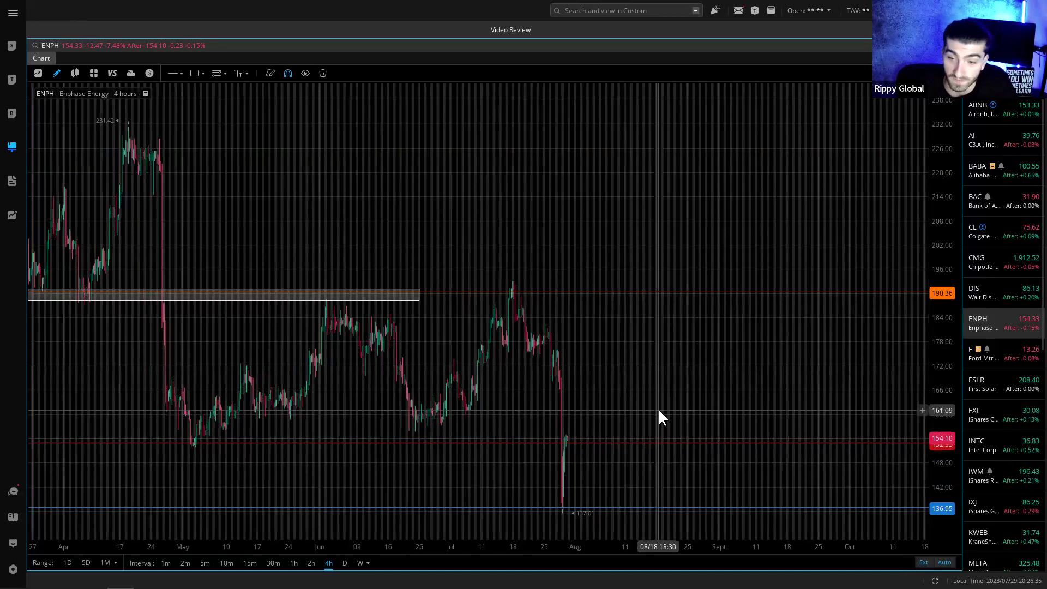
- Open the F chart, look over its recent 4-hour prices and switch it to the daily interval
left_click(1015, 351)
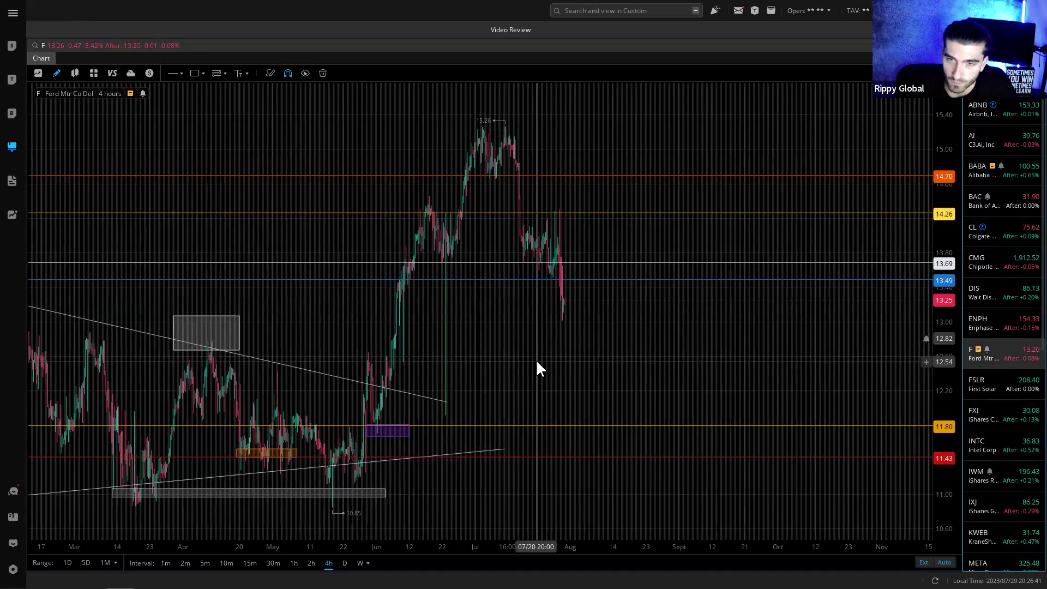
scroll(535, 358, "up", 3)
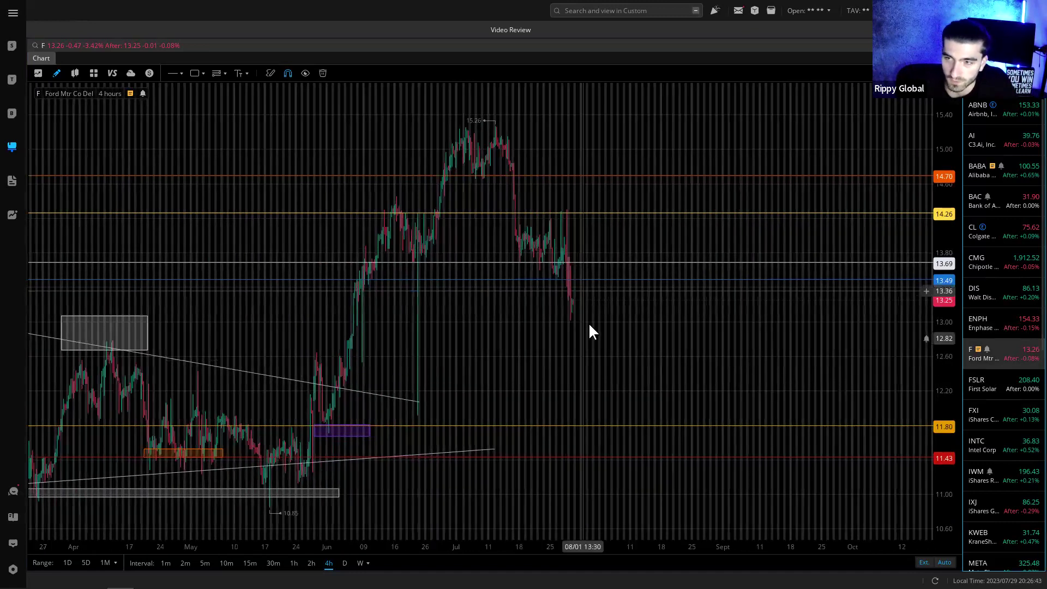
scroll(521, 374, "down", 1)
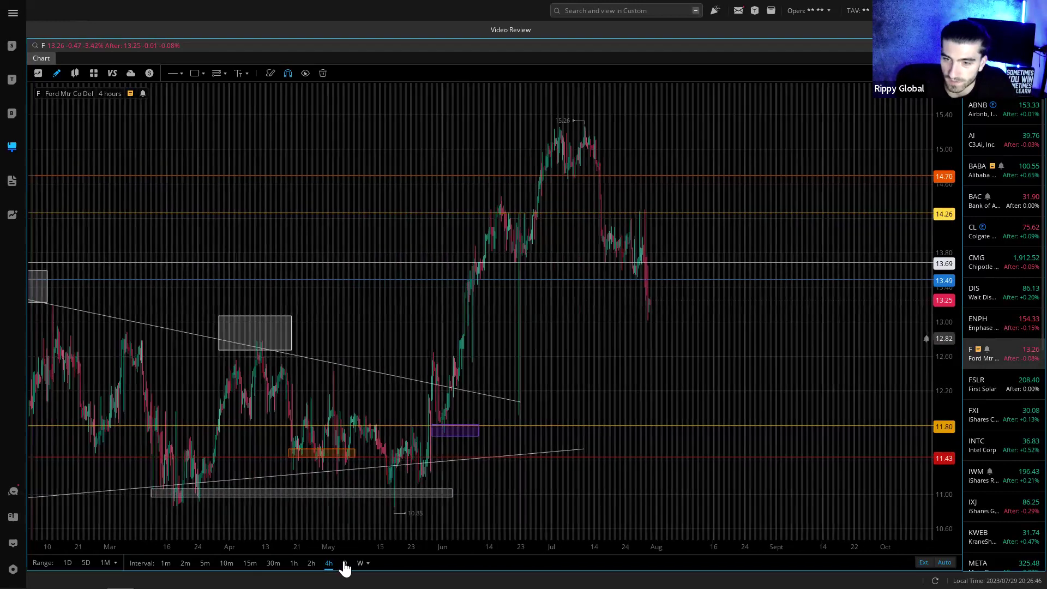
left_click(344, 563)
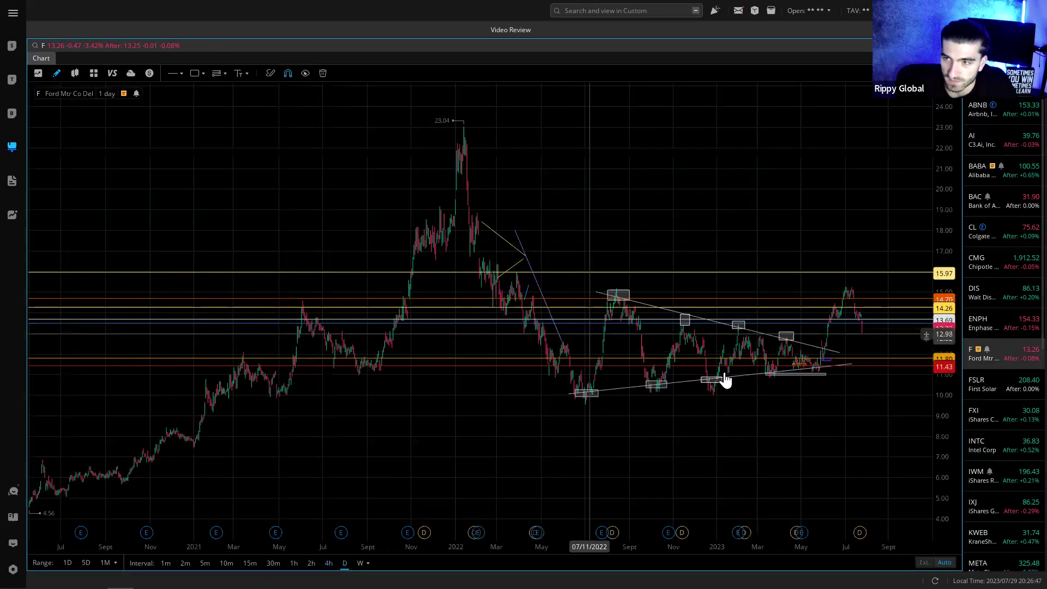
- Delete F's November 2022 and February 2023 rectangles along the descending trendline on the daily chart
scroll(535, 437, "up", 2)
left_click(526, 328)
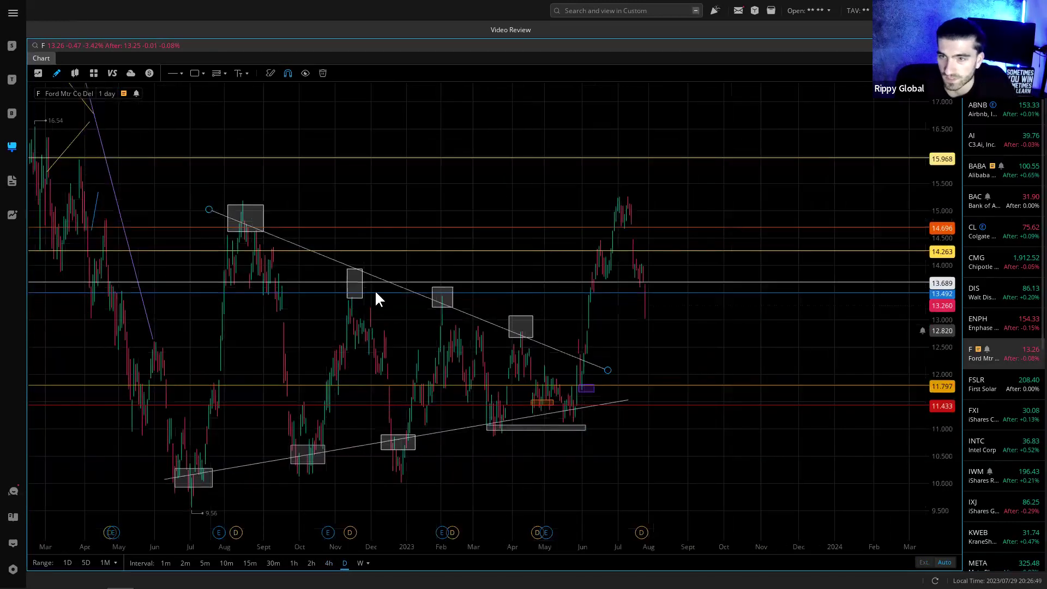
left_click(887, 110)
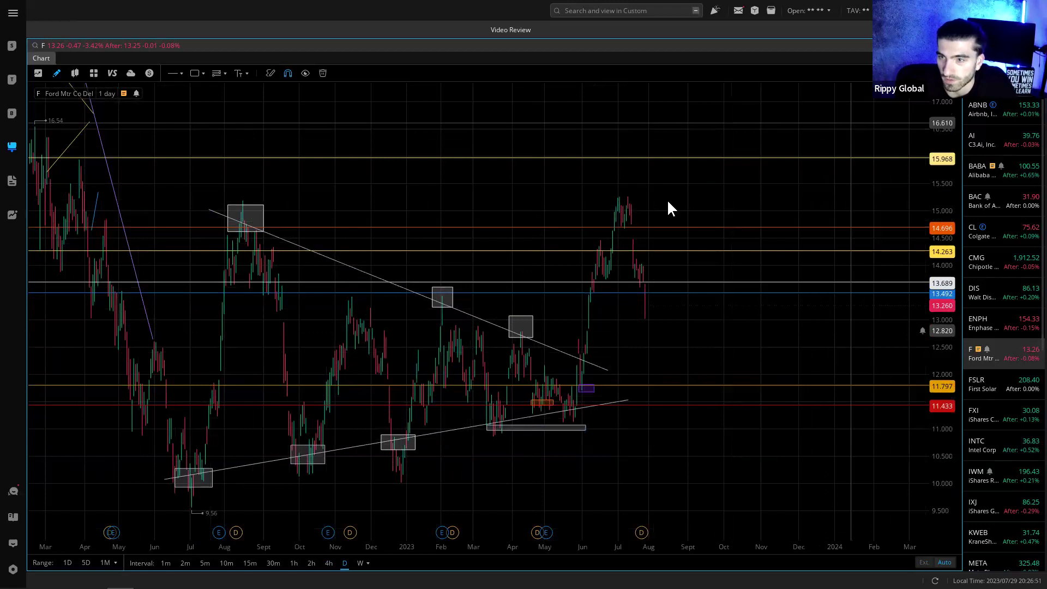
left_click(451, 309)
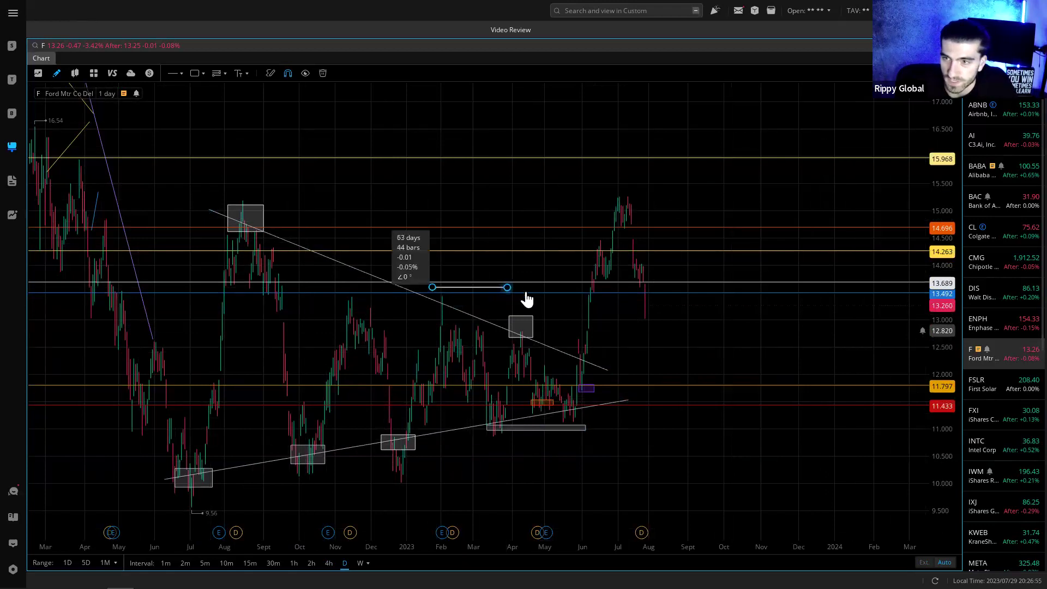
- Draw a thin rectangle just below F's blue line, spanning from the November 2022 high to past the latest bars
left_click(539, 306)
left_click_drag(541, 308, 672, 306)
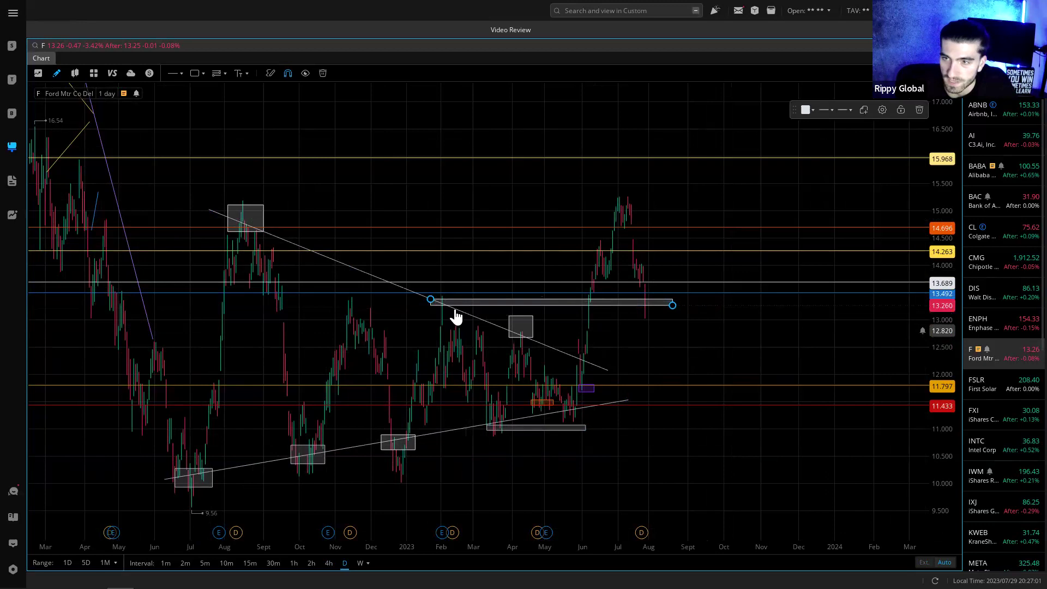
left_click_drag(442, 301, 330, 304)
left_click(384, 314)
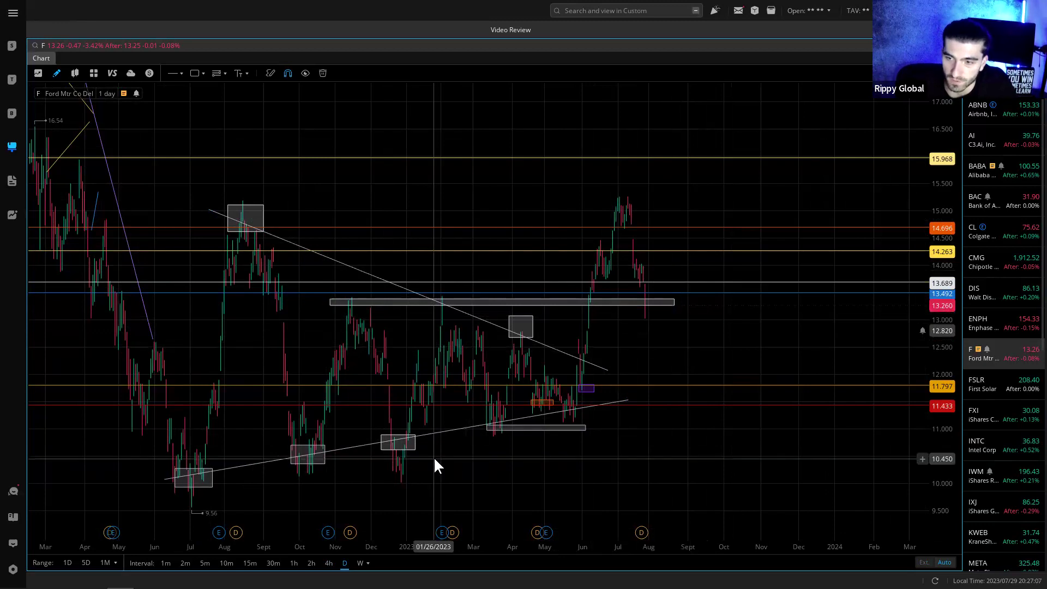
- Switch F to the 4-hour interval, compare the thin wide rectangle with the price reactions, and delete it
left_click(329, 562)
scroll(455, 365, "down", 5)
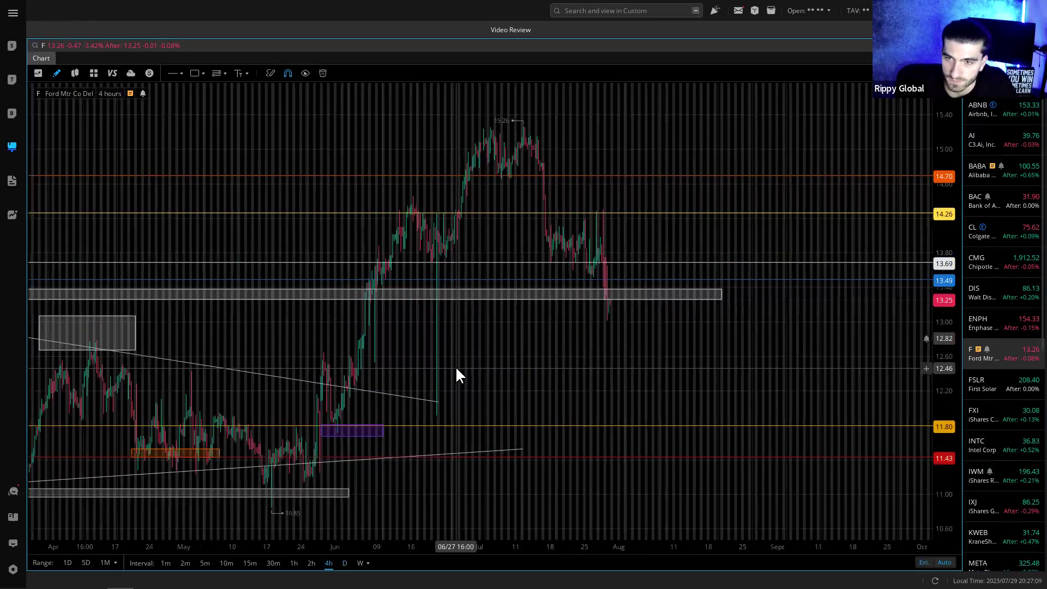
left_click(411, 299)
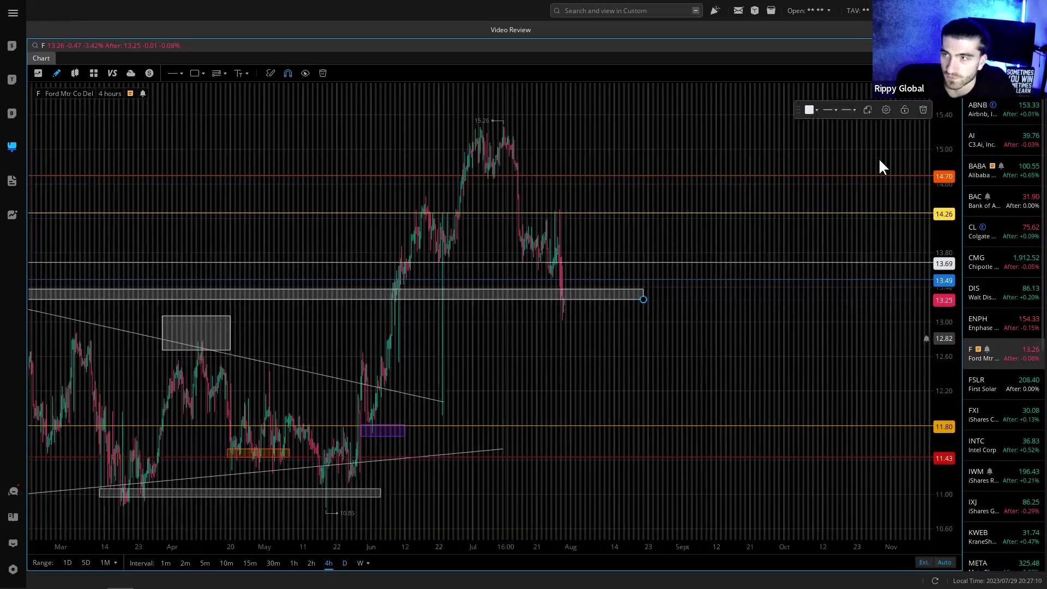
left_click(921, 111)
left_click_drag(443, 311, 695, 299)
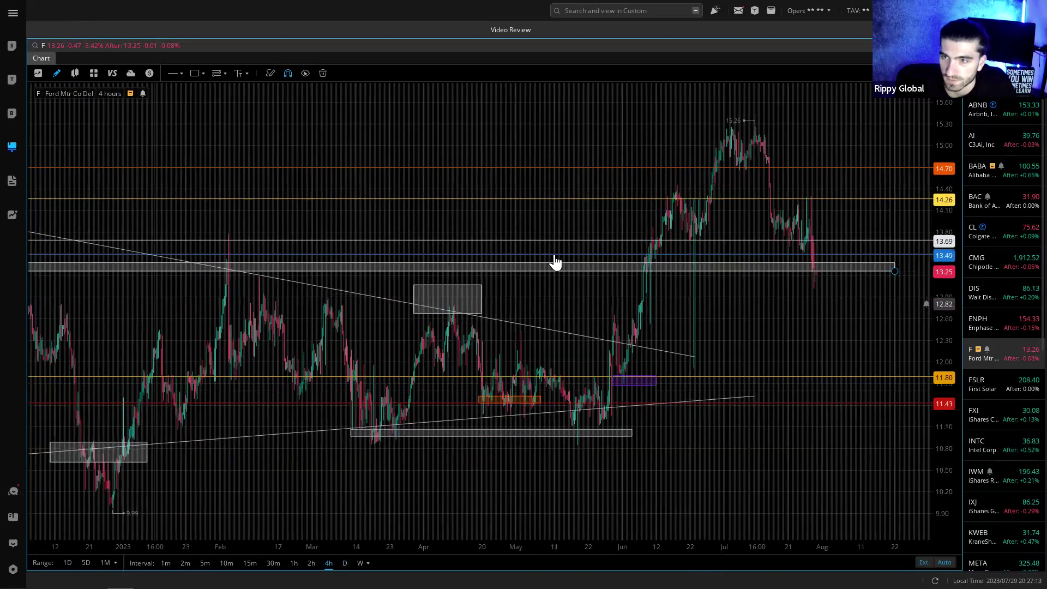
left_click(590, 264)
left_click(921, 111)
- Lower F's blue horizontal line to about 13.2 and delete the April 2023 rectangle on the descending trendline
left_click_drag(585, 254, 582, 280)
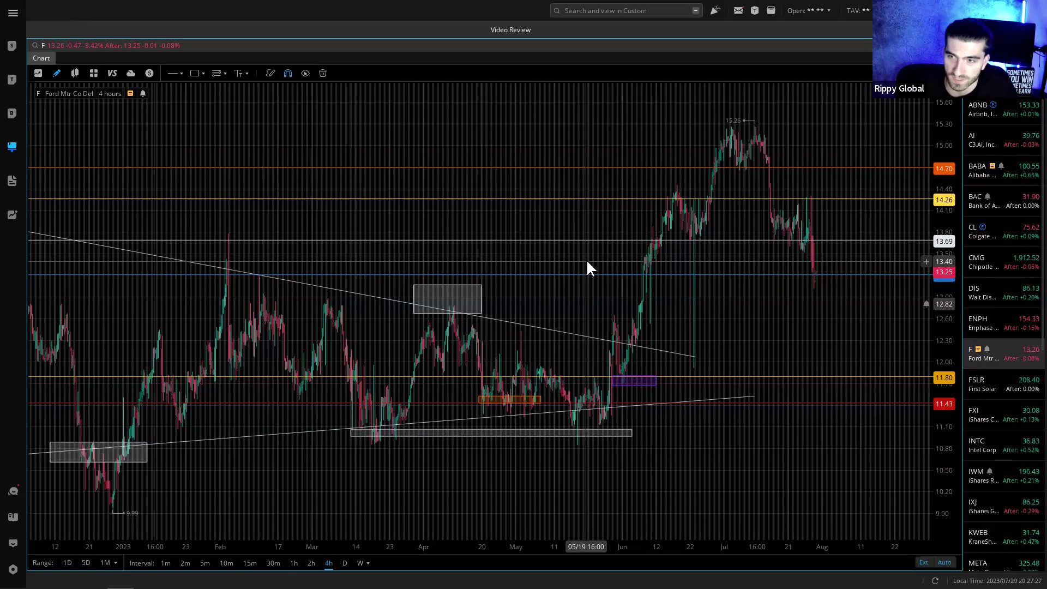
left_click(476, 294)
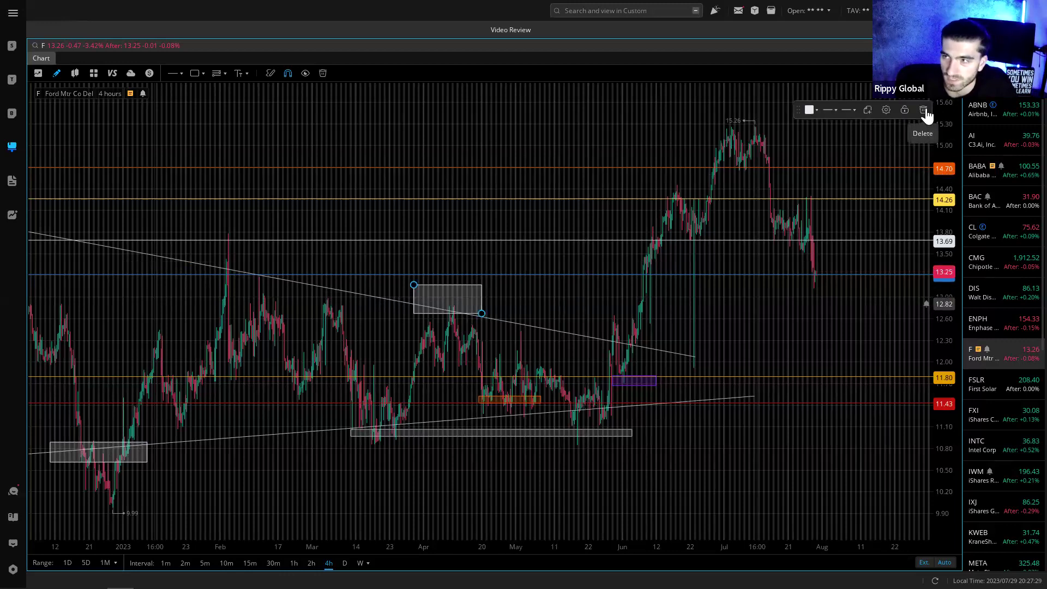
key("Delete")
- Move F's yellow 14.26 line down to 12.77 at the spring highs and recolour it red
left_click_drag(561, 202, 573, 315)
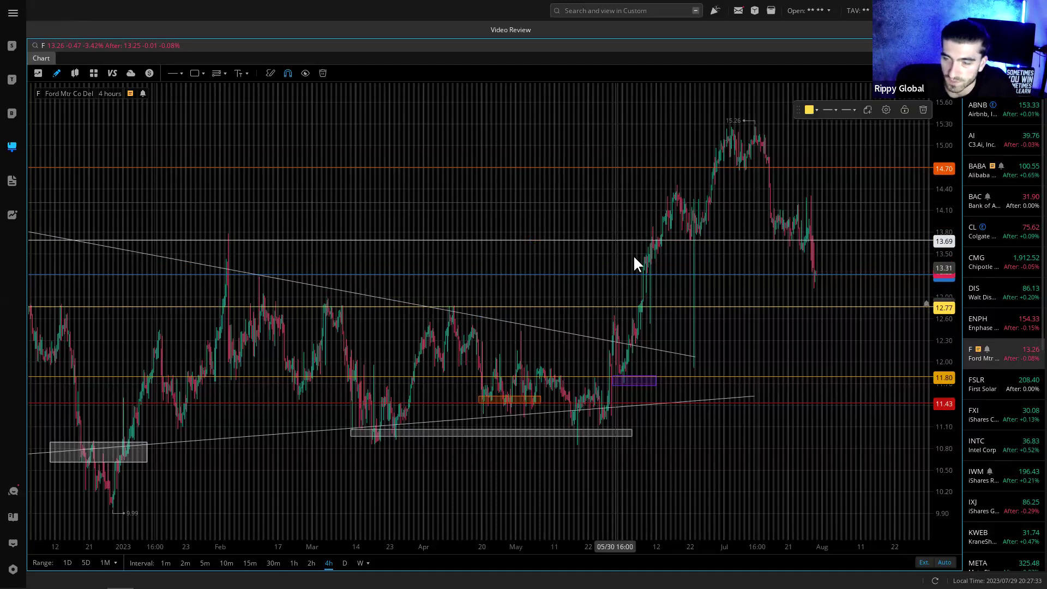
left_click(816, 111)
left_click(860, 168)
left_click(630, 295)
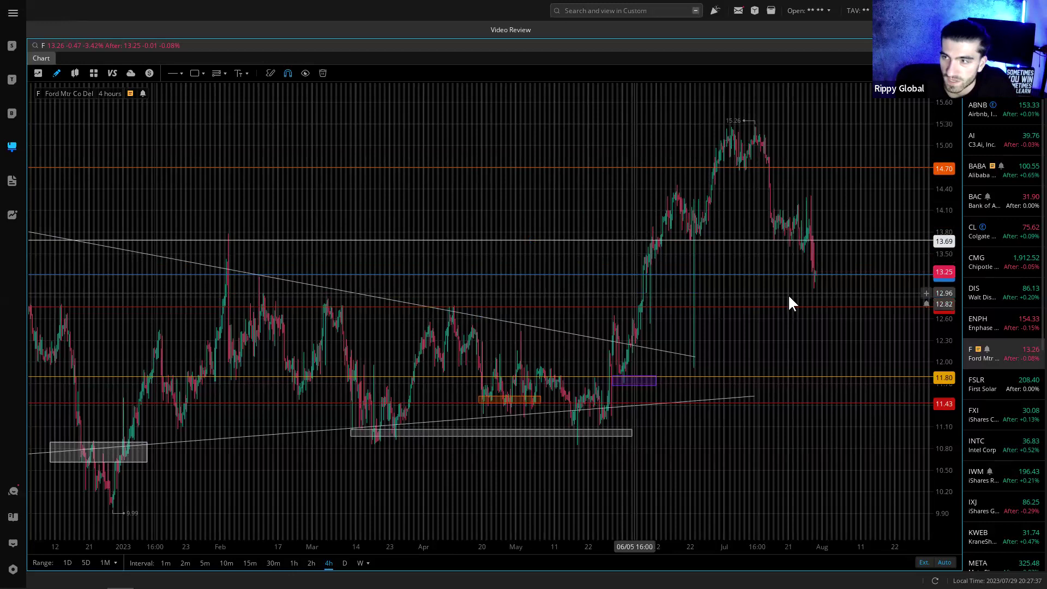
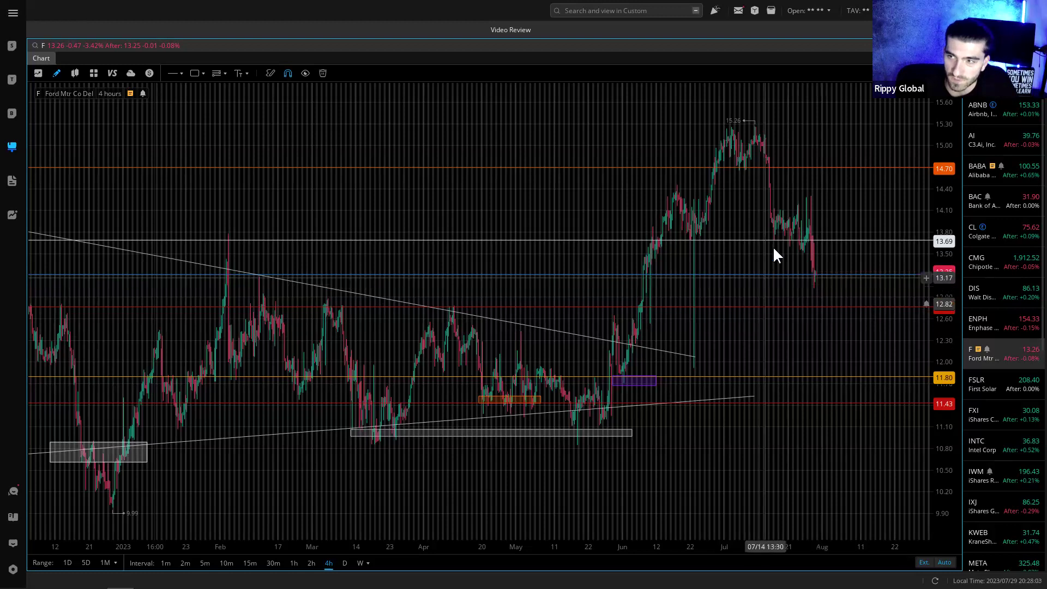
- Mark the zone around F's white 13.69 line with a thin rectangle from mid-June to the end of July, and delete it
scroll(803, 214, "up", 5)
left_click_drag(619, 245, 503, 246)
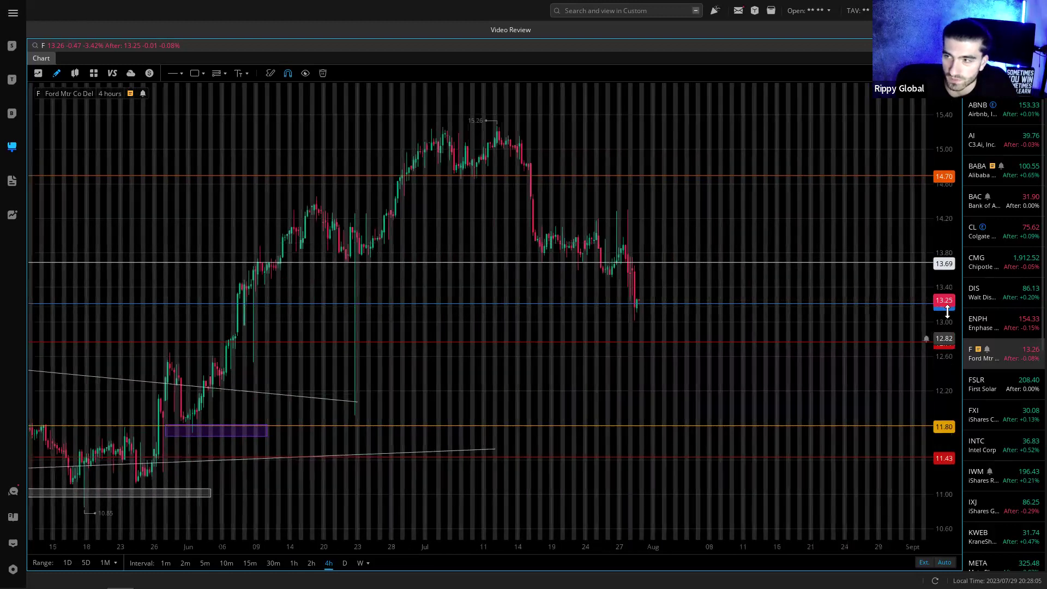
left_click(195, 78)
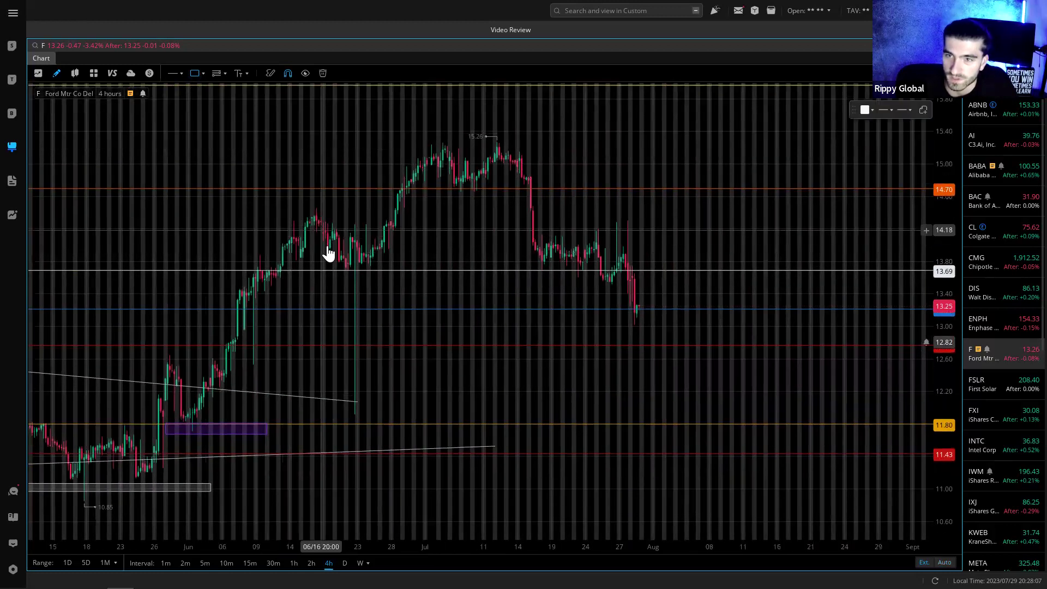
left_click(339, 263)
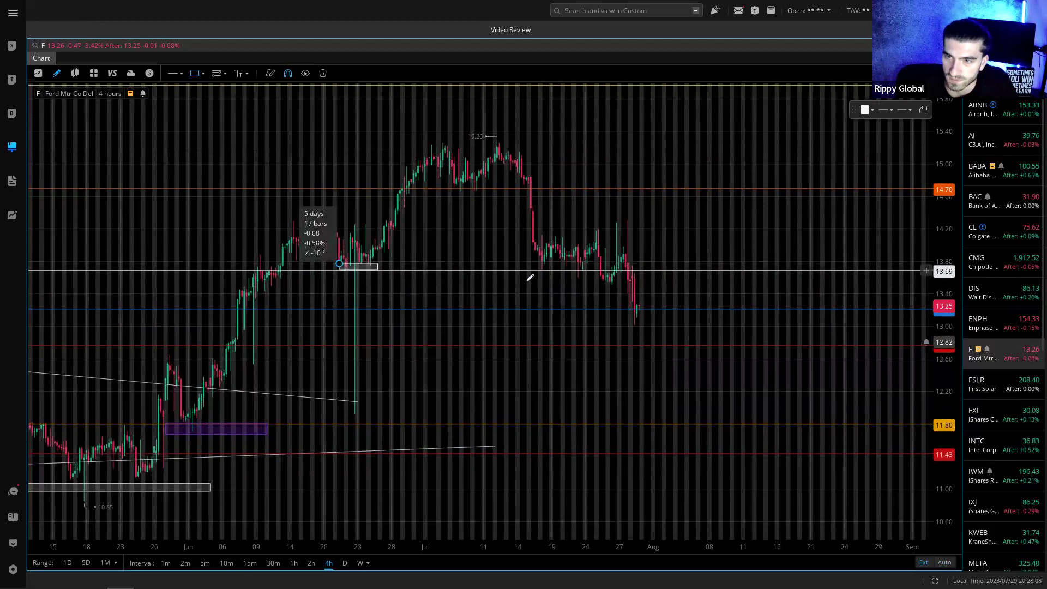
left_click(645, 277)
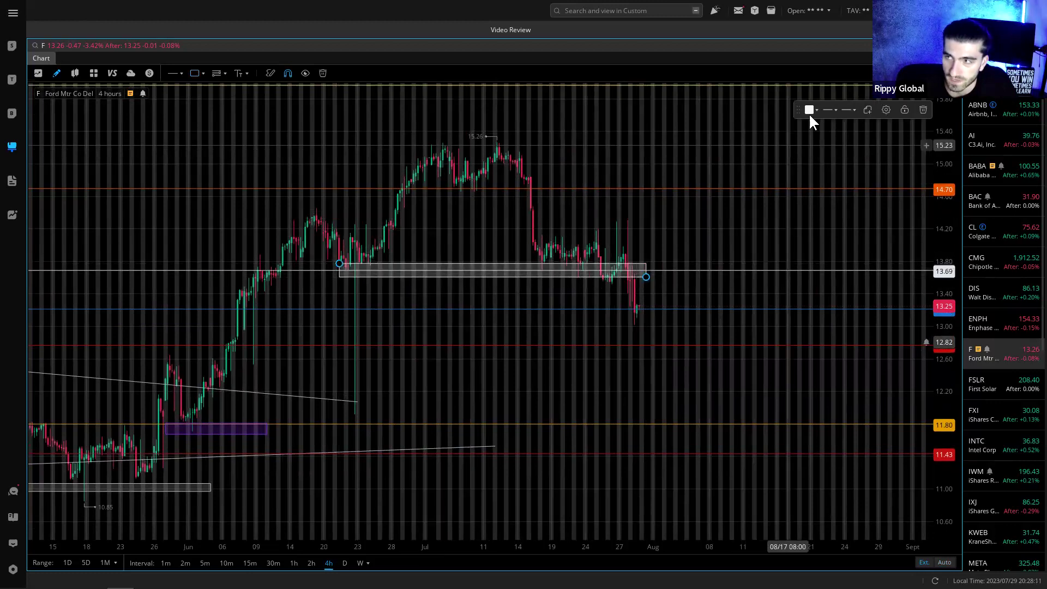
left_click(923, 110)
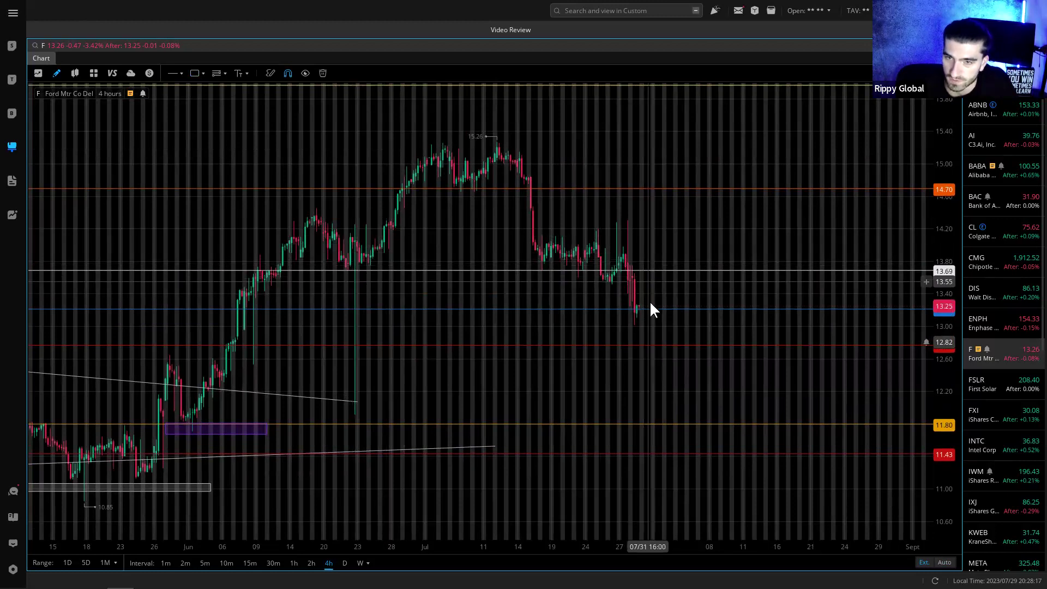
- Delete F's orange 14.70 line and a yellow horizontal line above the July high
scroll(819, 218, "up", 2)
scroll(819, 218, "down", 5)
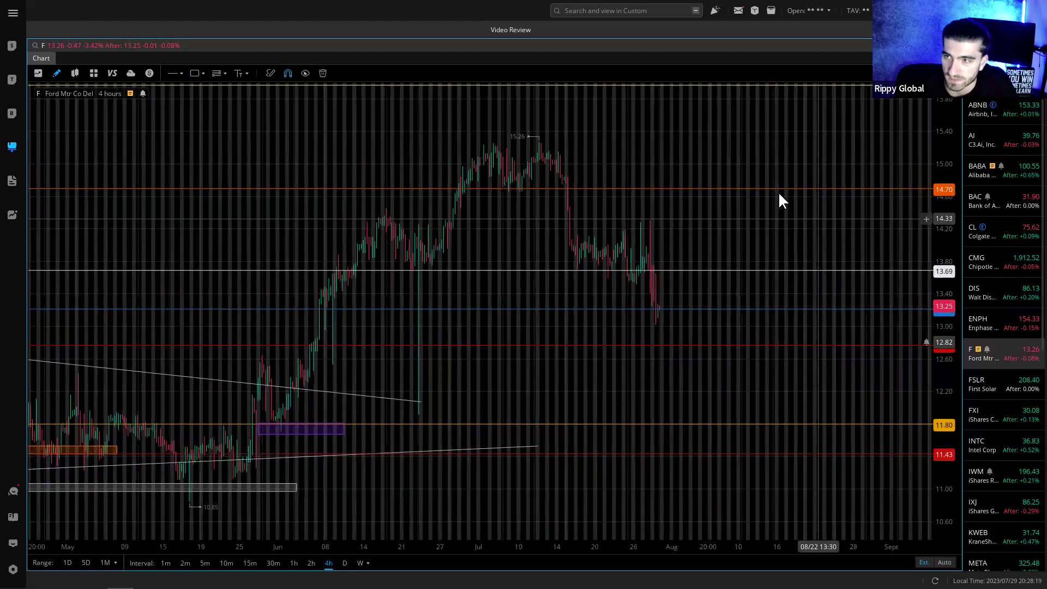
left_click(785, 190)
left_click(923, 110)
left_click(849, 85)
left_click(922, 111)
scroll(777, 234, "down", 2)
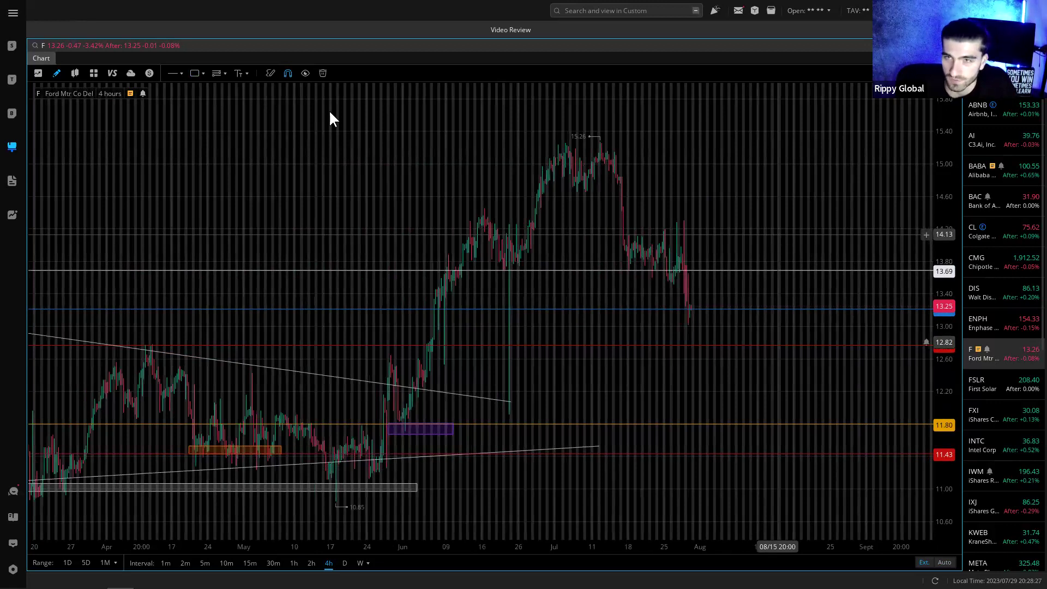
- Box F's June and late-July consolidation ranges with two rectangles, and delete the June one
left_click(195, 73)
left_click(462, 215)
left_click(538, 262)
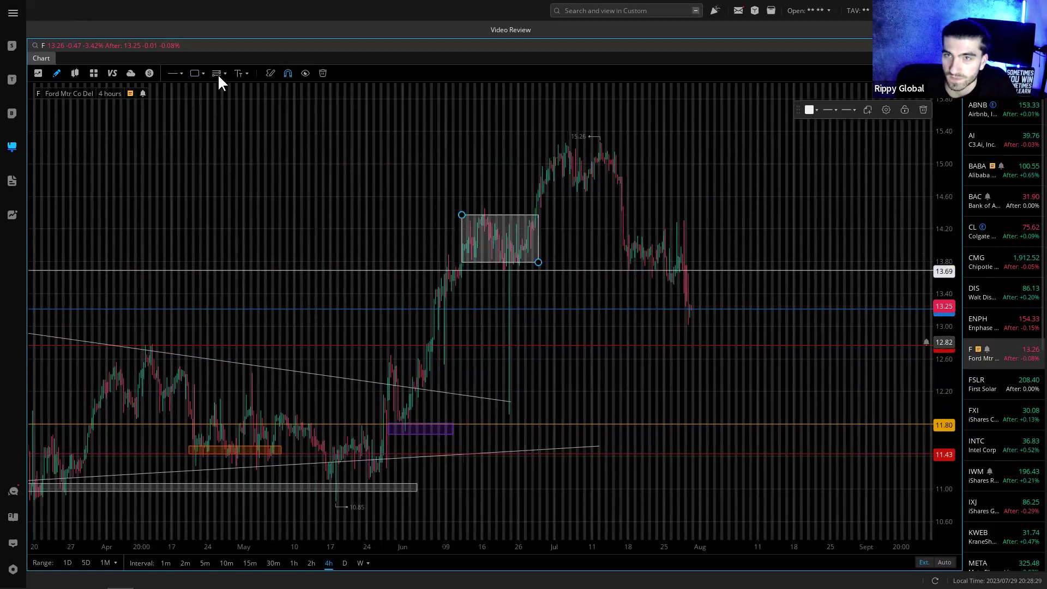
left_click(623, 228)
left_click(703, 267)
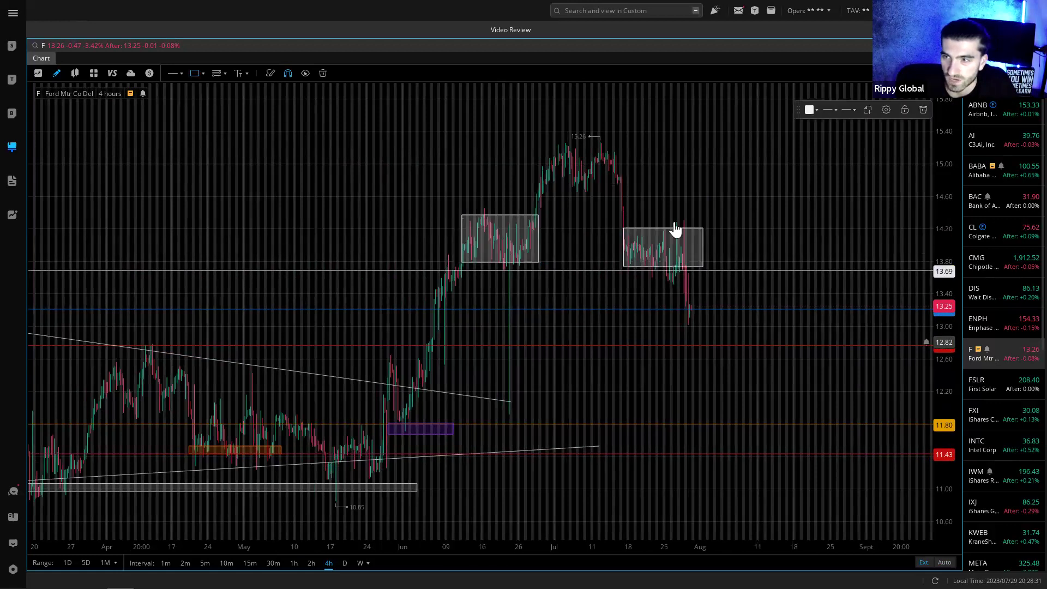
left_click(687, 303)
left_click(522, 215)
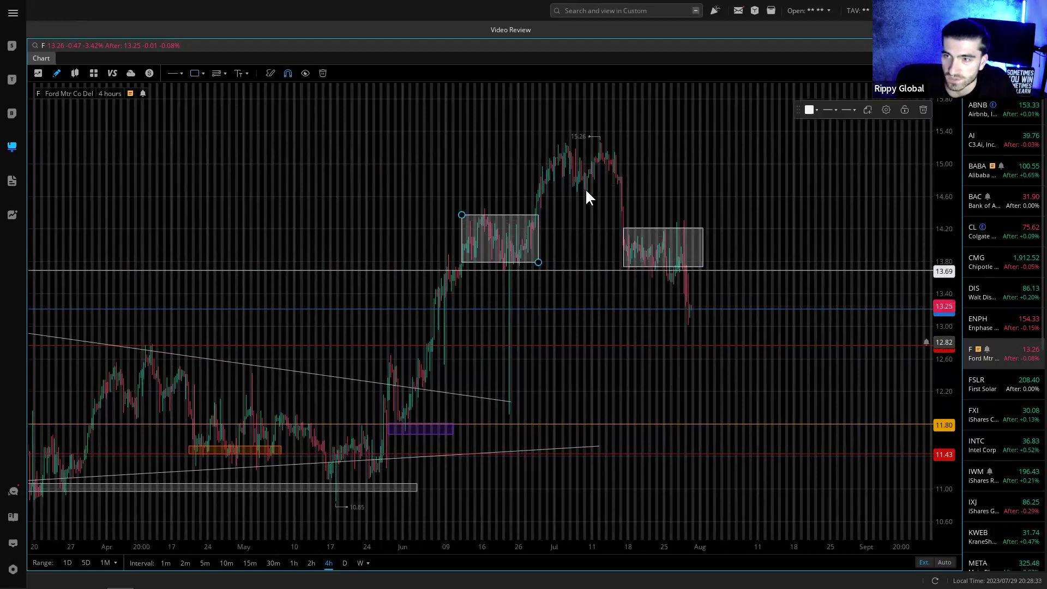
key("Delete")
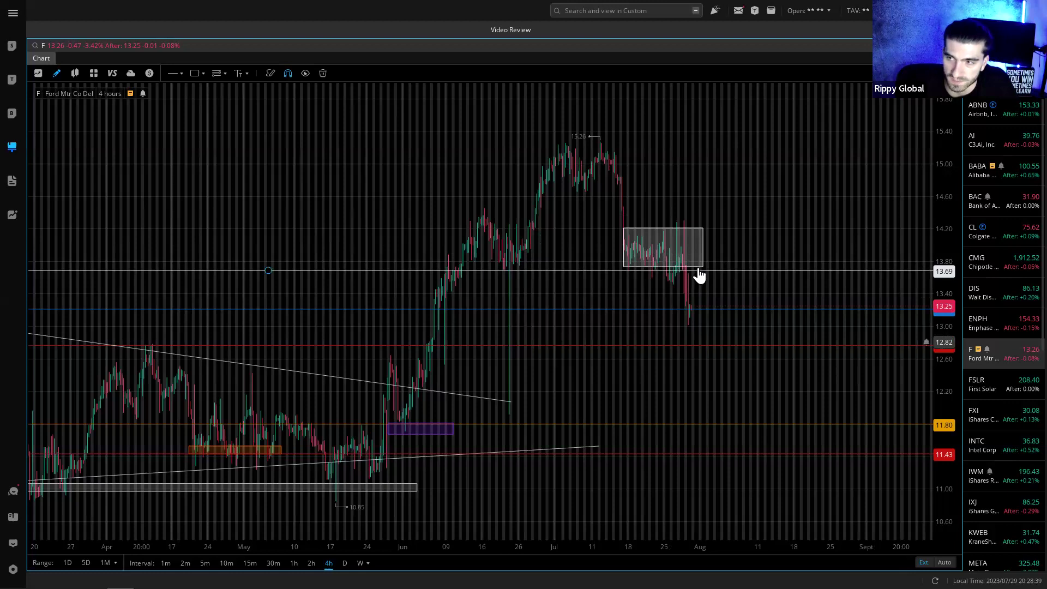
- Widen the late-July rectangle and move it over the June consolidation for comparison, and delete it
left_click_drag(705, 269, 763, 269)
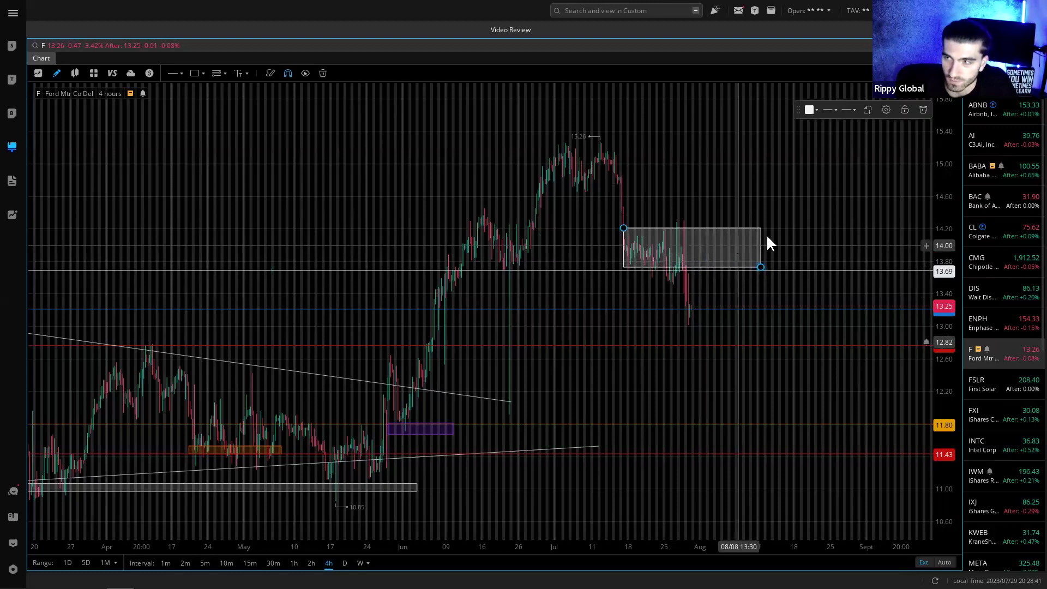
left_click_drag(731, 234, 565, 224)
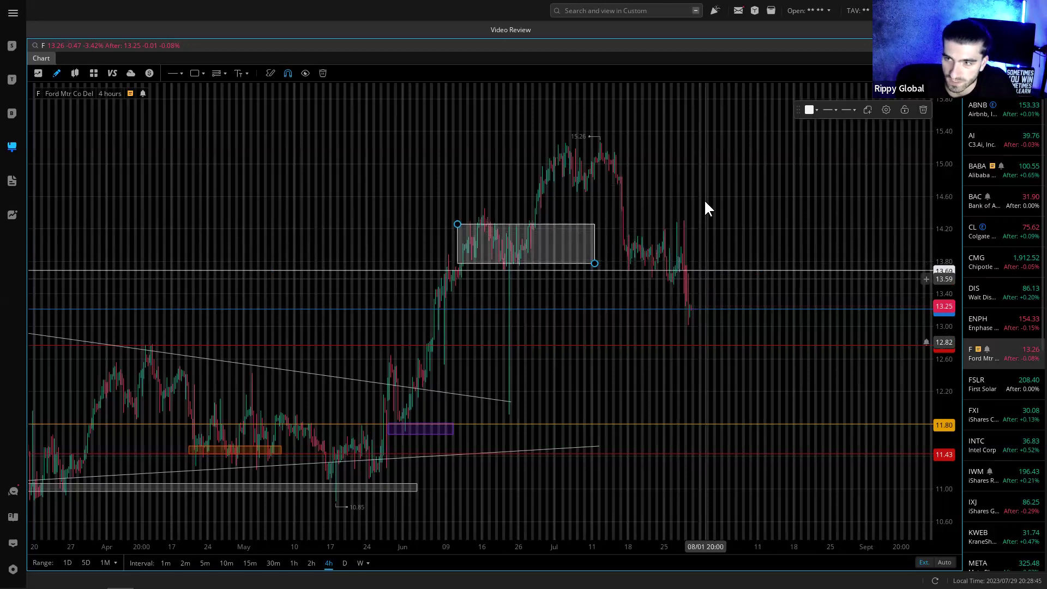
left_click(923, 109)
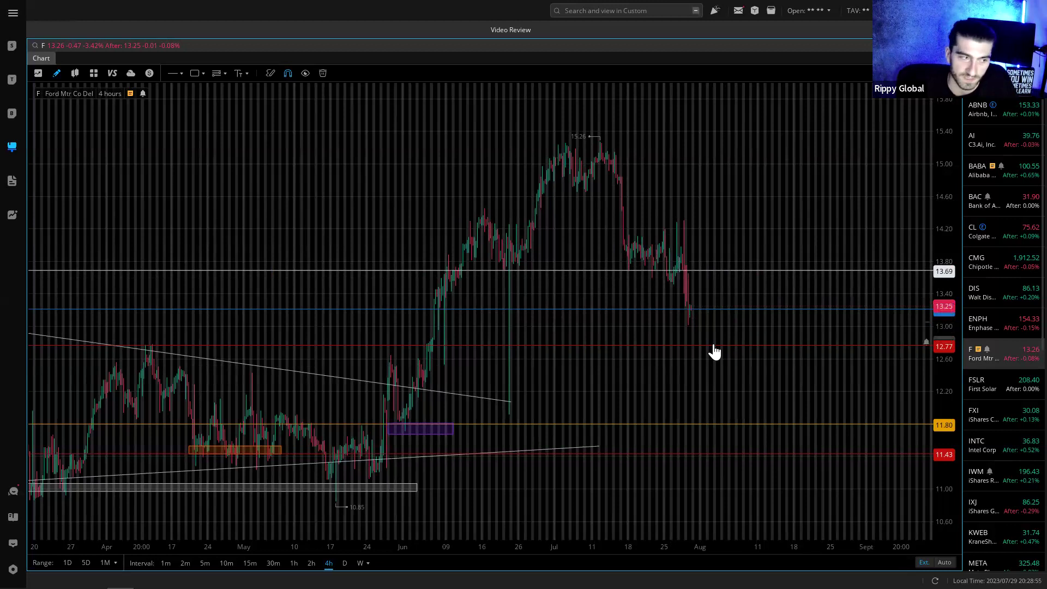
- Switch F to the daily interval and stretch the August 2022 high's rectangle into a thin zone reaching past the July 2023 high
scroll(672, 389, "down", 5)
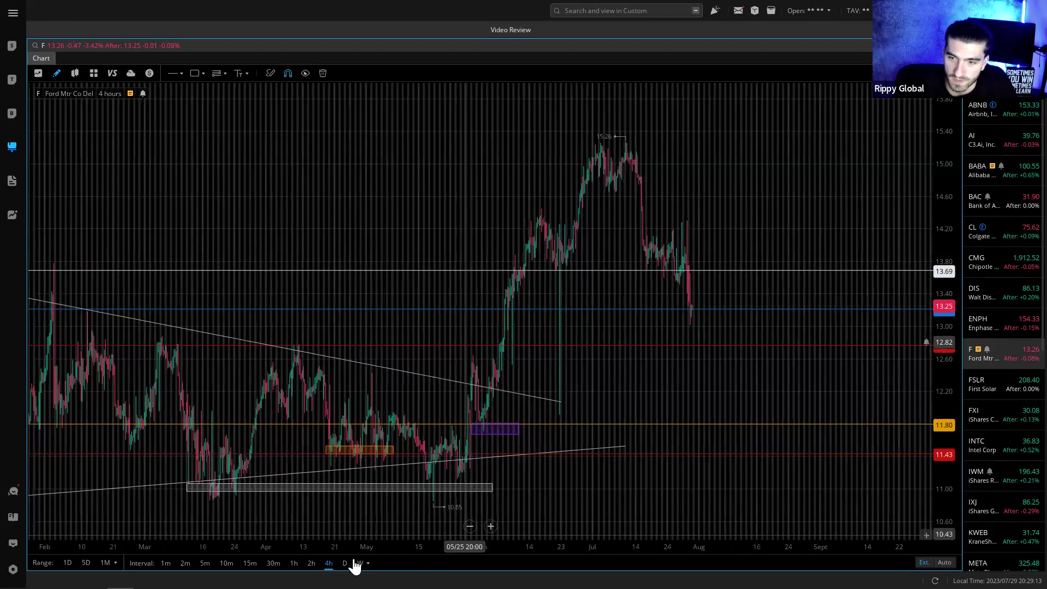
left_click(344, 563)
scroll(672, 345, "up", 2)
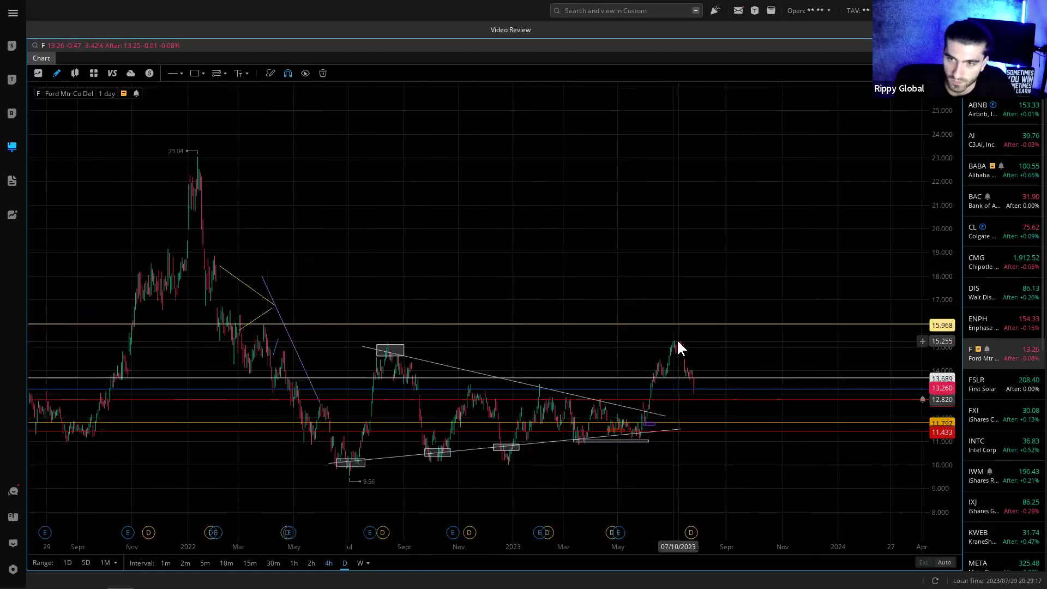
left_click(403, 363)
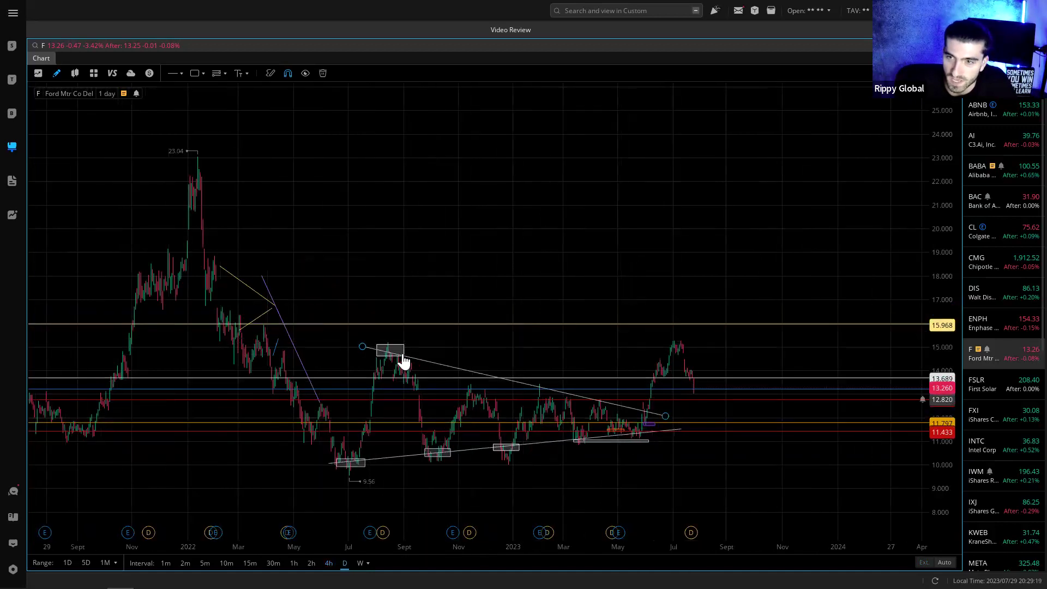
left_click_drag(398, 355, 711, 350)
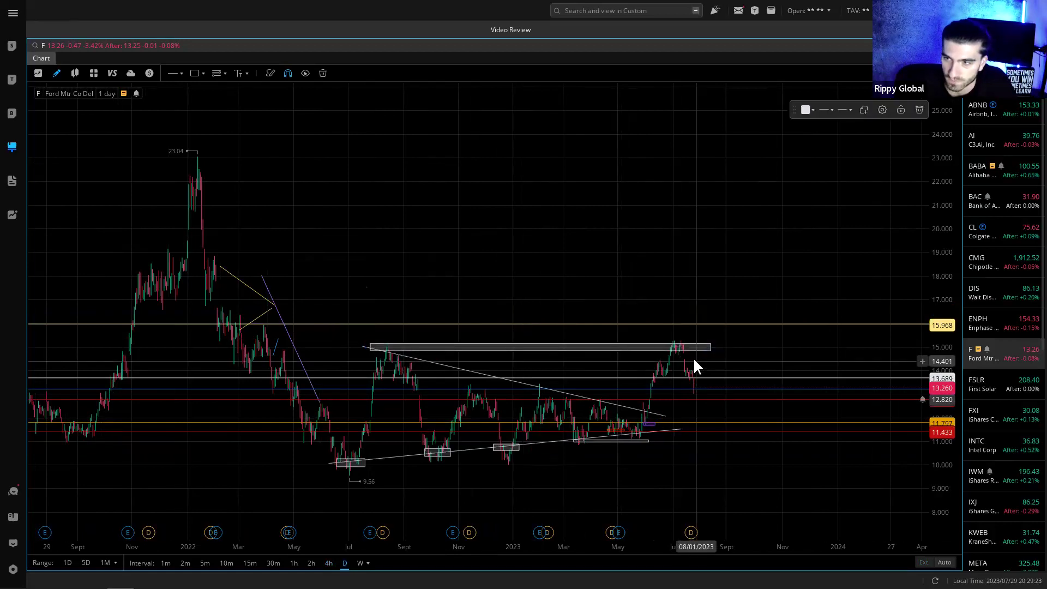
left_click(695, 365)
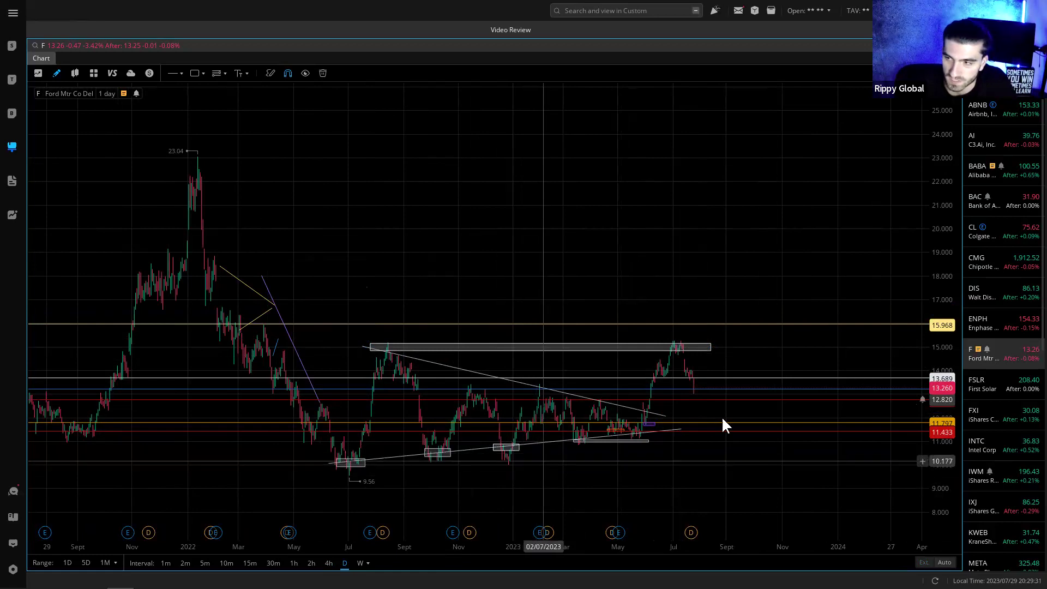
- Open FSLR and refit its ascending trendline under the lows from October 2022 to July 2023
left_click(1013, 382)
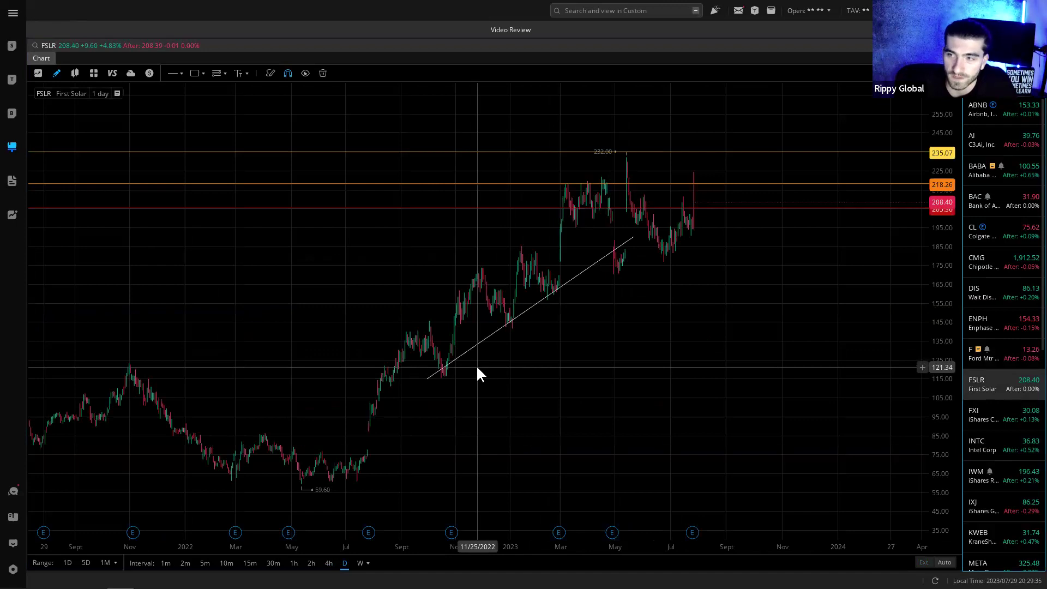
scroll(490, 473, "up", 5)
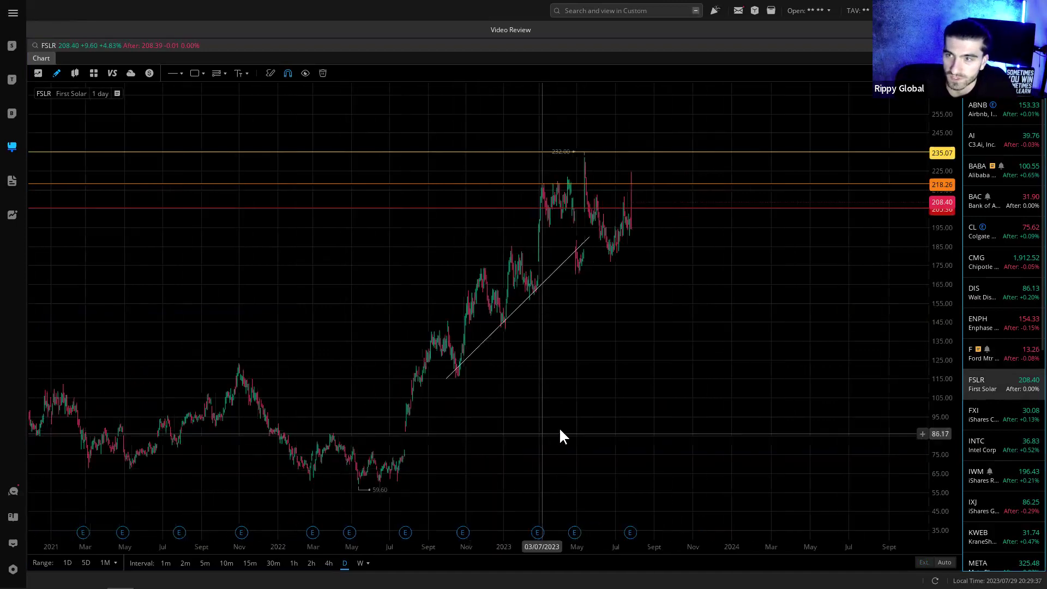
scroll(550, 431, "down", 3)
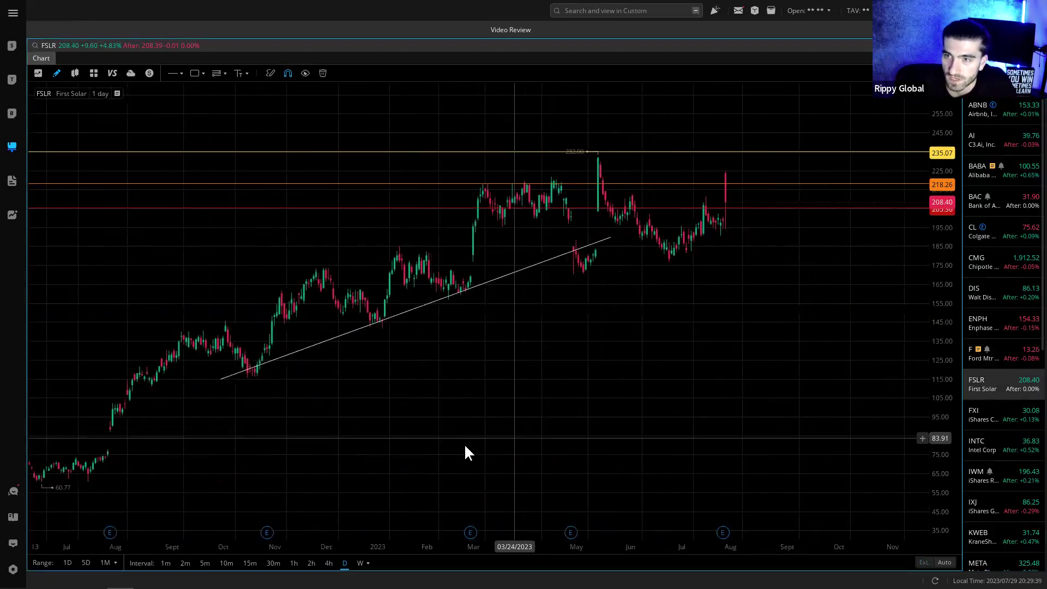
left_click_drag(535, 239, 639, 231)
left_click_drag(252, 382, 243, 382)
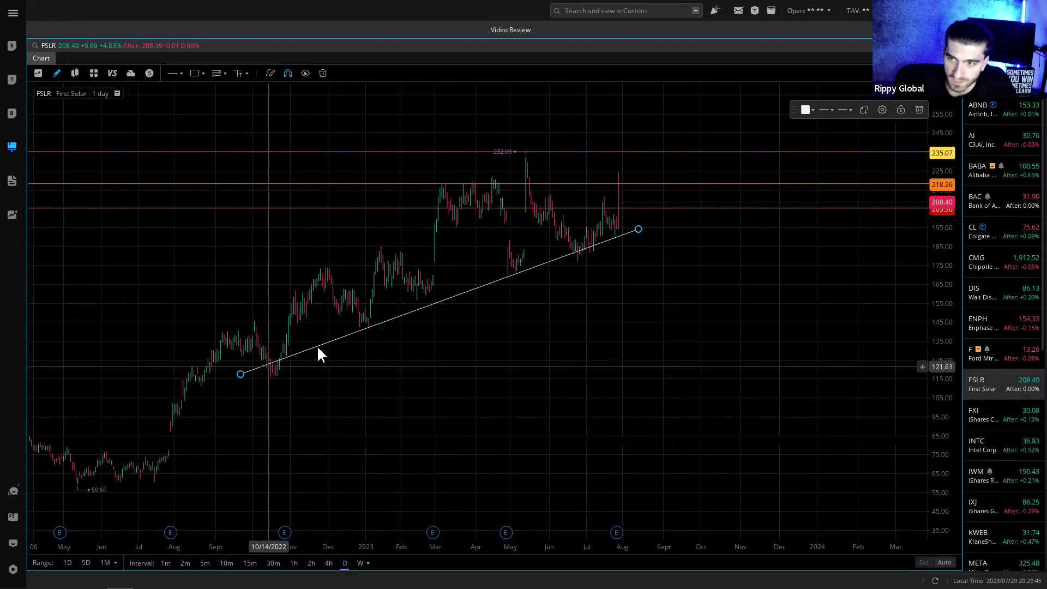
left_click_drag(458, 297, 451, 301)
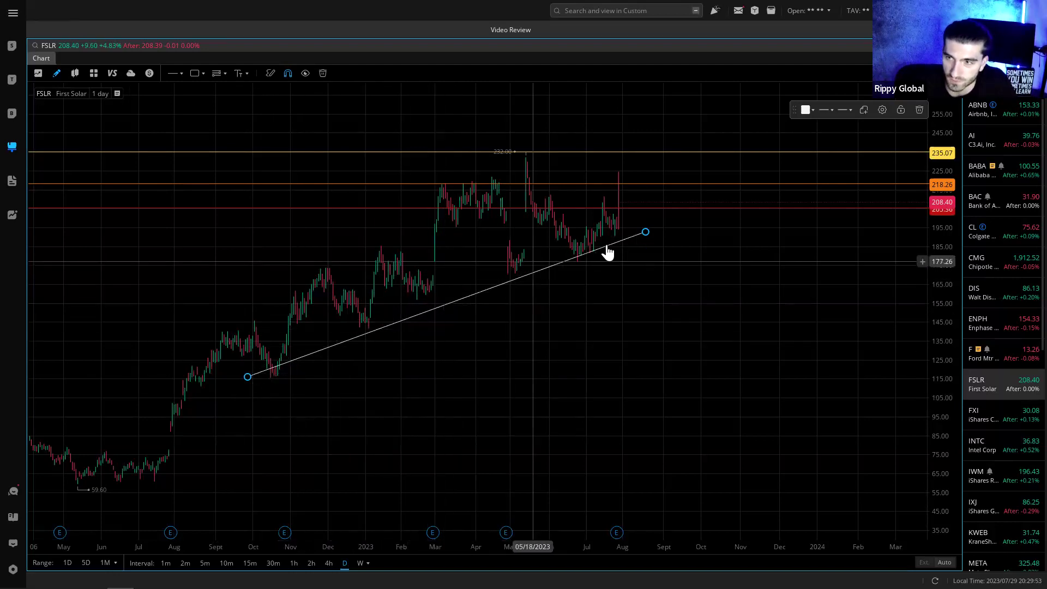
- Switch FSLR to the 4-hour interval and draw a white horizontal line at 195.08
scroll(605, 314, "up", 3)
left_click_drag(676, 319, 537, 381)
scroll(530, 394, "down", 1)
left_click(329, 563)
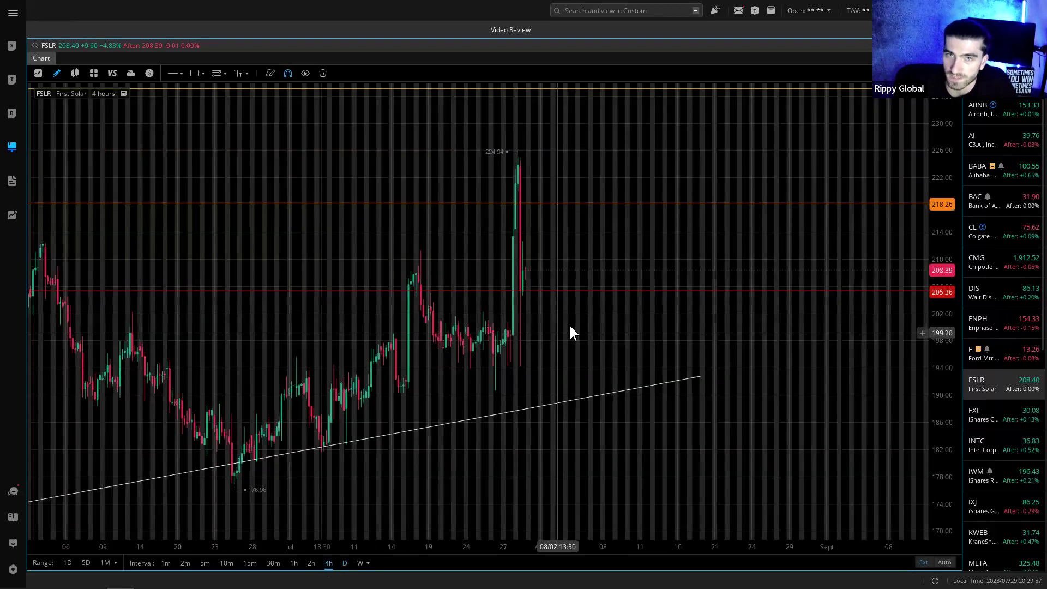
scroll(563, 330, "down", 3)
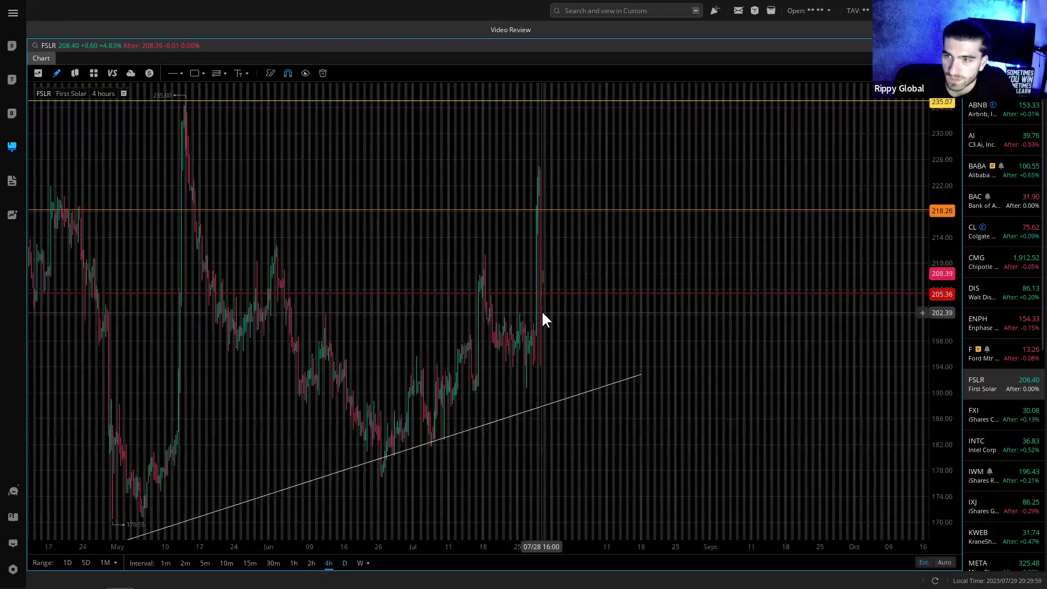
scroll(546, 234, "up", 4)
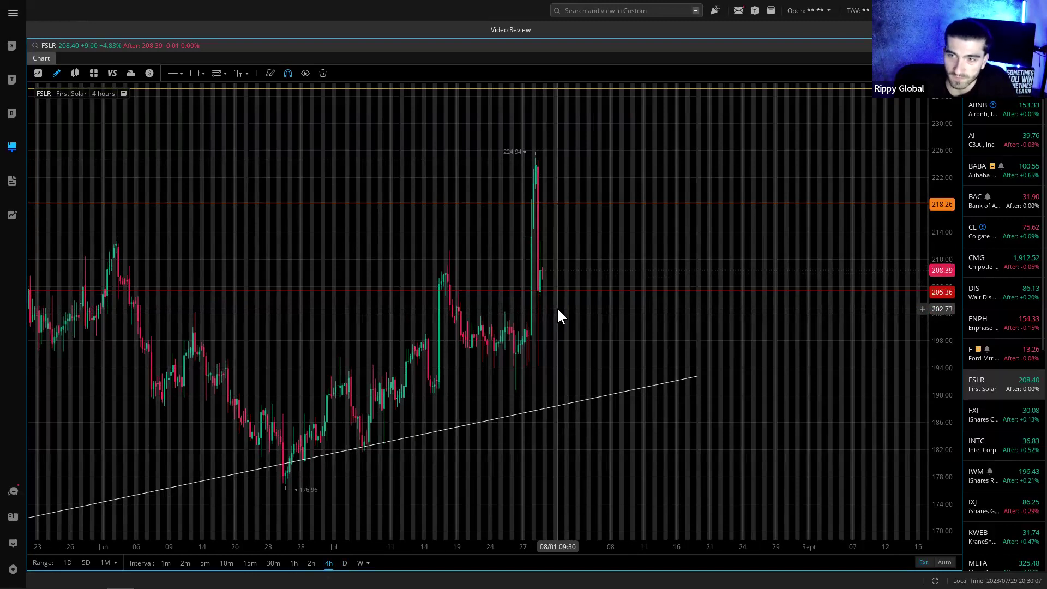
scroll(557, 309, "down", 3)
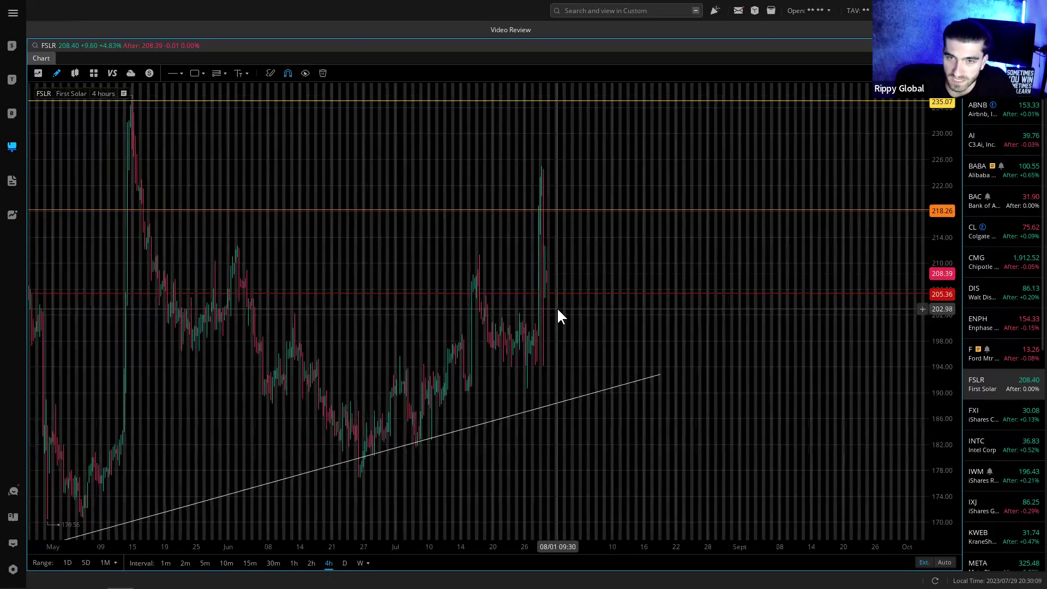
left_click_drag(933, 245, 718, 342)
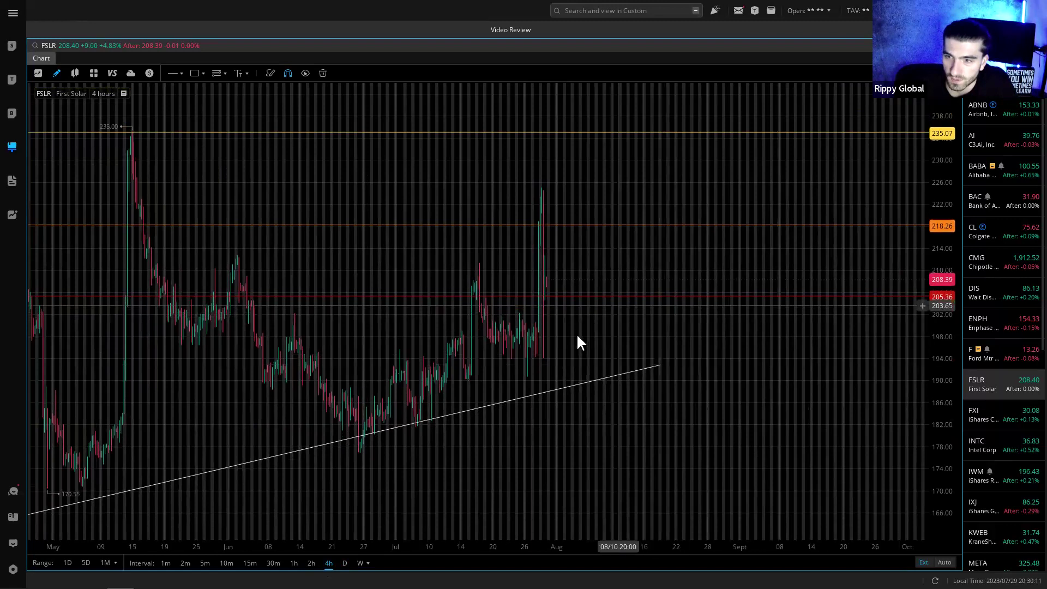
scroll(574, 338, "down", 2)
scroll(573, 340, "down", 2)
left_click_drag(941, 344, 947, 475)
left_click(174, 73)
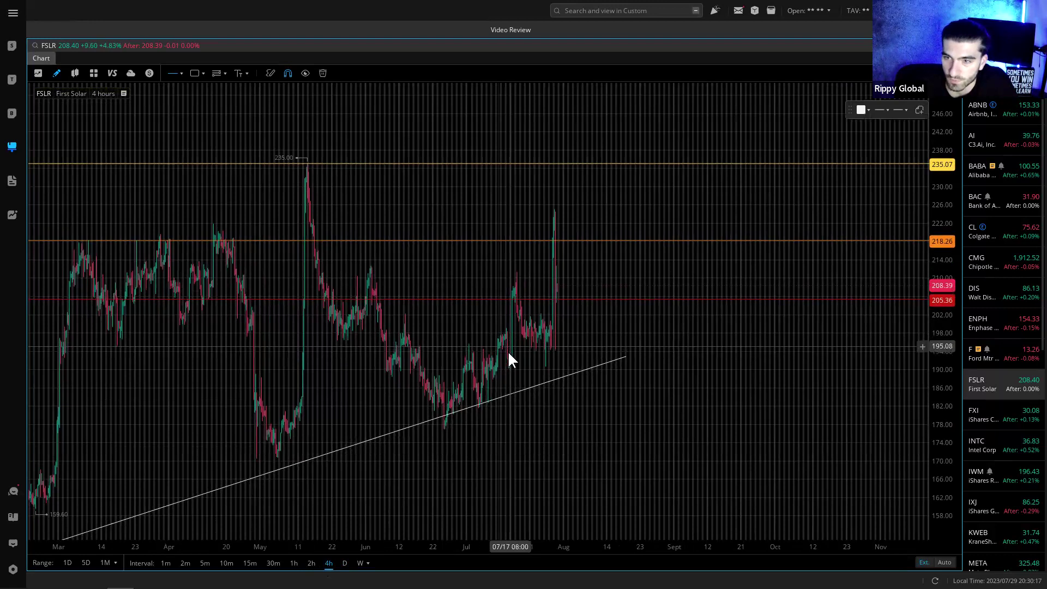
scroll(463, 260, "up", 3)
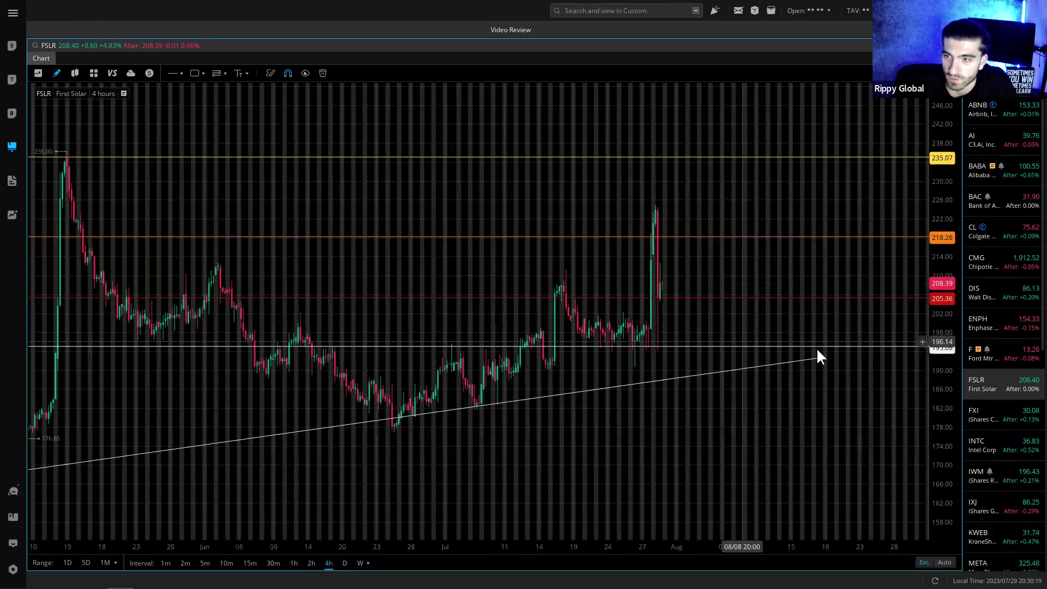
- Draw a small rectangle on FSLR, move it along the July candles around the 195.08 line for comparison, and delete it
left_click(194, 73)
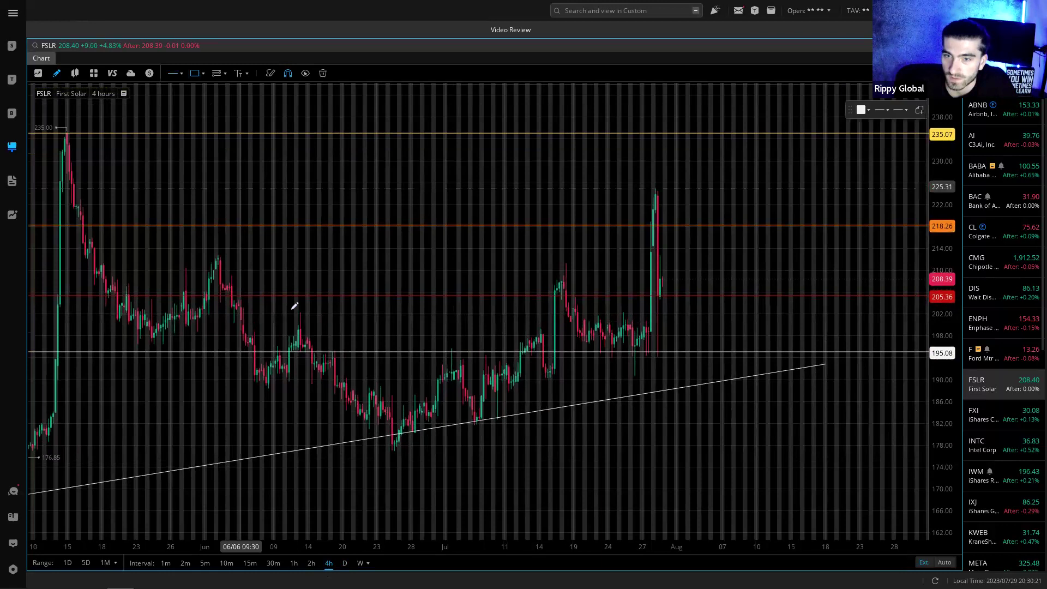
mouse_move(128, 332)
left_mouse_down()
mouse_move(185, 357)
mouse_move(165, 335)
left_mouse_up()
left_click_drag(280, 369, 315, 339)
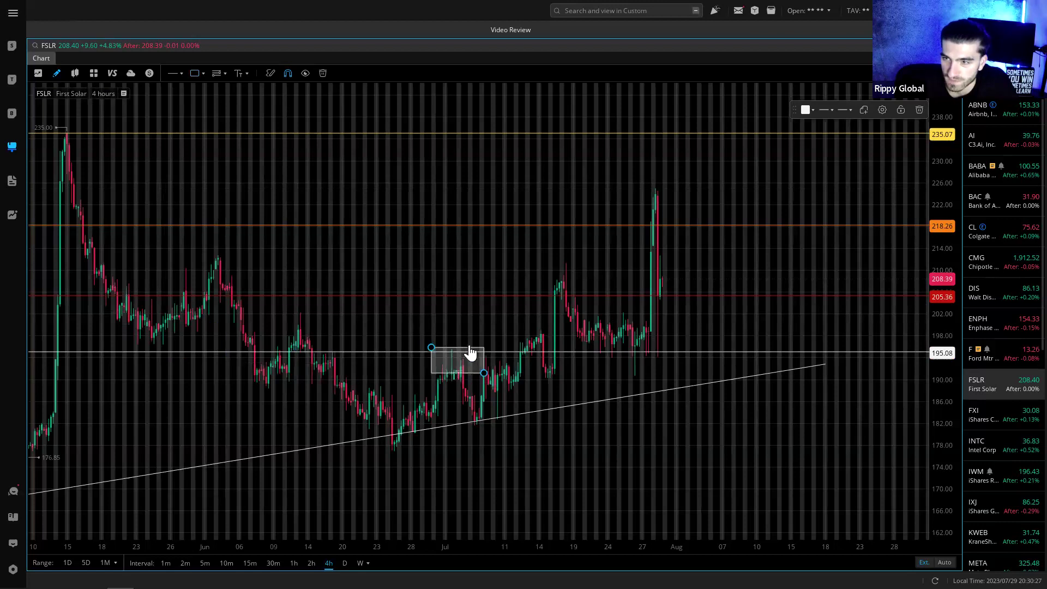
left_click_drag(470, 354, 528, 341)
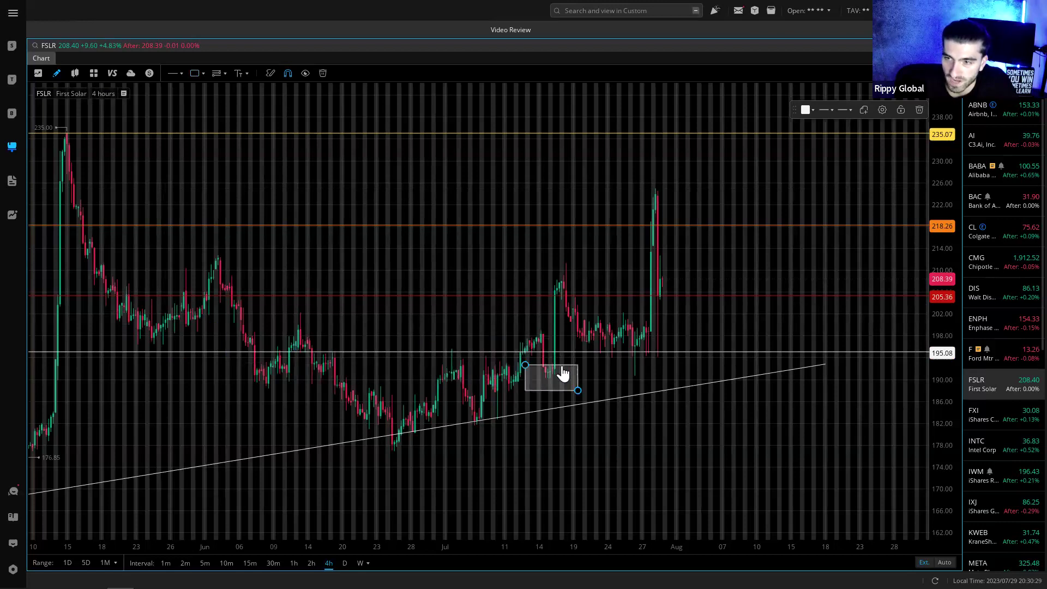
left_click_drag(564, 368, 565, 297)
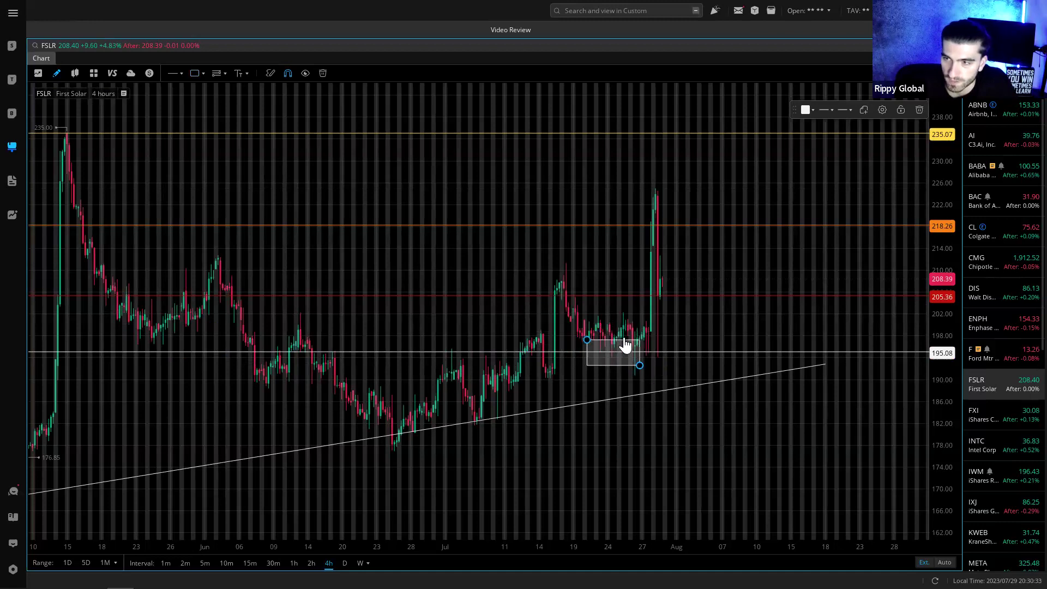
left_click(918, 112)
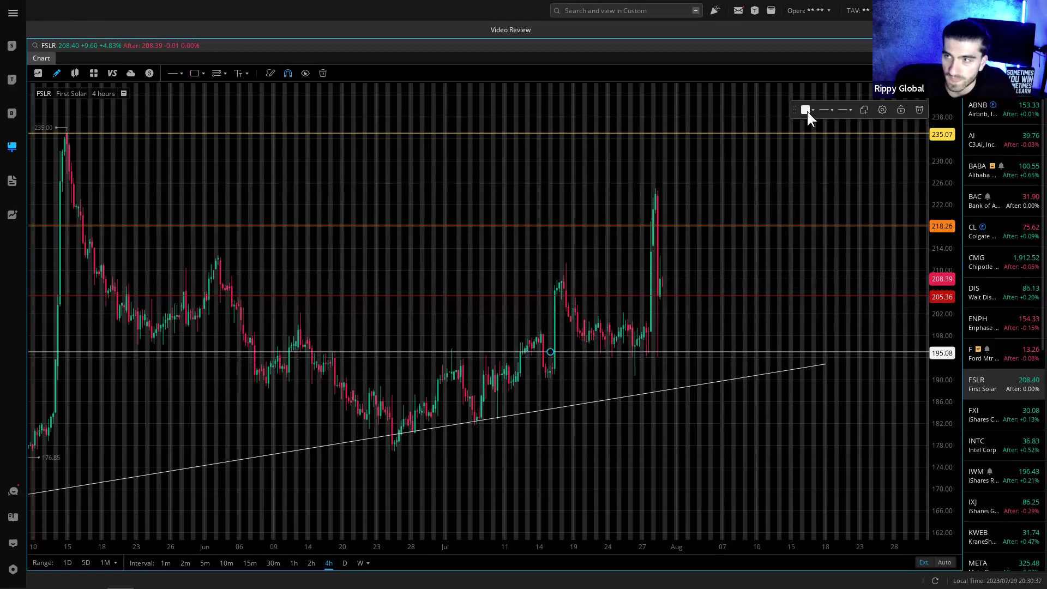
- Recolor FSLR's white horizontal line at 195.08 to blue
left_click(806, 110)
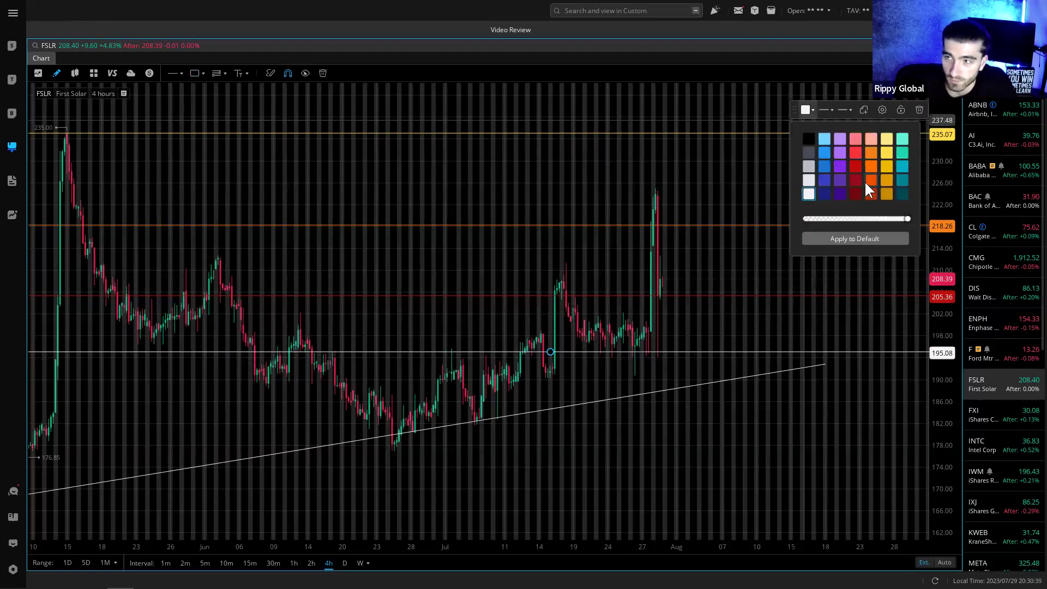
left_click(824, 166)
left_click(793, 327)
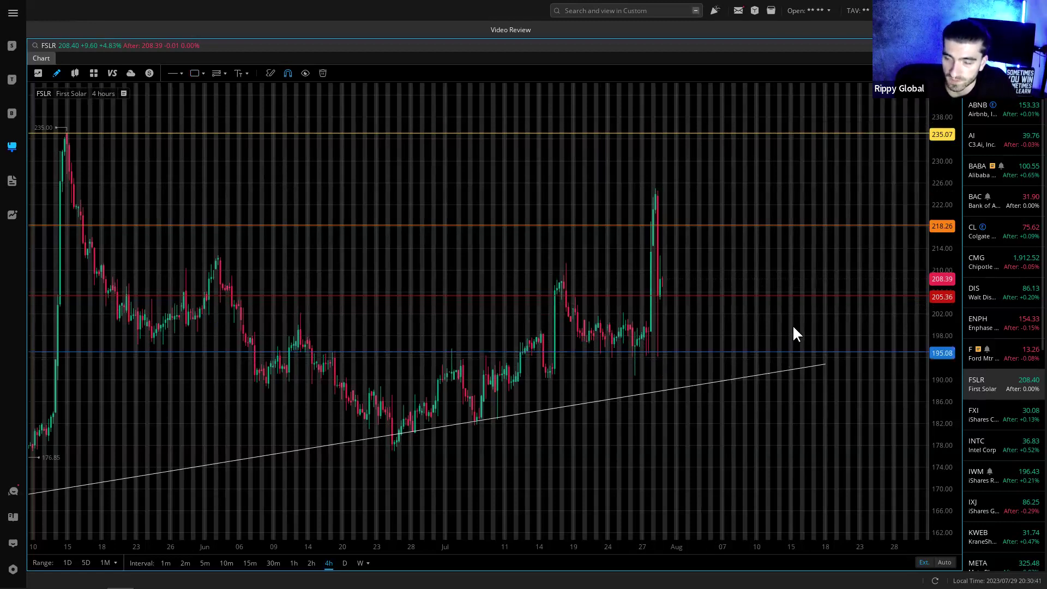
- Examine FSLR's 4-hour price action since February against its horizontal levels and ascending trendline
scroll(706, 302, "down", 3)
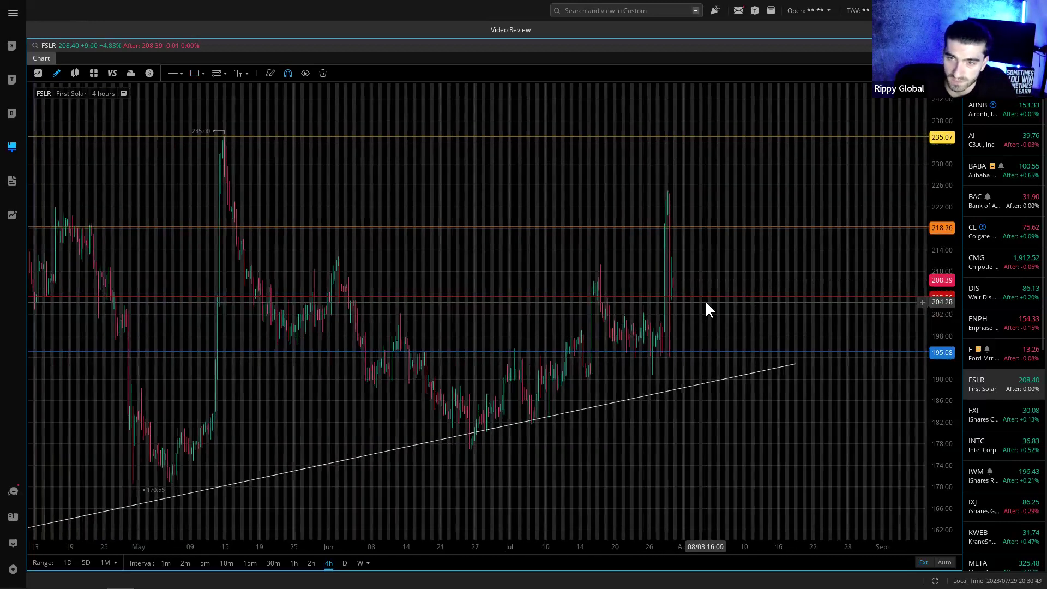
scroll(705, 300, "down", 1)
left_click_drag(718, 251, 708, 289)
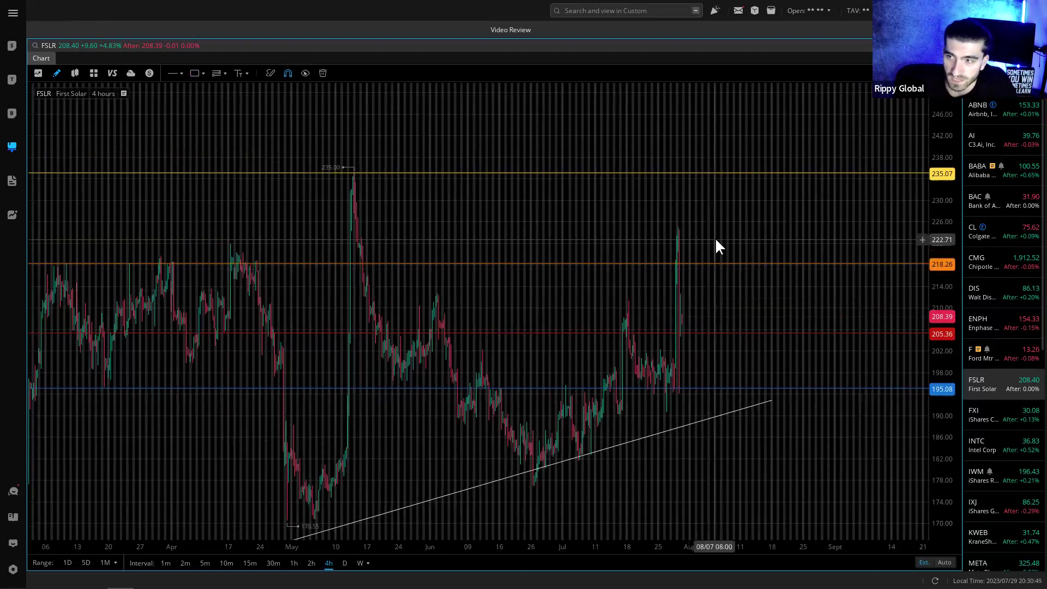
scroll(717, 237, "down", 2)
scroll(718, 238, "down", 1)
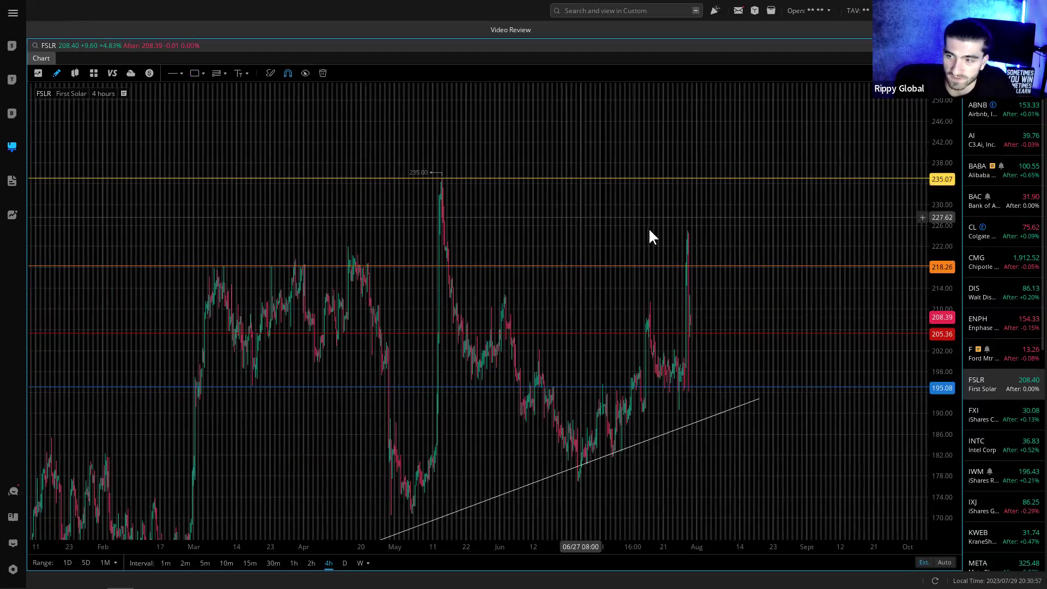
left_click_drag(812, 234, 781, 239)
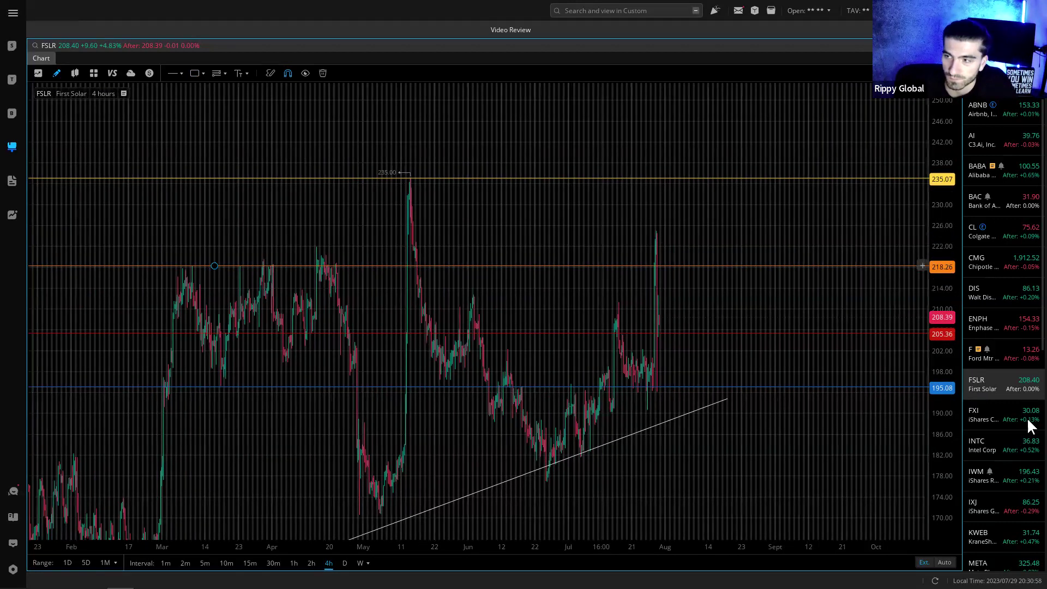
- Open FXI, review its weekly and daily charts, and return to the 4-hour interval
key("Down")
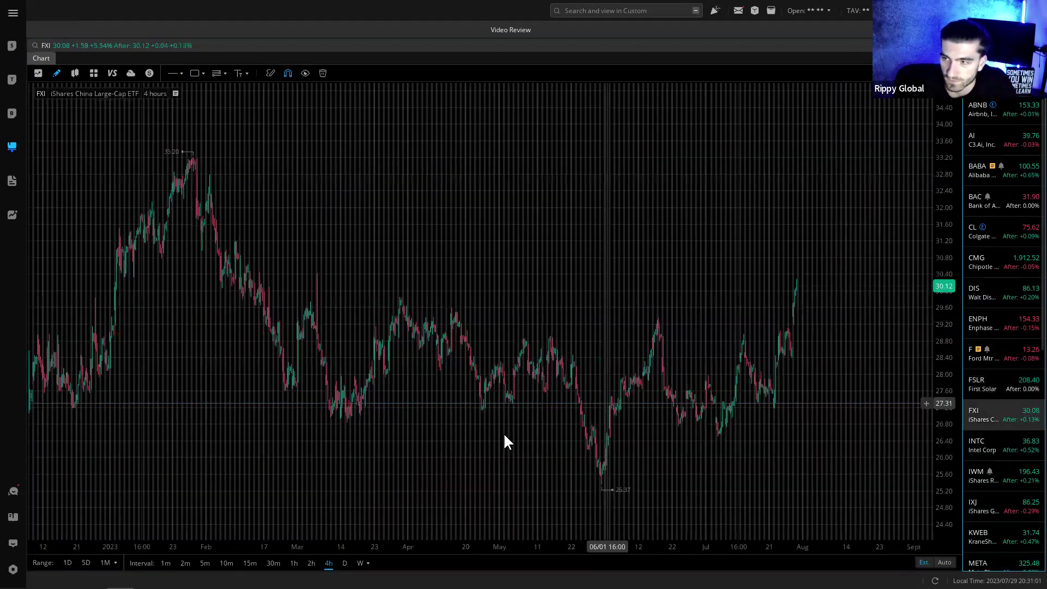
left_click(344, 563)
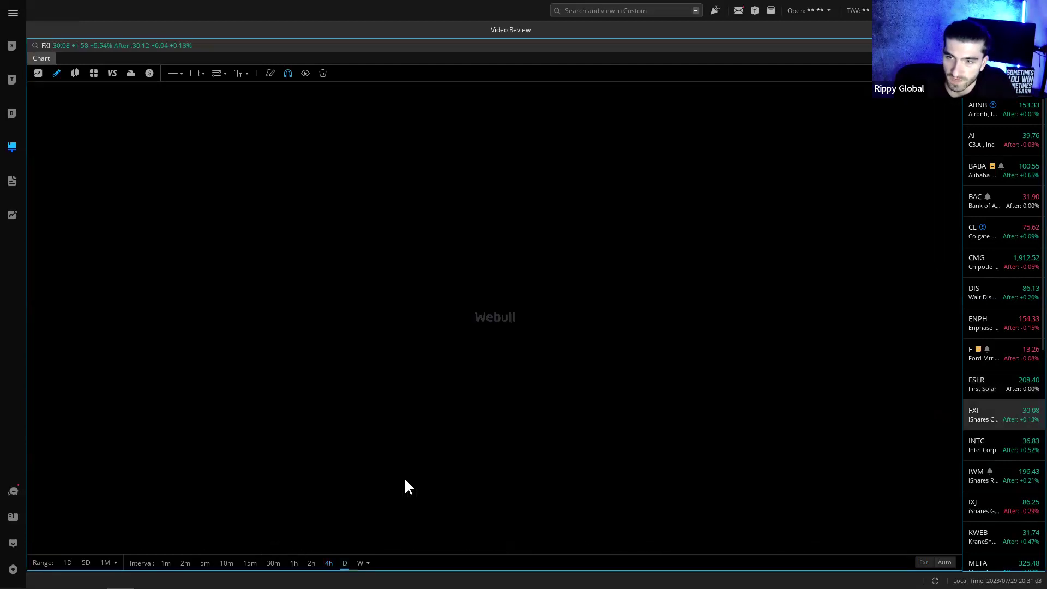
left_click(360, 563)
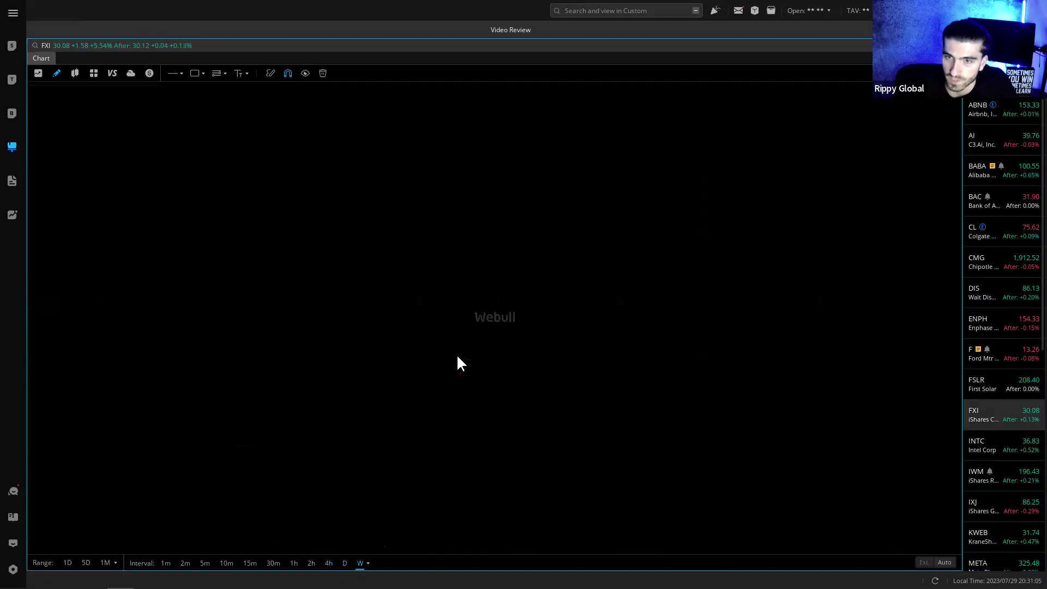
left_click_drag(665, 326, 492, 427)
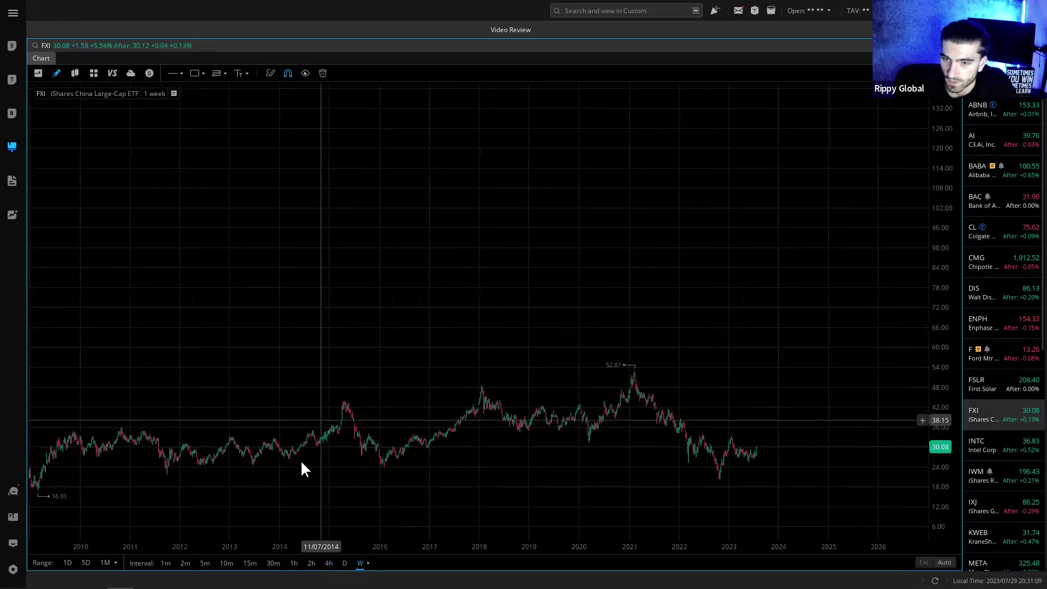
left_click(345, 563)
scroll(677, 404, "up", 5)
left_click_drag(679, 404, 490, 411)
scroll(490, 412, "up", 2)
left_click_drag(949, 457, 947, 414)
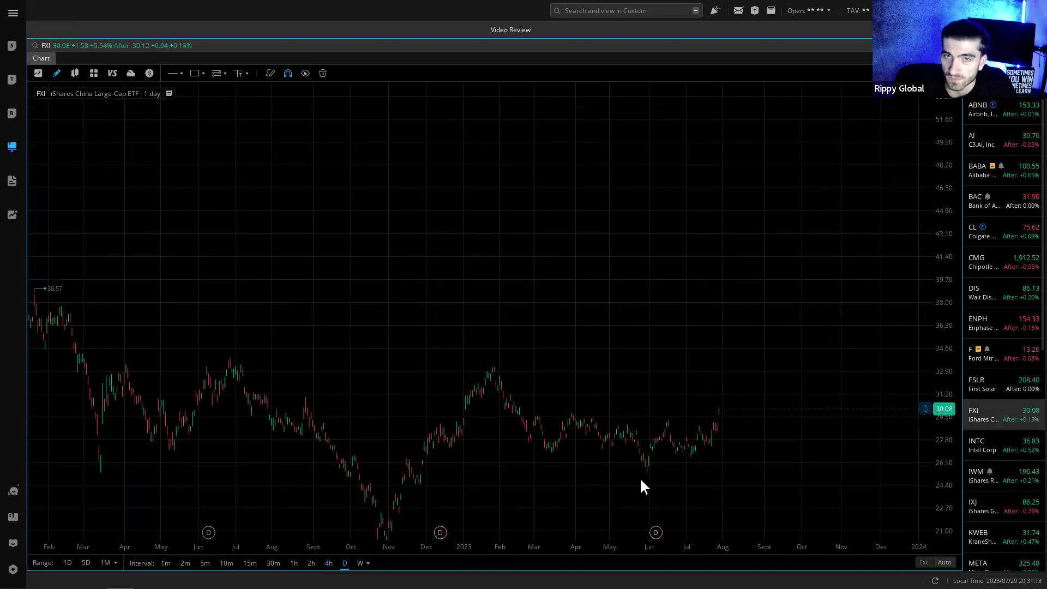
left_click_drag(640, 478, 638, 421)
scroll(638, 420, "up", 2)
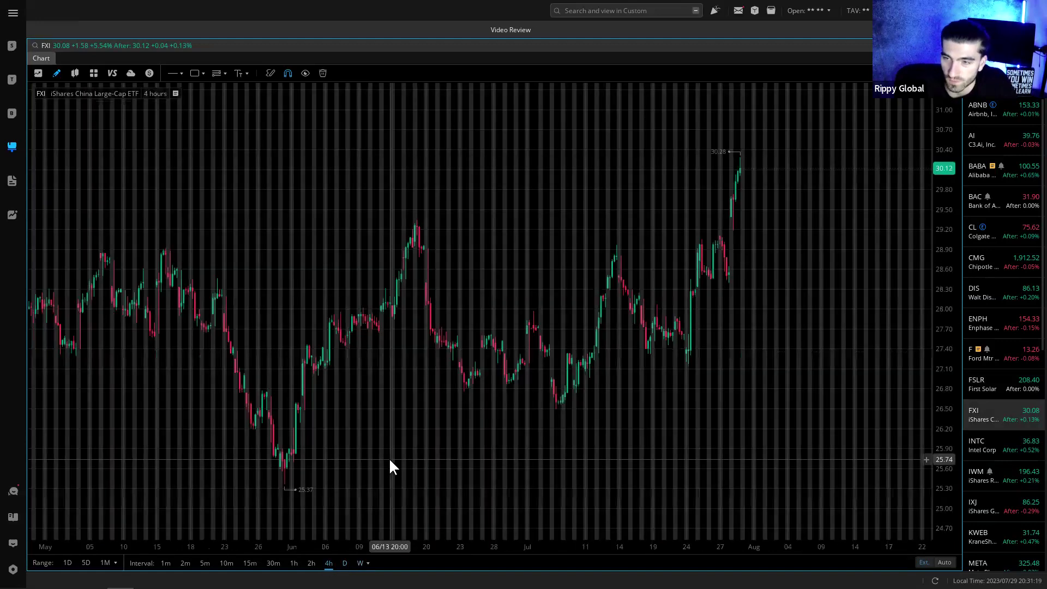
- Draw a thin rectangle zone along FXI's late-January high at about 33.10, extending to mid-August
scroll(389, 461, "down", 5)
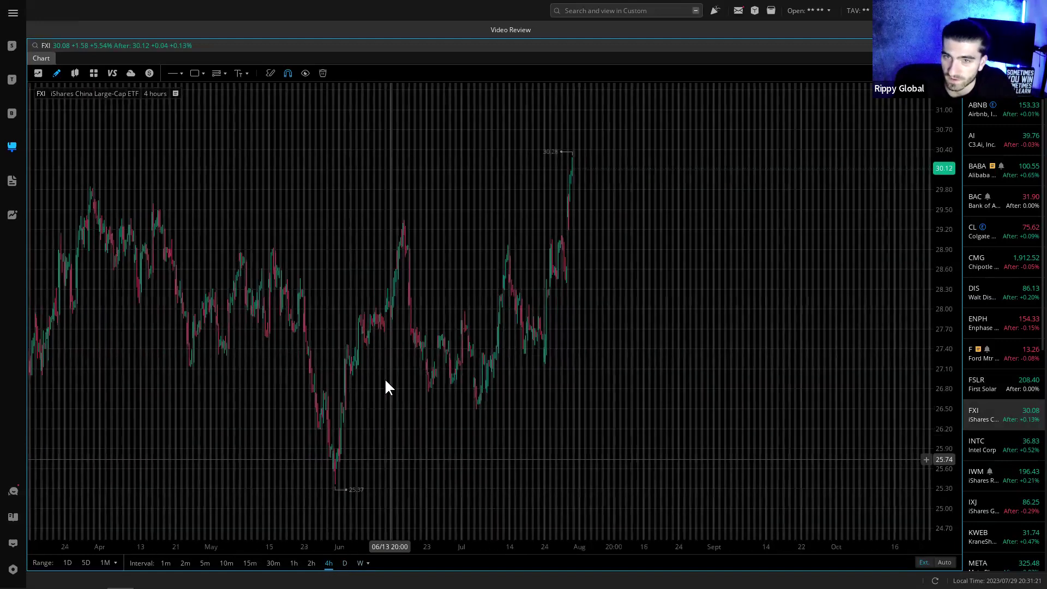
left_click_drag(385, 382, 518, 454)
scroll(526, 465, "down", 3)
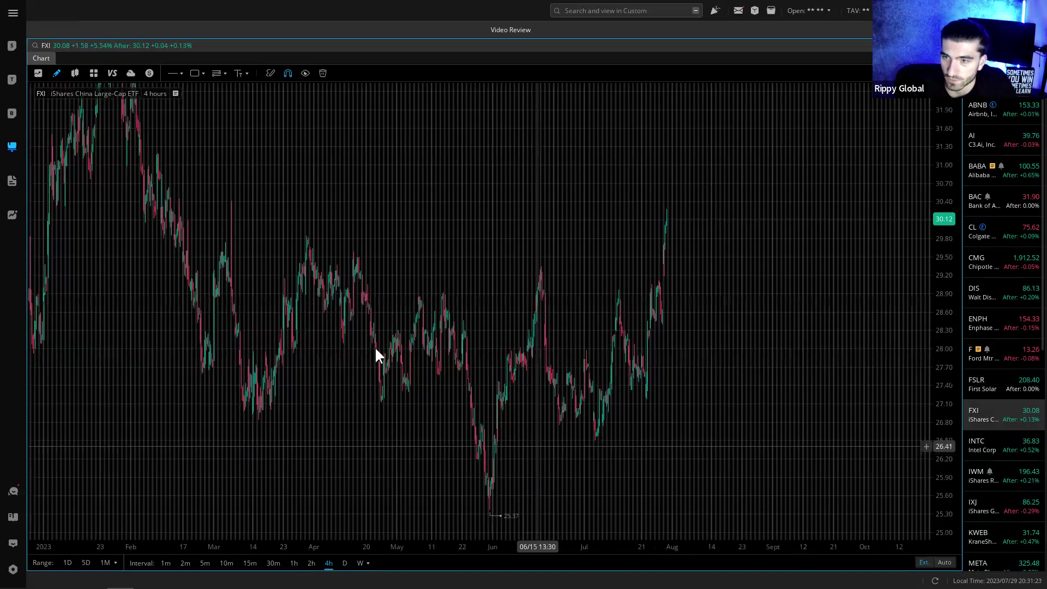
left_click_drag(308, 388, 326, 432)
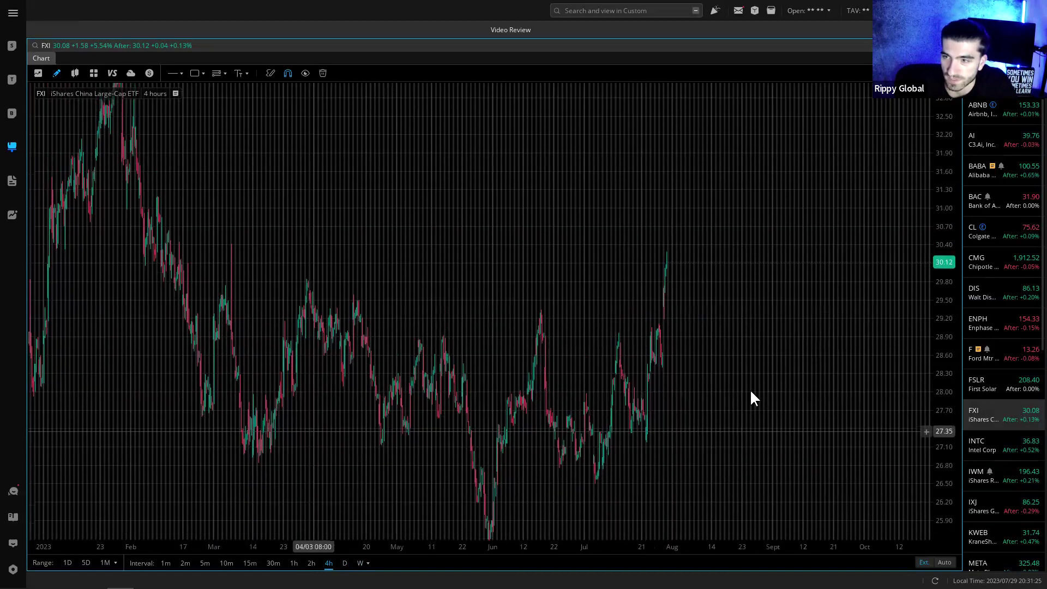
left_click_drag(937, 341, 929, 553)
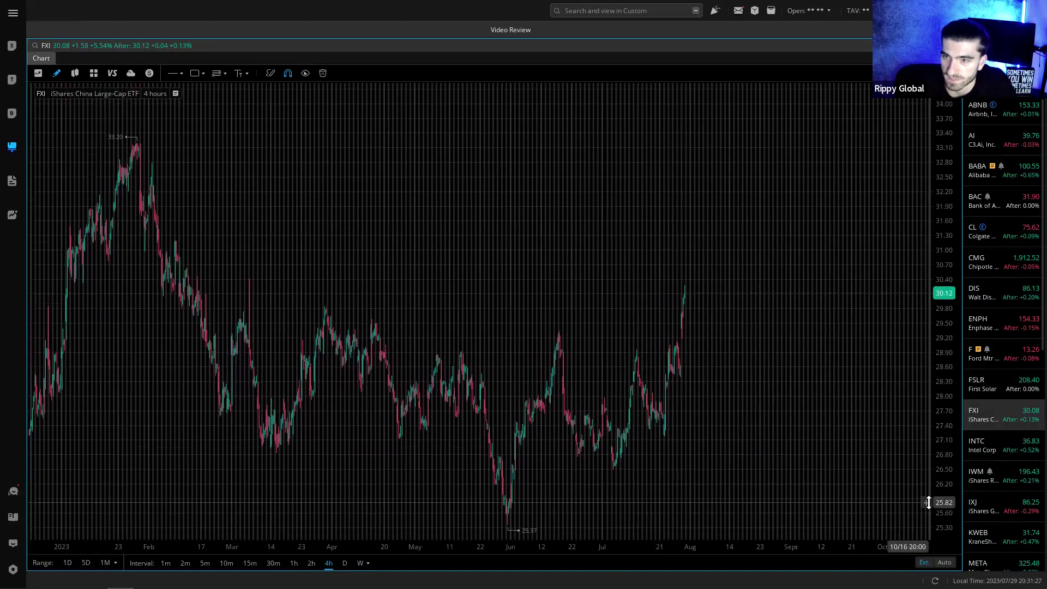
left_click_drag(478, 336, 478, 324)
left_click(195, 73)
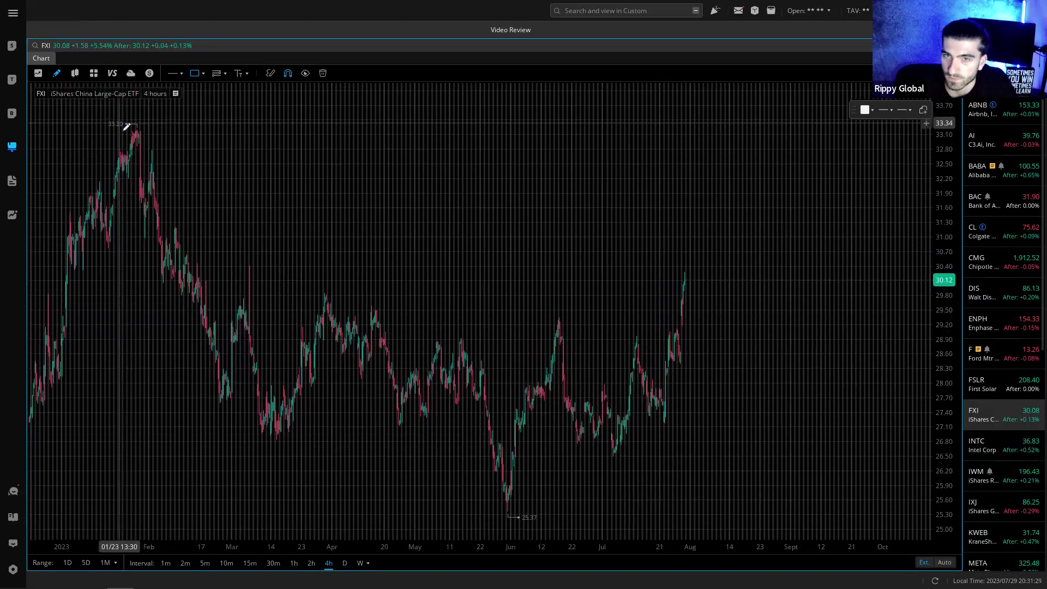
left_click(123, 128)
left_click_drag(366, 135, 750, 136)
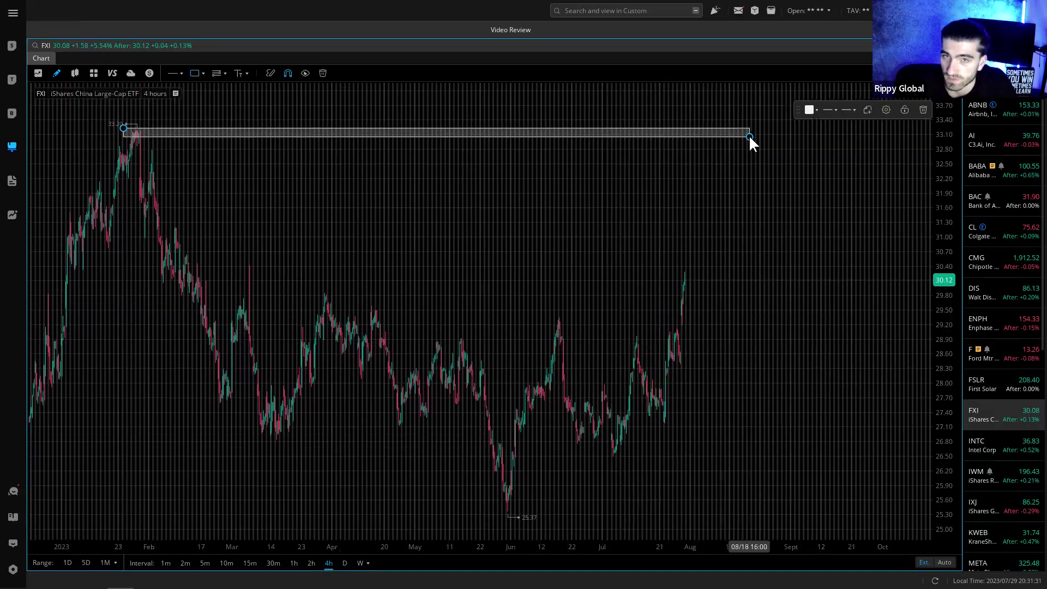
- Draw two descending trendlines on FXI, one over the January to April highs and one under the January to March lows
left_click(176, 75)
left_click(178, 93)
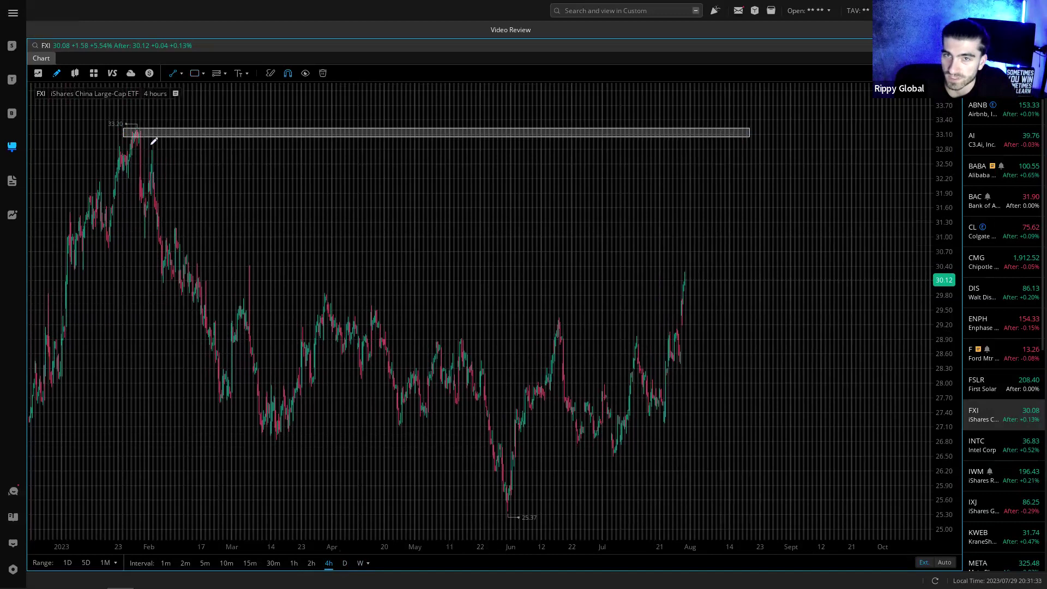
mouse_move(125, 119)
left_mouse_down()
mouse_move(225, 218)
mouse_move(376, 319)
left_mouse_up()
left_click(171, 77)
mouse_move(127, 228)
left_mouse_down()
mouse_move(243, 420)
mouse_move(299, 458)
left_mouse_up()
left_click(290, 462)
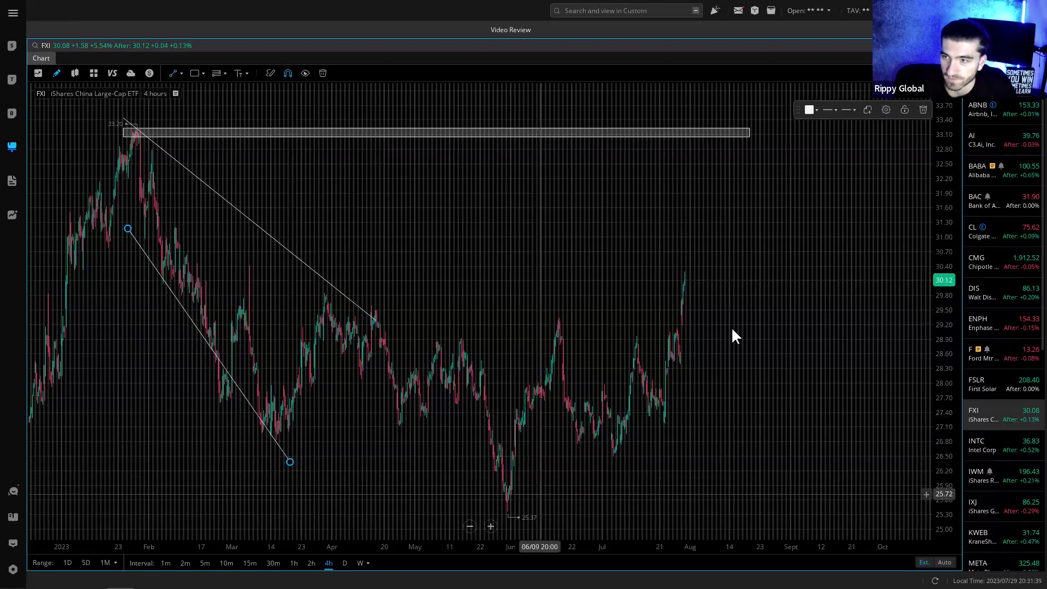
- Draw ascending trendlines over FXI's mid-May to July highs and under its June to July lows, and delete both
left_click(173, 79)
left_click_drag(455, 342, 738, 247)
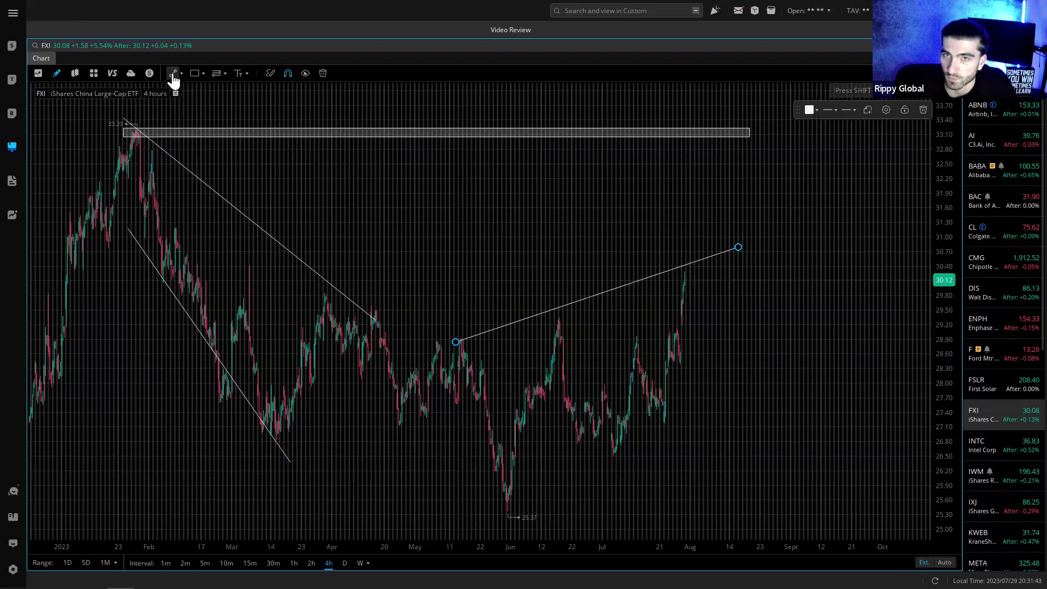
left_click(172, 75)
mouse_move(499, 511)
left_mouse_down()
mouse_move(696, 439)
mouse_move(745, 374)
left_mouse_up()
left_click(636, 289)
left_click(921, 111)
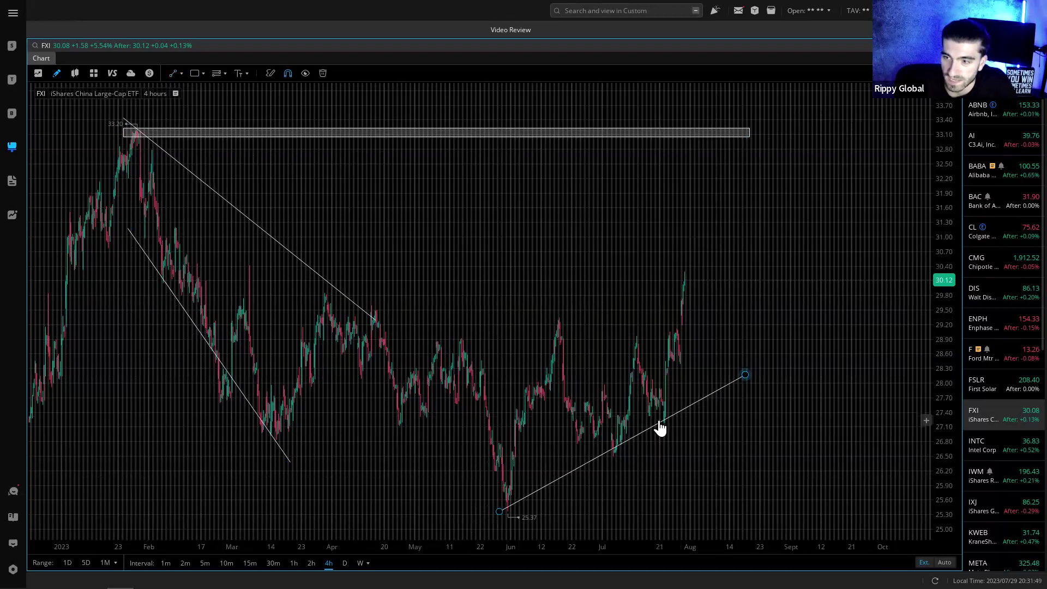
left_click(922, 110)
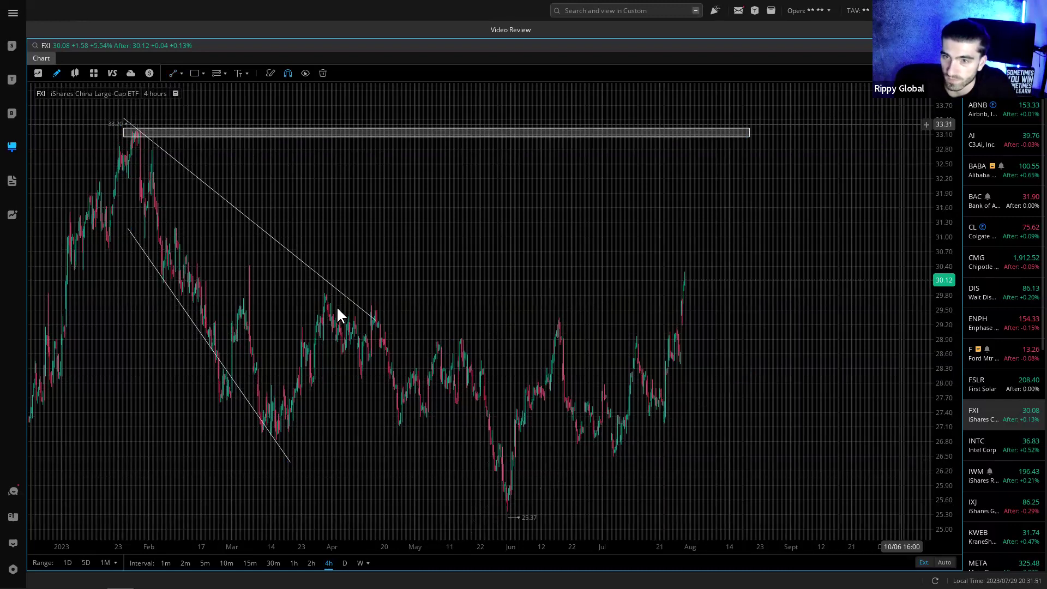
- Check FXI on the 1-hour interval and switch the chart to the 2-hour interval
left_click(295, 563)
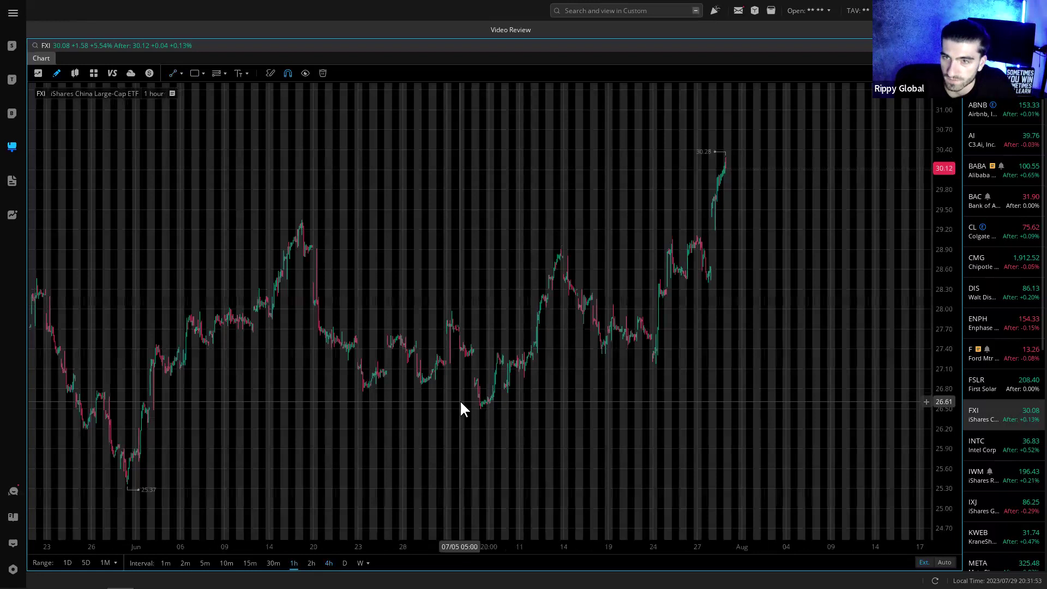
left_click_drag(507, 399, 731, 354)
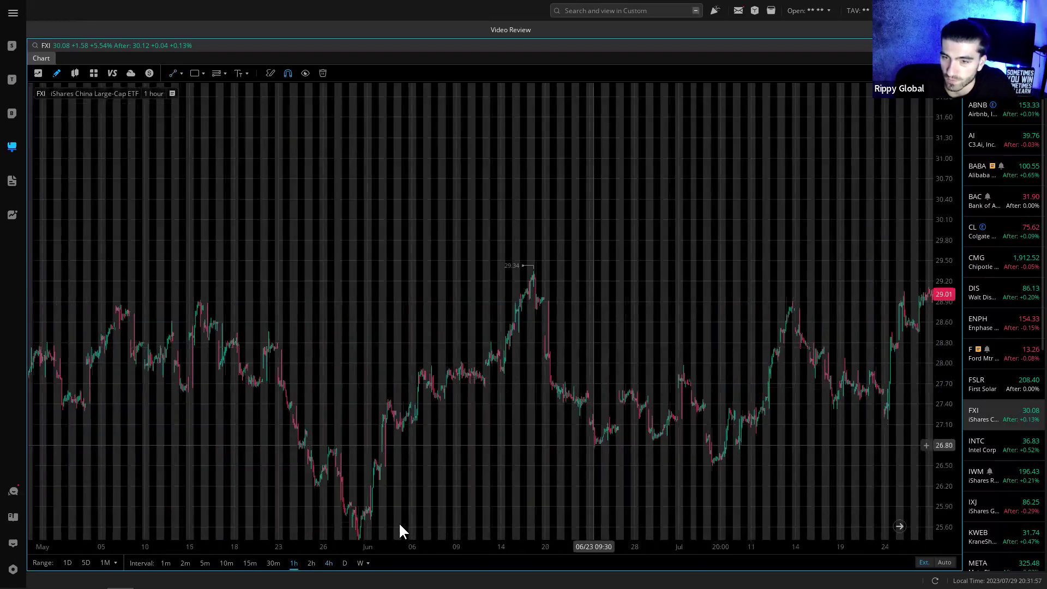
left_click(312, 563)
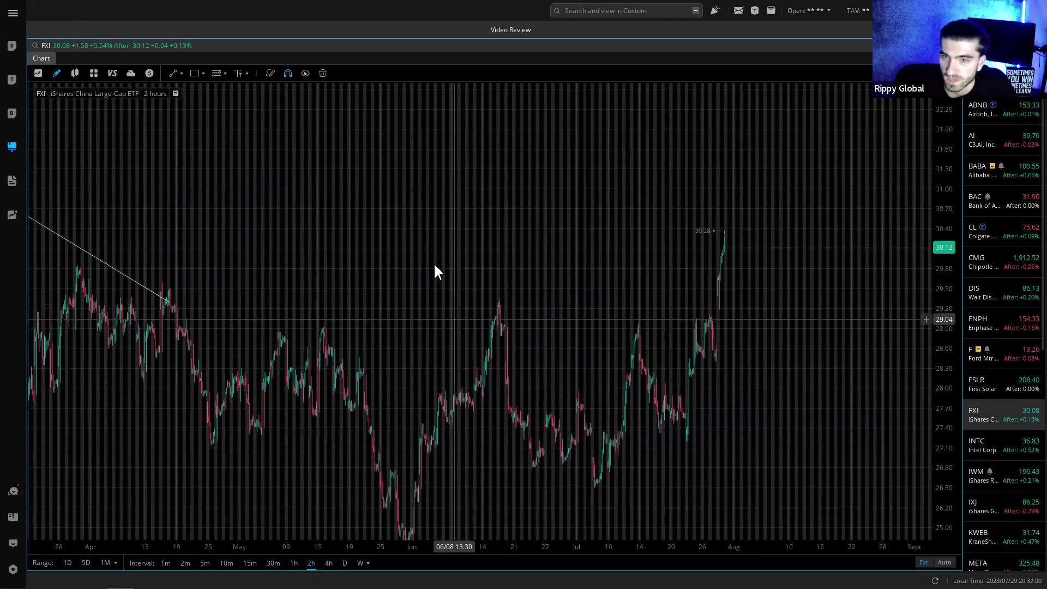
- Draw a rectangle zone at about 29.30 to 29.60 from FXI's late-March high into August, and delete it
left_click(193, 74)
left_click(70, 278)
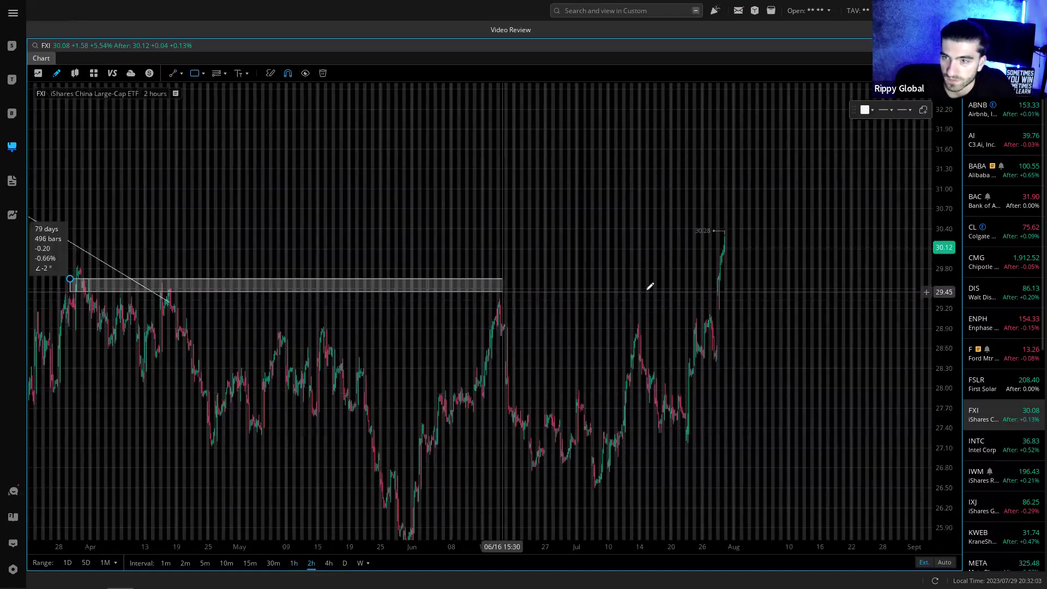
left_click(738, 301)
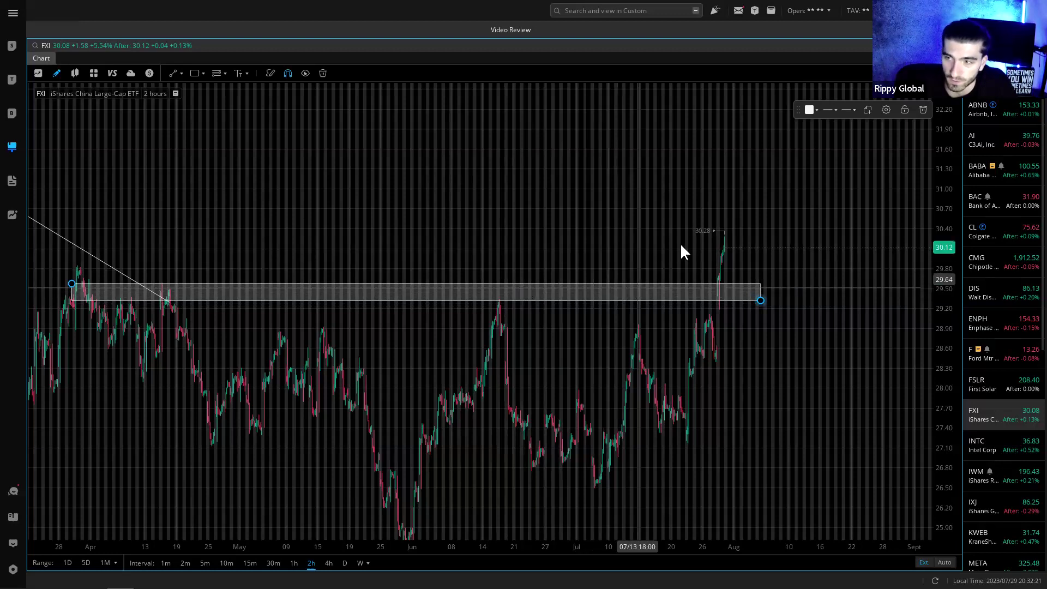
left_click(922, 114)
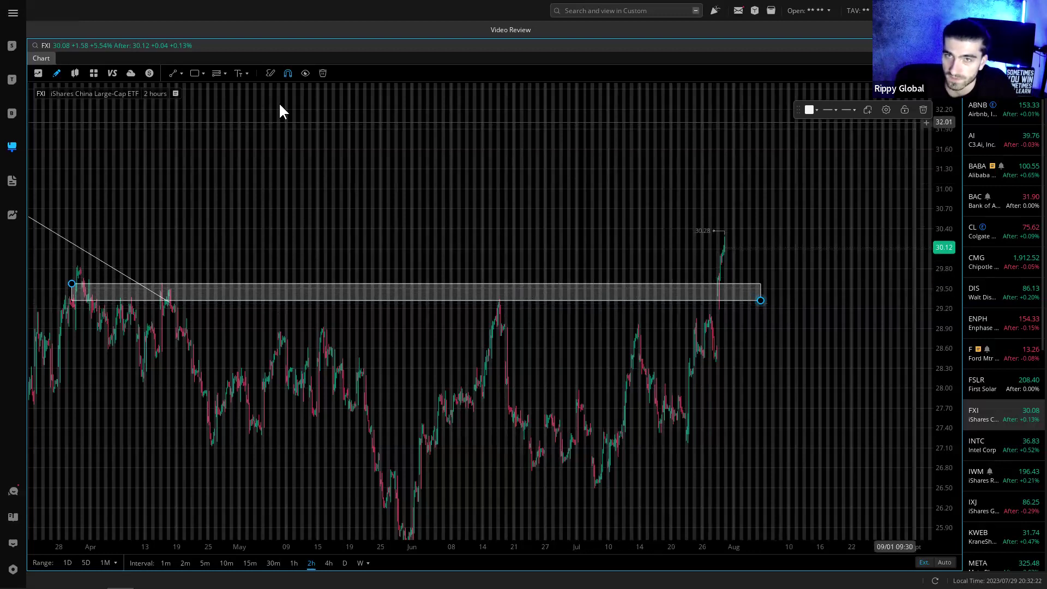
- Draw a horizontal line at 29.45 on FXI, just above the mid-June high, and colour it red
left_click(180, 73)
left_click(188, 111)
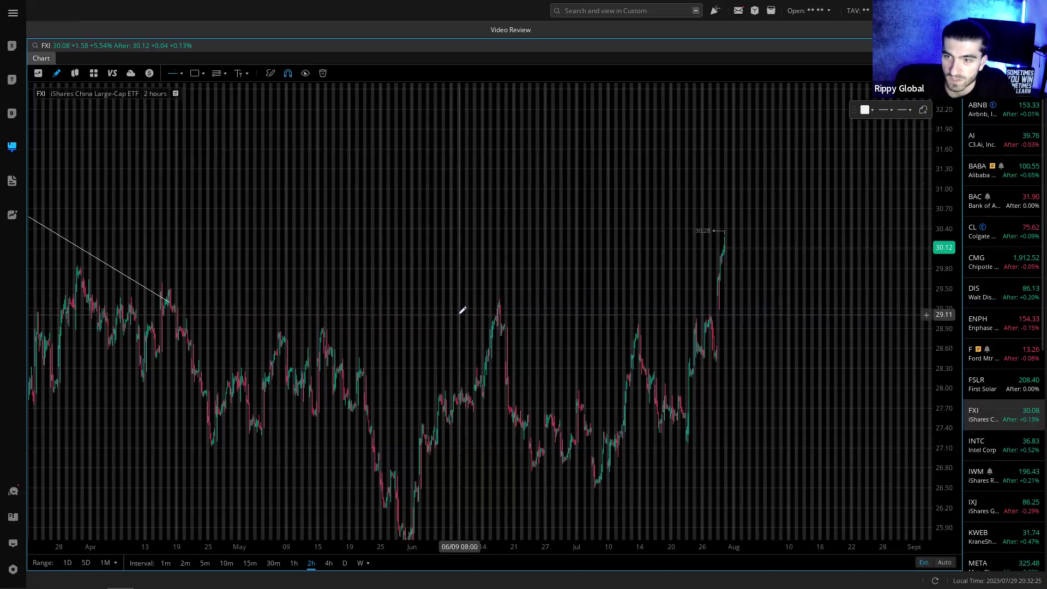
left_click(472, 292)
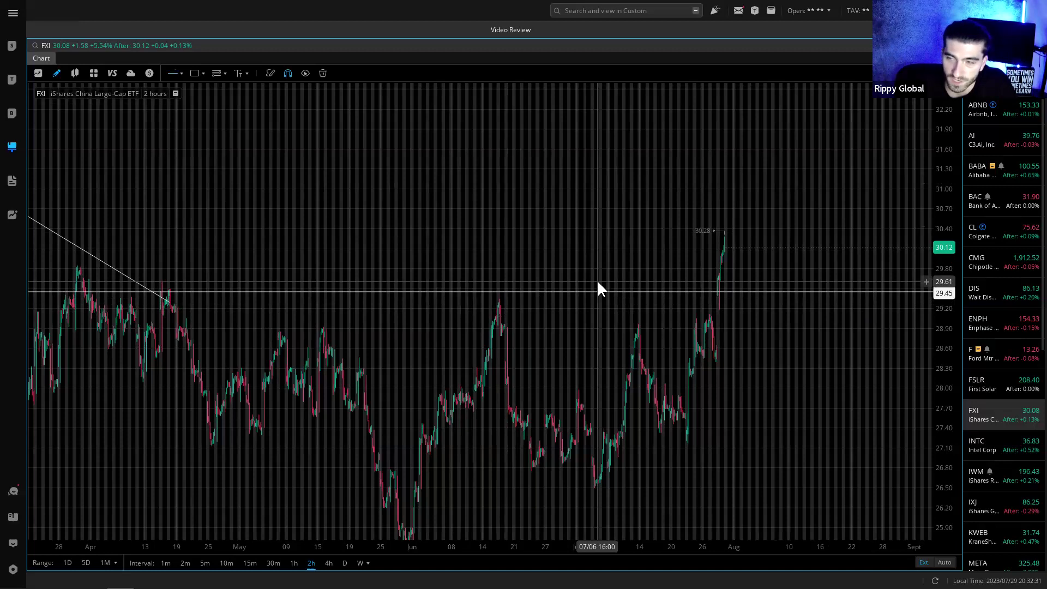
left_click(729, 292)
left_click(809, 109)
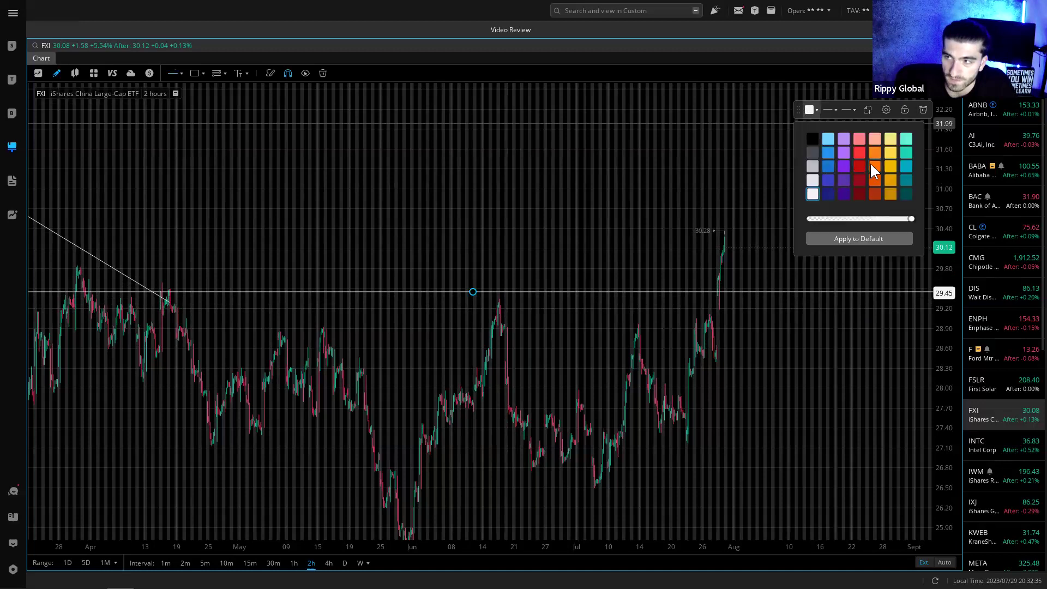
left_click(858, 171)
left_click(639, 181)
- Add a horizontal line at 28.92 across FXI's May and July highs and colour it blue
left_click(172, 74)
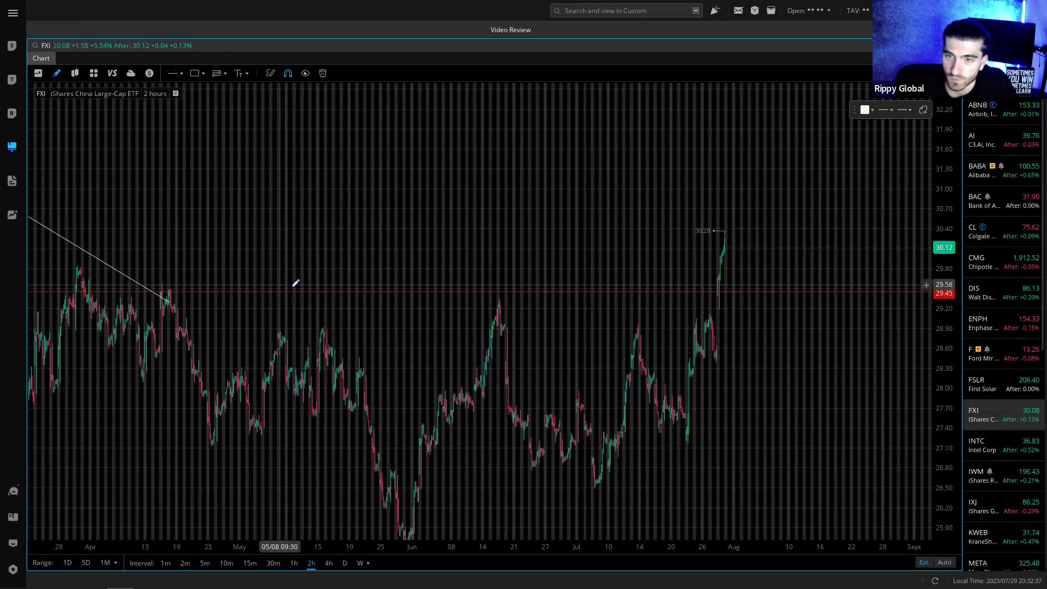
left_click(361, 326)
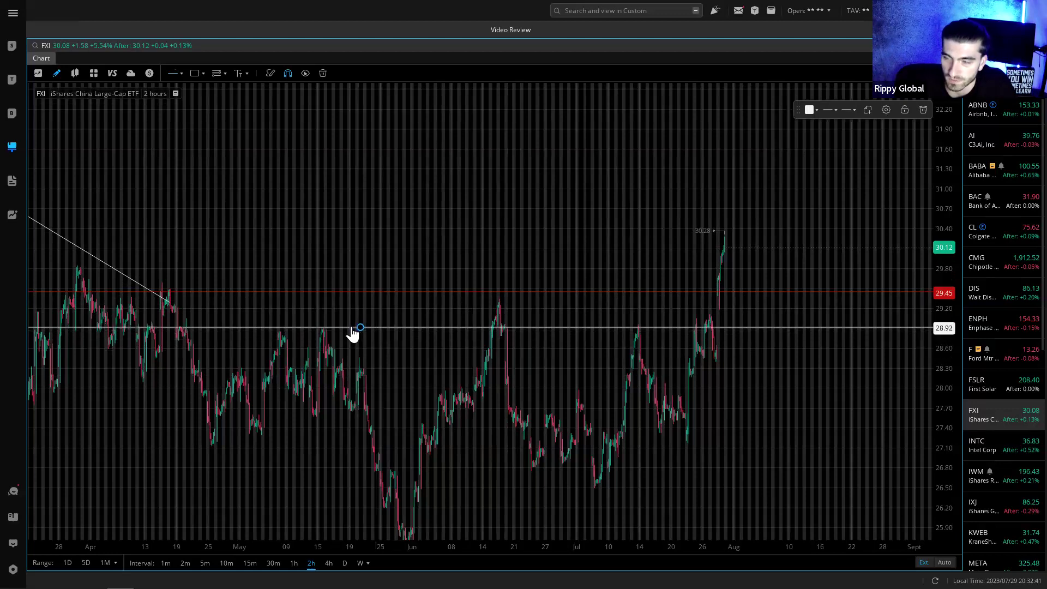
left_click(809, 109)
left_click(828, 166)
left_click(604, 229)
- Mark the touches of FXI's blue 28.92 line with small rectangles on the two May highs and the mid- and late-July highs
mouse_move(265, 320)
left_mouse_down()
mouse_move(297, 339)
mouse_move(331, 334)
left_mouse_up()
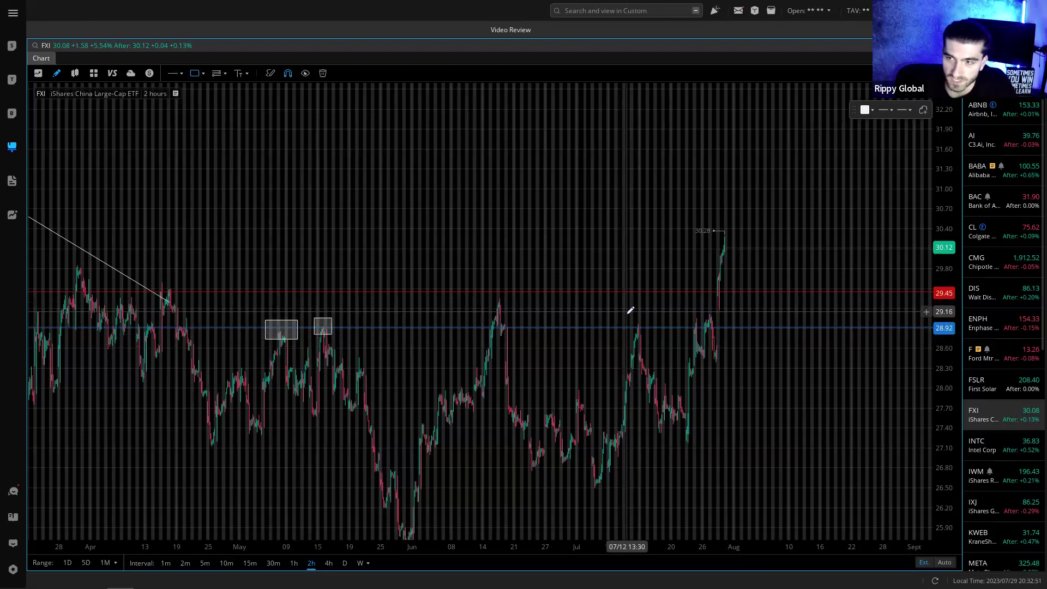
mouse_move(626, 312)
left_mouse_down()
mouse_move(646, 333)
mouse_move(725, 331)
left_mouse_up()
left_click(195, 77)
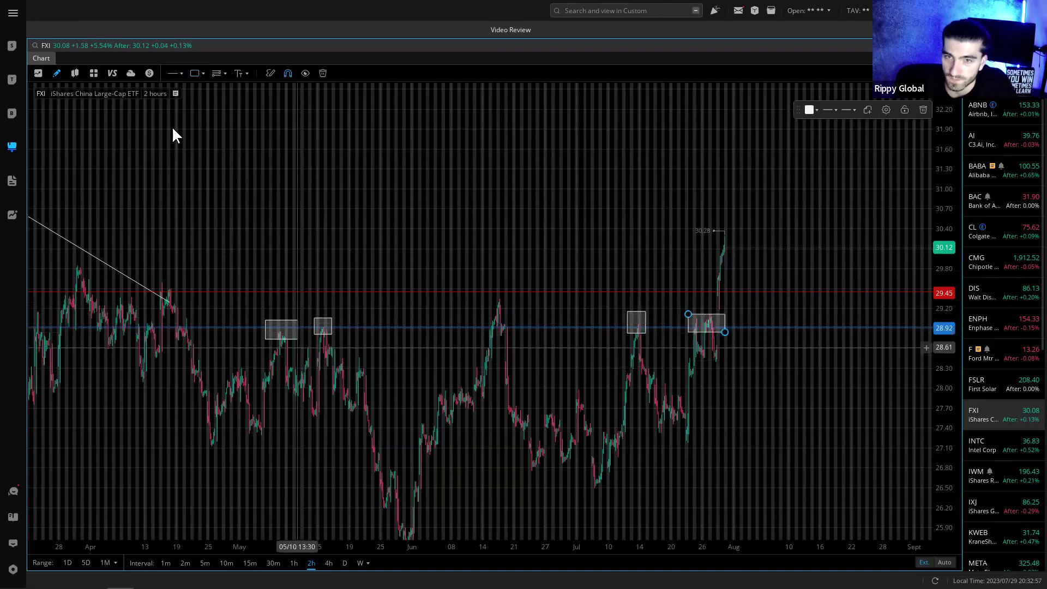
- Mark the touches of FXI's red 29.45 line with small rectangles on the late-March, mid-April and mid-June highs
left_click(194, 73)
left_click_drag(70, 279, 101, 298)
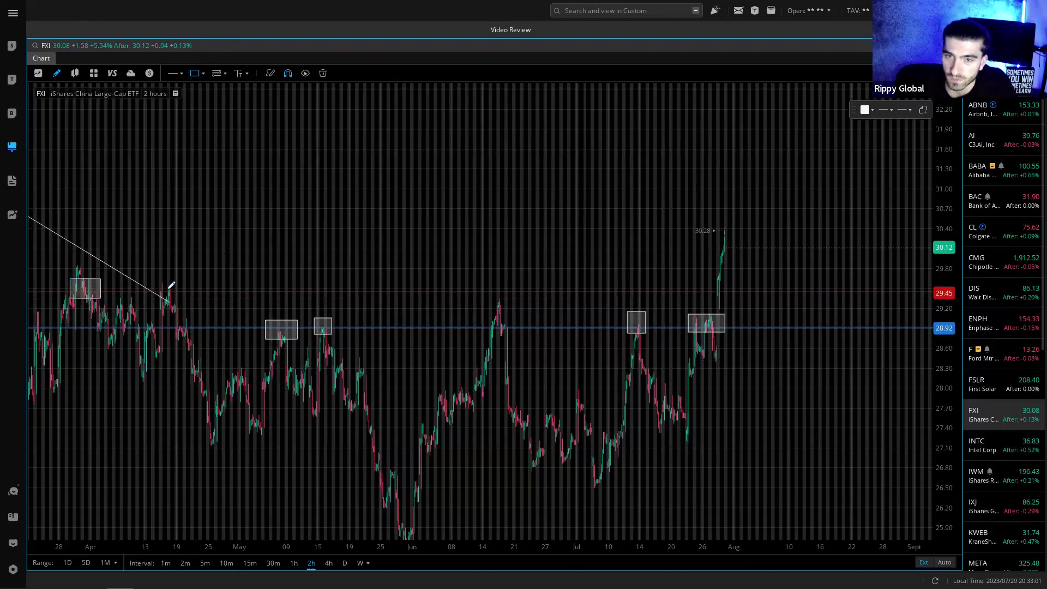
left_click_drag(182, 284, 180, 286)
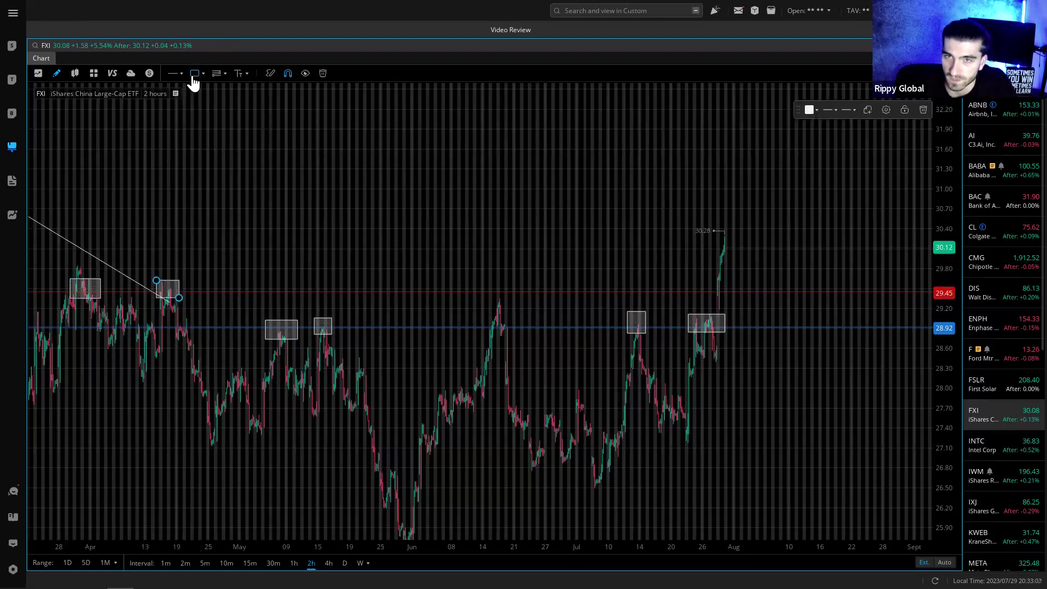
left_click_drag(494, 280, 509, 298)
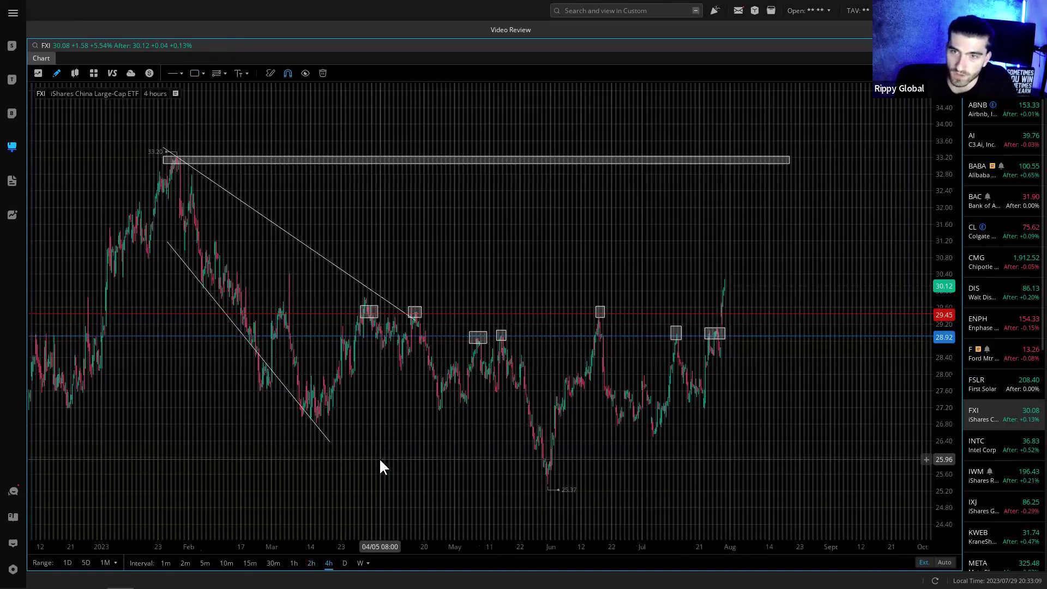
- Check FXI on the 4-hour interval, switch to the daily interval, and bring the price action since early 2022 into view
scroll(428, 406, "up", 6)
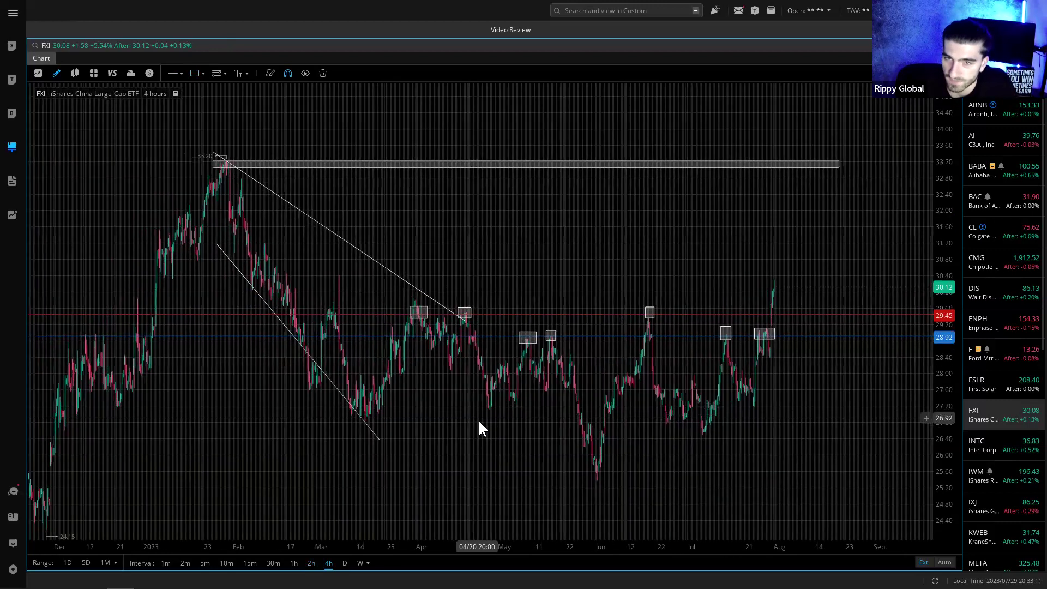
scroll(207, 395, "up", 5)
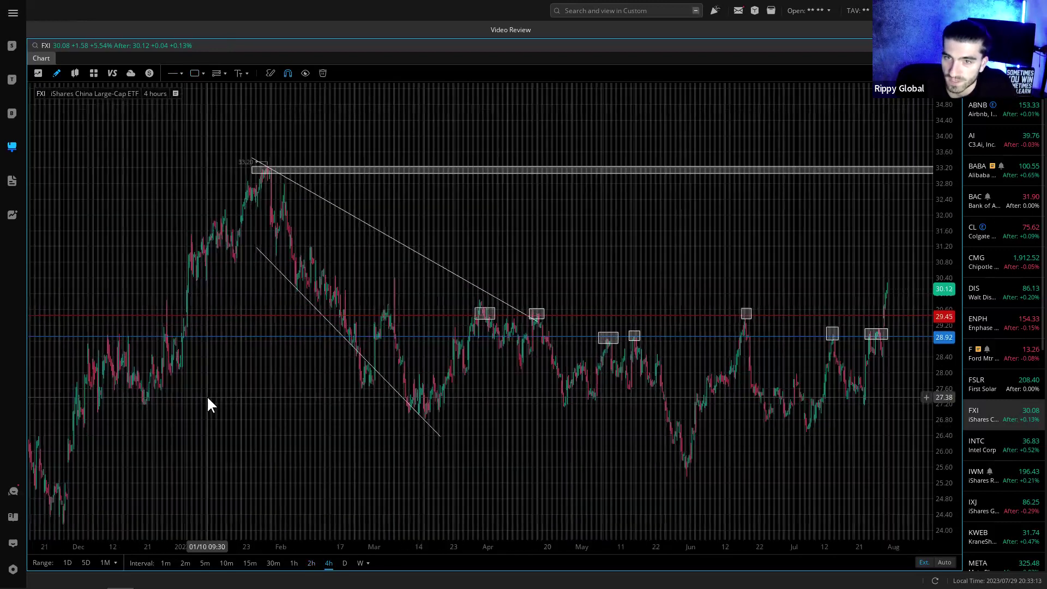
left_click(345, 562)
left_click_drag(757, 440, 379, 448)
scroll(441, 436, "up", 6)
left_click_drag(942, 491, 940, 308)
left_click_drag(522, 492, 522, 450)
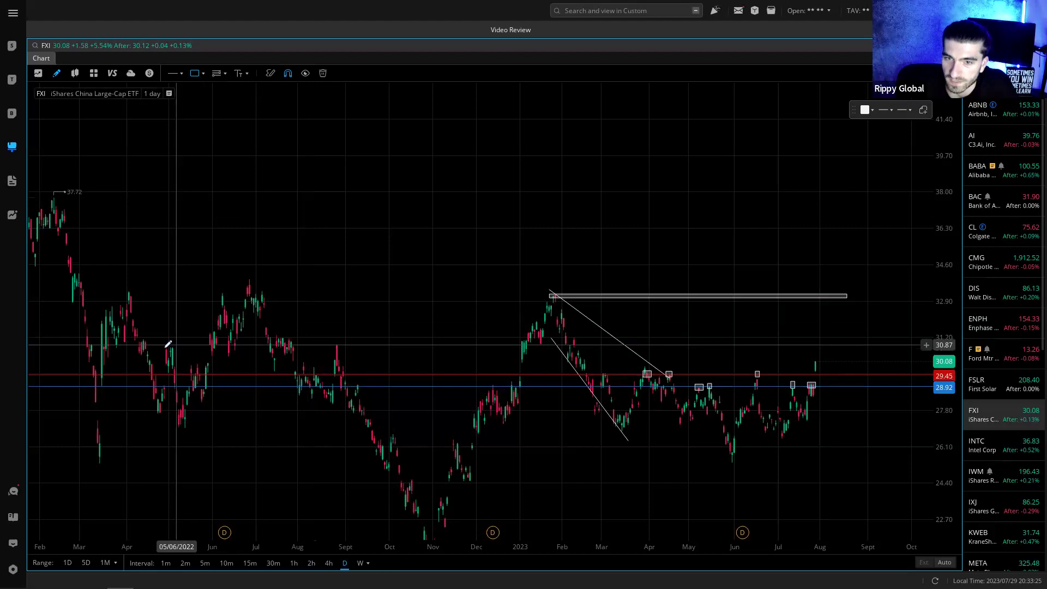
- Draw a thin rectangle zone at about 30.80 across FXI's March to August 2022 price action, and delete it
mouse_move(158, 342)
left_mouse_down()
mouse_move(457, 345)
mouse_move(362, 355)
left_mouse_up()
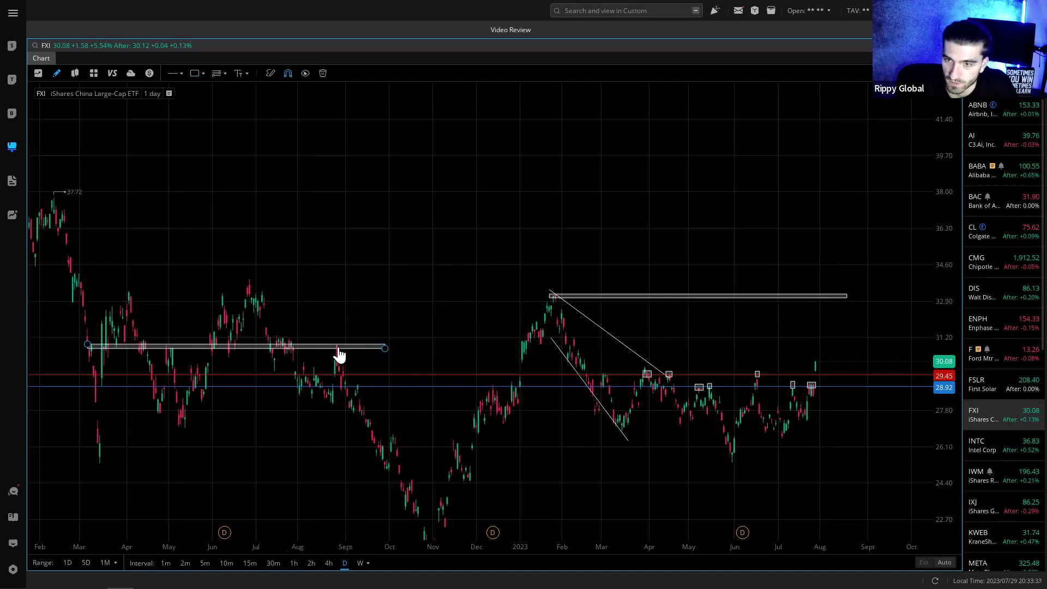
scroll(338, 350, "up", 5)
left_click_drag(306, 426, 386, 428)
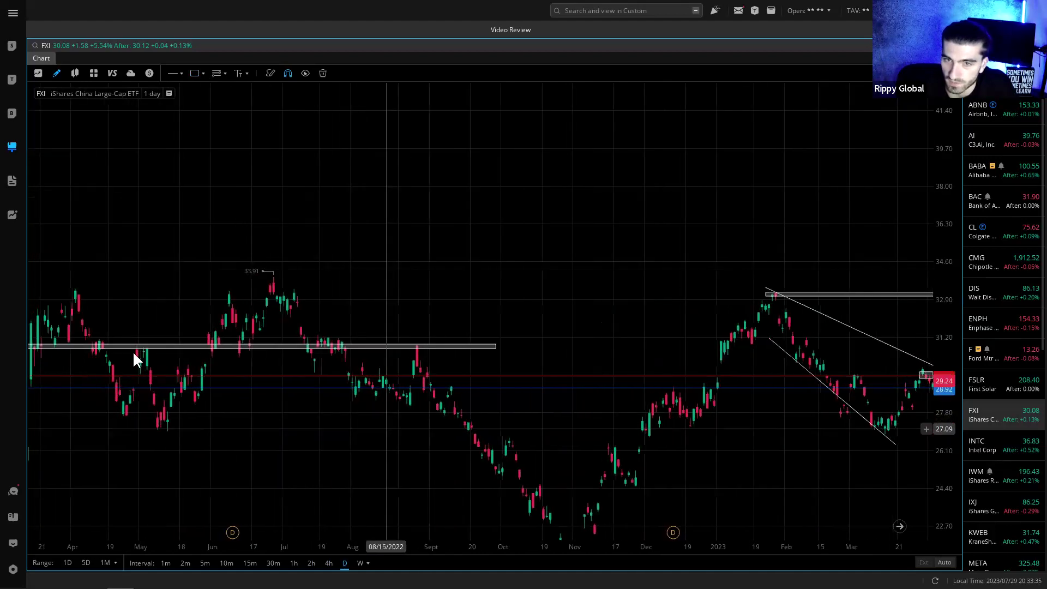
left_click(477, 347)
left_click(923, 109)
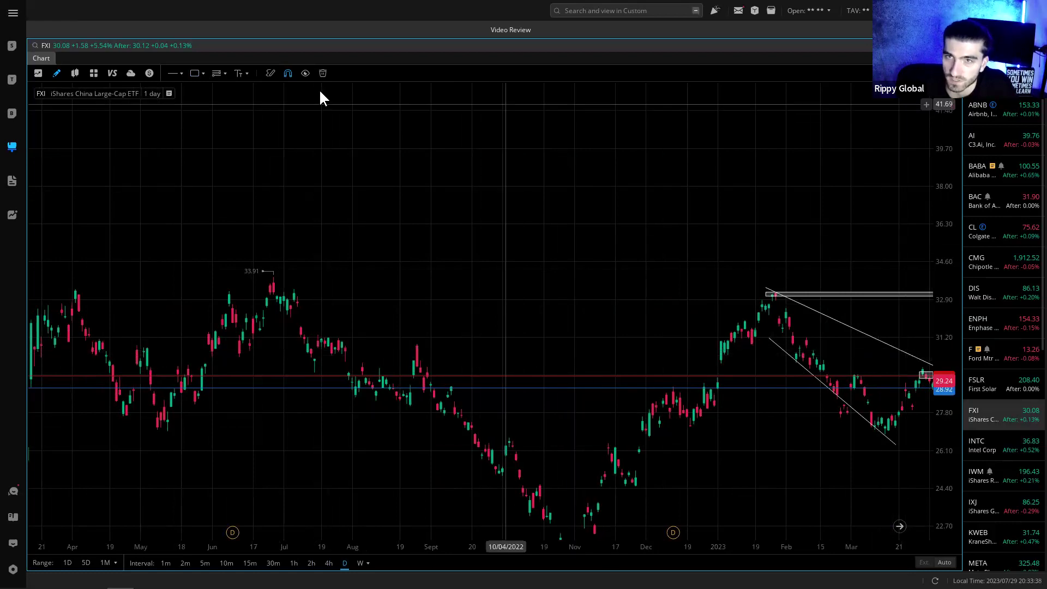
- Draw a horizontal line at 30.84 through FXI's May and August 2022 highs and colour it orange
left_click(173, 73)
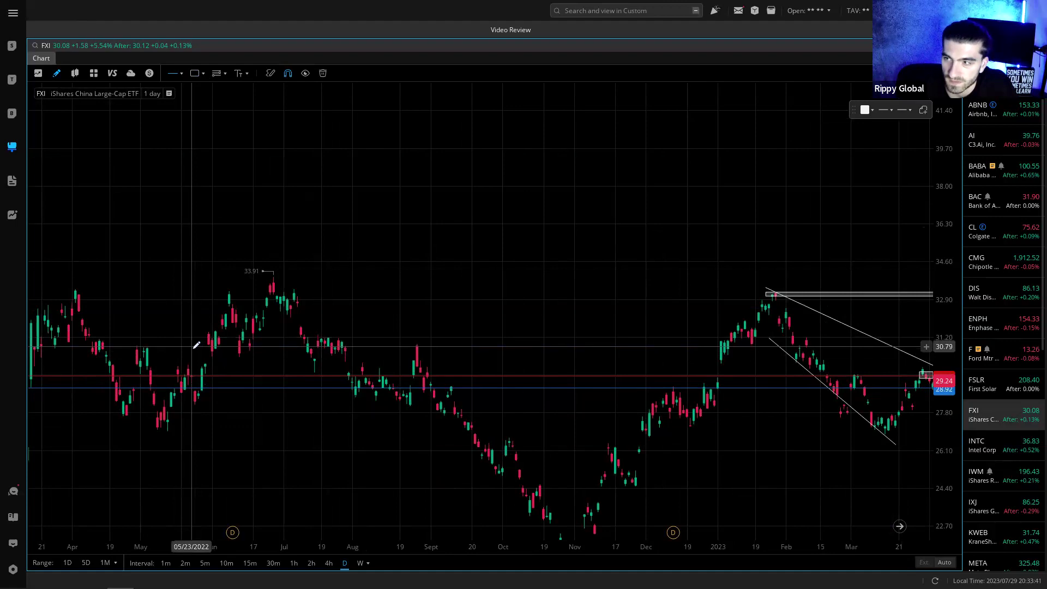
left_click(195, 345)
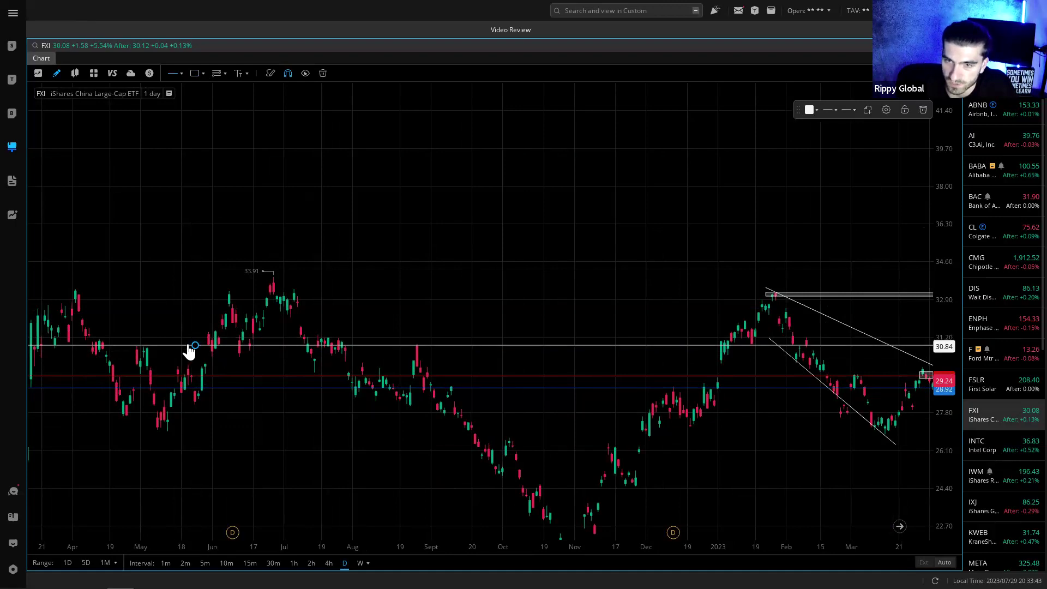
left_click(811, 110)
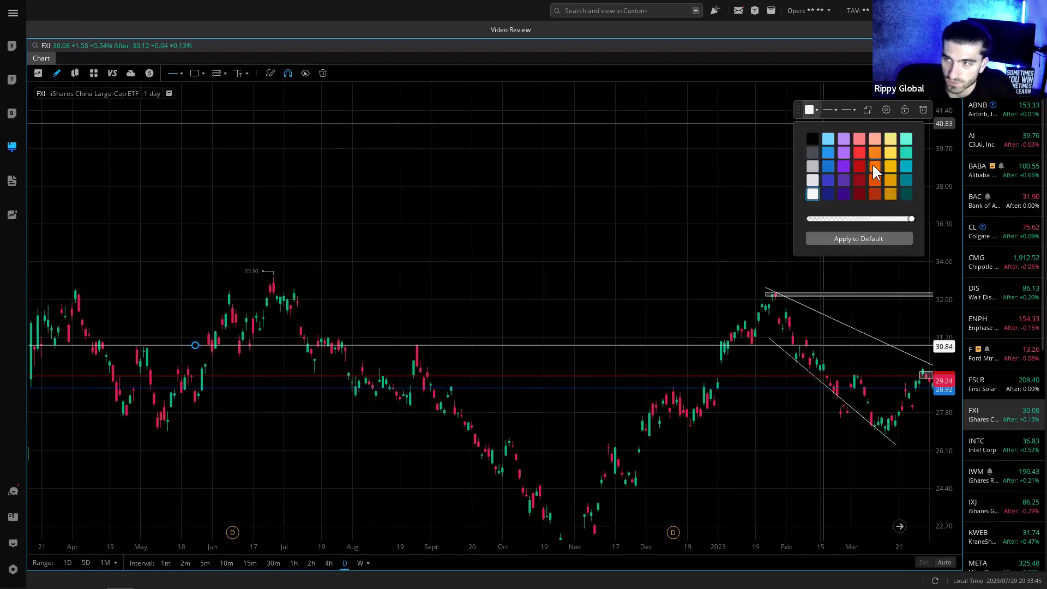
left_click(874, 164)
left_click(457, 328)
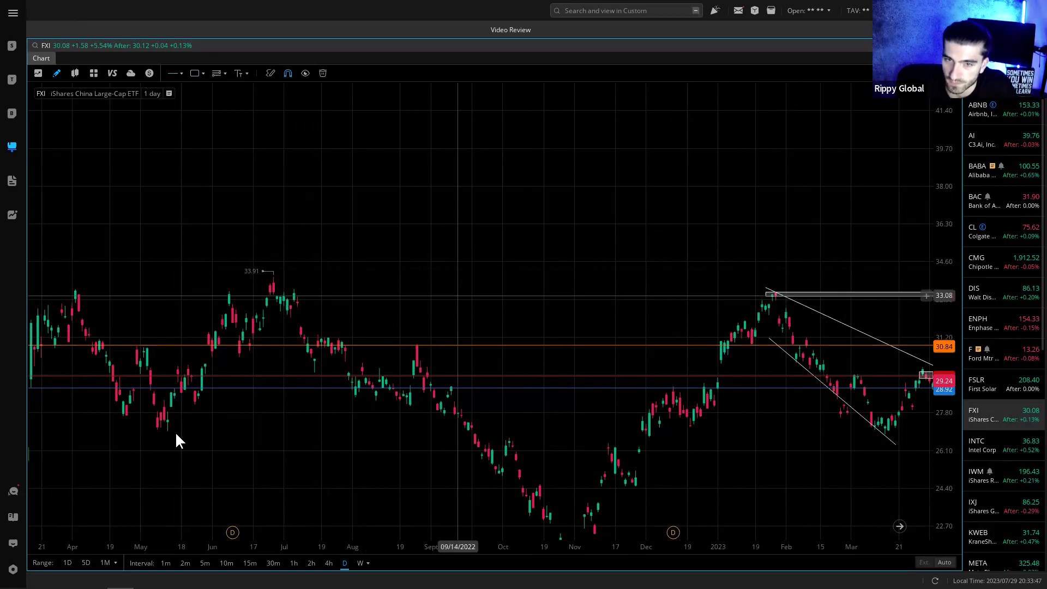
- Draw small rectangles where FXI touches the orange 30.84 line around late March and June 2022, and delete them
left_click_drag(176, 435, 337, 453)
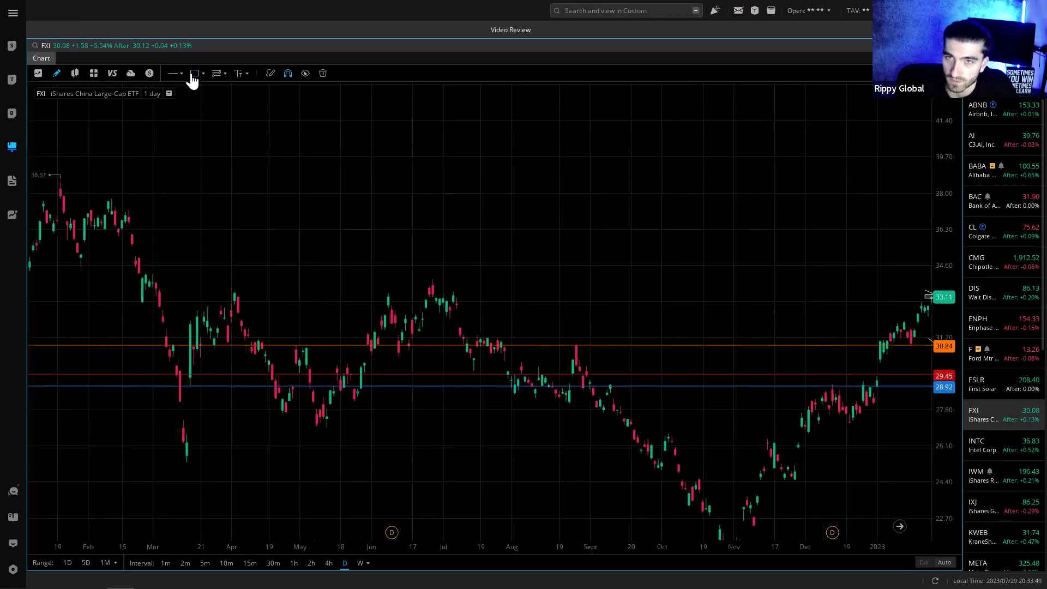
left_click(194, 74)
left_click(208, 339)
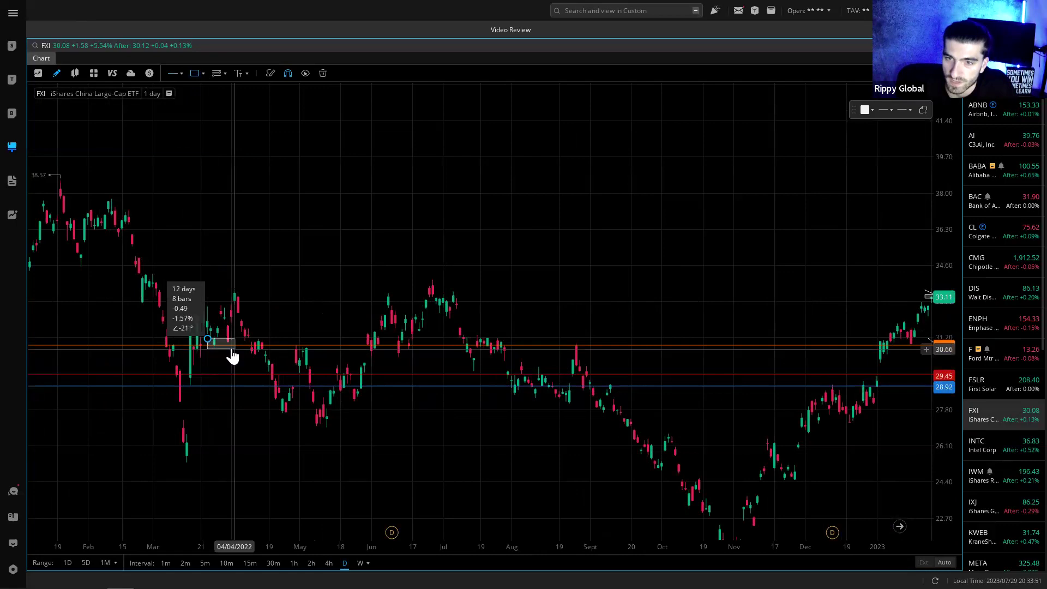
left_click(234, 349)
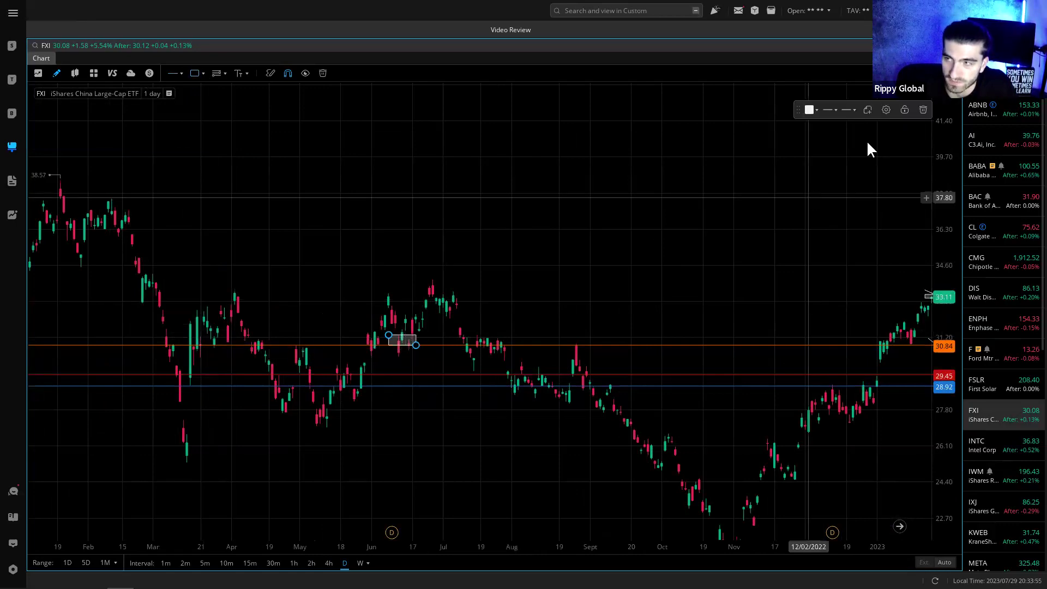
left_click(922, 109)
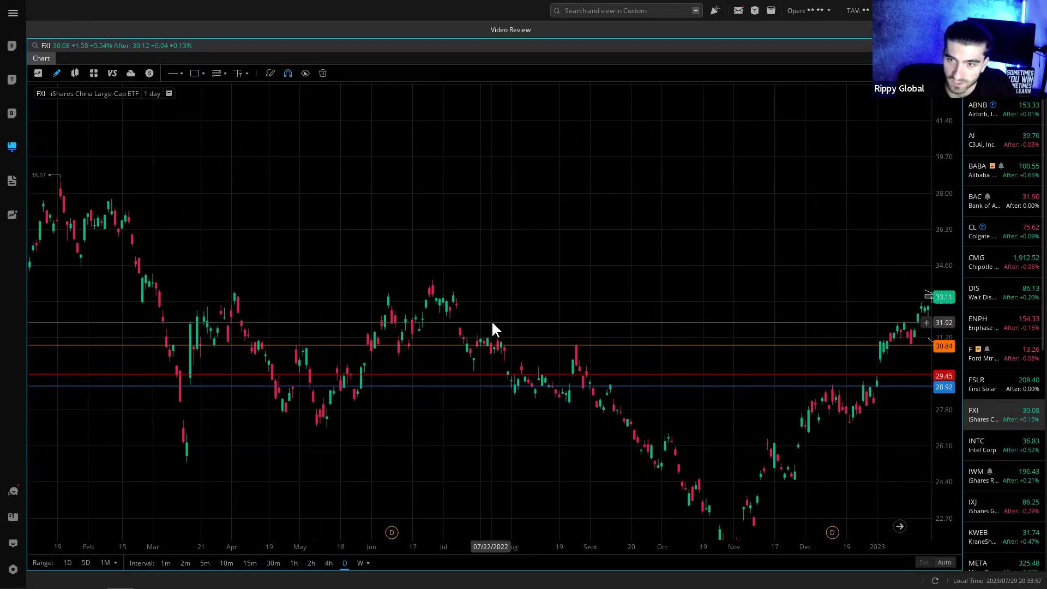
- Switch FXI back to the 2-hour interval and review the May to July price action against the new levels
left_click(312, 563)
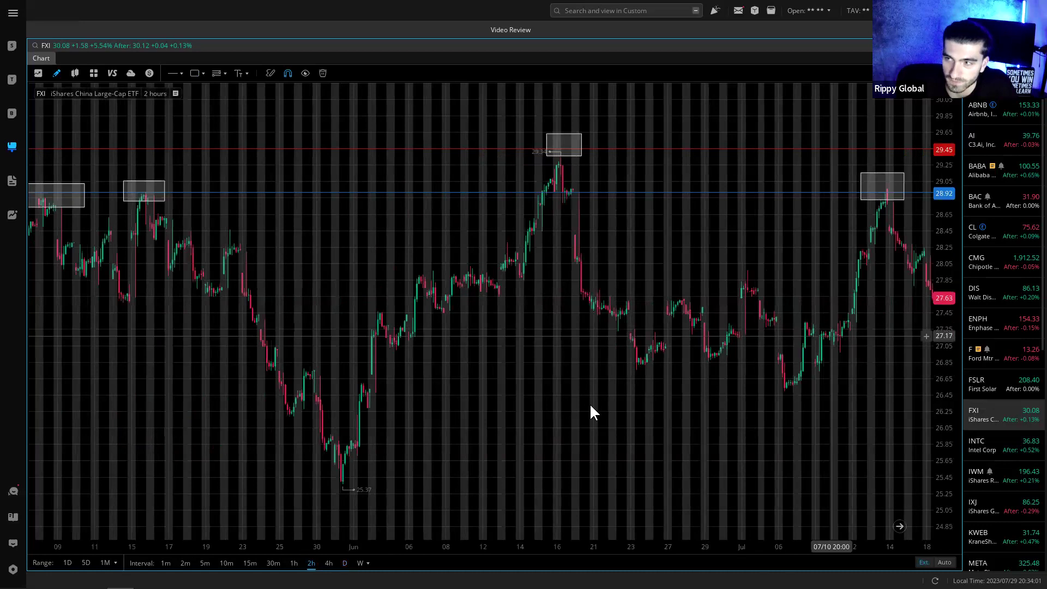
left_click_drag(841, 326, 550, 379)
scroll(572, 374, "down", 4)
left_click_drag(943, 324, 919, 444)
left_click_drag(846, 374, 829, 449)
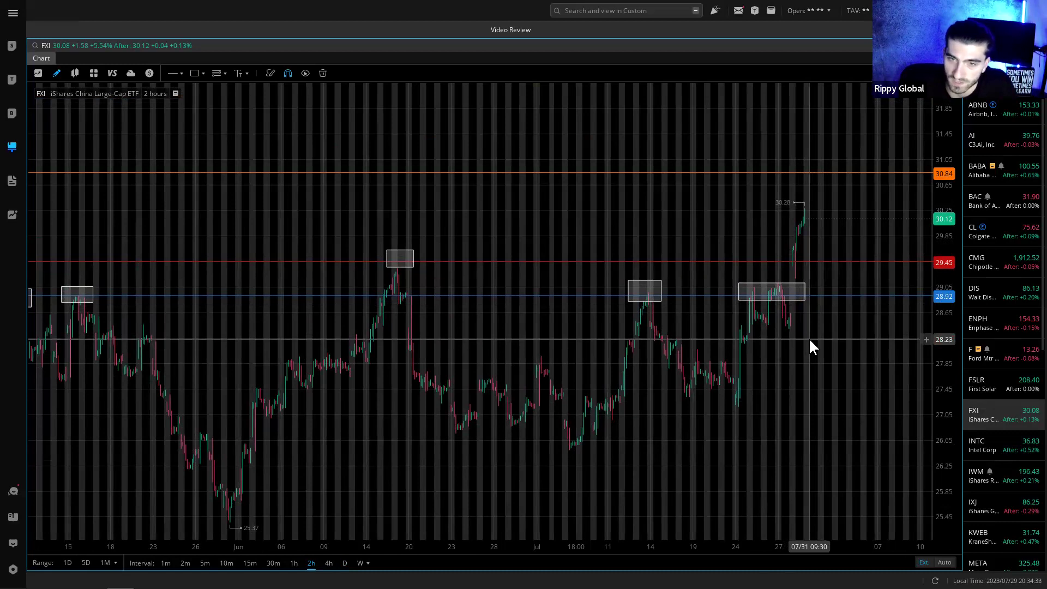
- Open INTC from the watchlist, check it on the 4-hour interval, and switch to the daily interval back to late 2021
scroll(1000, 336, "down", 6)
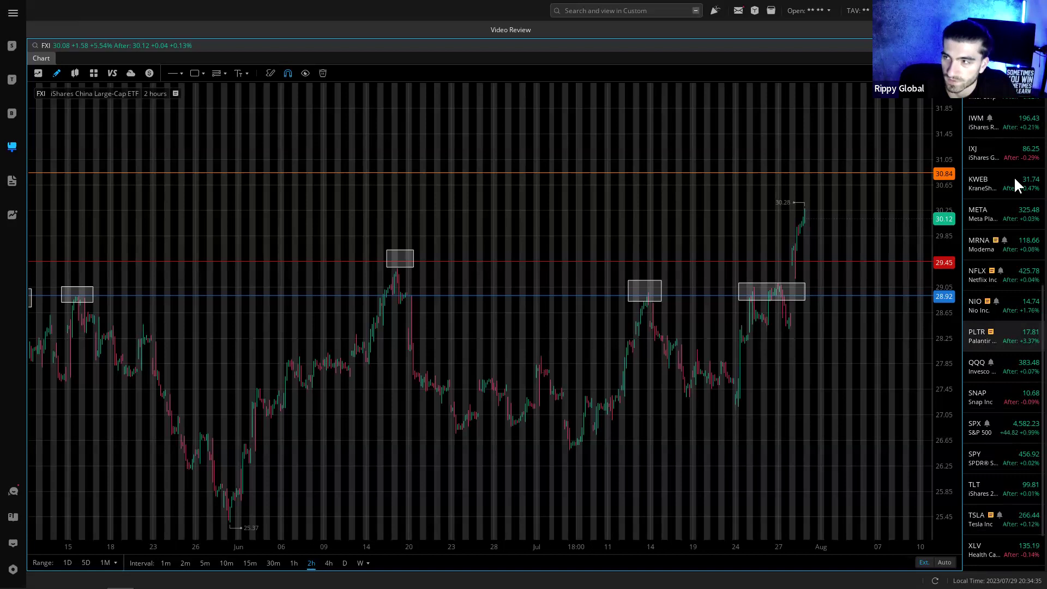
scroll(1019, 205, "up", 2)
left_click(1028, 210)
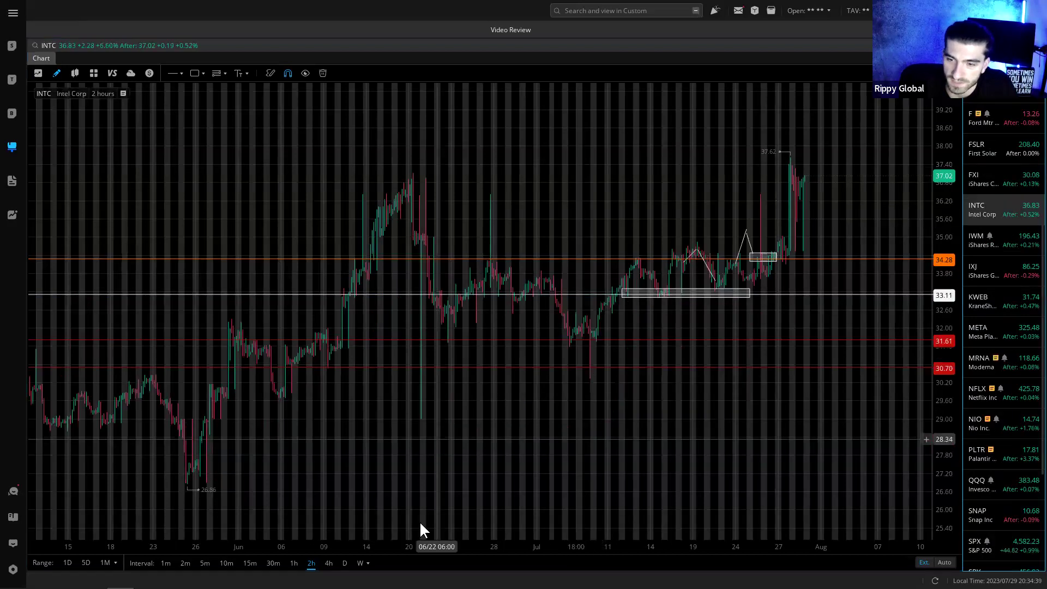
left_click(329, 564)
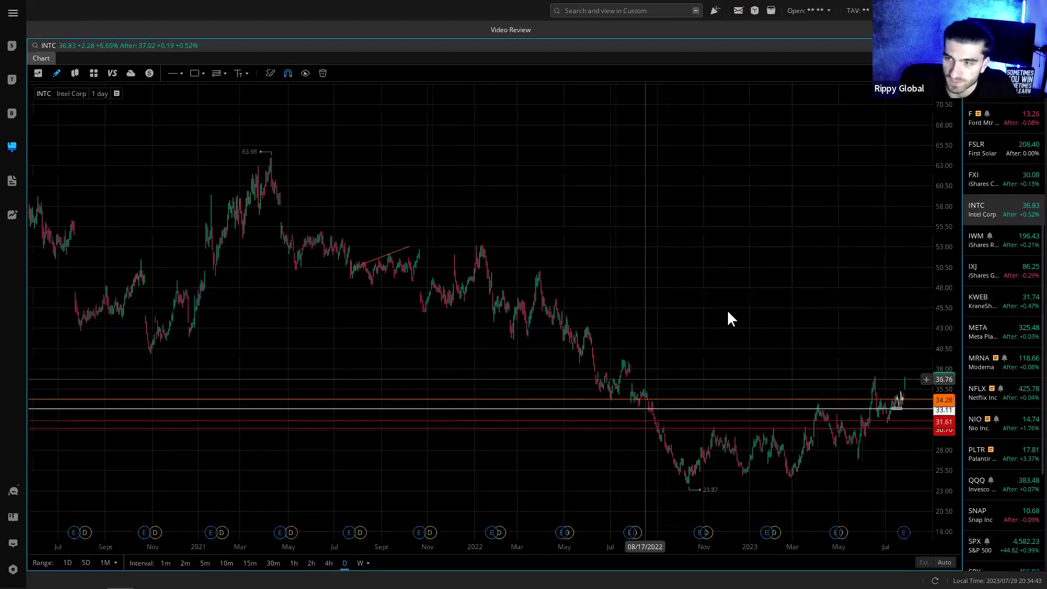
left_click_drag(753, 309, 548, 328)
scroll(547, 328, "up", 2)
scroll(649, 315, "down", 3)
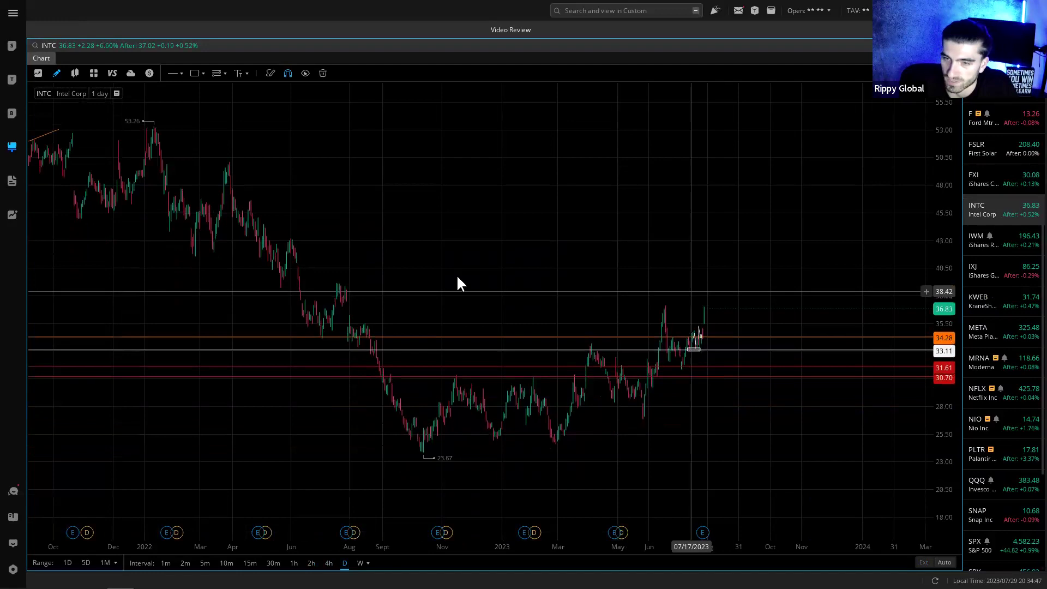
- Draw an INTC trendline rising from the October 2022 low to about 30.40 in late August 2023, and a rectangle zone at about 38.80 to 39.20
left_click(181, 74)
left_click(177, 101)
left_click(418, 446)
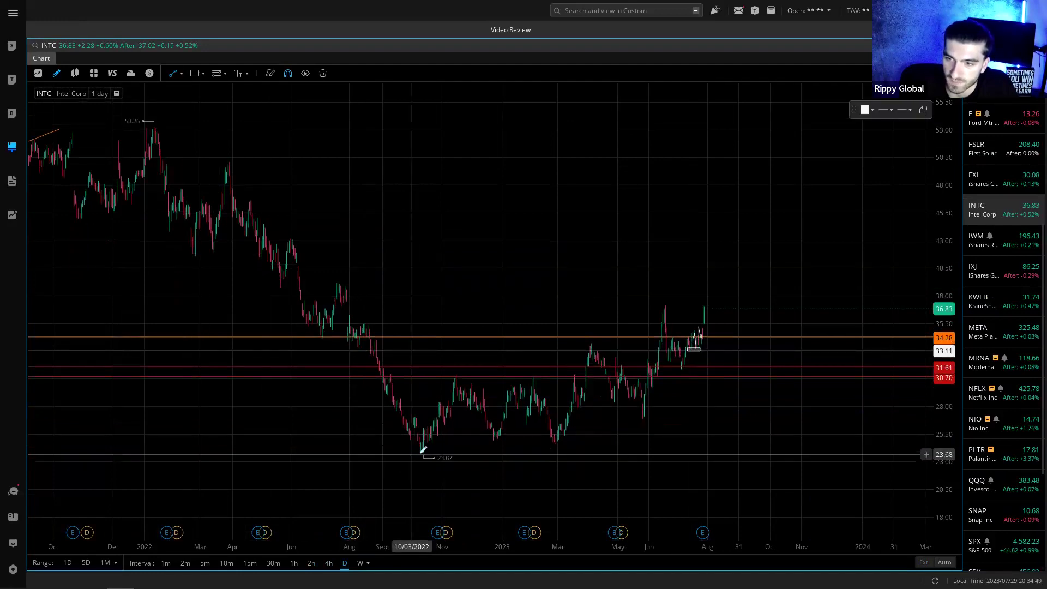
left_click(735, 379)
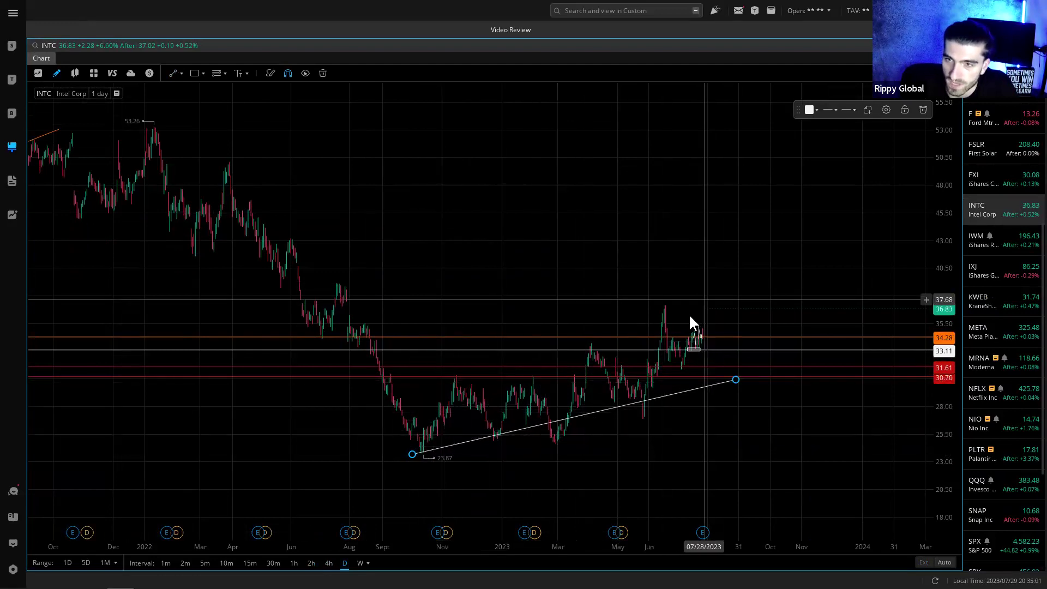
left_click(194, 73)
left_click_drag(269, 282, 777, 287)
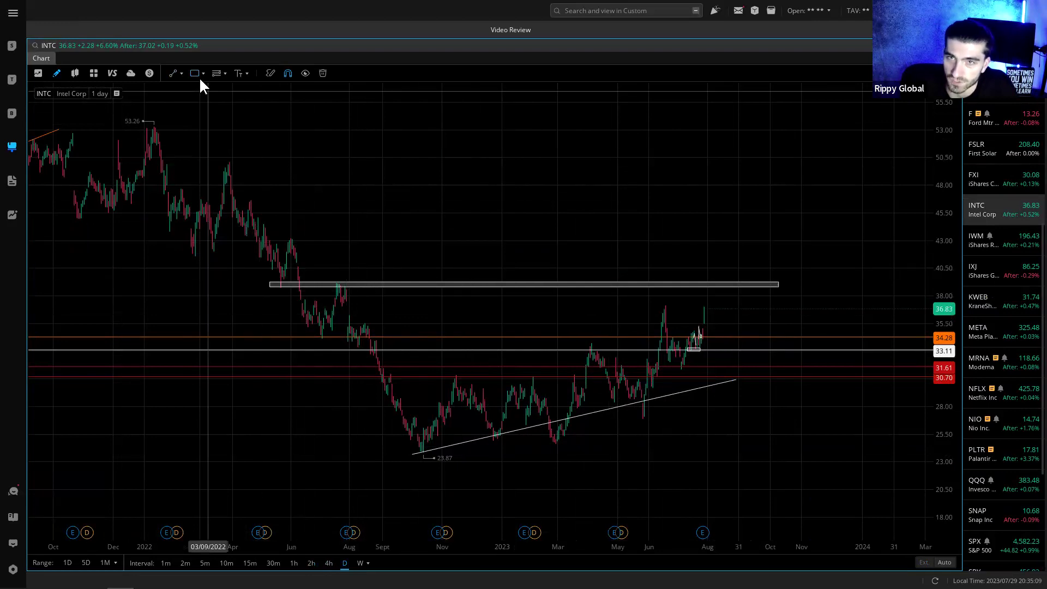
- Add a horizontal line at 39.01 through the INTC rectangle zone and color it orange
left_click(182, 74)
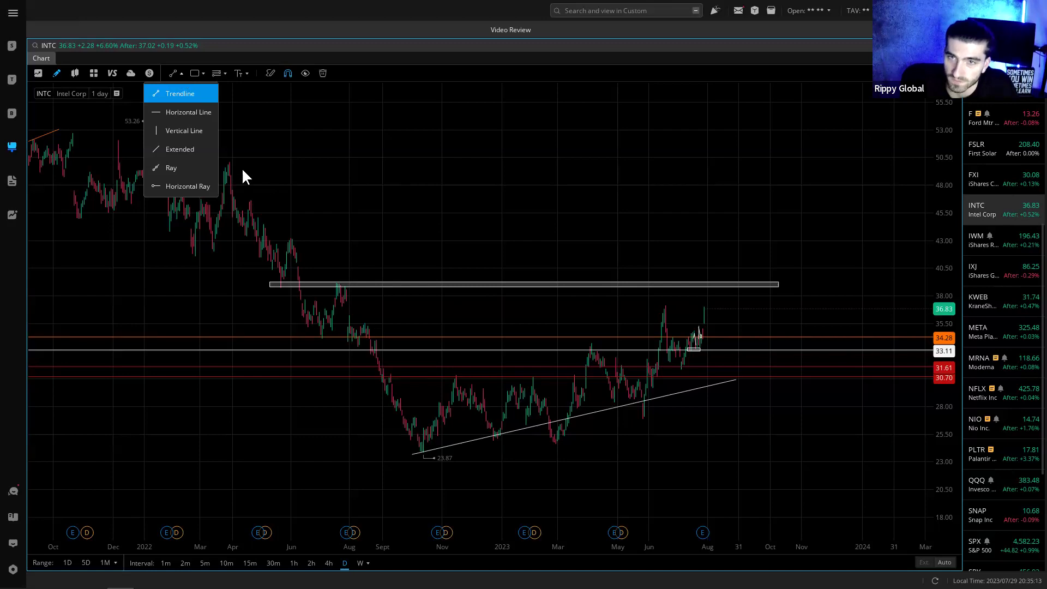
left_click(188, 112)
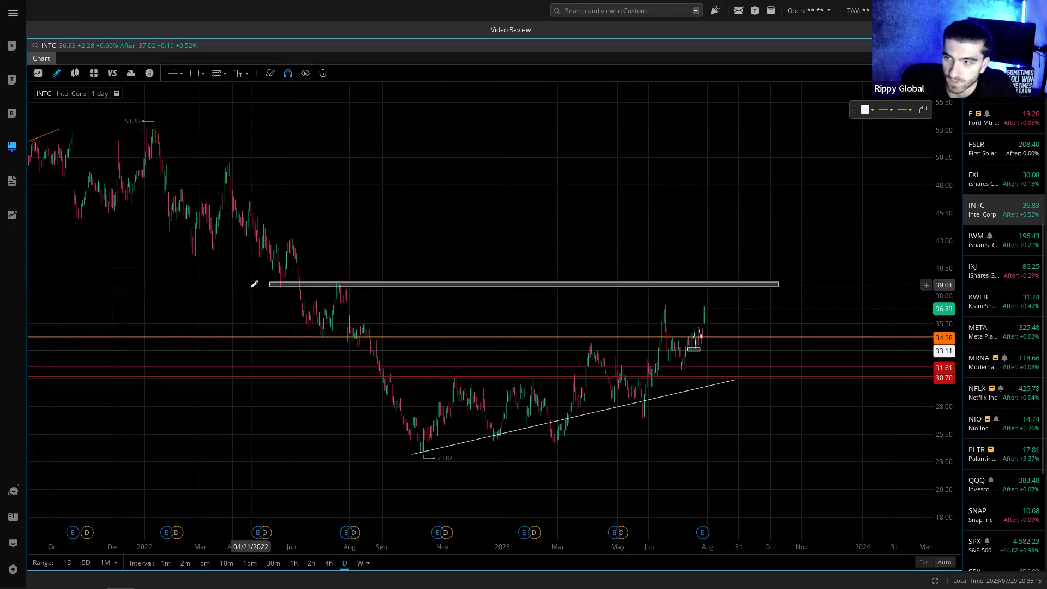
left_click(250, 284)
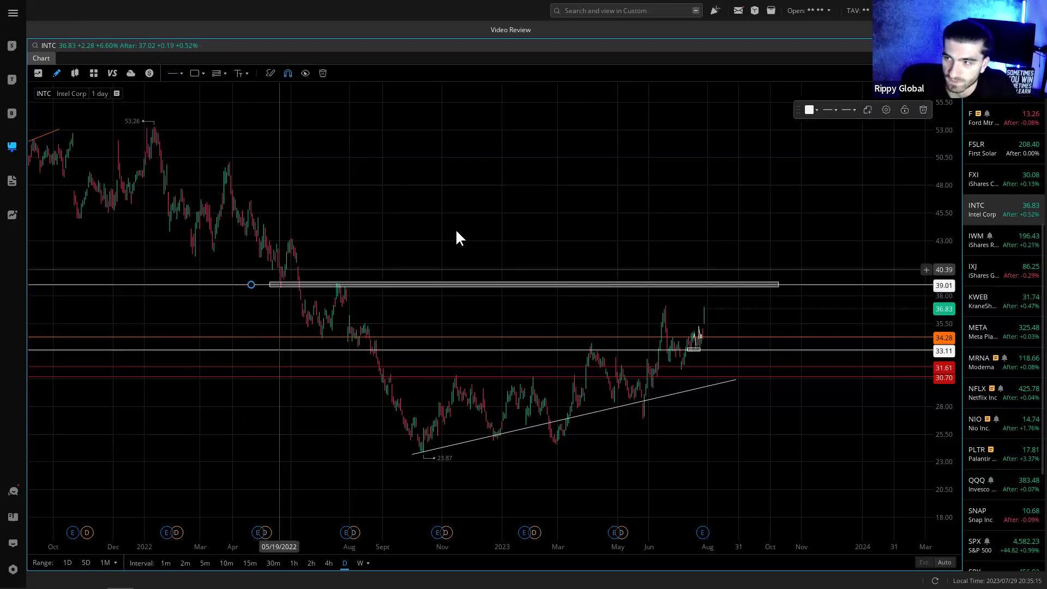
left_click(812, 110)
left_click(874, 167)
left_click(652, 305)
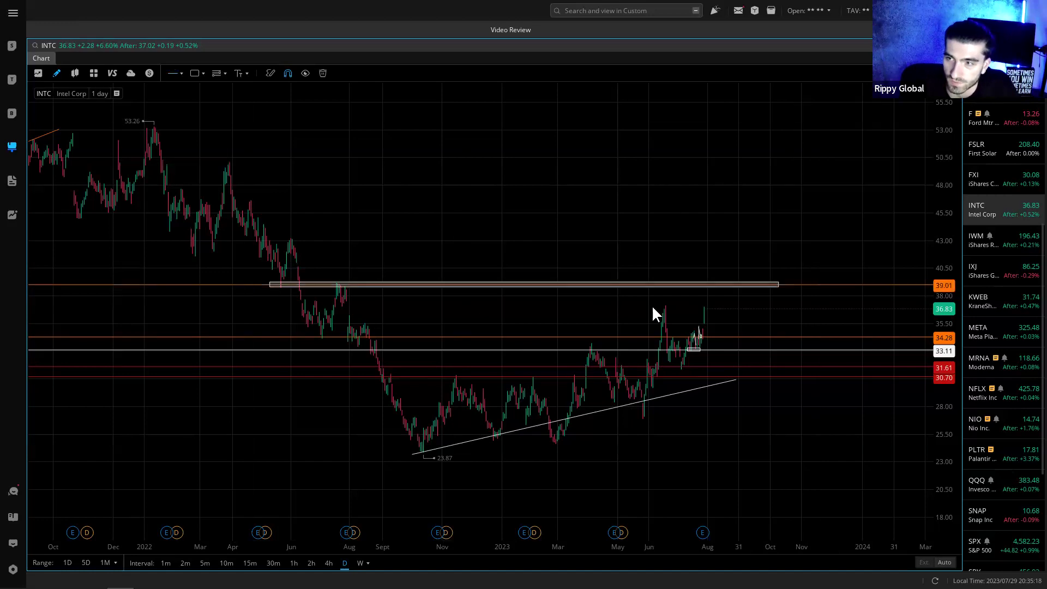
- Recolor the 34.28 horizontal line on INTC blue and switch the chart to the 4-hour interval
left_click(722, 336)
left_click(809, 110)
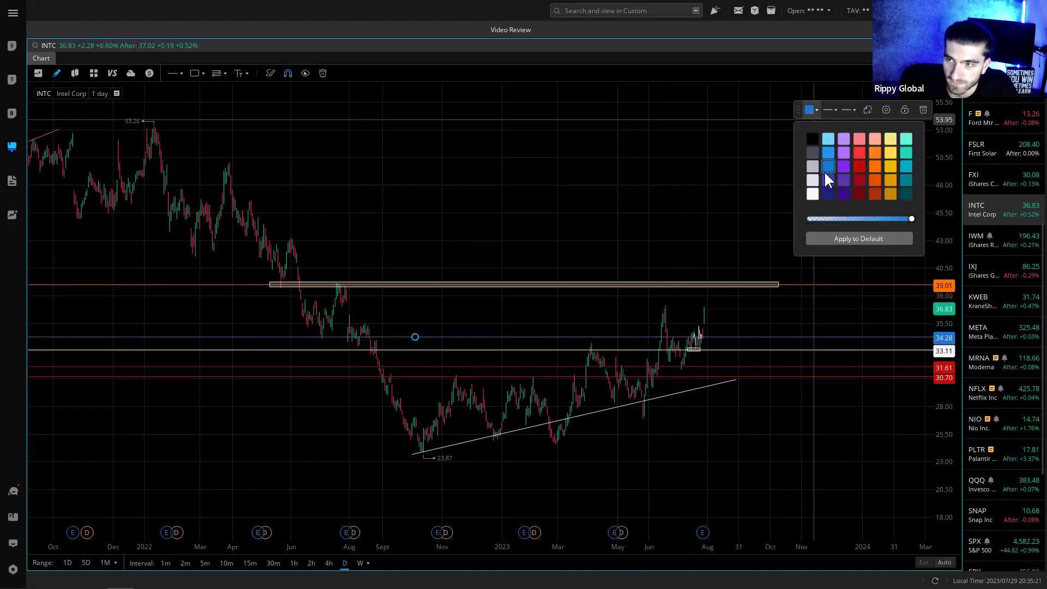
left_click(823, 171)
left_click(470, 308)
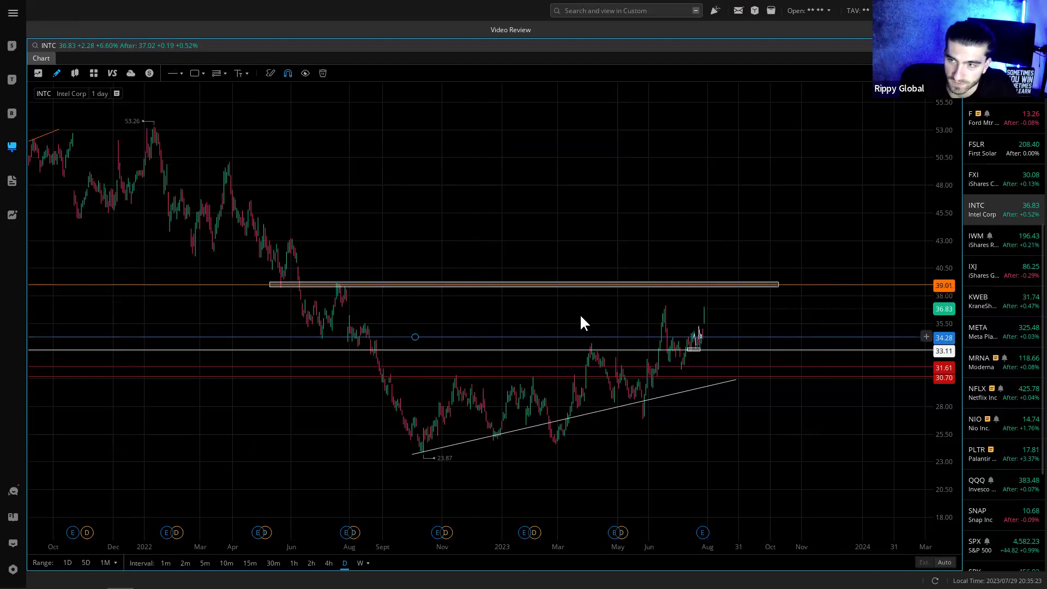
left_click(476, 285)
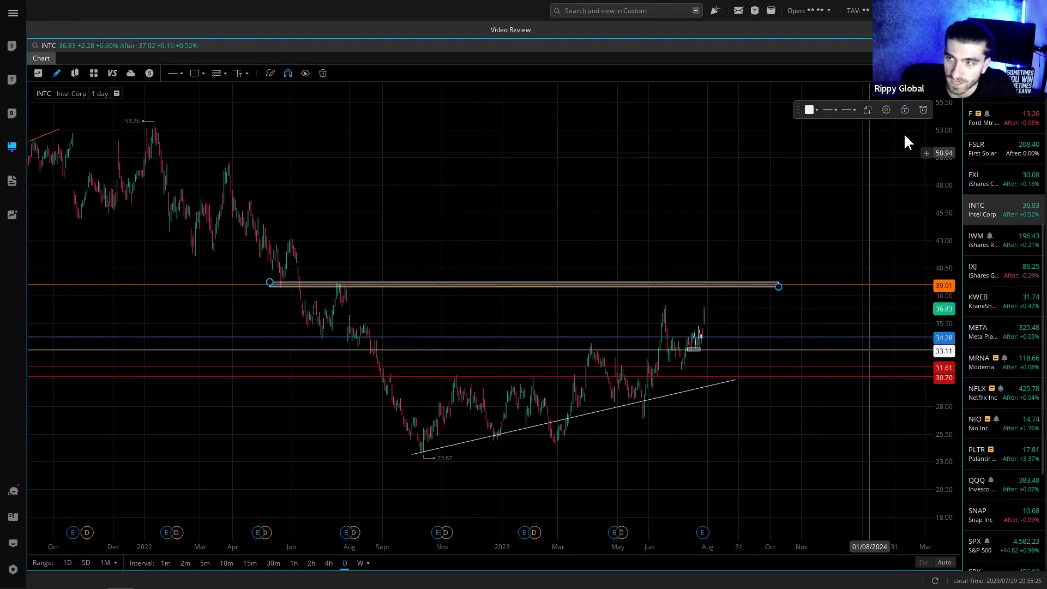
key("Delete")
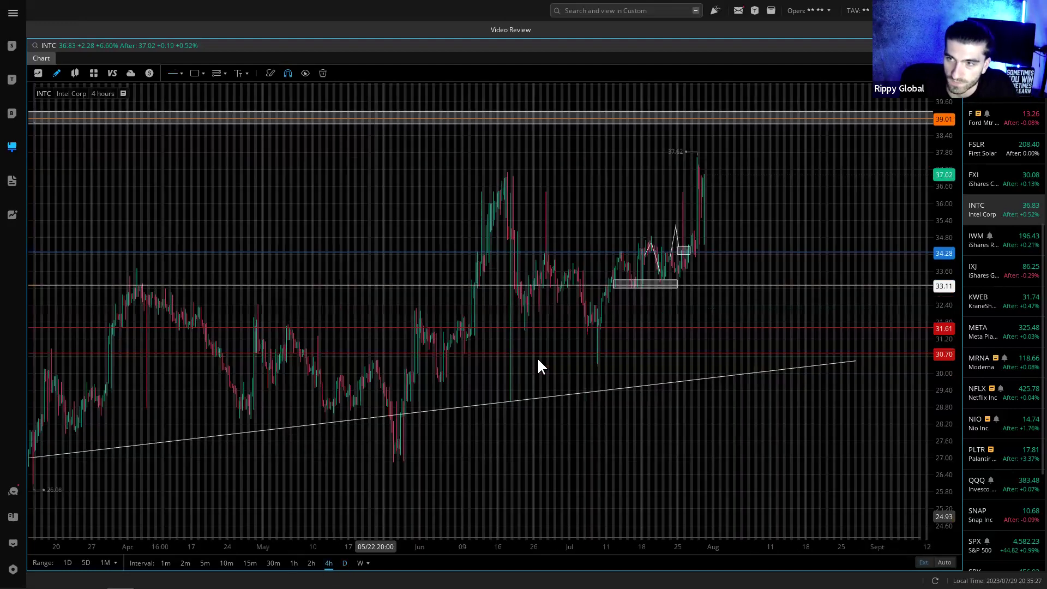
left_click(195, 73)
left_click_drag(489, 172, 731, 181)
left_click(731, 181)
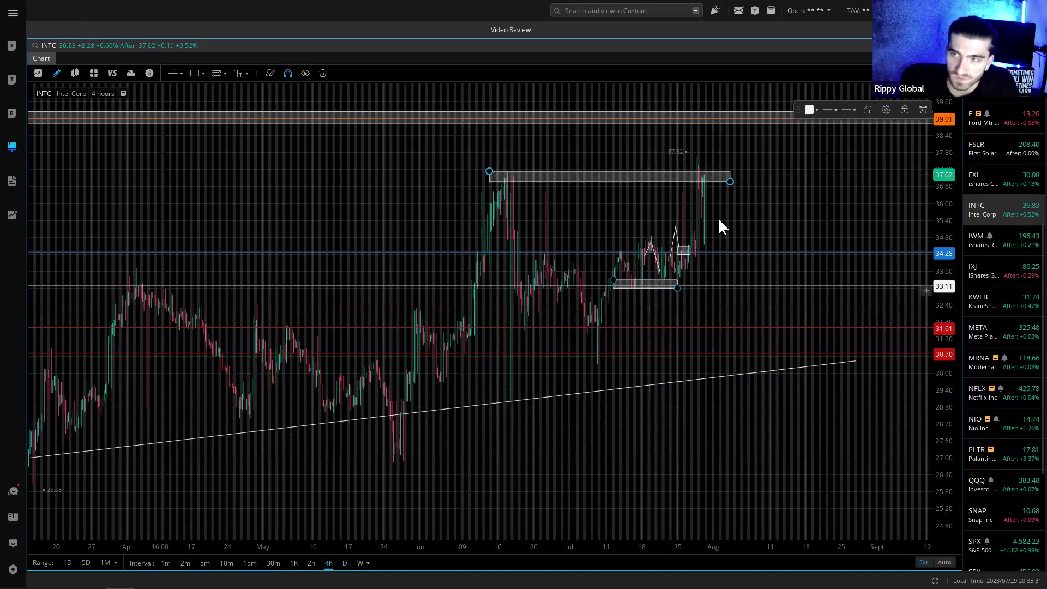
left_click(924, 106)
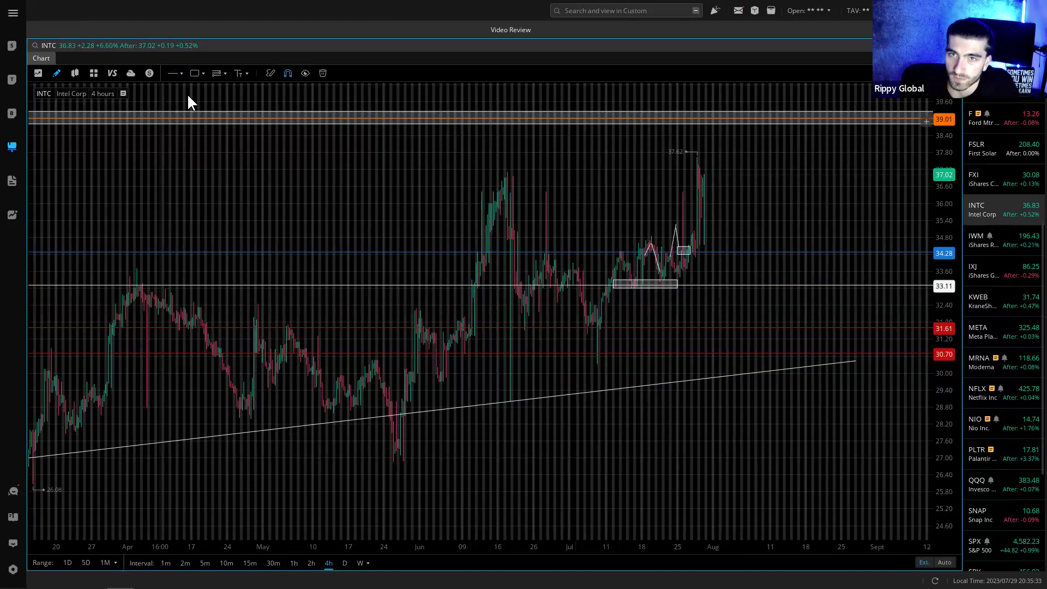
- Draw a horizontal line at about 37.02 on INTC, along the mid-June high
left_click(480, 174)
left_click(713, 205)
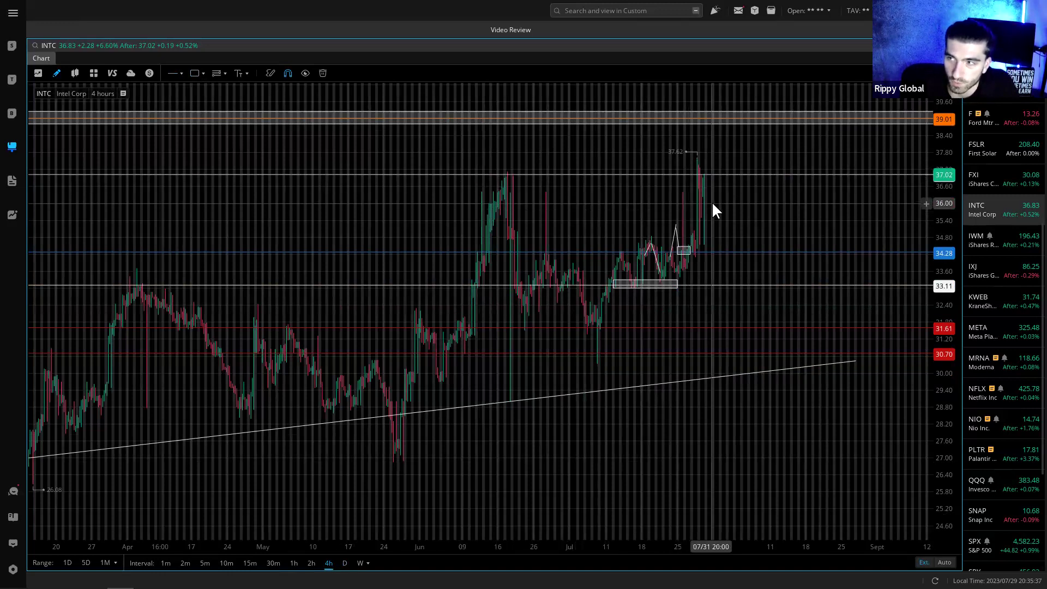
left_click_drag(830, 235, 818, 265)
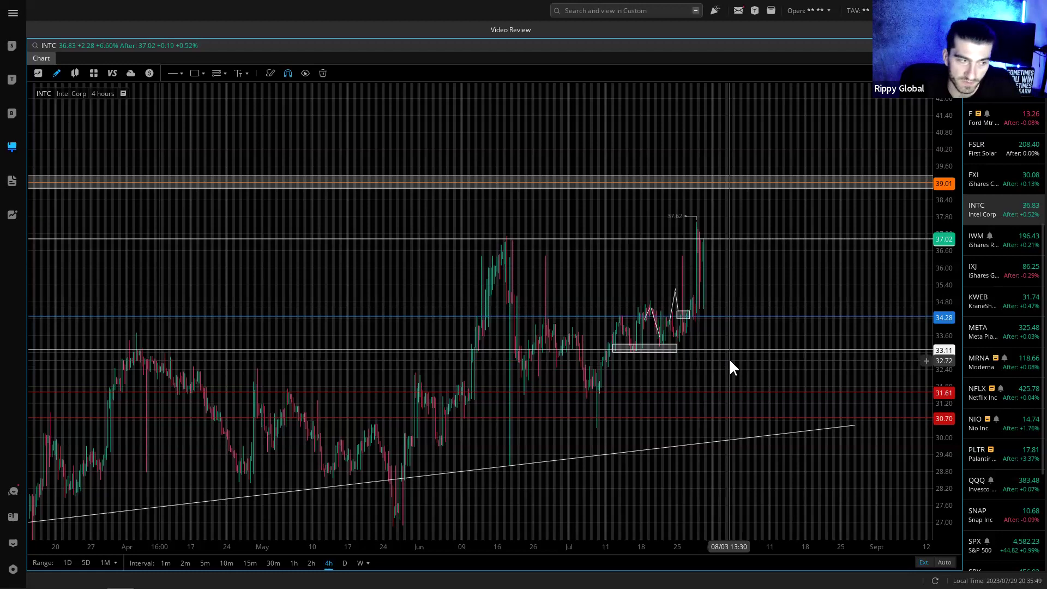
- Open IWM from the watchlist and delete the two white projection trendlines around the late-July zone near 198
left_click(1015, 243)
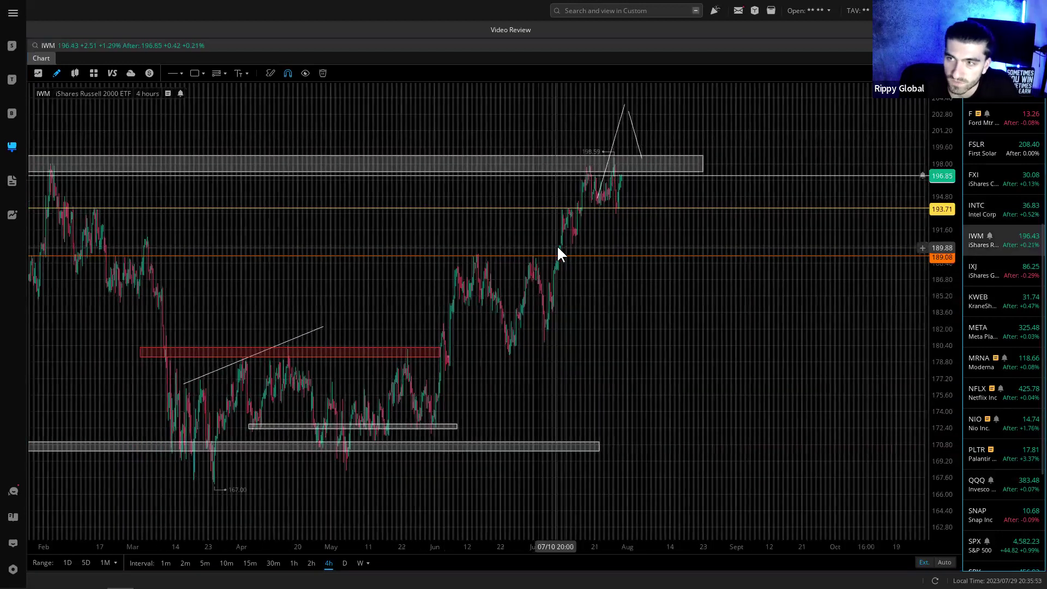
left_click(634, 139)
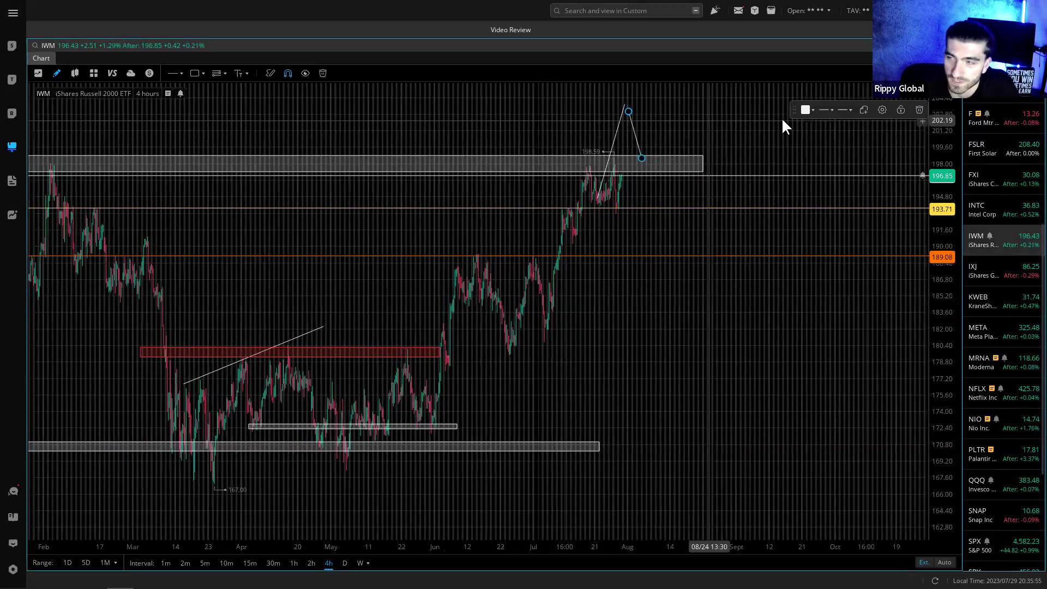
left_click(919, 110)
left_click(614, 140)
left_click(920, 109)
left_click_drag(578, 312, 644, 364)
scroll(644, 364, "up", 4)
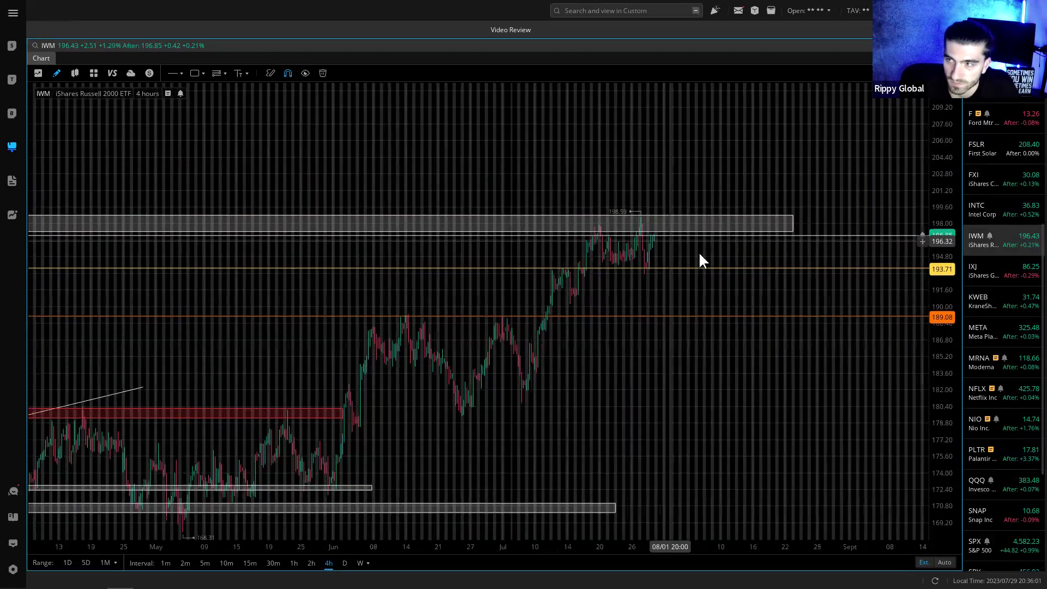
- Recolor the 193.71 horizontal line on IWM red
left_click_drag(939, 353, 818, 229)
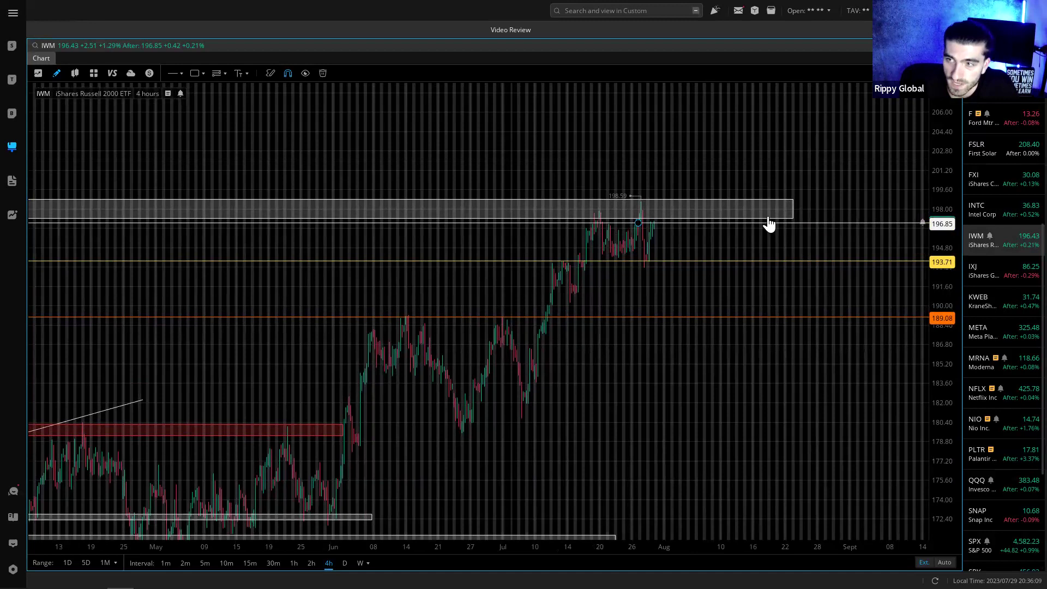
left_click(651, 262)
left_click(806, 110)
left_click(852, 171)
left_click(677, 306)
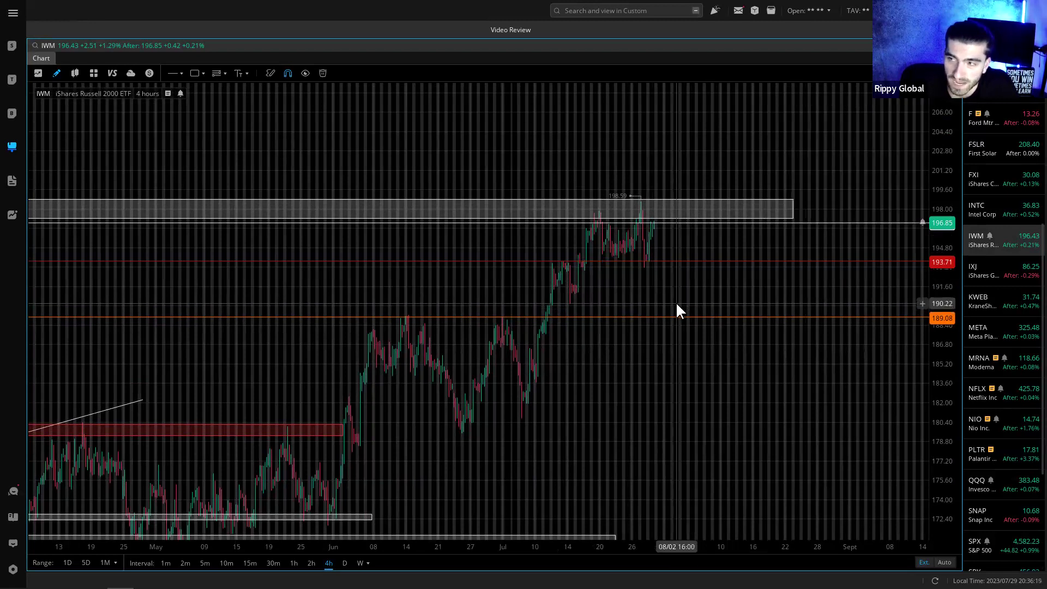
- Recolor the 189.08 horizontal line on IWM blue
left_click(665, 318)
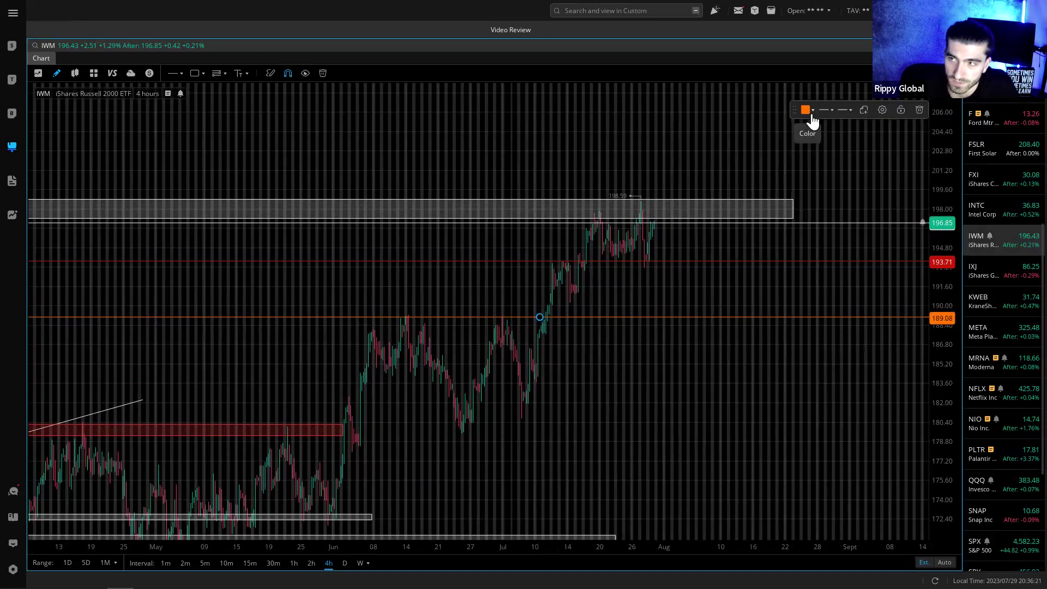
left_click(810, 112)
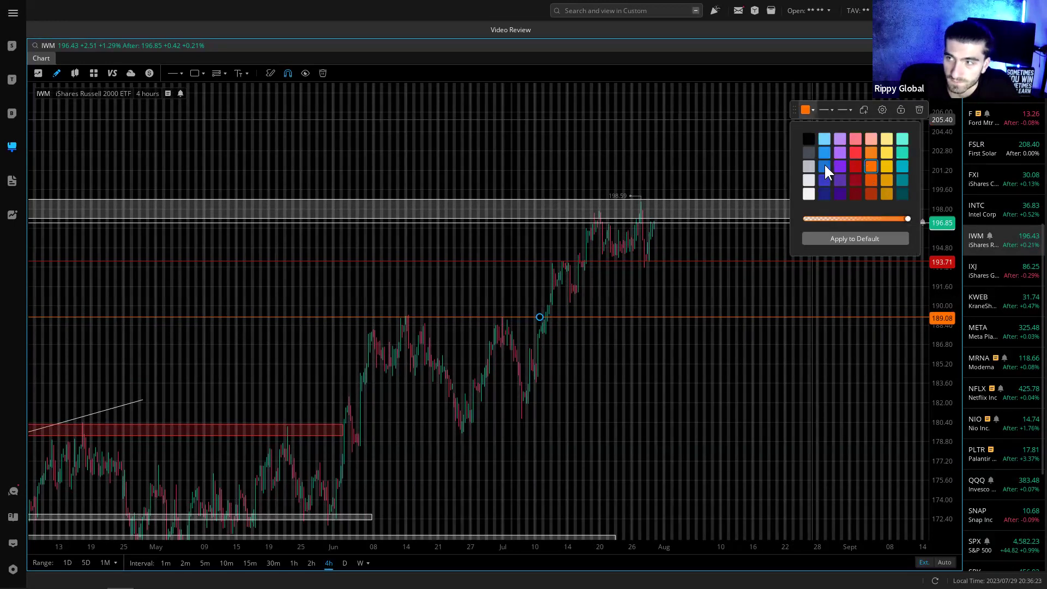
left_click(700, 286)
scroll(668, 323, "down", 5)
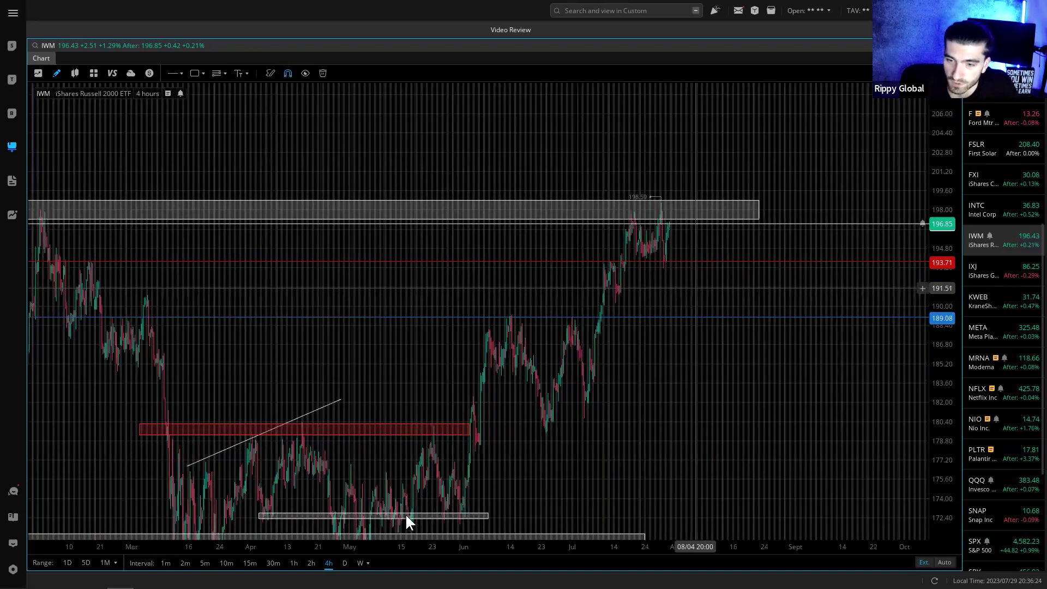
- Switch IWM to the daily interval and delete the white rectangle zone at about 197.2 to 198.8
left_click(344, 564)
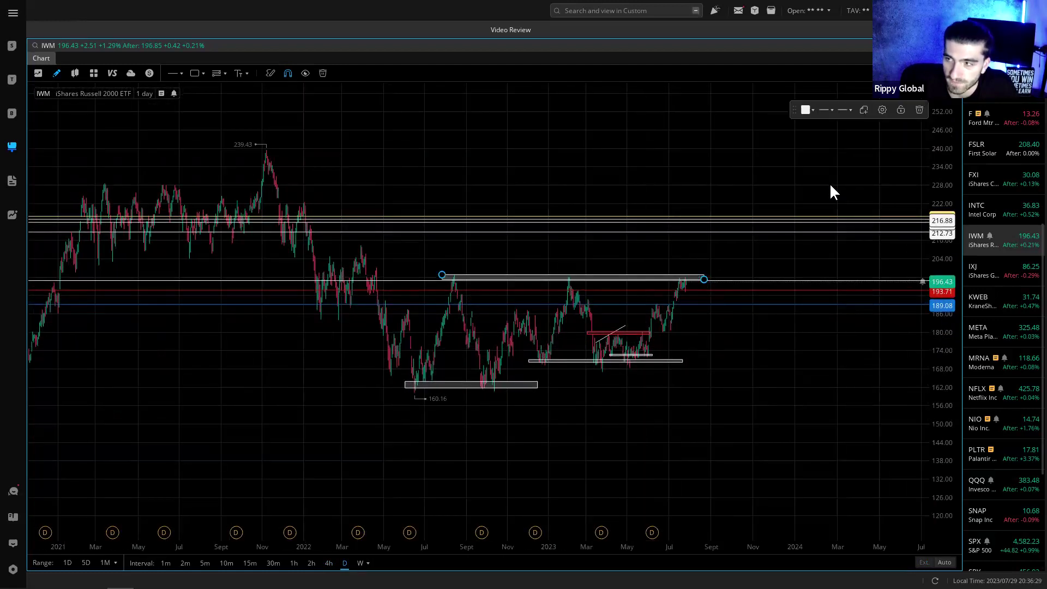
left_click(919, 110)
scroll(865, 434, "up", 3)
left_click_drag(938, 492, 937, 179)
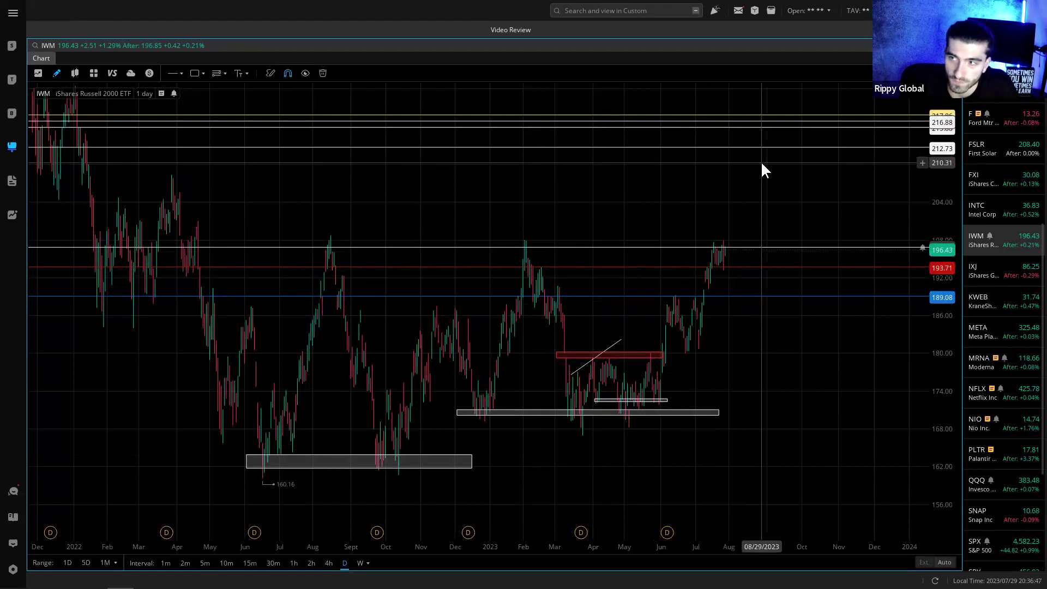
left_click(708, 267)
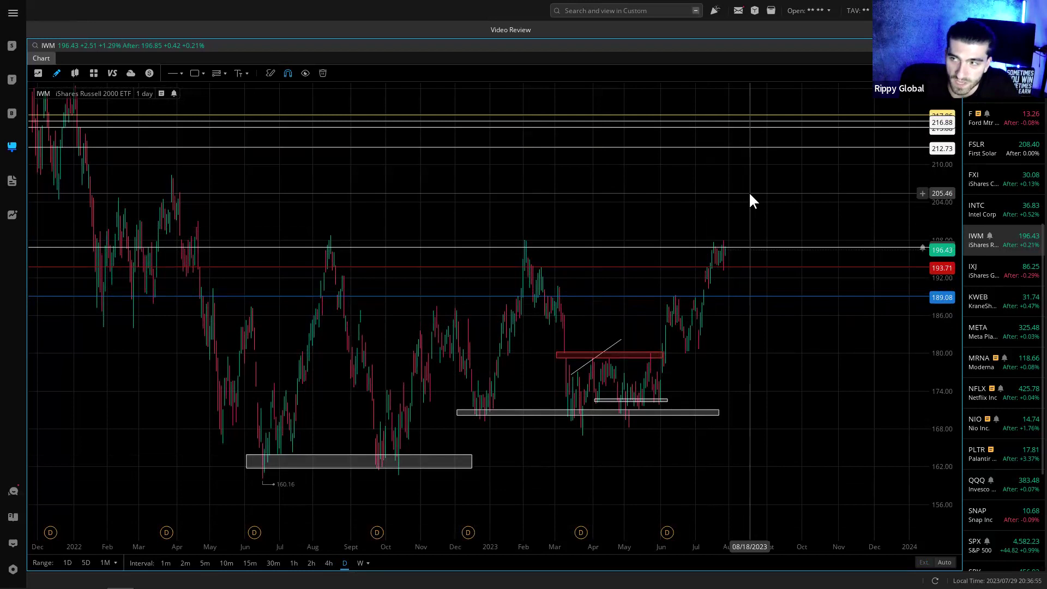
left_click(621, 248)
key("Delete")
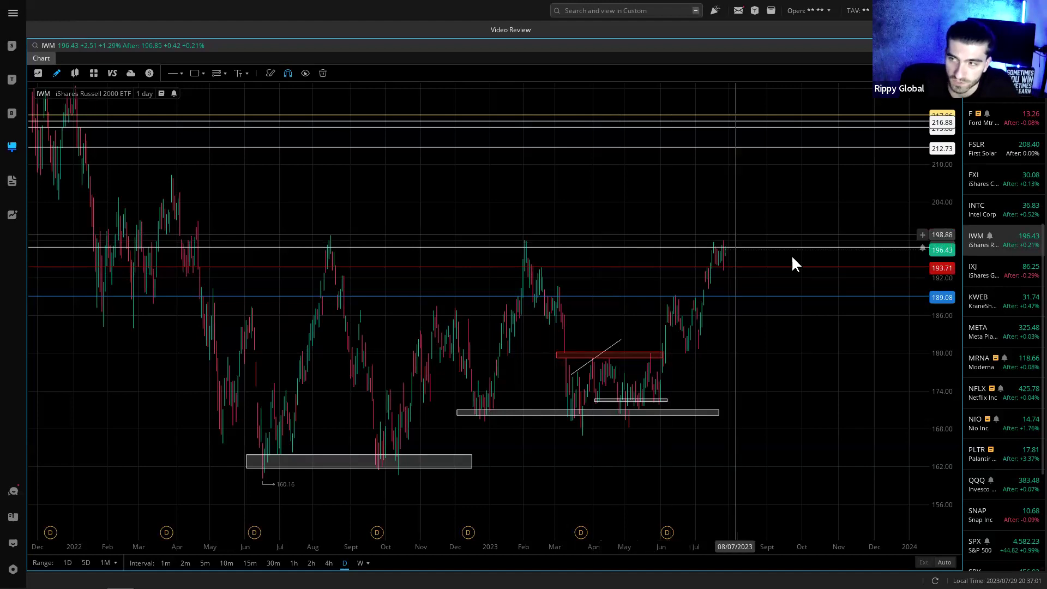
- Open IXJ from the watchlist, review its daily history and long-term weekly trend, and return to the daily interval
left_click(1010, 273)
scroll(1010, 279, "down", 3)
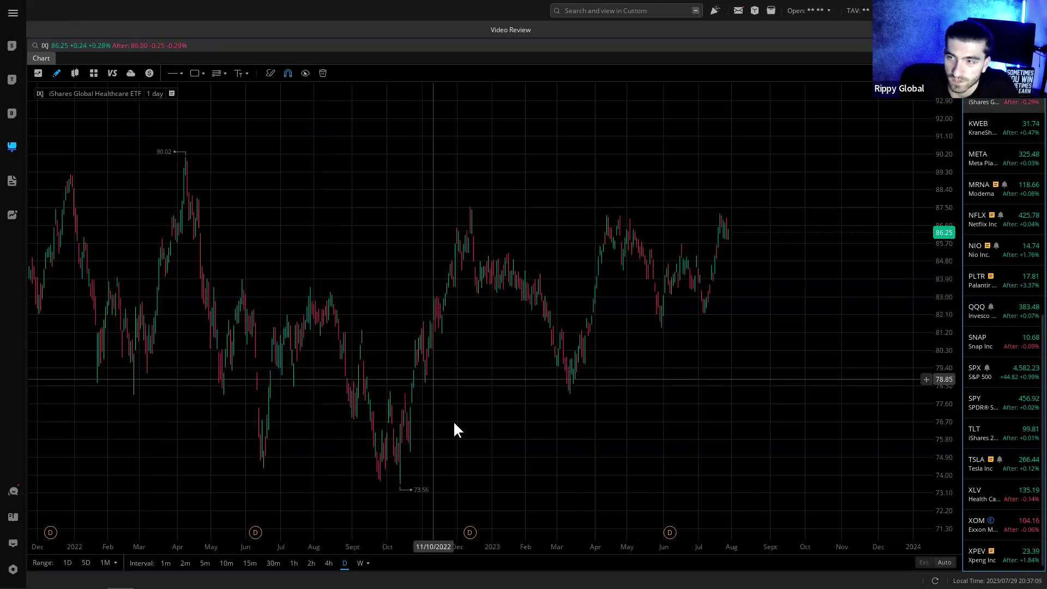
scroll(453, 413, "down", 5)
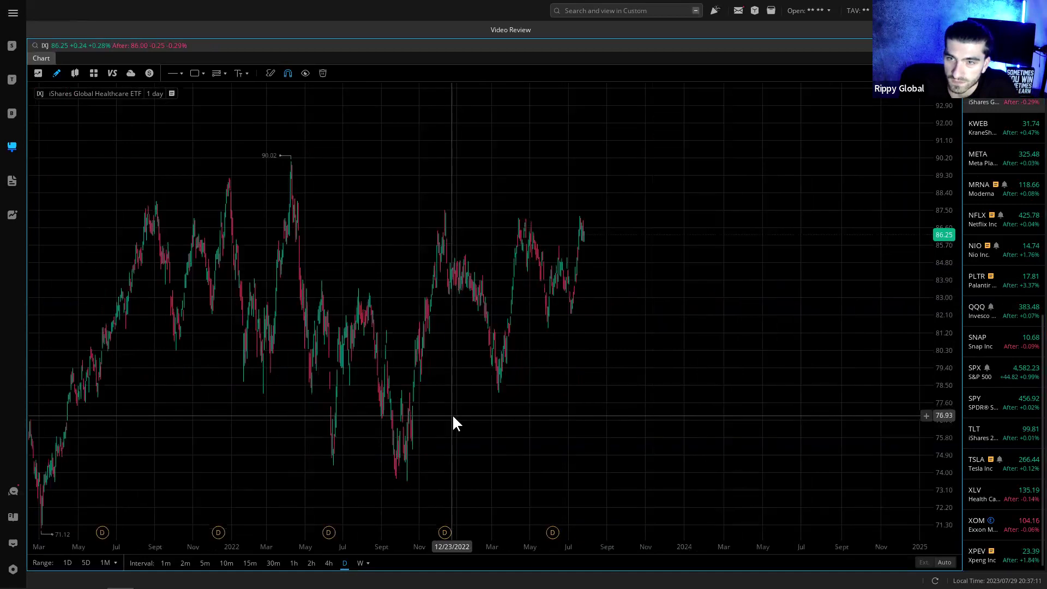
left_click_drag(452, 414, 511, 443)
left_click_drag(942, 308, 937, 425)
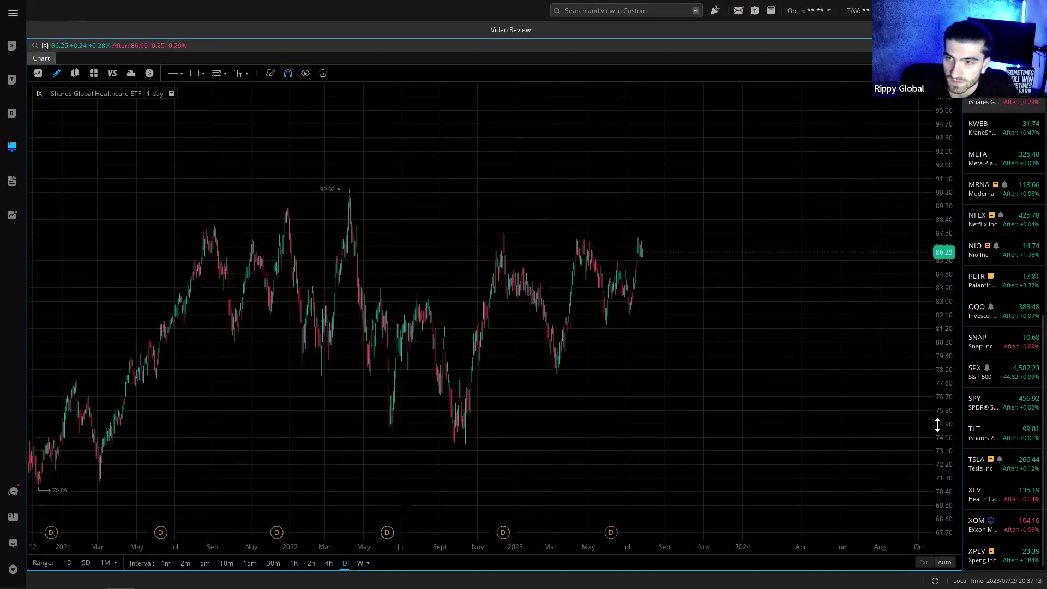
left_click(359, 563)
left_click_drag(741, 219, 649, 264)
left_click_drag(518, 246, 606, 175)
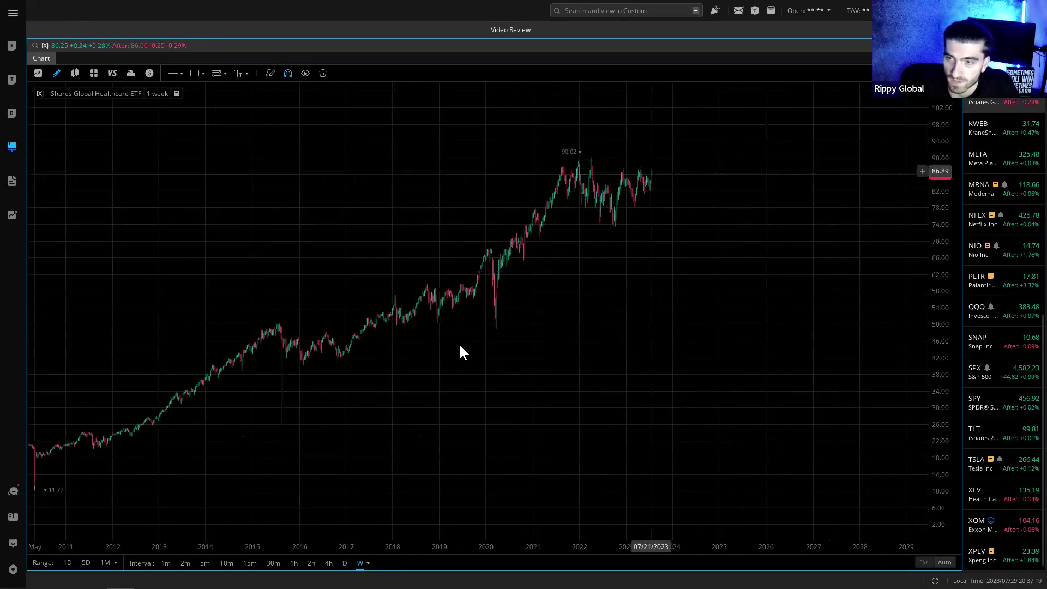
left_click(345, 563)
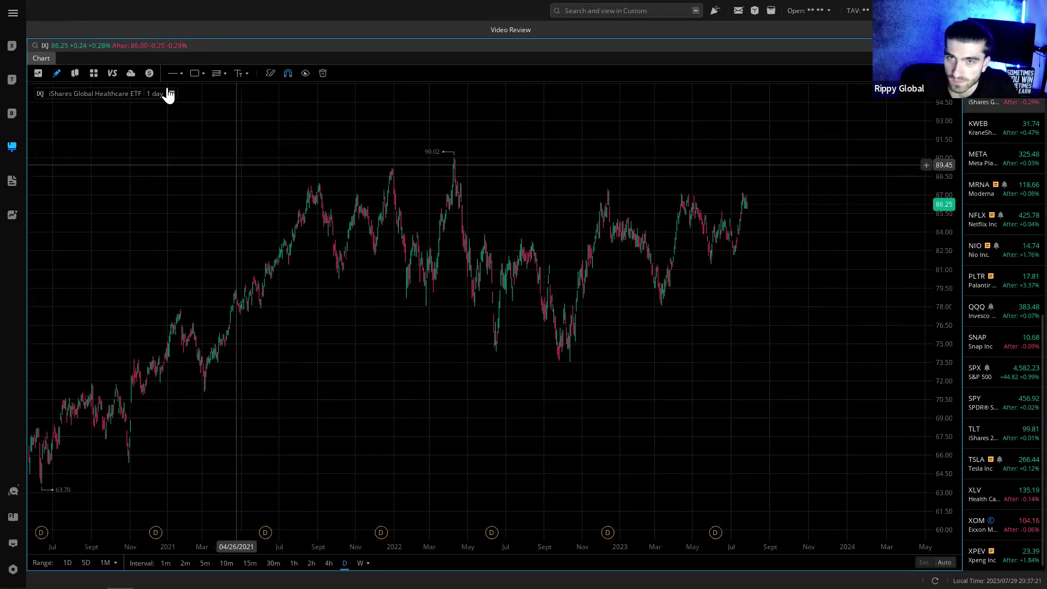
- Draw a descending channel on IXJ with trendlines from about 89.6 to 82.2 and about 82.0 to 73.7, between autumn 2021 and September 2022
left_click(181, 73)
left_click(358, 163)
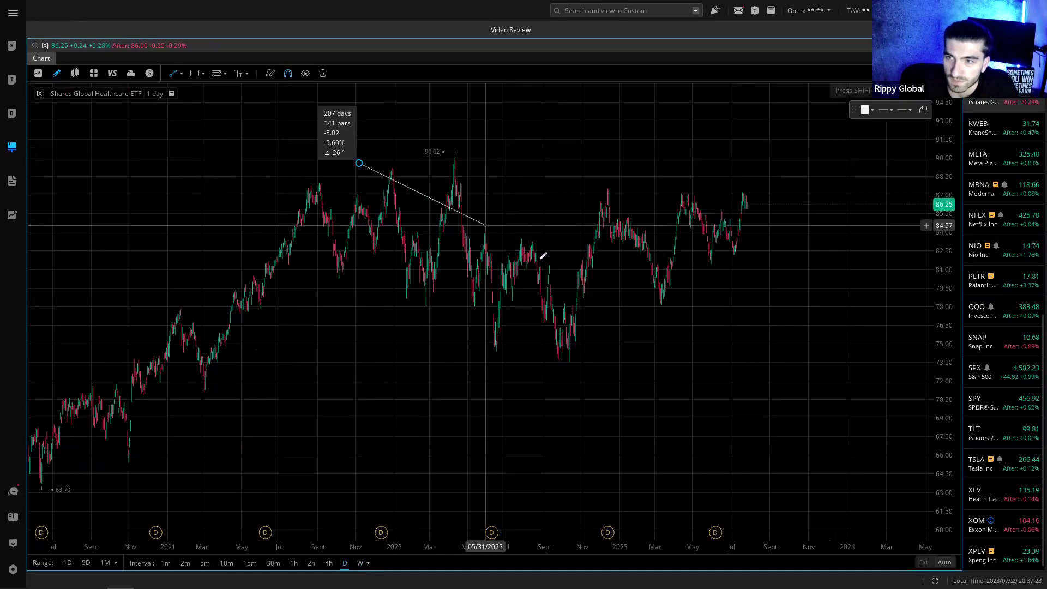
left_click(557, 255)
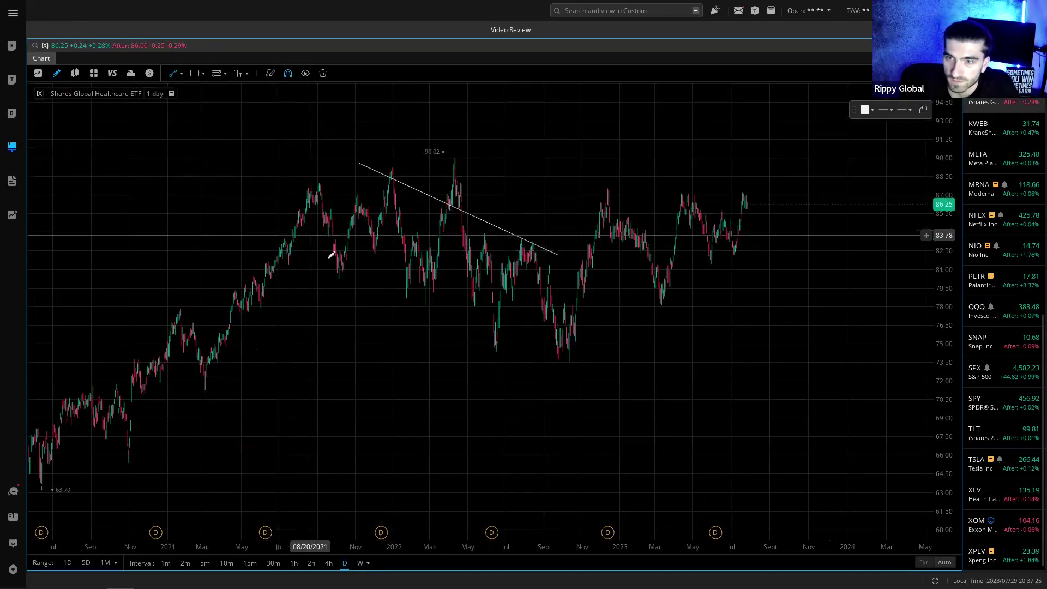
left_click(328, 256)
left_click(536, 359)
- Draw an IXJ trendline rising from the autumn 2022 low to about 84.6, and a nearly flat one across the highs at about 87
left_click(173, 73)
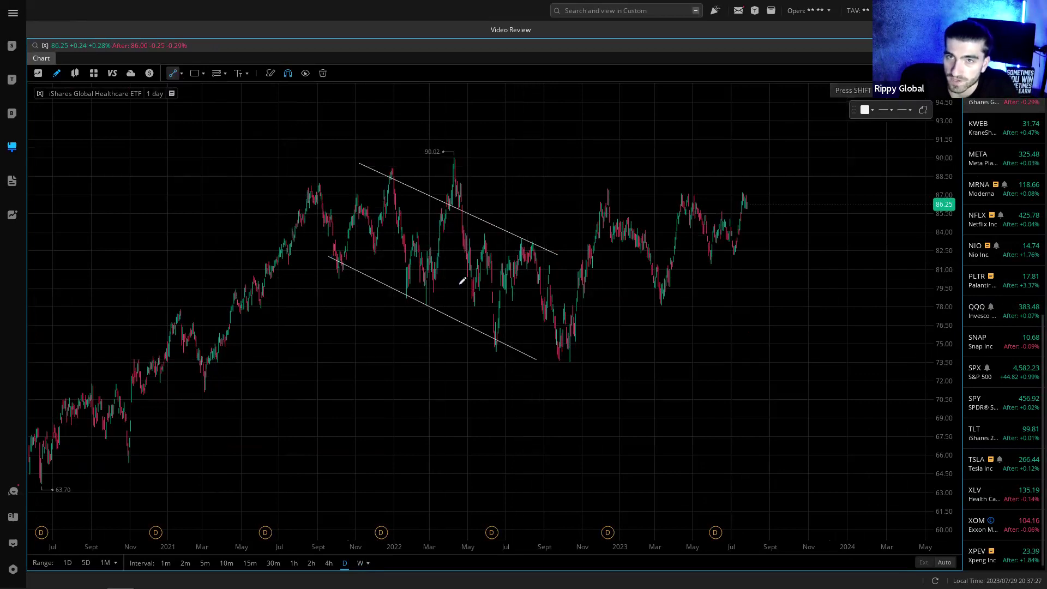
left_click(562, 362)
left_click(784, 225)
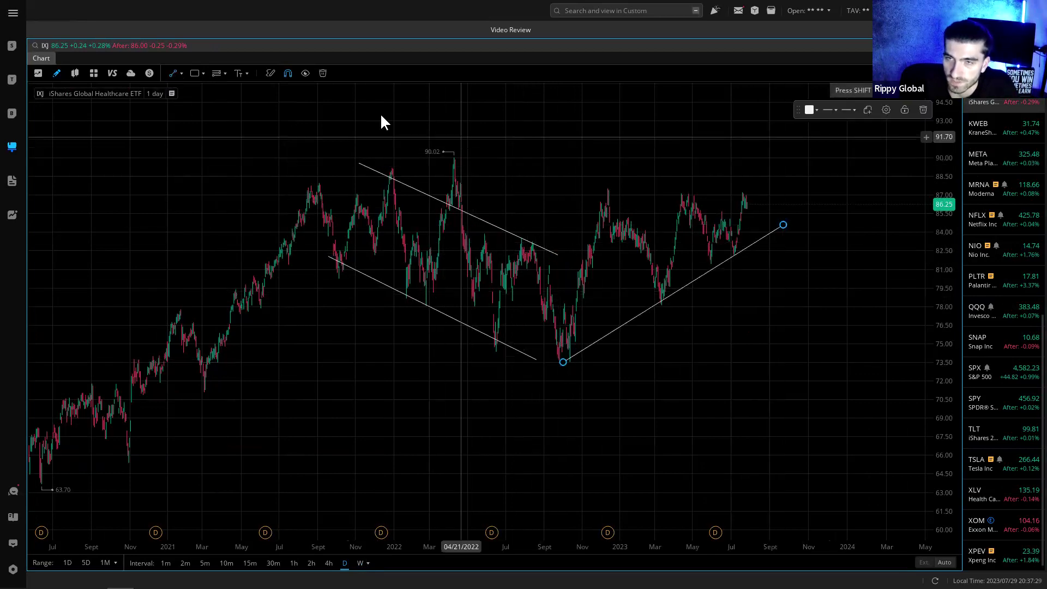
left_click(173, 73)
left_click(590, 196)
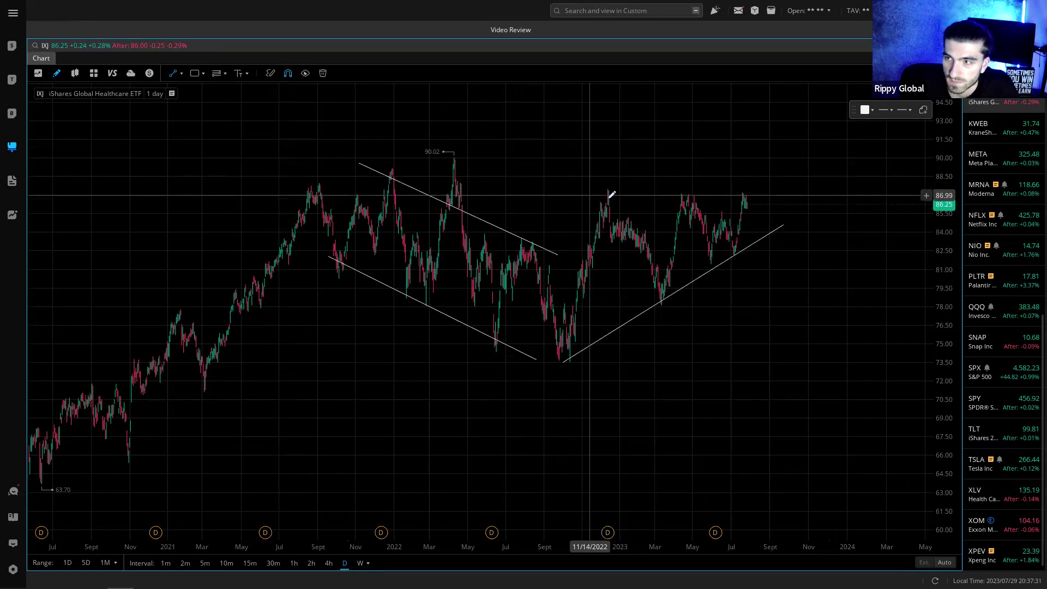
left_click(765, 191)
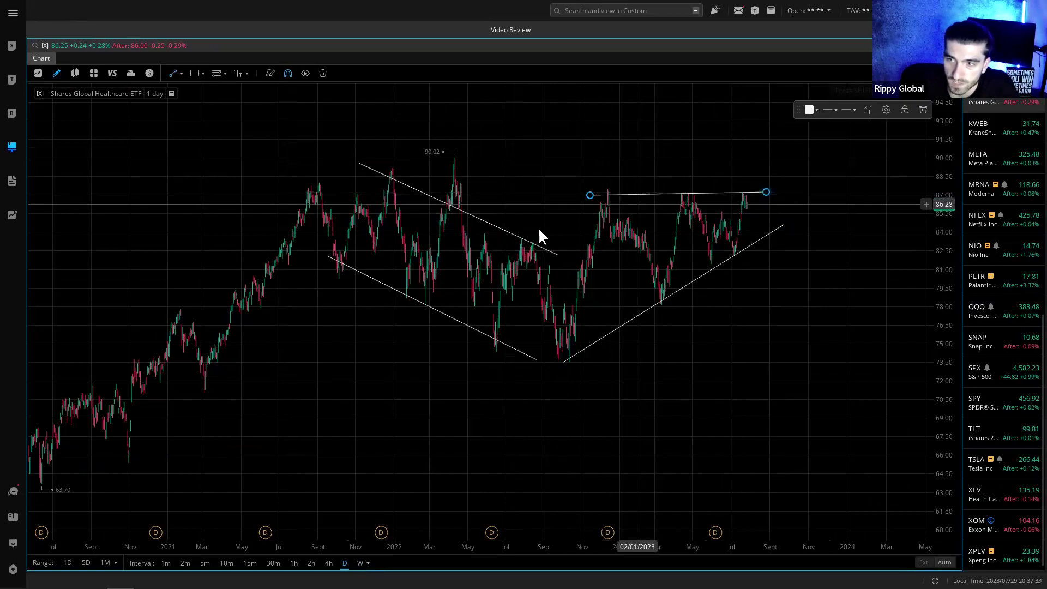
- Delete both trendlines of the descending channel on IXJ, the upper one first and the lower one second
left_click(523, 238)
left_click(922, 110)
left_click(482, 330)
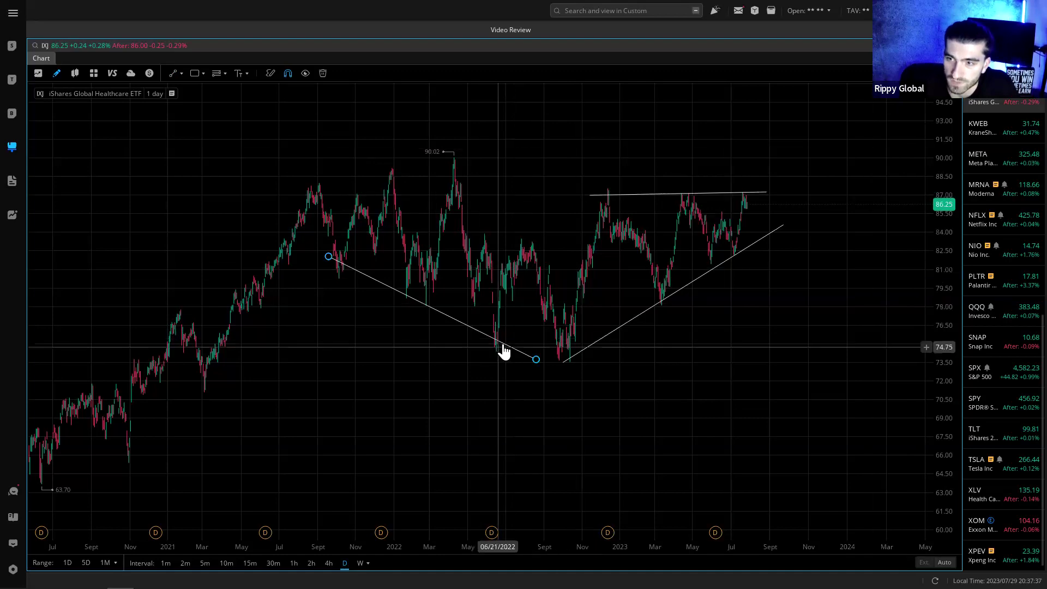
left_click(502, 345)
left_click(921, 111)
- Draw a zigzag polyline on IXJ from the latest candle at about 86.1 through about 83.9, 87.0, 84.8 and 86.8 to about 86.0
scroll(783, 209, "up", 3)
left_click_drag(699, 309, 563, 375)
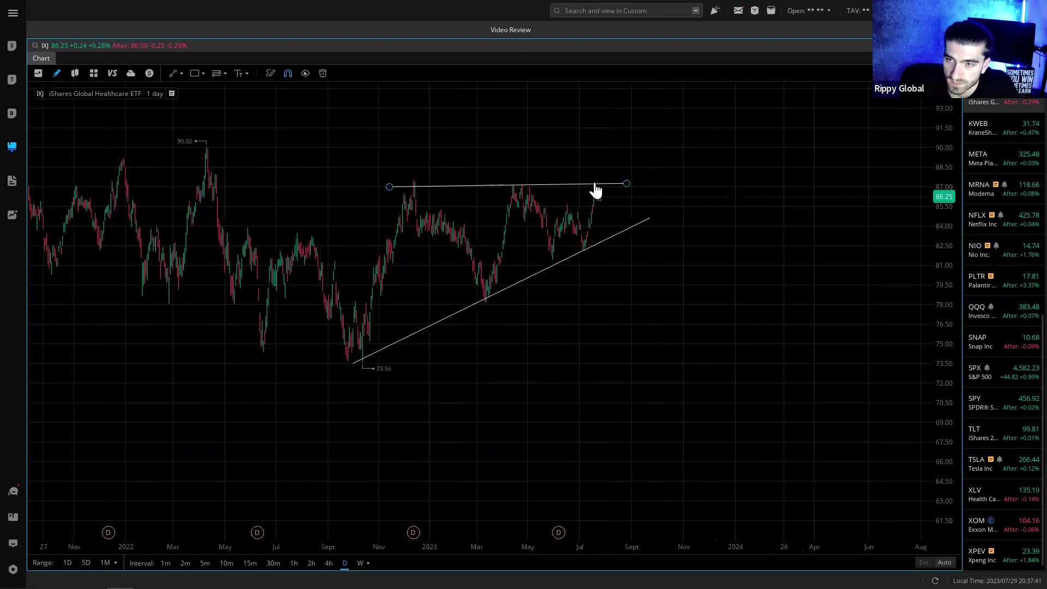
left_click(202, 74)
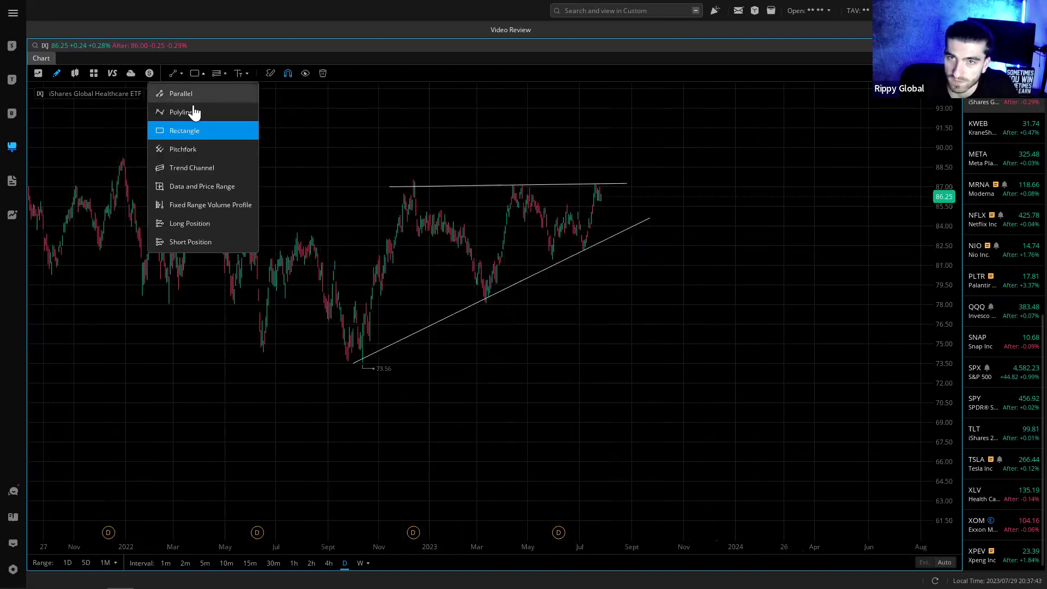
left_click(185, 112)
left_click(602, 197)
left_click(621, 228)
left_click(627, 187)
left_click(647, 216)
left_click(655, 190)
left_click(661, 200)
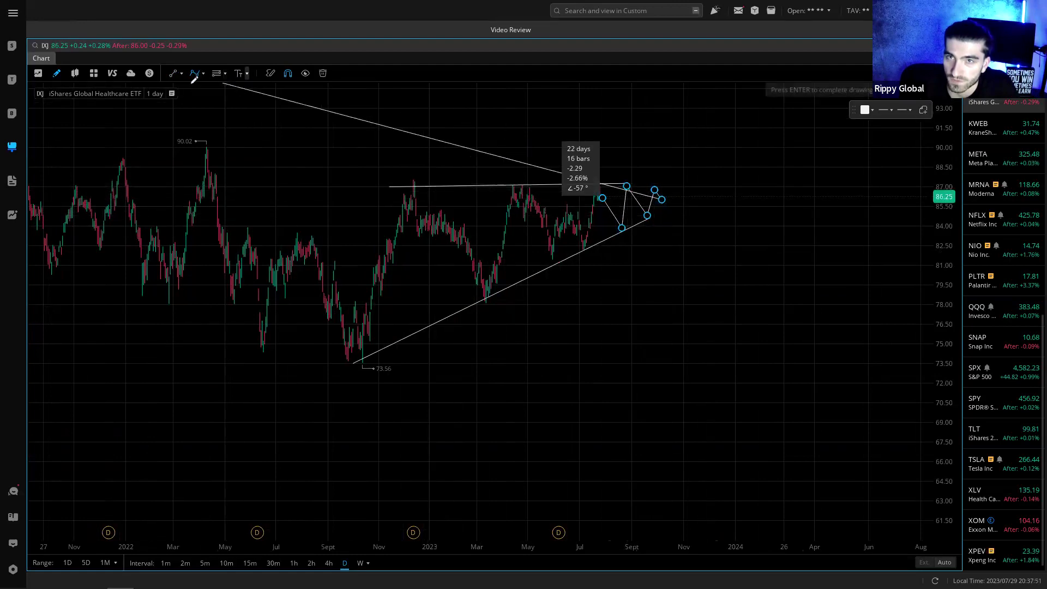
- Finish the polyline and bring its stray last point back beside the zigzag, at about 85.3 in October 2023
left_click(174, 77)
left_click(471, 110)
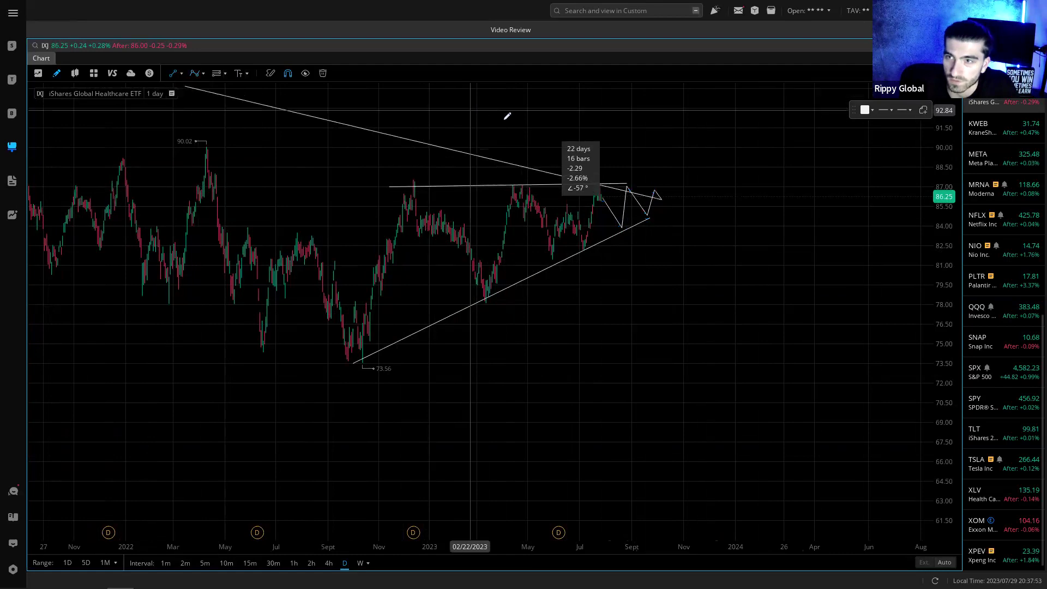
left_click(504, 116)
left_click(922, 110)
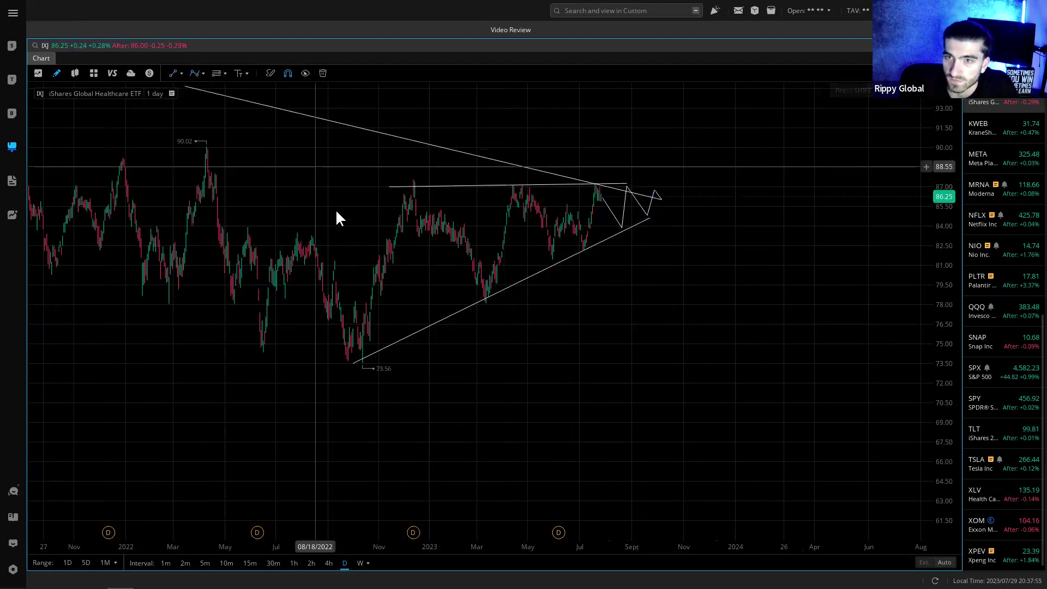
left_click_drag(186, 163, 714, 274)
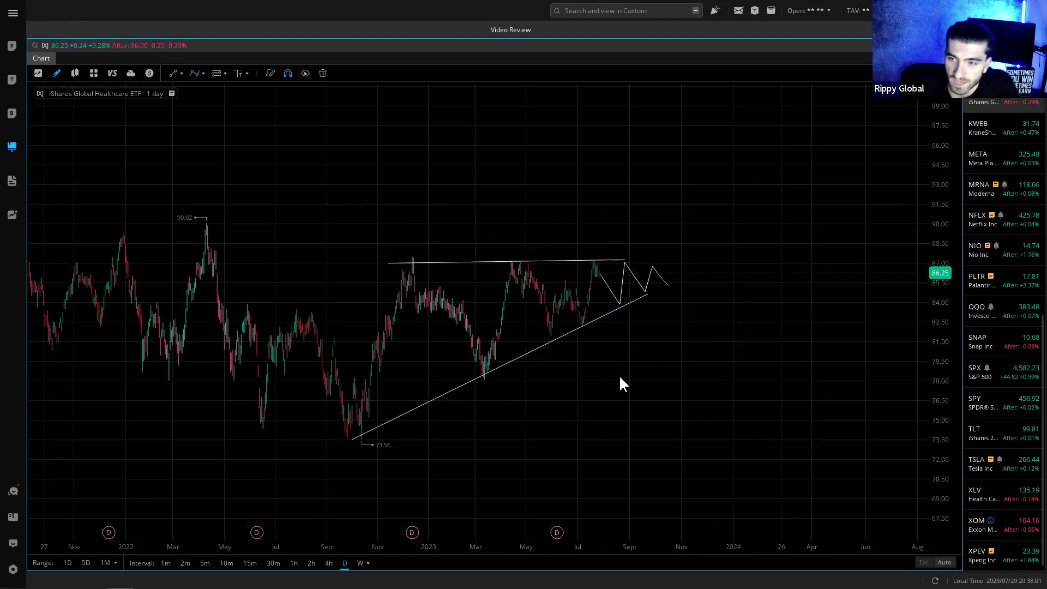
left_click_drag(636, 351, 640, 333)
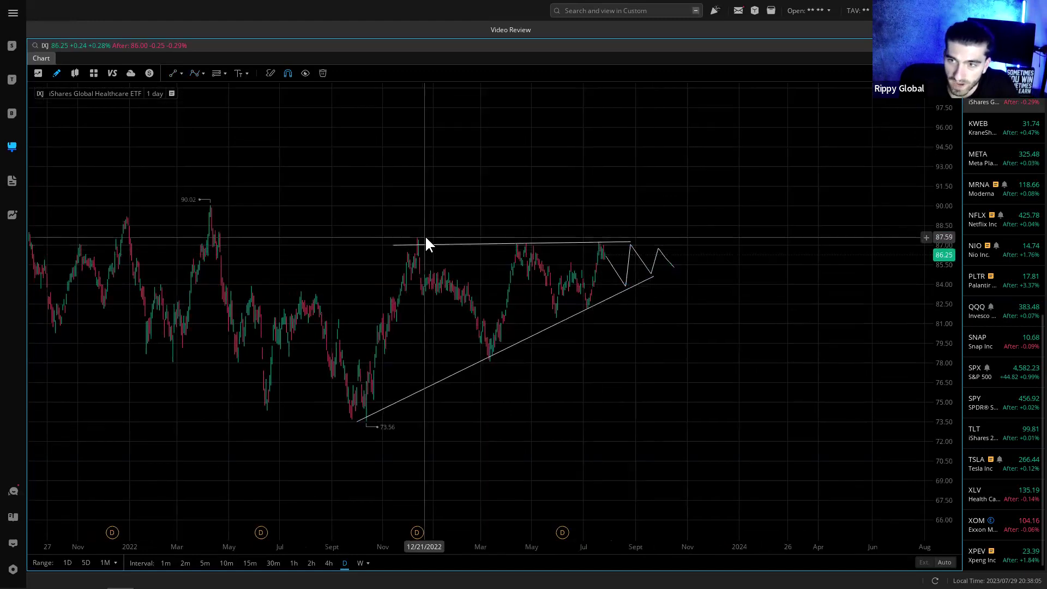
- Add a horizontal line at 87.09 across IXJ's highs and color it orange
left_click(181, 73)
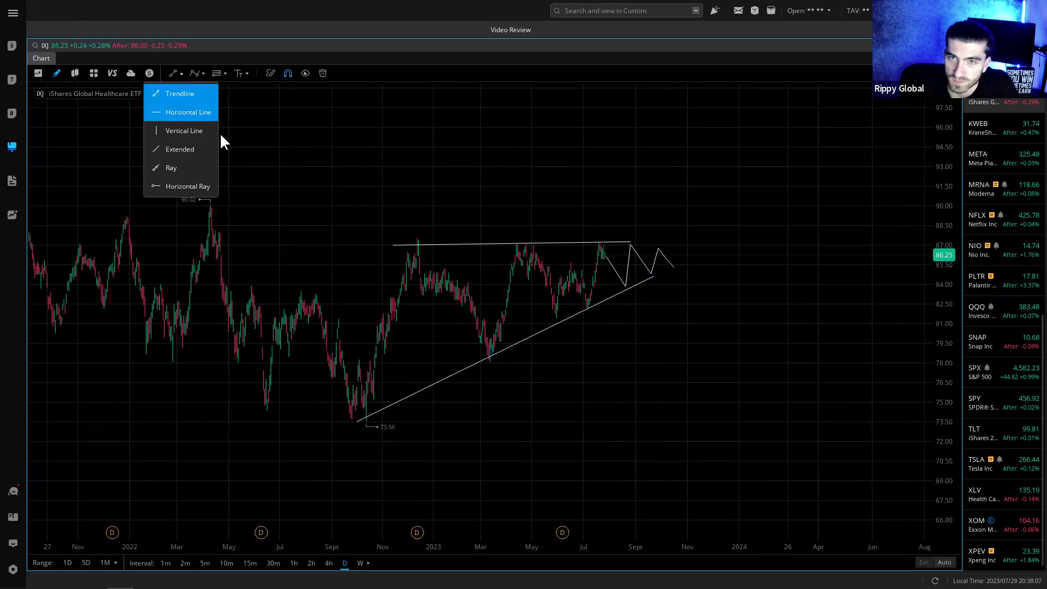
left_click(188, 112)
left_click(355, 245)
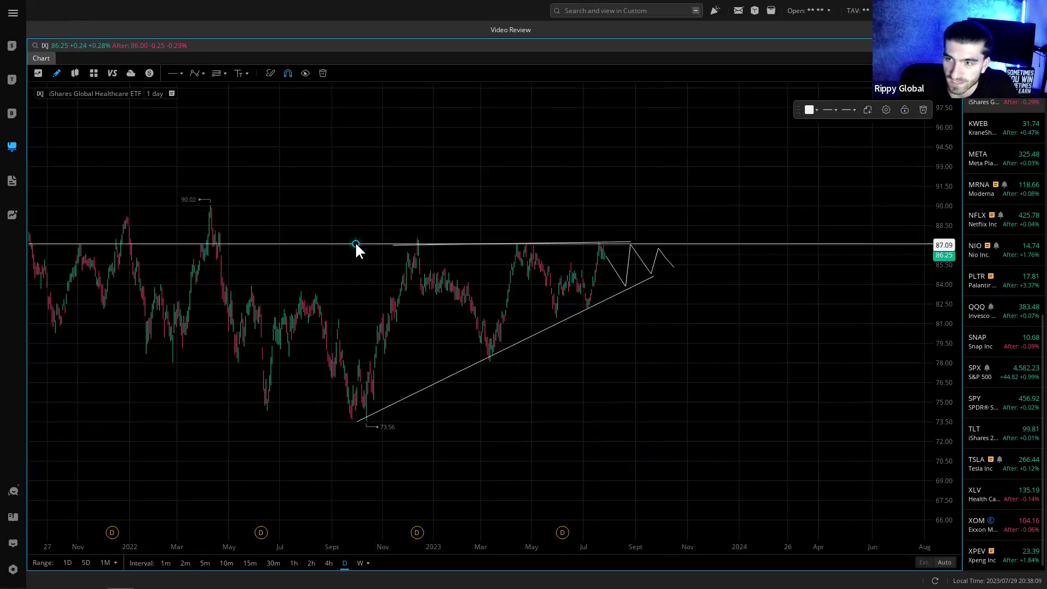
left_click(810, 110)
left_click(874, 166)
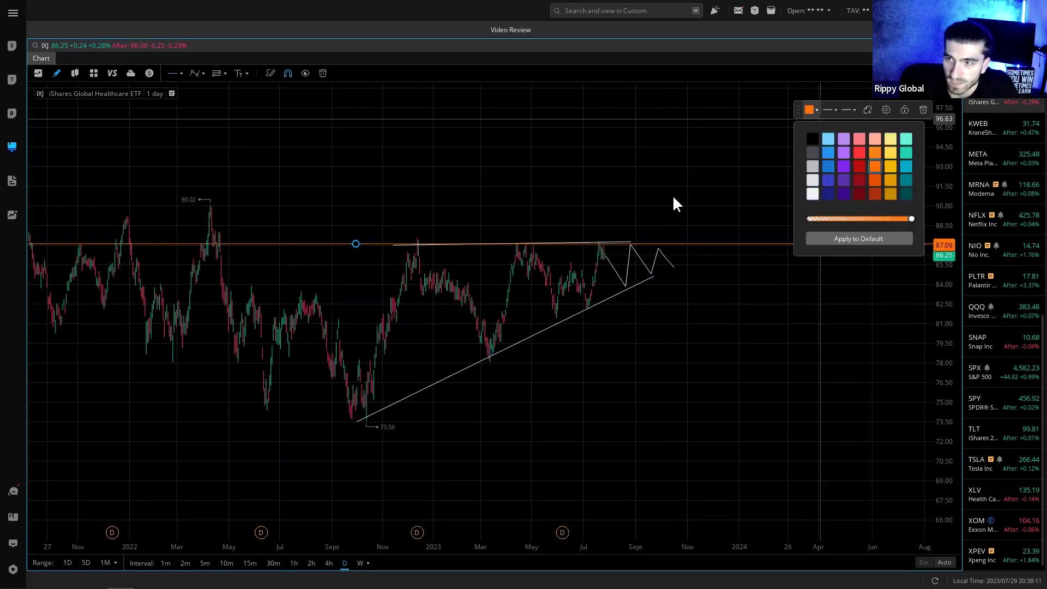
left_click(673, 199)
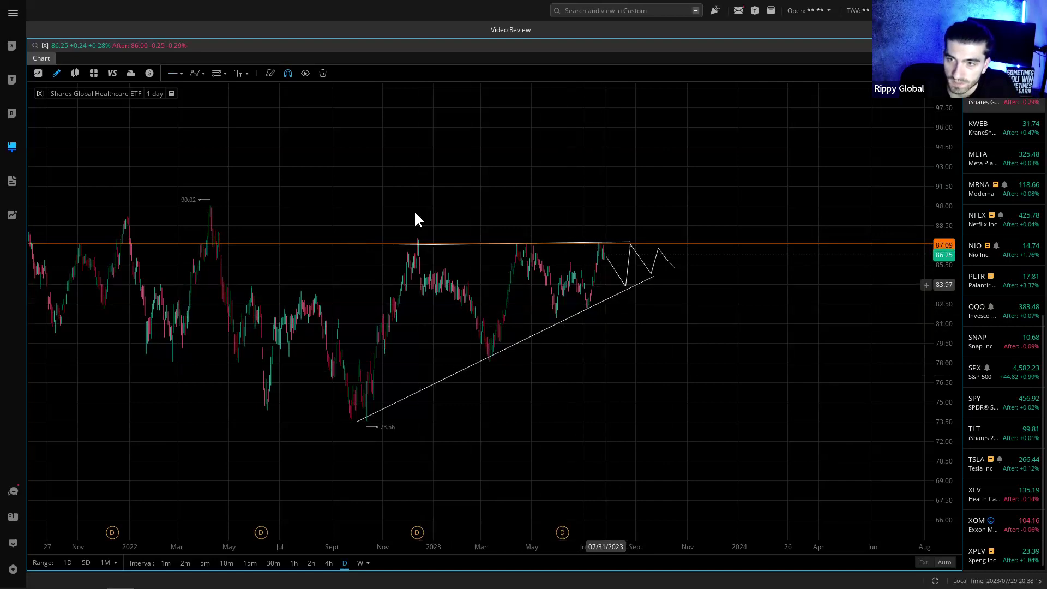
- Draw a rectangle zone on IXJ from about 85.1 down to 84.7, spanning late December 2022 to late July 2023
left_click(181, 77)
left_click(203, 73)
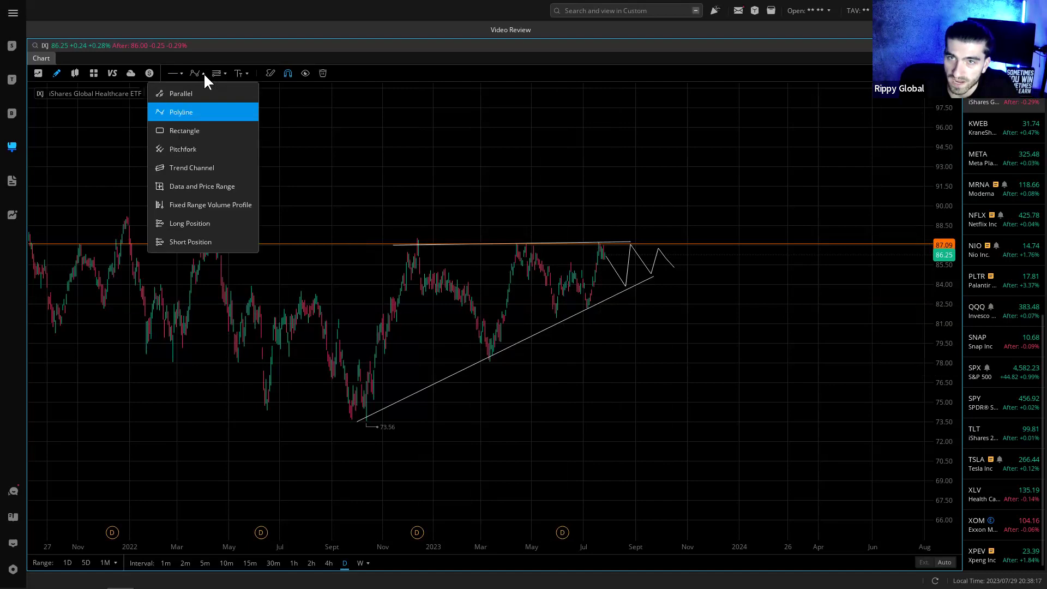
left_click(191, 126)
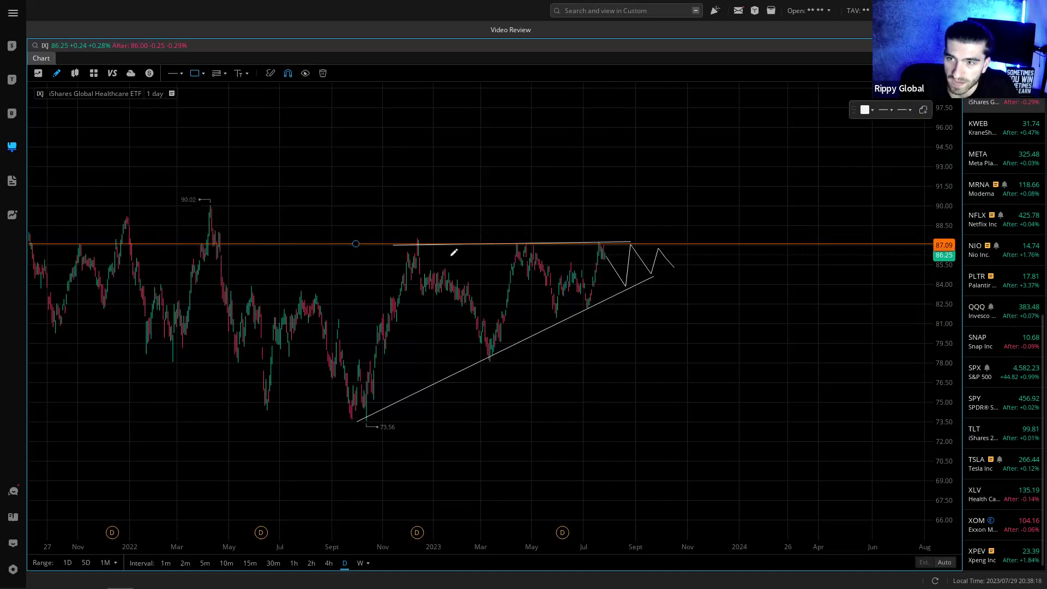
left_click(422, 270)
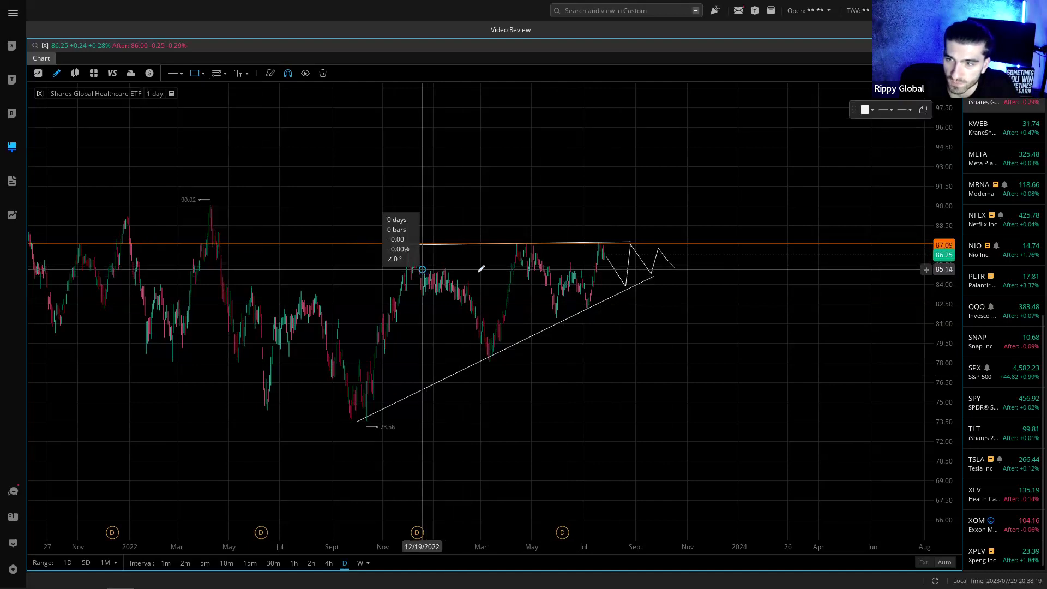
left_click(600, 276)
- Add a blue horizontal line at 85.01 through the rectangle zone and delete the rectangle
left_click(195, 73)
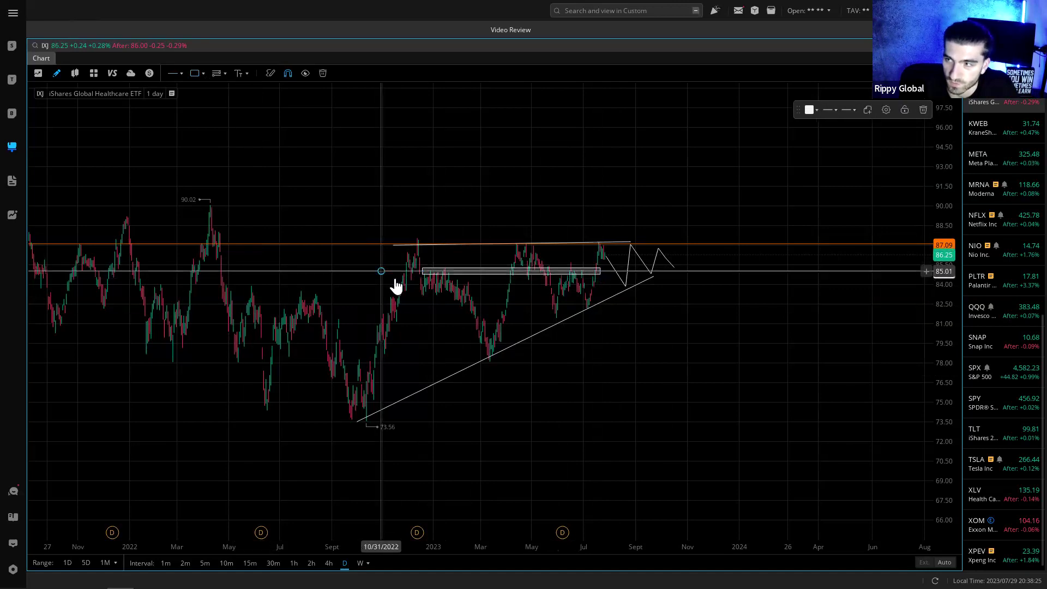
left_click(809, 109)
left_click(695, 389)
left_click(549, 273)
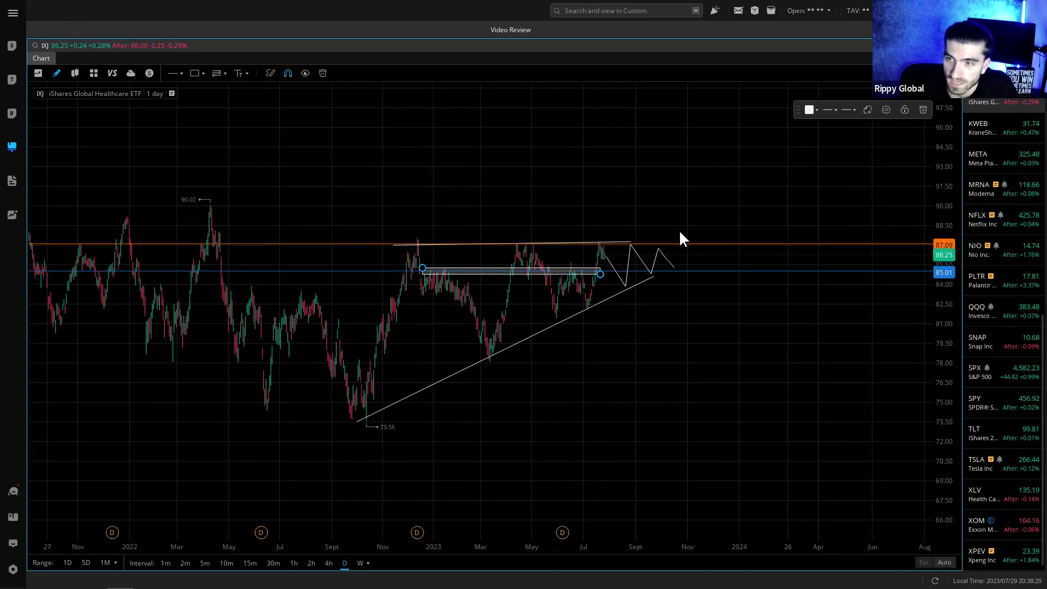
left_click(923, 109)
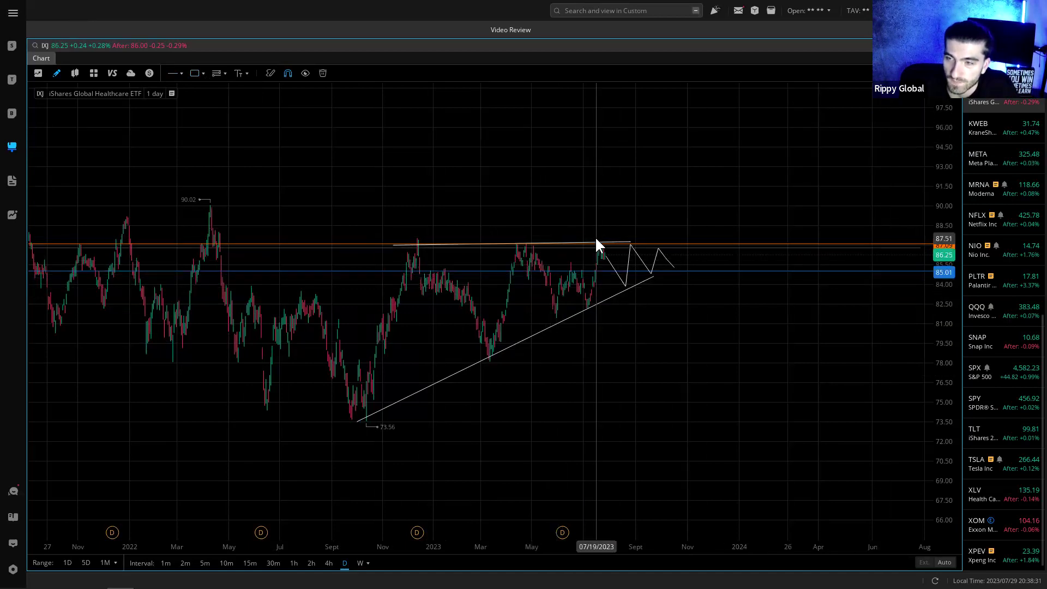
- Lift the zigzag polyline's last point to about 90 as a breakout path, and delete the whole polyline
scroll(653, 303, "up", 3)
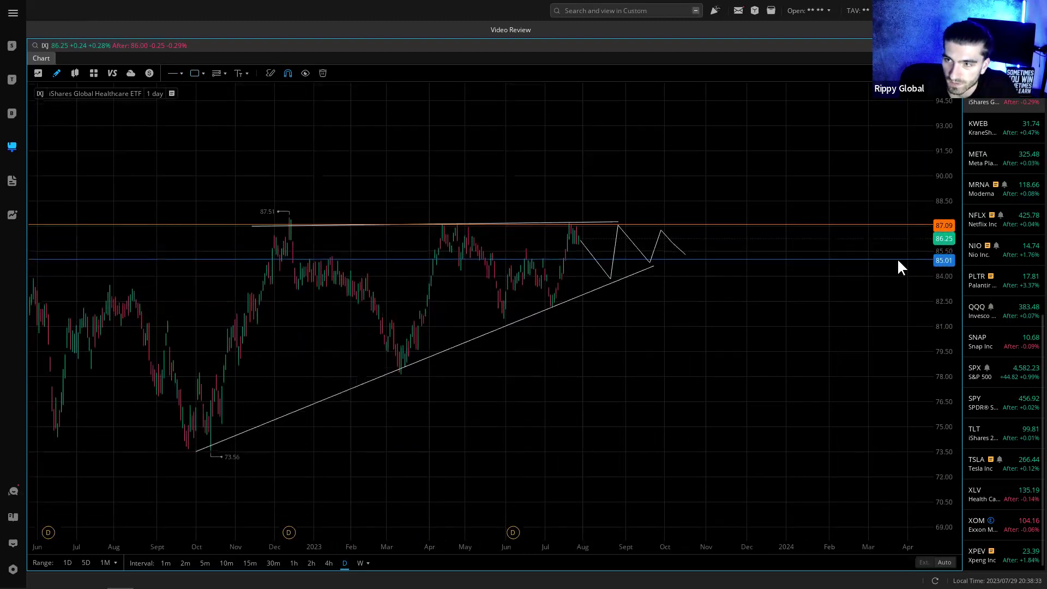
left_click(566, 264)
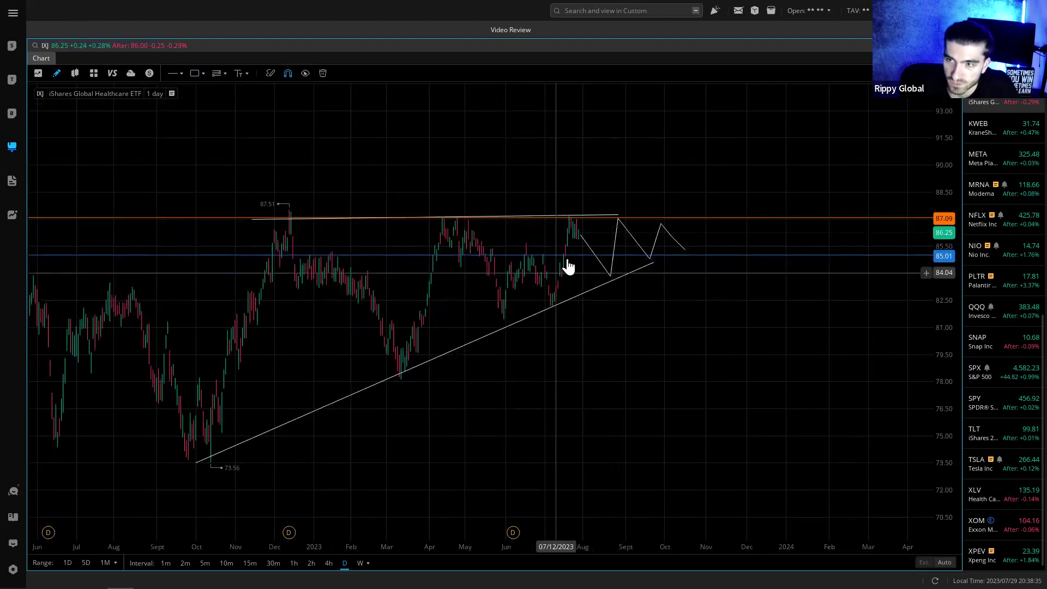
left_click(604, 266)
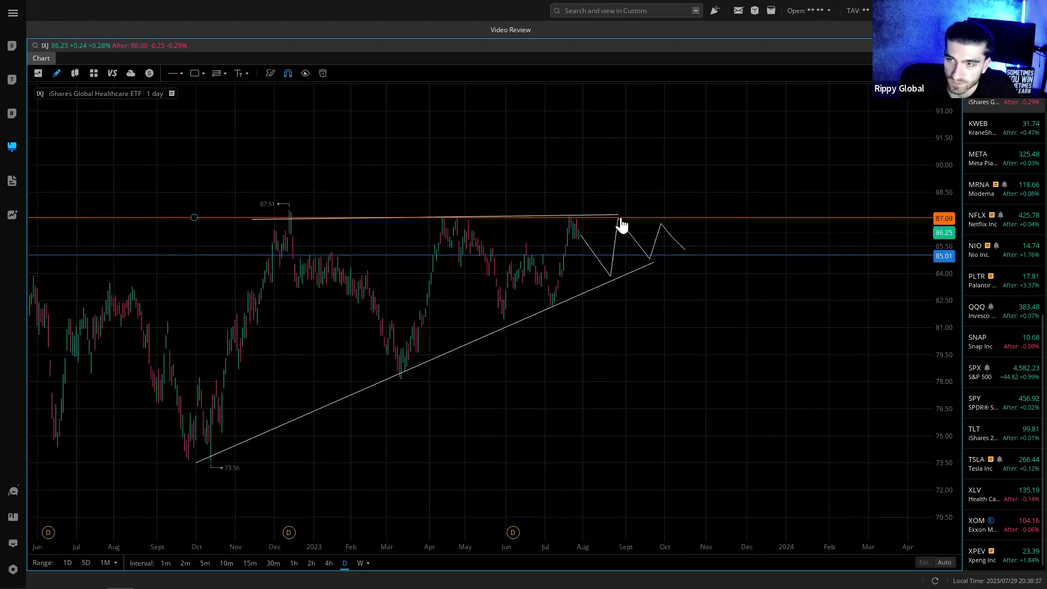
mouse_move(684, 252)
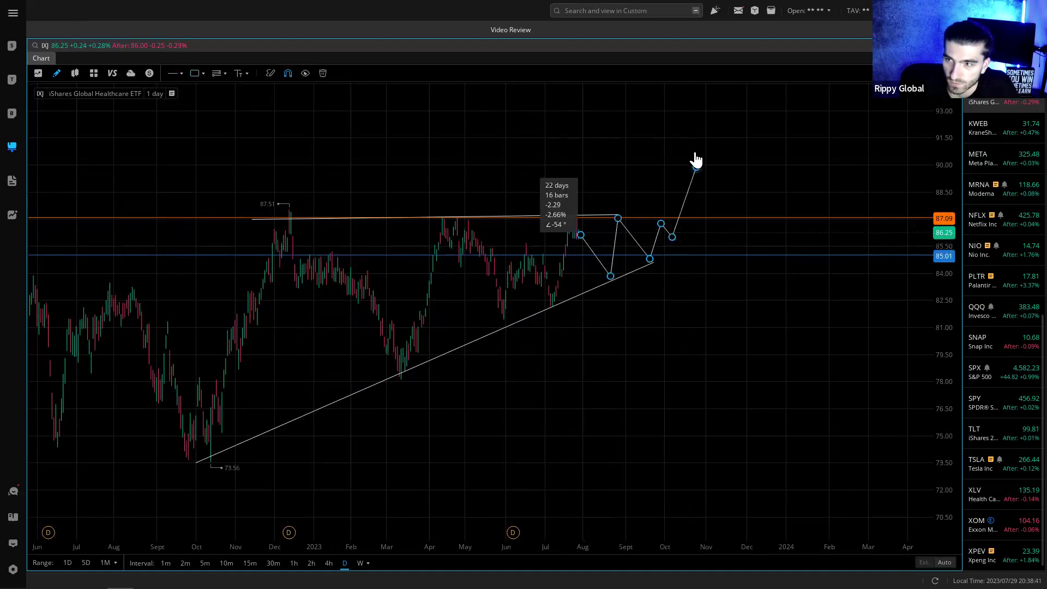
left_click_drag(702, 178, 686, 242)
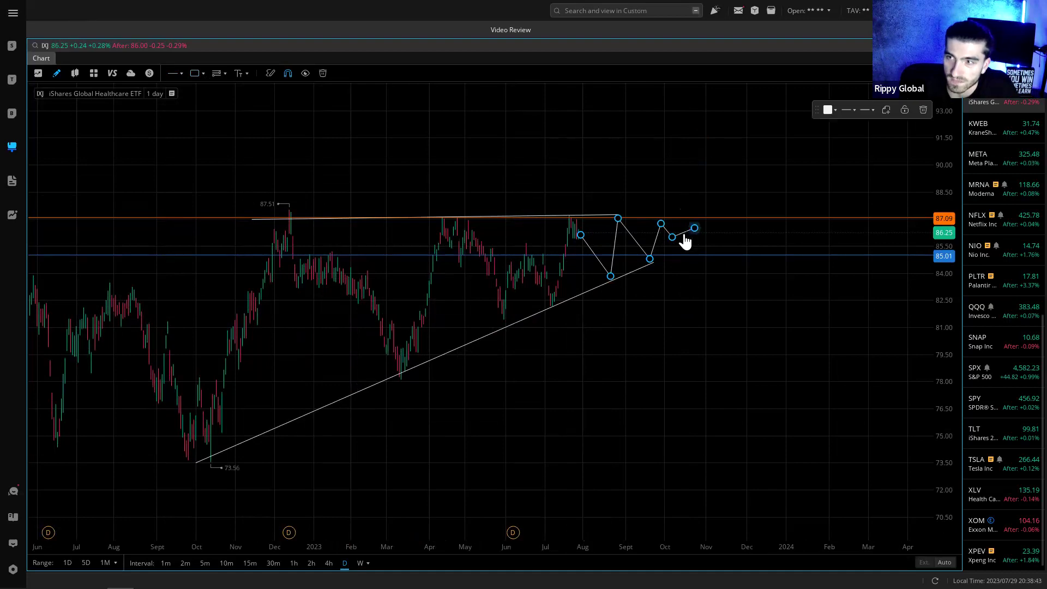
left_click(921, 110)
scroll(654, 292, "down", 5)
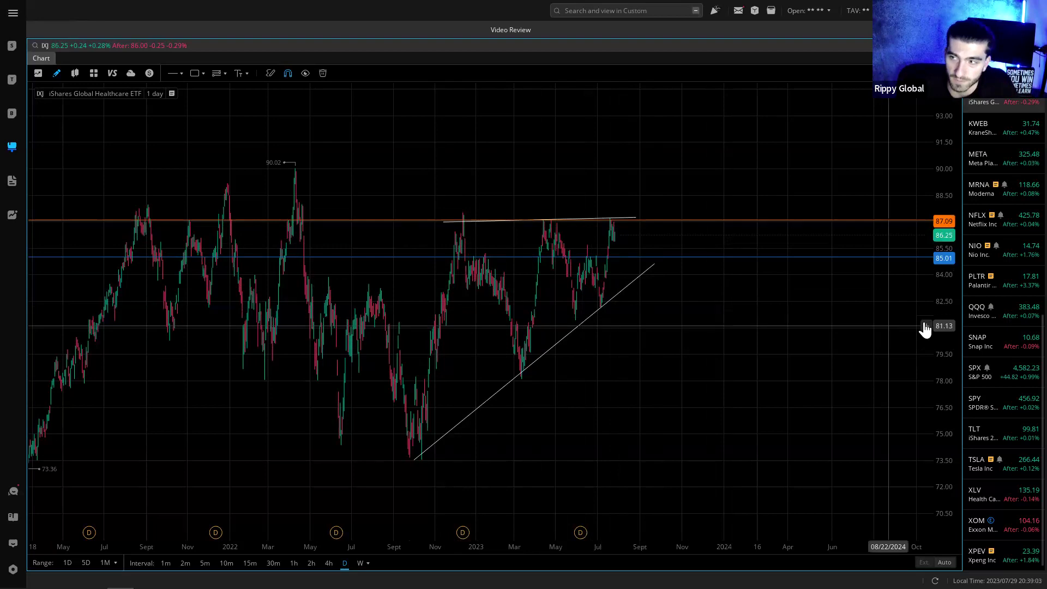
- Open KWEB from the watchlist and enlarge its daily price action from mid-2022 to July 2023
left_click(1015, 133)
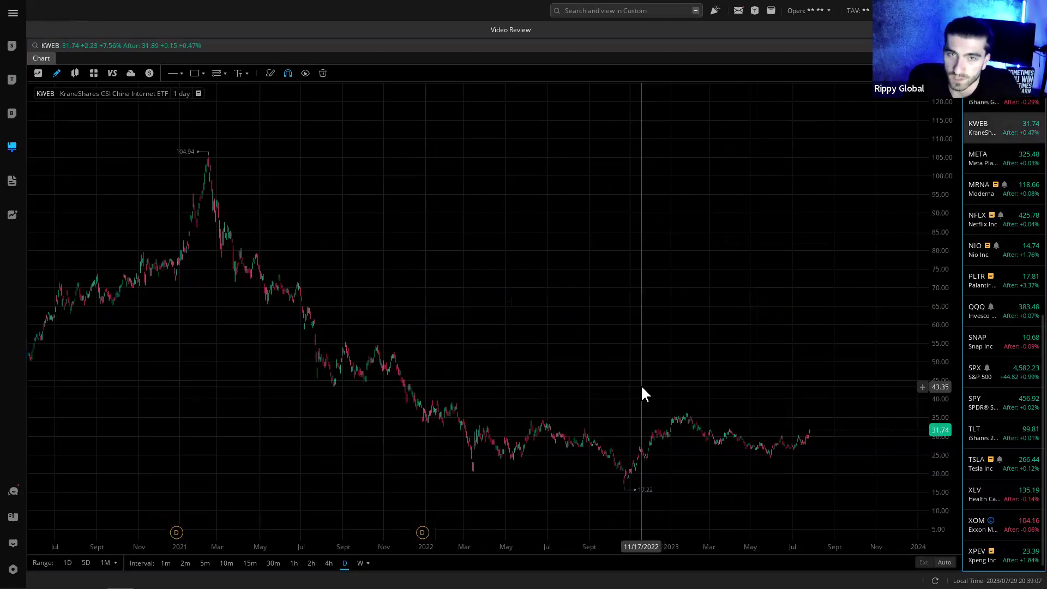
left_click_drag(519, 461, 385, 463)
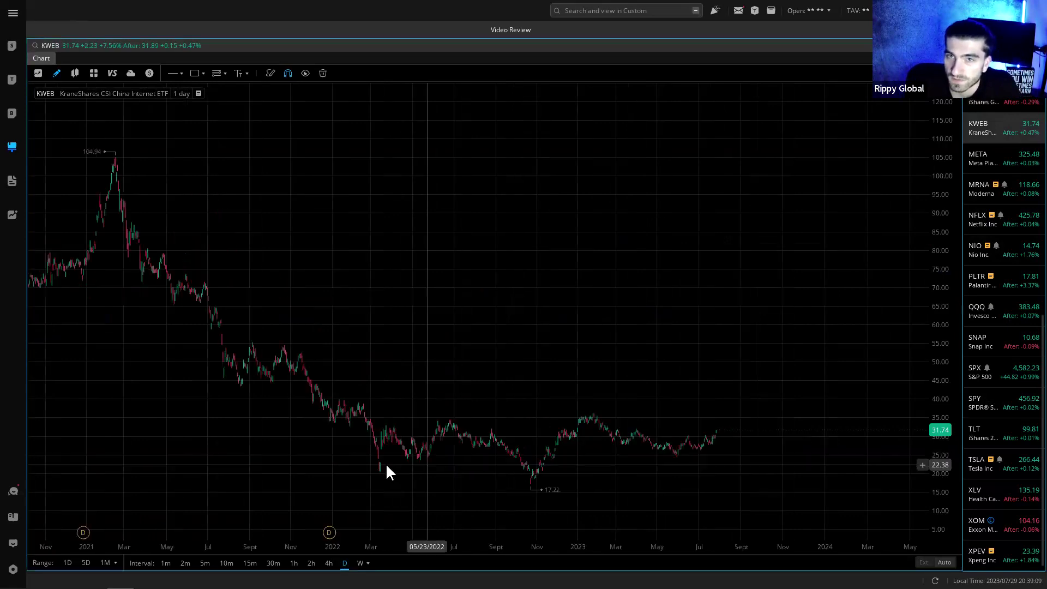
scroll(680, 421, "up", 3)
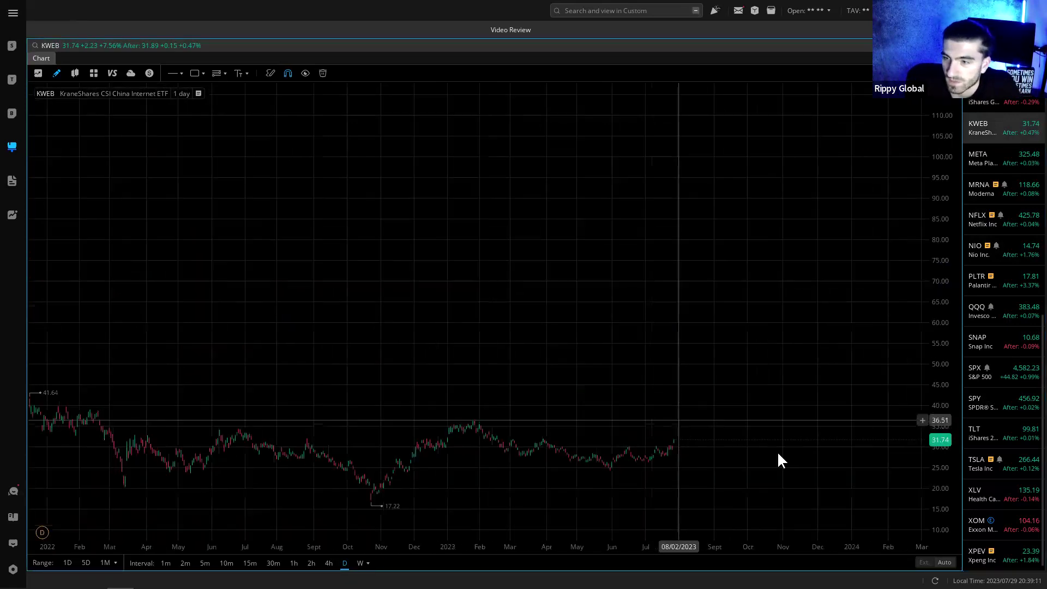
left_click_drag(949, 533, 935, 443)
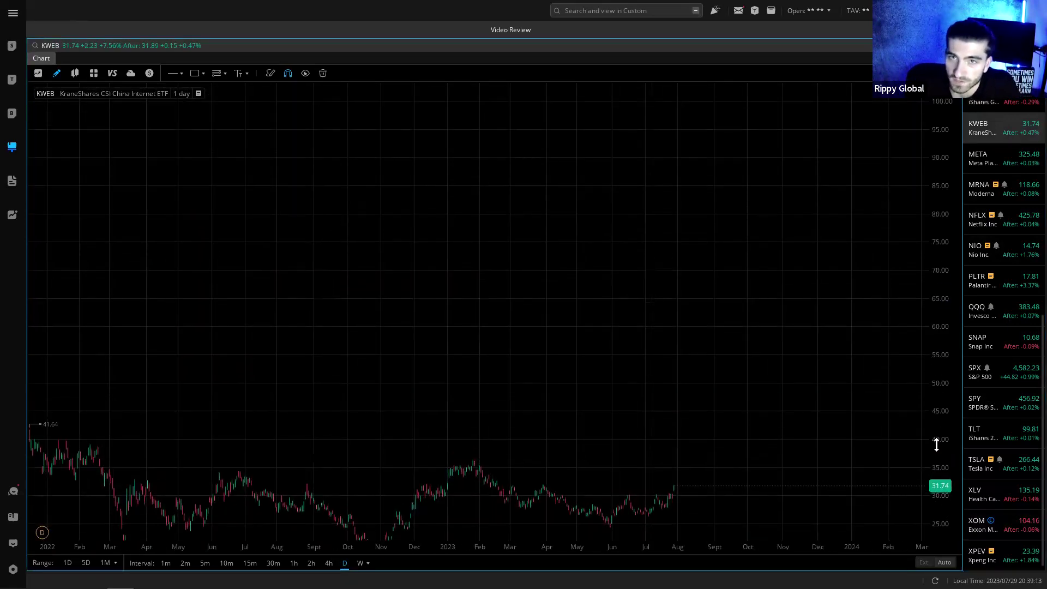
left_click_drag(710, 481, 705, 451)
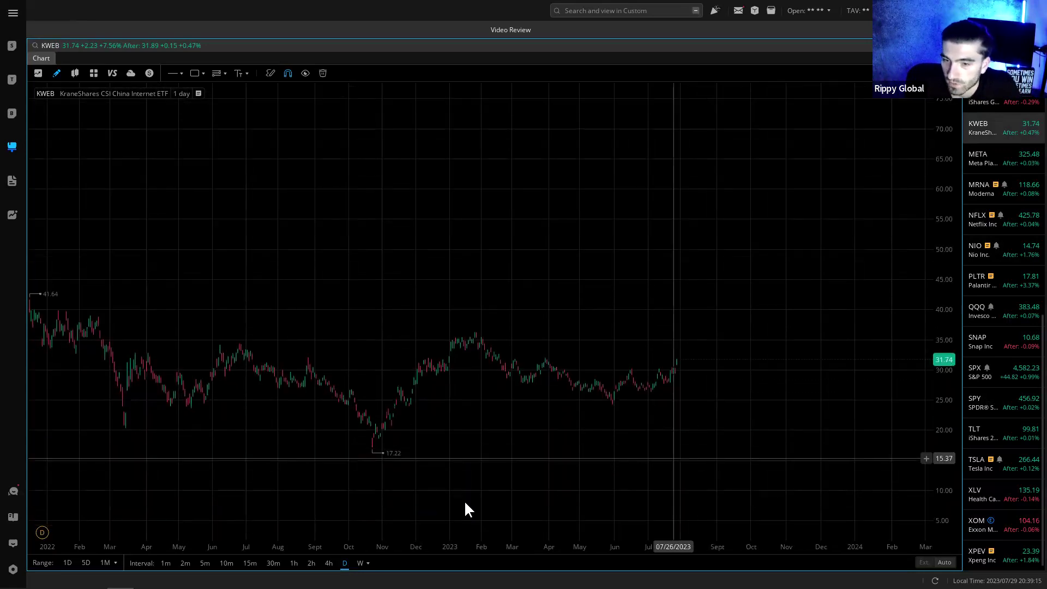
scroll(437, 491, "down", 3)
scroll(532, 423, "up", 2)
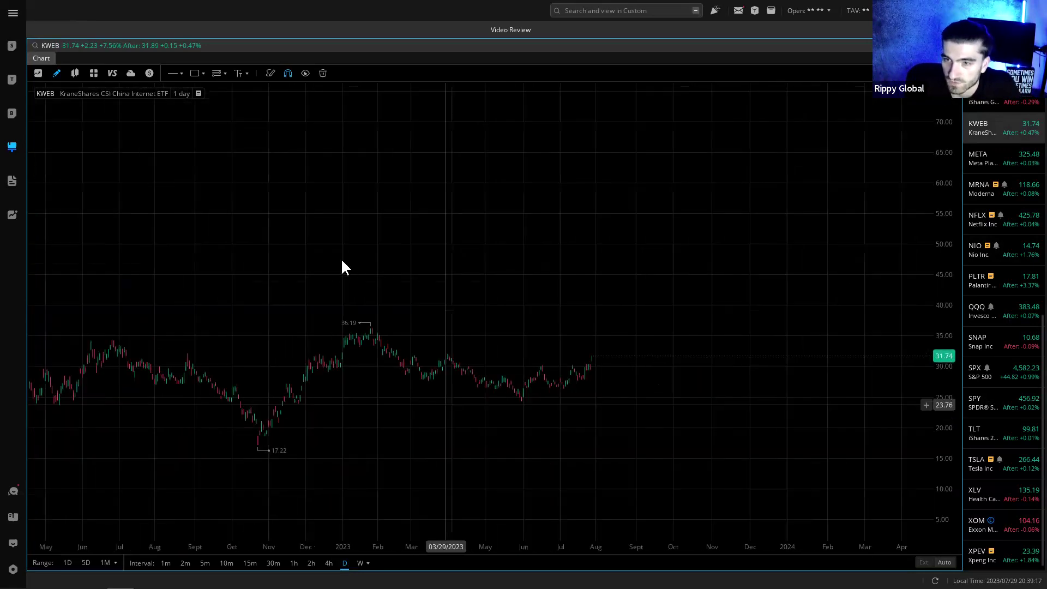
- Draw a descending channel on KWEB with trendlines from about 36.2 to 28.9 and about 31.5 to 24.8, between January and May 2023
left_click(178, 109)
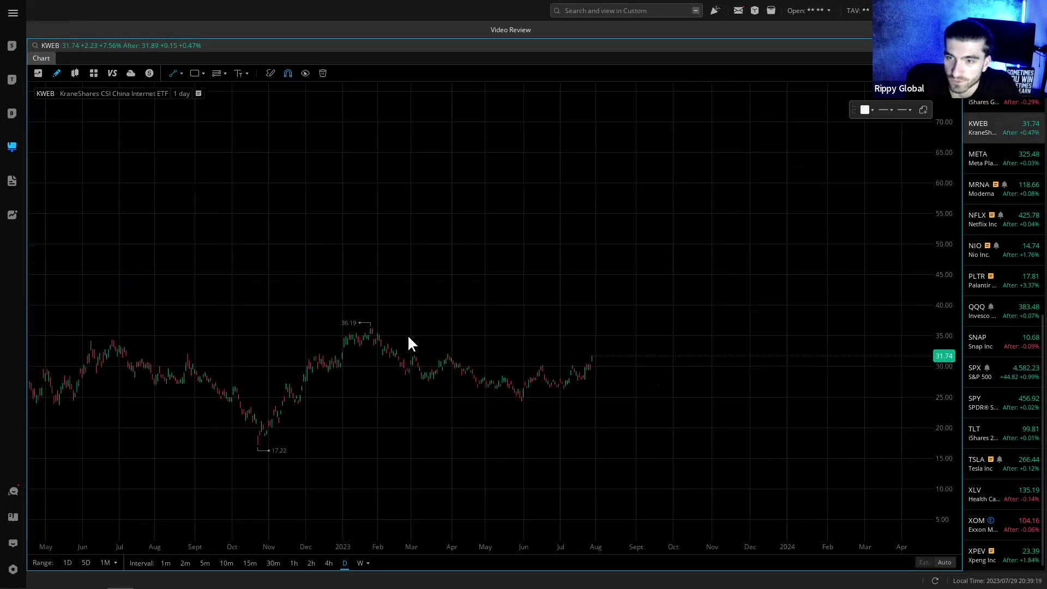
left_click(364, 327)
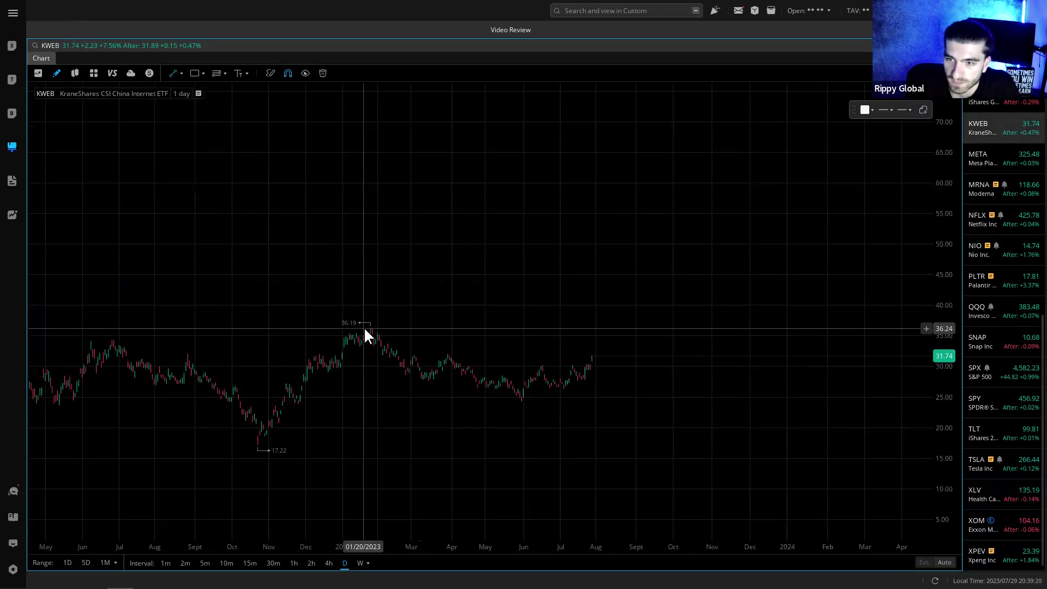
left_click(510, 372)
left_click(181, 74)
left_click(180, 109)
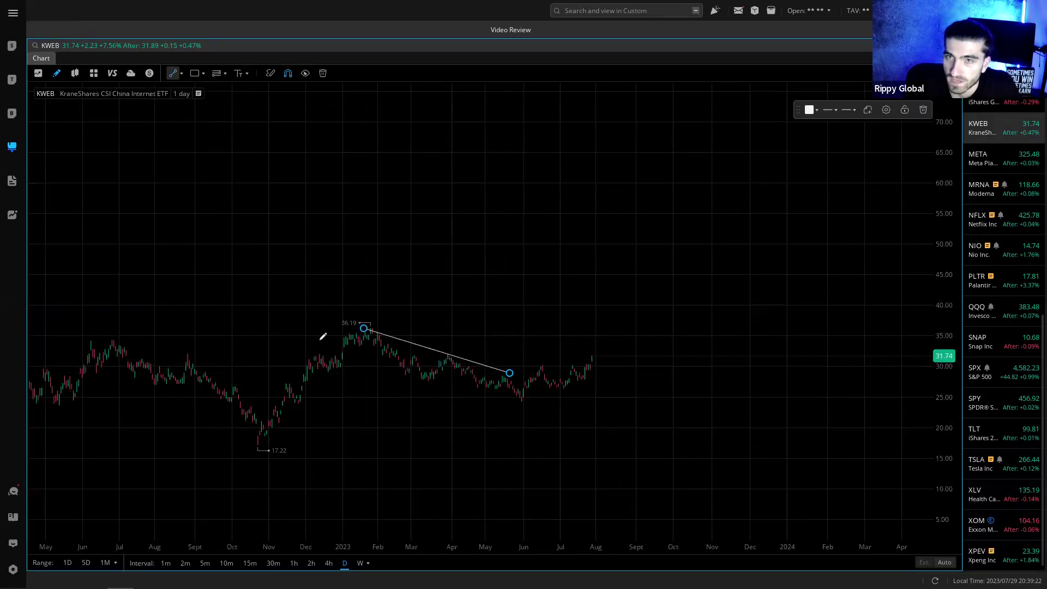
left_click(357, 357)
left_click(501, 399)
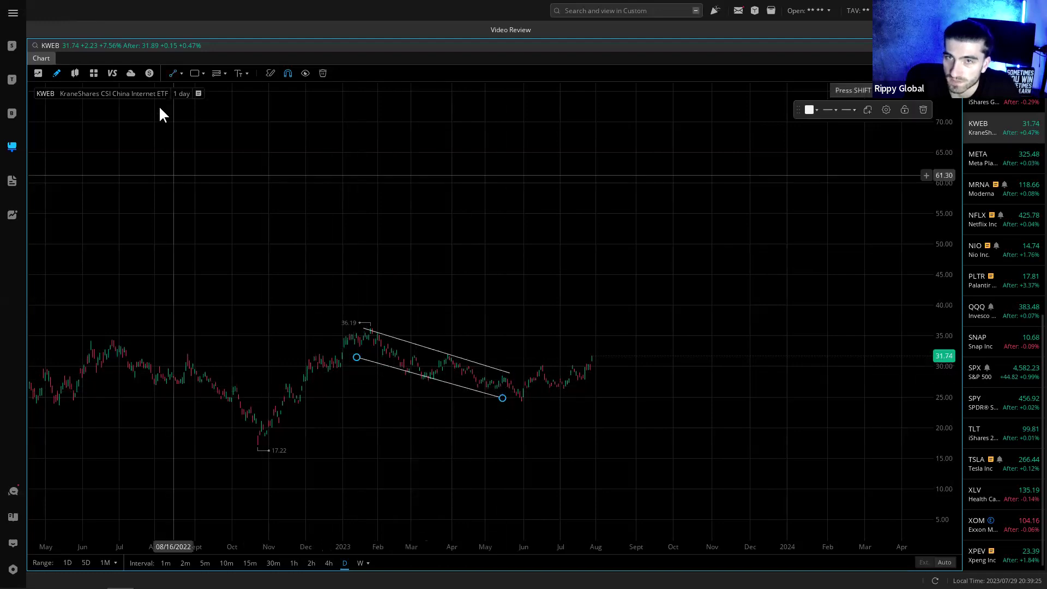
- Draw KWEB trendlines from about 23.9 to 29.9 under the rising lows and from about 30.2 to 30.9 over the June–July highs
left_click(173, 74)
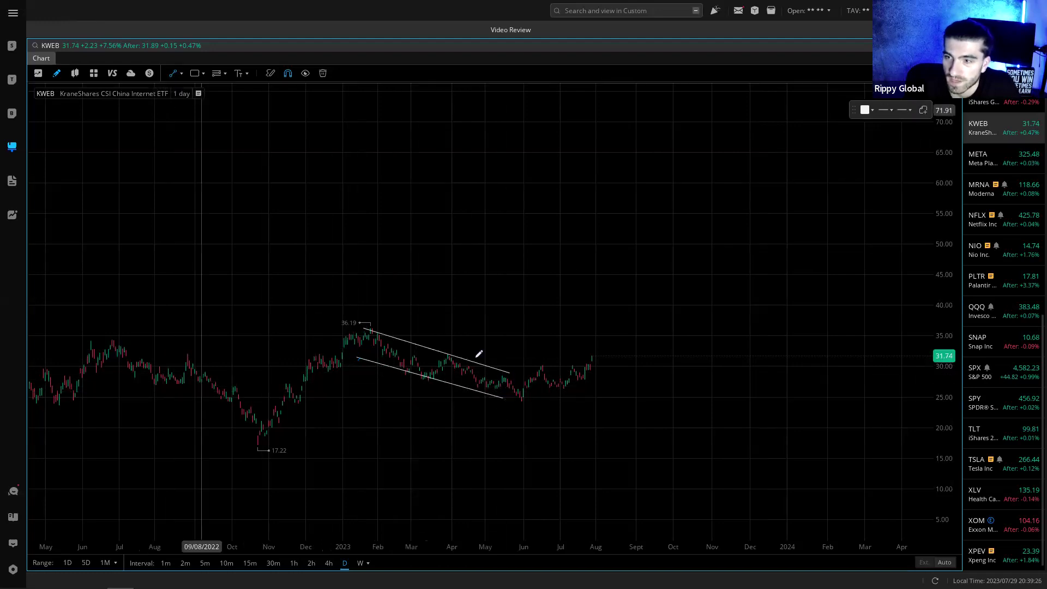
left_click(517, 404)
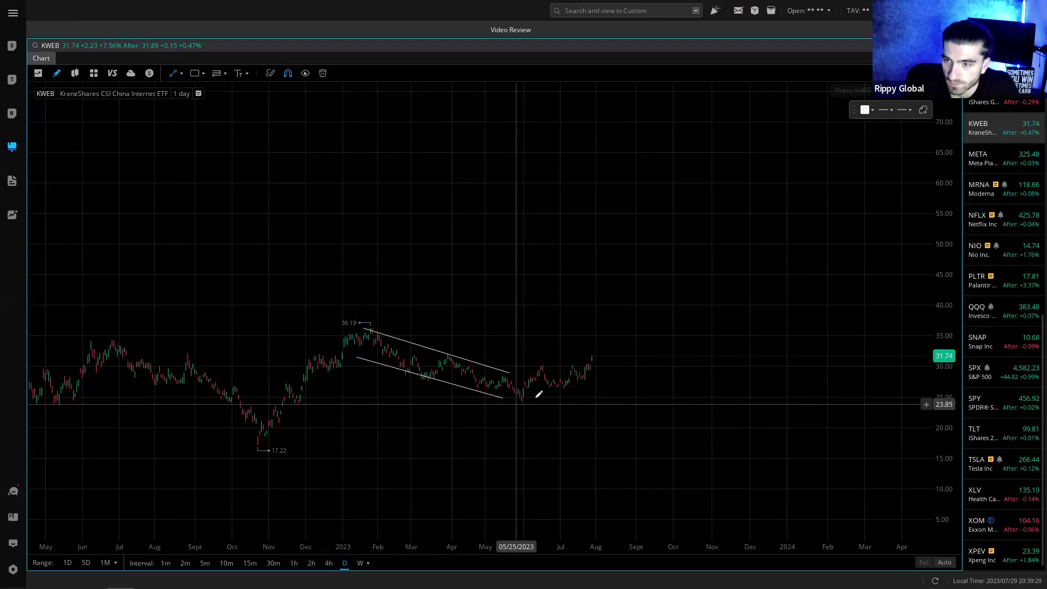
left_click(625, 367)
left_click(173, 74)
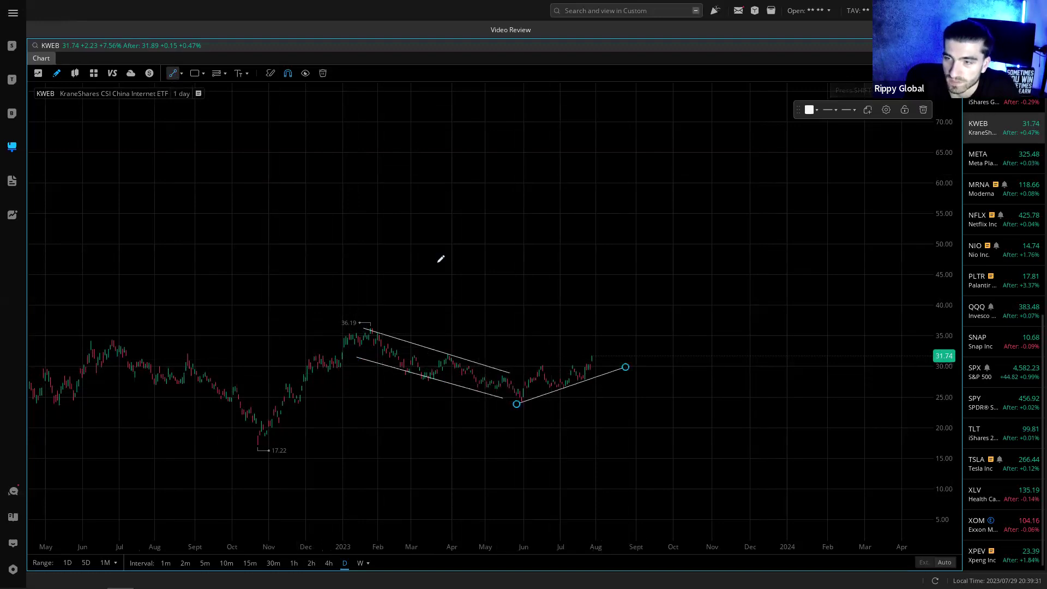
left_click(532, 365)
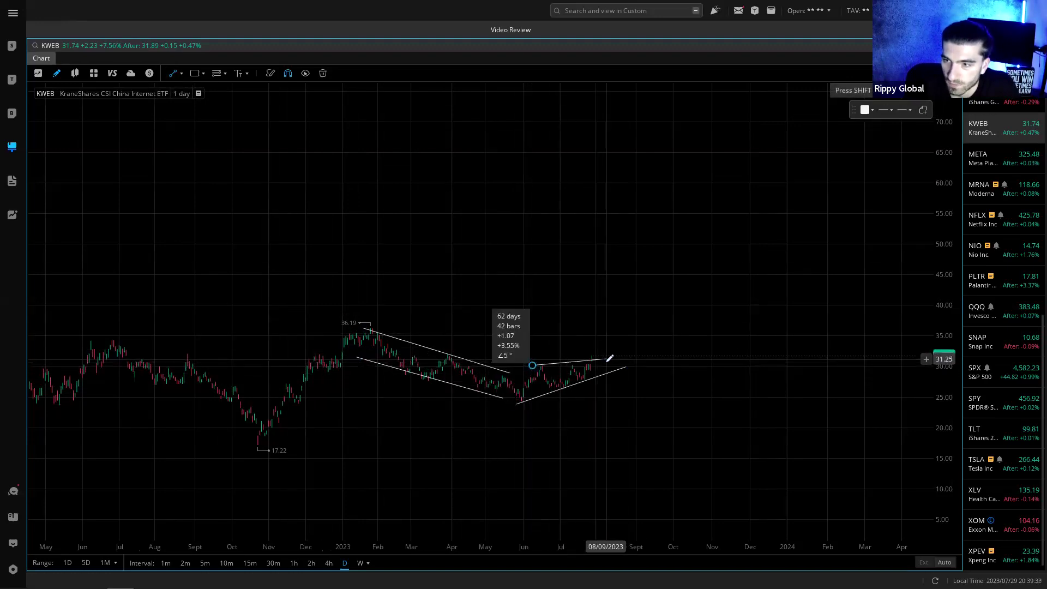
left_click(612, 360)
- Delete the trendline over the June–July highs and switch KWEB to the 4-hour interval, showing price action since January
scroll(535, 452, "up", 3)
left_click_drag(940, 485, 941, 534)
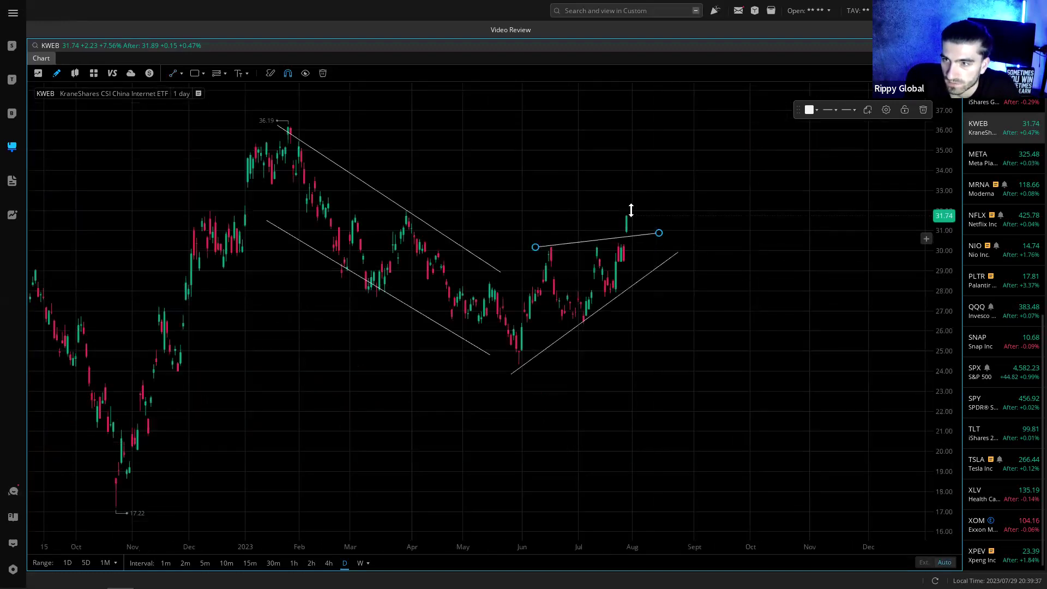
left_click(922, 110)
left_click(328, 562)
scroll(541, 323, "down", 6)
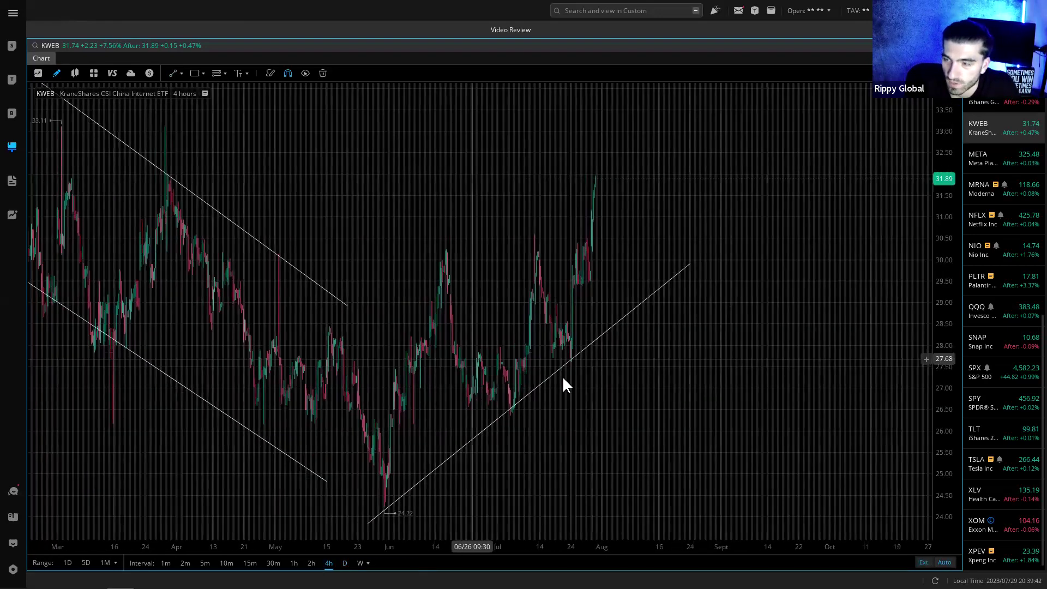
left_click_drag(563, 378, 599, 396)
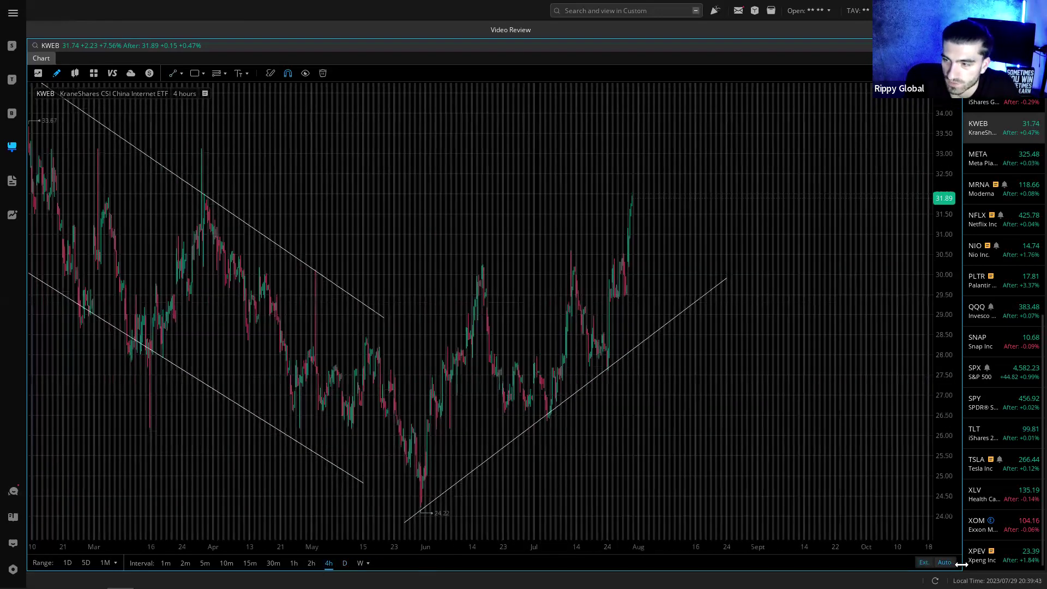
left_click_drag(511, 320, 606, 320)
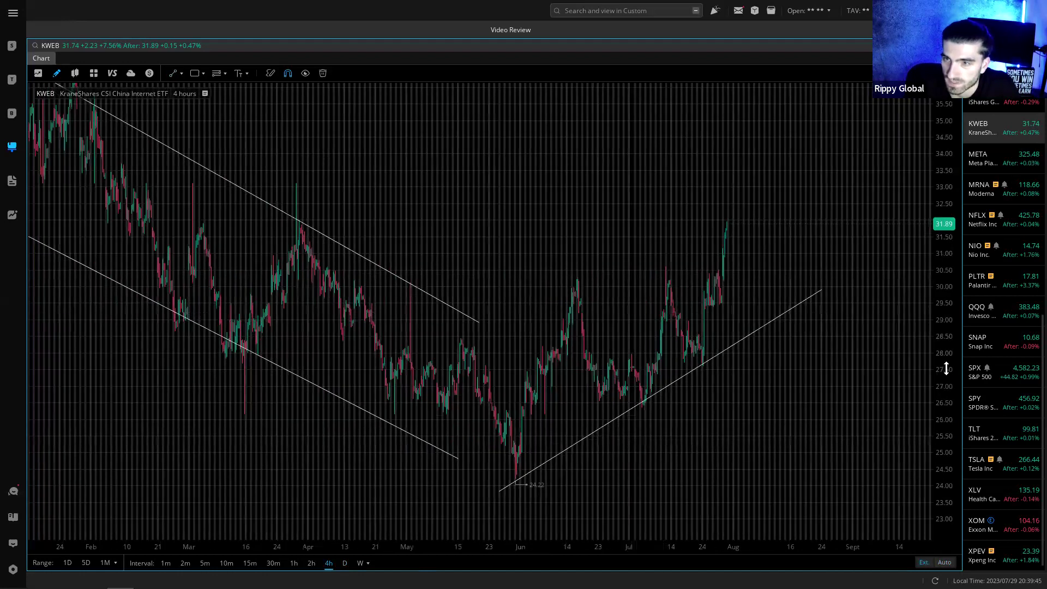
left_click_drag(404, 203, 437, 257)
- Delete both descending channel trendlines and the rising support trendline from the KWEB chart
left_click(424, 342)
left_click(909, 114)
left_click(386, 453)
left_click(923, 109)
left_click(728, 419)
left_click(923, 111)
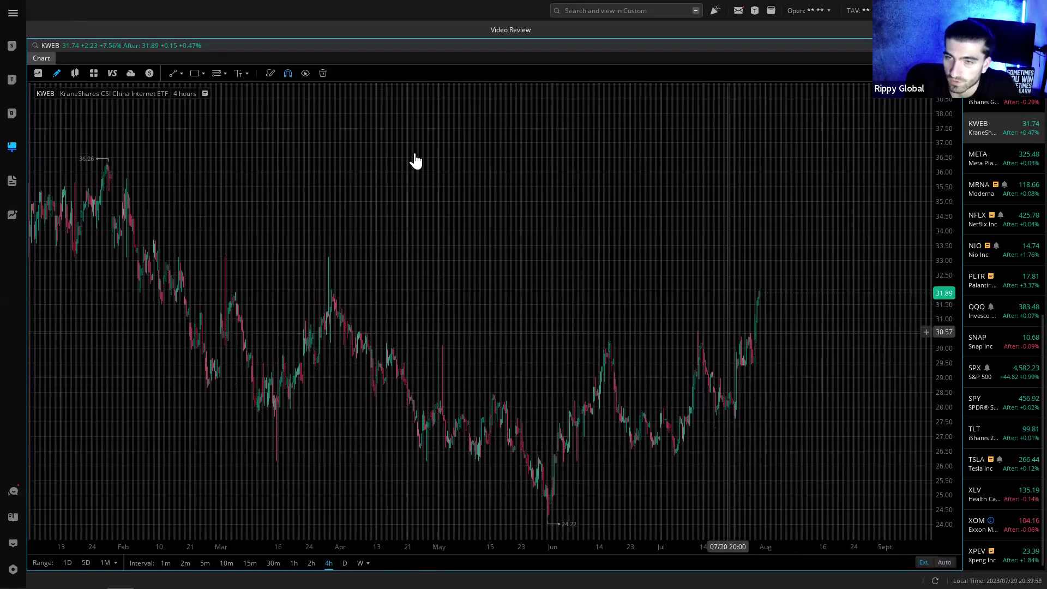
- Add a horizontal line at 30.22 across KWEB's June and July highs and color it orange
left_click(182, 79)
left_click(185, 110)
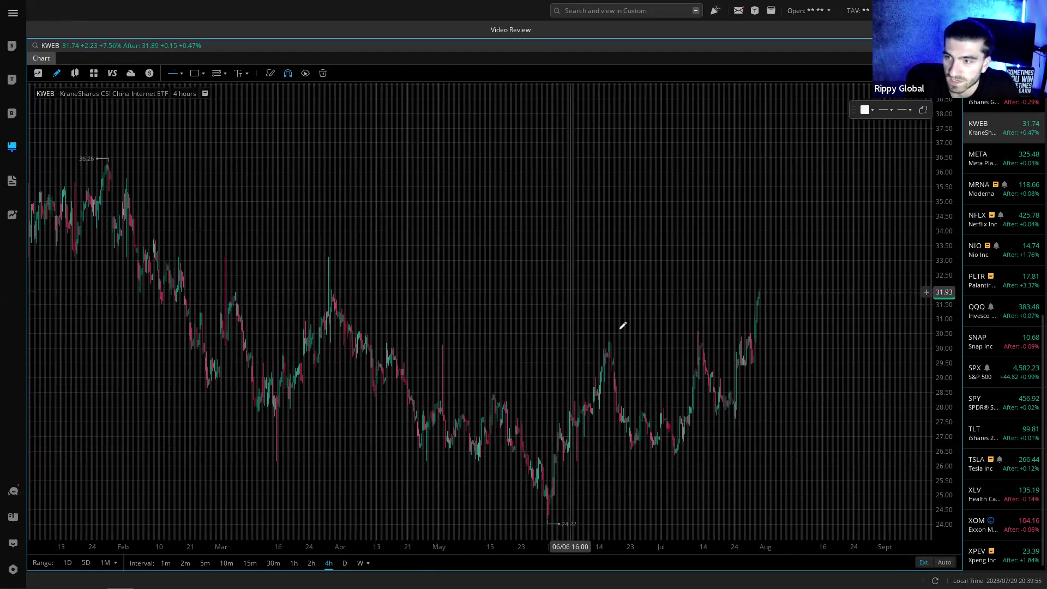
left_click(627, 342)
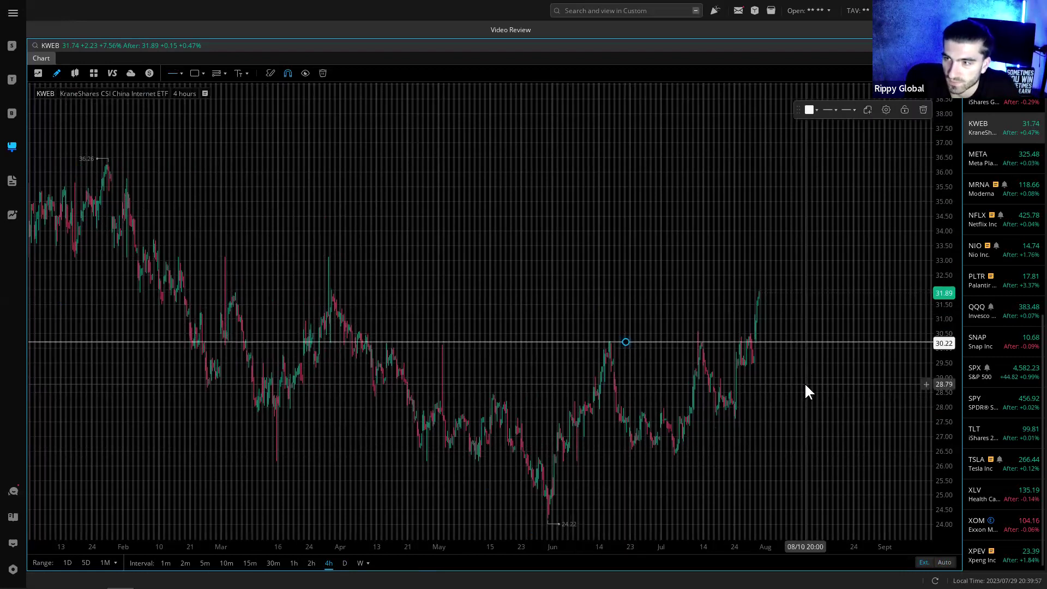
left_click(811, 110)
left_click(873, 166)
left_click(578, 260)
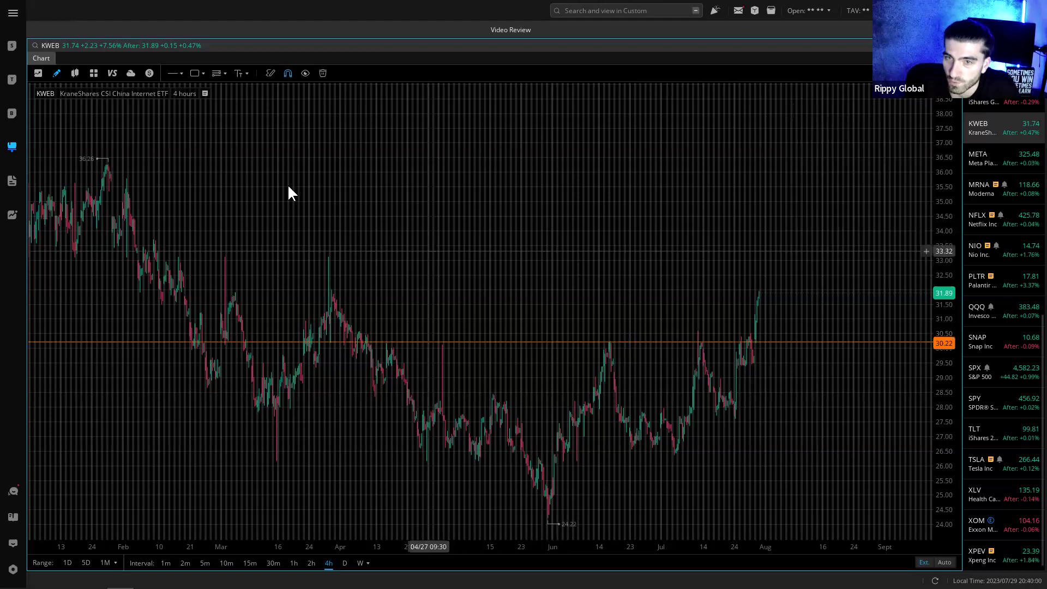
- Draw a thin rectangle zone from about 33.2 to 33.0, stretching from mid-January to late August
left_click(194, 73)
left_click(66, 255)
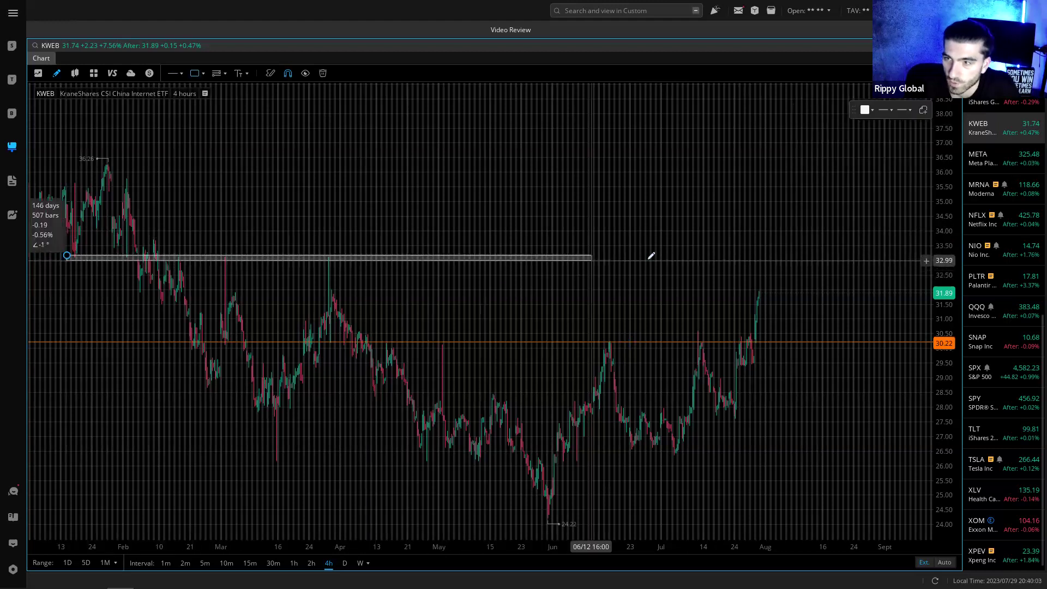
left_click(853, 261)
- Add an orange horizontal line at 33.04 through the thin rectangle zone
left_click(173, 73)
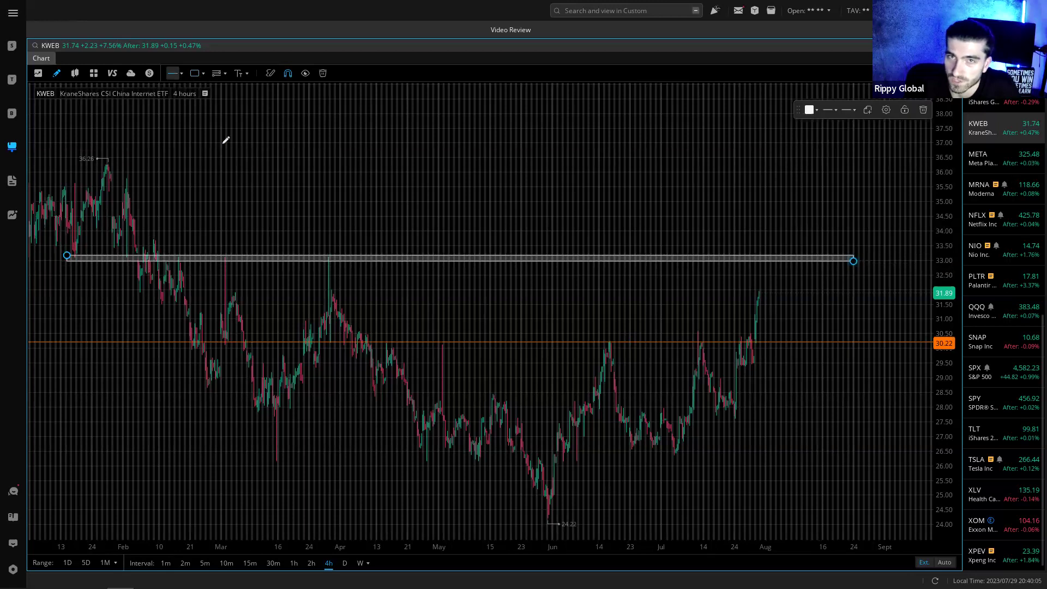
left_click(871, 256)
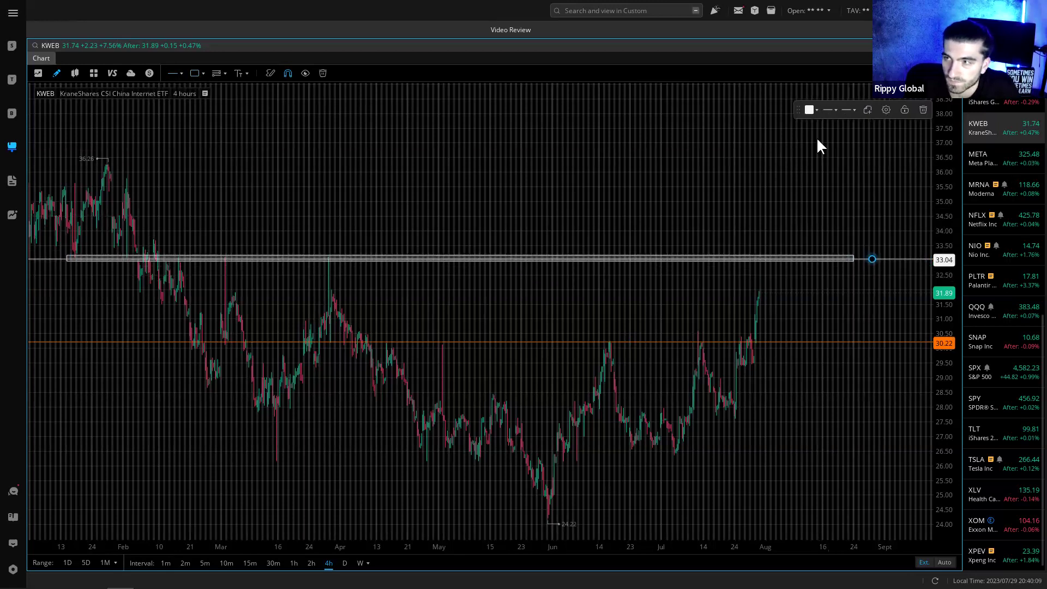
left_click(808, 110)
left_click(875, 167)
- Recolor the 30.22 horizontal line blue and delete the rectangle around the 33.04 line
left_click(803, 342)
left_click(809, 109)
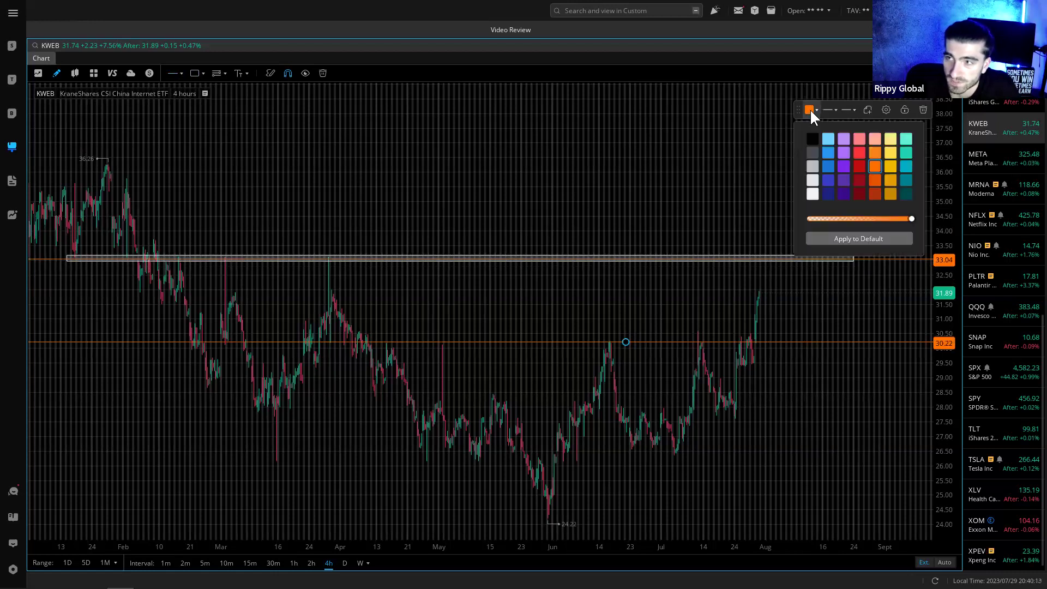
left_click(740, 252)
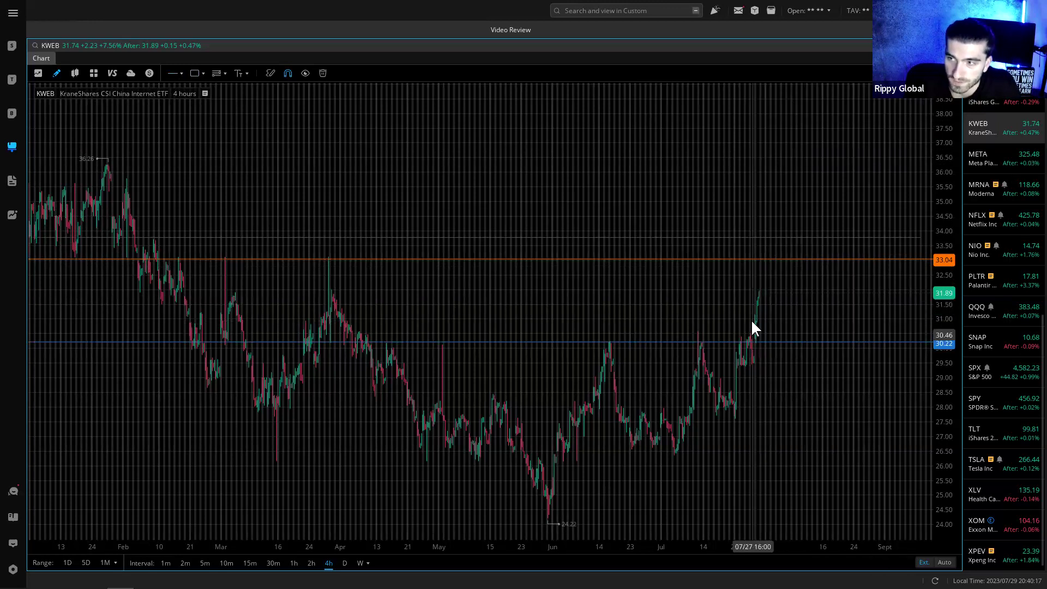
- Try a rectangle zone from about 31.9 to 31.6 between early February and late April, and delete it
scroll(725, 327, "up", 2)
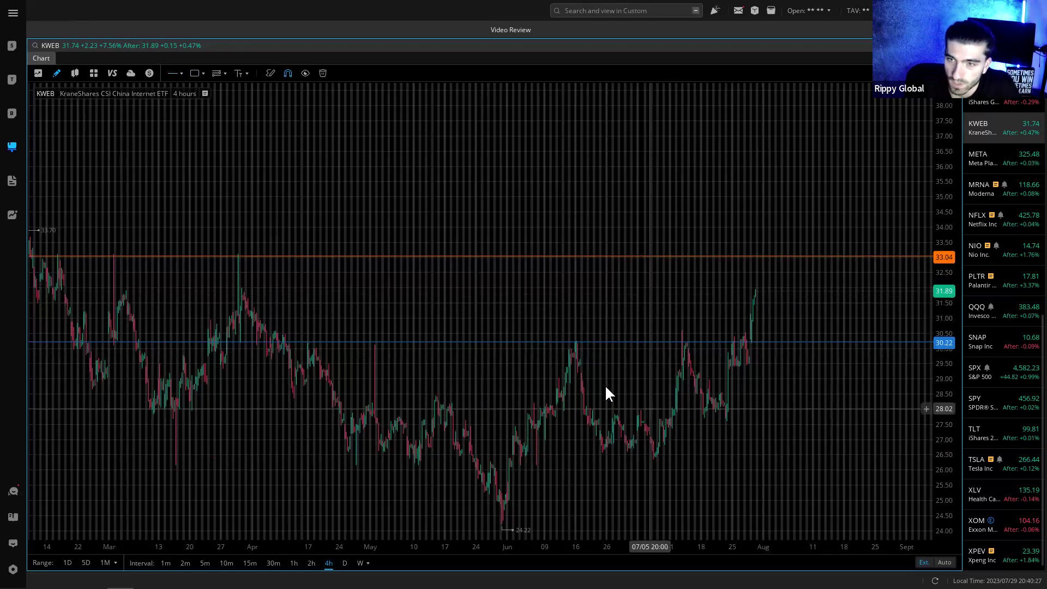
scroll(699, 330, "down", 3)
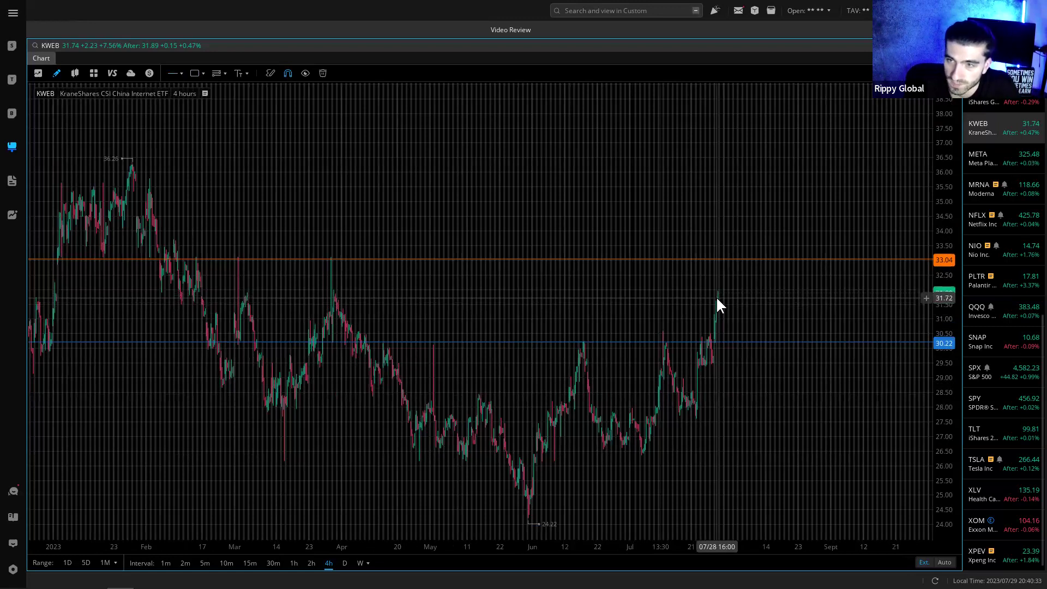
left_click(195, 73)
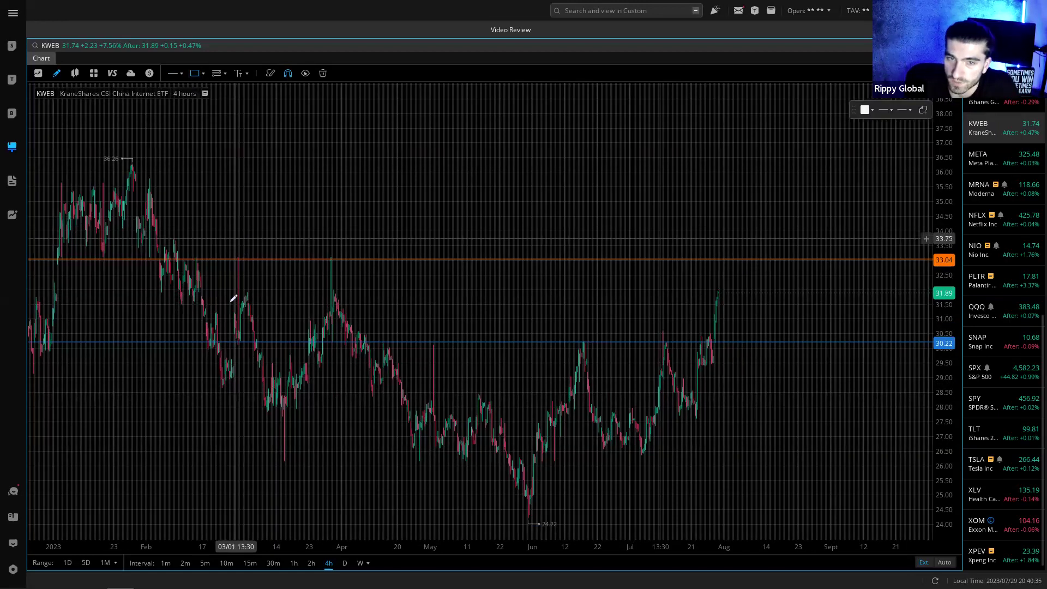
left_click(169, 292)
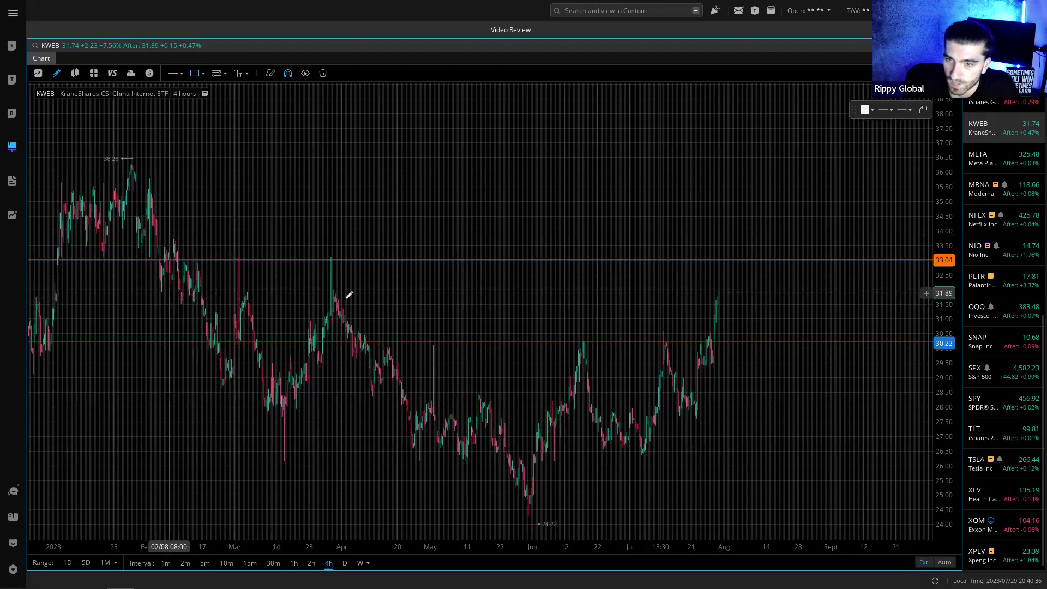
left_click(388, 309)
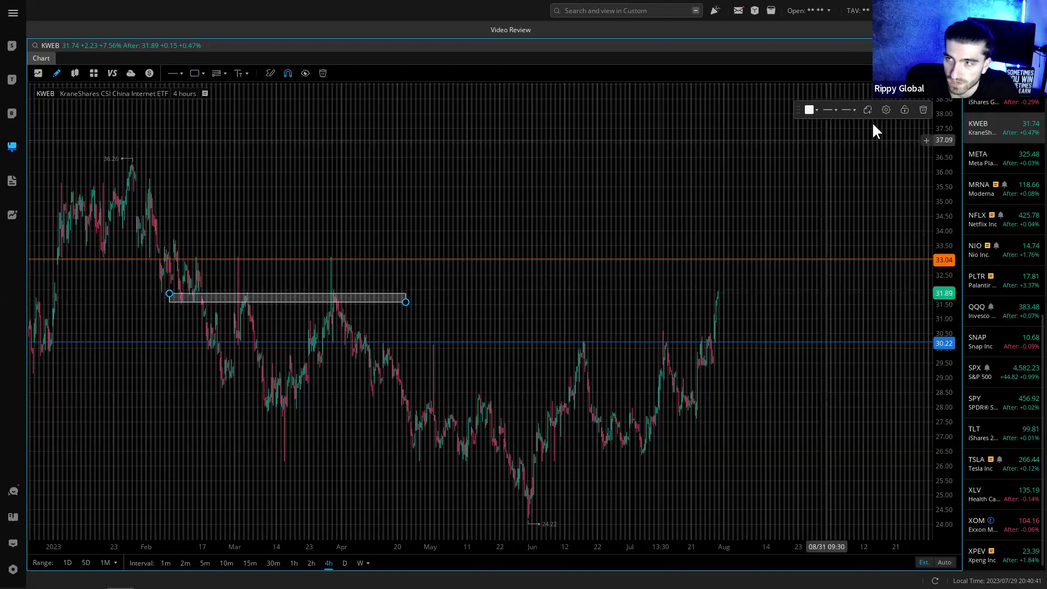
key("Delete")
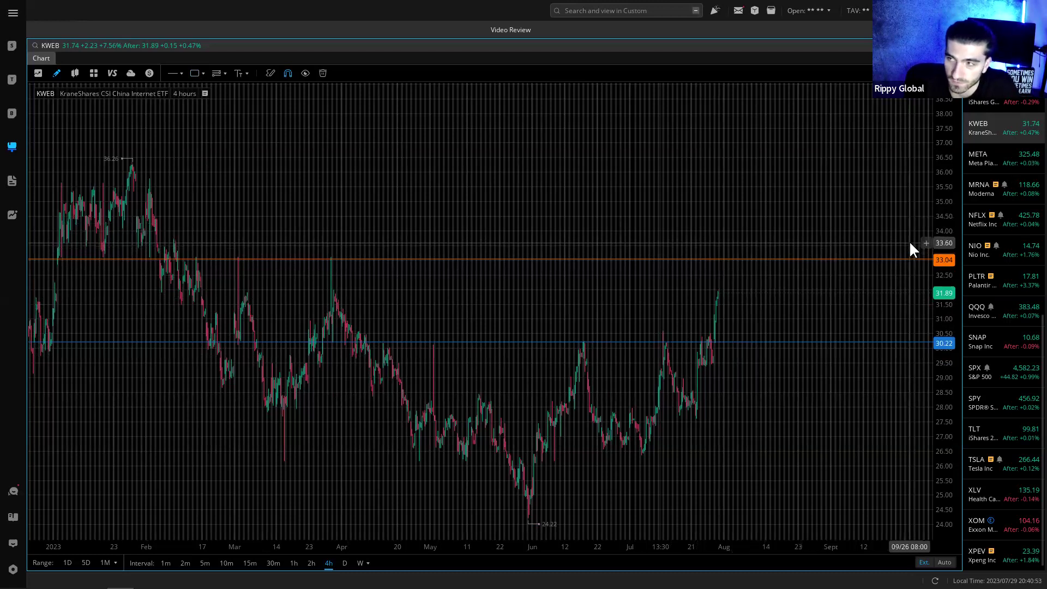
- Open META from the watchlist on the weekly interval and show its price action from 2019 to July 2023
left_click(1015, 156)
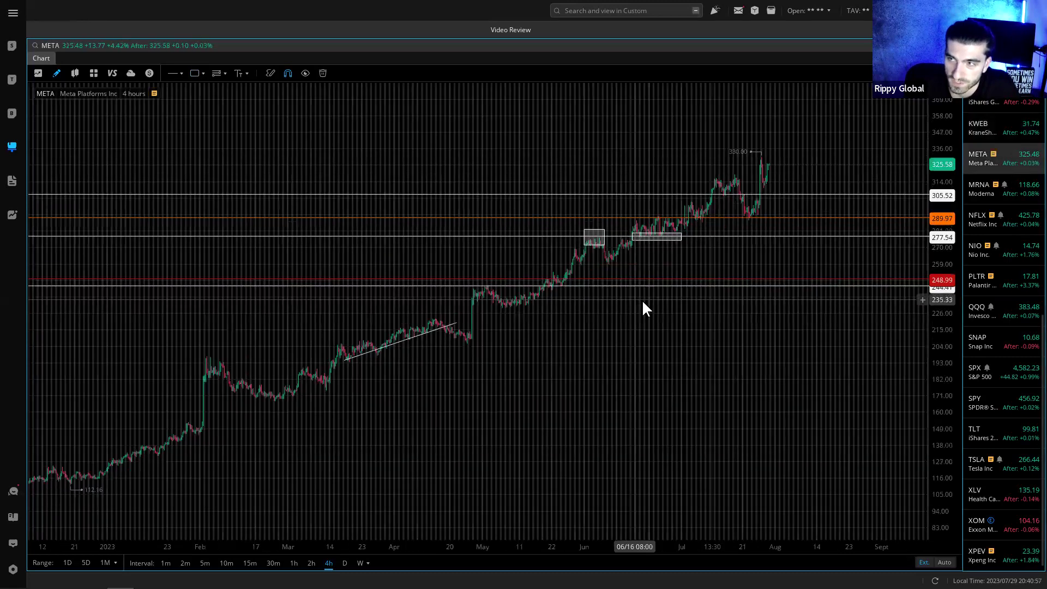
left_click(357, 564)
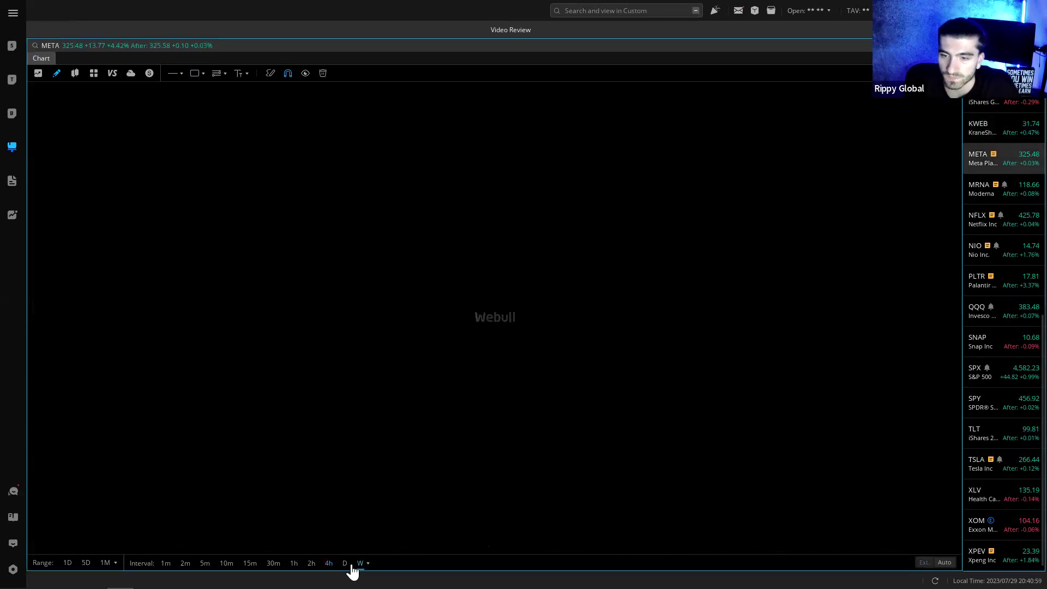
left_click_drag(545, 404, 476, 433)
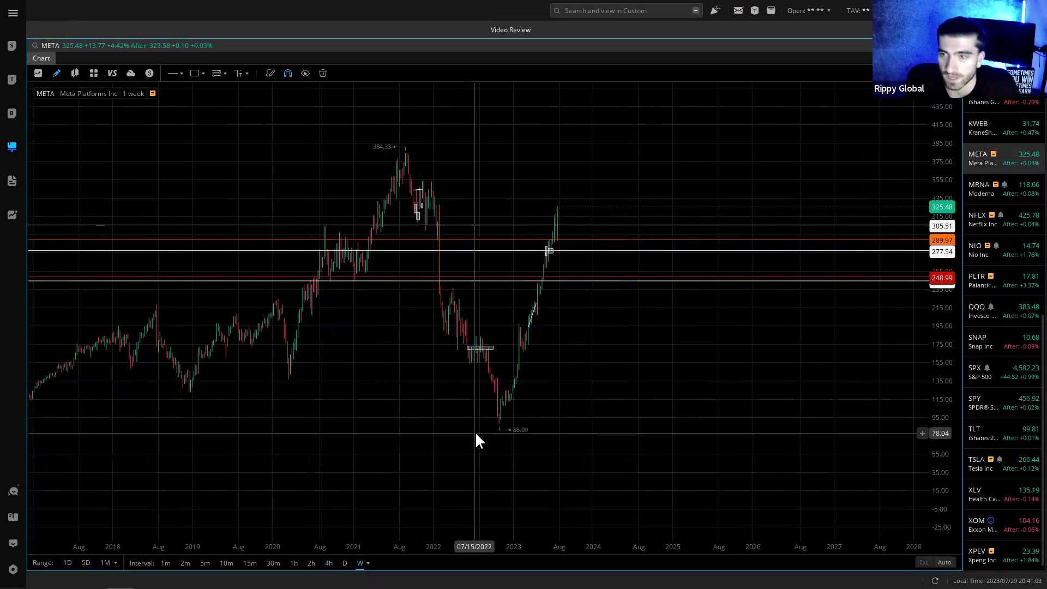
scroll(577, 341, "up", 3)
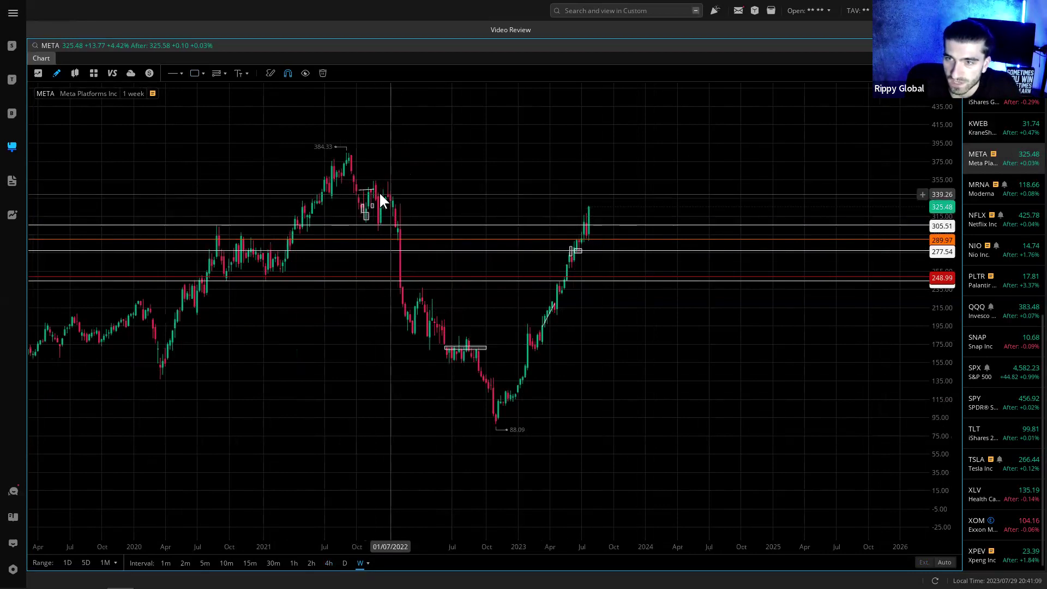
- Add an orange horizontal line at 354.76 across META's late-2021 highs
left_click(172, 73)
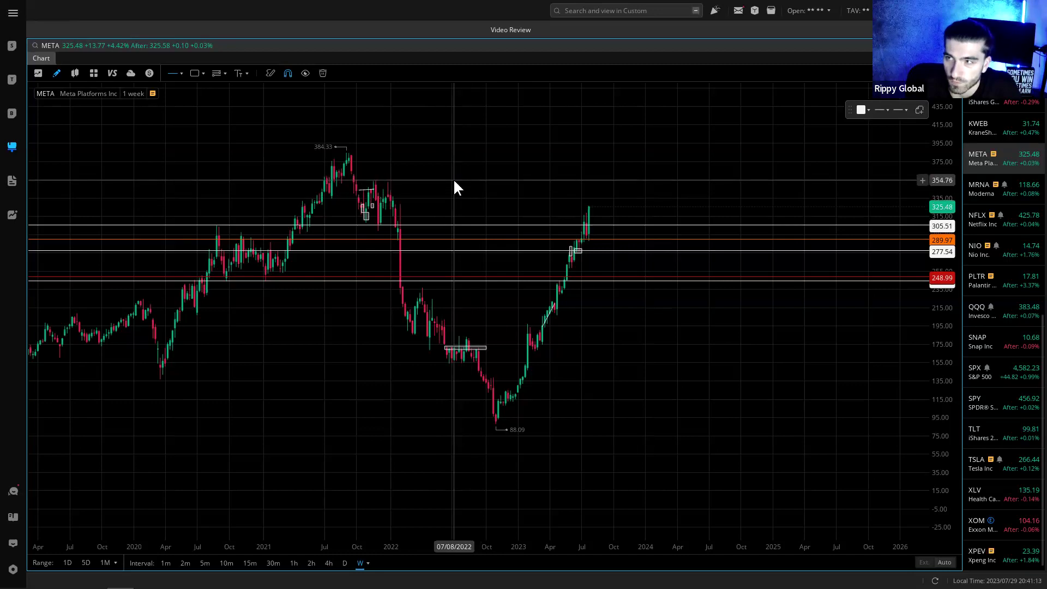
left_click(454, 180)
left_click(807, 109)
left_click(871, 167)
- Delete META's horizontal lines at 277.54, 248.99 and 244.41, plus the rectangle over the mid-2022 consolidation
left_click(919, 111)
left_click(722, 277)
left_click(919, 110)
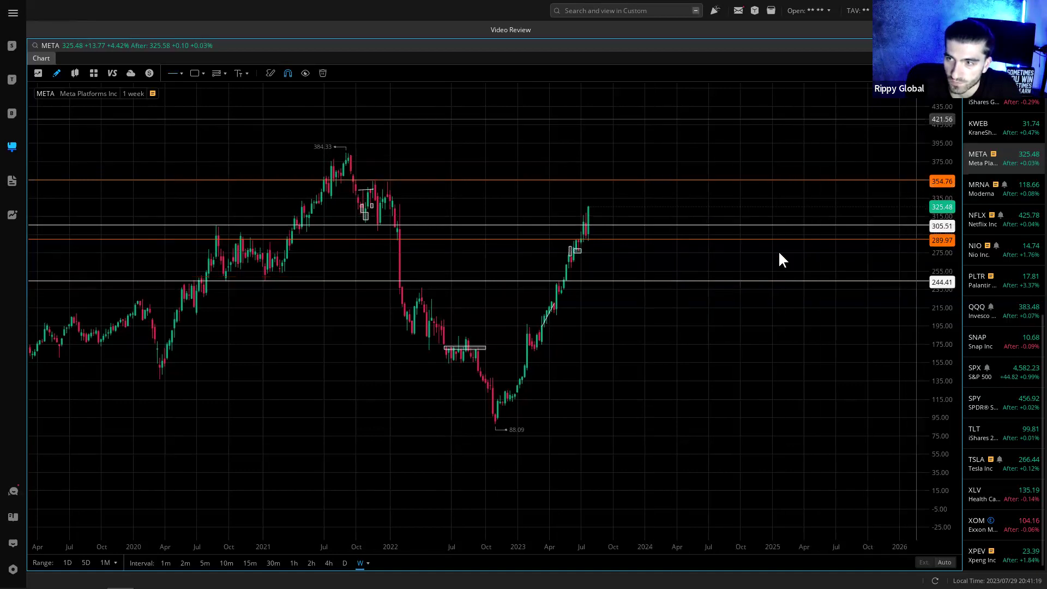
left_click(725, 281)
key("Delete")
left_click(464, 347)
key("Delete")
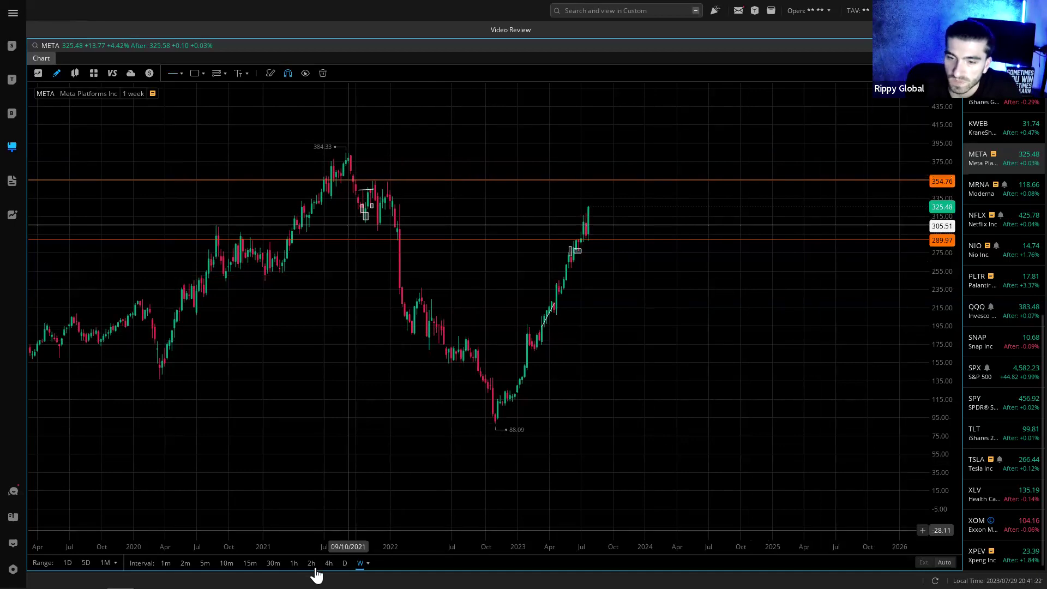
- Examine META's daily price action from 2021 to July 2023 around the early-2022 gap, and bring up the 4-hour interval
left_click(344, 564)
scroll(413, 387, "up", 5)
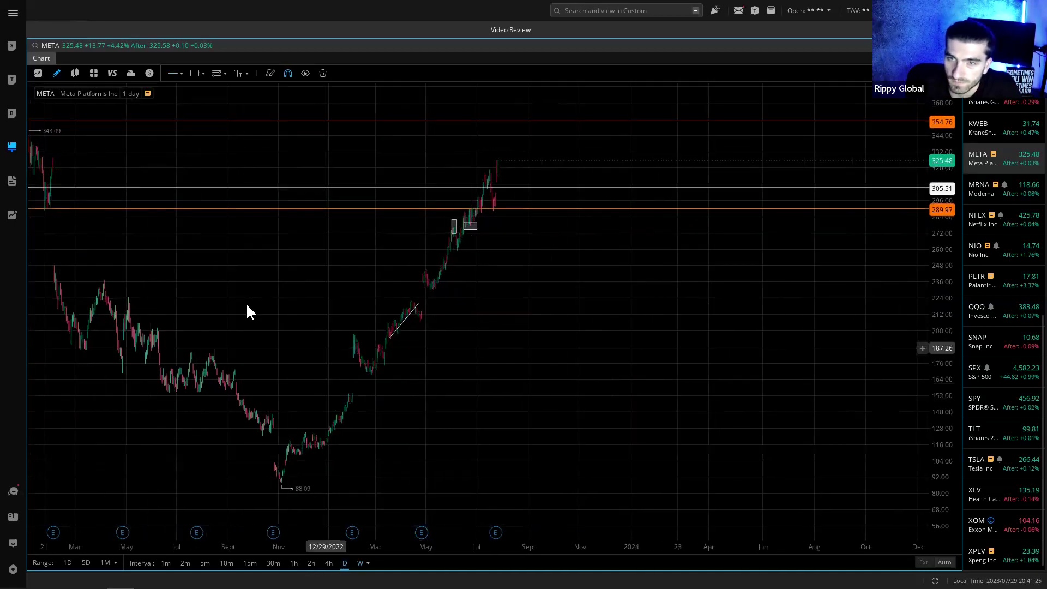
left_click_drag(247, 305, 394, 352)
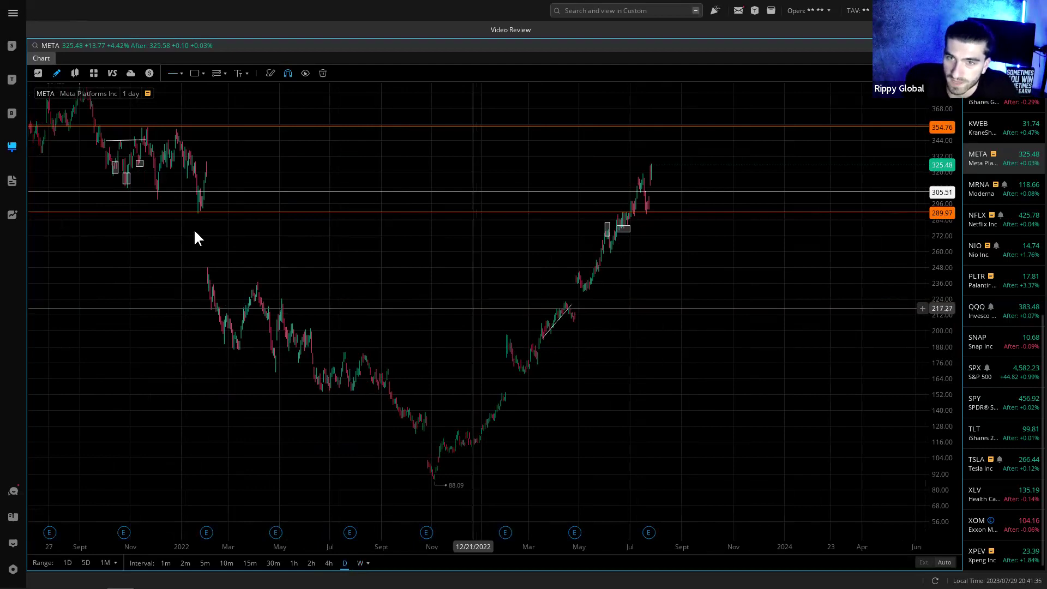
left_click_drag(197, 234, 345, 262)
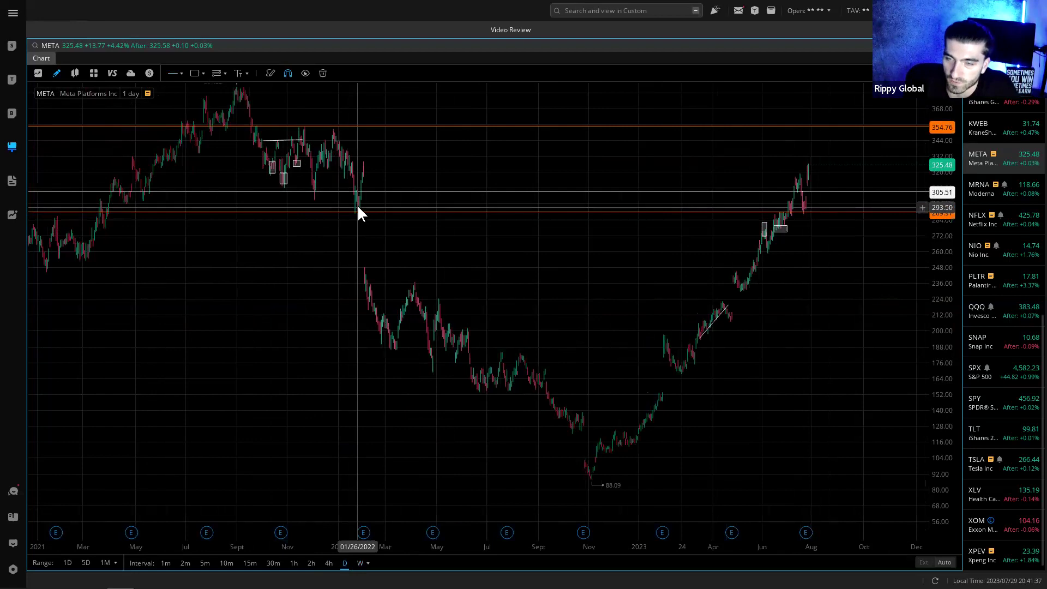
left_click_drag(370, 254, 232, 376)
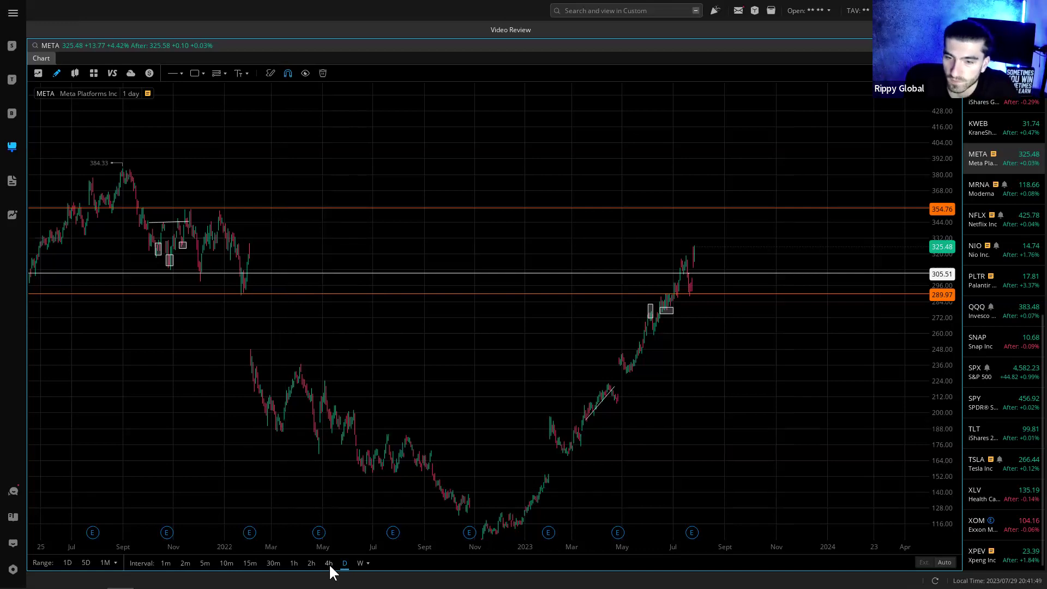
scroll(688, 345, "up", 5)
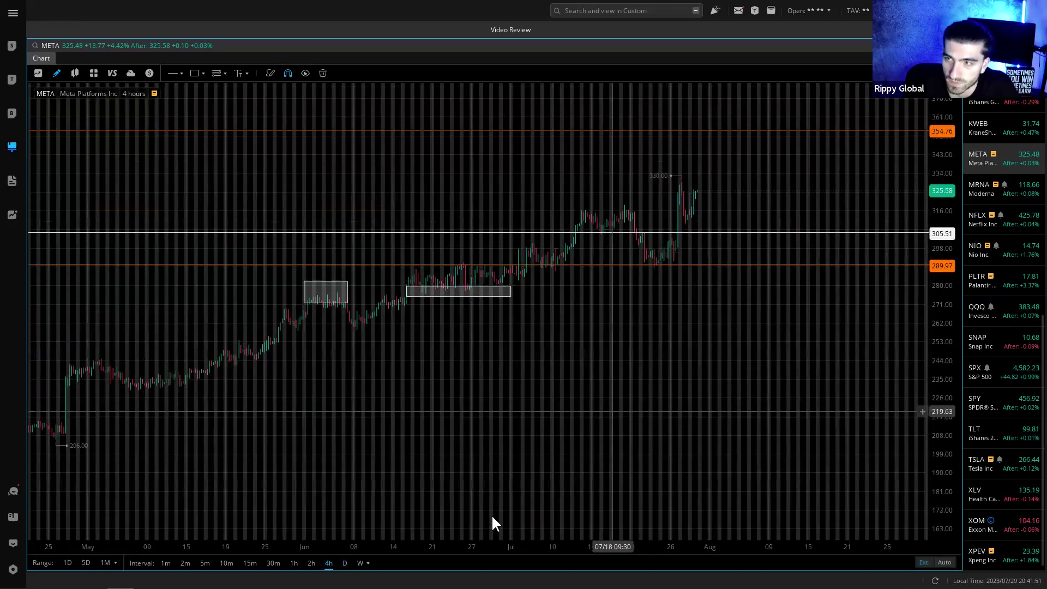
- Draw a rectangle across META's mid-July highs, from about 315 to 316.7, extending into early August on the 4-hour chart
scroll(610, 384, "up", 3)
scroll(612, 385, "up", 2)
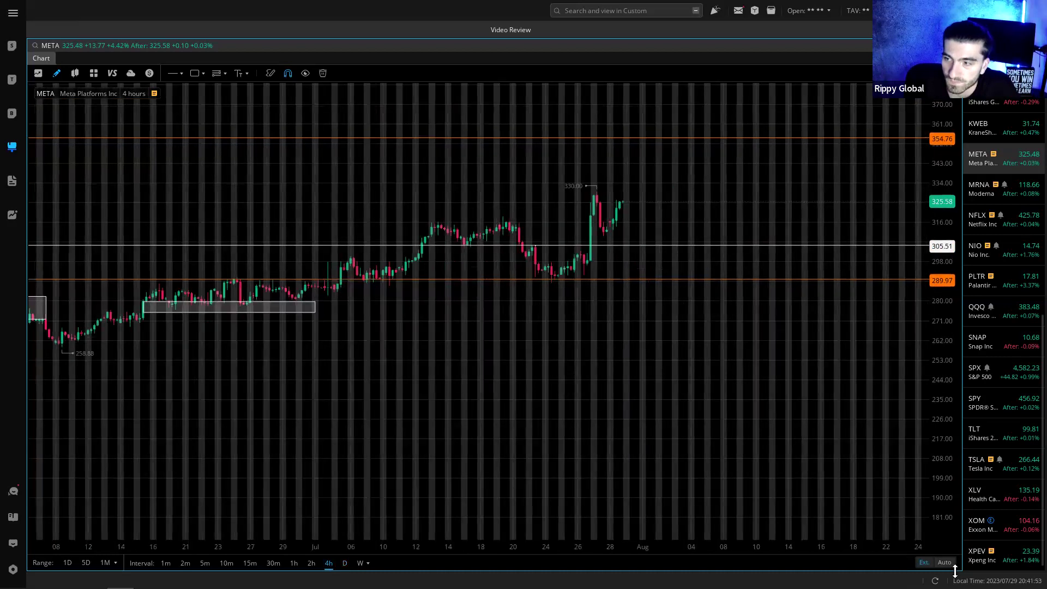
left_click(944, 562)
left_click_drag(492, 410, 404, 433)
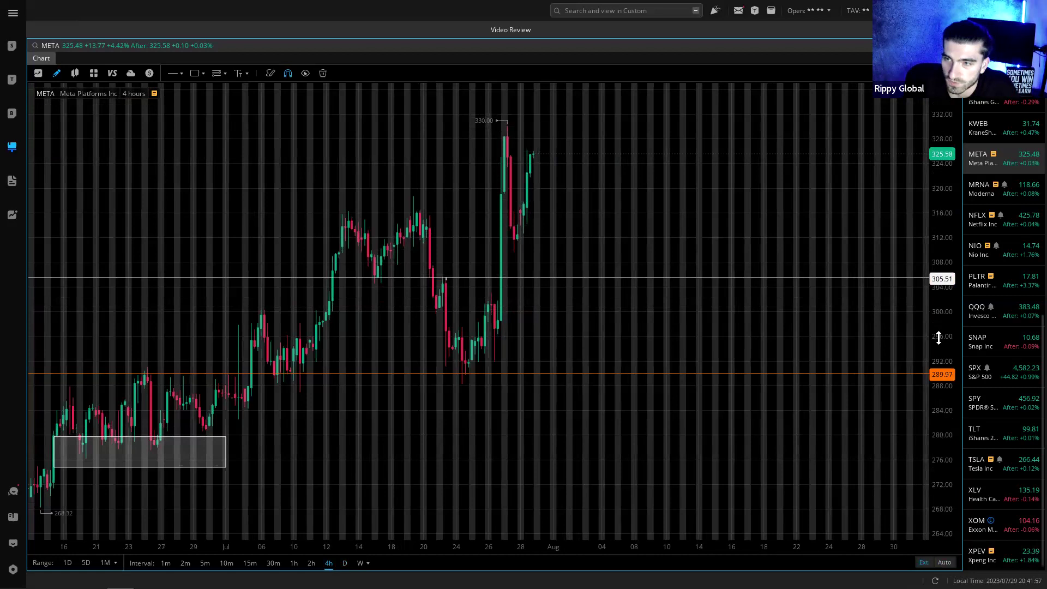
left_click_drag(937, 335, 937, 384)
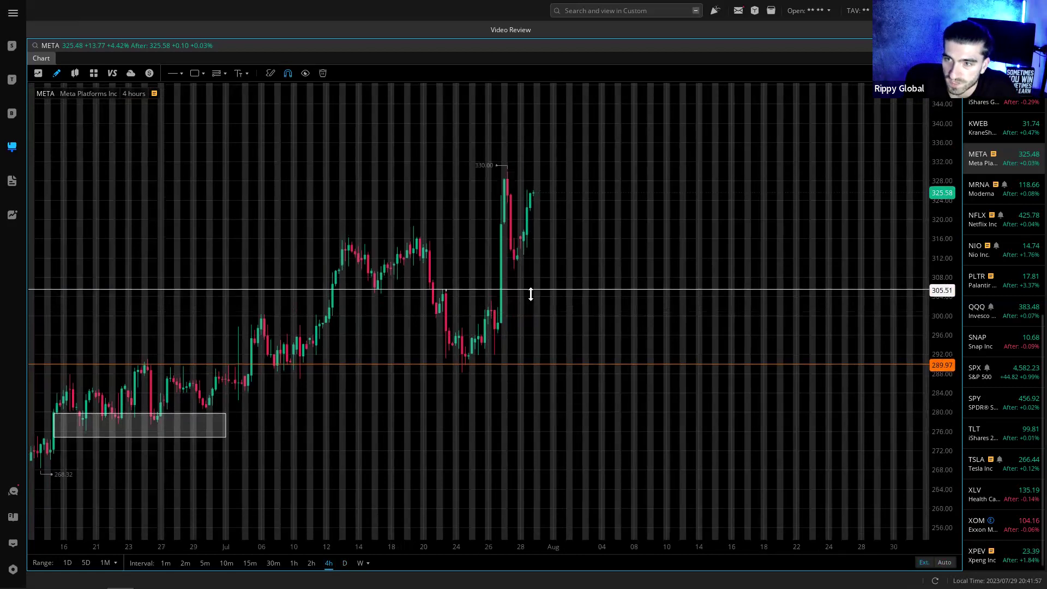
left_click(195, 73)
left_click(337, 236)
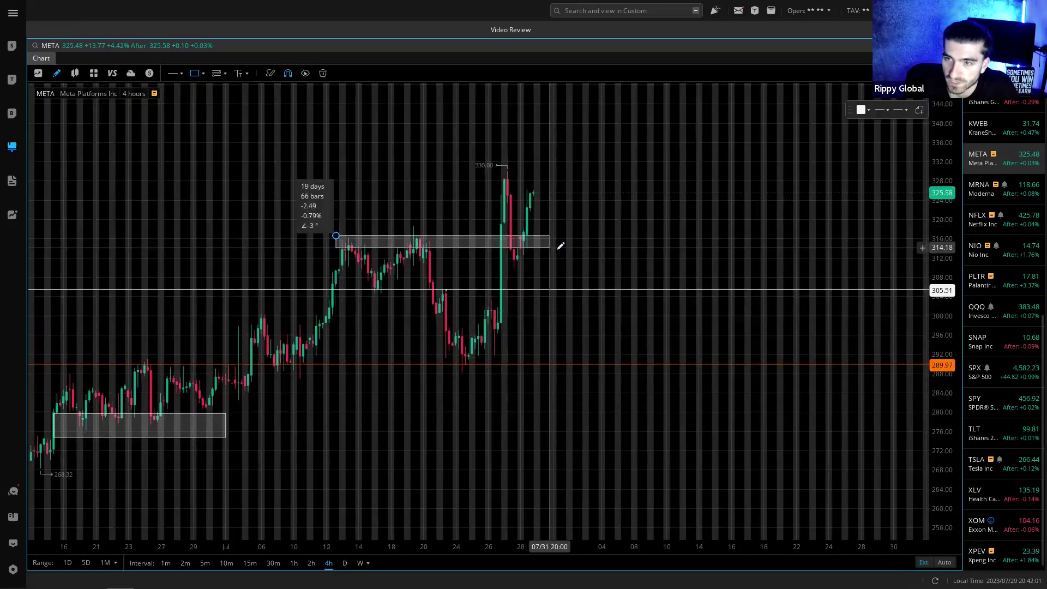
left_click(609, 244)
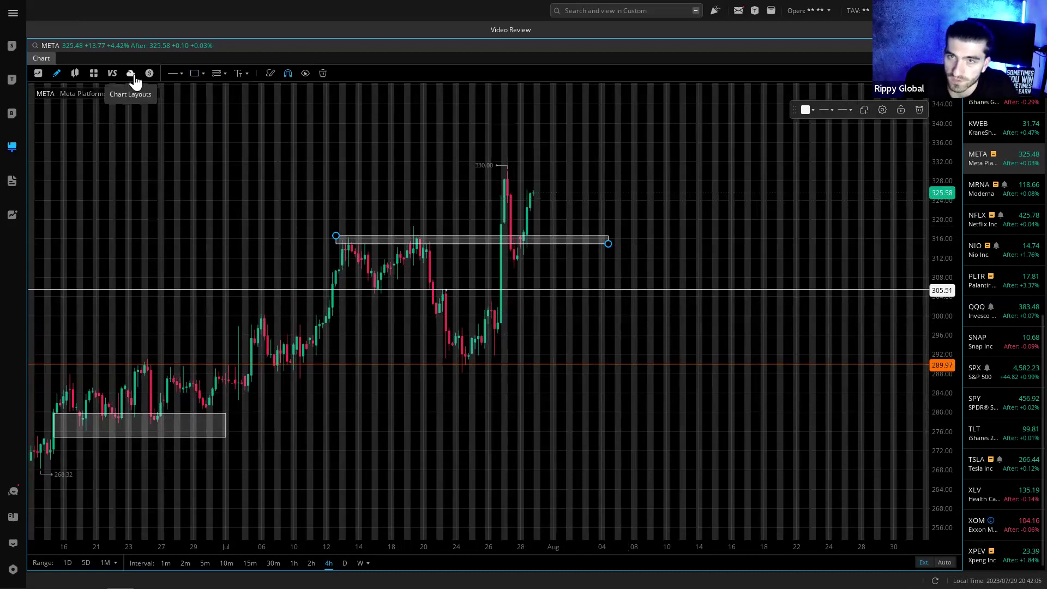
- Add an orange horizontal line at 315.99 through the rectangle over META's mid-July highs
left_click(177, 74)
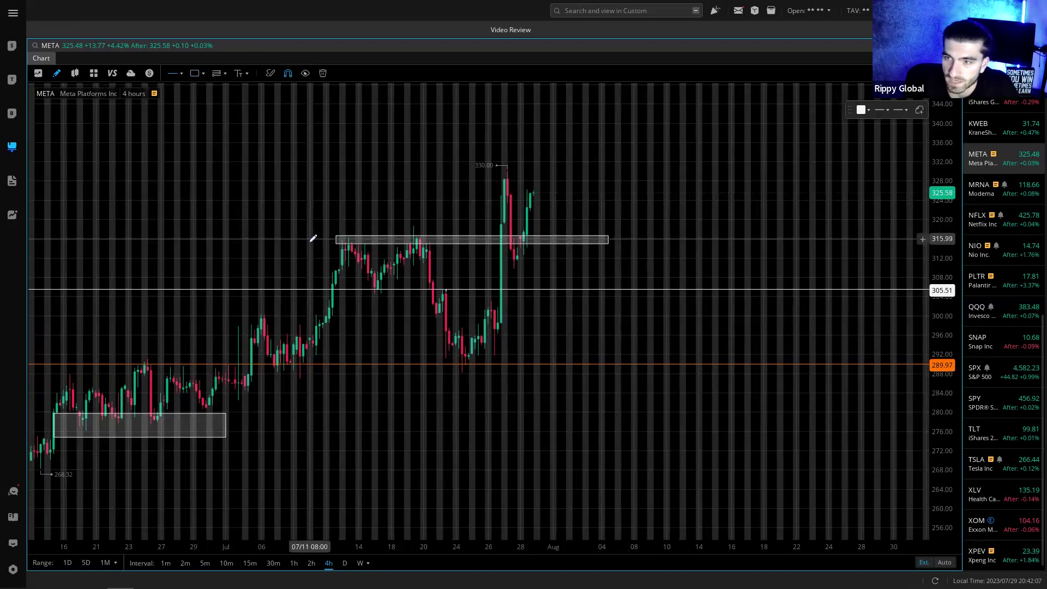
left_click(310, 239)
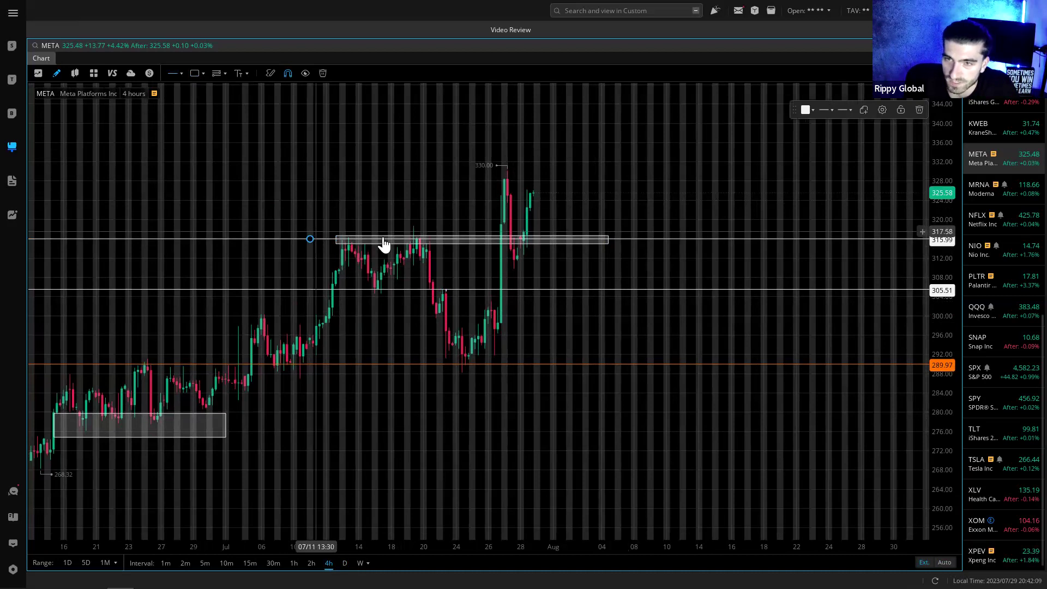
left_click(807, 109)
left_click(872, 167)
left_click(623, 374)
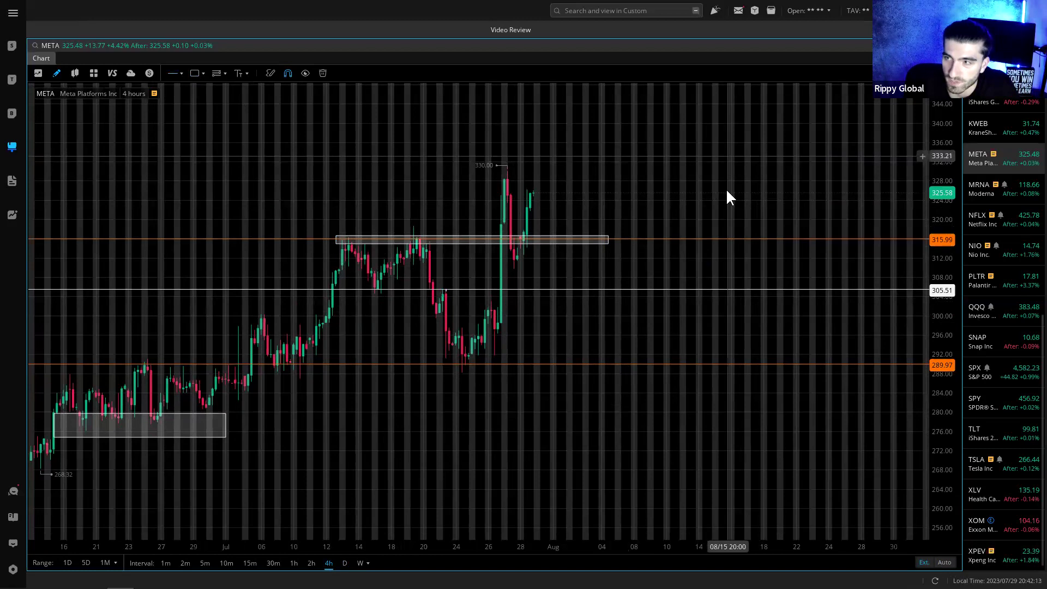
- Recolour META's horizontal line at 289.97 red
left_click(679, 363)
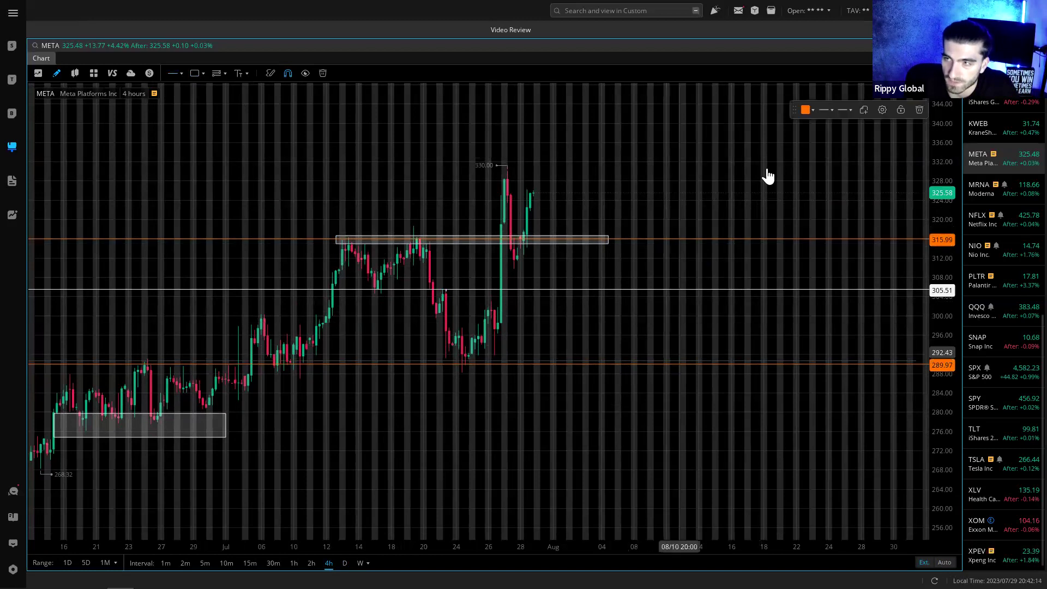
left_click(805, 110)
left_click(864, 169)
left_click(665, 281)
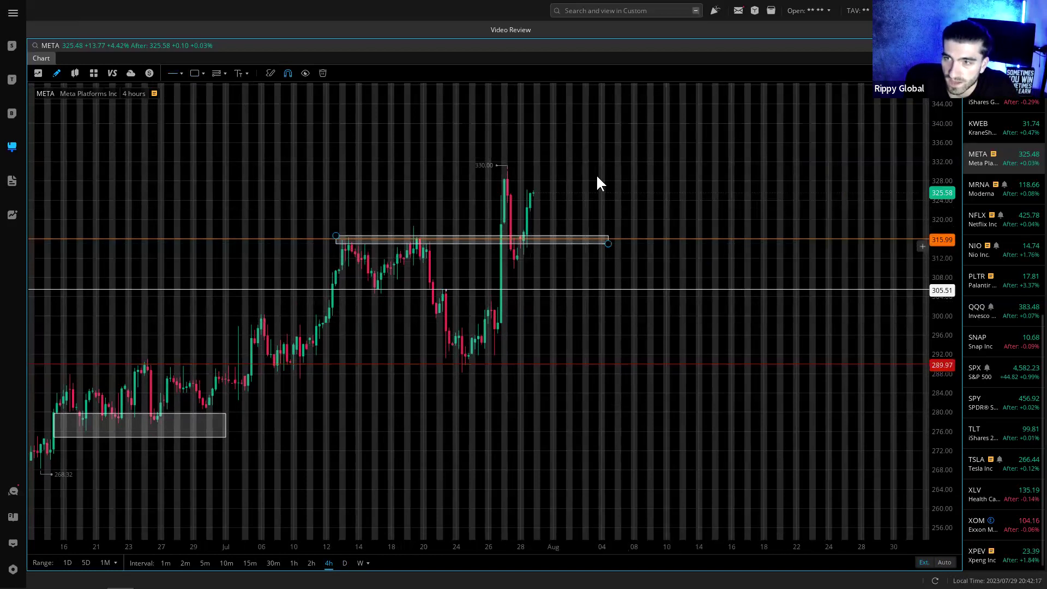
- Draw a rectangle around META's 354.76 line, from about 353 to 357 and late July to late August, and recolour the 315.99 line blue
scroll(596, 175, "down", 2)
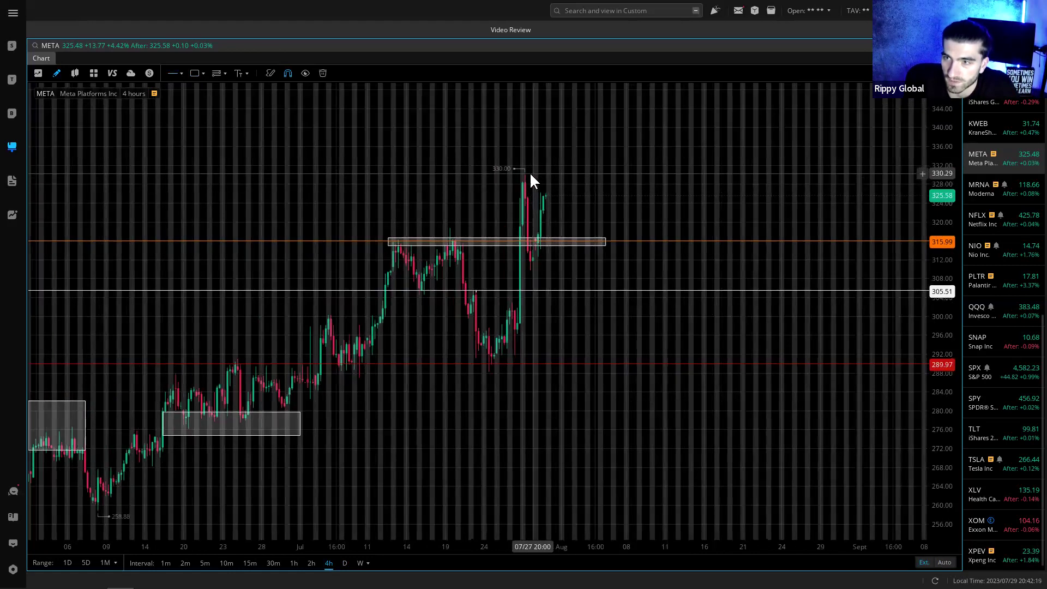
left_click_drag(943, 182, 943, 354)
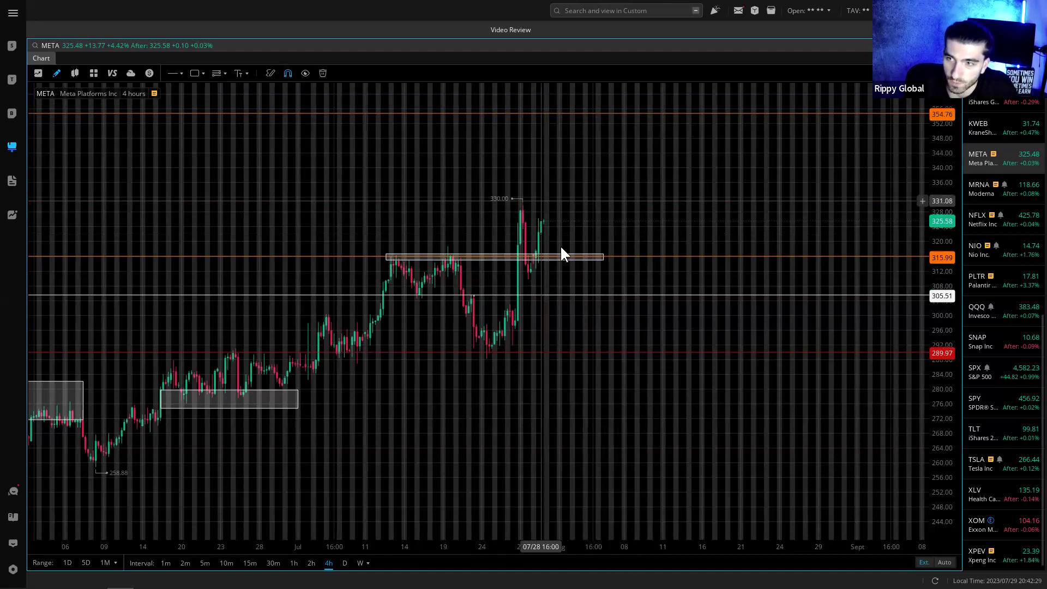
scroll(352, 368, "down", 2)
scroll(343, 366, "down", 1)
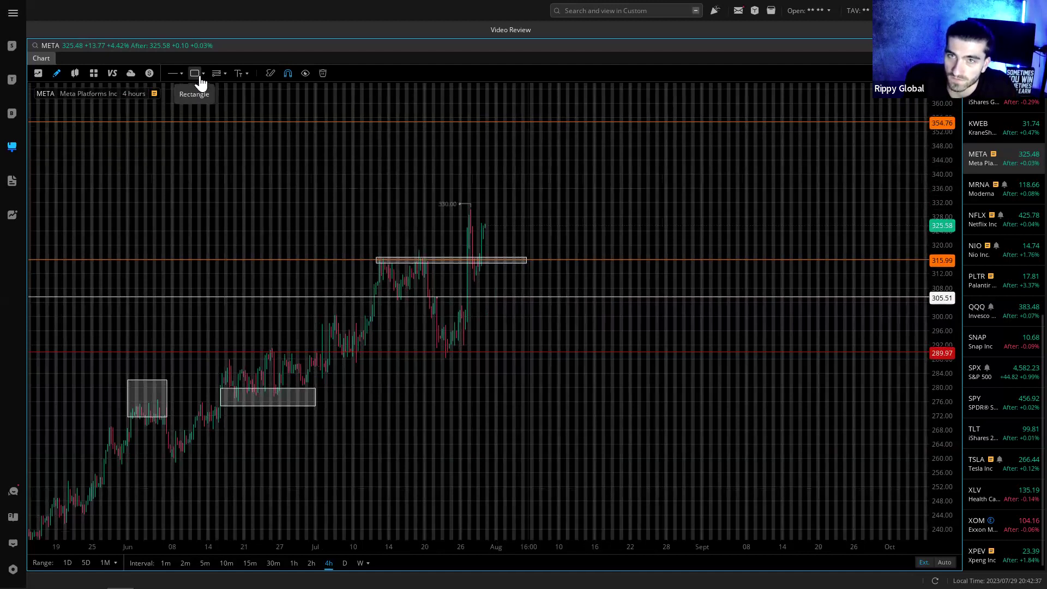
left_click_drag(464, 114, 635, 128)
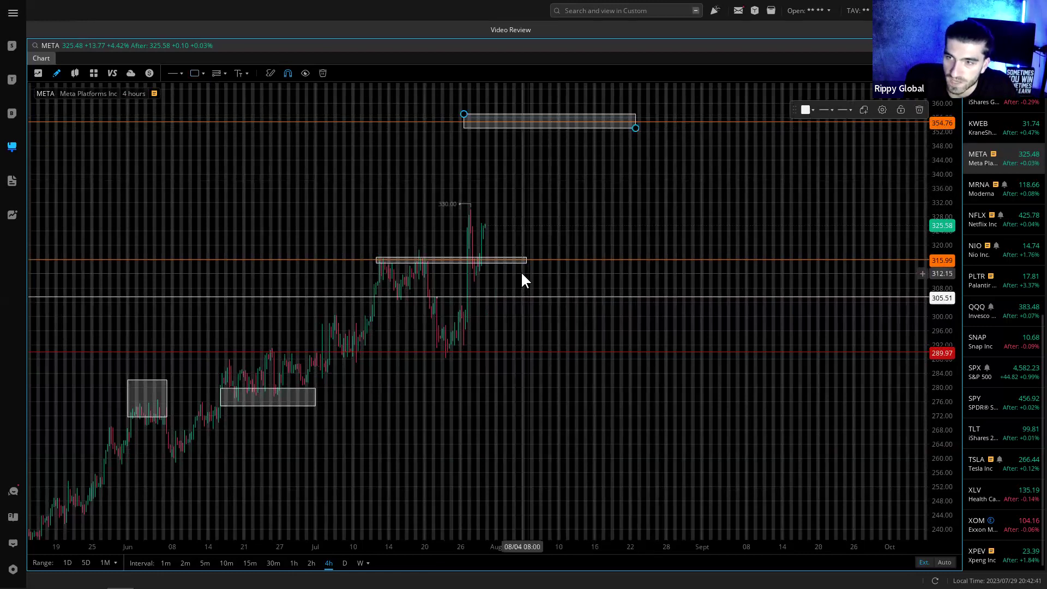
left_click(805, 111)
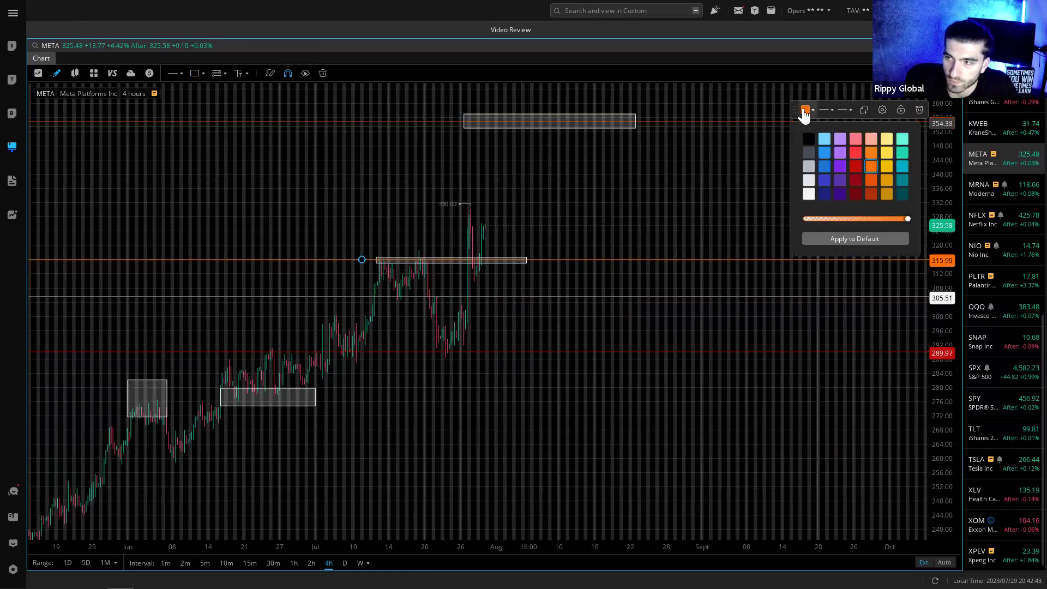
left_click(822, 168)
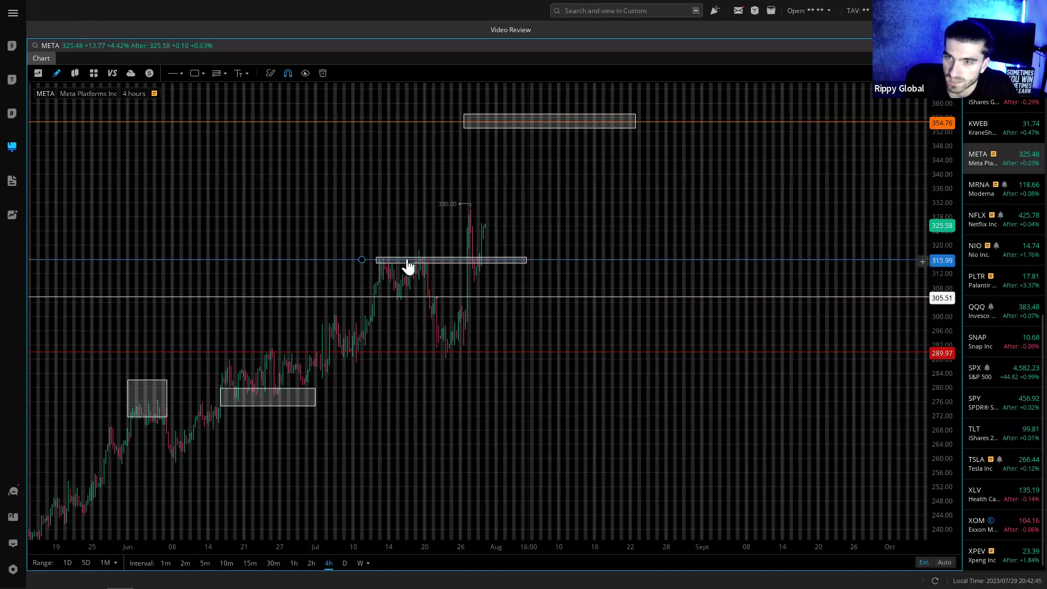
- Draw a short projected trend line from META's latest price down to the blue 315.99 level
scroll(407, 264, "up", 3)
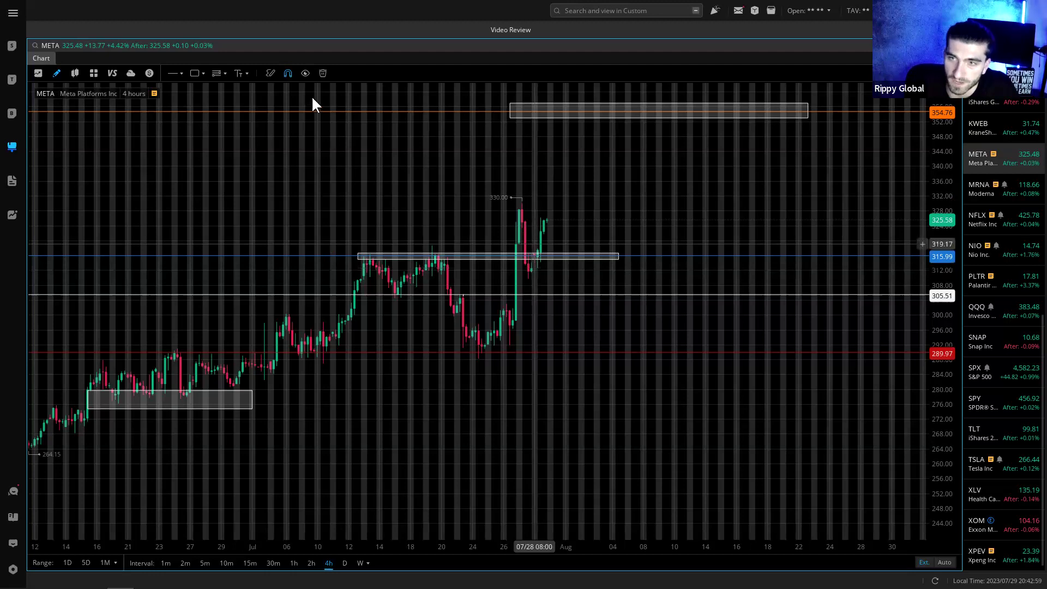
left_click(181, 73)
left_click(185, 112)
left_click(550, 224)
left_click(568, 252)
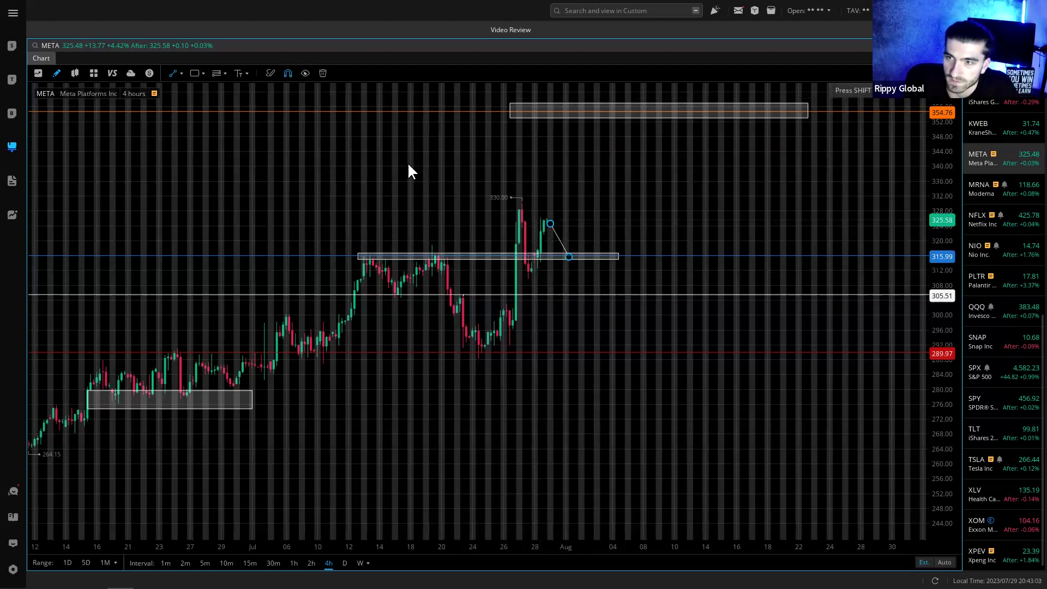
- Try a second projected trend line from META's 315.99 zone up toward the 354.76 level, and delete it
left_click(569, 256)
left_click(627, 143)
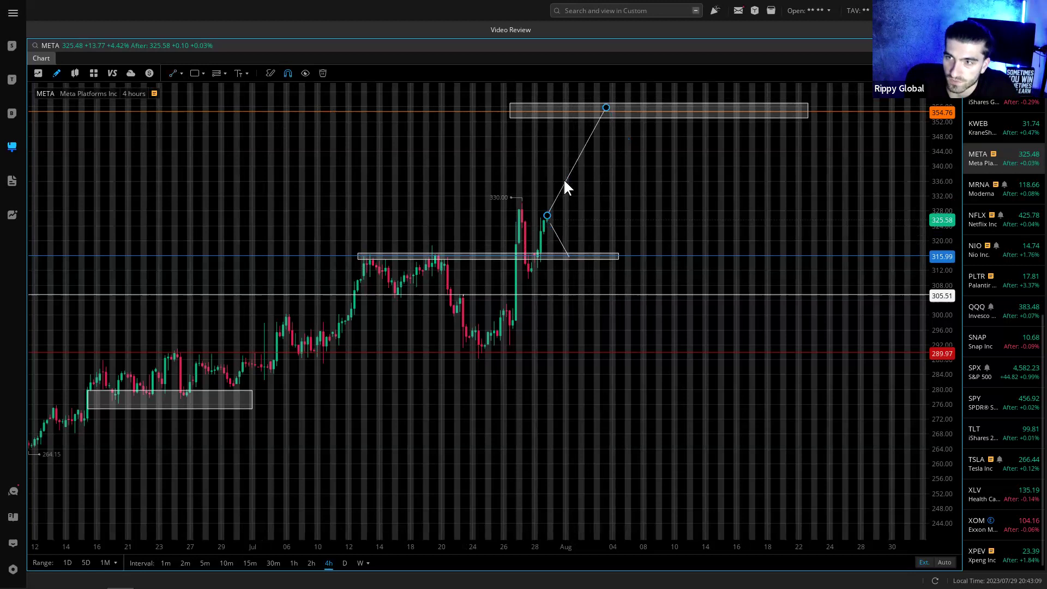
left_click_drag(563, 179, 592, 215)
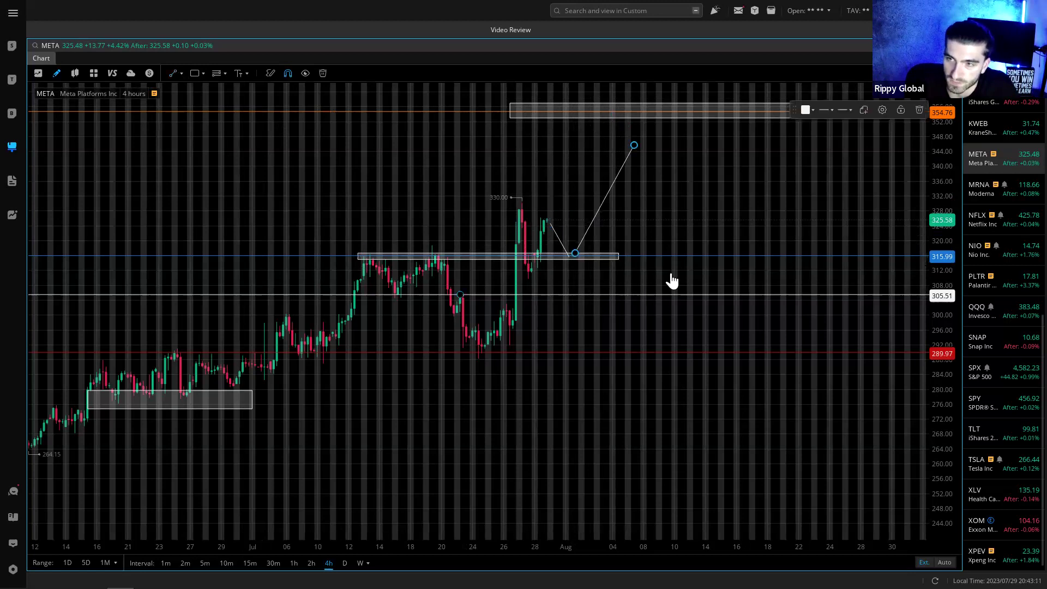
left_click(919, 110)
left_click(570, 253)
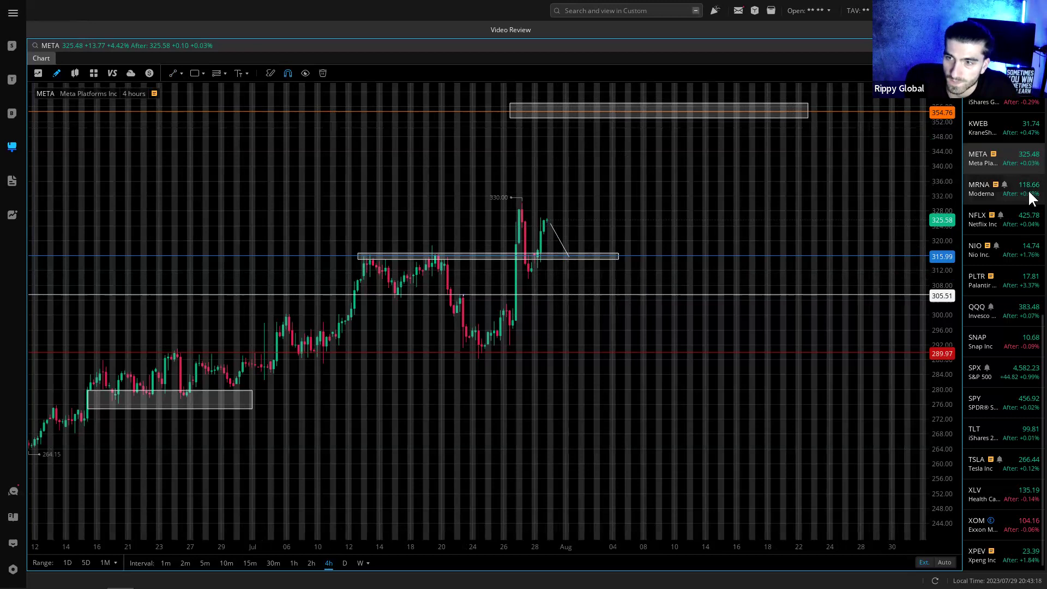
- Open MRNA from the watchlist and show its price action since early 2022 on the daily interval
key("Down")
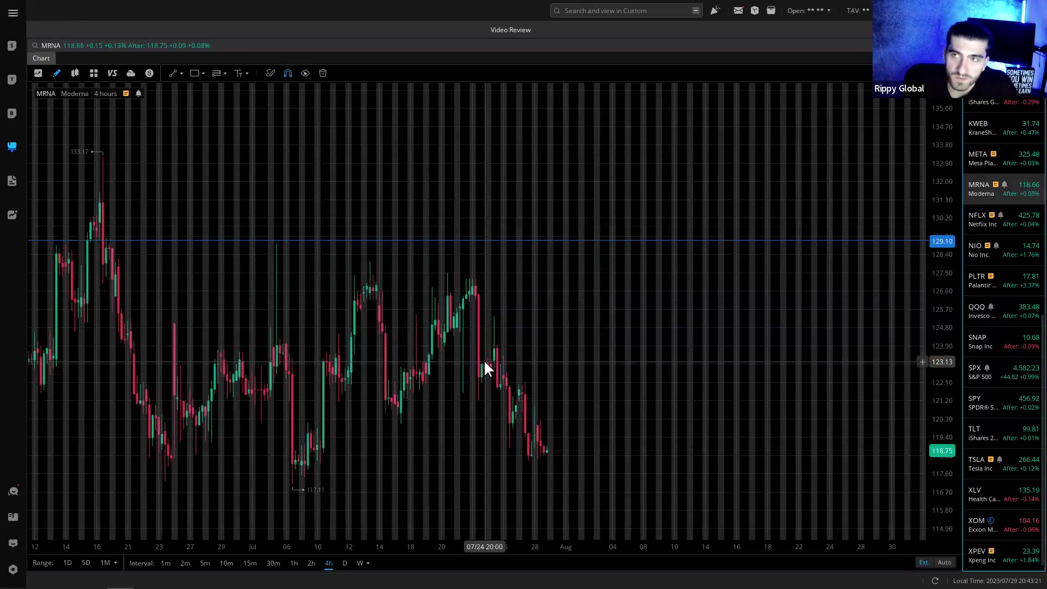
scroll(406, 382, "down", 3)
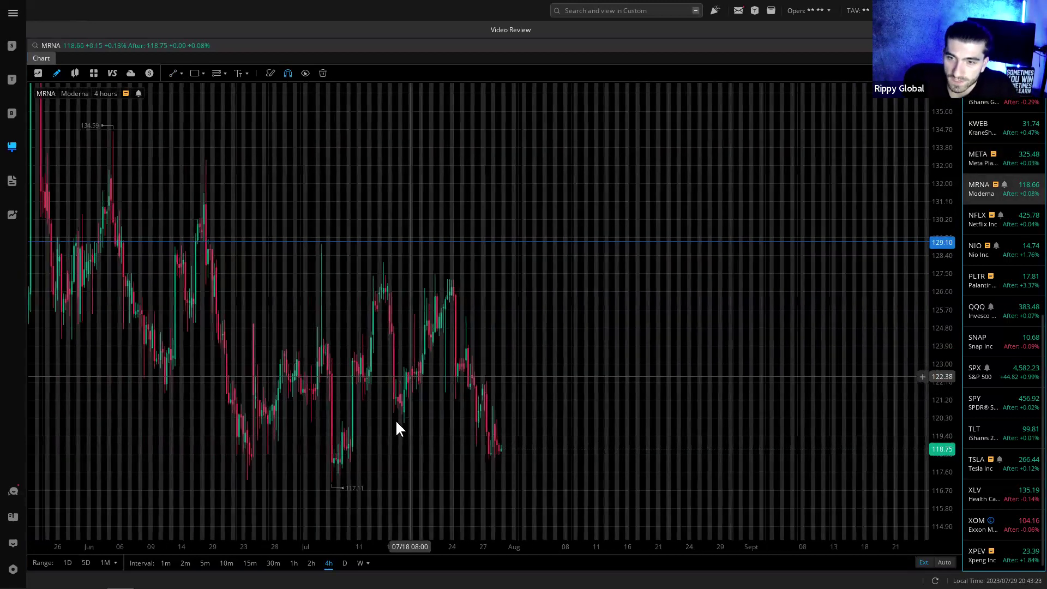
left_click(345, 562)
scroll(430, 388, "down", 3)
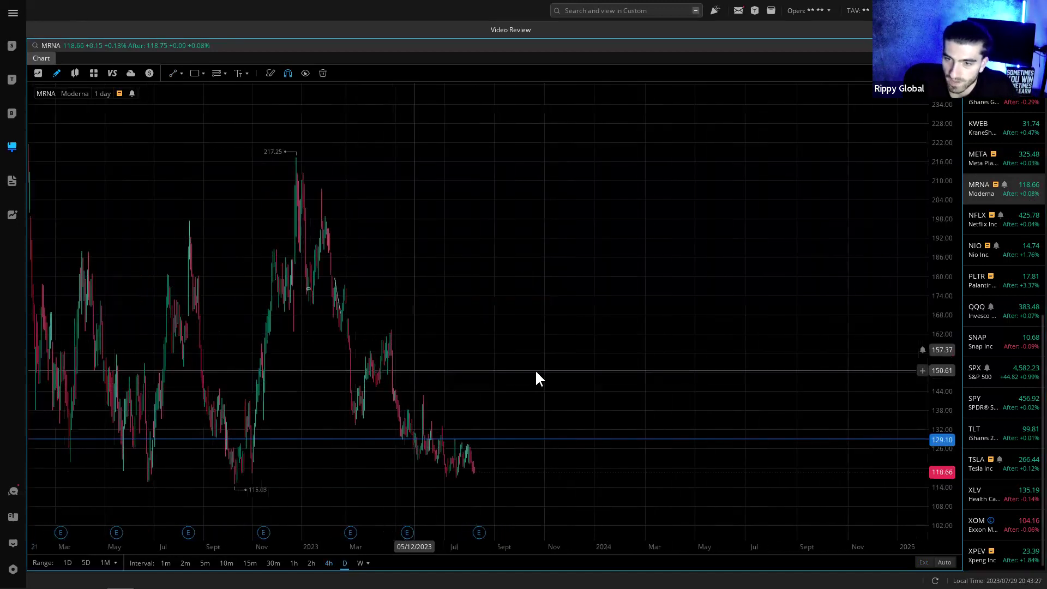
- Draw a rectangle along MRNA's 2022 and 2023 lows, from about 115 to 119, extending into September 2023
left_click_drag(415, 371, 606, 356)
left_click_drag(487, 463, 523, 462)
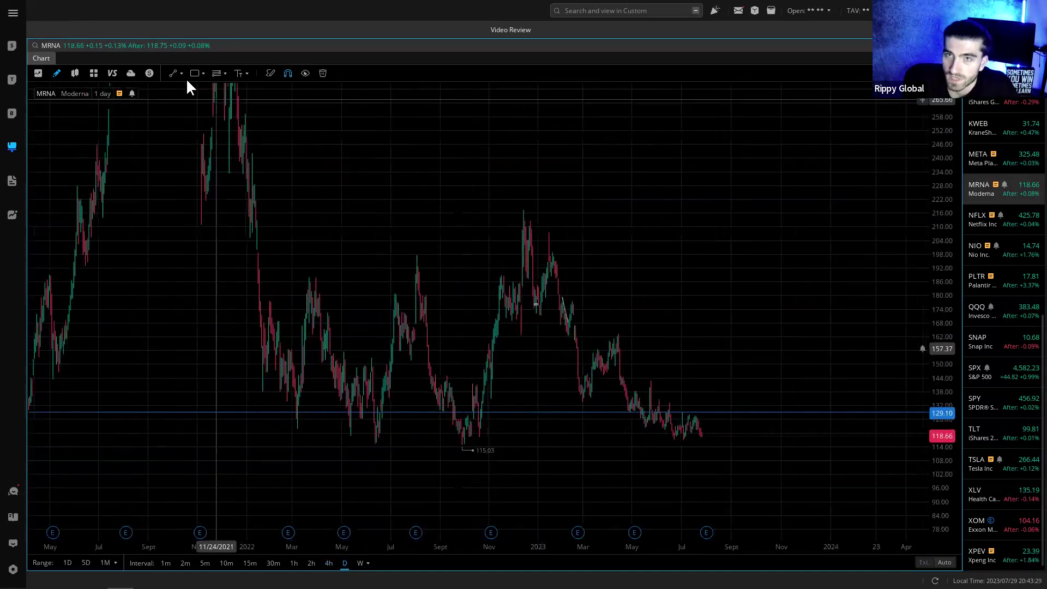
mouse_move(334, 435)
left_mouse_down()
mouse_move(600, 454)
mouse_move(743, 444)
left_mouse_up()
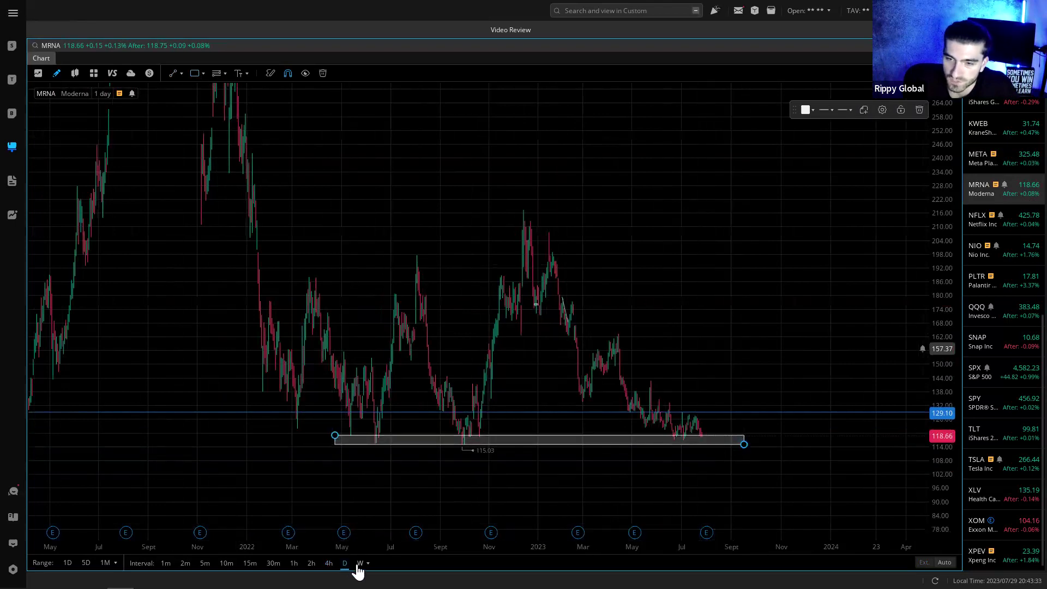
- Review MRNA on the weekly and 4-hour intervals, and delete the rectangle over its lows
left_click(360, 562)
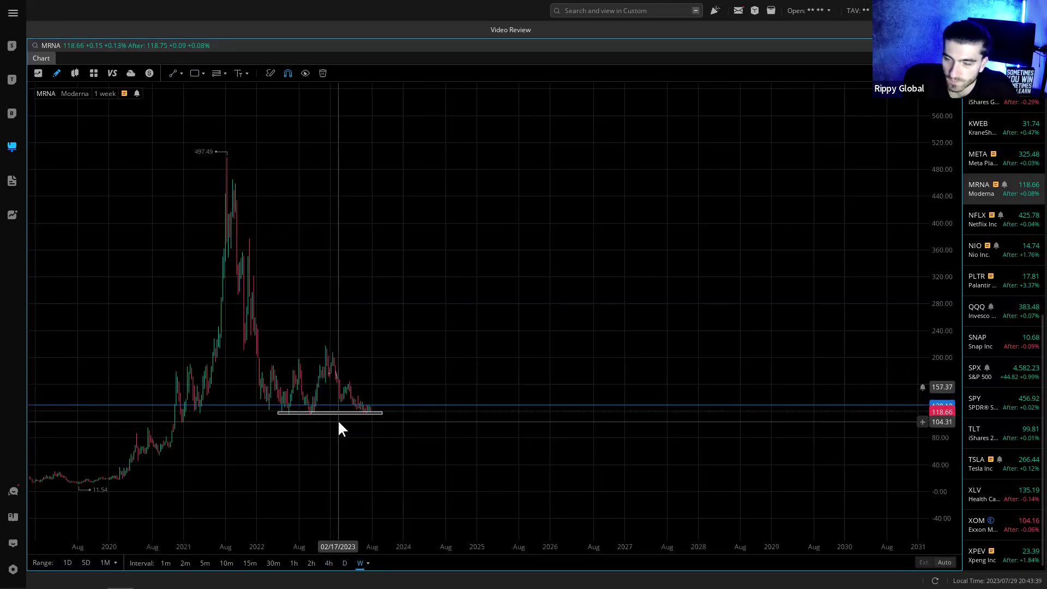
left_click(334, 562)
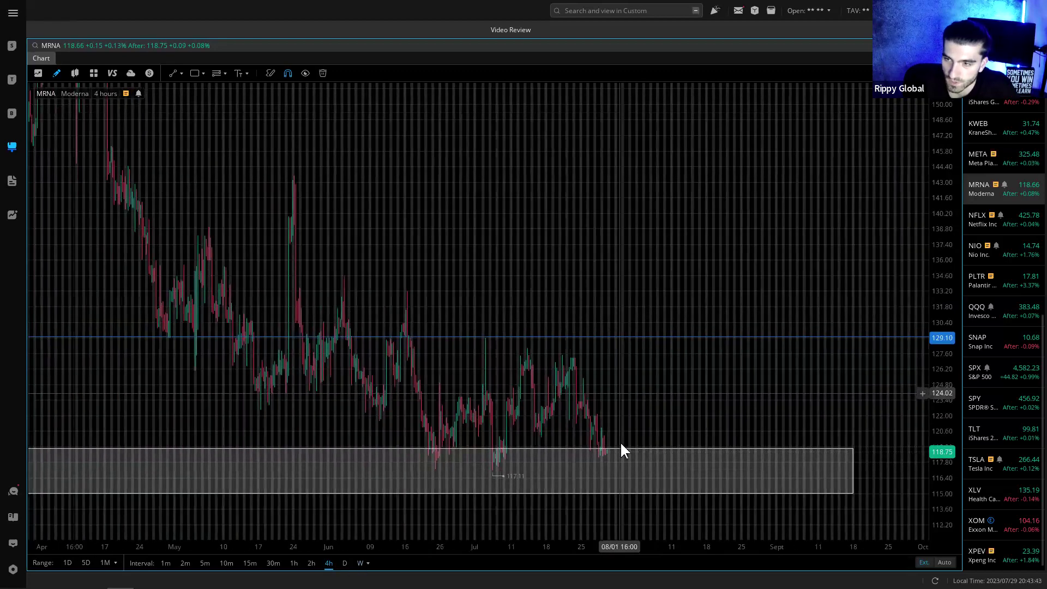
left_click(628, 453)
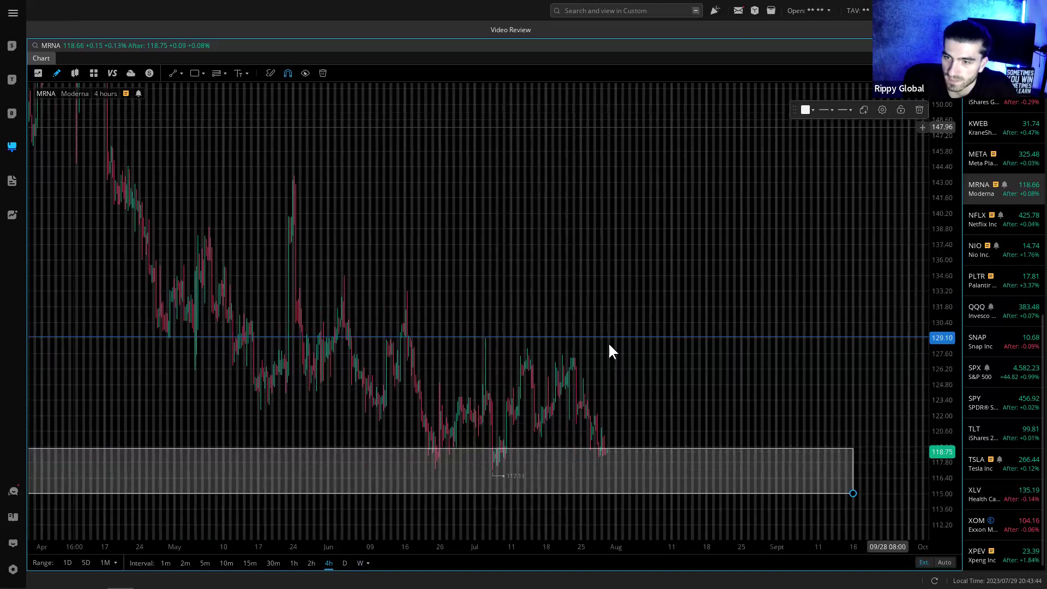
key("Delete")
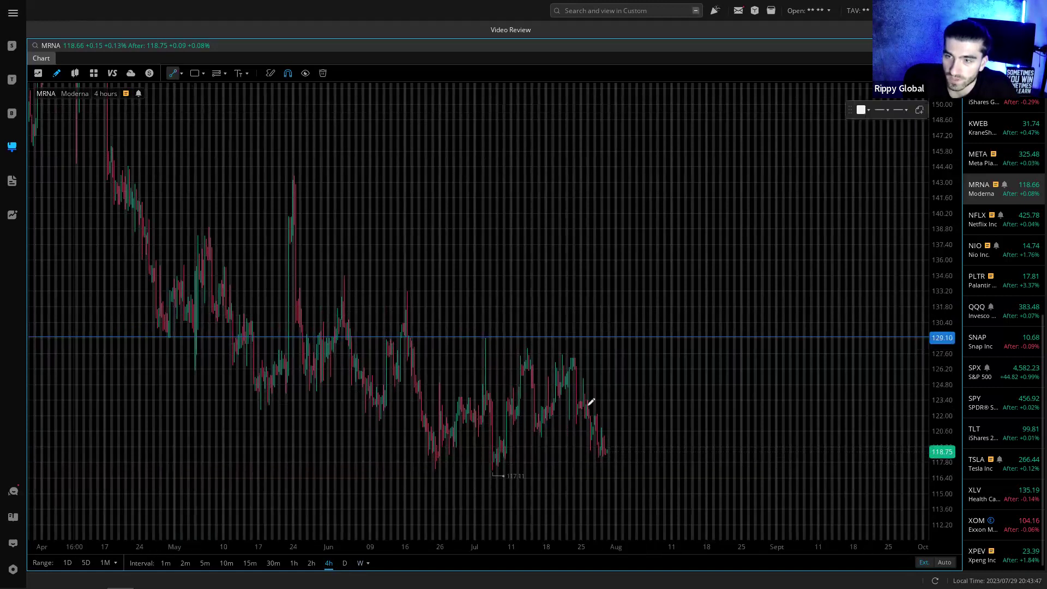
- Draw two MRNA trend lines: one descending from the mid-May low to about 116 in late July, one rising from the early-July low into late August
left_click(250, 394)
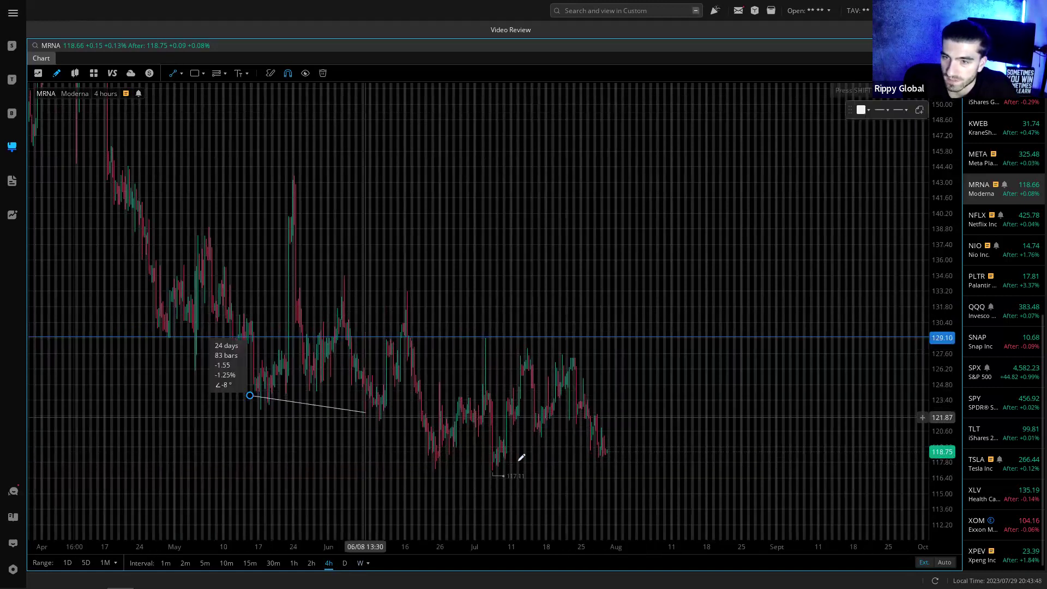
left_click(609, 482)
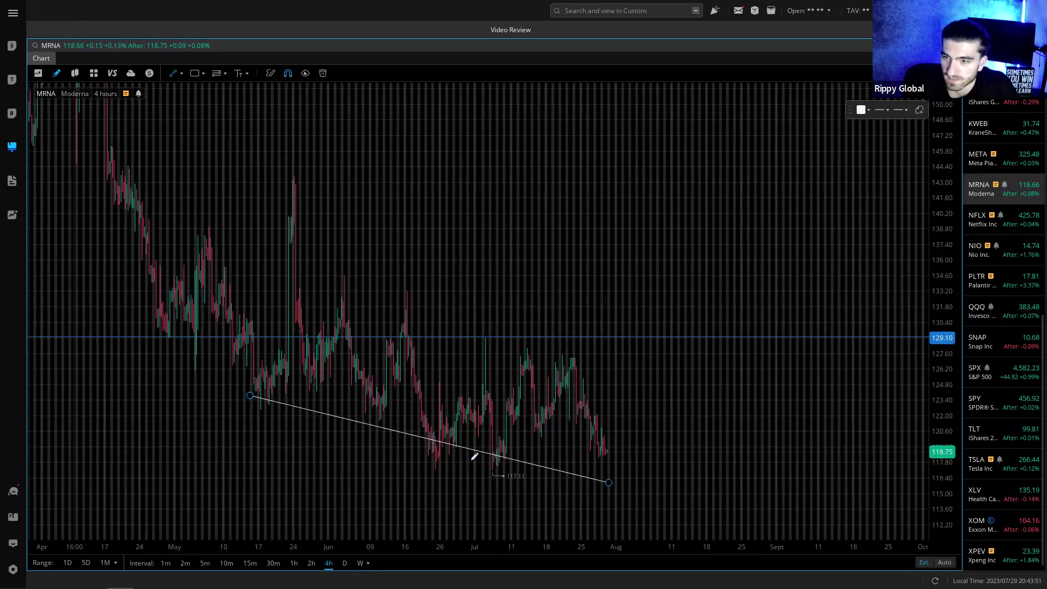
left_click(486, 474)
left_click(738, 431)
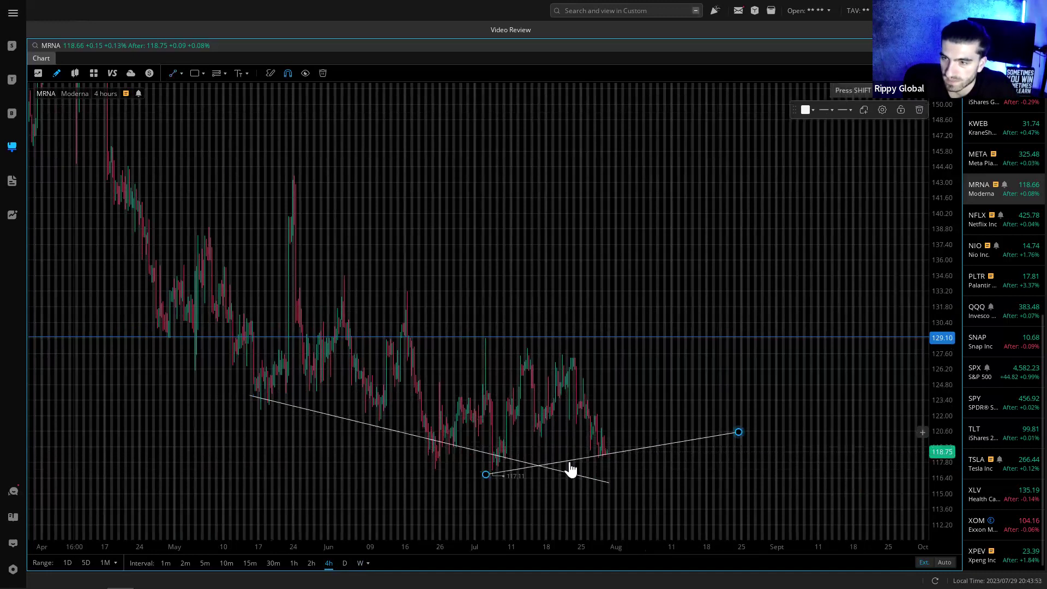
- Move MRNA's blue horizontal level to 127.09, using a temporary rectangle over the July highs as a guide, and delete that rectangle
left_click(195, 81)
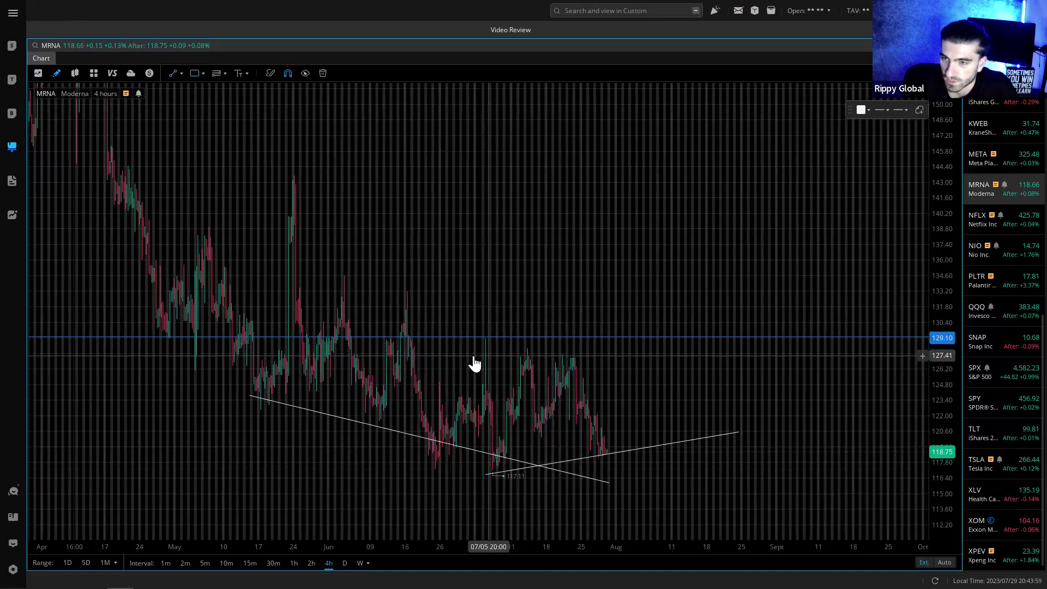
left_click(225, 353)
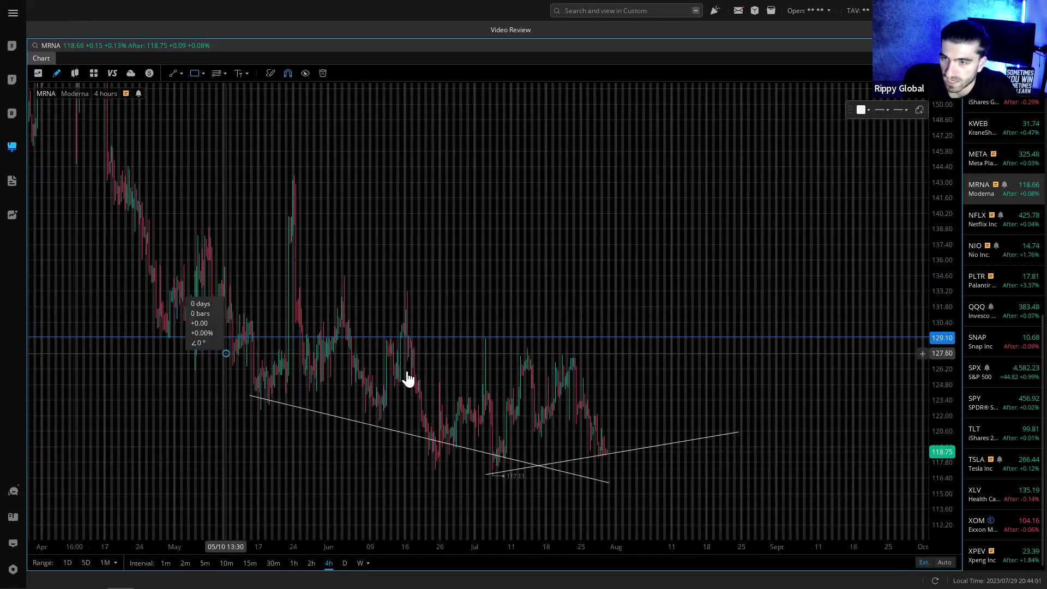
left_click(679, 365)
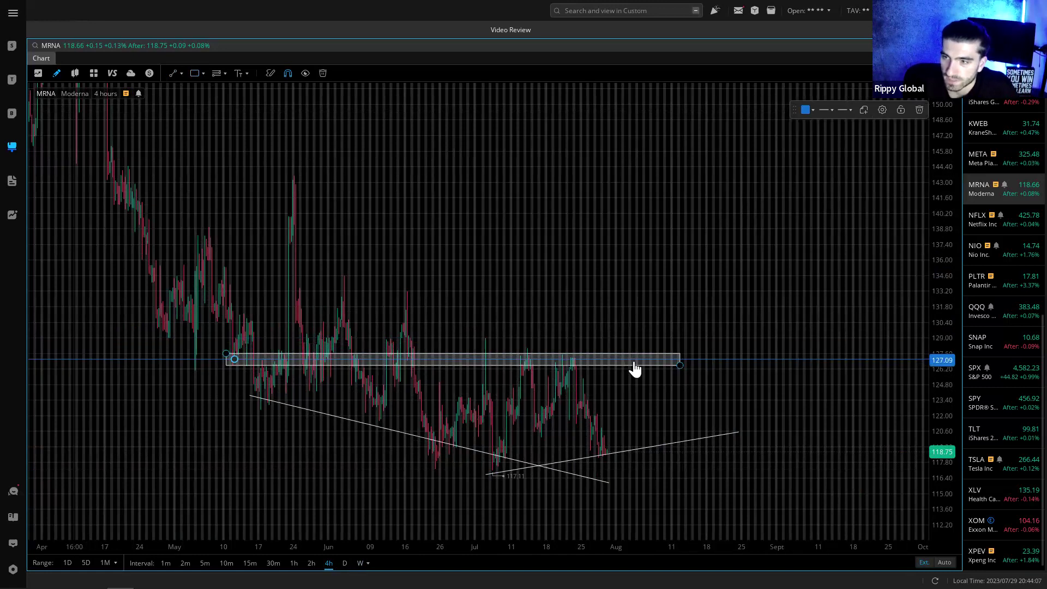
left_click(918, 110)
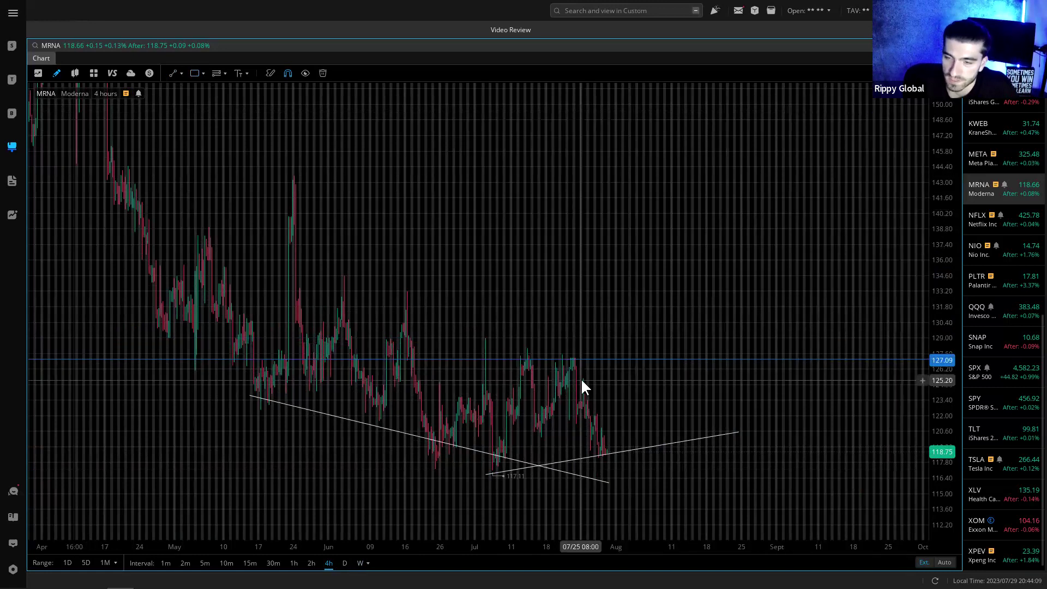
- Delete both the descending and the rising trend line from the MRNA 4-hour chart
left_click(404, 434)
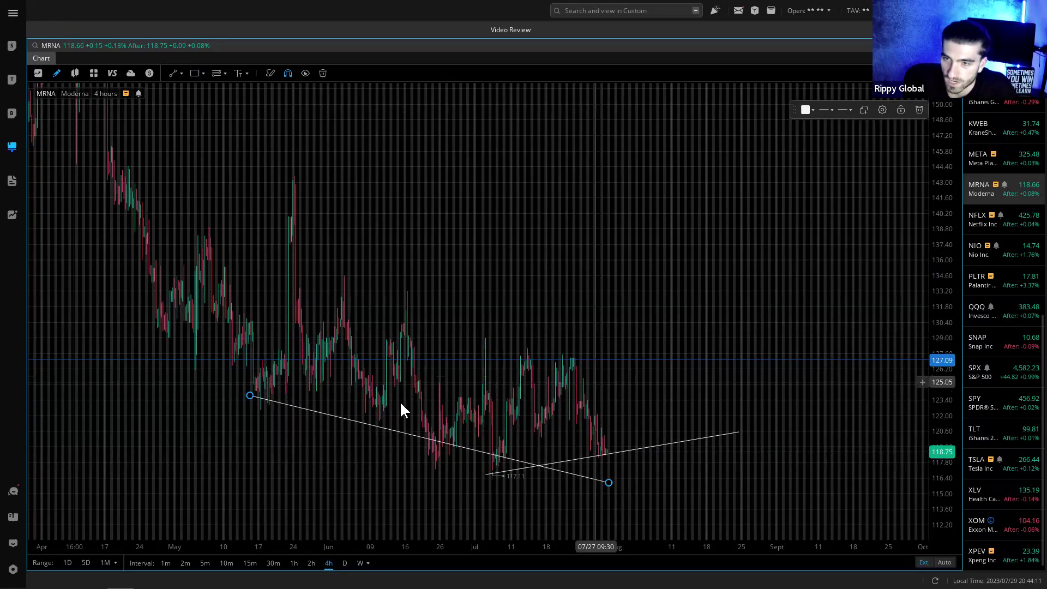
left_click(918, 110)
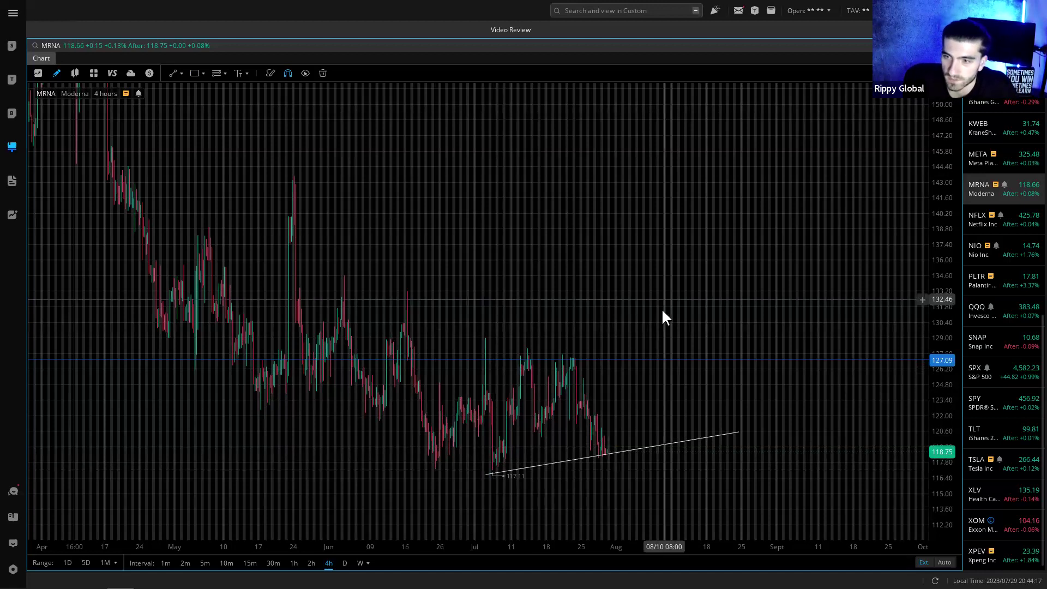
left_click(659, 444)
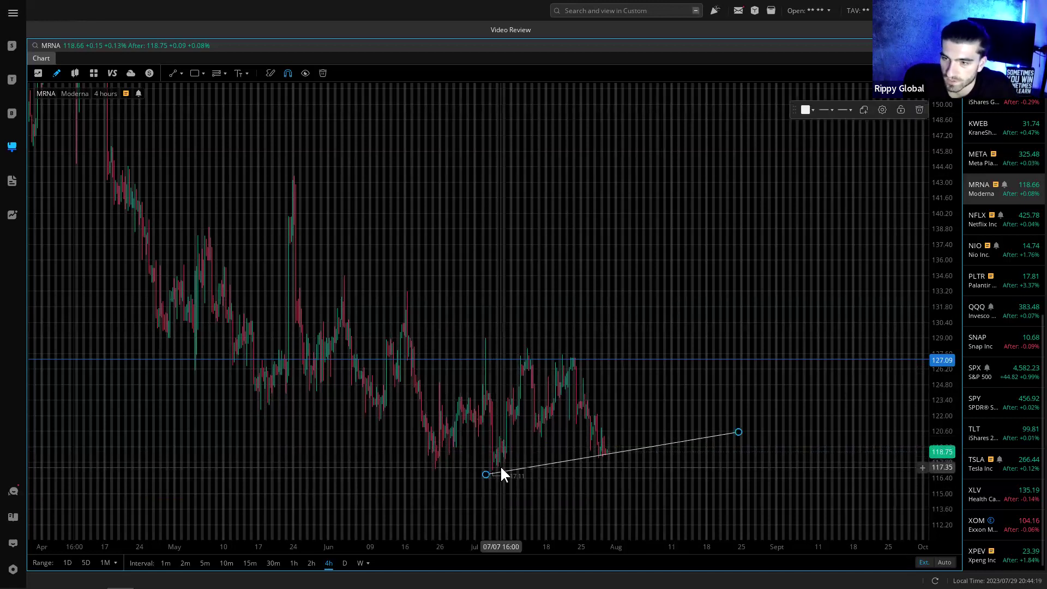
left_click(919, 112)
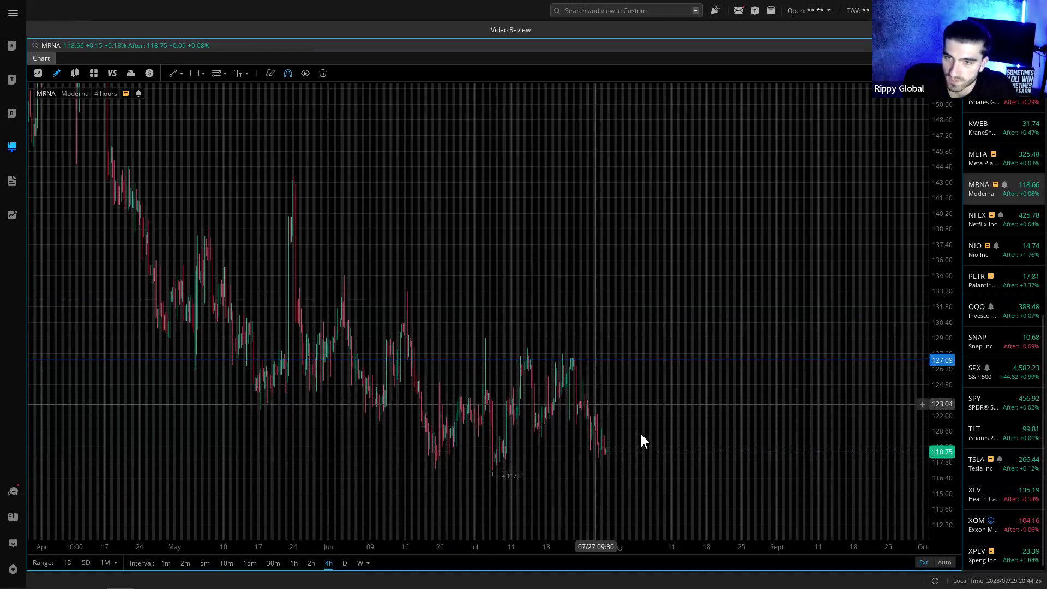
left_click_drag(637, 427, 577, 427)
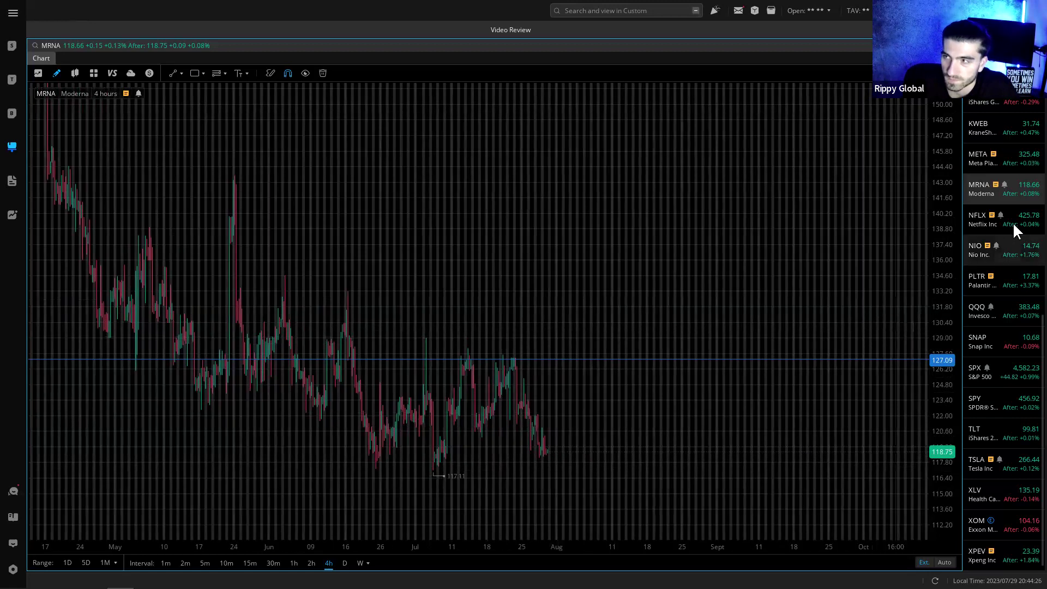
- Open NFLX from the watchlist and add a white horizontal line at about 482 on its daily chart
key("Down")
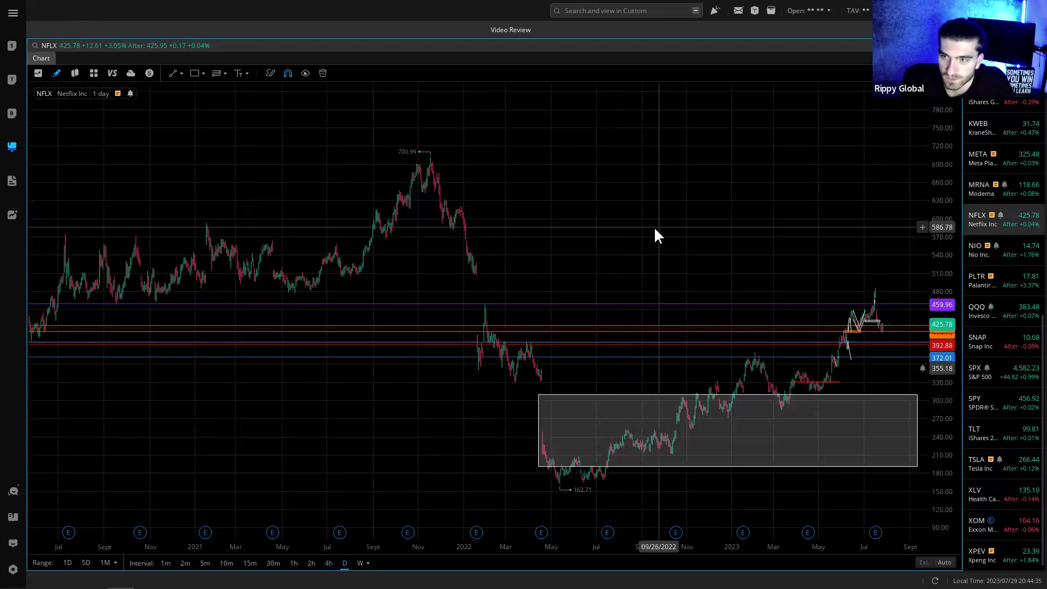
left_click_drag(655, 228, 578, 232)
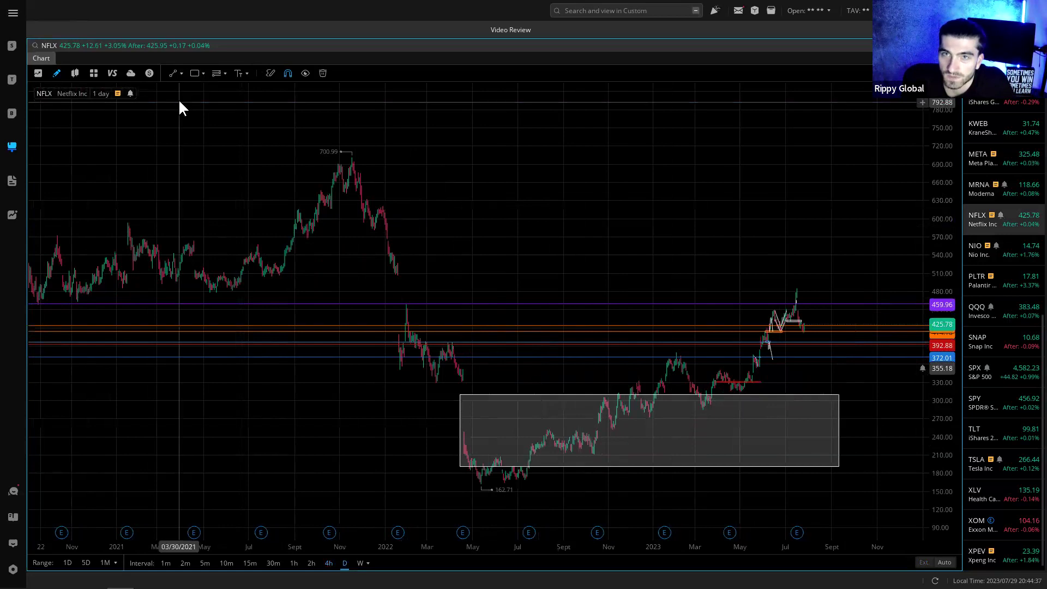
left_click(181, 73)
left_click(196, 112)
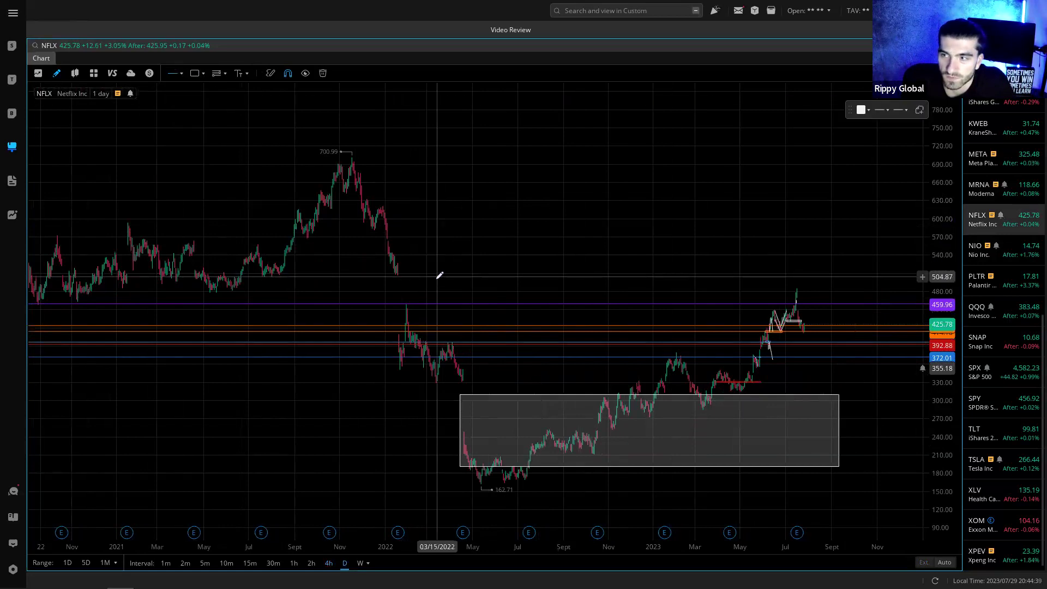
left_click(435, 290)
- Examine NFLX's daily price action from mid-2020 to early 2022 around the white level, with automatic price scaling
left_click_drag(263, 232, 398, 230)
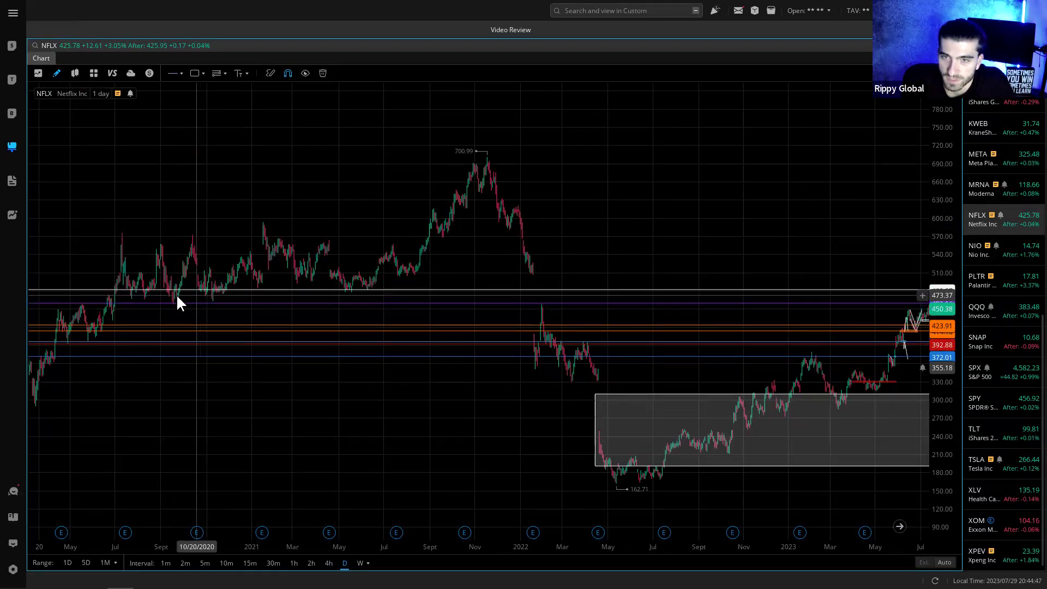
scroll(179, 297, "up", 2)
left_click_drag(467, 265, 560, 247)
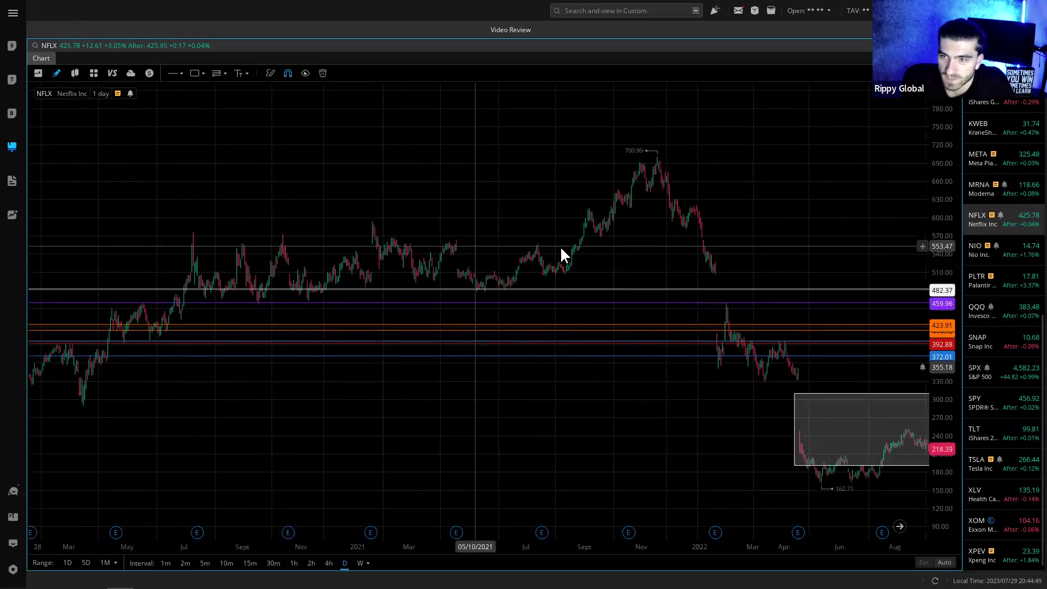
scroll(561, 246, "up", 3)
left_click(944, 562)
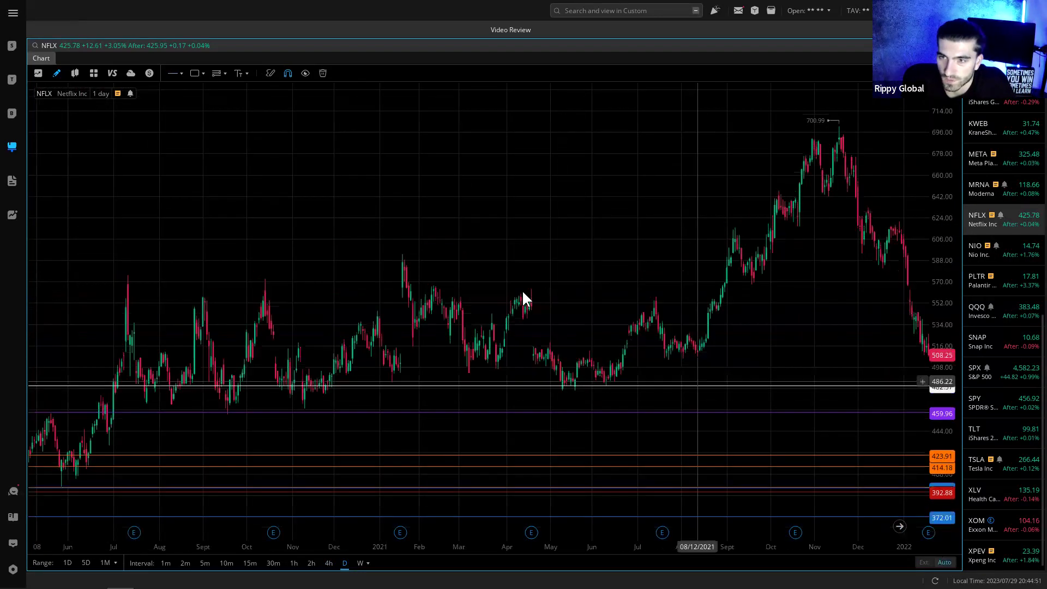
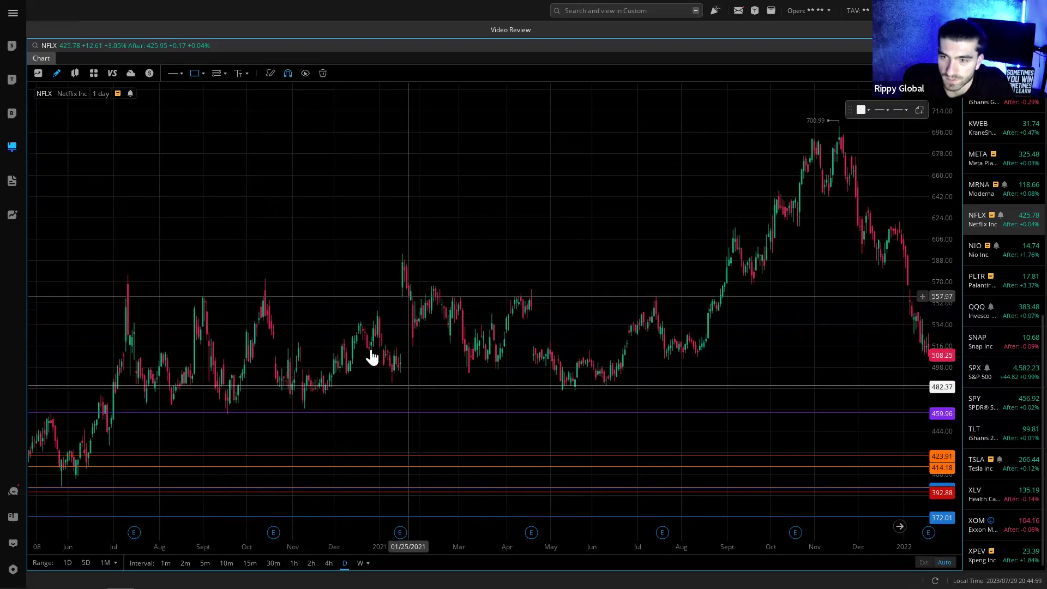
- Mark NFLX's early-to-mid-2021 daily lows just above the white level with a temporary rectangle, and delete it
left_click(388, 374)
left_click(649, 387)
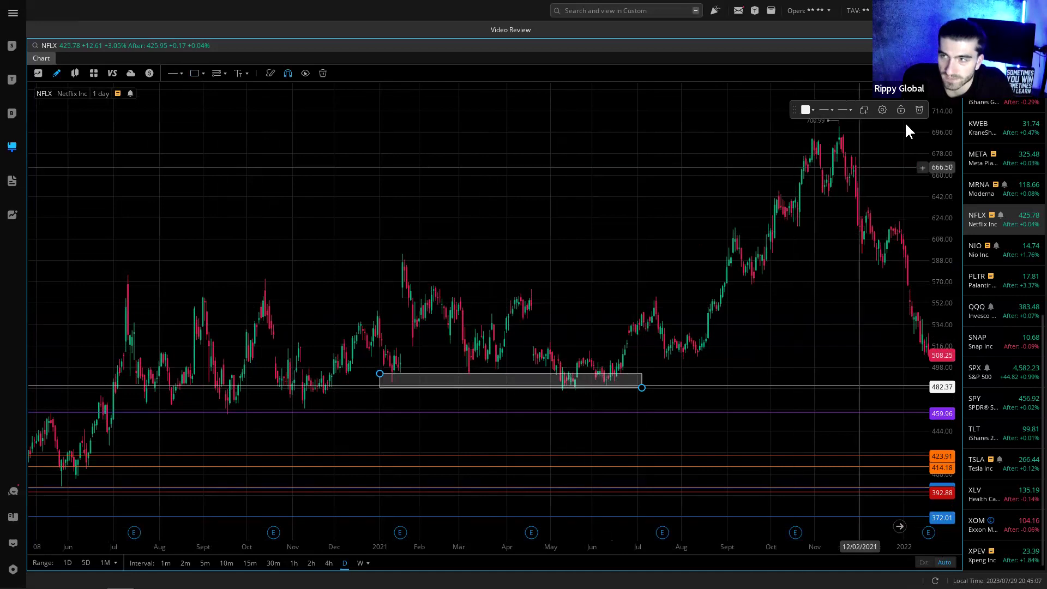
left_click(919, 109)
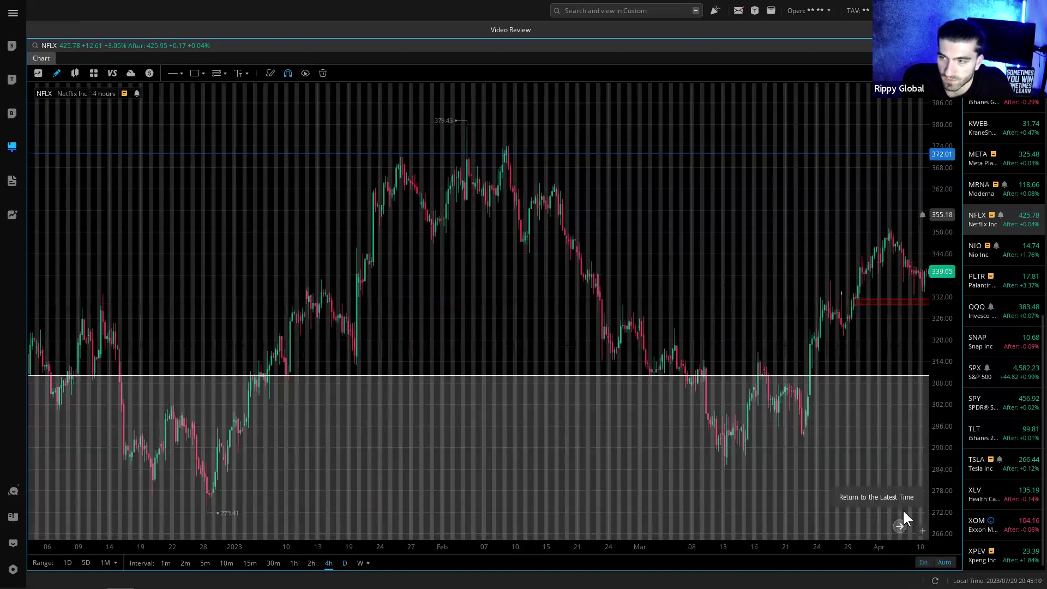
- Return to NFLX's latest candles on the 4-hour chart and examine the July 2023 peak and pullback around the marked levels
left_click(900, 525)
scroll(796, 362, "down", 2)
left_click_drag(822, 397, 646, 402)
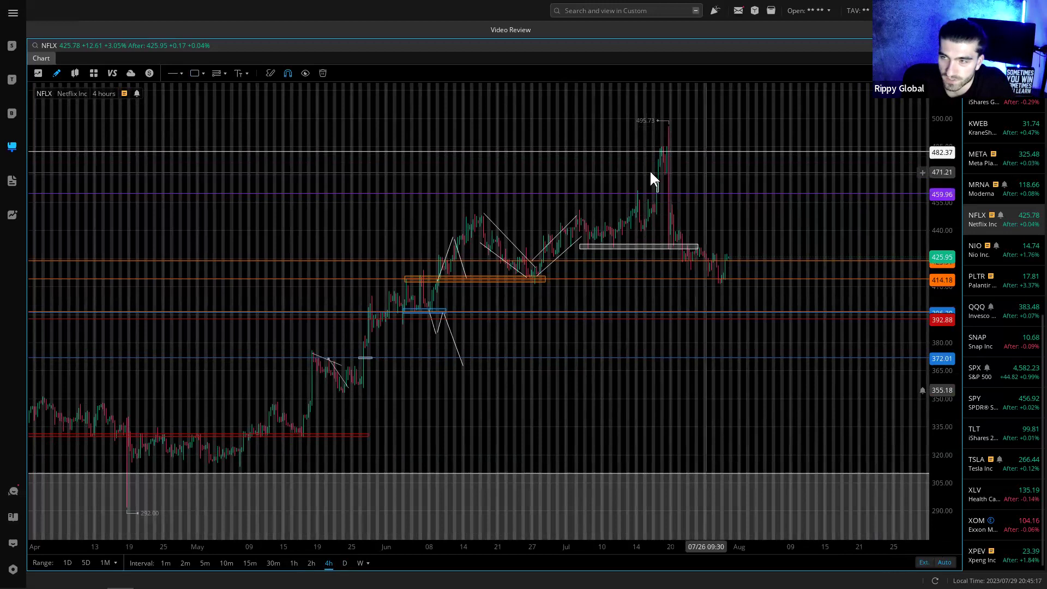
left_click_drag(650, 172, 594, 169)
left_click_drag(642, 215, 621, 307)
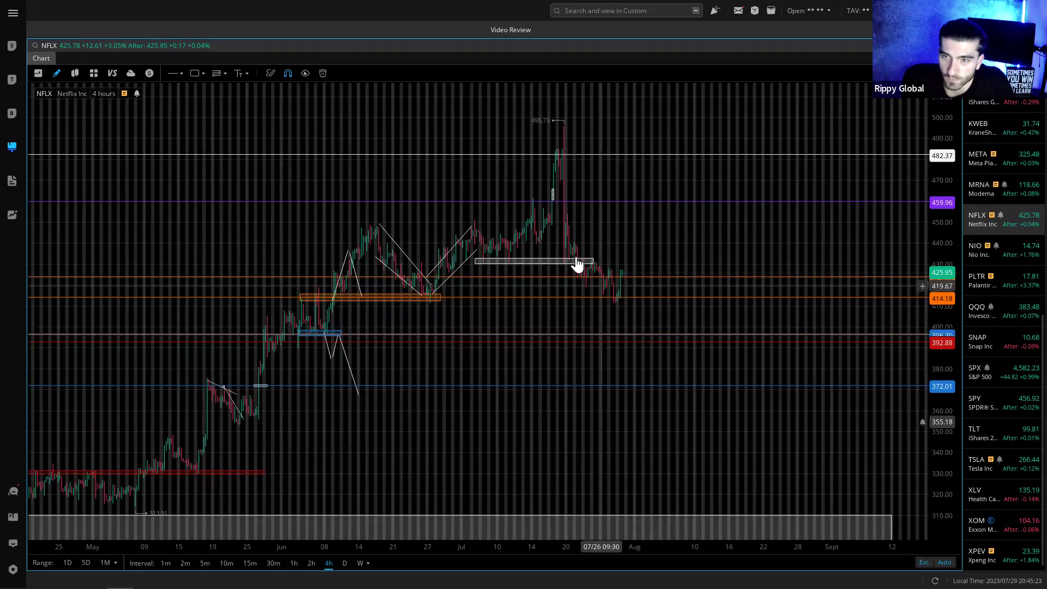
scroll(486, 343, "down", 2)
scroll(486, 342, "down", 2)
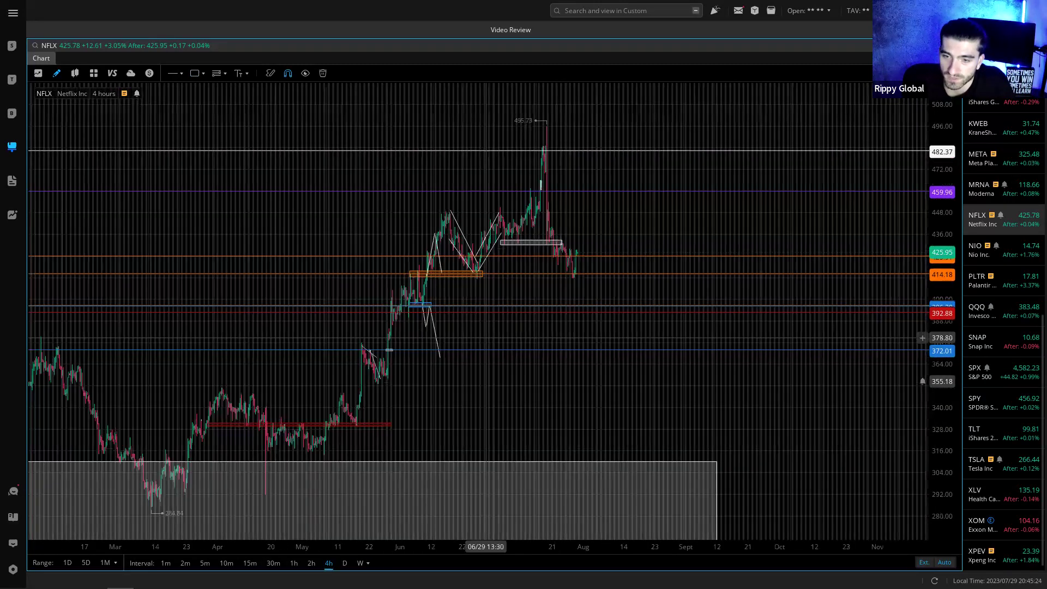
- Examine NFLX's 4-hour price action from the early-2022 drop through mid-2023 against the horizontal levels
left_click(344, 563)
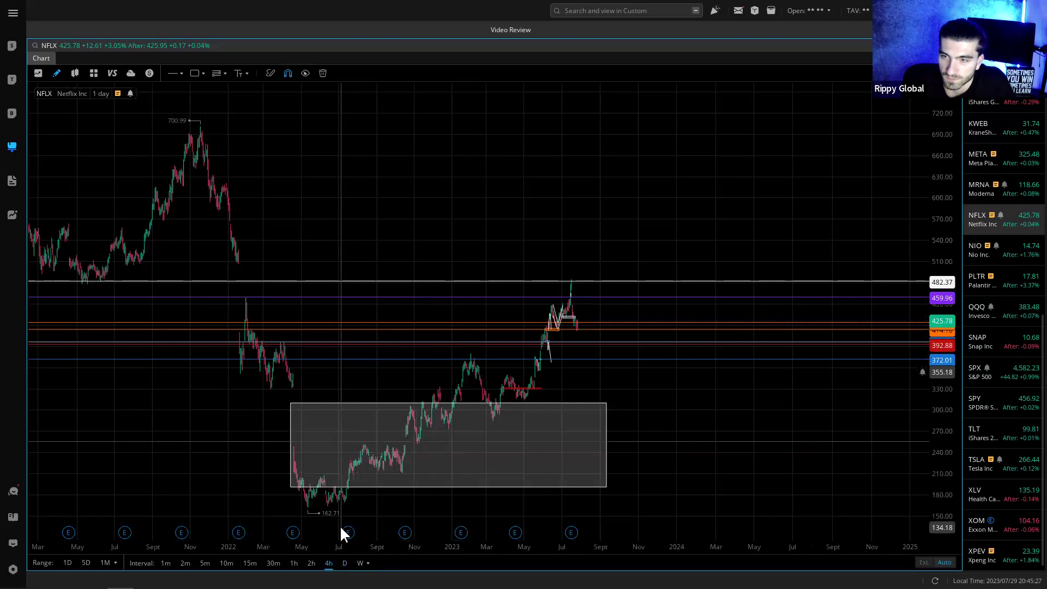
left_click(329, 563)
scroll(358, 342, "up", 3)
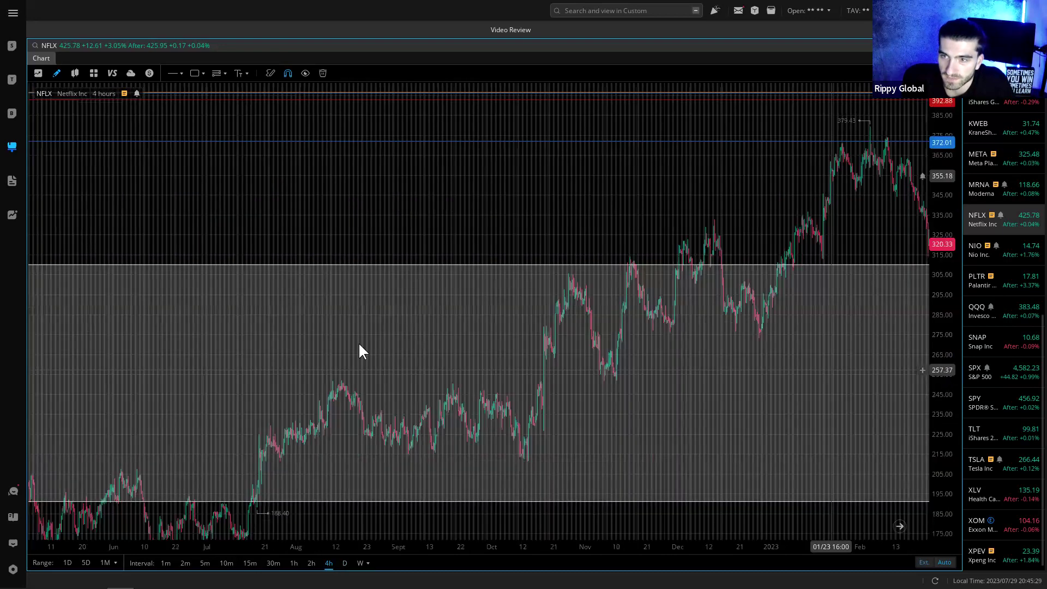
scroll(643, 362, "down", 2)
scroll(261, 367, "down", 3)
scroll(451, 362, "down", 1)
scroll(681, 382, "down", 4)
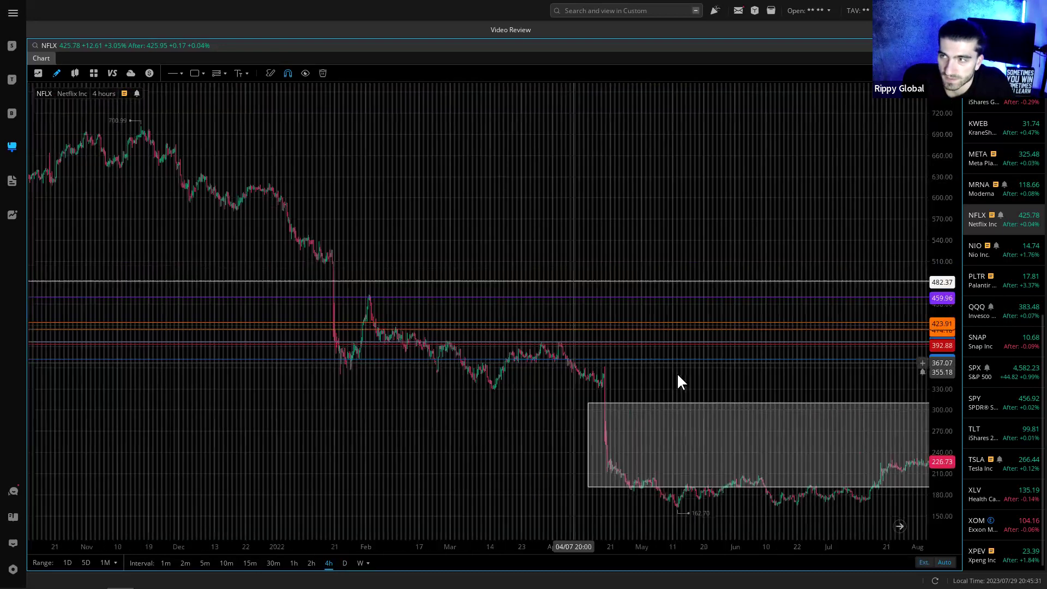
scroll(457, 424, "up", 4)
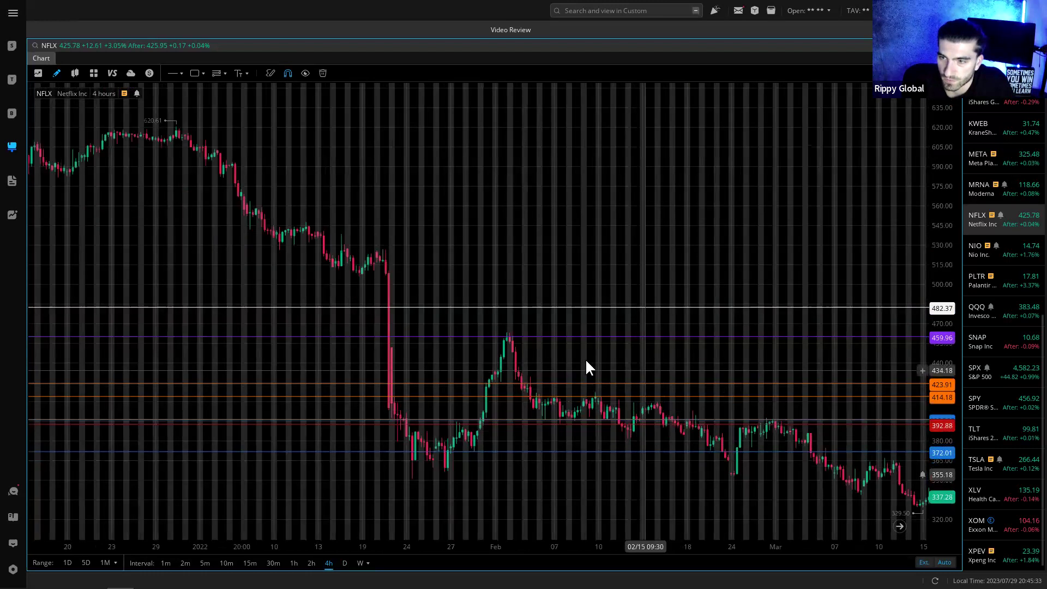
left_click_drag(528, 361, 416, 396)
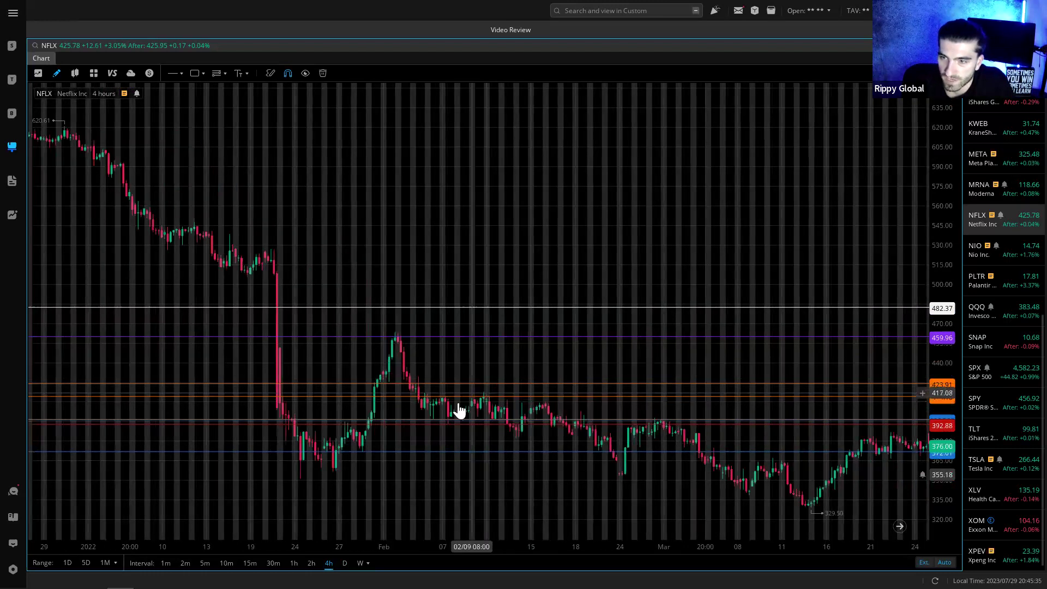
left_click_drag(431, 355, 334, 393)
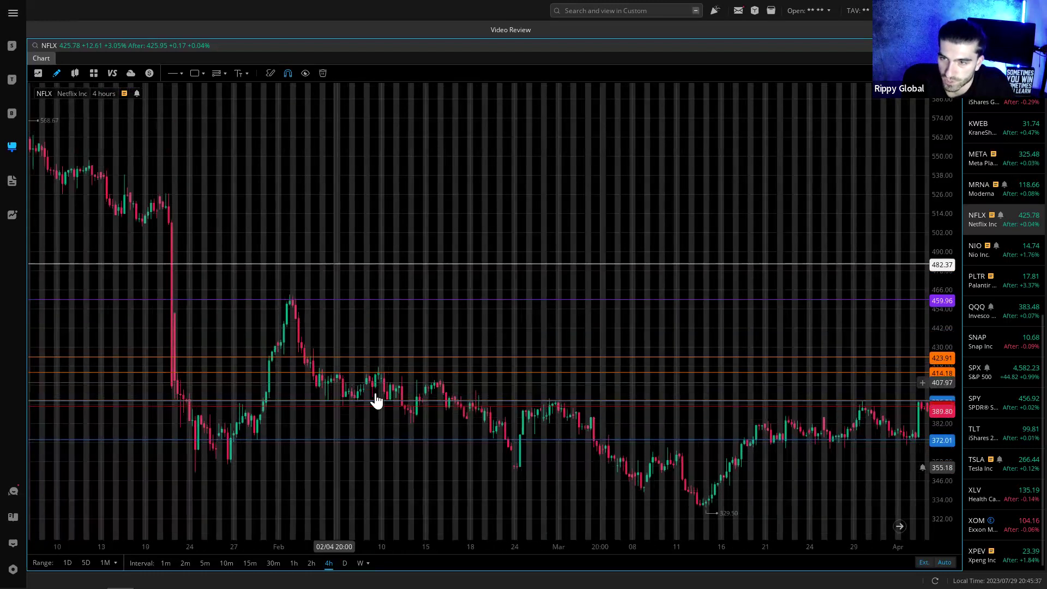
scroll(369, 330, "down", 4)
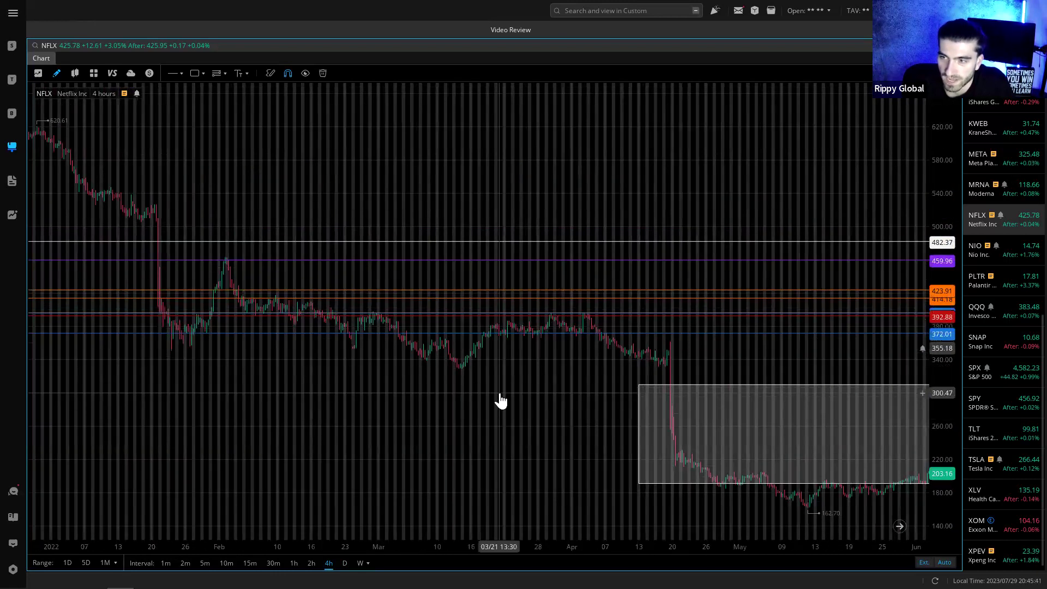
scroll(506, 464, "down", 5)
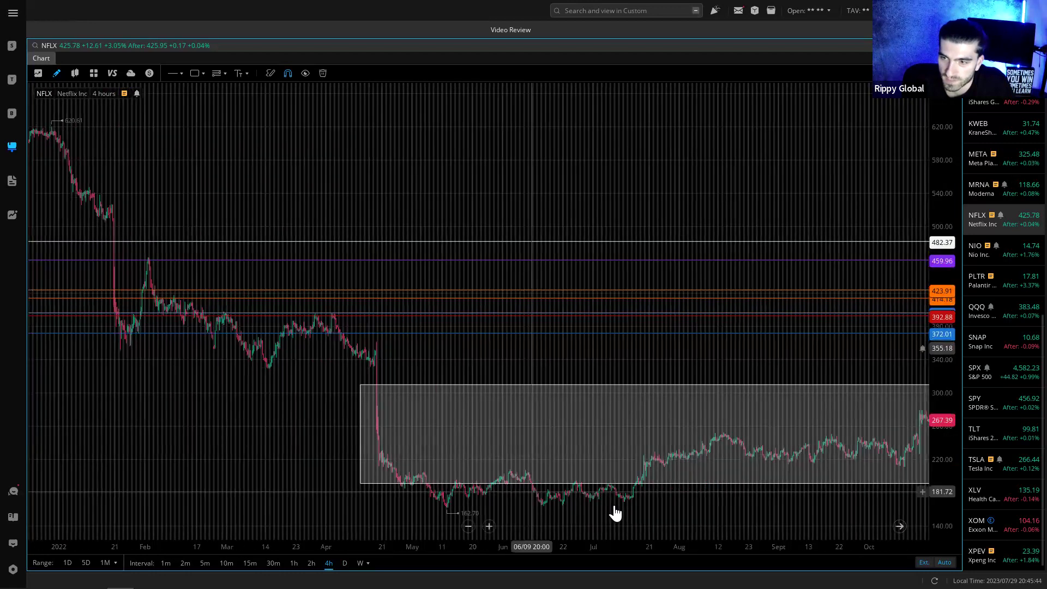
left_click_drag(615, 513, 121, 468)
left_click_drag(687, 346, 503, 463)
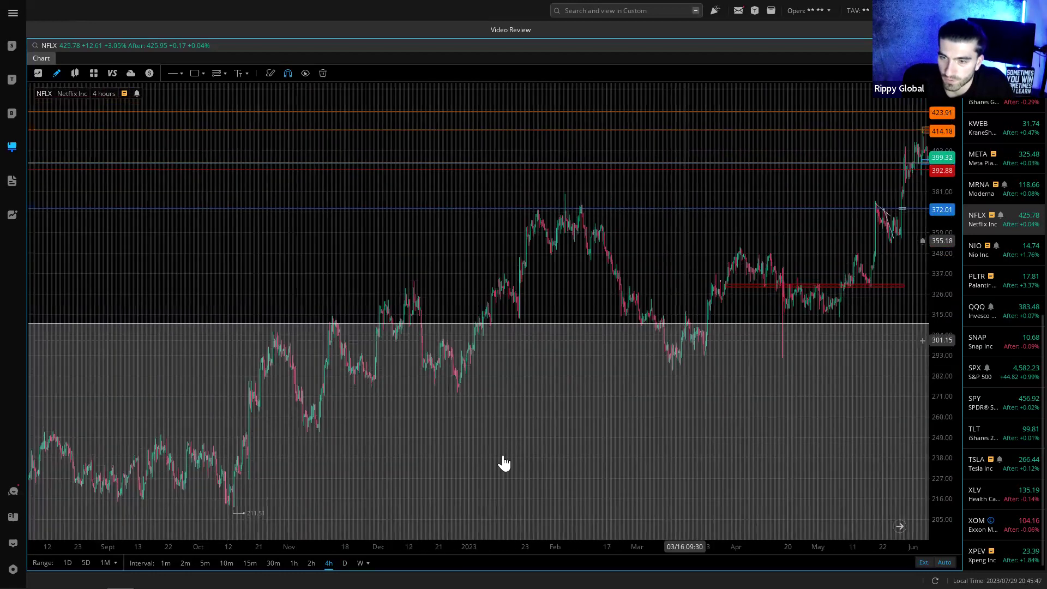
left_click_drag(717, 275, 199, 315)
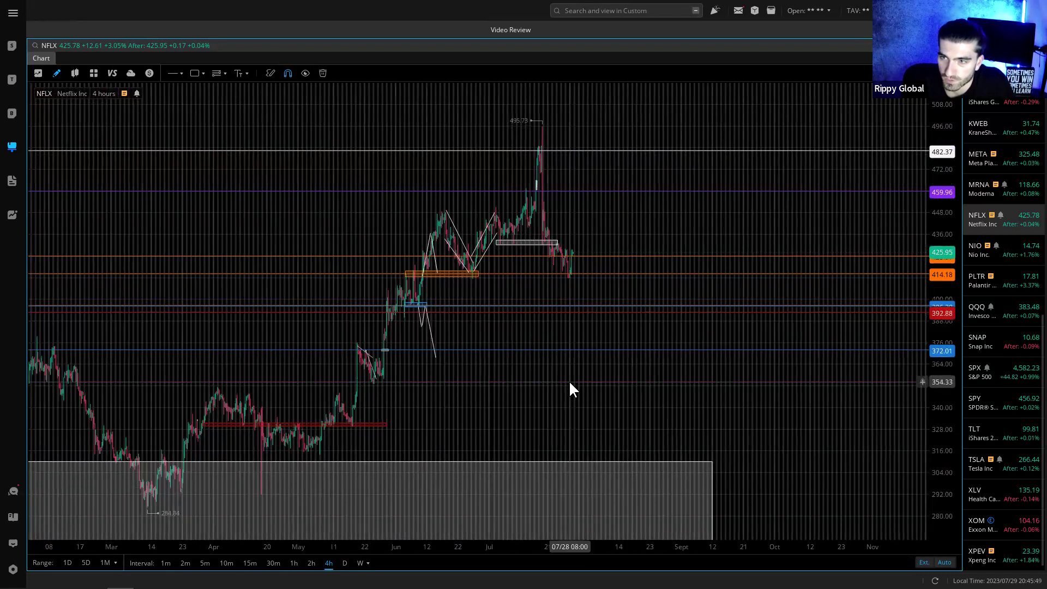
- Mark NFLX's falling June channel on the 4-hour chart with a temporary rectangle, and delete it
scroll(568, 381, "up", 4)
scroll(472, 271, "up", 2)
left_click_drag(938, 439, 937, 316)
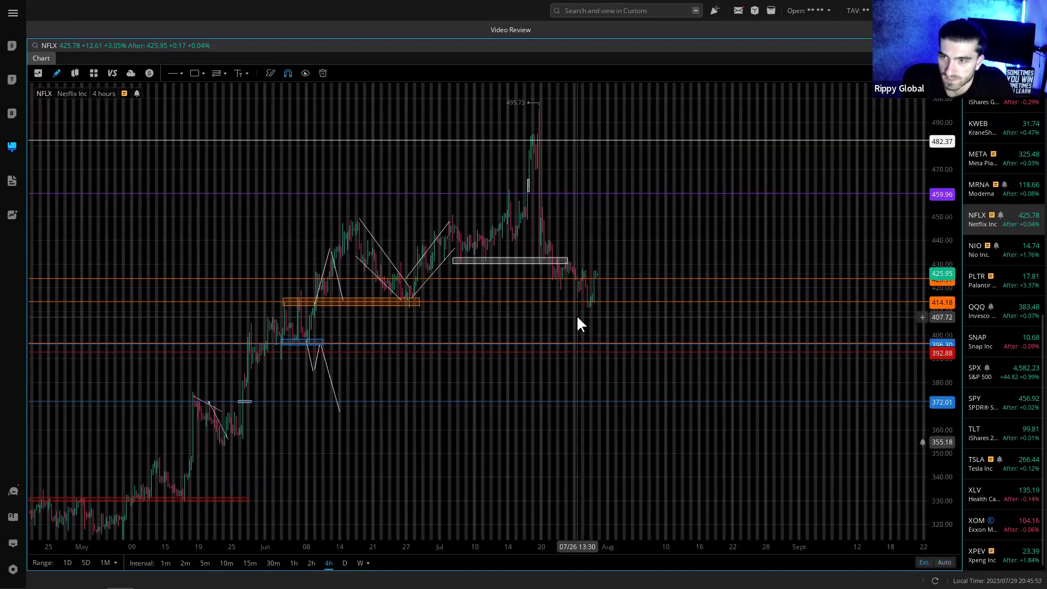
scroll(578, 318, "up", 2)
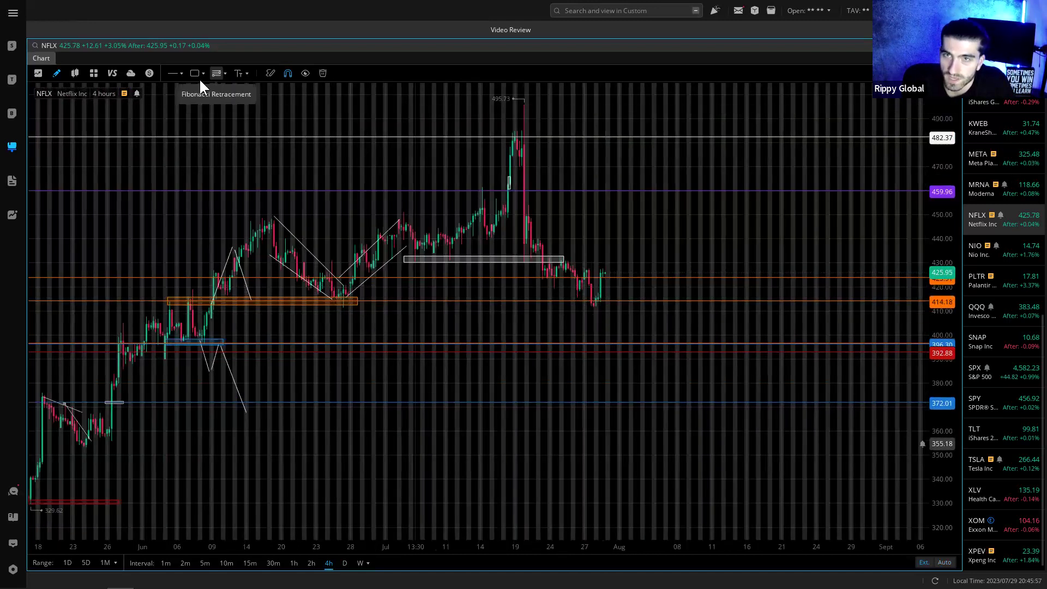
left_click(182, 81)
left_click(185, 110)
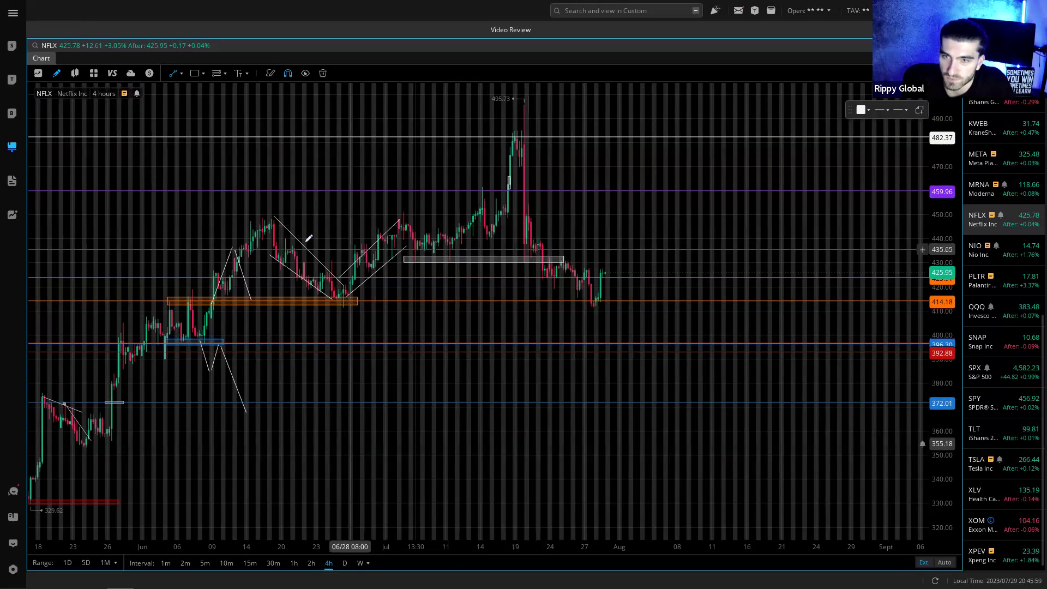
left_click(196, 79)
mouse_move(264, 202)
left_mouse_down()
mouse_move(402, 297)
mouse_move(388, 313)
mouse_move(427, 304)
mouse_move(377, 306)
left_mouse_up()
left_click(914, 116)
- Move the two descending June trend lines onto NFLX's late-July decline as the upper and lower channel boundaries
left_click(312, 254)
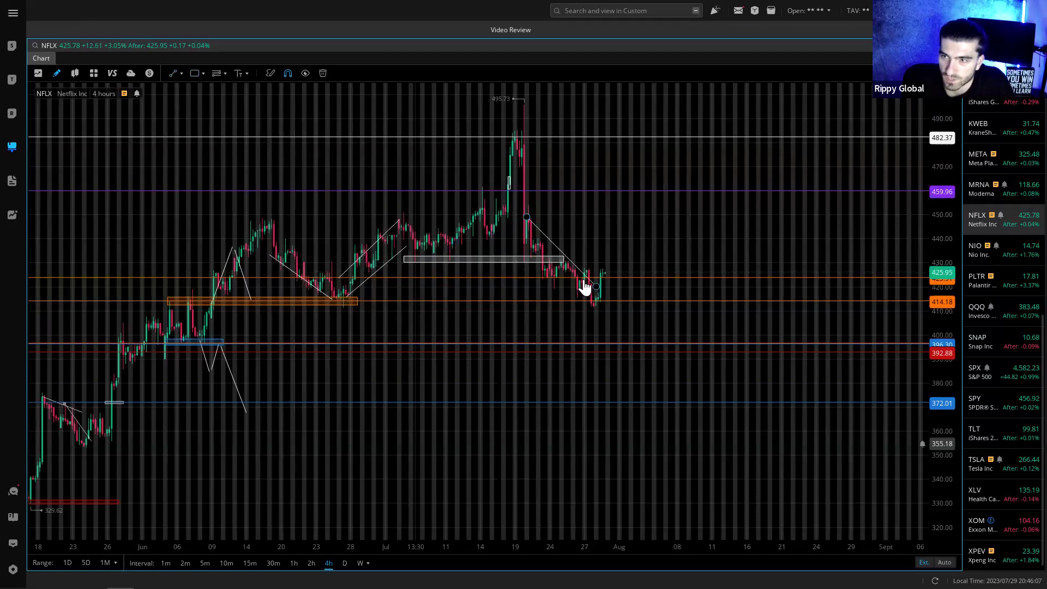
left_click_drag(620, 285, 622, 284)
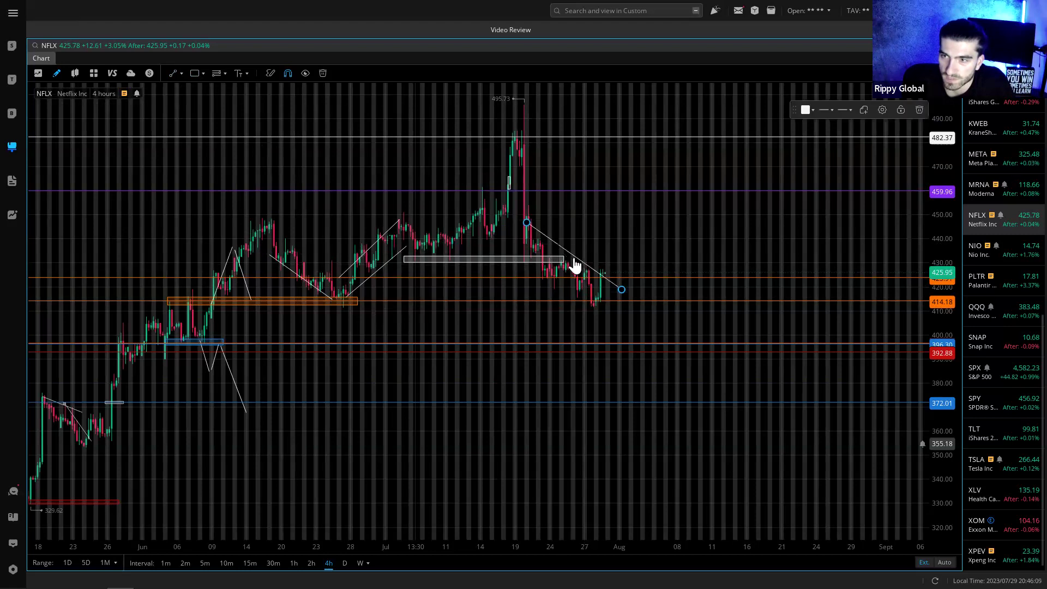
left_click(311, 288)
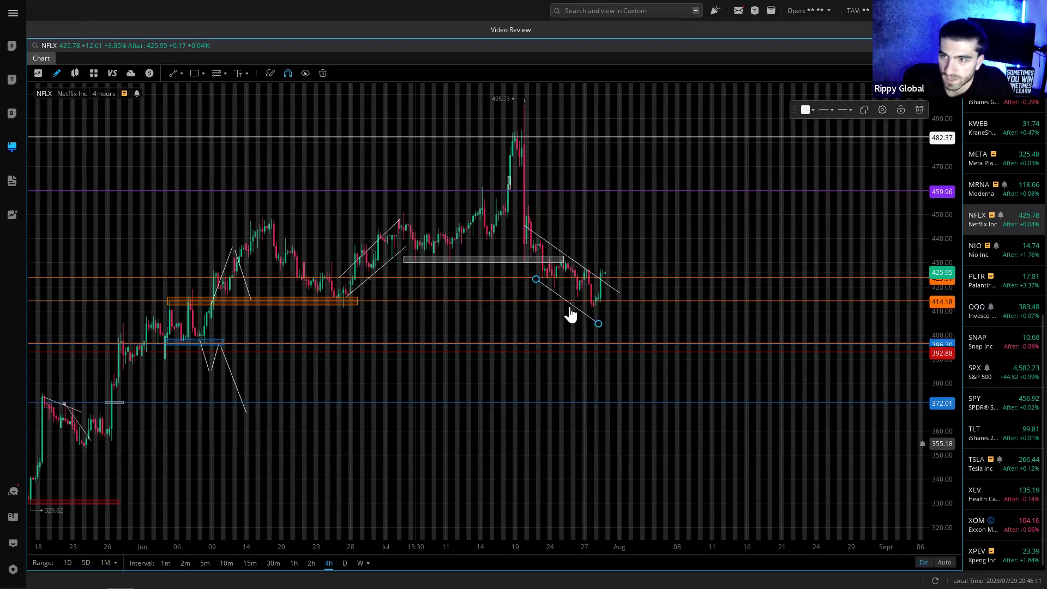
- Move and extend the two rising trend lines to project an ascending channel from NFLX's late-July low into August
left_click_drag(641, 284, 627, 283)
left_click_drag(703, 250, 704, 249)
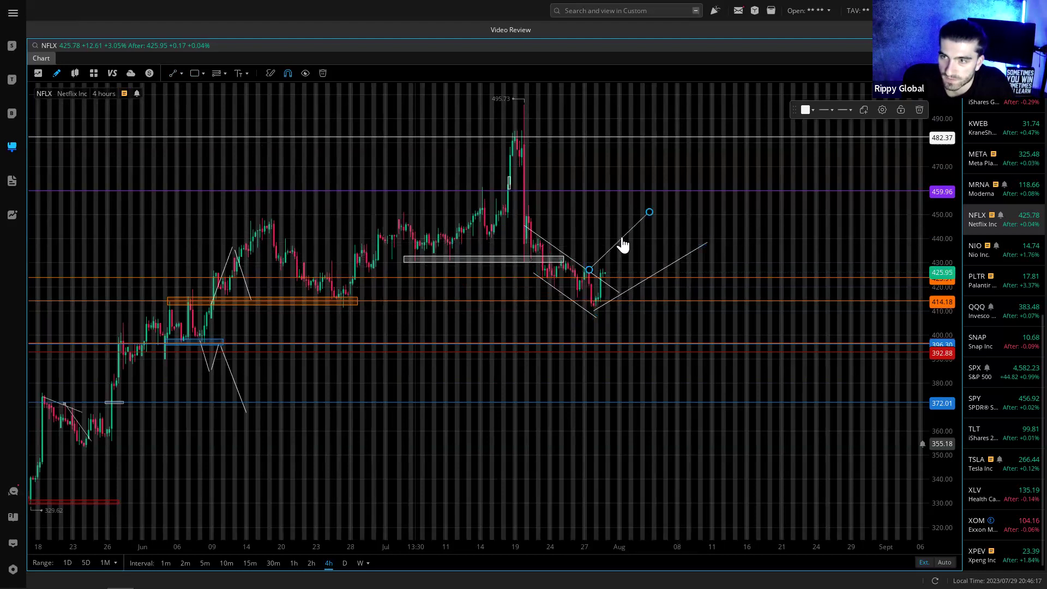
left_click_drag(650, 215, 691, 210)
left_click_drag(557, 317, 454, 317)
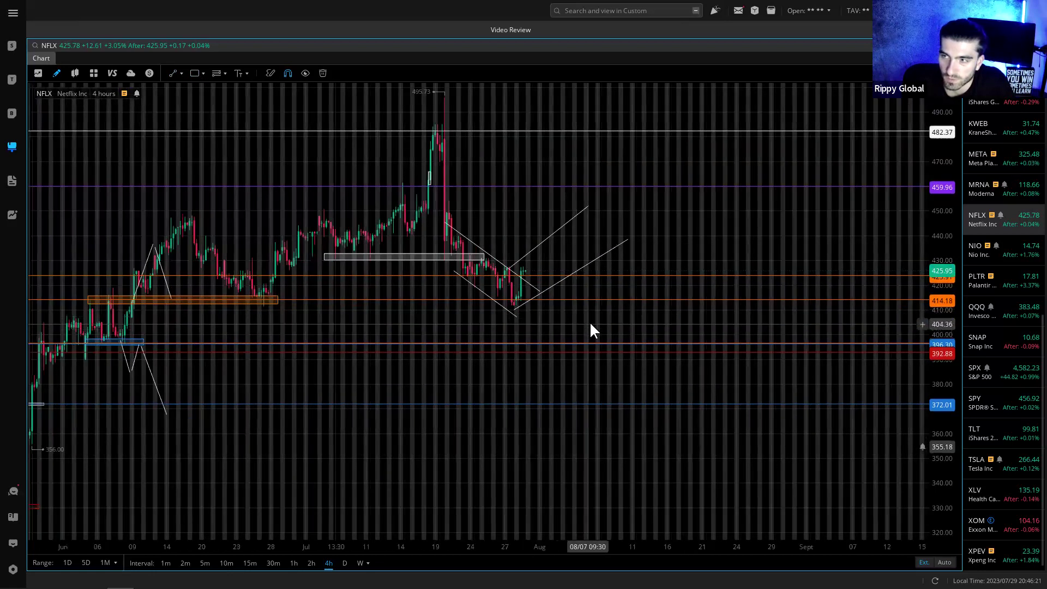
left_click(525, 284)
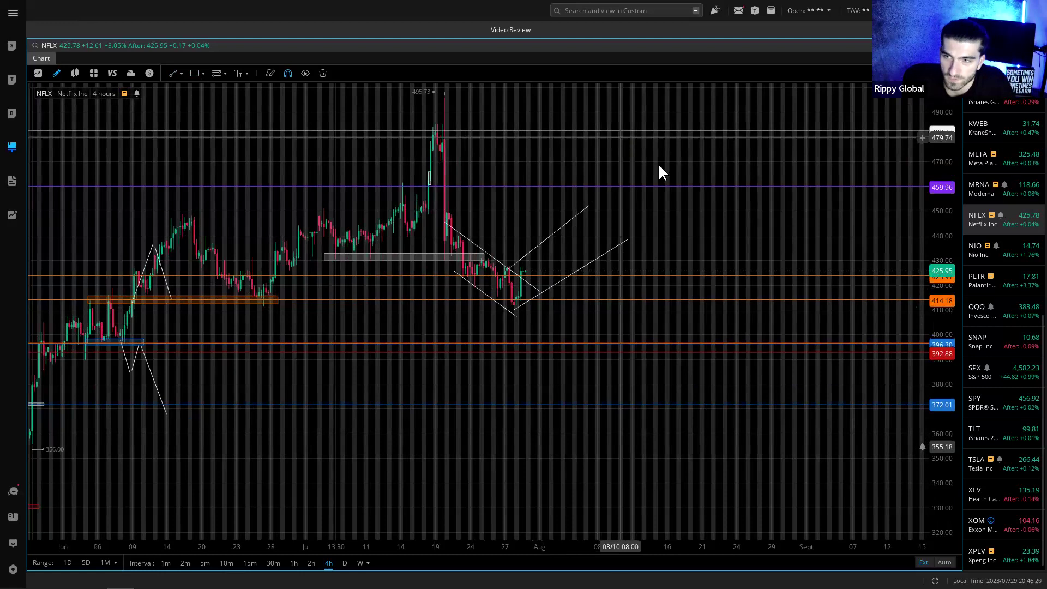
- Open NIO from the watchlist and switch its chart to the daily interval
left_click(1027, 252)
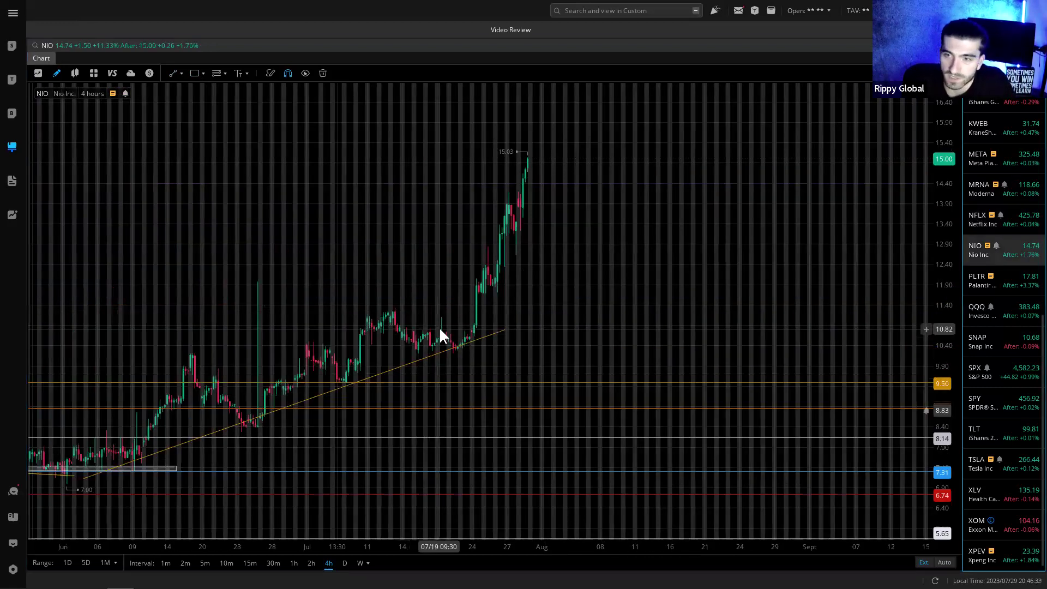
scroll(442, 335, "down", 3)
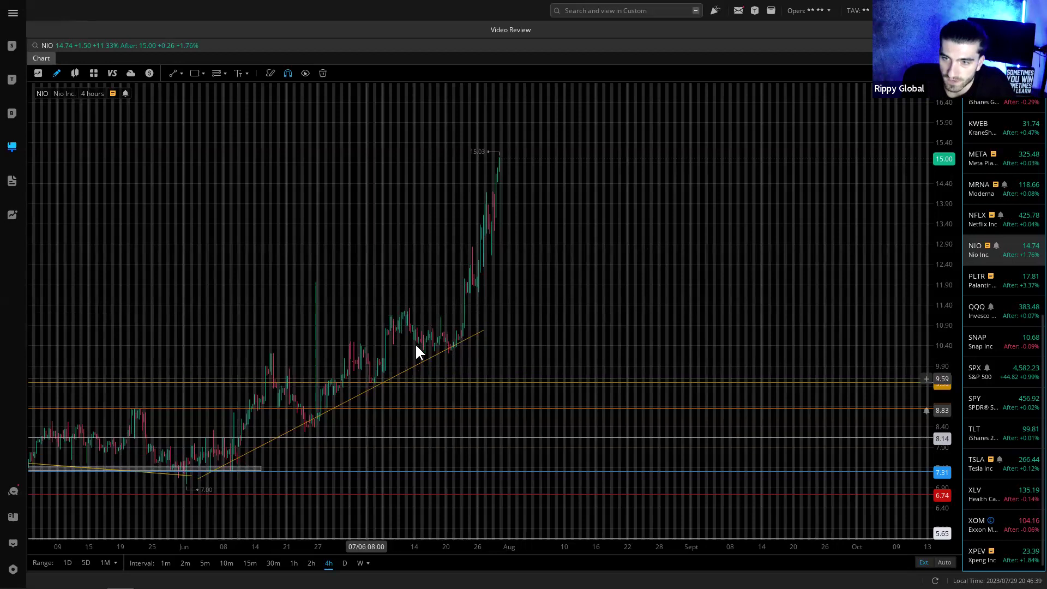
left_click(344, 563)
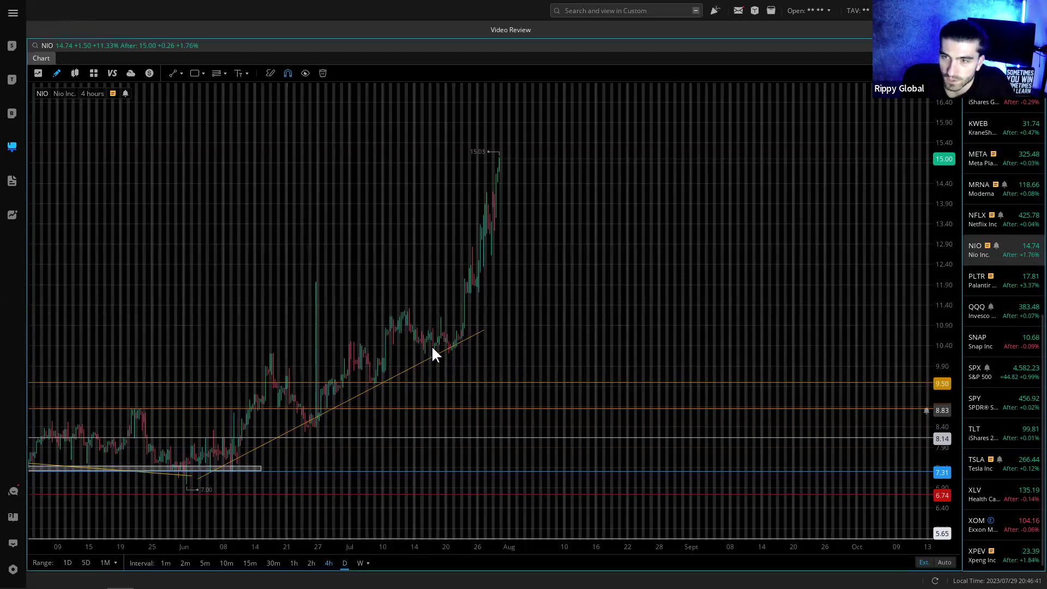
scroll(423, 345, "up", 3)
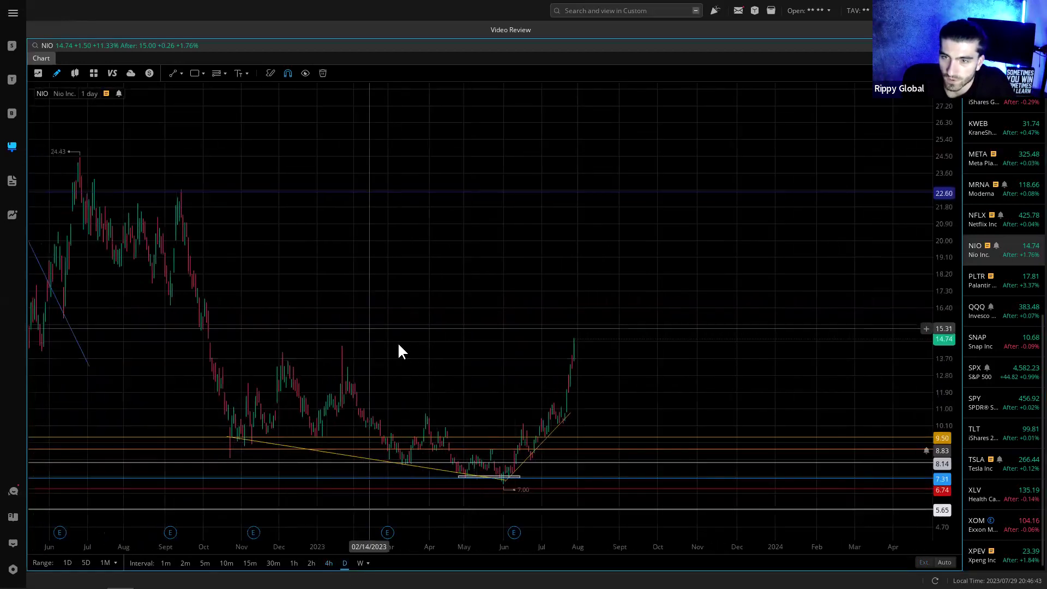
- Mark NIO's resistance zone at about 13.5 from October 2022 to July 2023 with a rectangle, and delete it
left_click_drag(213, 361, 575, 374)
left_click_drag(408, 308, 551, 296)
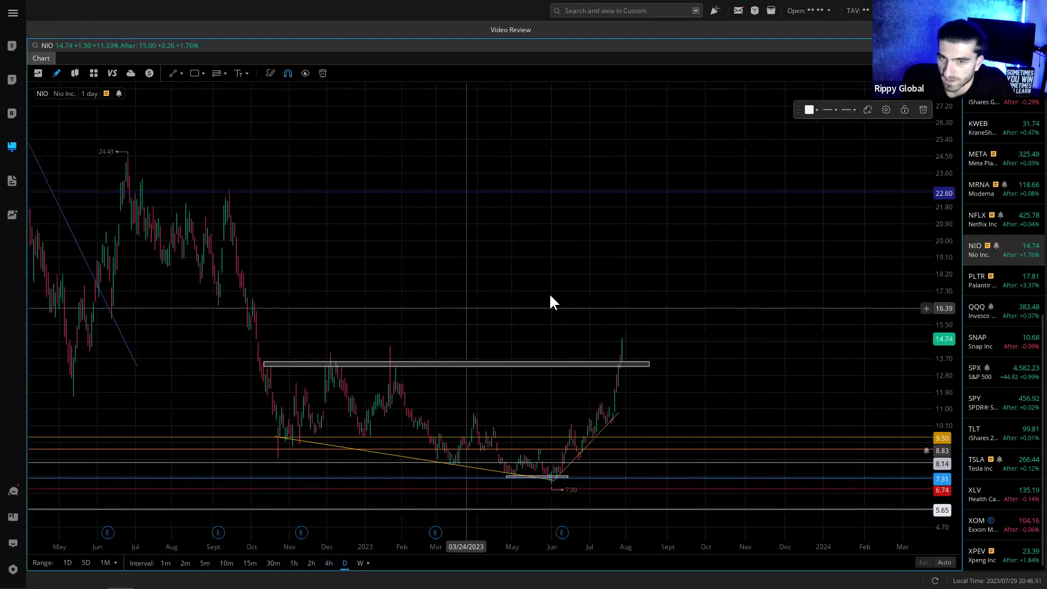
scroll(551, 296, "down", 3)
left_click(575, 362)
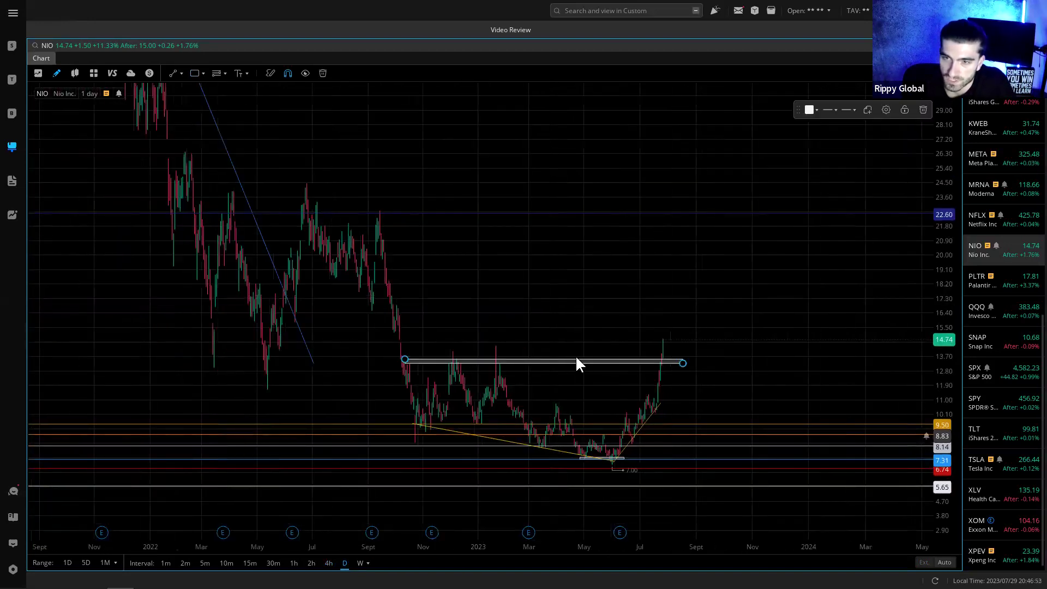
left_click(922, 111)
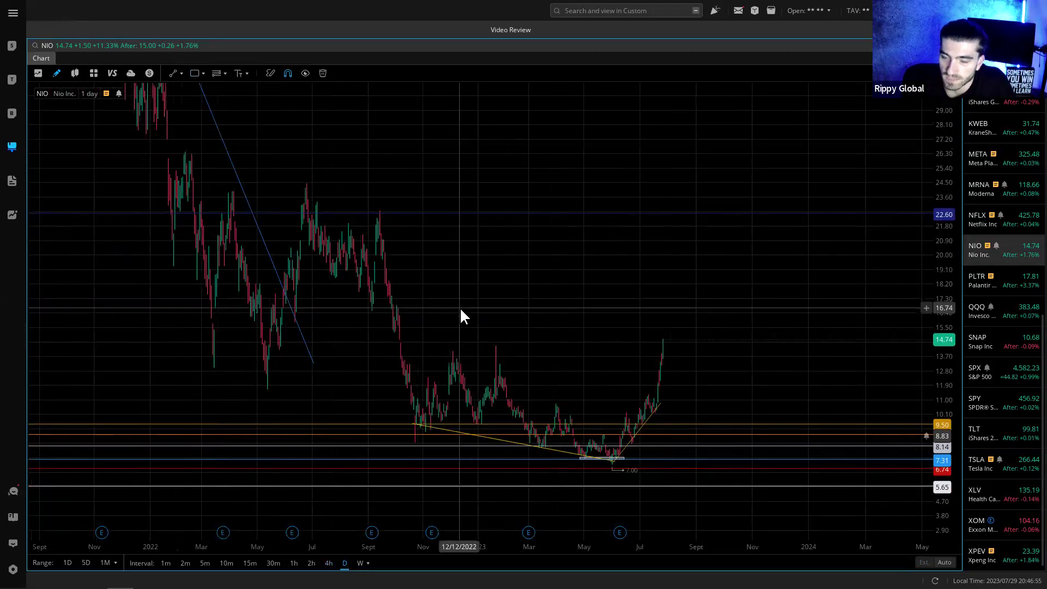
- Draw a thin white rectangle at about 16.9 on NIO's daily chart, from mid-March 2022 to about September 2023
scroll(436, 290, "up", 2)
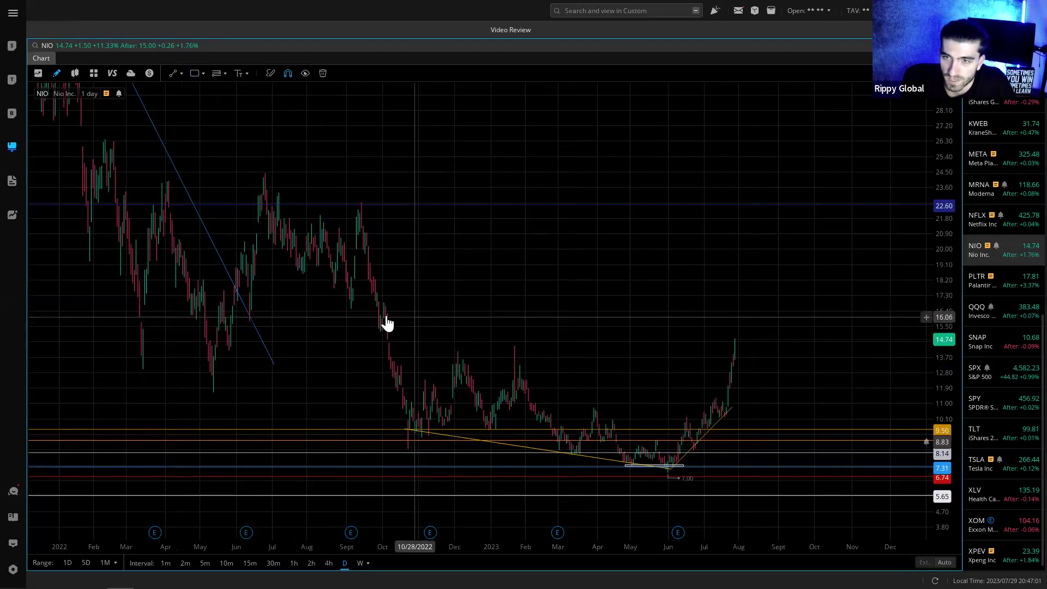
left_click(192, 79)
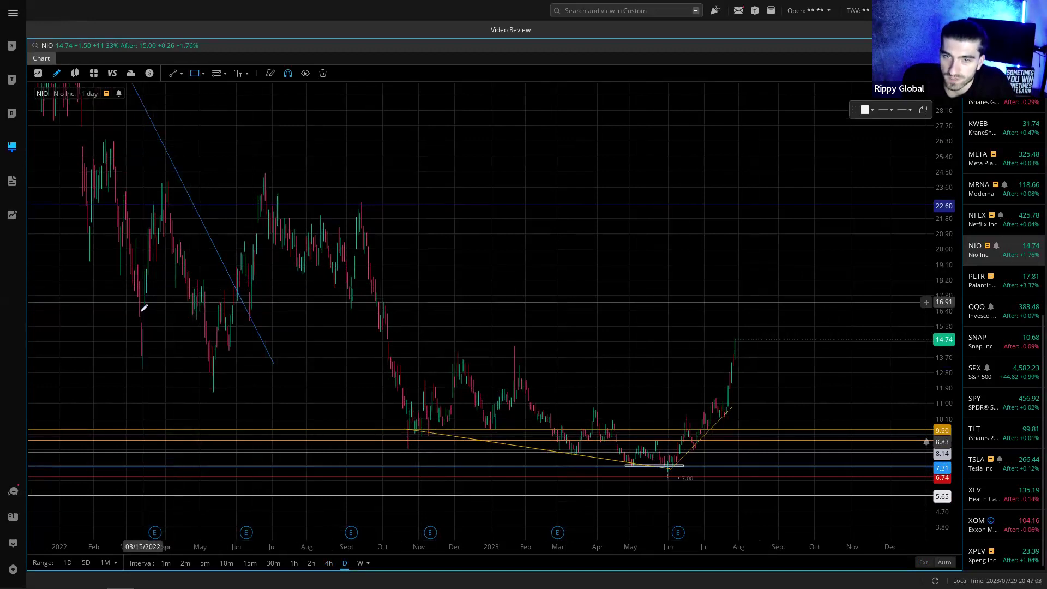
left_click(140, 303)
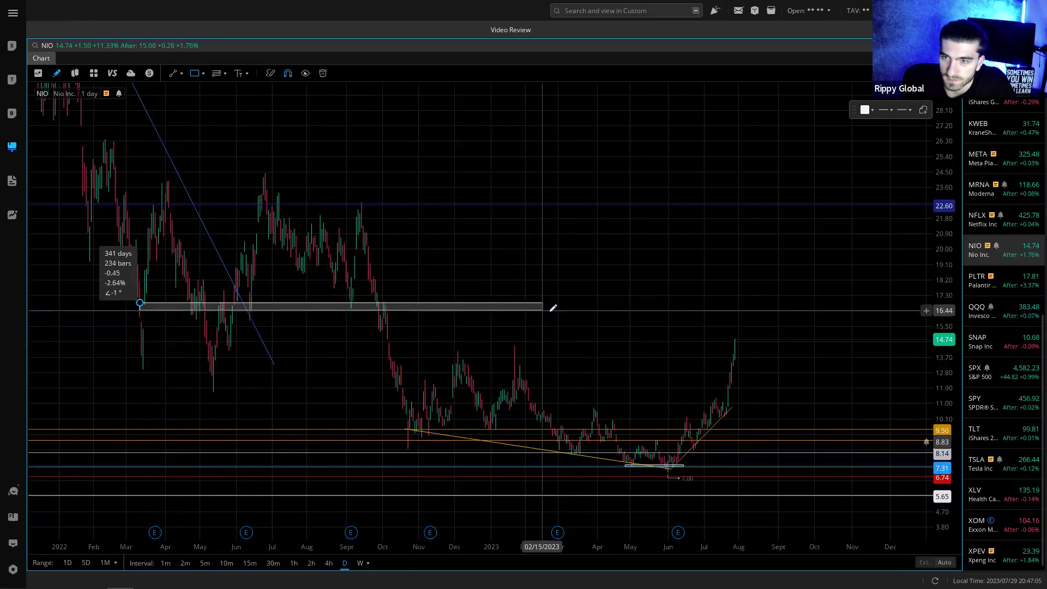
left_click(777, 307)
left_click(585, 273)
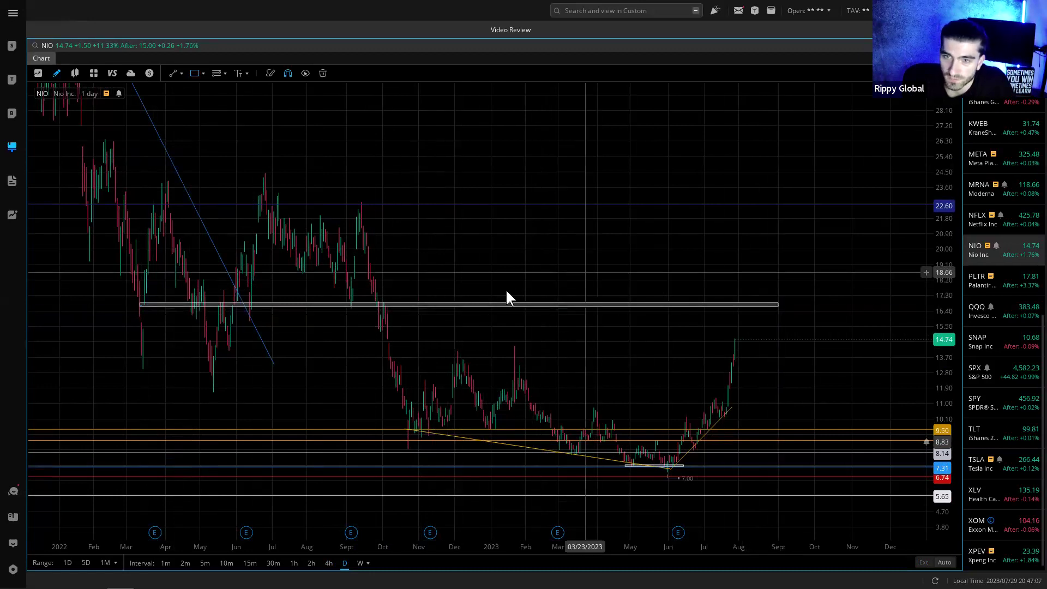
left_click_drag(371, 307, 367, 309)
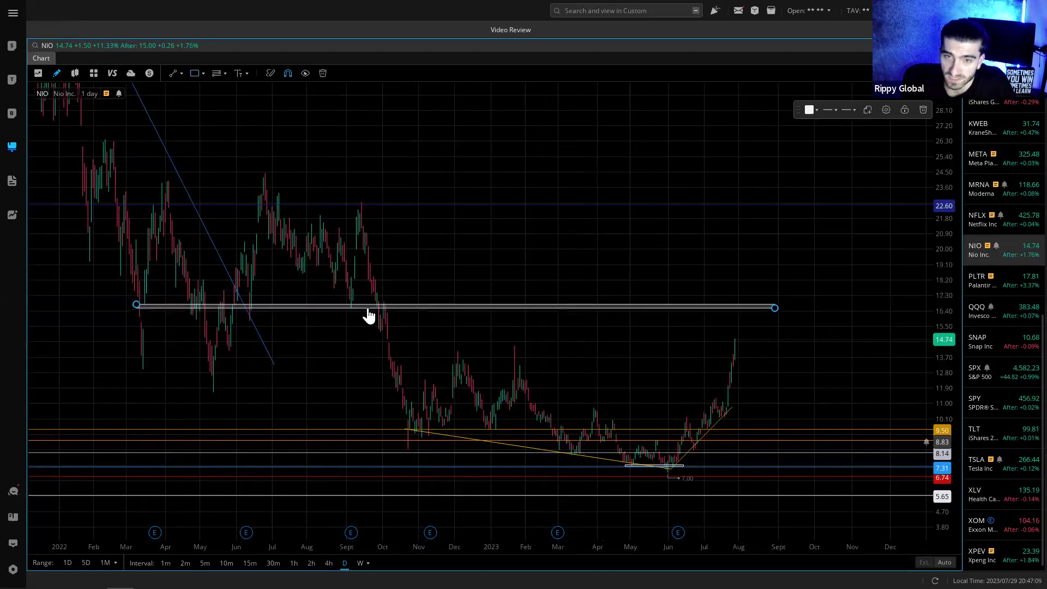
left_click(181, 74)
left_click(178, 109)
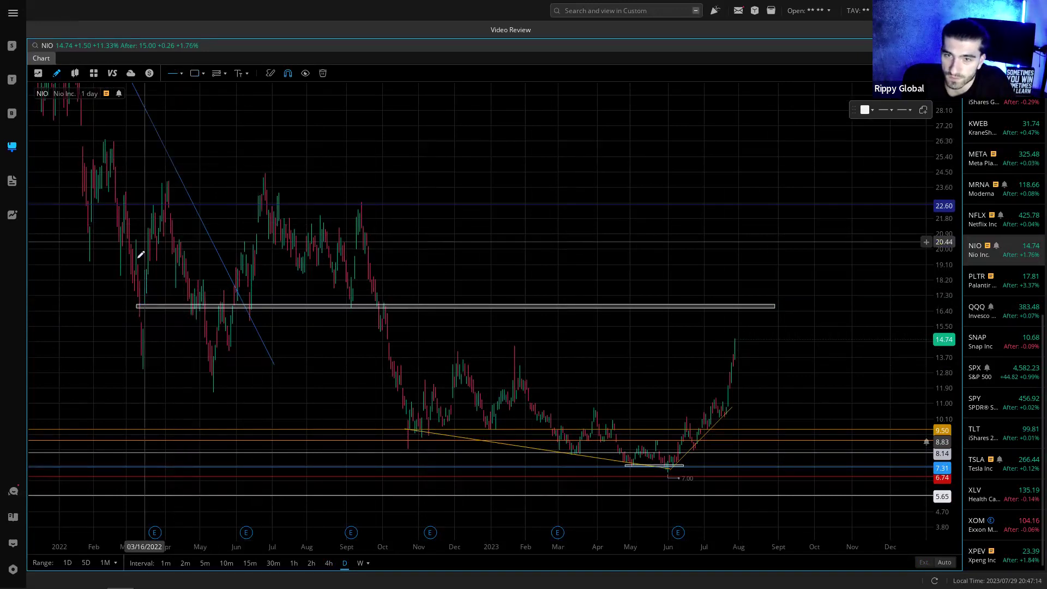
left_click(116, 307)
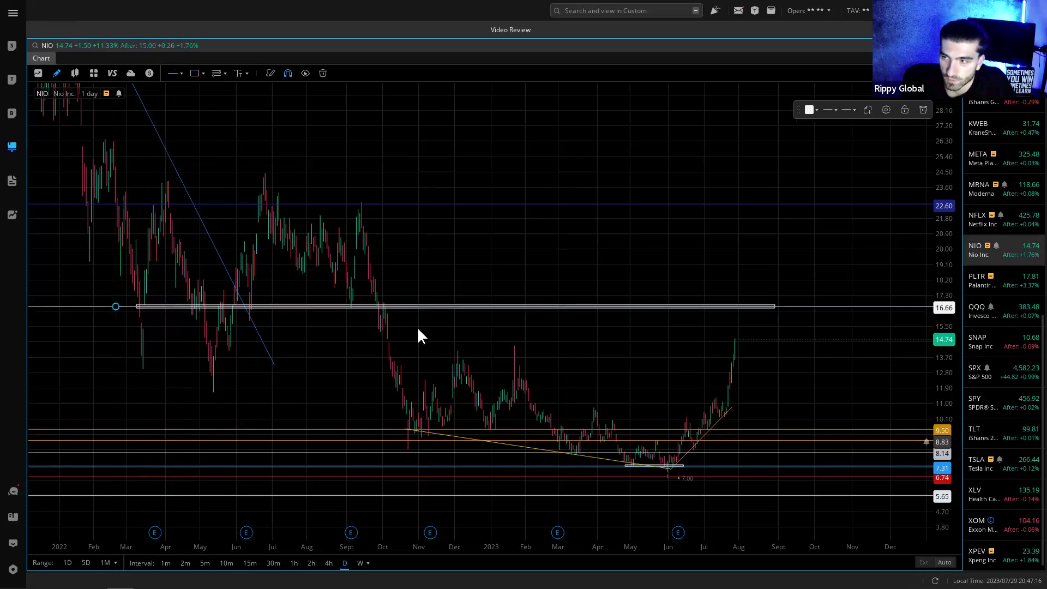
left_click(923, 111)
- Replace the thin white rectangle on NIO's daily chart with a horizontal line at 16.79
left_click(755, 310)
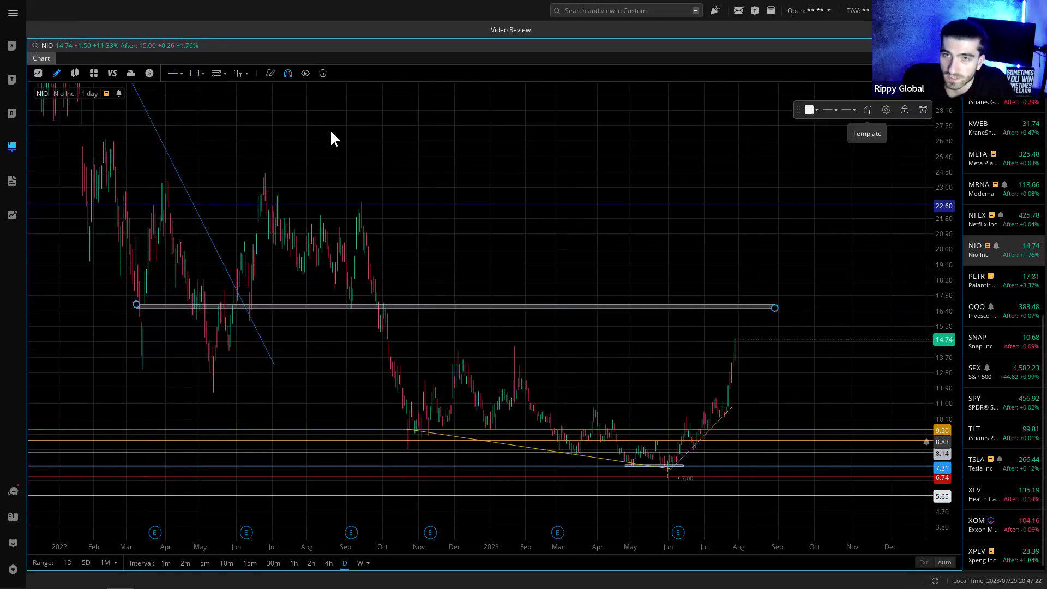
key("Delete")
left_click_drag(124, 317, 132, 301)
left_click(129, 304)
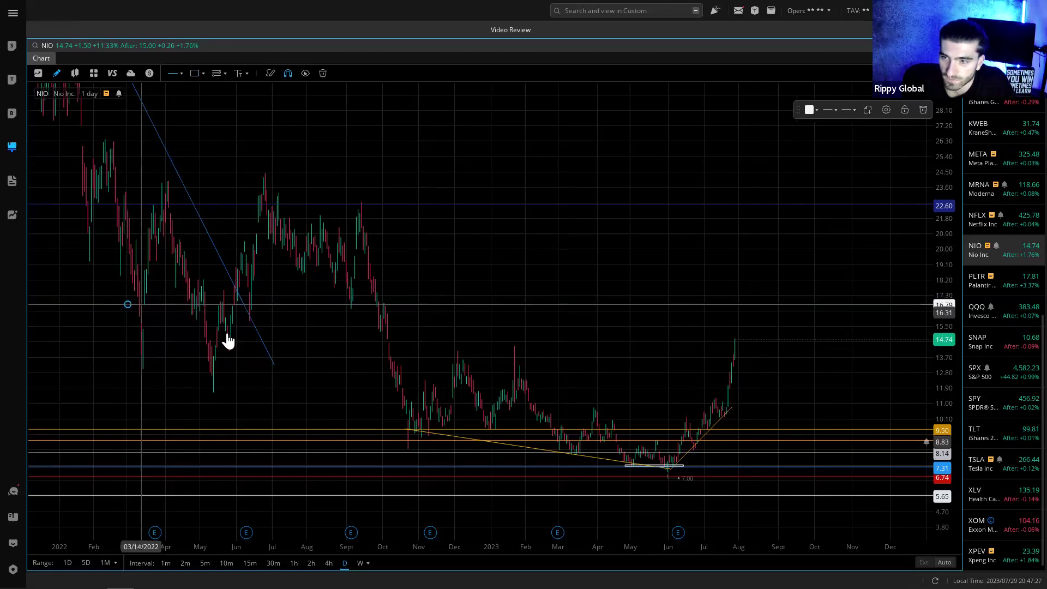
- Highlight NIO's early-October 2022 retest of the 16.79 line with a small rectangle, and delete the rectangle
left_click(409, 328)
scroll(326, 329, "up", 2)
left_click_drag(304, 344, 331, 350)
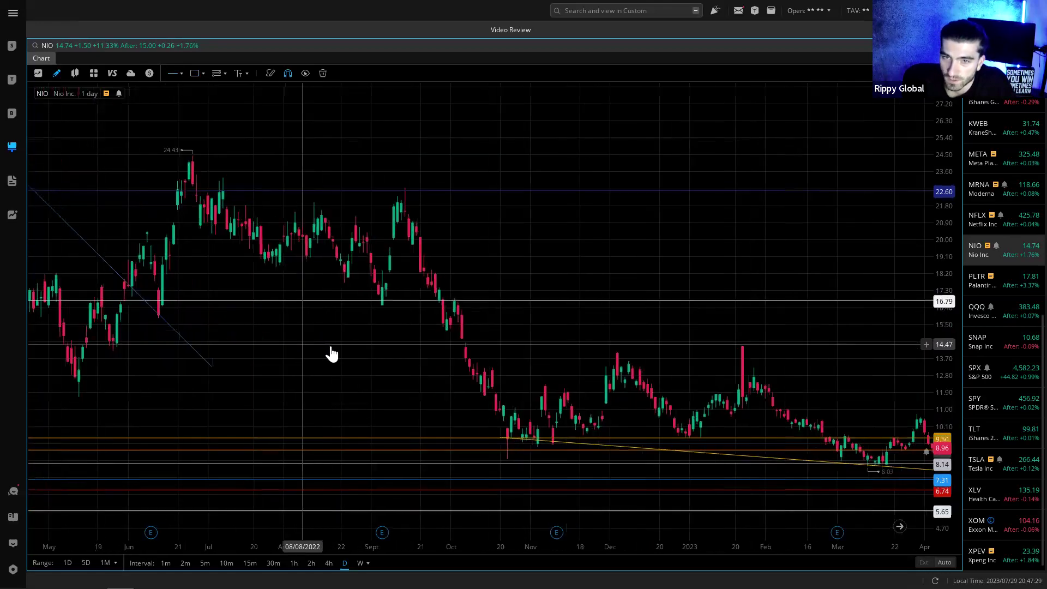
left_click_drag(126, 310, 234, 313)
left_click_drag(456, 316, 261, 337)
scroll(347, 338, "up", 4)
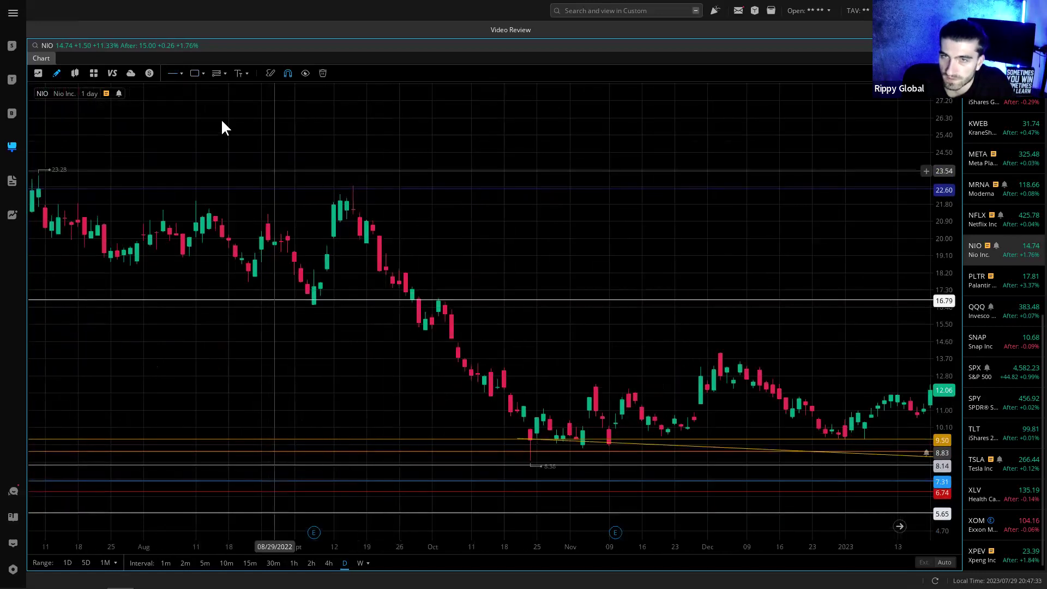
left_click(194, 74)
left_click_drag(295, 283, 327, 307)
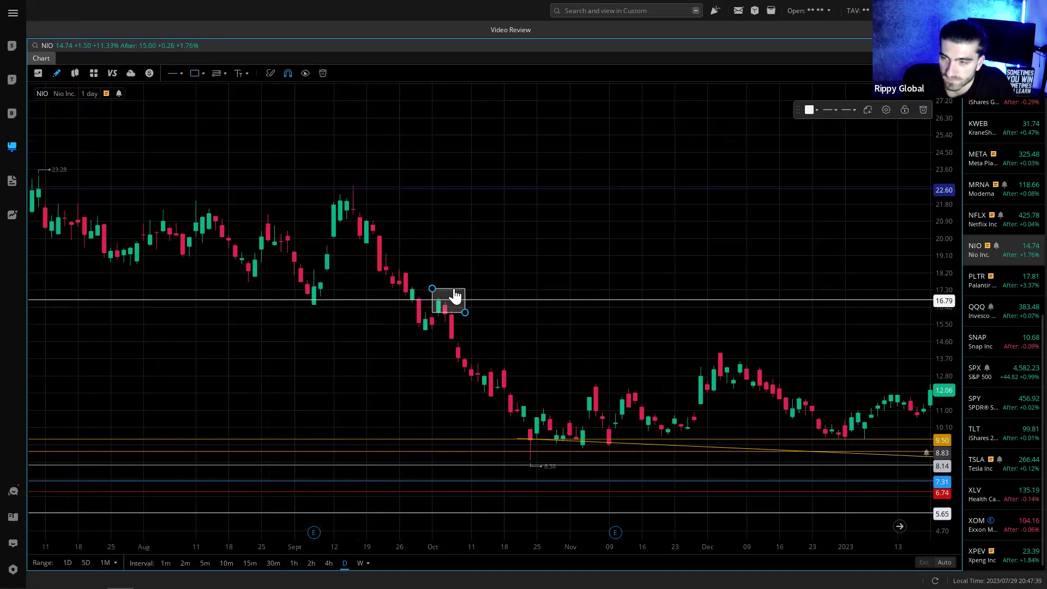
left_click(920, 110)
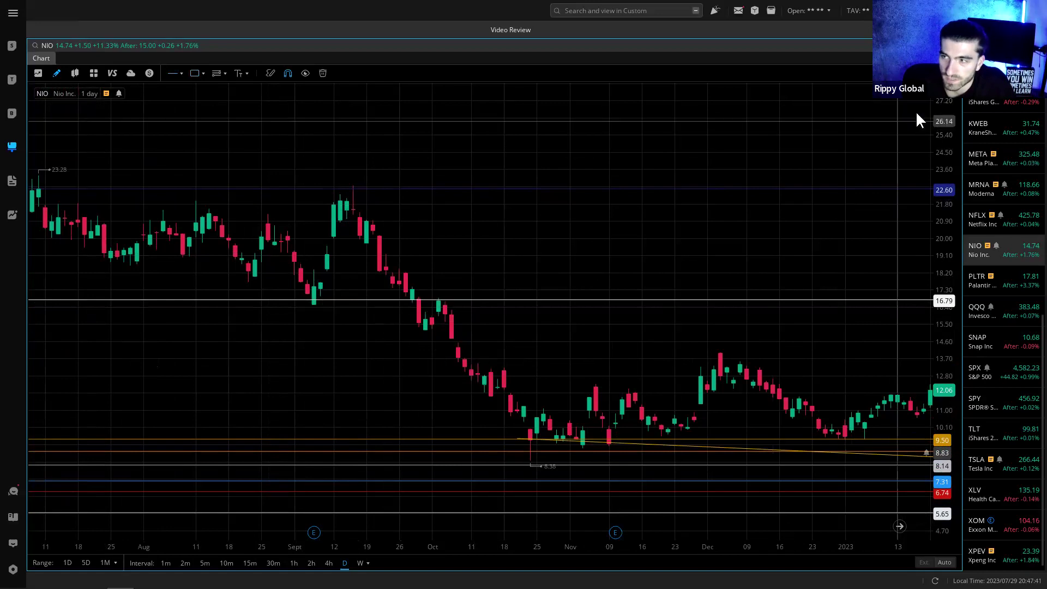
- Switch NIO's chart to the 4-hour interval and place a horizontal line at 13.21 across the previous highs
scroll(593, 259, "right", 6)
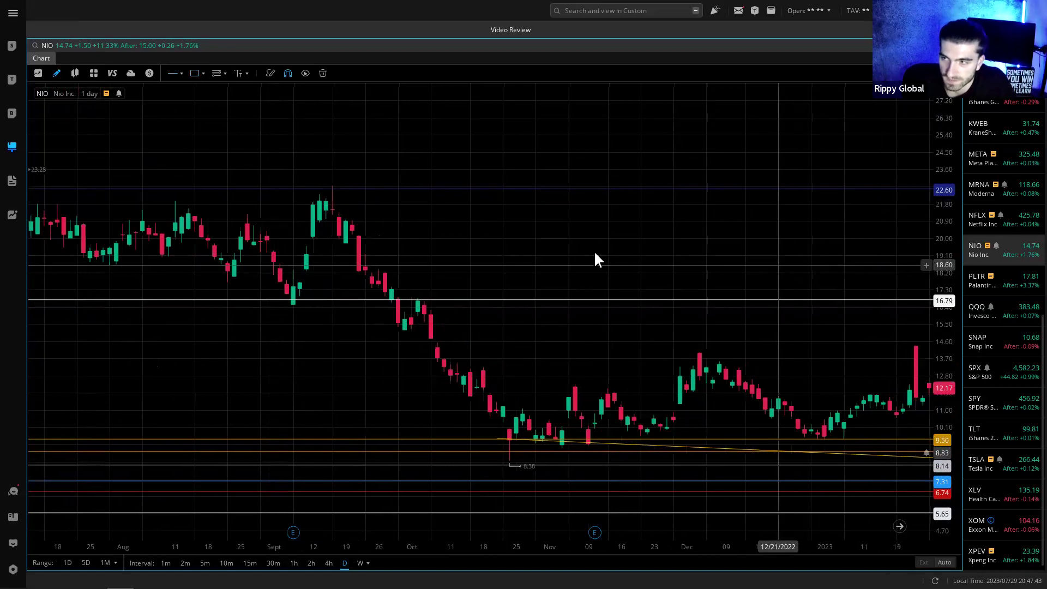
scroll(534, 265, "right", 12)
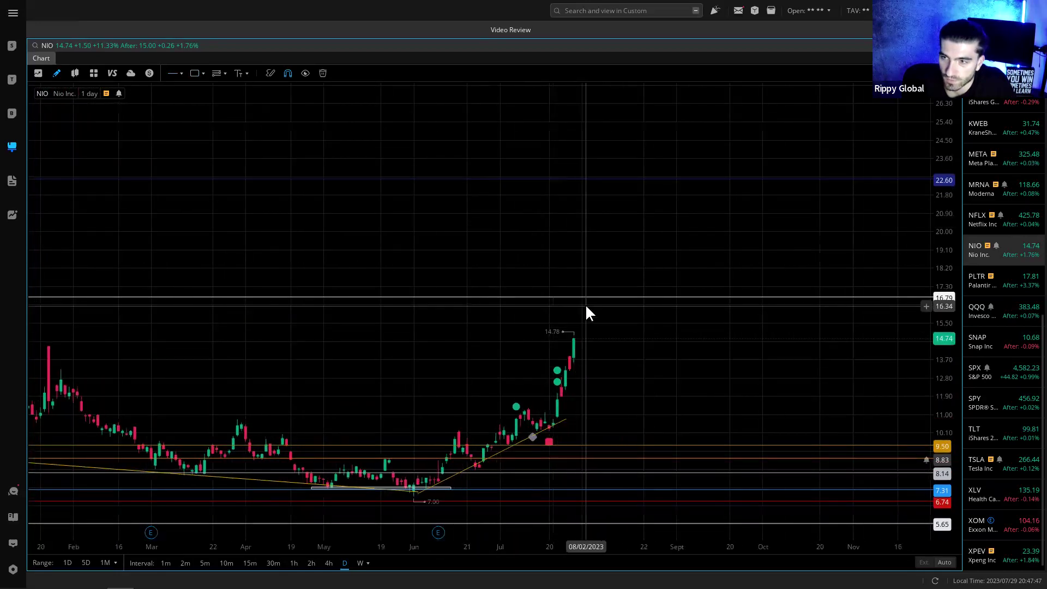
left_click(330, 562)
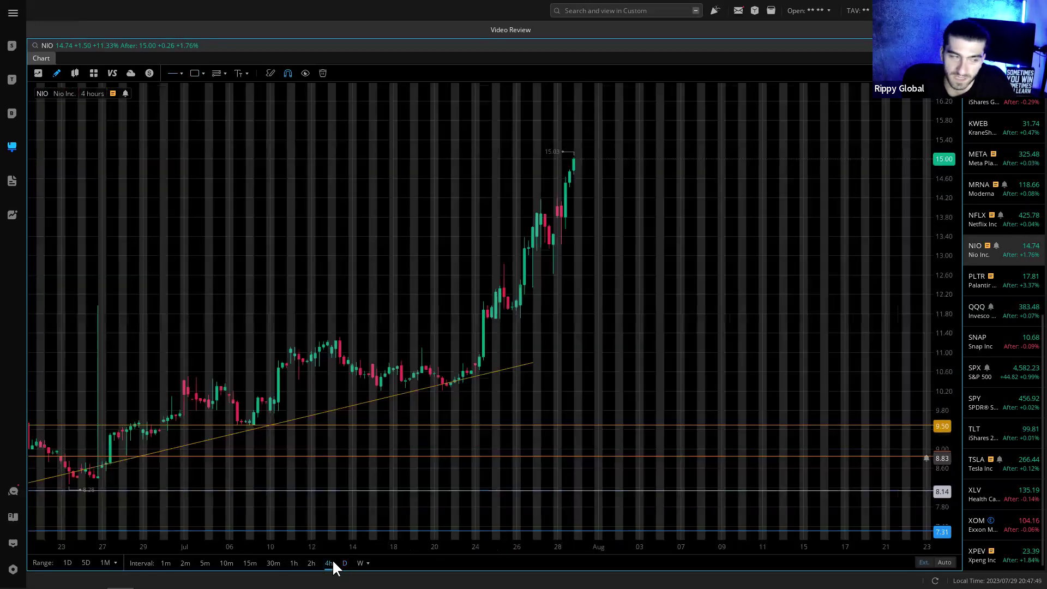
scroll(456, 403, "down", 9)
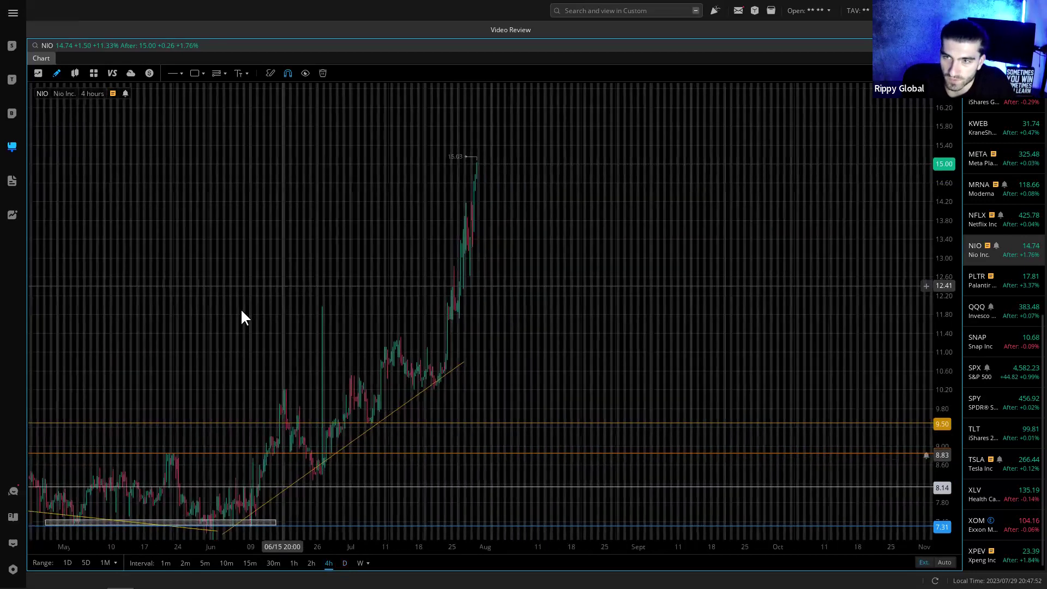
left_click_drag(247, 309, 650, 290)
left_click_drag(205, 276, 590, 288)
scroll(422, 329, "down", 3)
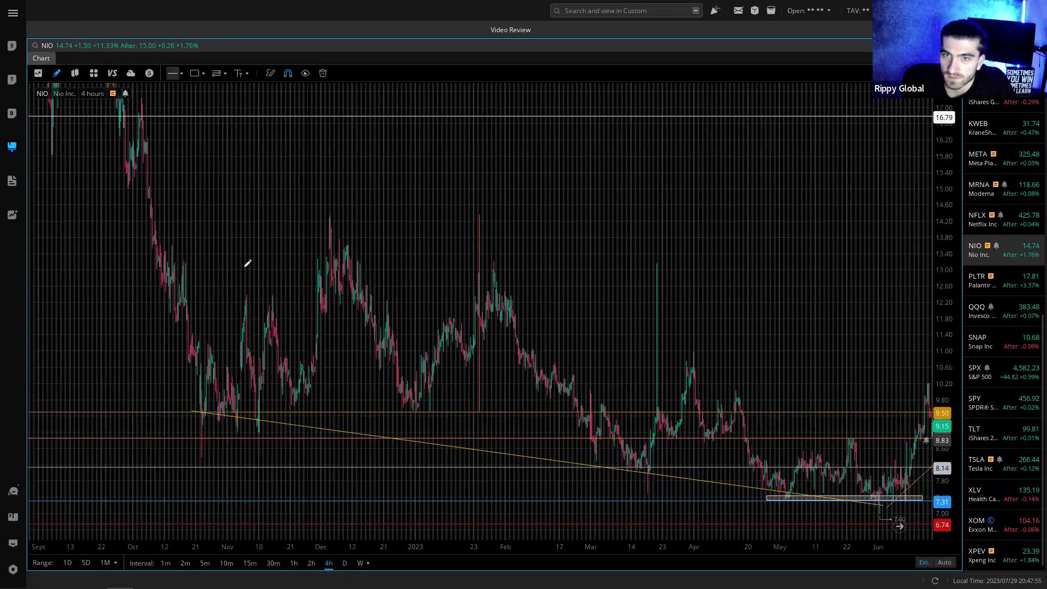
left_click(251, 261)
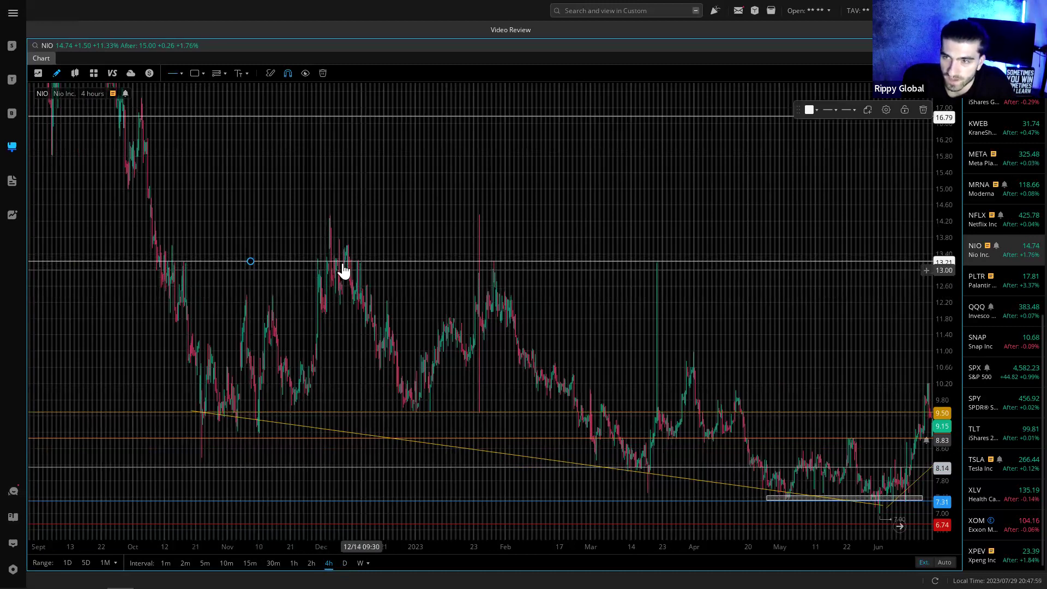
- Highlight the price reactions along NIO's 13.21 line with a rectangle, and delete the rectangle
left_click(195, 73)
mouse_move(324, 227)
left_mouse_down()
mouse_move(365, 256)
mouse_move(196, 259)
left_mouse_up()
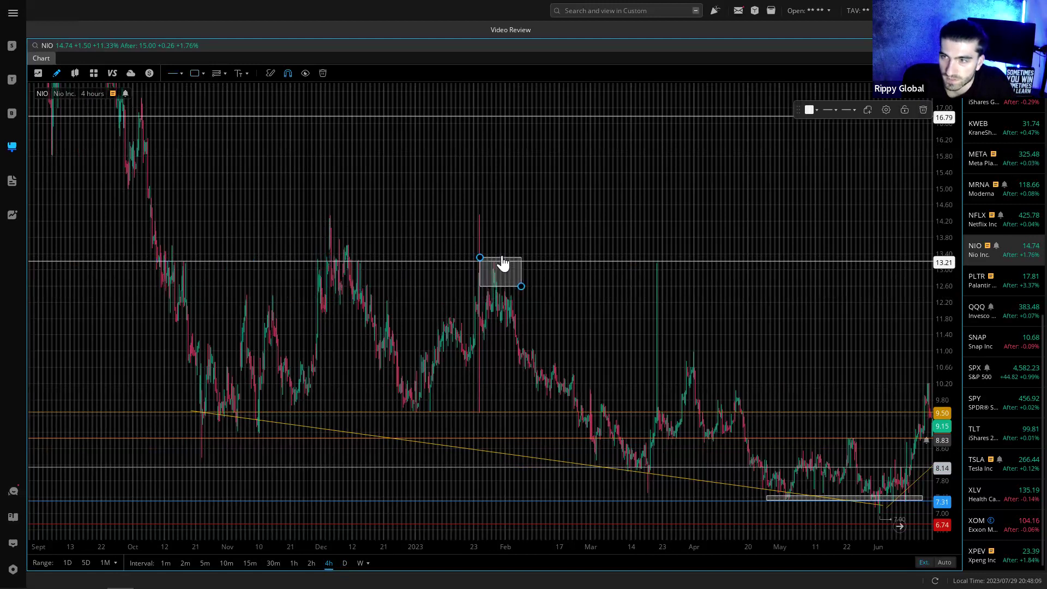
left_click(923, 109)
- Recolour NIO's 13.21 horizontal line blue and its 16.79 line orange
left_click_drag(850, 195, 340, 207)
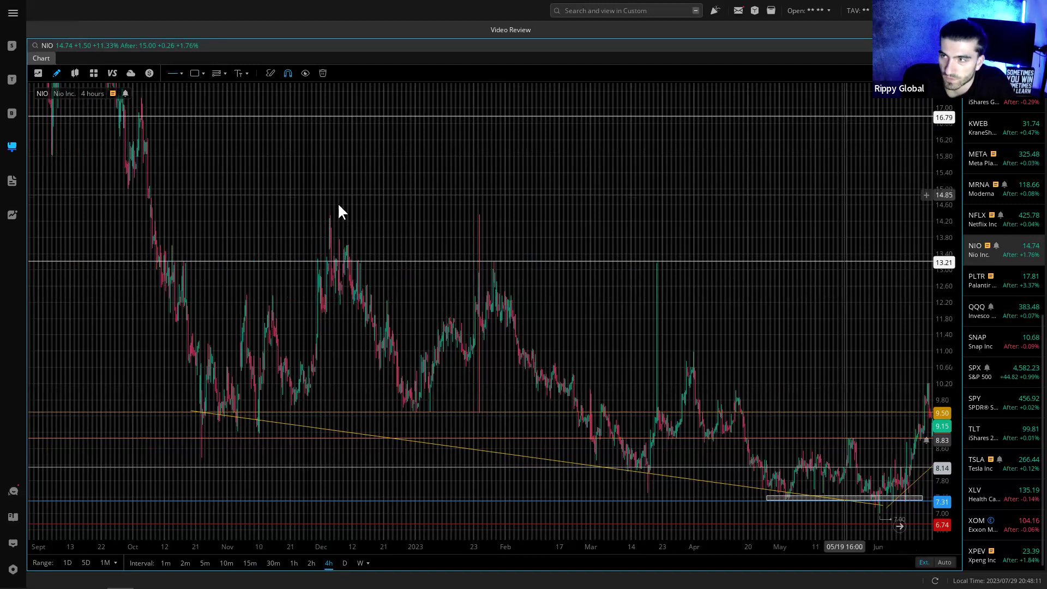
scroll(379, 219, "up", 1)
left_click(614, 249)
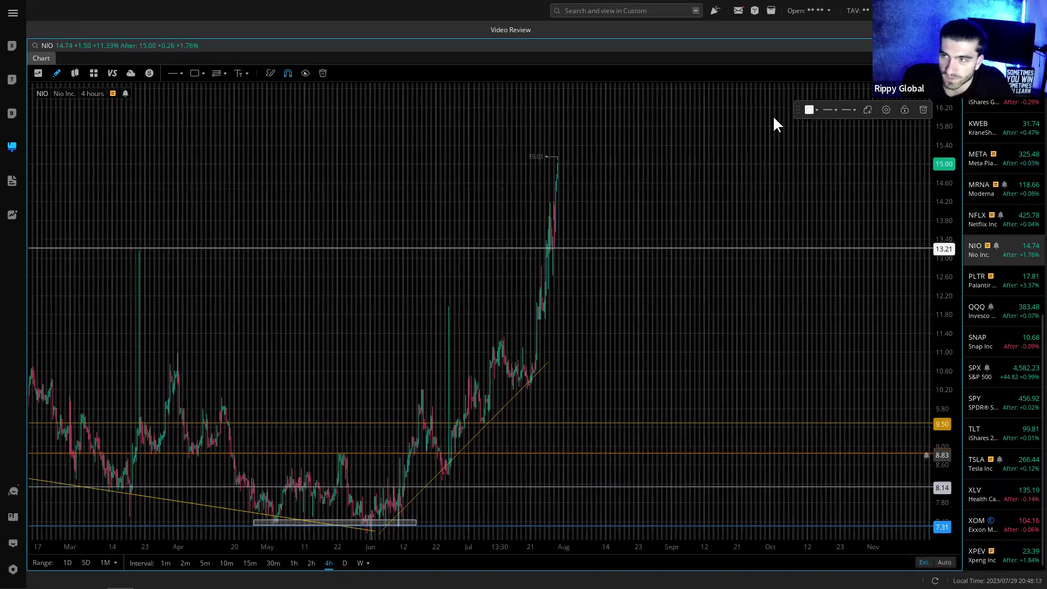
left_click(811, 111)
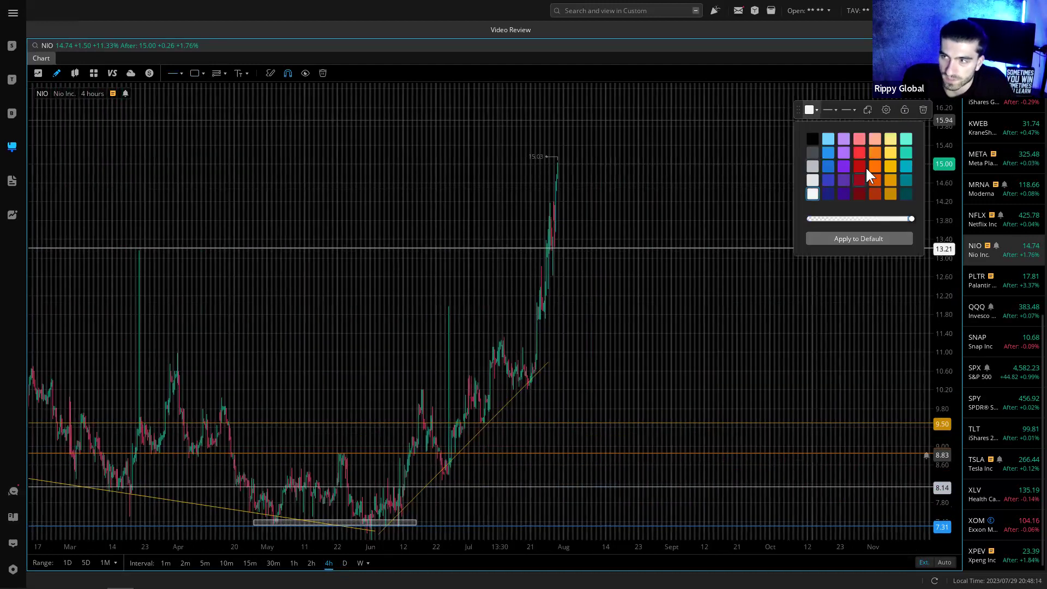
left_click(828, 166)
left_click(691, 164)
left_click_drag(691, 164, 680, 277)
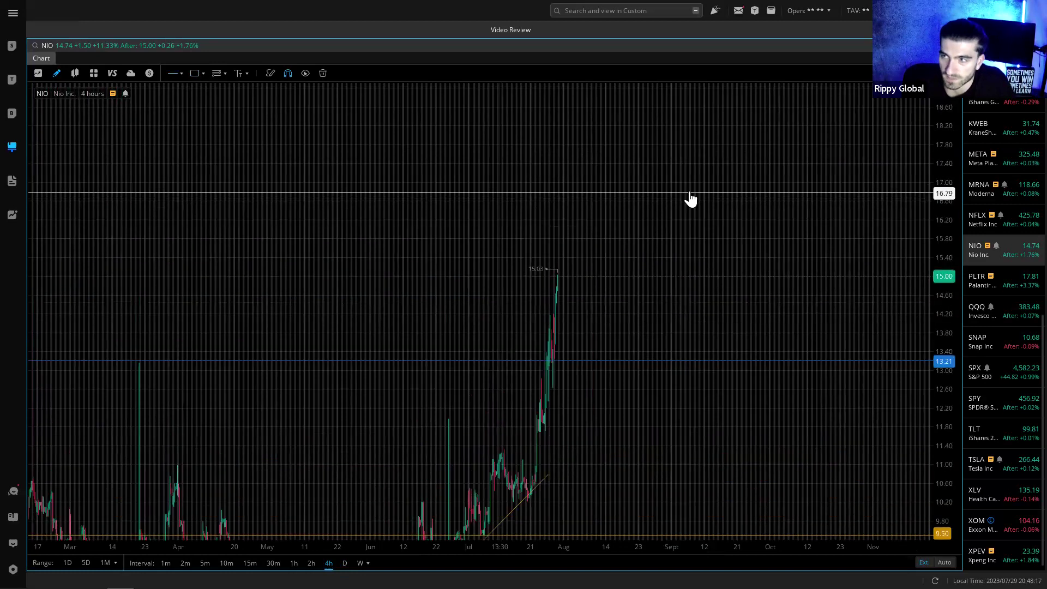
left_click(811, 111)
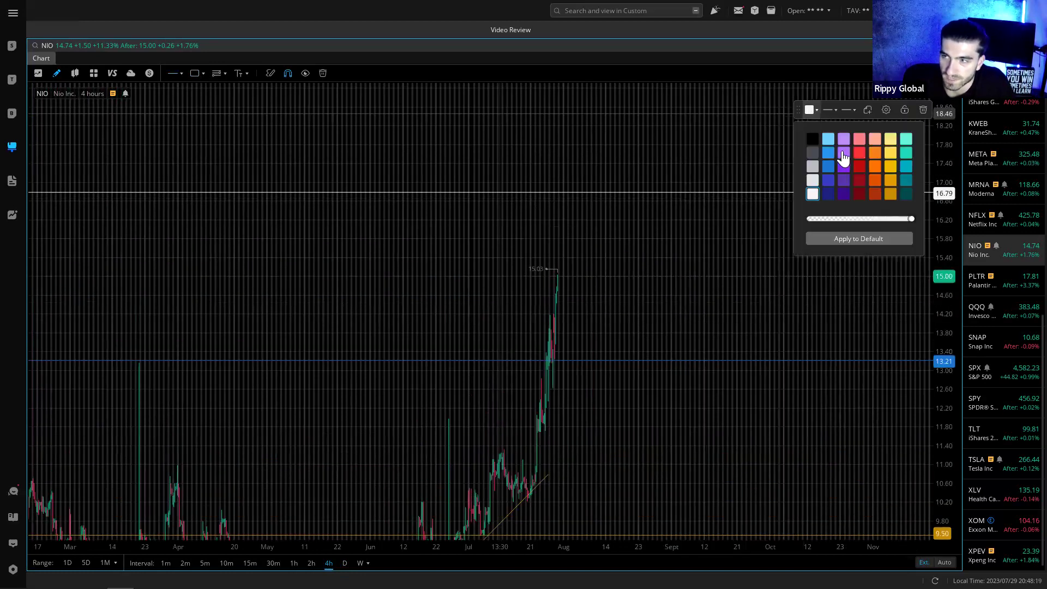
left_click(753, 266)
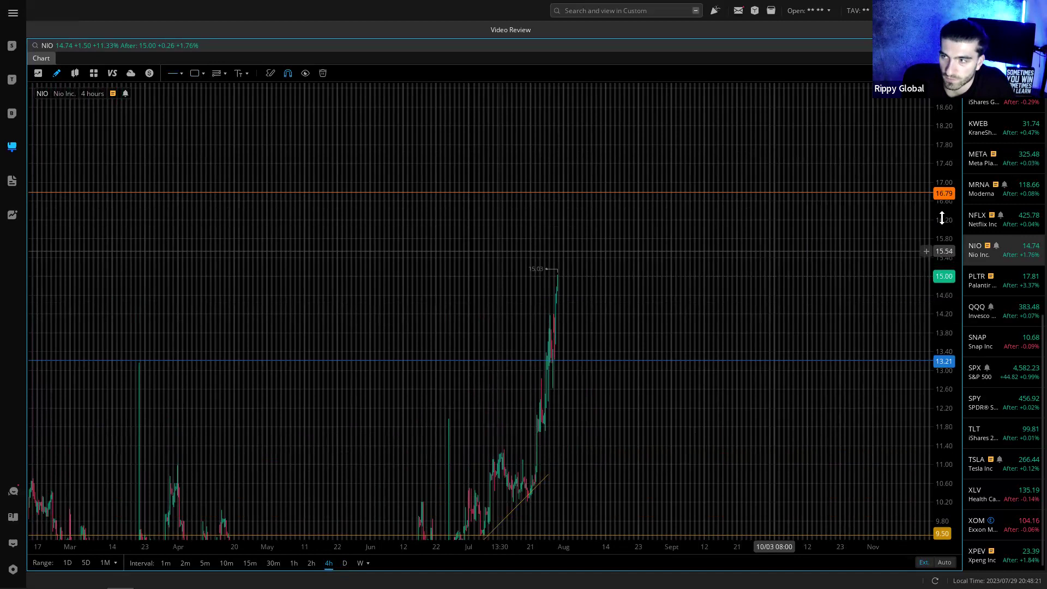
left_click_drag(946, 297, 957, 452)
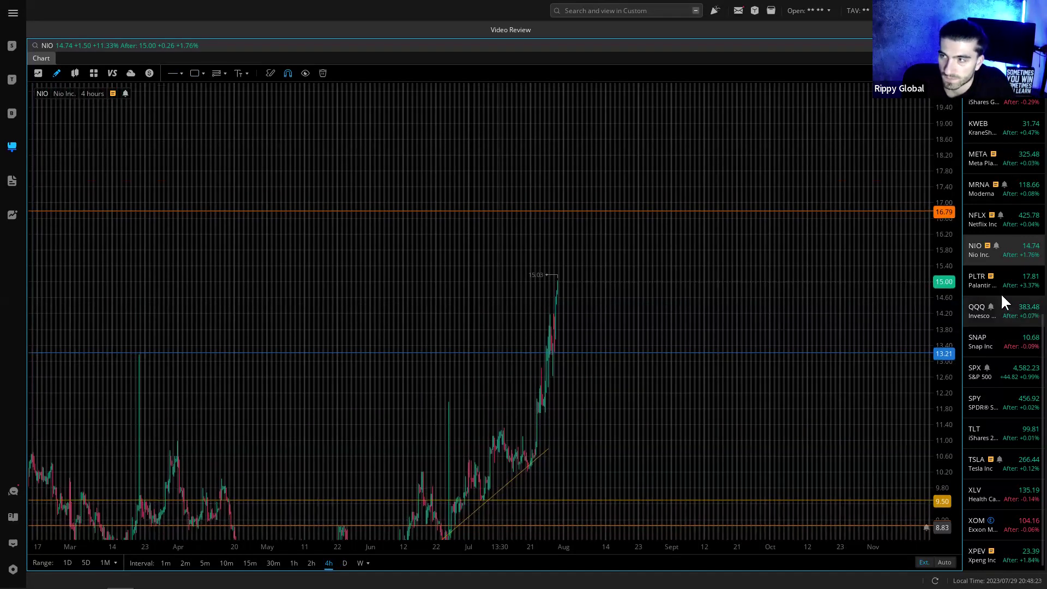
- Open PLTR from the watchlist and draw a rising trend line under its lows, from late June to about 16.97 on August 7
left_click(1000, 293)
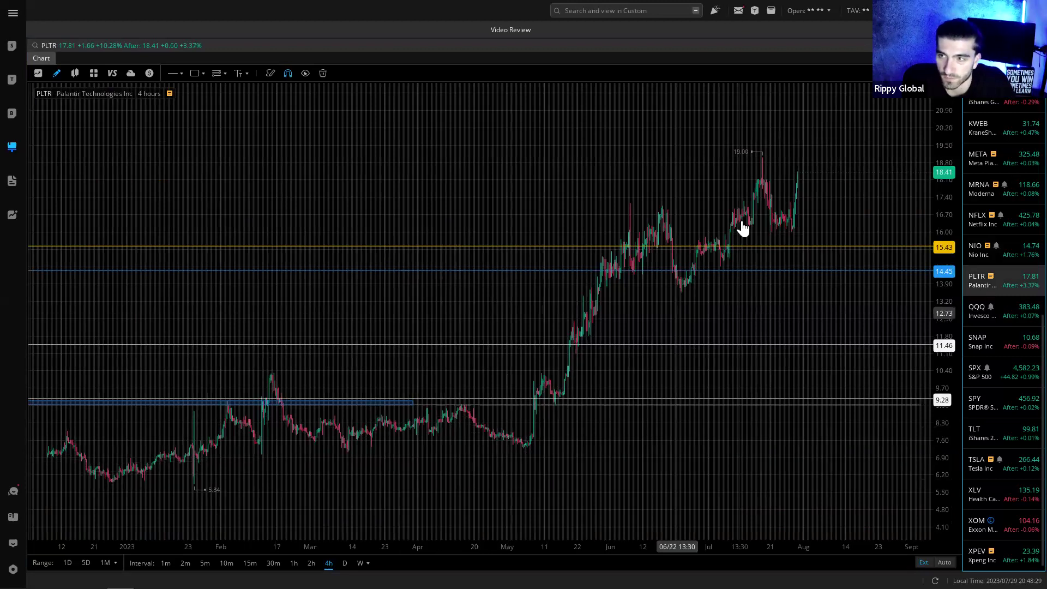
left_click_drag(545, 240, 497, 273)
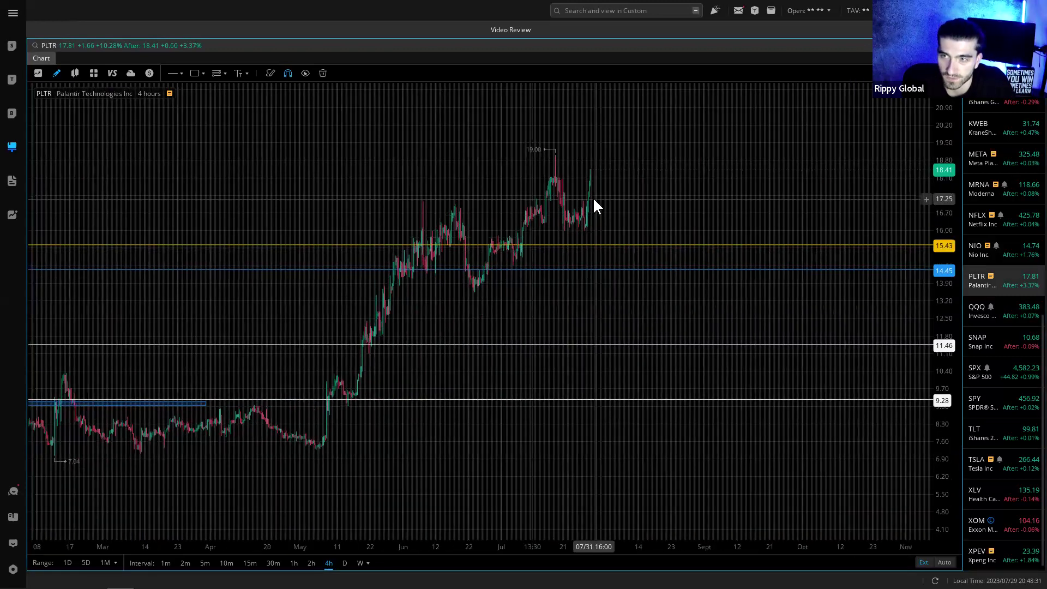
left_click(180, 74)
left_click(182, 94)
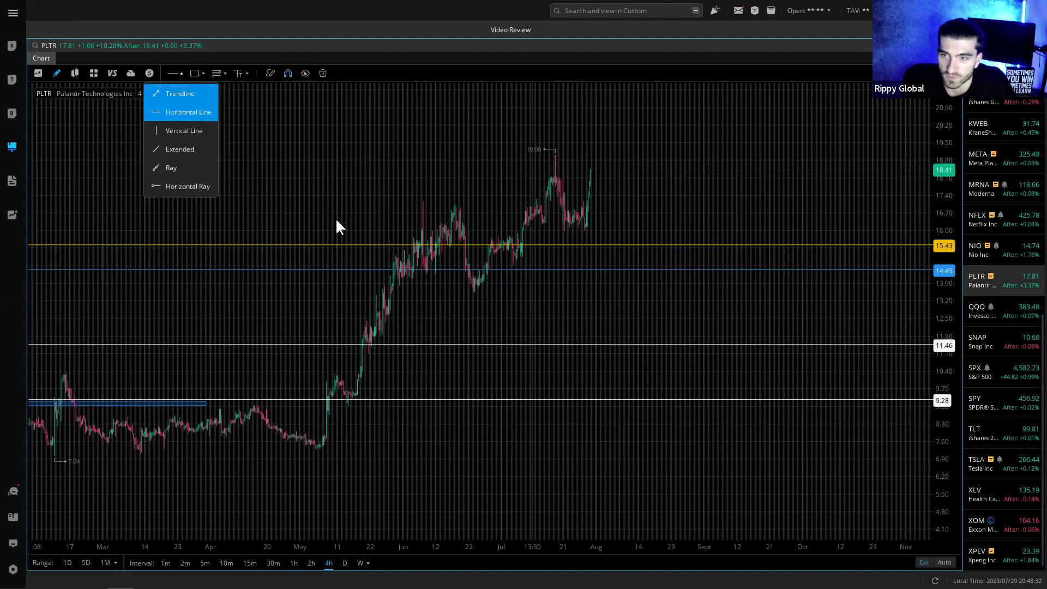
left_click(467, 294)
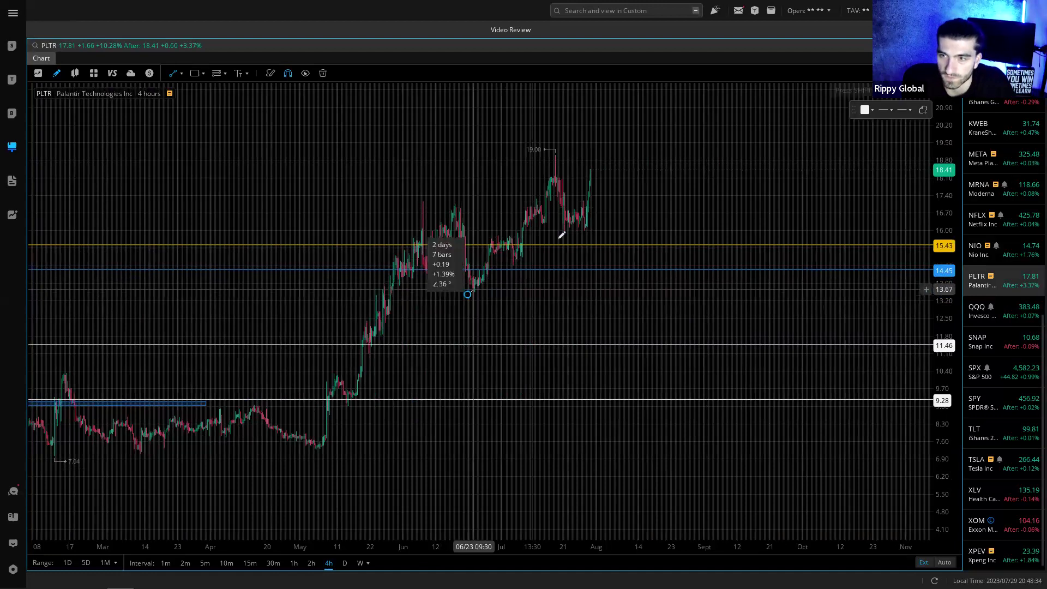
left_click(618, 206)
- Draw a second rising trend line over PLTR's highs, from about 15.93 on June 5 to early August, completing an ascending channel
left_click(172, 75)
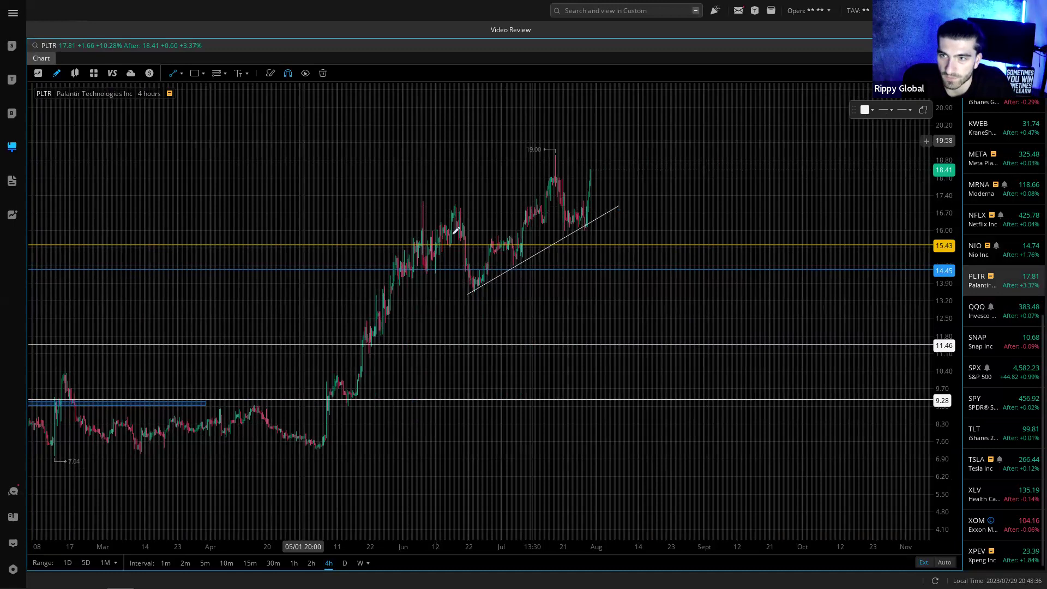
left_click(412, 233)
left_click(617, 132)
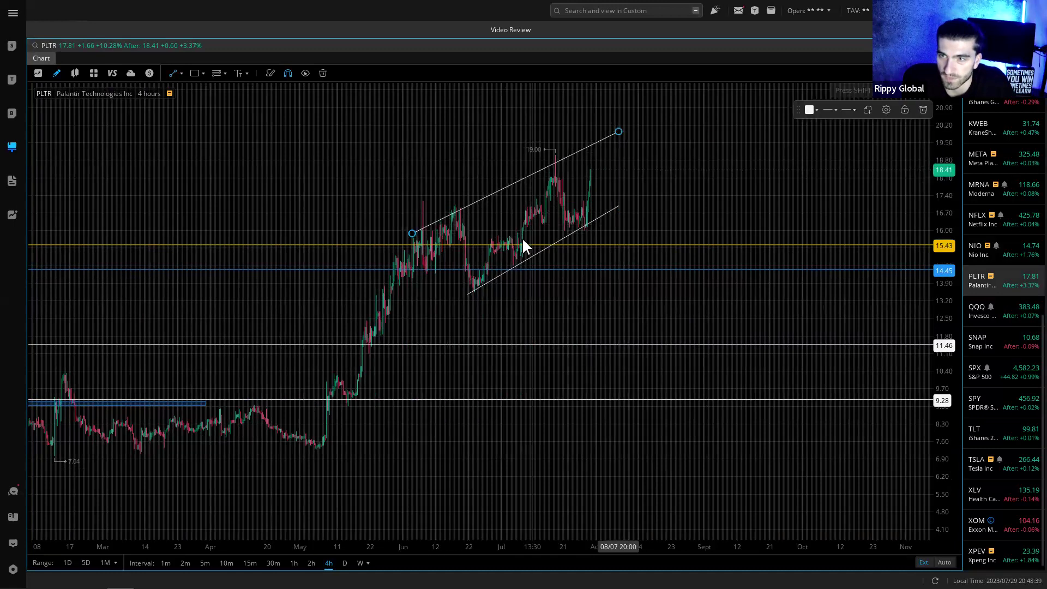
- Switch PLTR's chart to the daily interval and add an orange horizontal line at 21.11 along the 2021 lows
left_click(345, 562)
scroll(492, 345, "up", 2)
left_click_drag(940, 392, 954, 128)
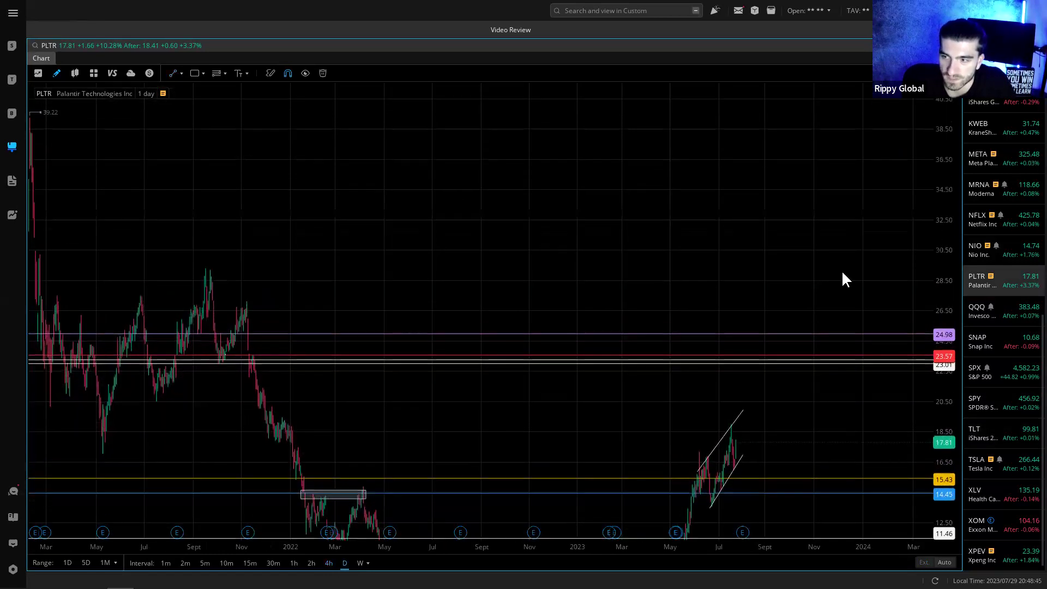
left_click_drag(806, 403, 808, 367)
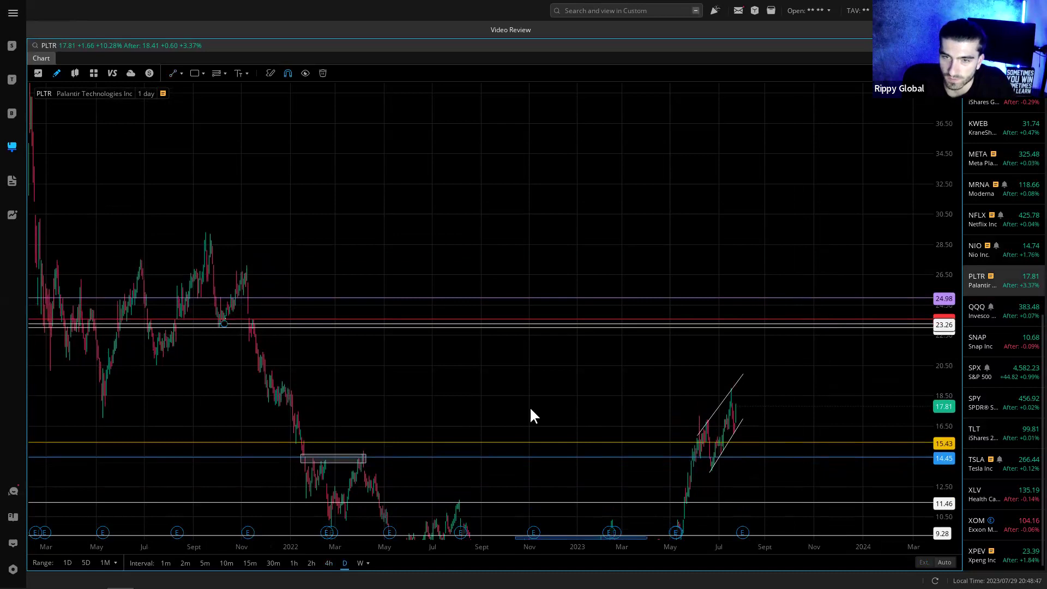
scroll(696, 404, "down", 3)
left_click_drag(697, 399, 637, 386)
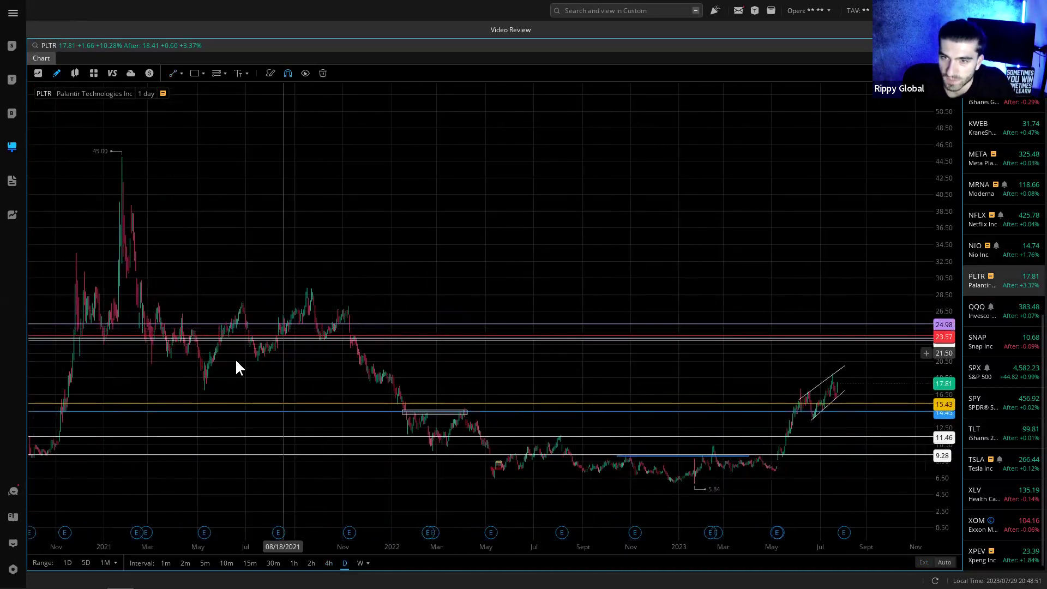
left_click(181, 73)
left_click(182, 109)
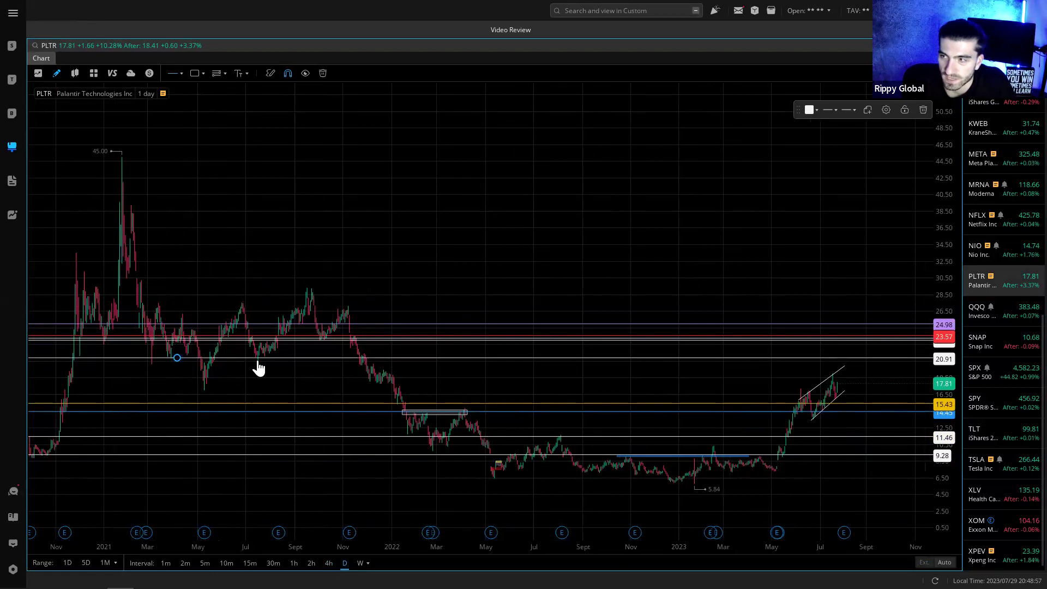
left_click_drag(259, 368, 259, 367)
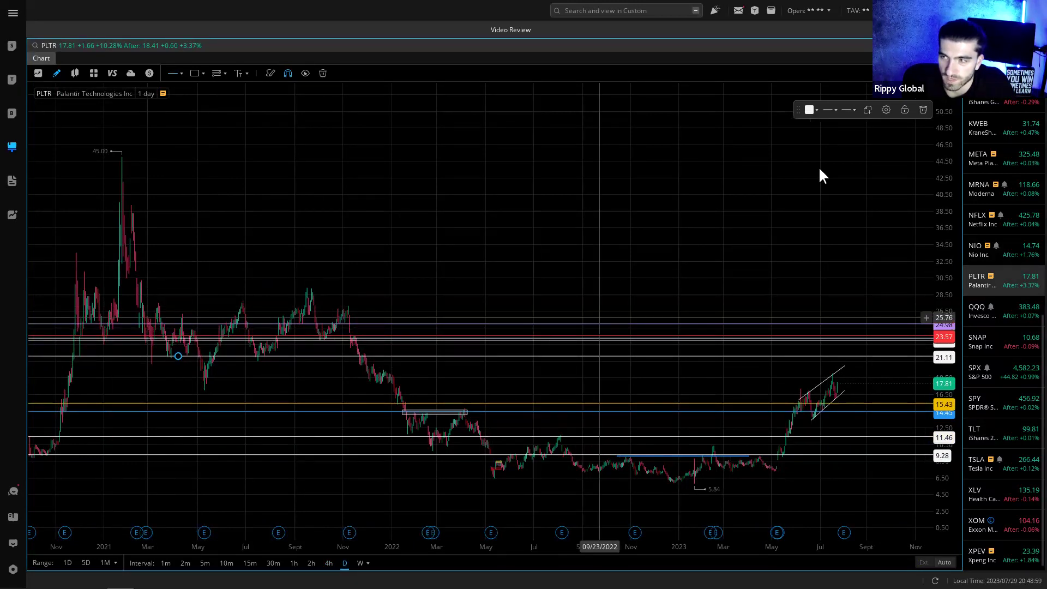
left_click(809, 110)
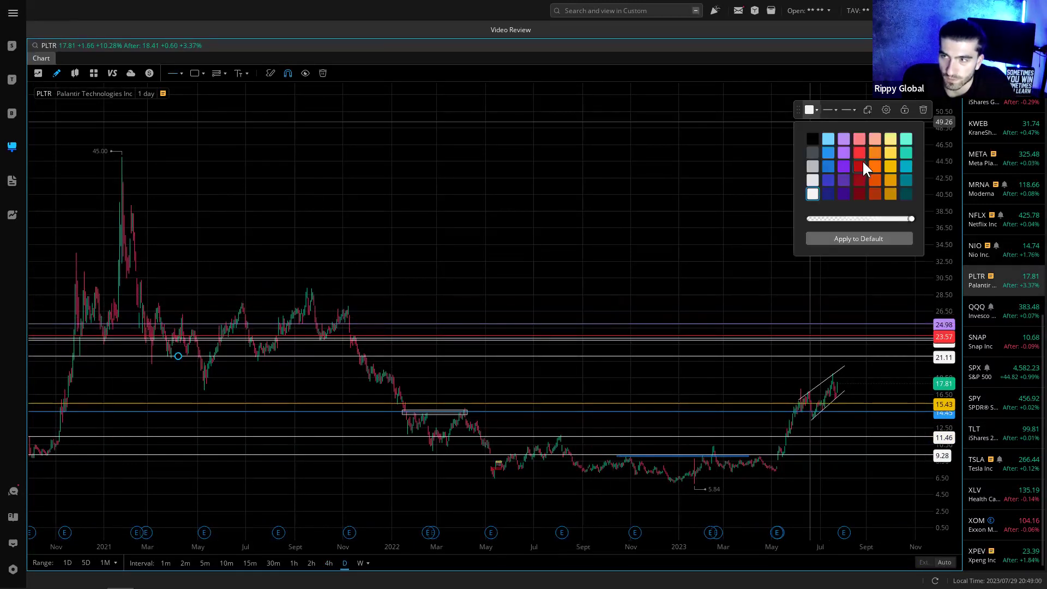
- Switch PLTR's chart to the 4-hour interval, and then to the 2-hour interval
left_click(706, 284)
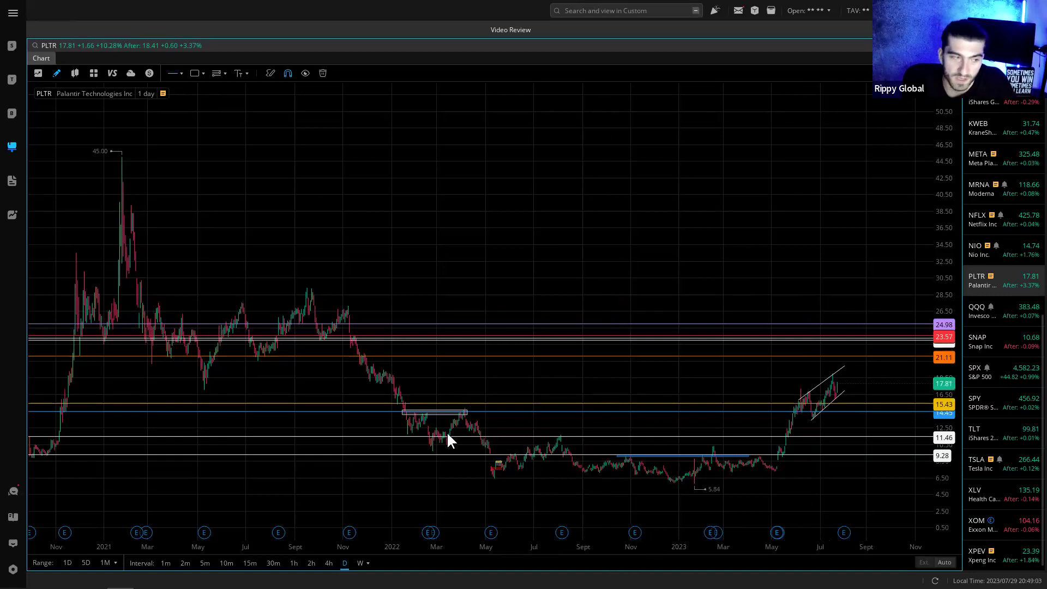
left_click(328, 562)
left_click_drag(753, 301, 487, 336)
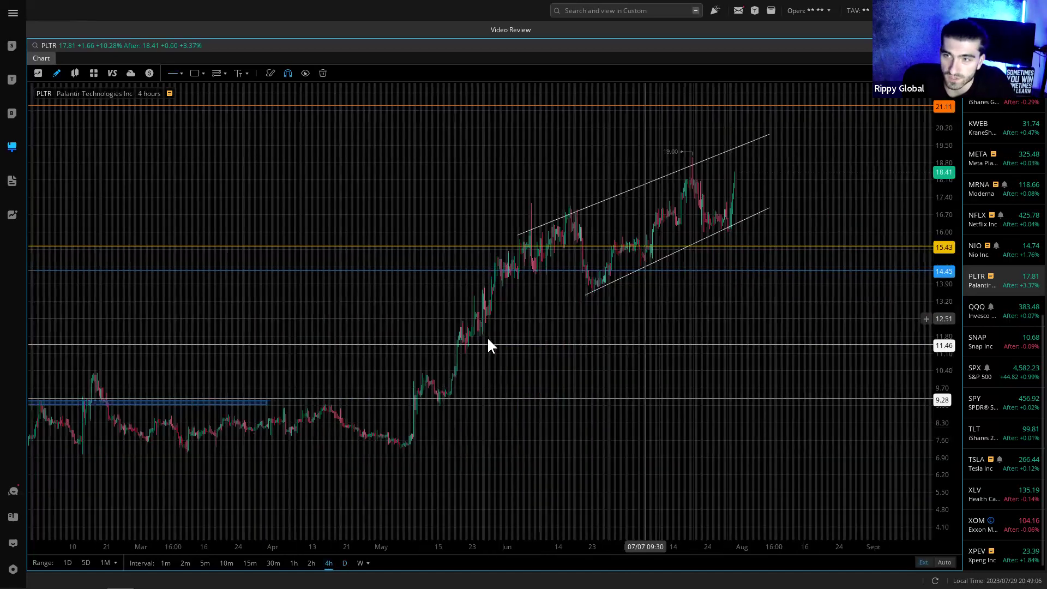
scroll(644, 313, "up", 4)
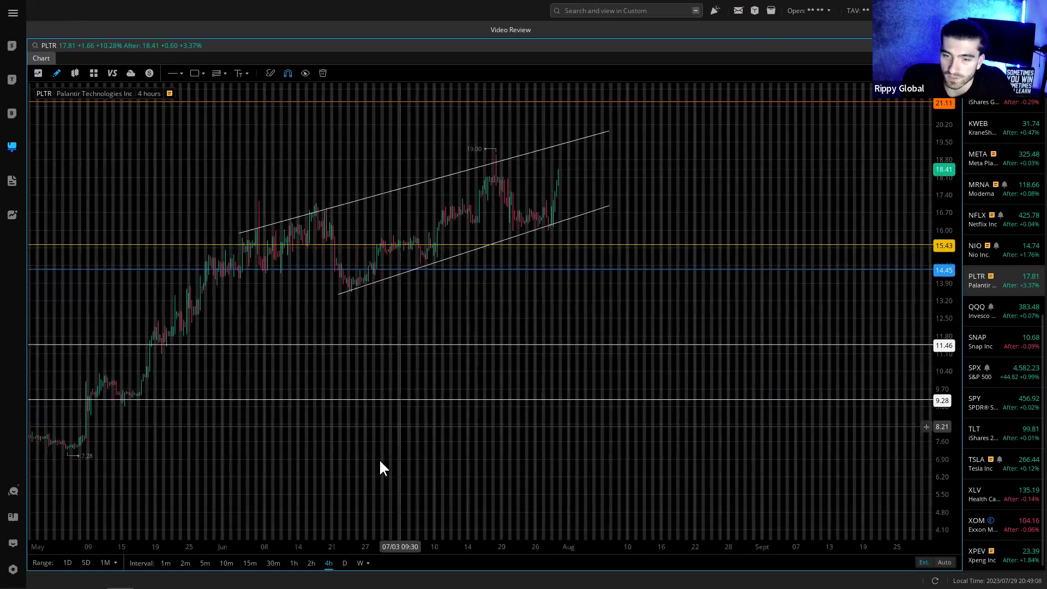
left_click(312, 561)
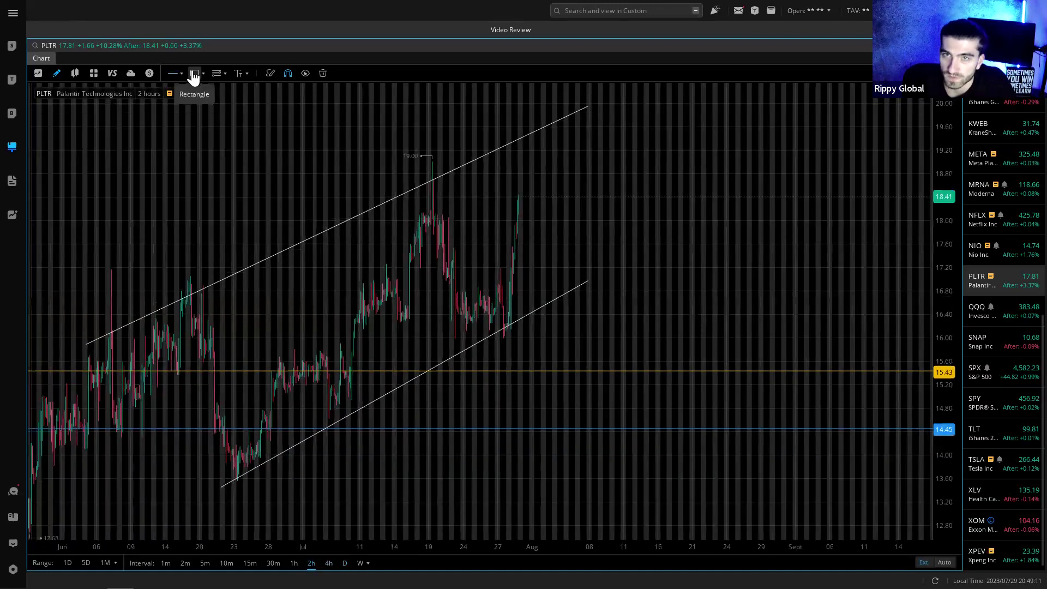
- Draw a rectangle over PLTR's mid-July highs at about 18.1 and a long one at about 17.00 from mid-June to early August
left_click(194, 75)
left_click_drag(418, 209, 489, 220)
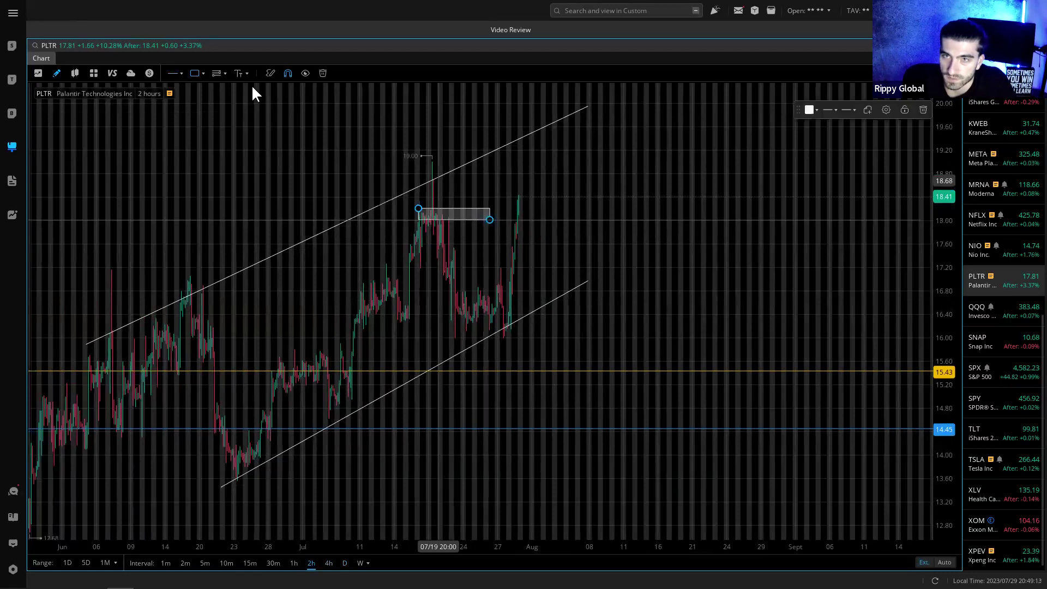
left_click(195, 74)
left_click_drag(171, 276, 587, 283)
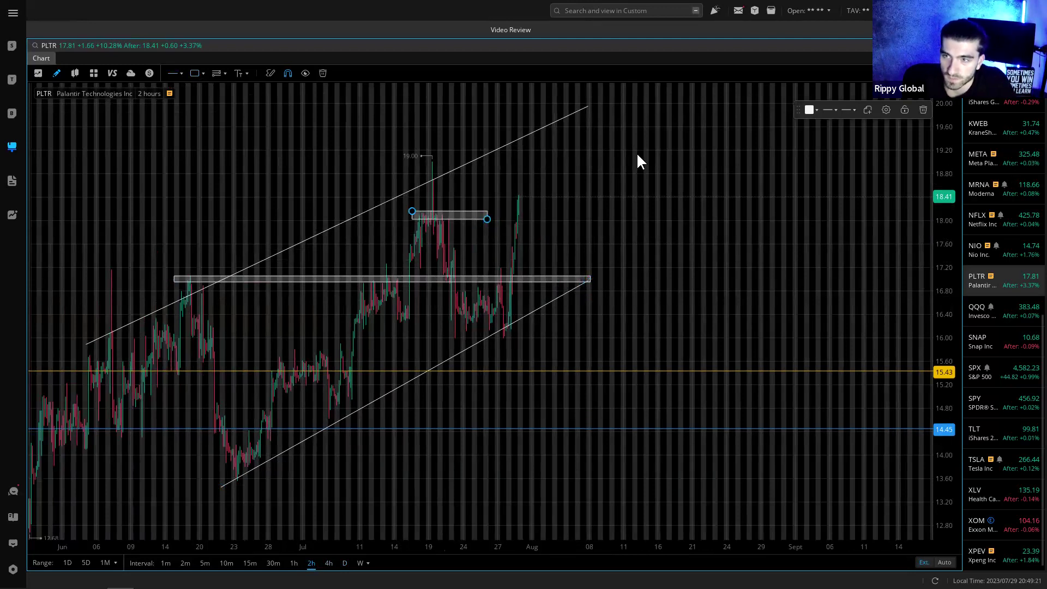
- Replace the short rectangle over the mid-July highs with a blue horizontal line at 18.09
left_click(921, 113)
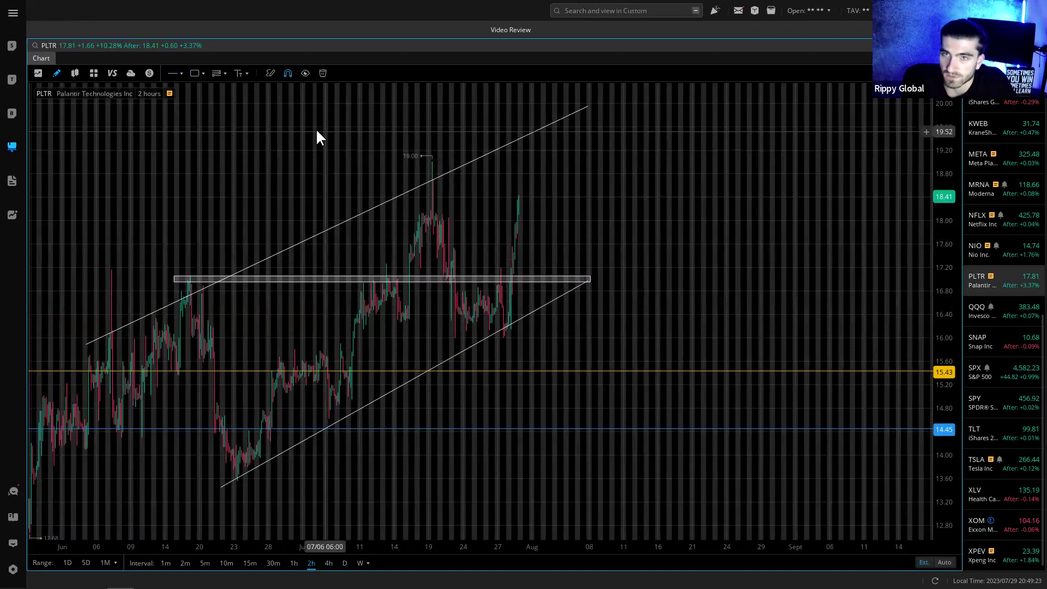
left_click(488, 217)
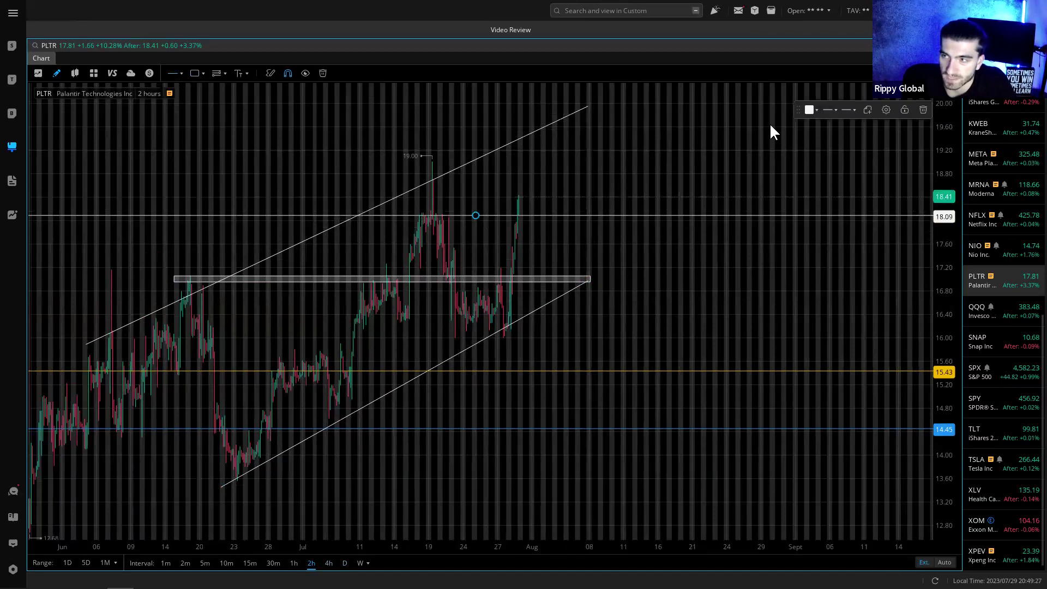
left_click(809, 111)
left_click(827, 167)
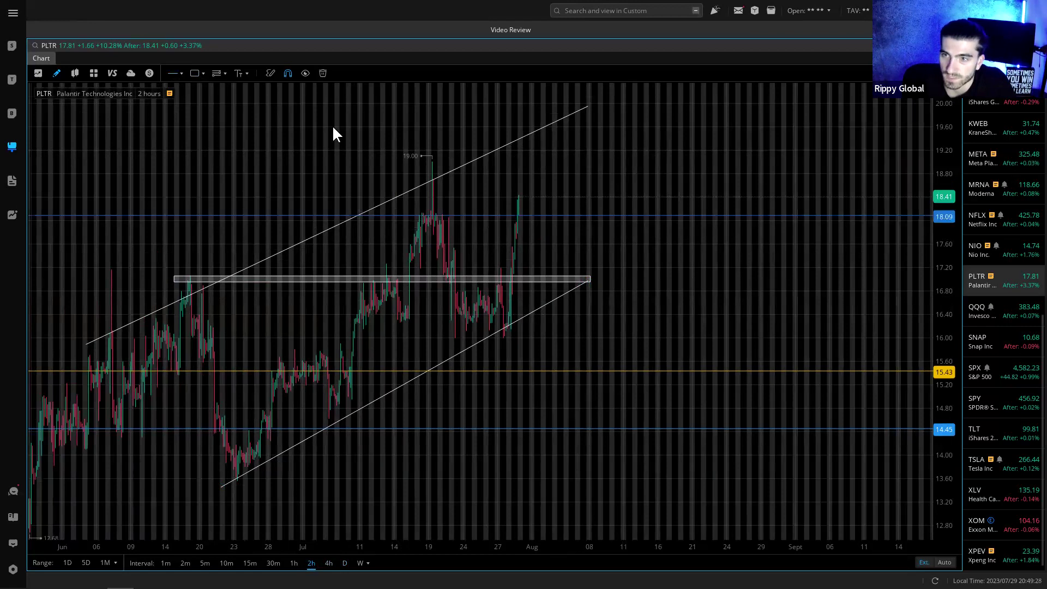
- Add a red horizontal line at 17.00 on PLTR and delete the long rectangle around it
left_click(174, 73)
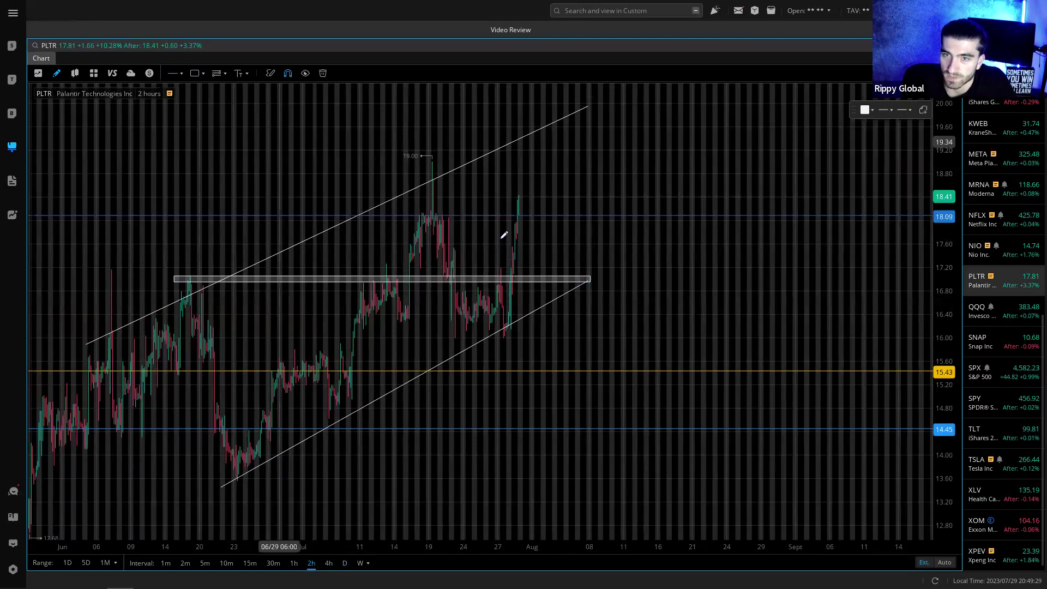
left_click(621, 280)
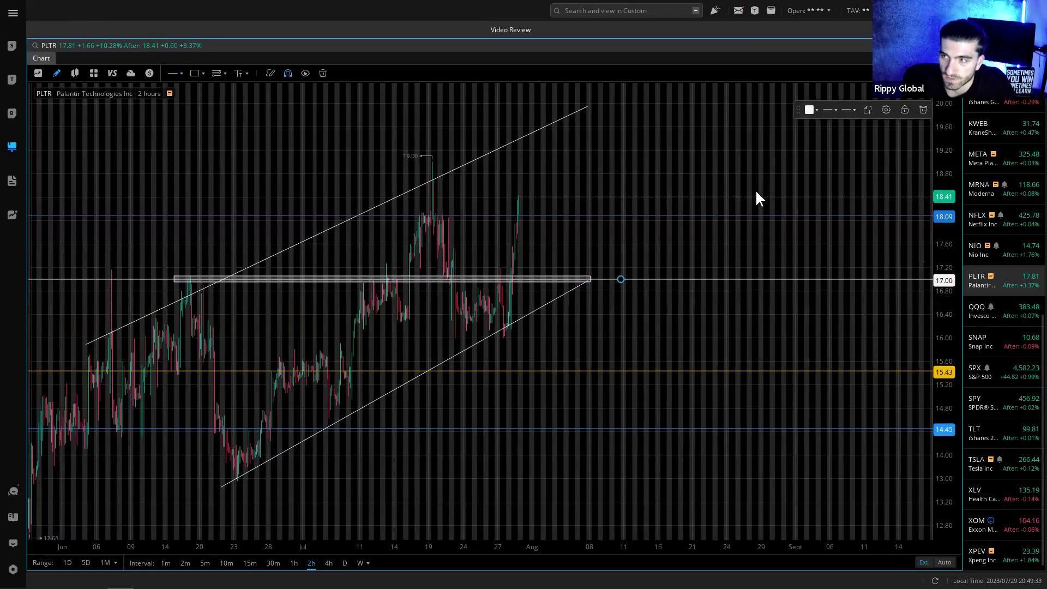
left_click(809, 110)
left_click(714, 246)
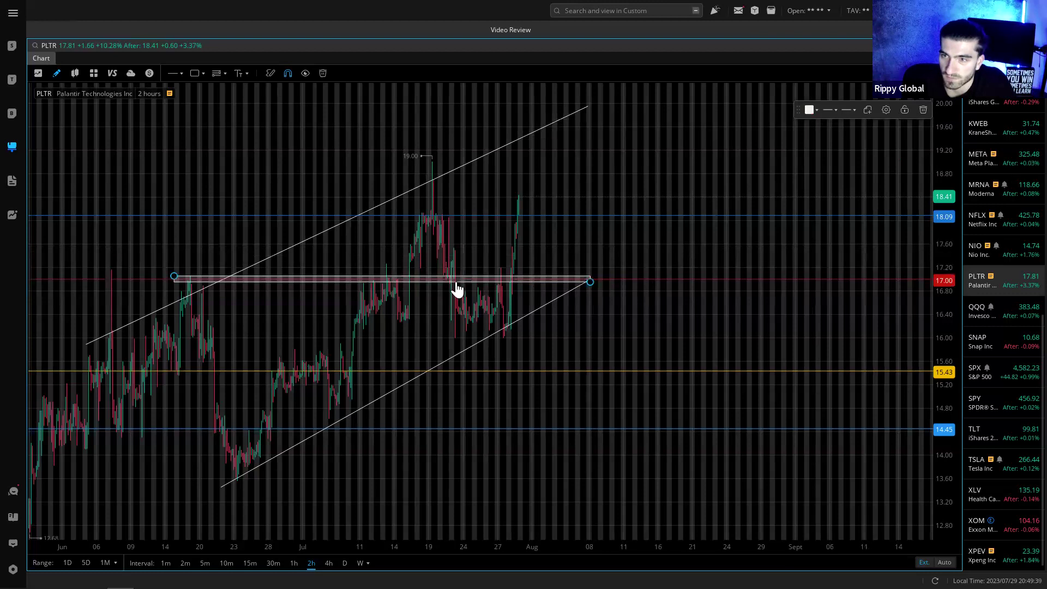
left_click(923, 109)
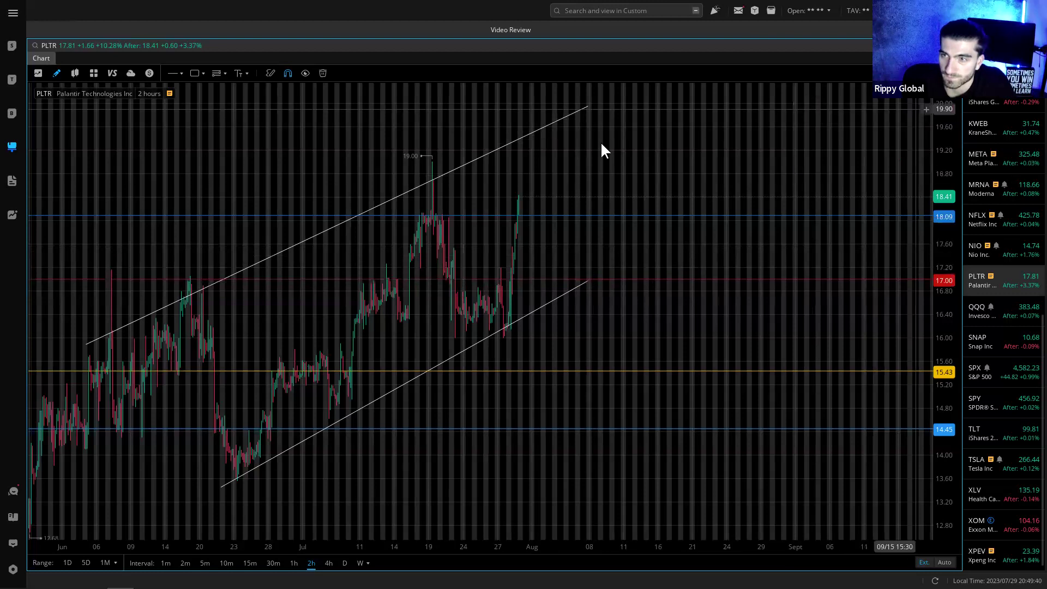
- Extend the end of PLTR's lower channel line to about 17.2 around August 10
left_click(586, 288)
left_click_drag(588, 281, 611, 267)
left_click(594, 260)
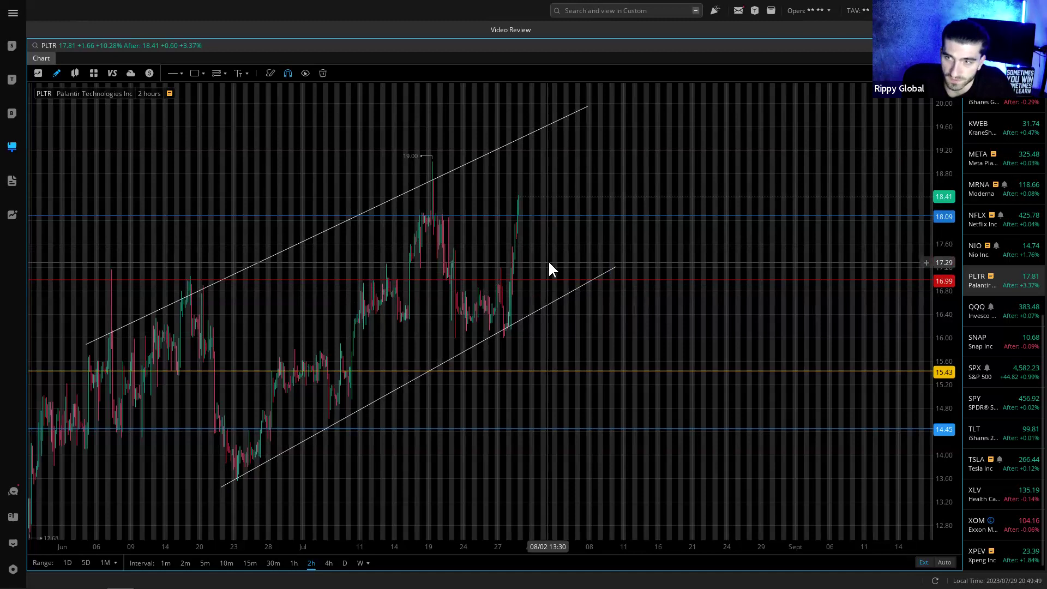
scroll(548, 260, "down", 2)
left_click_drag(948, 188, 938, 365)
left_click_drag(608, 162, 546, 207)
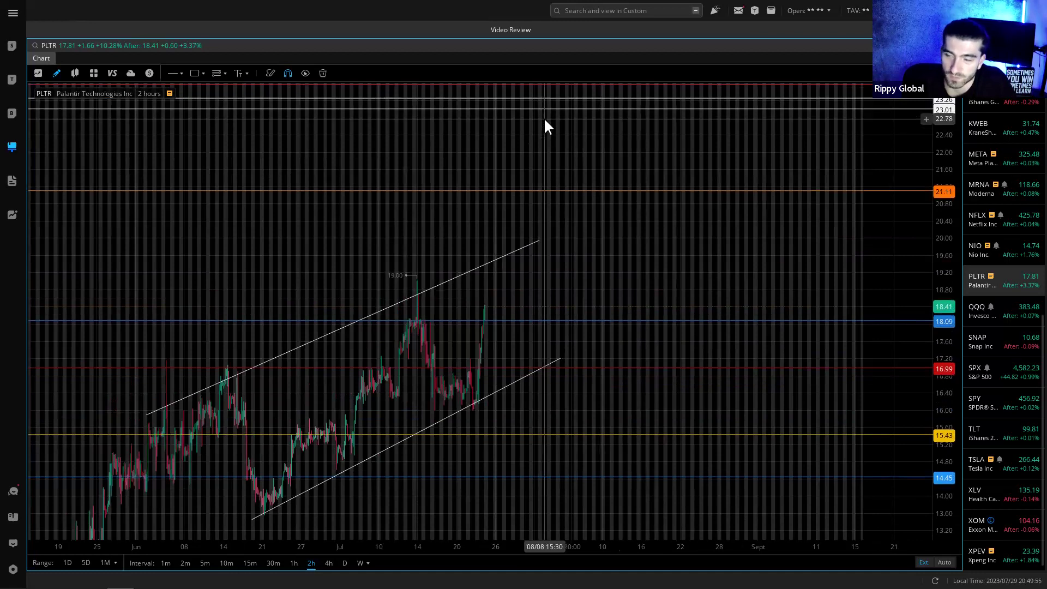
- Open QQQ from the watchlist and switch its chart to the daily interval
left_click(1015, 305)
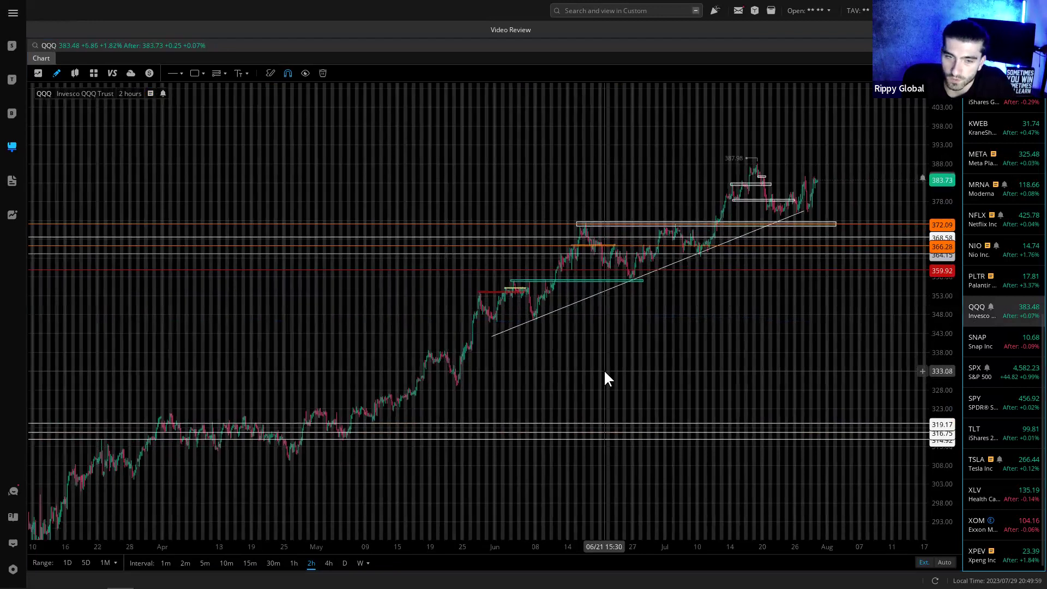
left_click(329, 564)
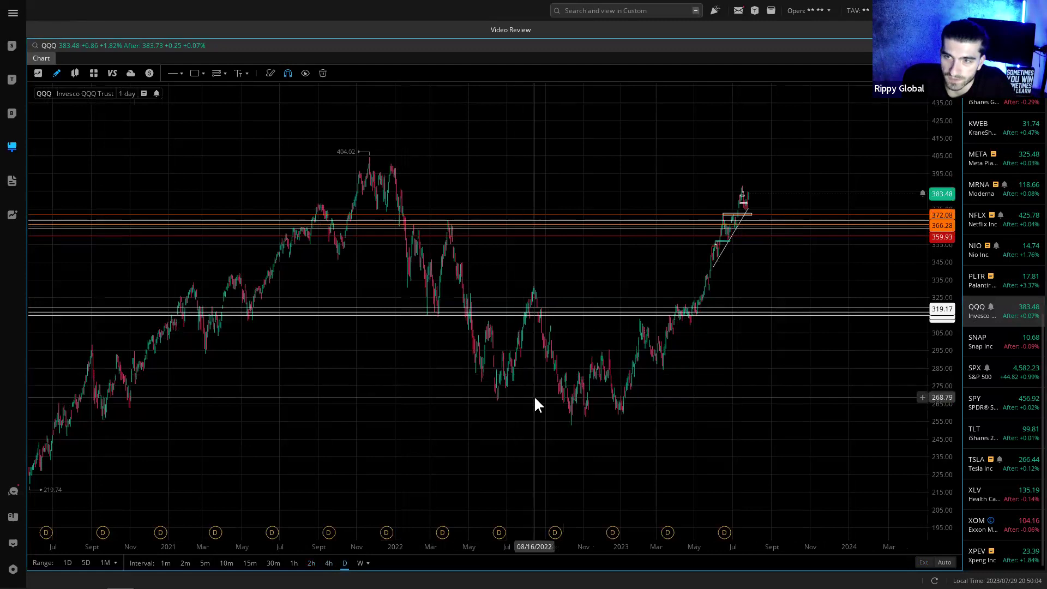
scroll(534, 398, "down", 3)
left_click_drag(944, 433, 933, 259)
left_click_drag(790, 393, 661, 524)
left_click_drag(535, 301, 524, 382)
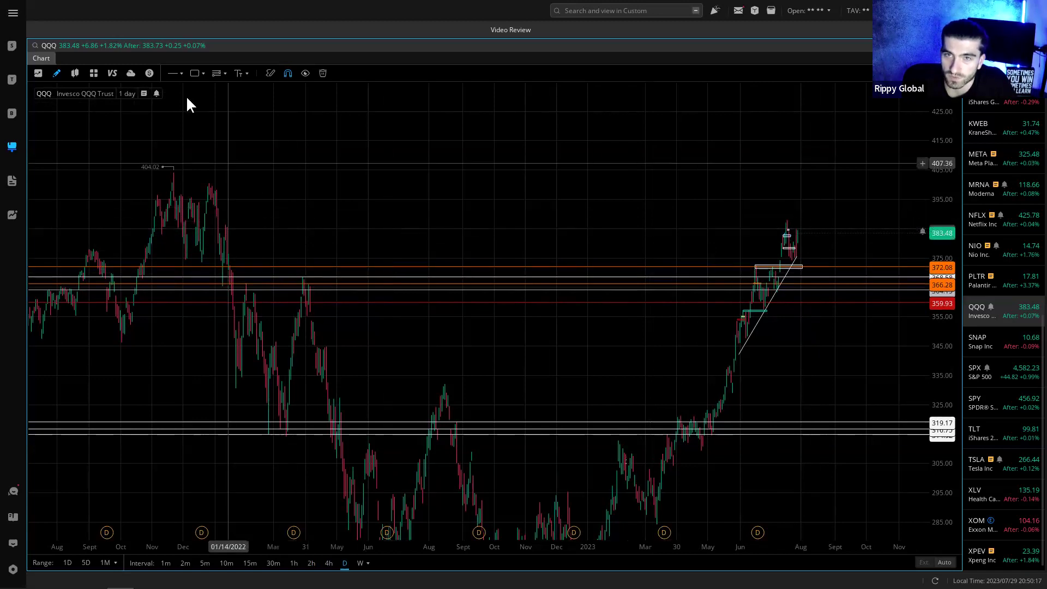
- Add an orange horizontal line at 386.18 on QQQ, at the January 2022 rebound high
left_click(174, 73)
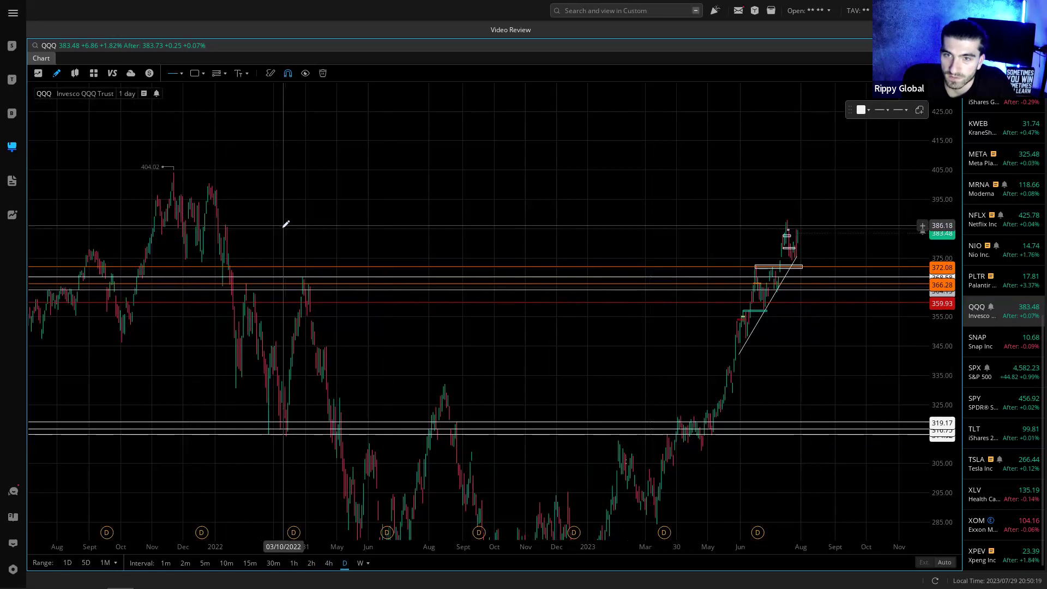
left_click(284, 225)
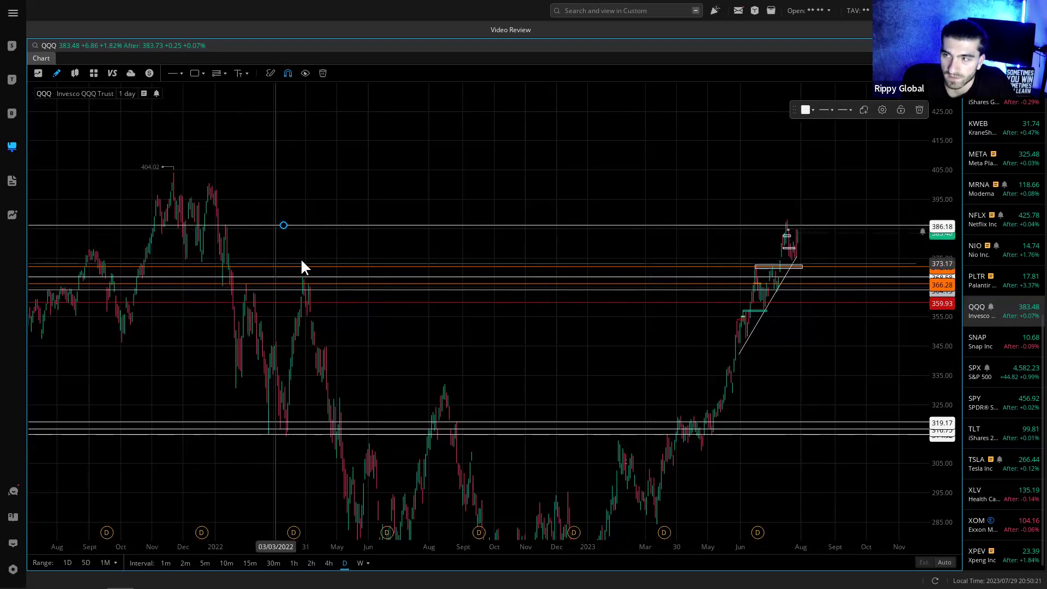
left_click(808, 110)
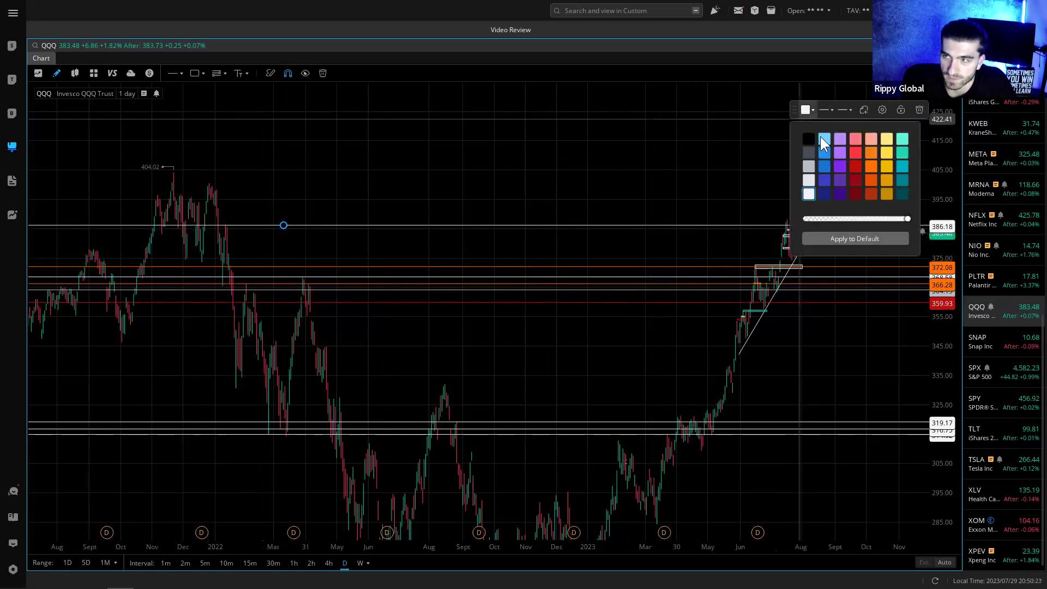
left_click(872, 166)
- Delete QQQ's old horizontal lines from 368.58 down to 359.93, just below the 372.08 level
left_click(775, 276)
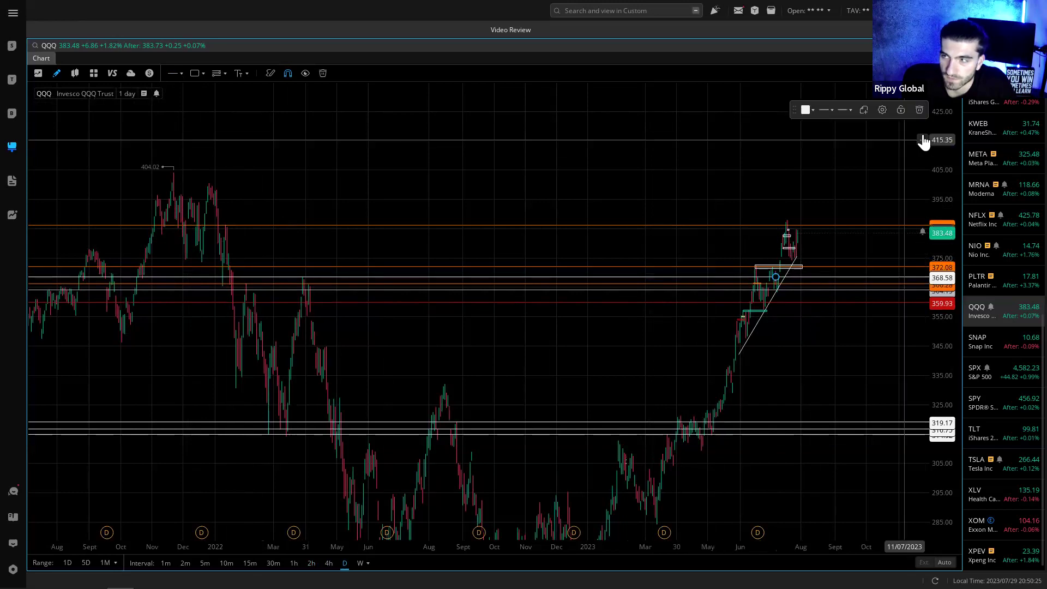
left_click(919, 110)
left_click(845, 285)
left_click(919, 110)
left_click(846, 290)
left_click(919, 109)
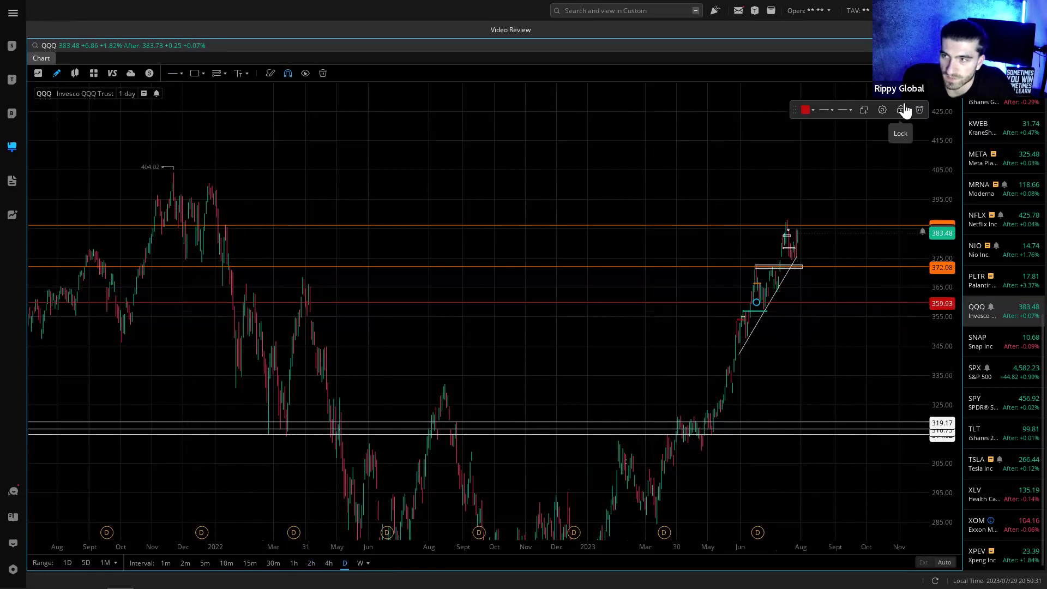
left_click(919, 110)
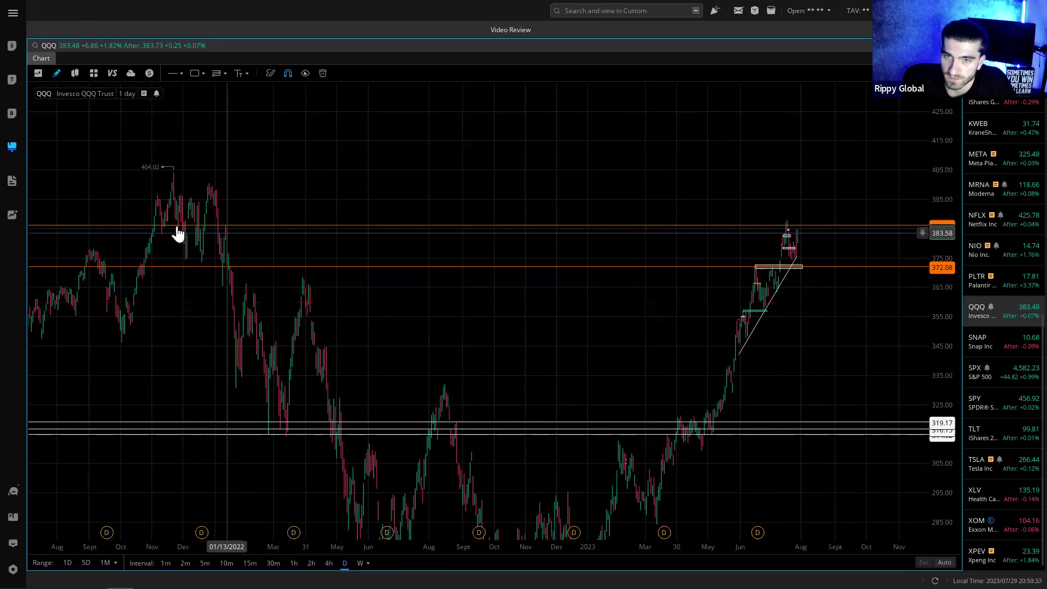
scroll(177, 233, "up", 3)
scroll(177, 234, "up", 3)
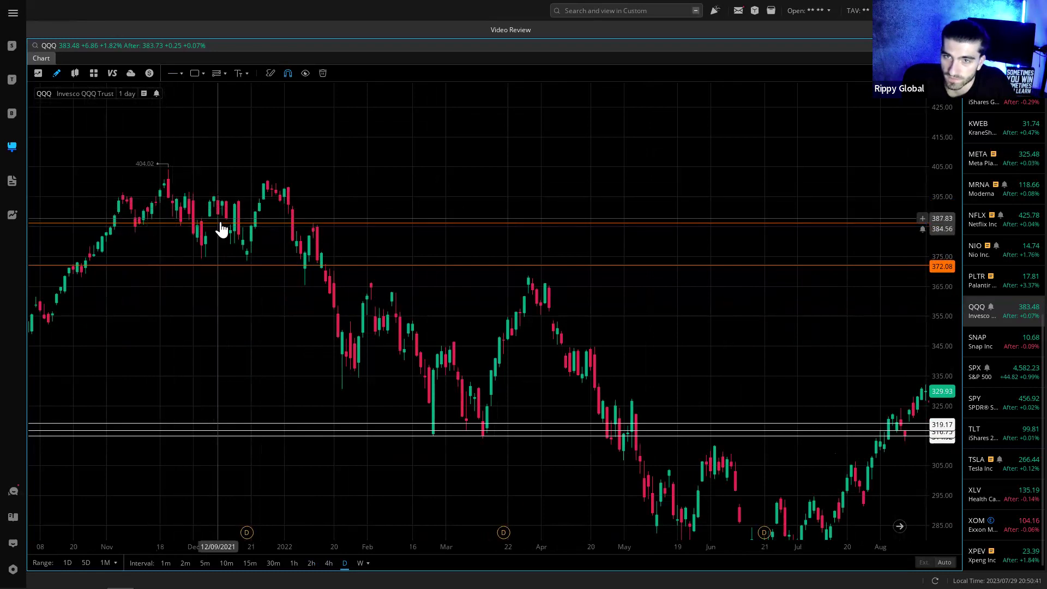
left_click_drag(221, 224, 221, 231)
left_click(303, 179)
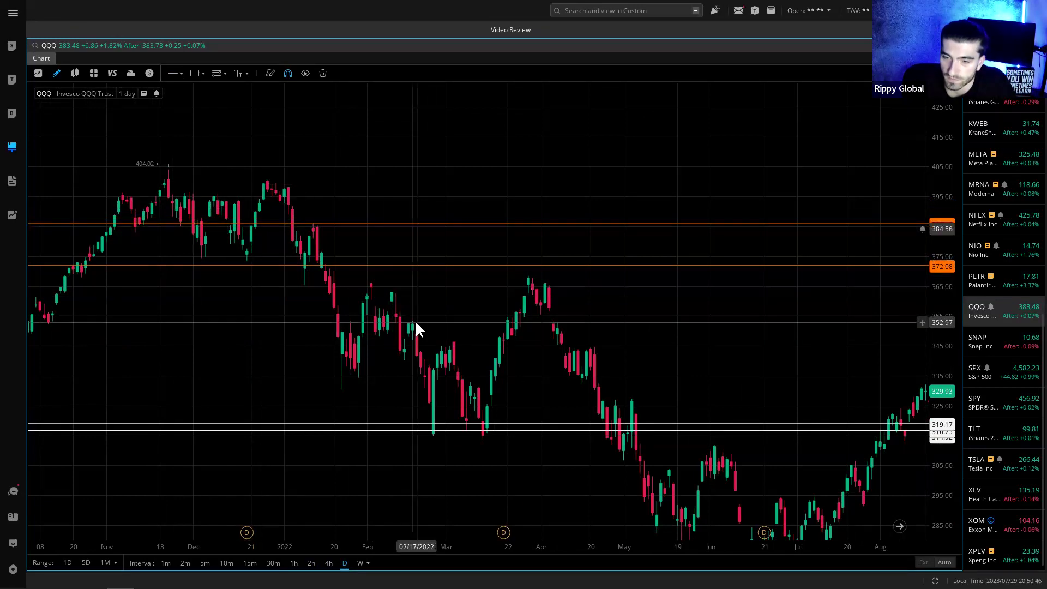
- Switch QQQ's chart to the 2-hour interval
left_click(311, 563)
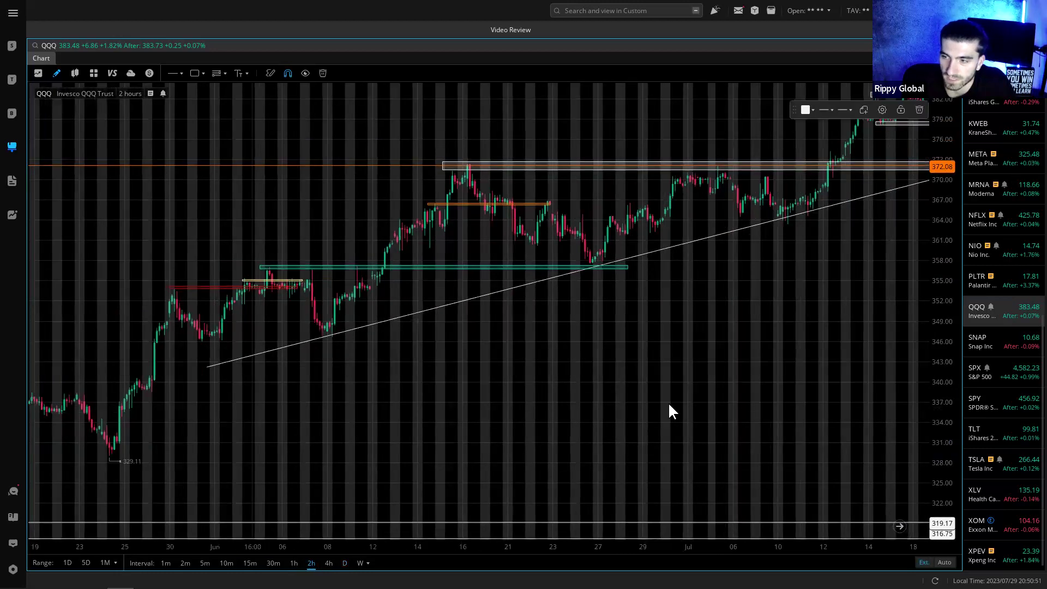
left_click(944, 563)
left_click_drag(799, 431, 457, 446)
left_click_drag(600, 395, 495, 437)
left_click_drag(952, 412, 944, 278)
left_click_drag(585, 326, 563, 460)
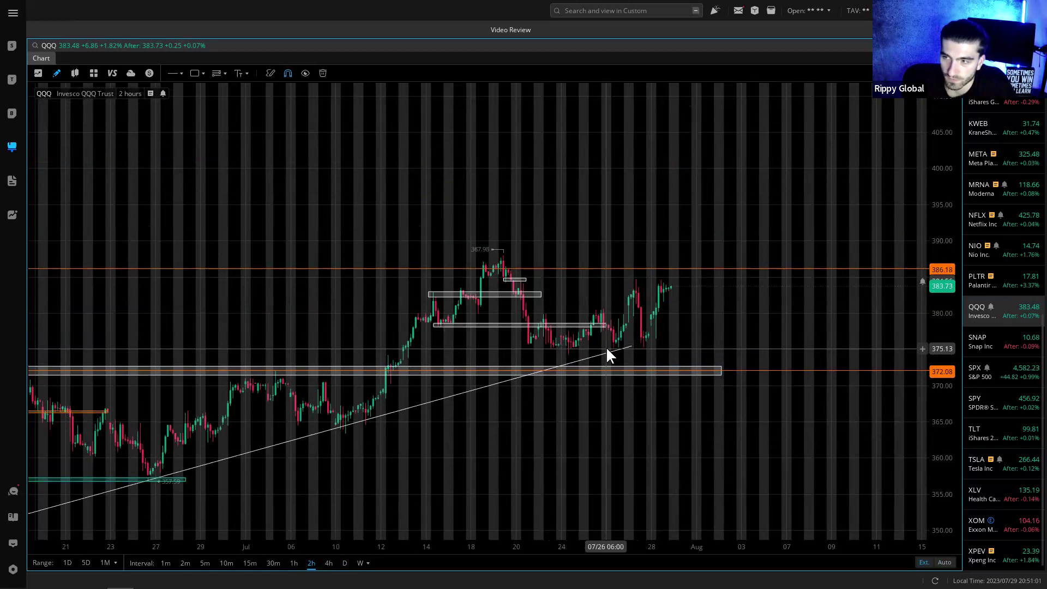
left_click(173, 73)
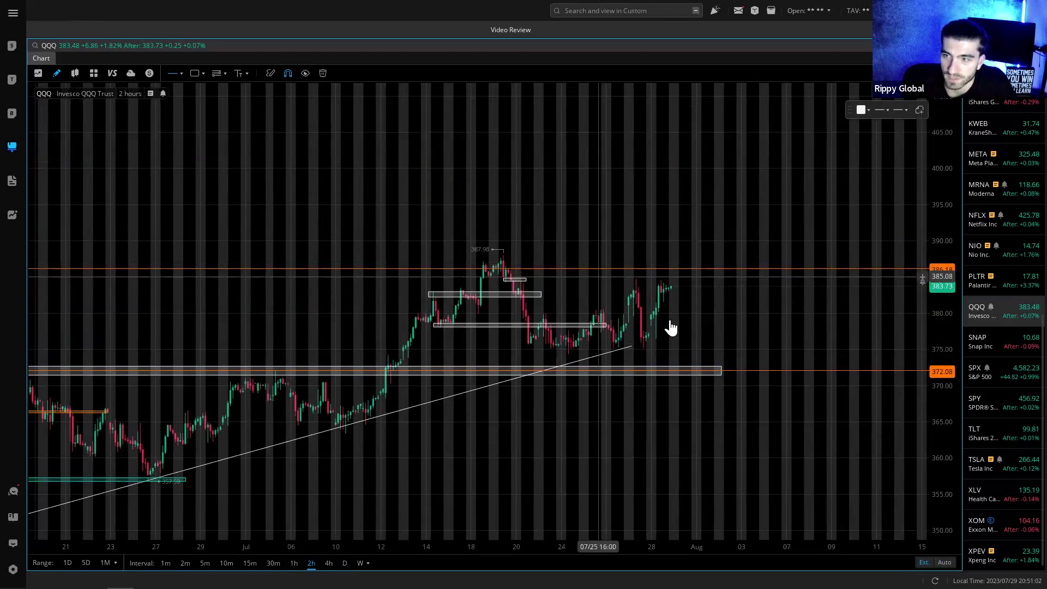
left_click(708, 347)
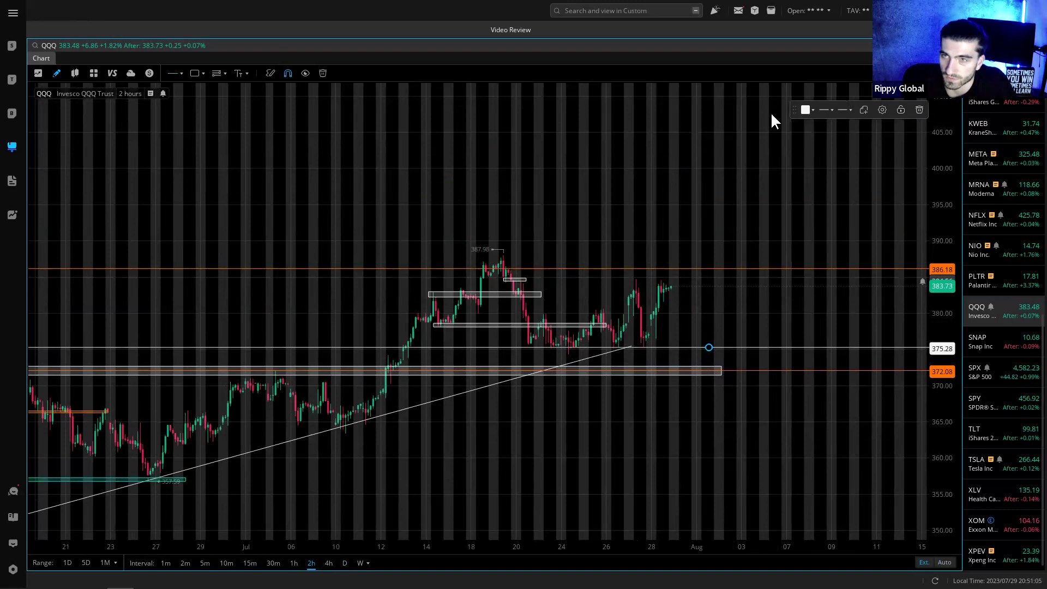
key("Delete")
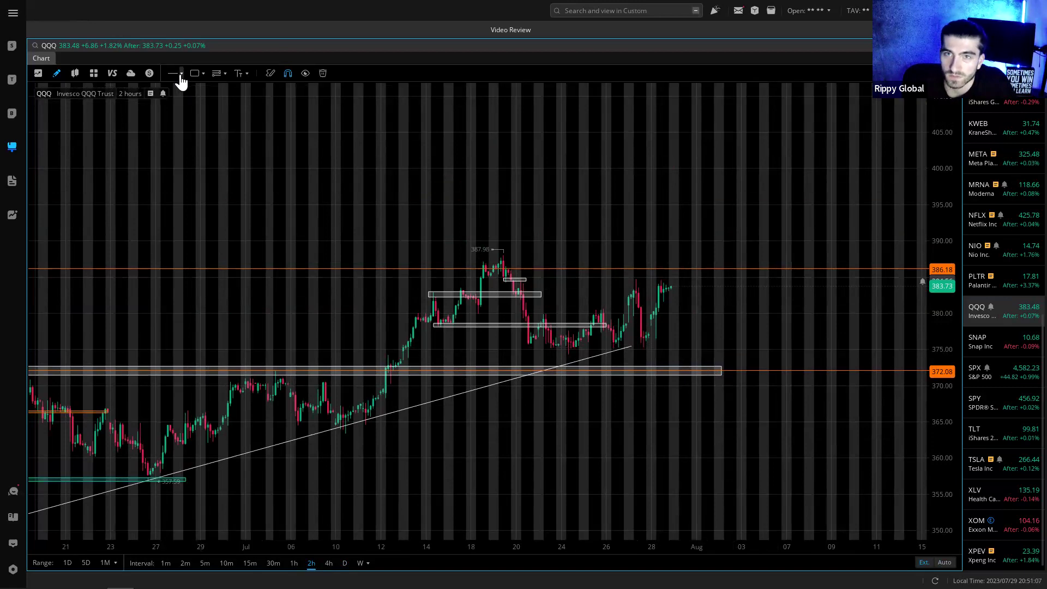
- Add a purple horizontal line at 375.58 along QQQ's late-July lows
left_click(173, 74)
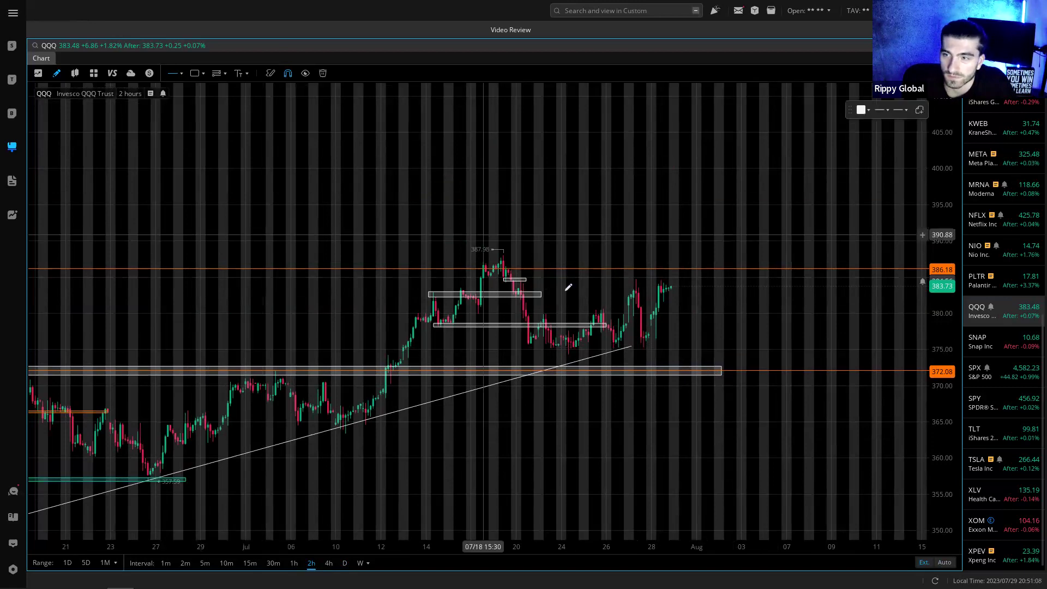
left_click(689, 345)
left_click(805, 110)
left_click(839, 166)
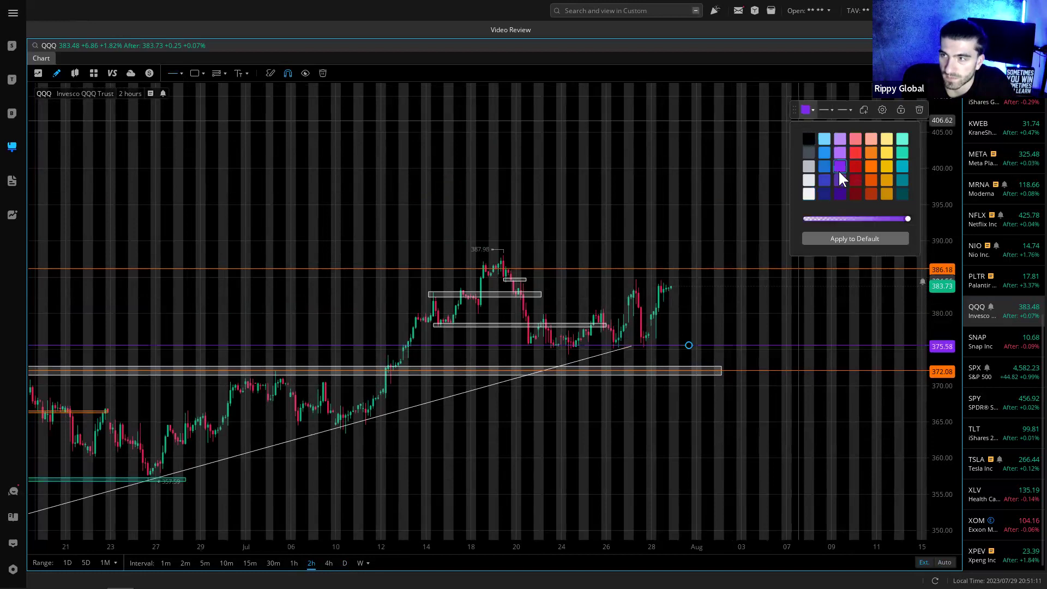
- Restyle QQQ's purple 375.58 horizontal line as a thicker dashed line
left_click(829, 109)
left_click(839, 110)
left_click(834, 159)
left_click(650, 294)
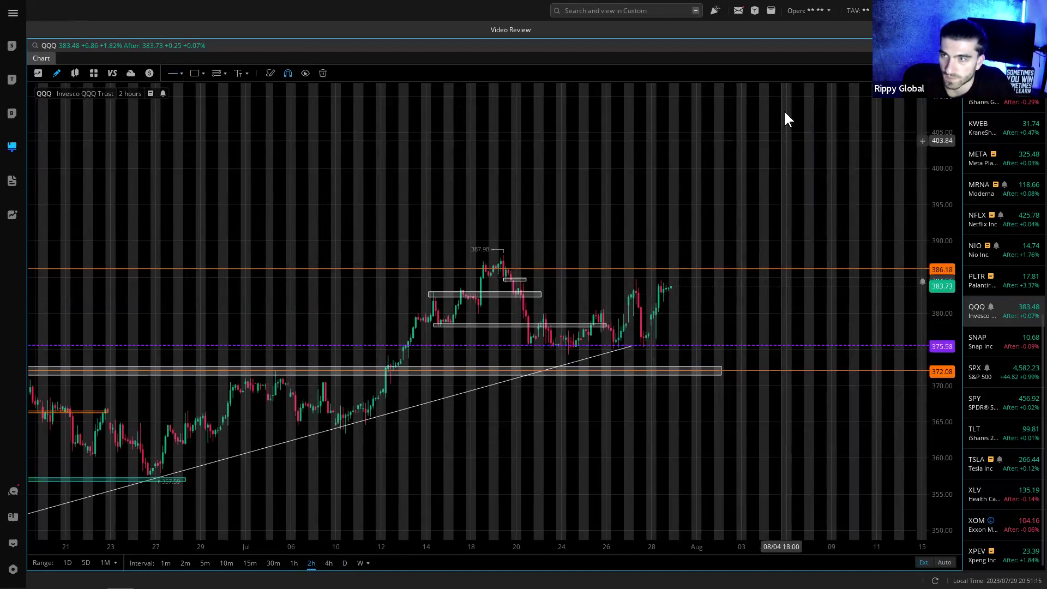
left_click(684, 346)
left_click(840, 110)
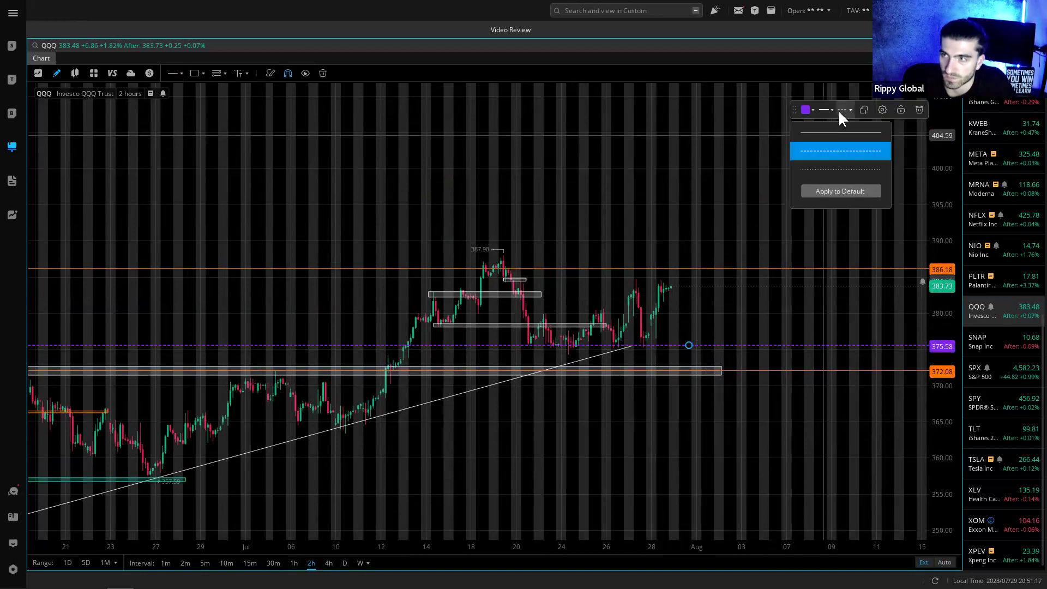
left_click(842, 172)
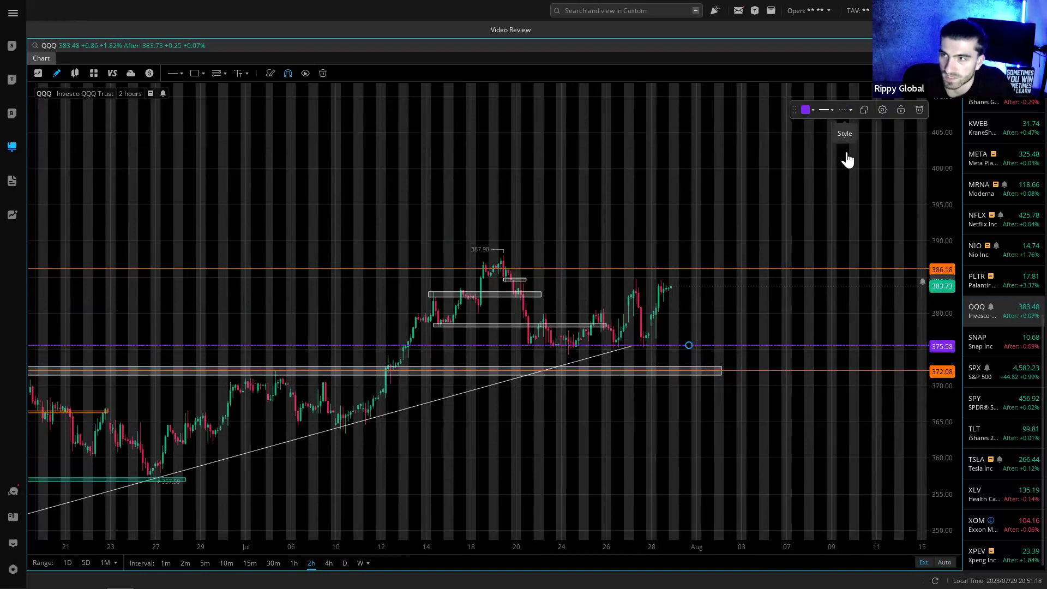
left_click(573, 362)
- Recolor QQQ's orange 372.08 horizontal line blue
scroll(533, 340, "up", 2)
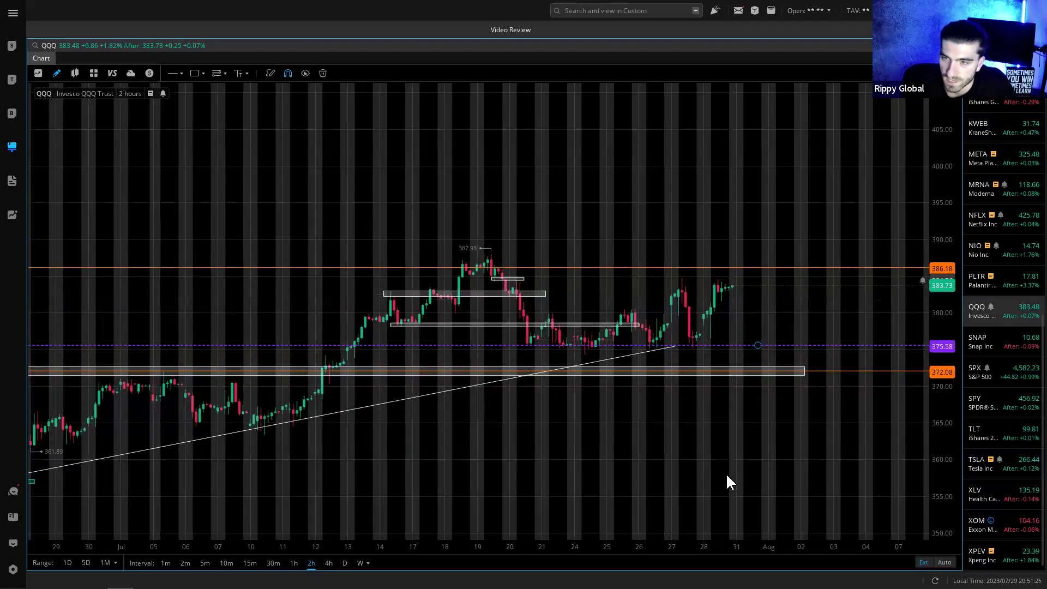
left_click_drag(947, 408, 947, 382)
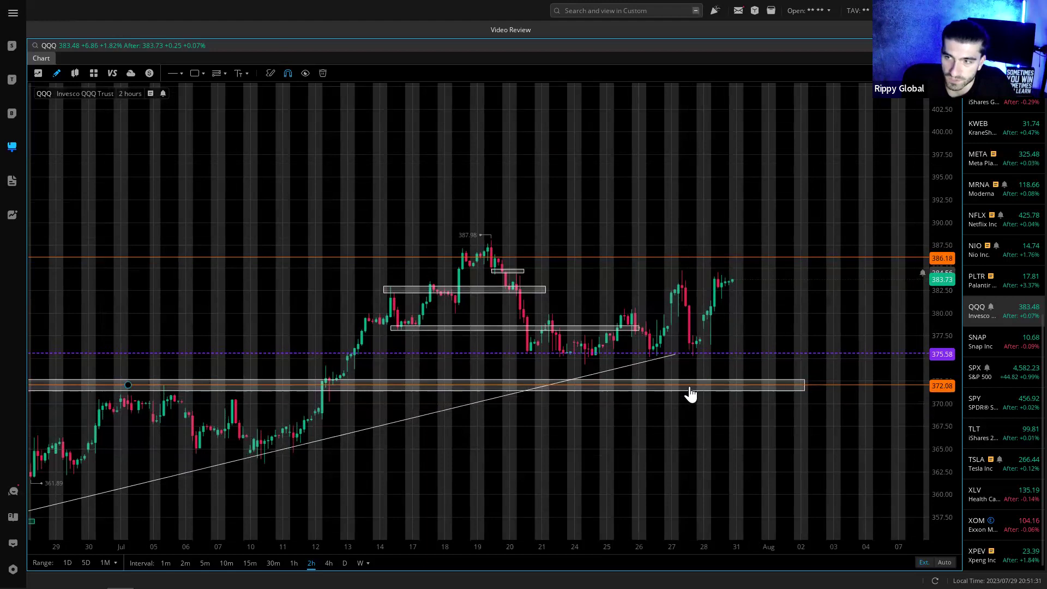
left_click_drag(775, 294, 696, 313)
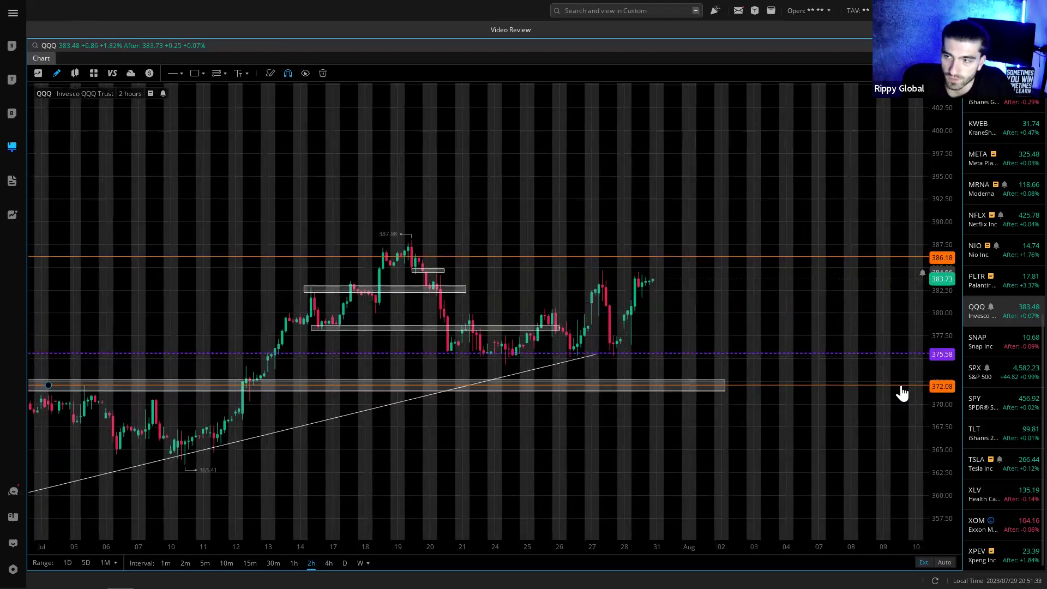
left_click(806, 110)
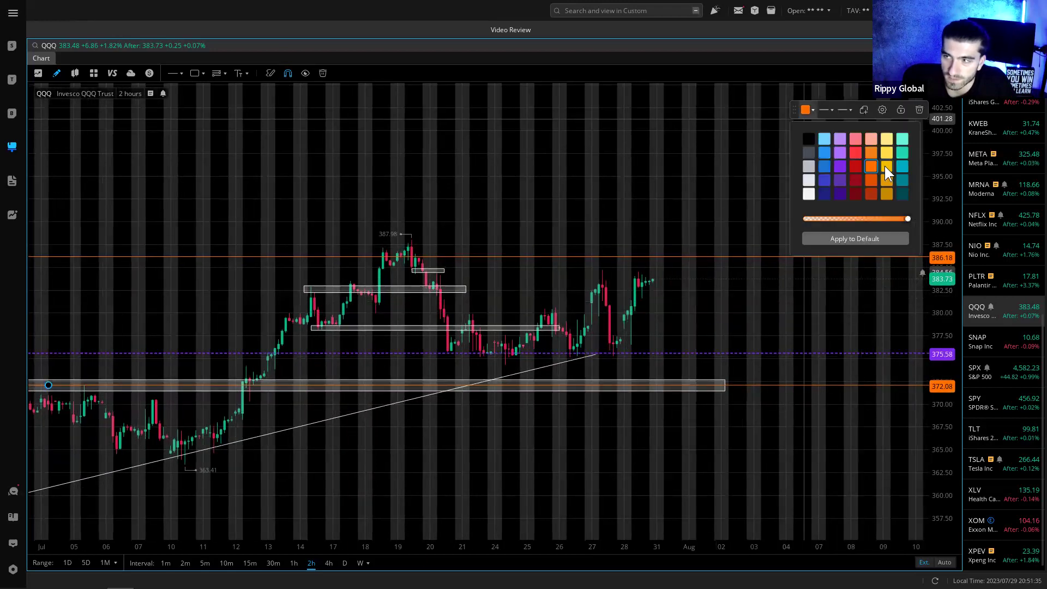
left_click(826, 164)
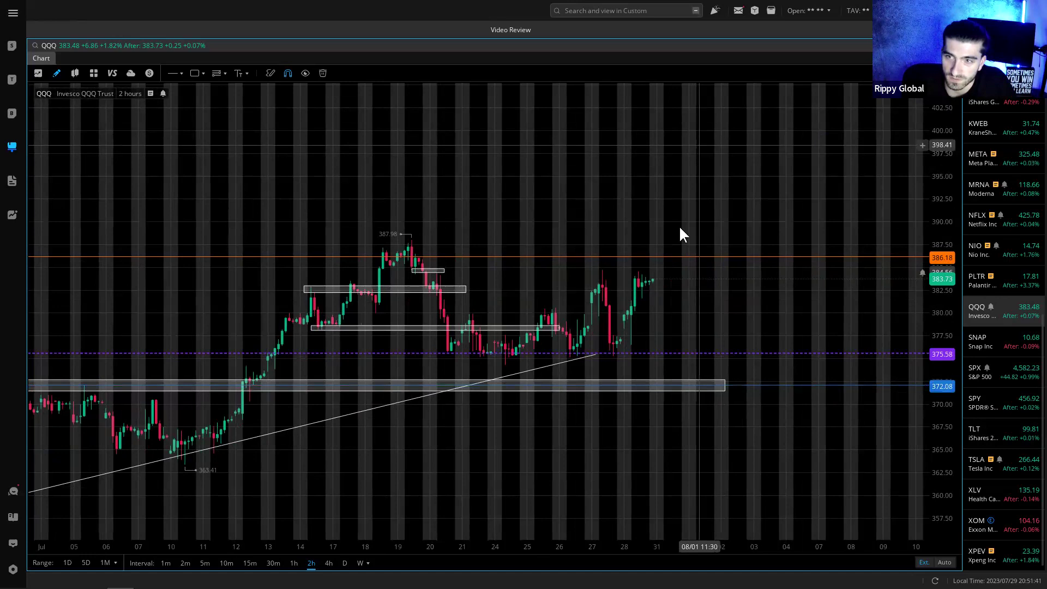
- On QQQ's daily chart, add a white horizontal line at 395.44 along the November and December 2021 highs
scroll(677, 286, "down", 1)
scroll(595, 308, "down", 2)
left_click(344, 561)
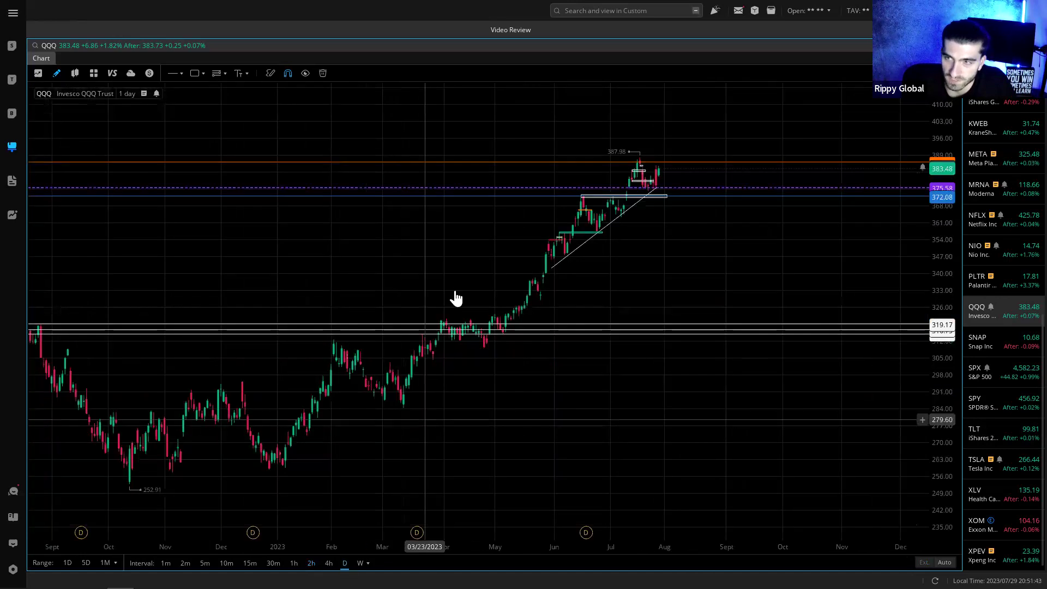
left_click_drag(307, 251, 853, 280)
left_click_drag(264, 238, 556, 288)
scroll(499, 289, "up", 5)
left_click_drag(472, 327, 473, 481)
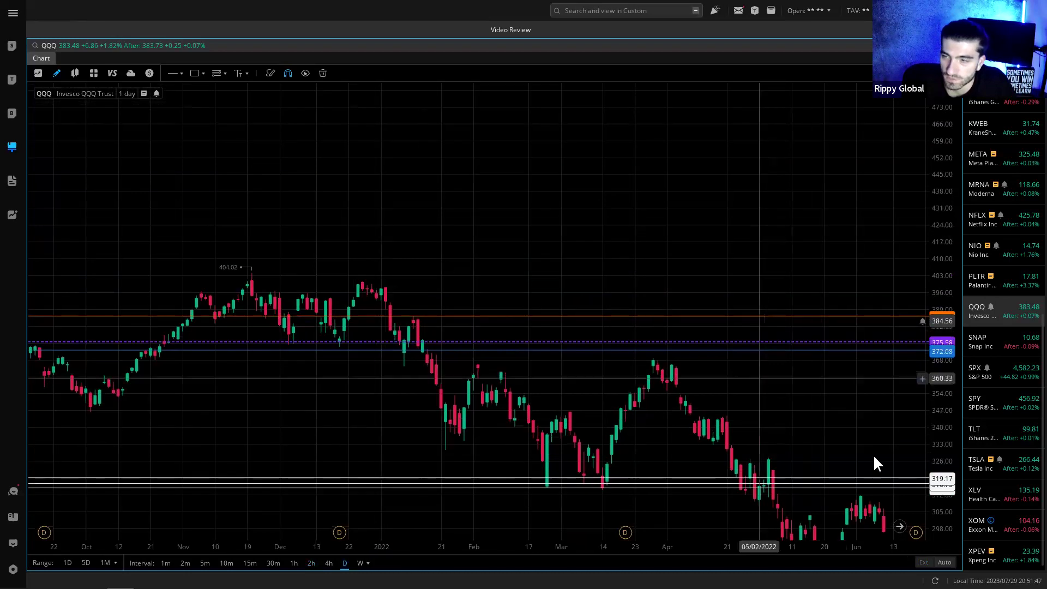
left_click_drag(938, 477, 937, 235)
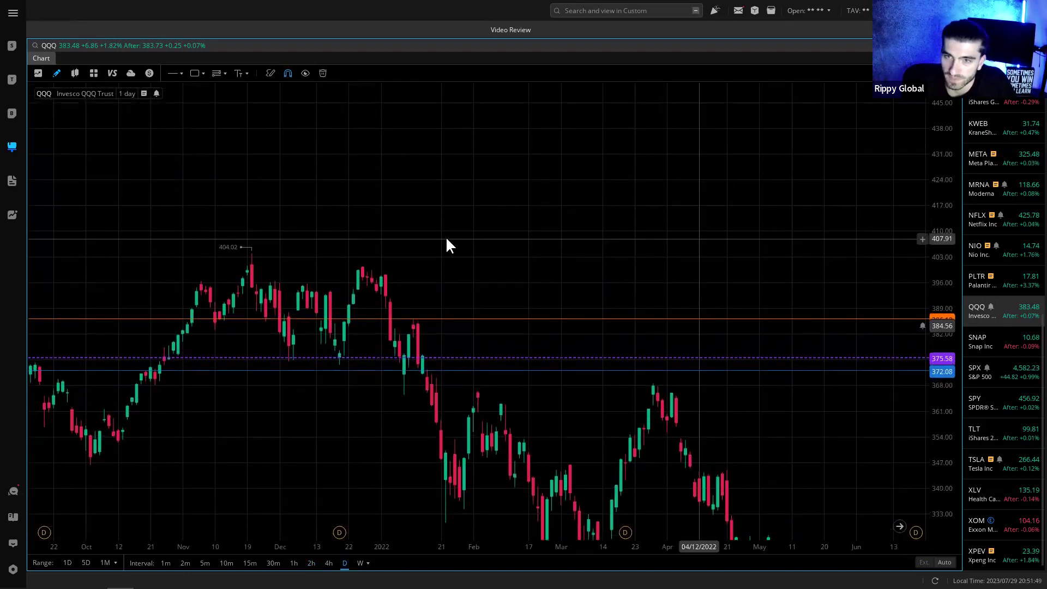
left_click(173, 74)
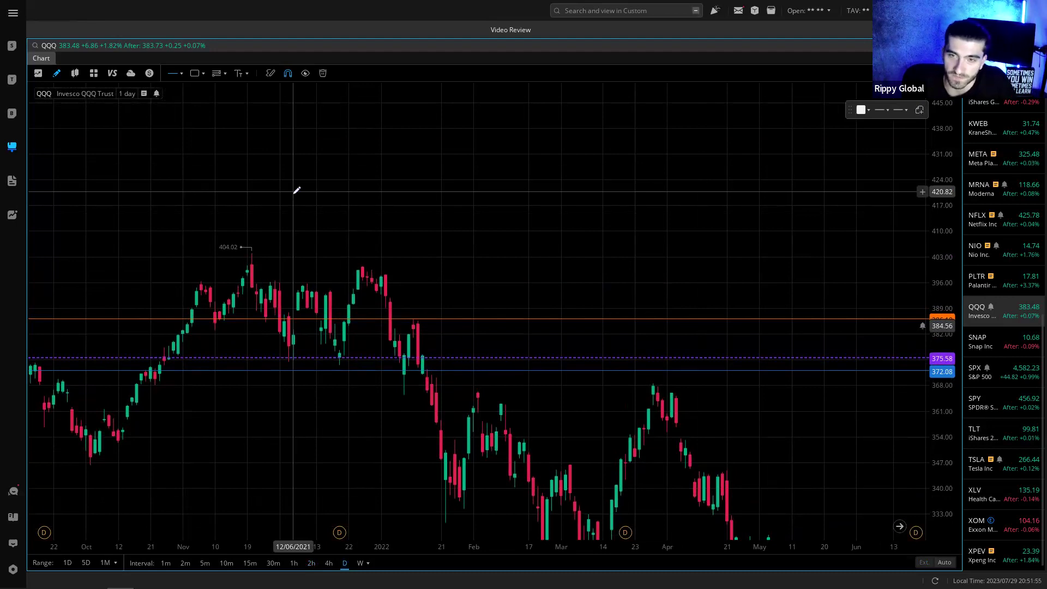
left_click(367, 284)
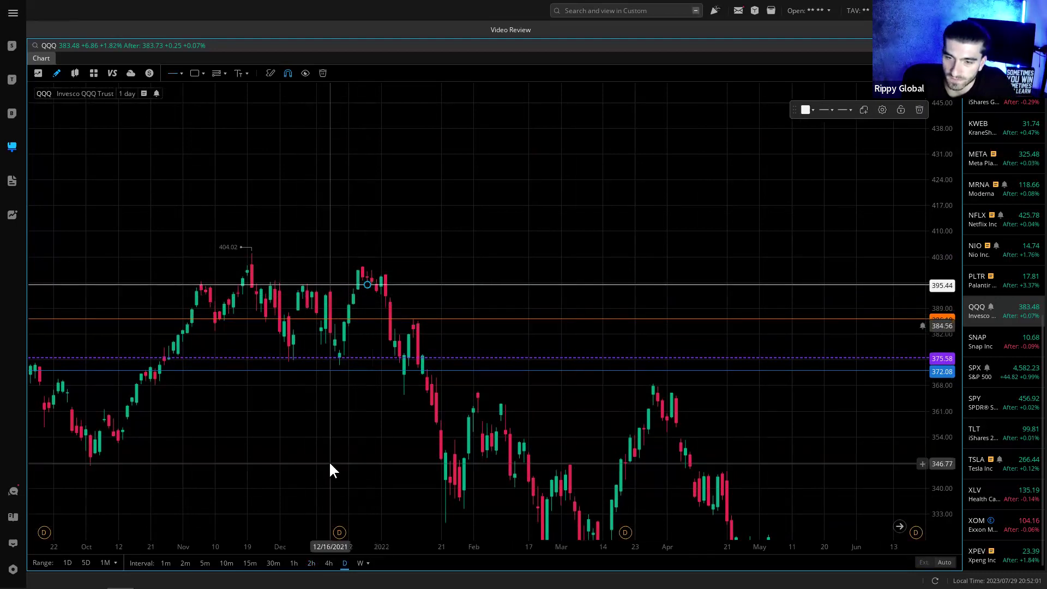
- Return QQQ's chart to the 2-hour interval and the latest candles, with the price scale reset to automatic
left_click(311, 563)
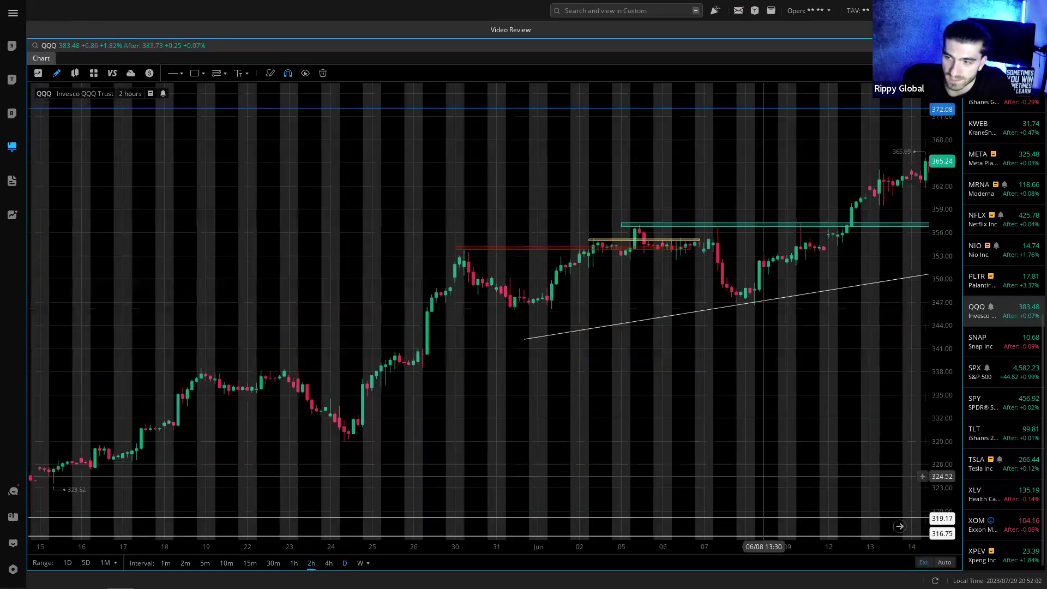
left_click(898, 526)
left_click(944, 562)
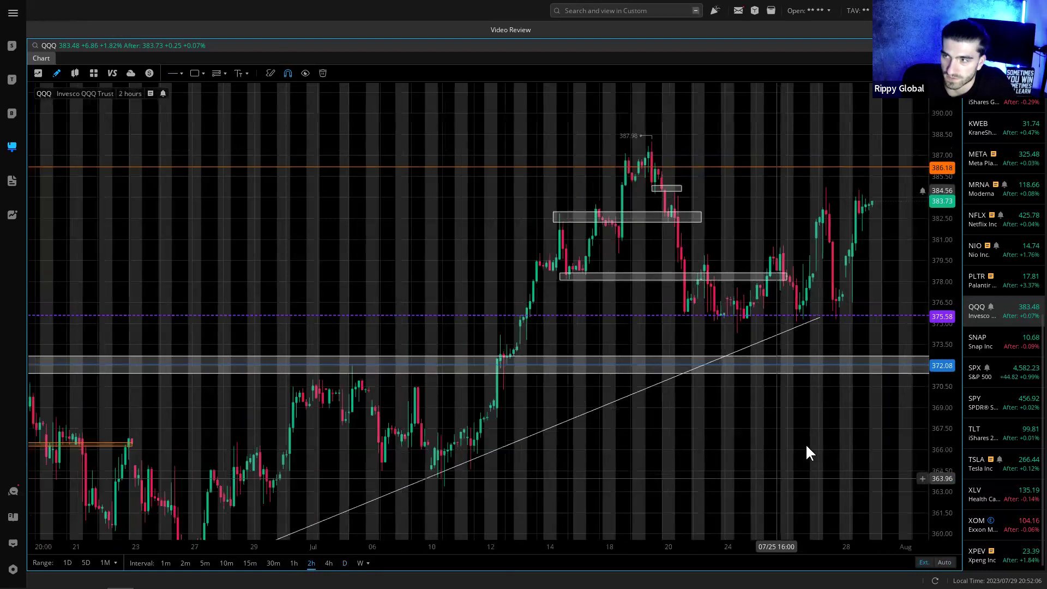
scroll(806, 444, "down", 1)
left_click_drag(806, 448, 554, 466)
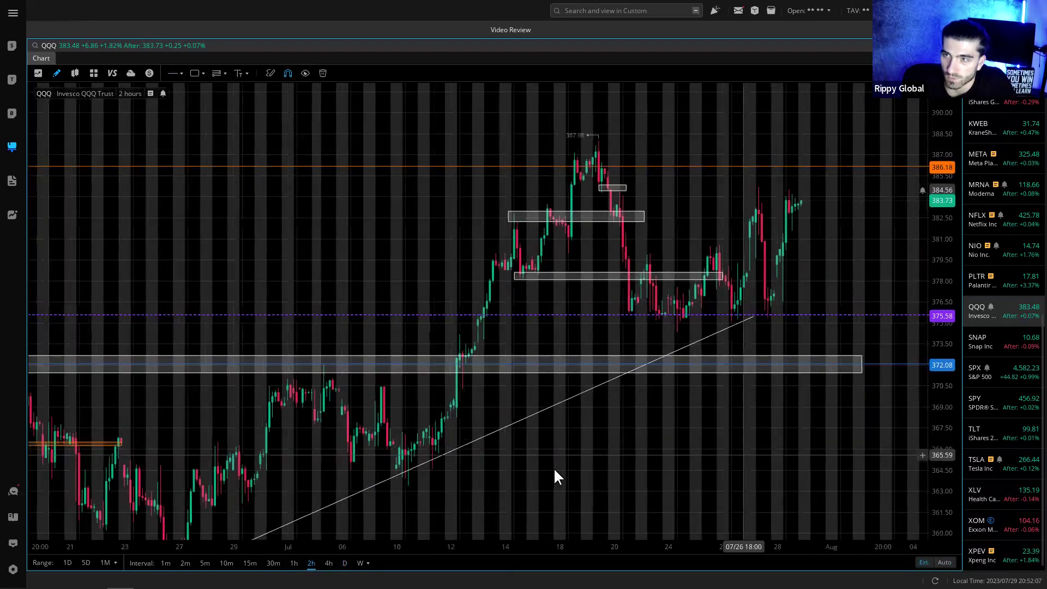
scroll(584, 452, "down", 3)
left_click_drag(894, 350, 800, 403)
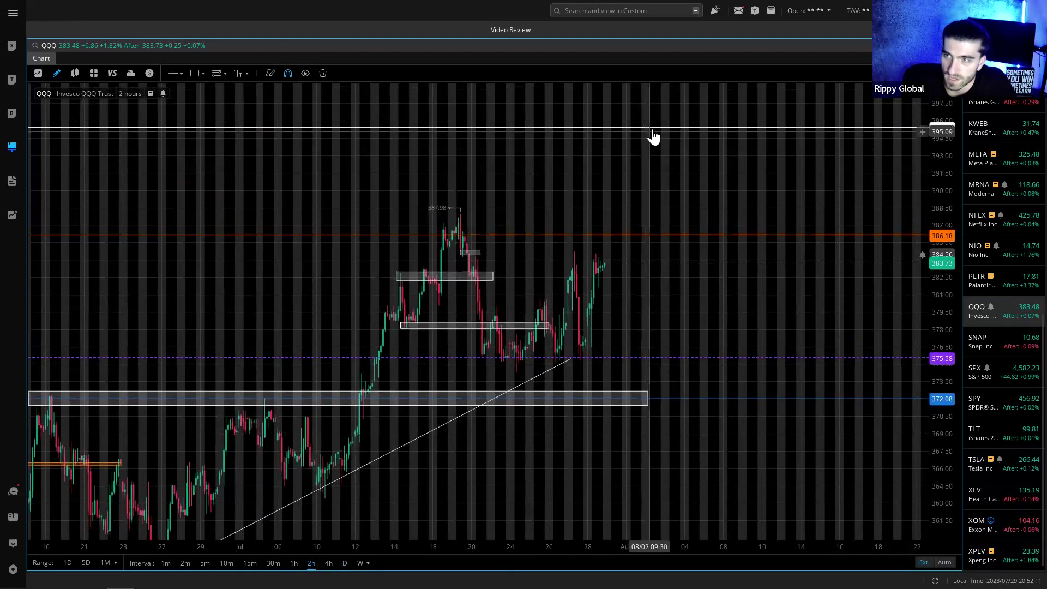
- Recolor QQQ's 395.44 horizontal line yellow
left_click(749, 121)
left_click(805, 111)
left_click(886, 164)
left_click(672, 176)
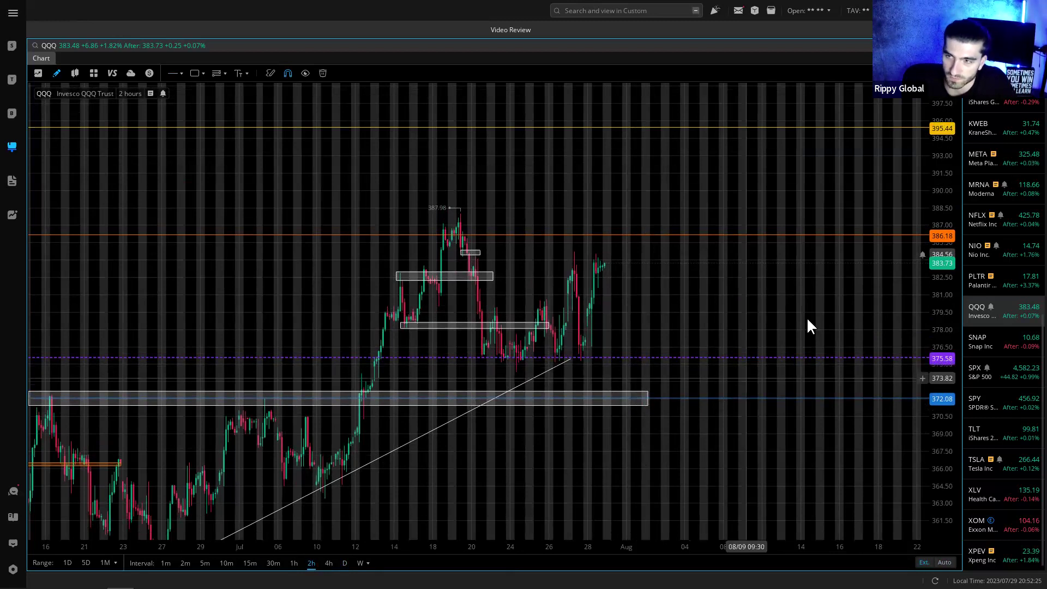
- Open SNAP's chart on the daily interval with automatic price scaling, framed on mid-2022 through July 2023
left_click(1029, 349)
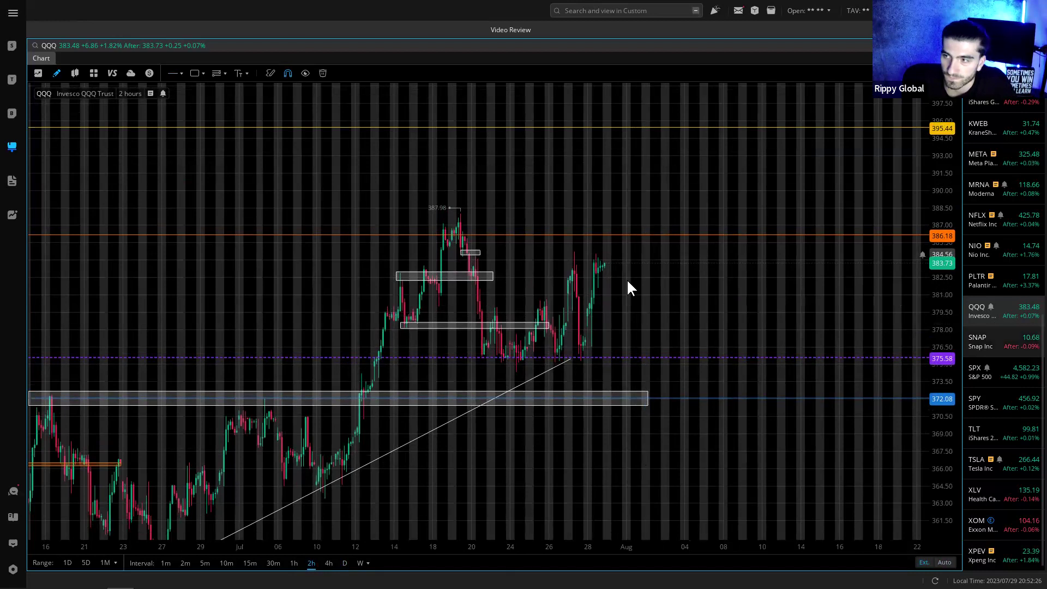
scroll(500, 378, "down", 3)
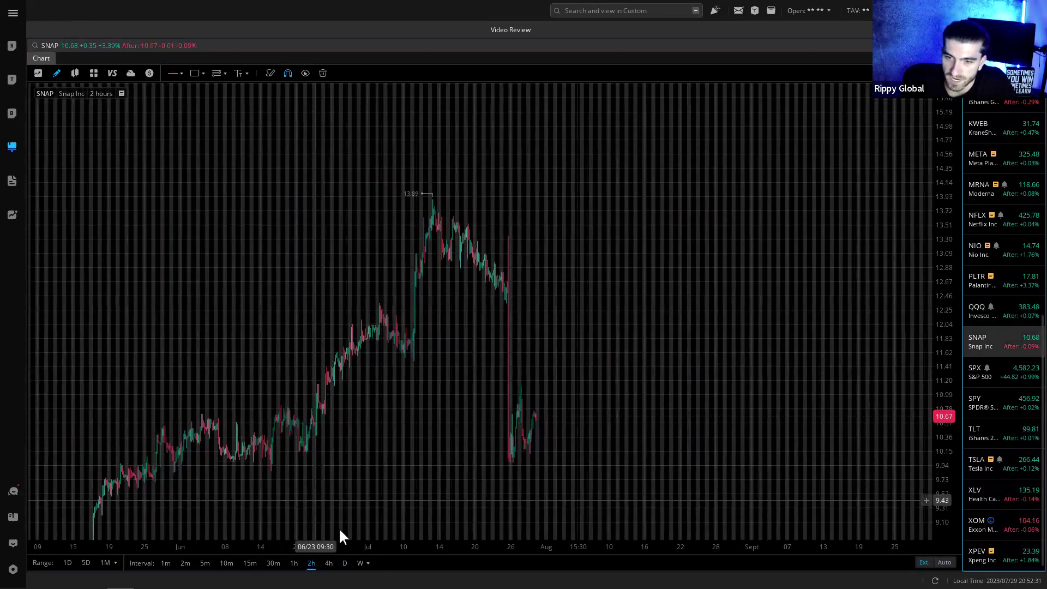
left_click(345, 562)
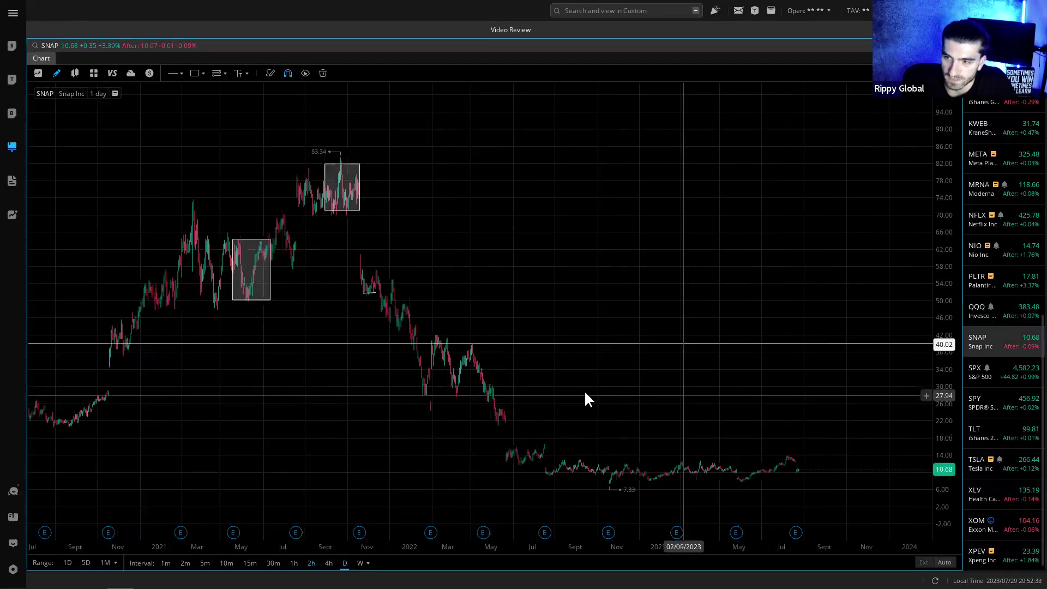
scroll(583, 390, "up", 2)
left_click(945, 562)
scroll(606, 426, "up", 5)
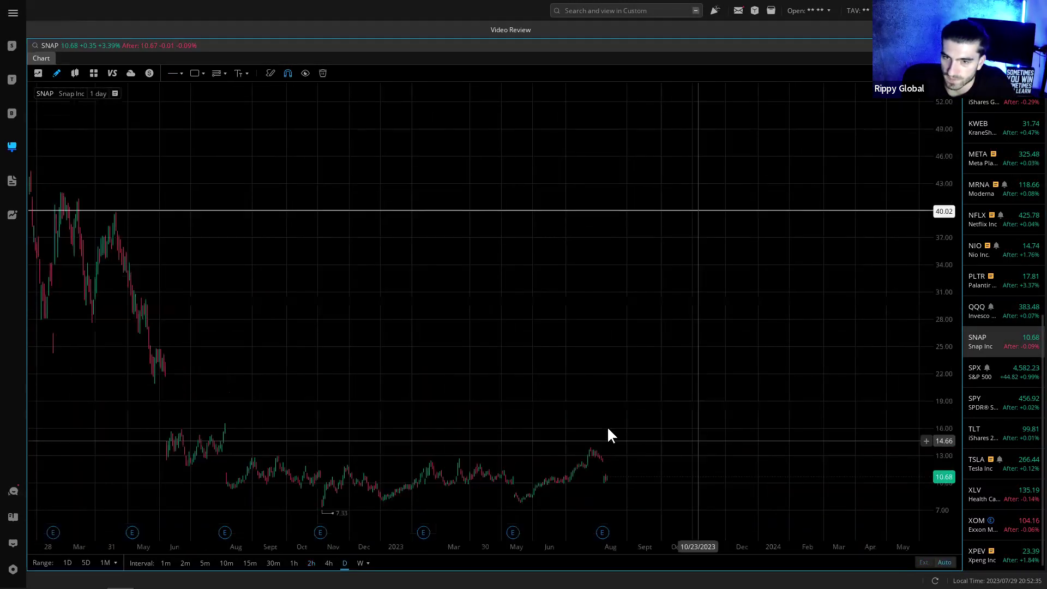
mouse_move(523, 403)
left_mouse_down()
mouse_move(538, 403)
mouse_move(515, 402)
left_mouse_up()
- Add a blue horizontal line at 10.00 on SNAP, along the spring and late-July 2023 lows
left_click(179, 75)
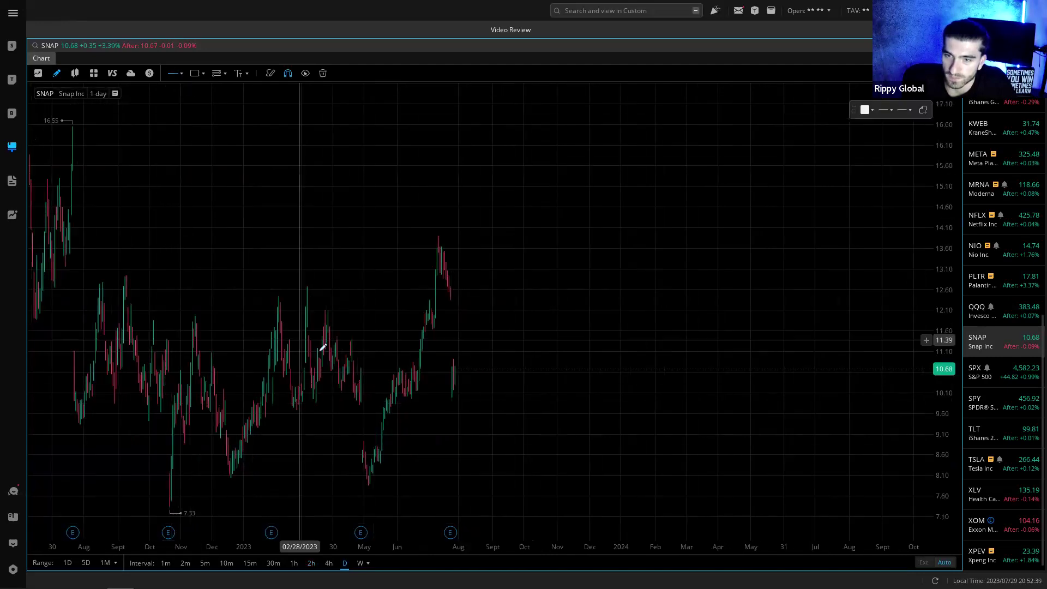
left_click(342, 402)
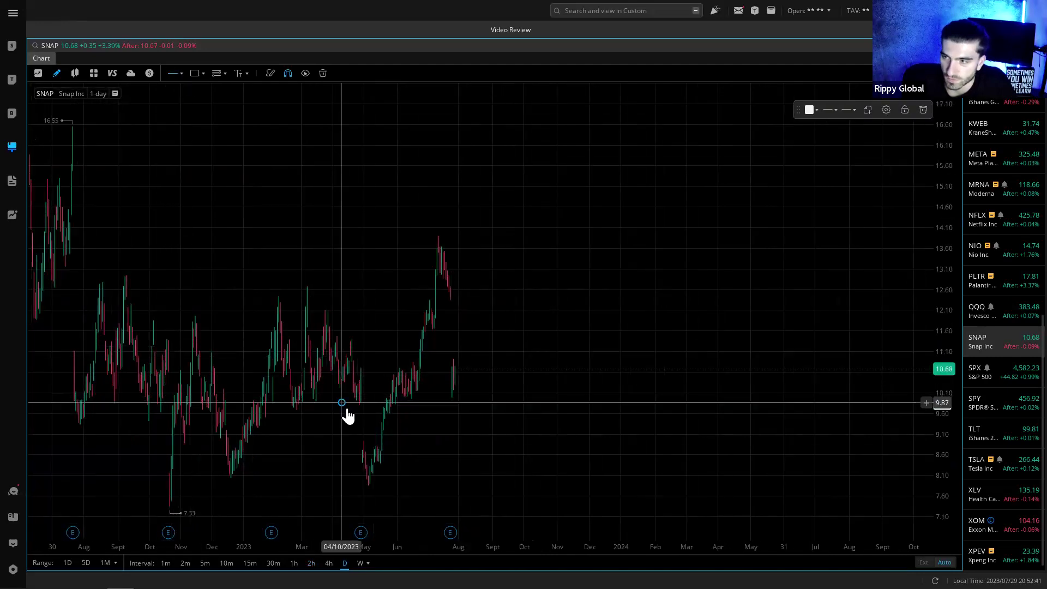
left_click_drag(359, 403, 362, 398)
left_click(399, 433)
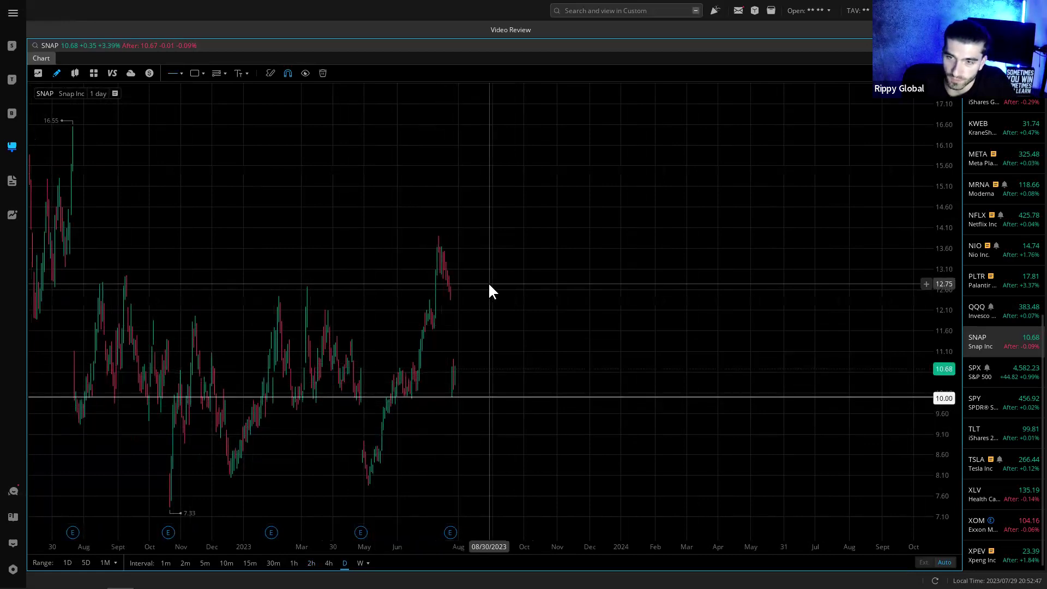
left_click(469, 398)
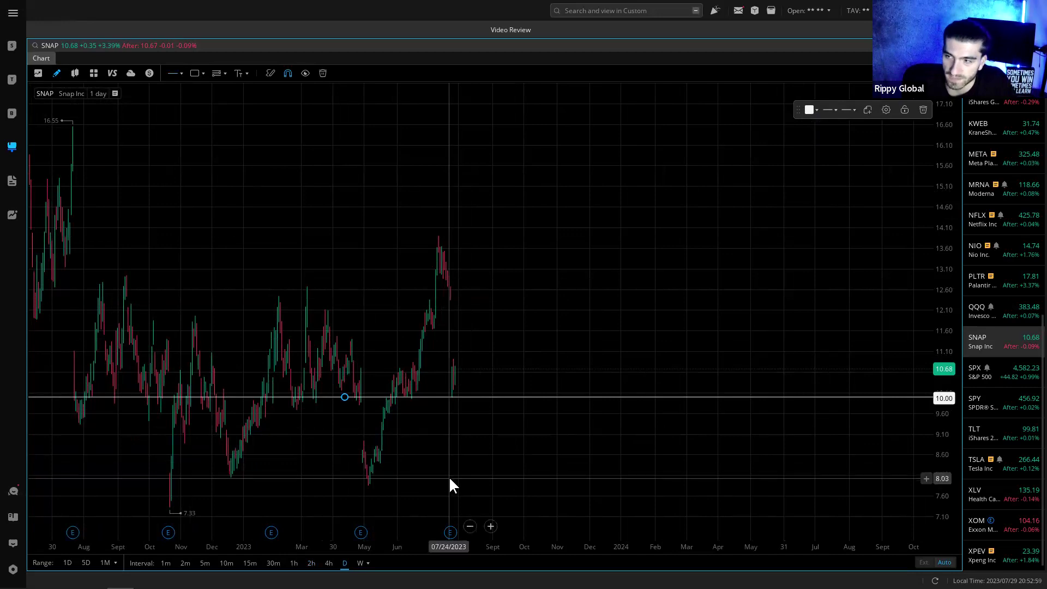
left_click(810, 110)
left_click(826, 163)
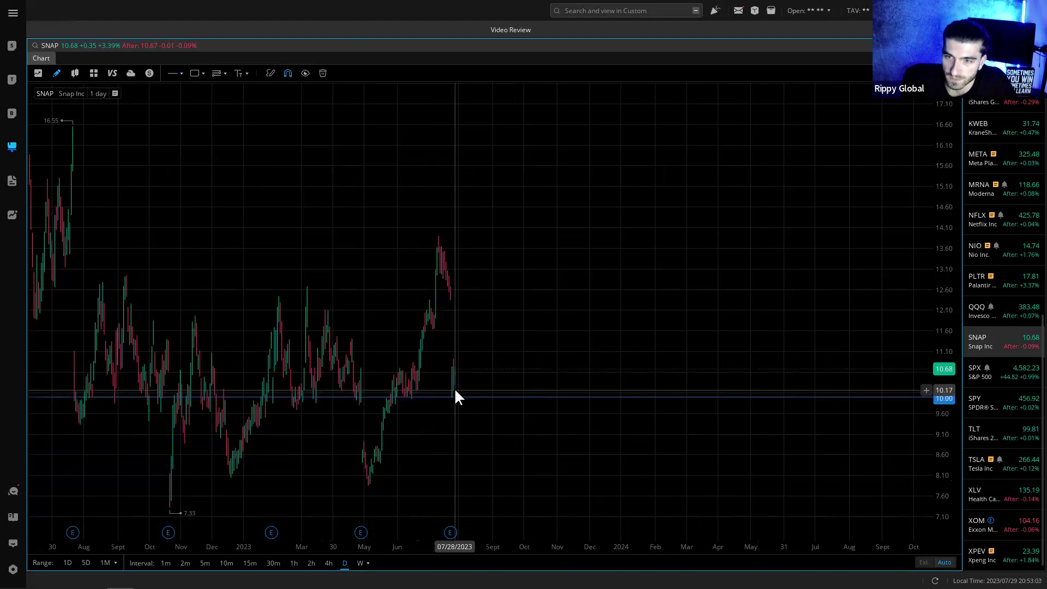
- Mark SNAP's zone at about 11.6 to 11.9 with a rectangle and an orange horizontal line at 11.74 through it
left_click(194, 73)
left_click_drag(116, 319, 500, 329)
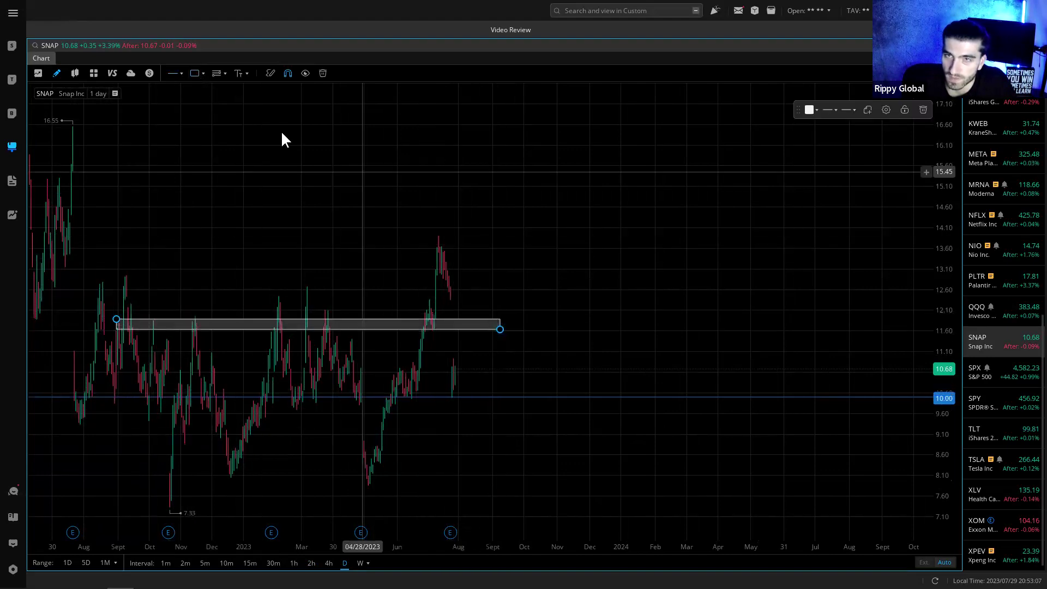
left_click(173, 74)
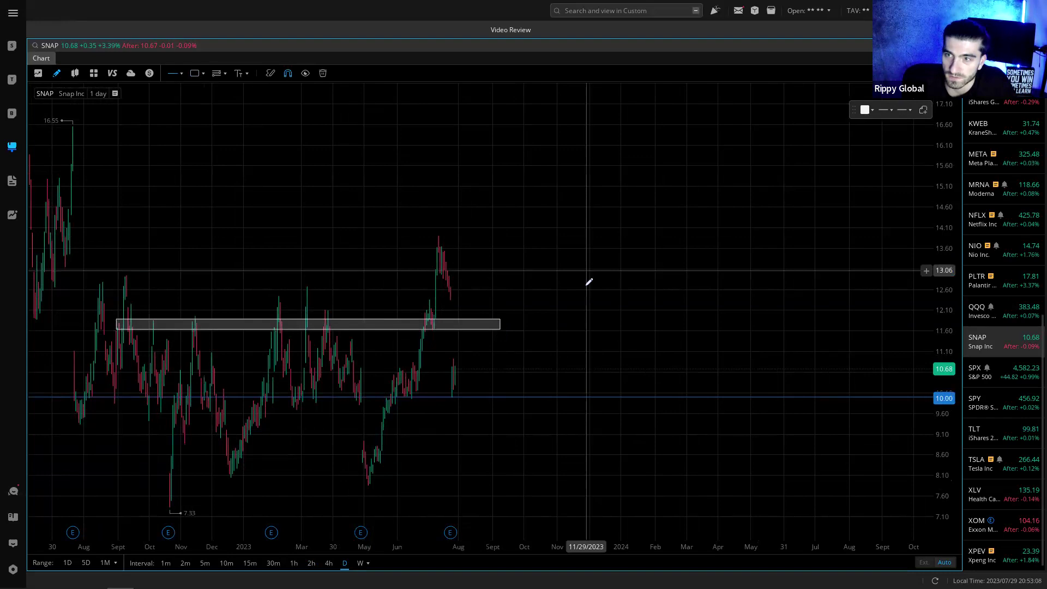
left_click(580, 321)
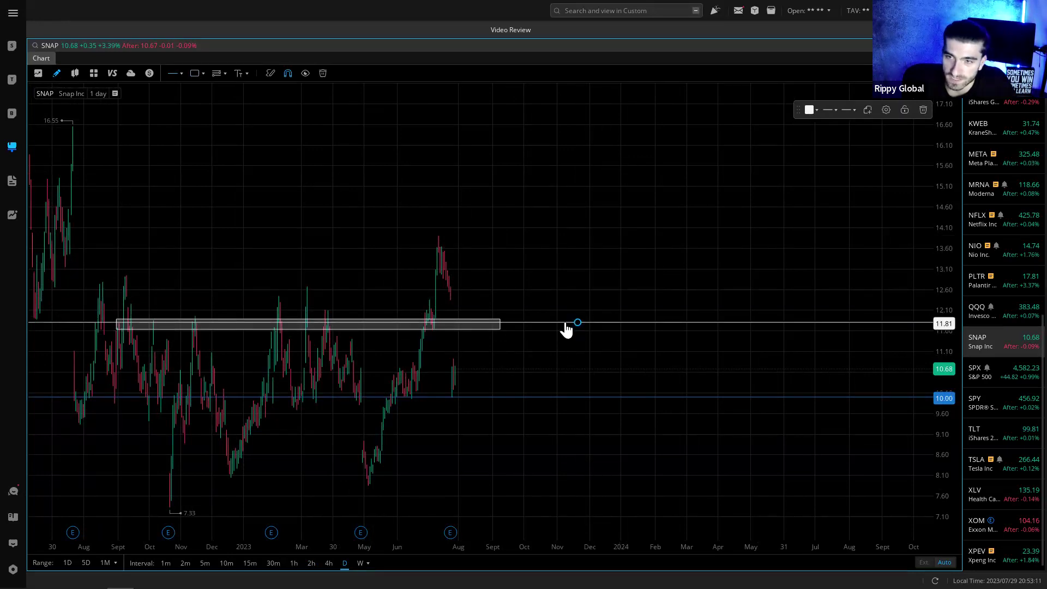
left_click_drag(566, 322, 440, 314)
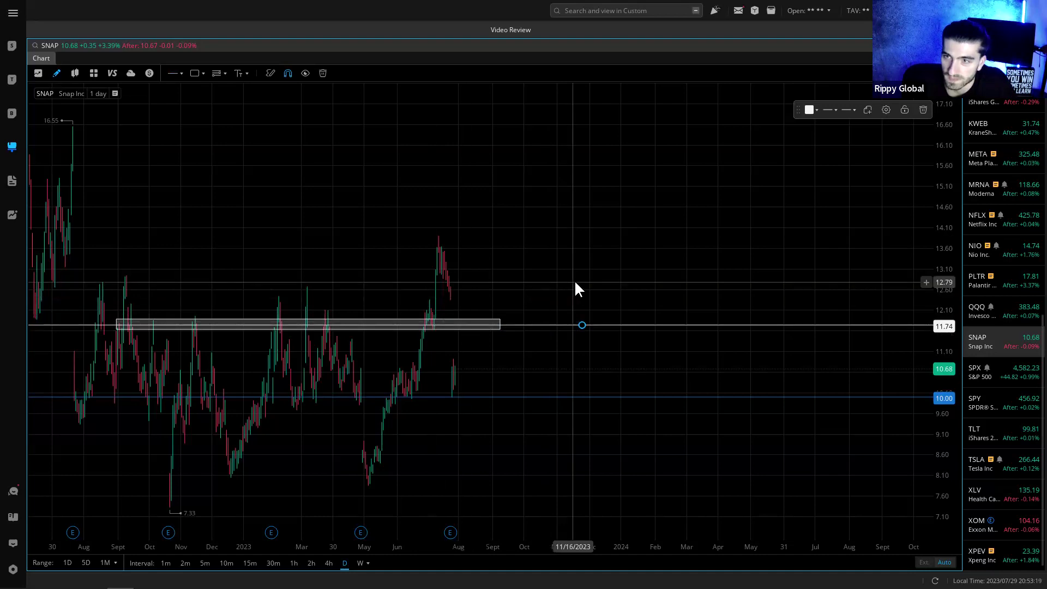
left_click(809, 110)
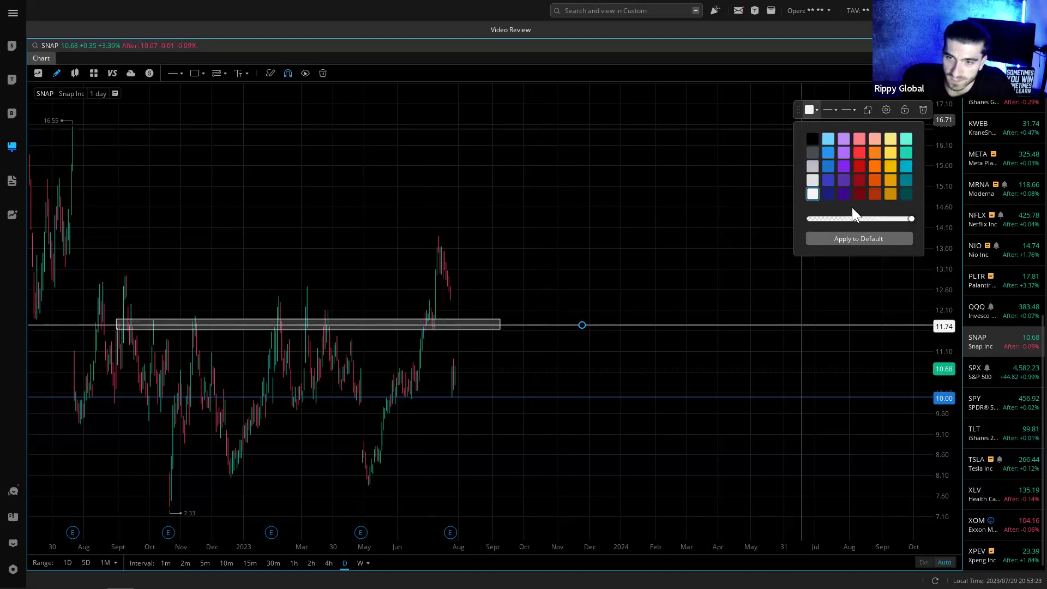
left_click(872, 167)
left_click(562, 349)
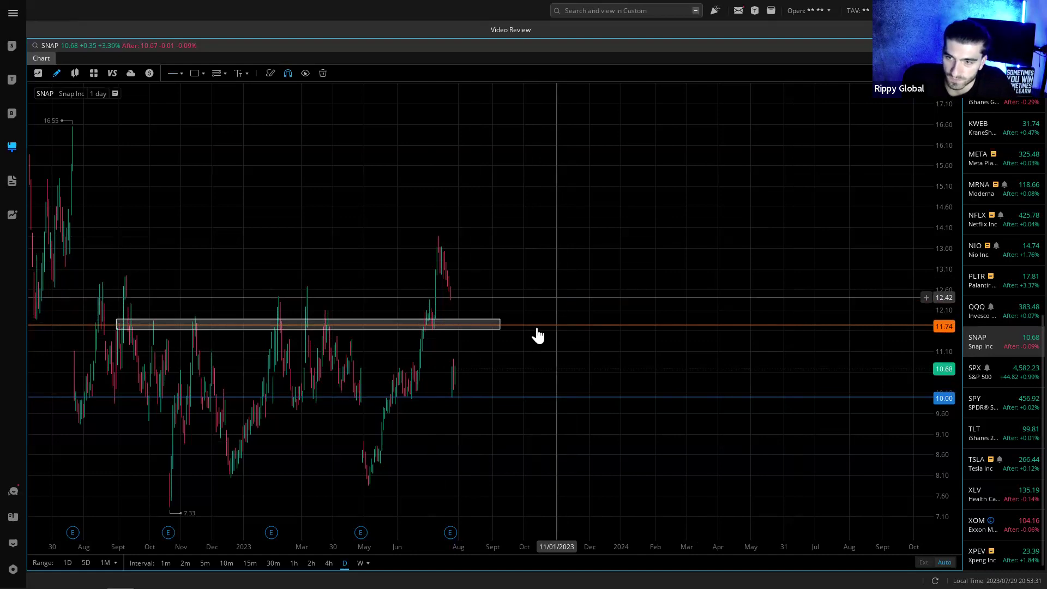
- Review the existing levels on the daily charts of SPX and SPY
left_click(1016, 378)
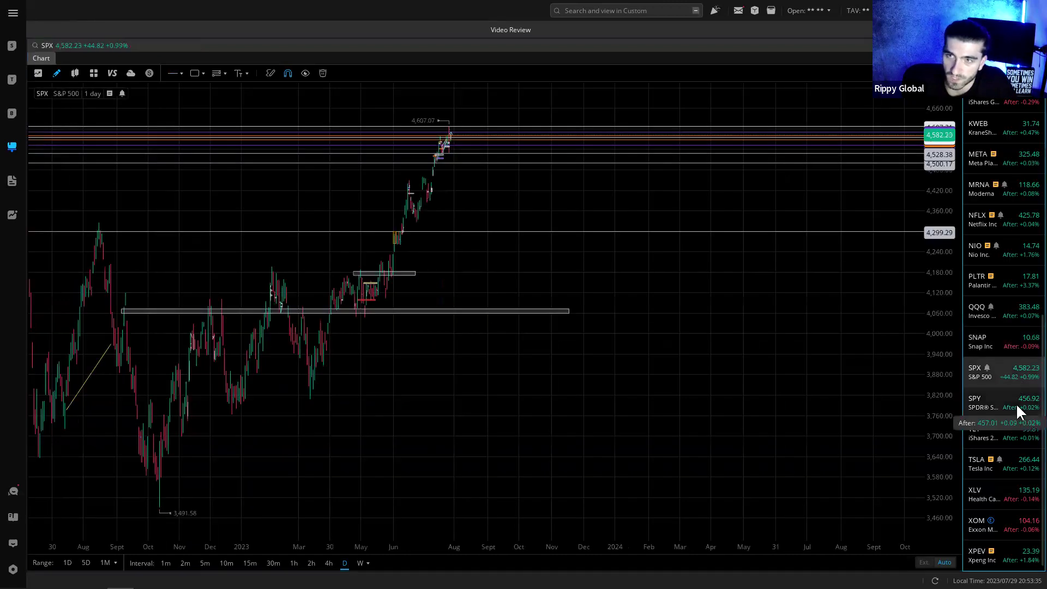
left_click(1017, 407)
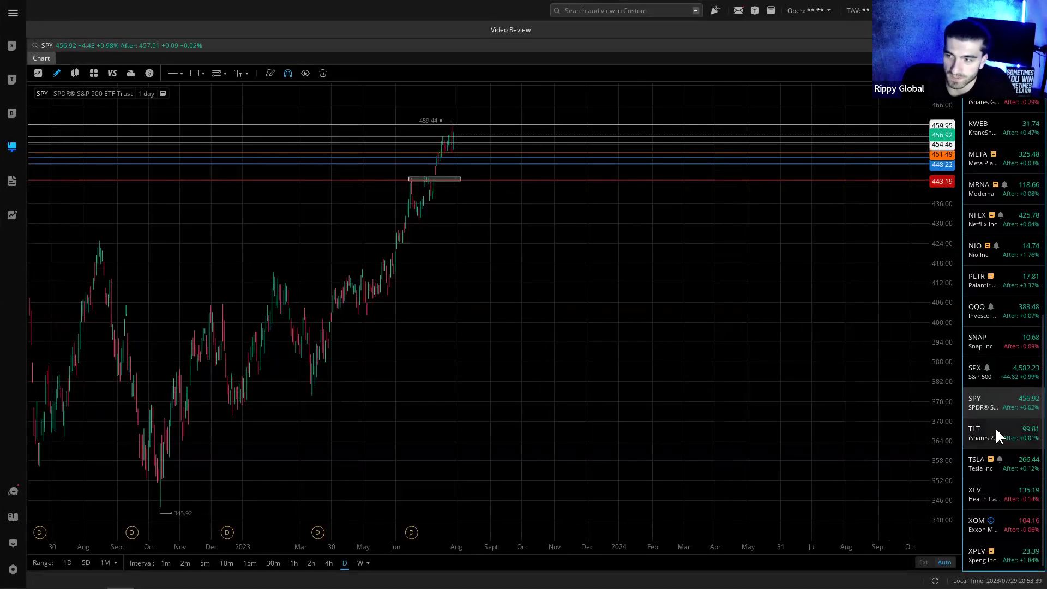
- Open TLT's chart on the daily interval, framed from early 2022 through July 2023
key("Down")
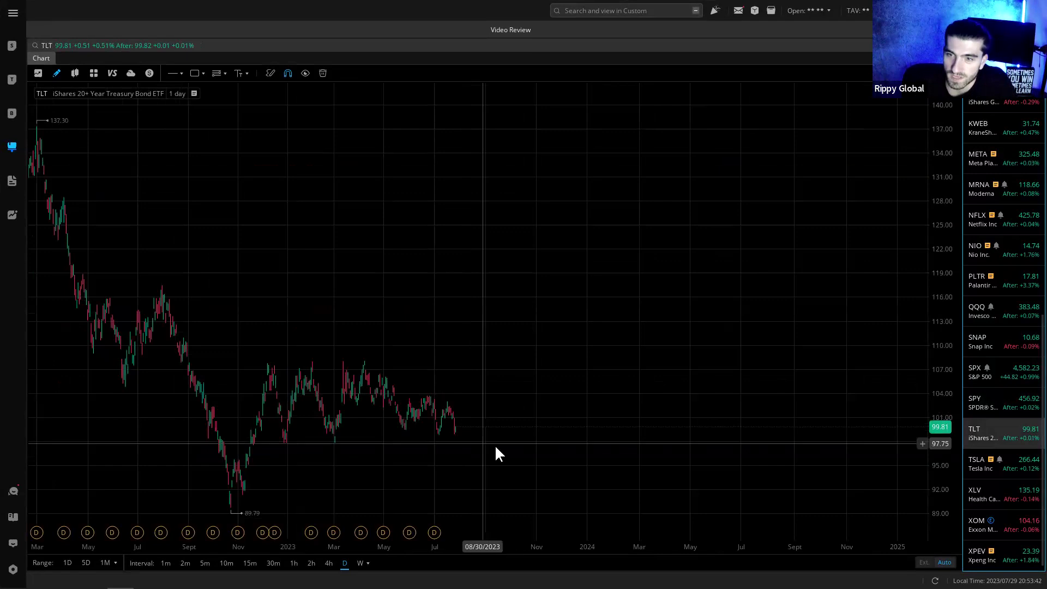
left_click_drag(443, 441, 536, 441)
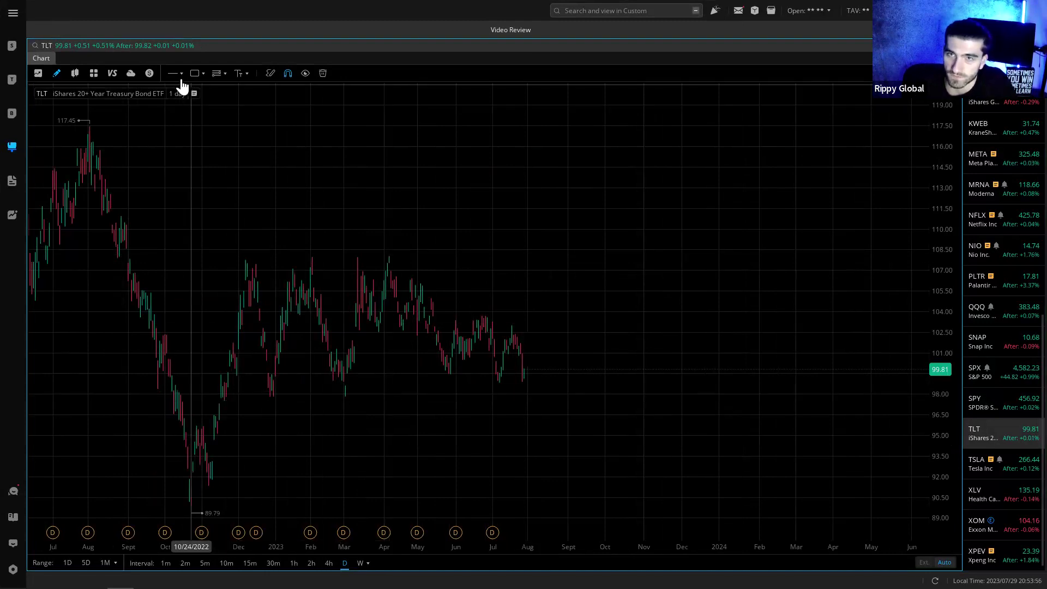
scroll(253, 270, "down", 2)
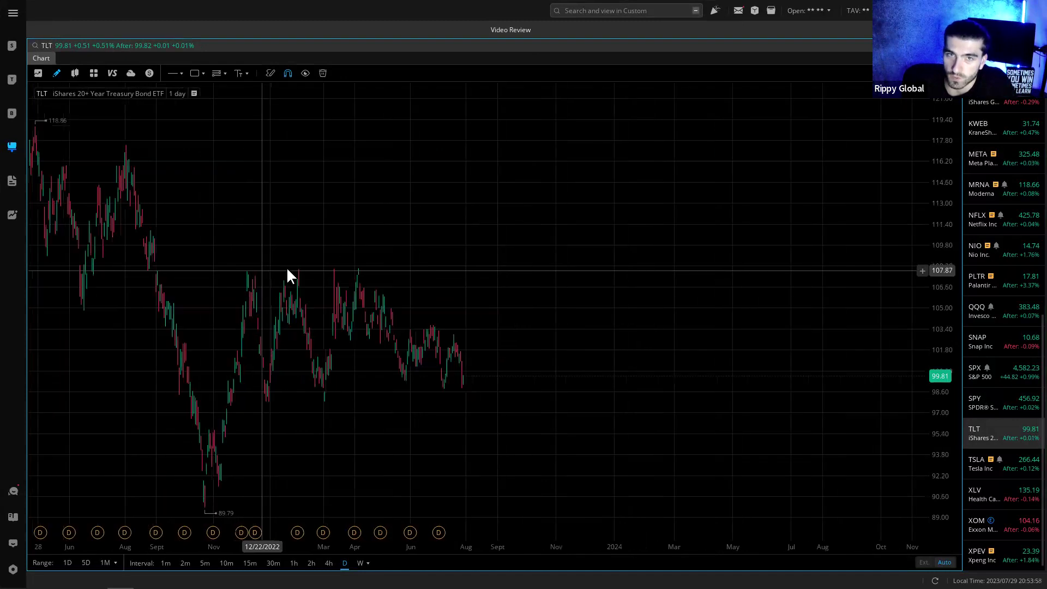
scroll(342, 268, "down", 2)
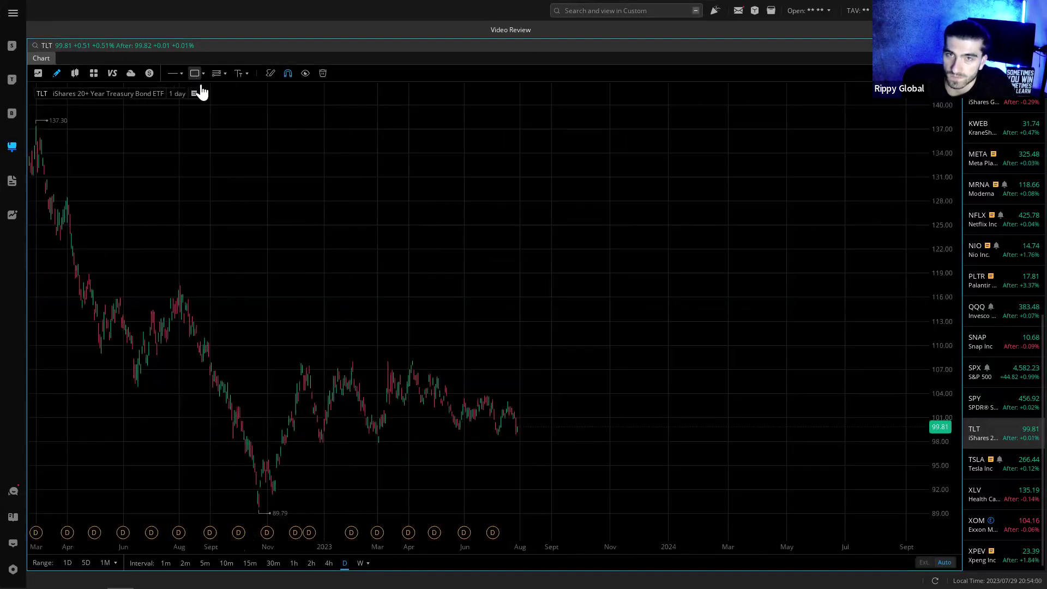
- Draw a rectangle at about 98 to 99.3 on TLT, from the late-December 2022 low past the July 2023 lows
left_click(195, 74)
left_click_drag(315, 431, 559, 440)
left_click(580, 388)
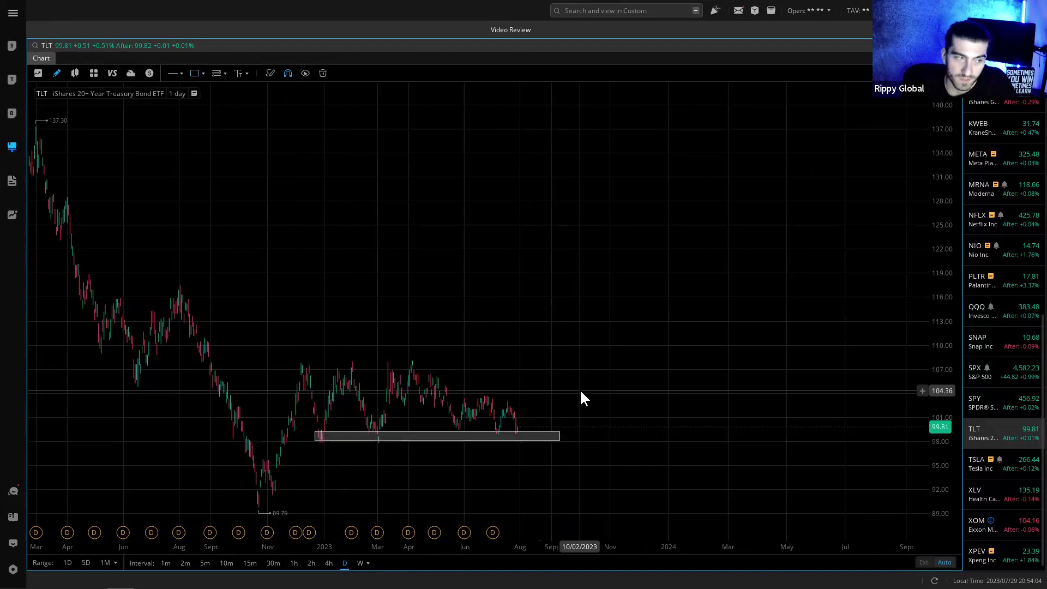
- Switch TLT to the four-hour interval, with the price action from late 2022 through July 2023 in view
scroll(580, 389, "down", 2)
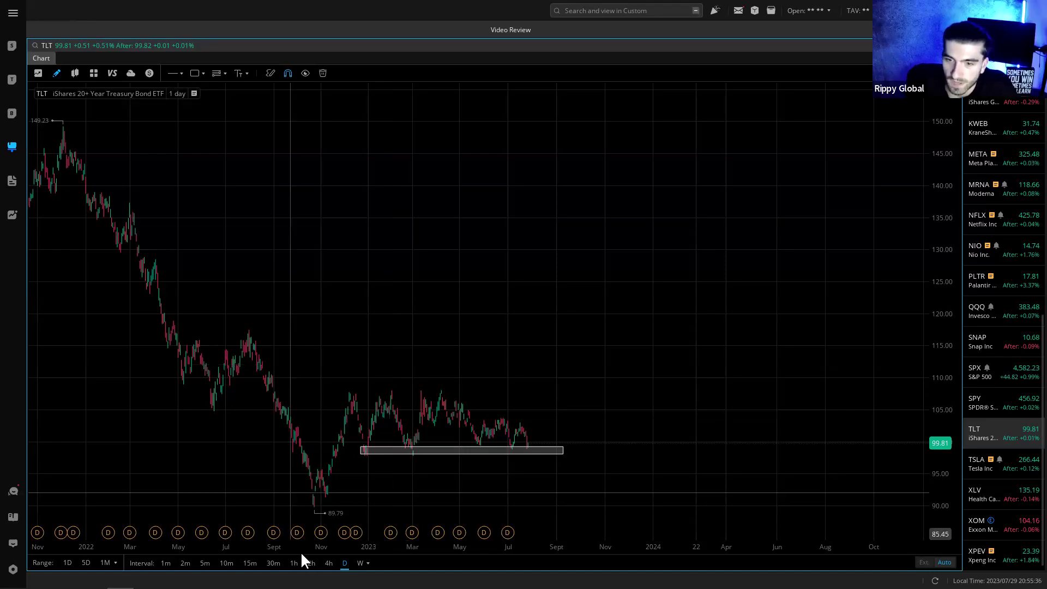
left_click(329, 563)
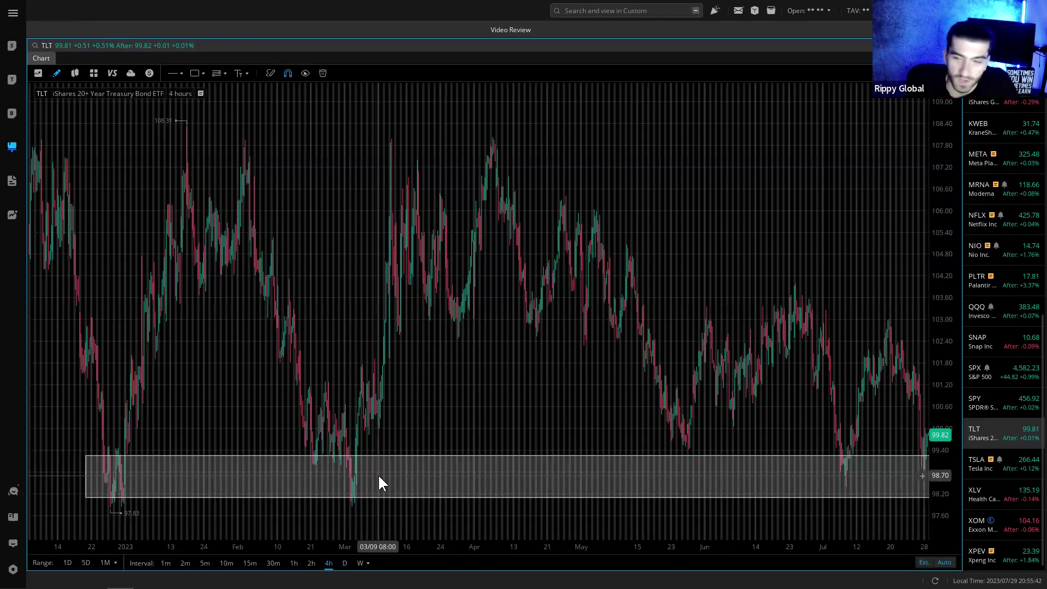
scroll(586, 369, "down", 2)
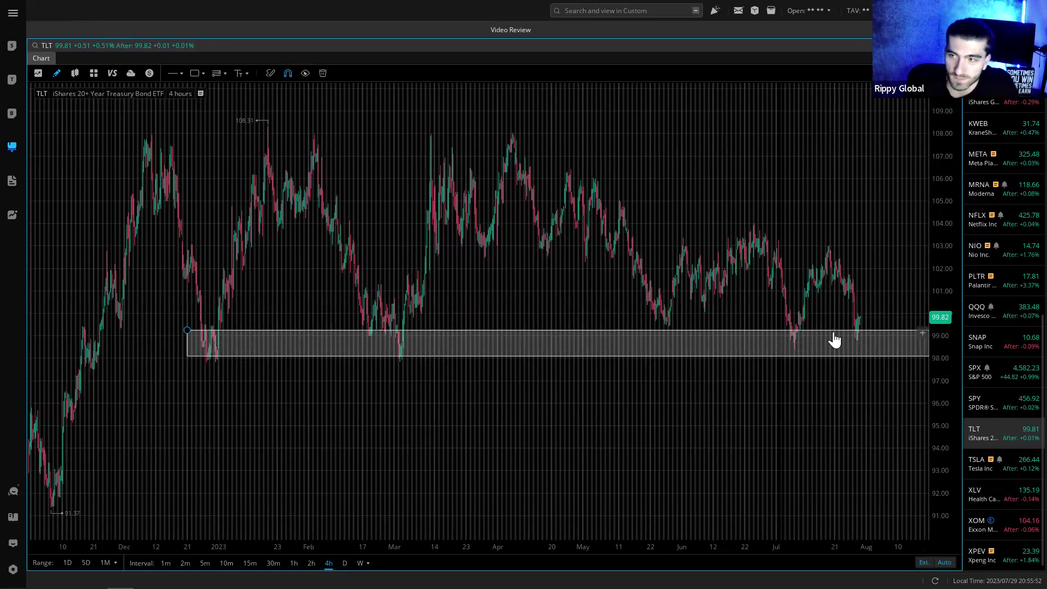
mouse_move(745, 423)
left_mouse_down()
mouse_move(640, 424)
mouse_move(731, 411)
left_mouse_up()
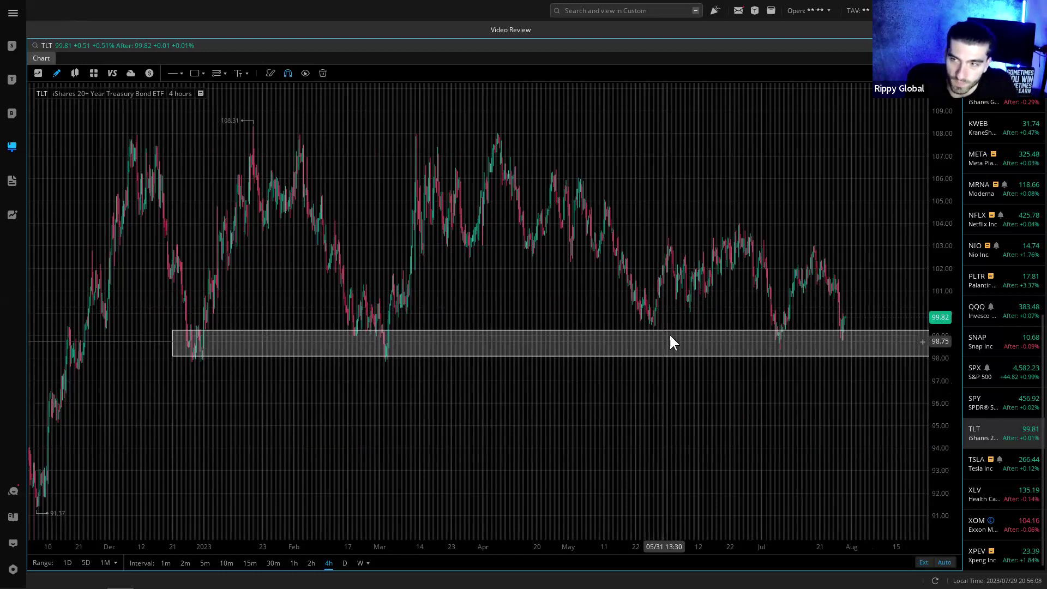
- Delete the long support rectangle from TLT's chart
left_click_drag(677, 338, 662, 333)
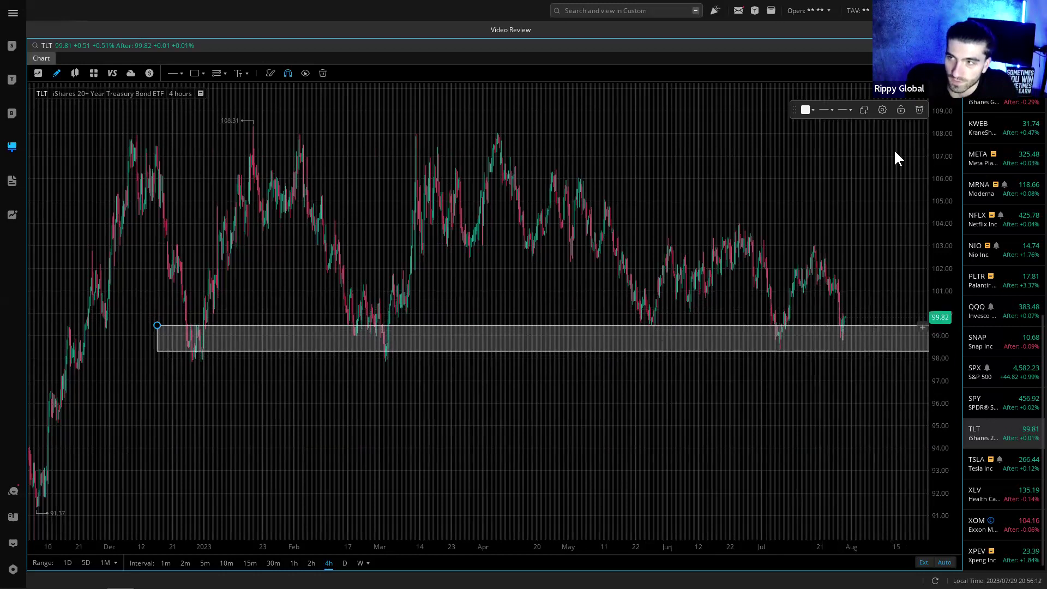
left_click(919, 109)
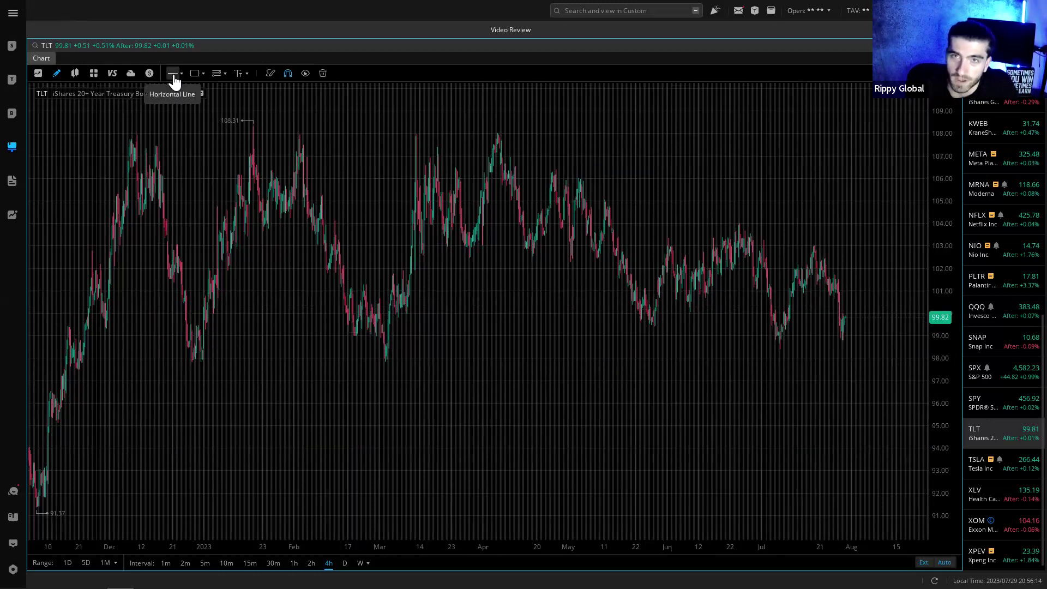
- Add a horizontal line under TLT's December and March lows, trying 97.90 and 98.90 before placing it at 97.56
left_click(173, 77)
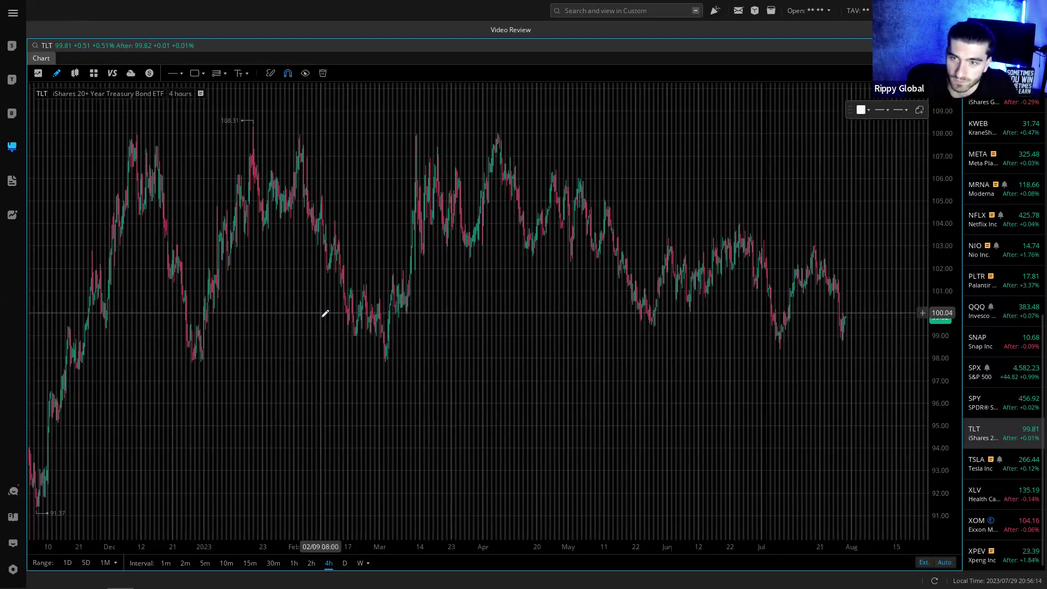
left_click(325, 362)
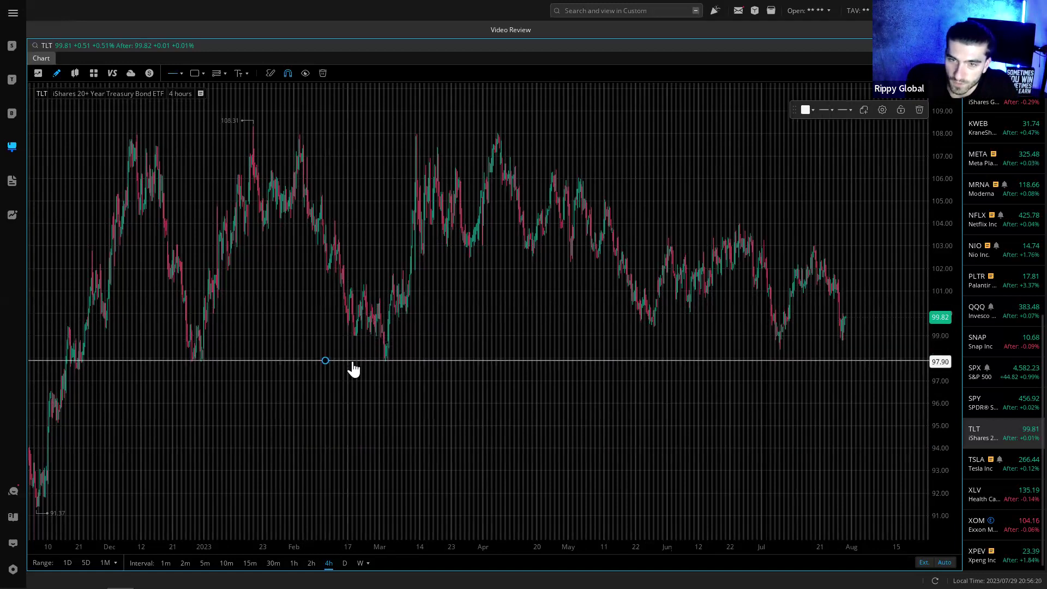
left_click_drag(354, 371, 353, 347)
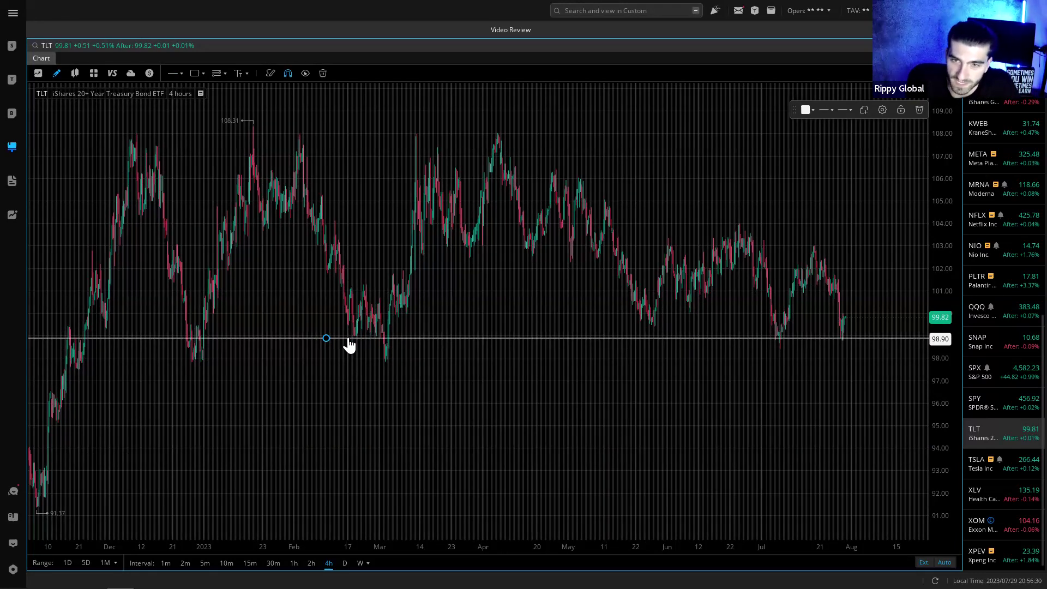
left_click_drag(348, 340, 349, 362)
left_click_drag(287, 306, 573, 283)
left_click_drag(400, 382, 315, 353)
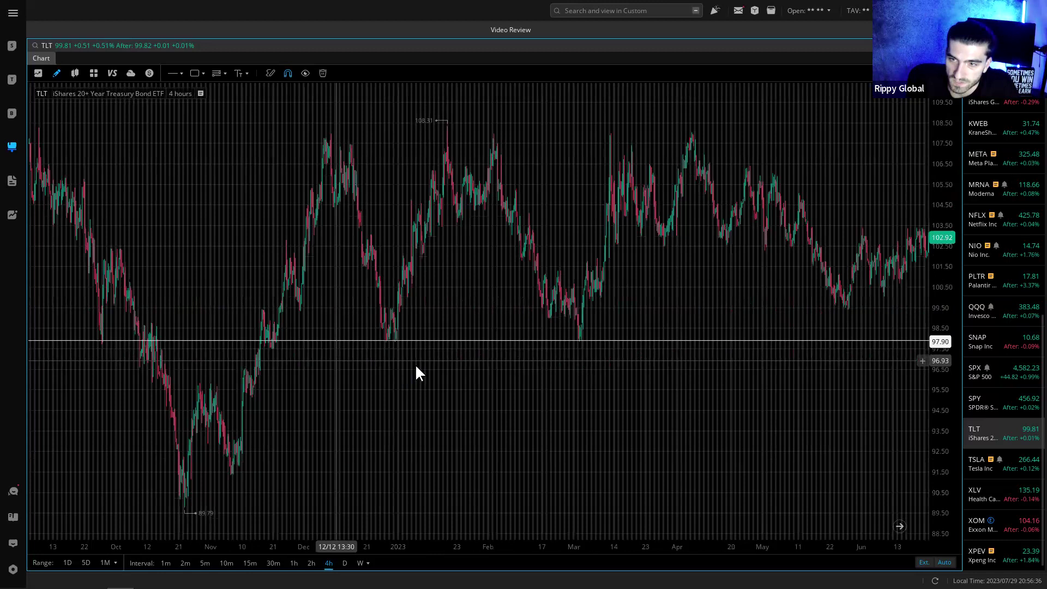
mouse_move(430, 346)
left_mouse_down()
mouse_move(433, 324)
mouse_move(434, 355)
mouse_move(421, 350)
left_mouse_up()
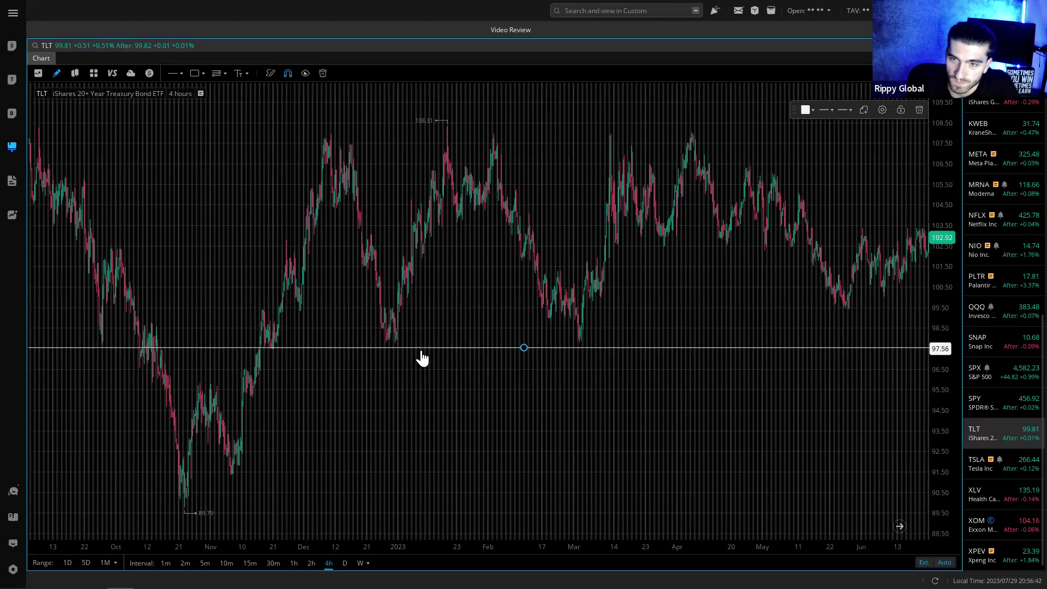
- Move TLT's horizontal line to 97.95, along the late-December 2022 and early-March 2023 lows
scroll(229, 376, "up", 5)
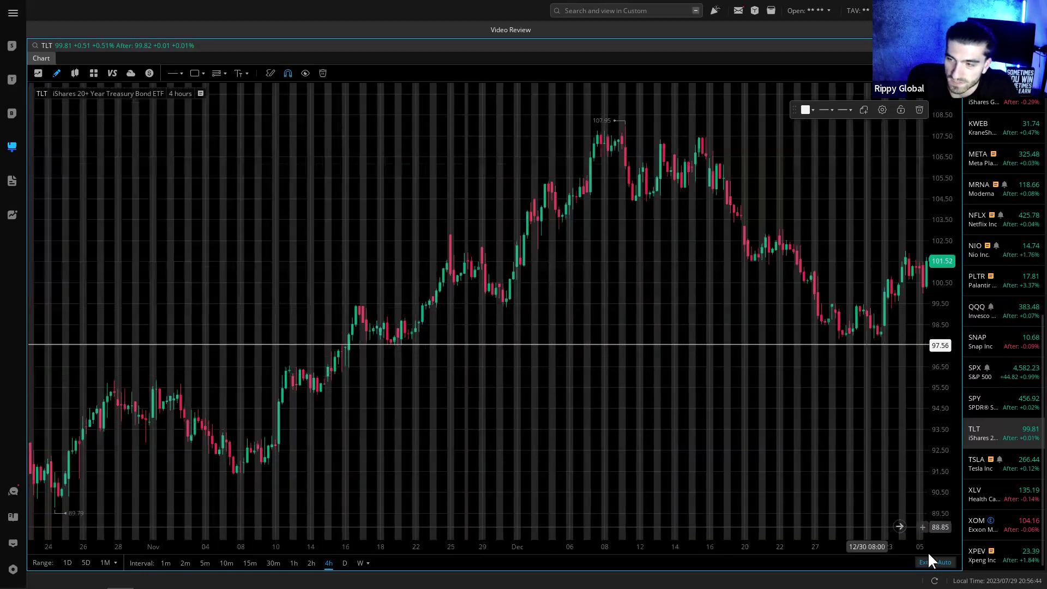
left_click_drag(945, 460, 922, 333)
left_click_drag(666, 126, 630, 364)
left_click_drag(944, 401, 943, 182)
scroll(336, 337, "down", 2)
scroll(380, 354, "down", 3)
left_click_drag(490, 332, 227, 330)
left_click_drag(388, 364, 217, 364)
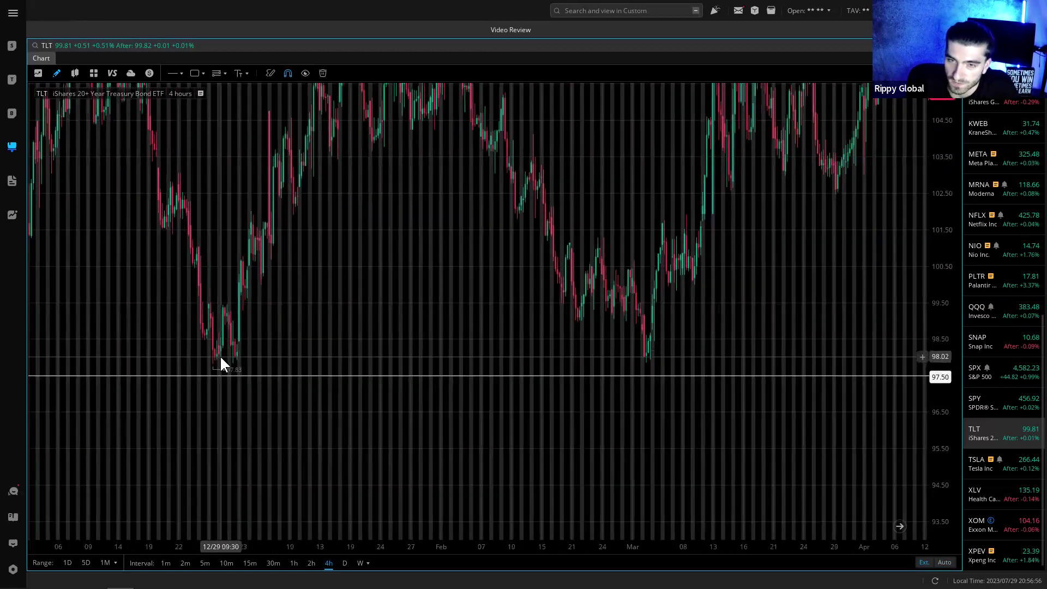
mouse_move(246, 346)
left_mouse_down()
mouse_move(559, 352)
mouse_move(549, 364)
mouse_move(358, 289)
mouse_move(231, 206)
left_mouse_up()
- Outline TLT's late-December 2022 low at about 97.5 to 98.5 and its early-March 2023 low at about 97.8 to 98.4 with rectangles
left_click(195, 73)
left_click_drag(153, 339, 210, 374)
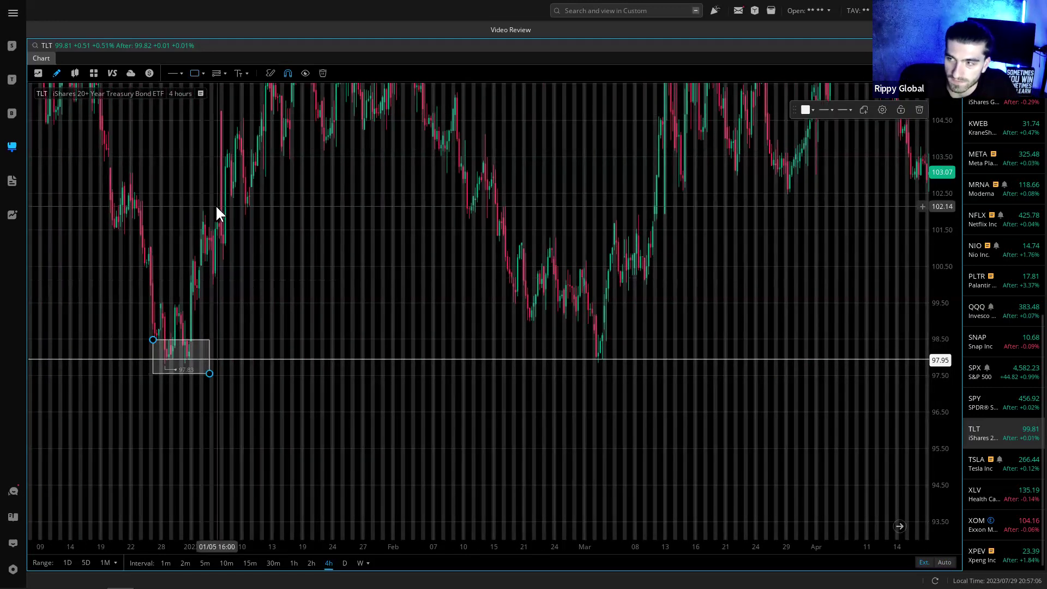
left_click(173, 74)
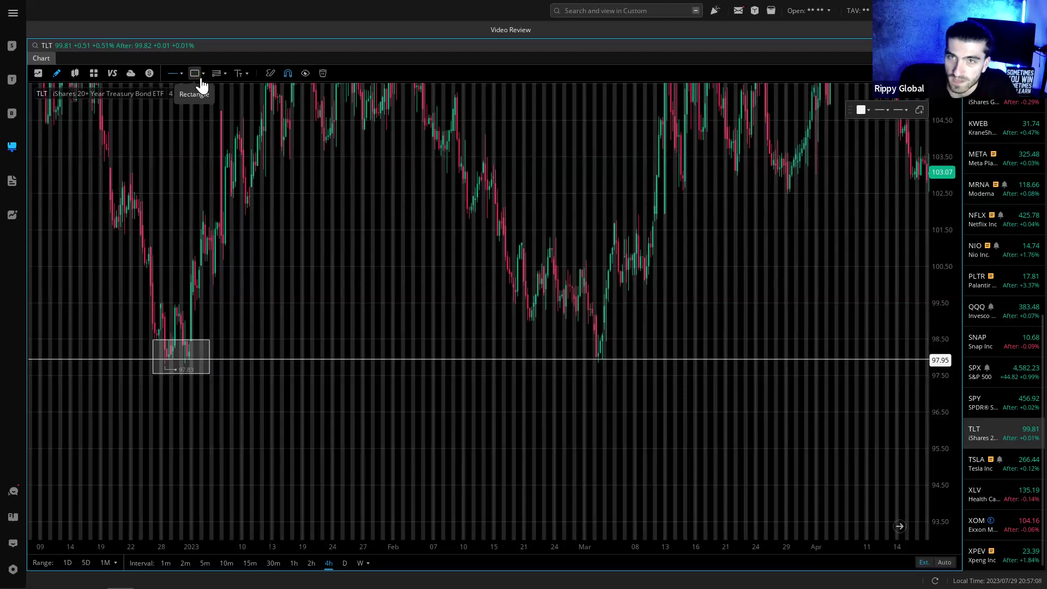
left_click_drag(584, 344, 615, 364)
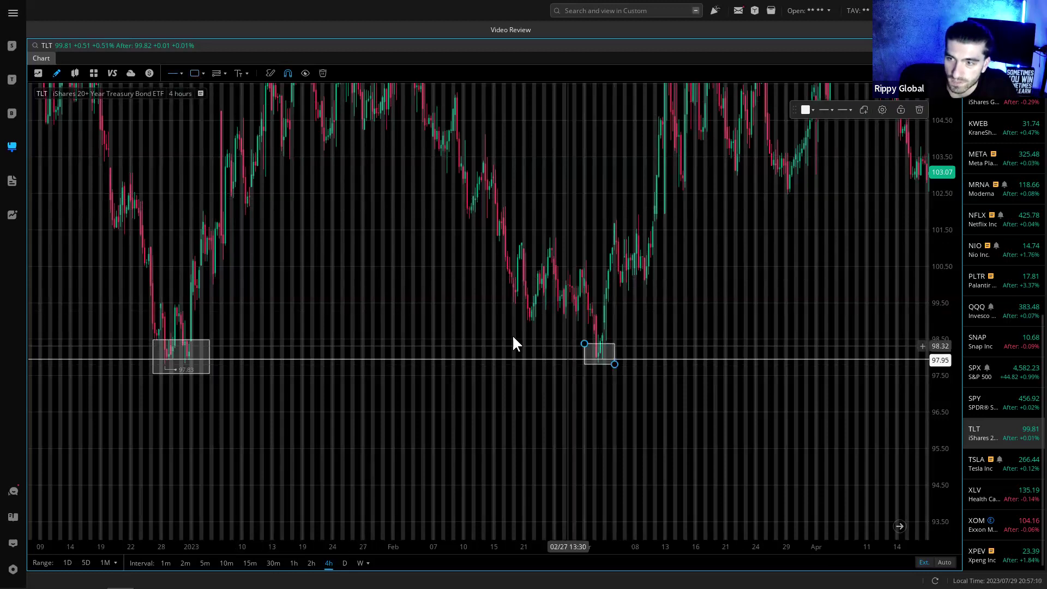
- Lower TLT's horizontal line to 97.18 and compare it with the autumn 2022 price action
scroll(461, 305, "up", 5)
left_click_drag(309, 377, 248, 390)
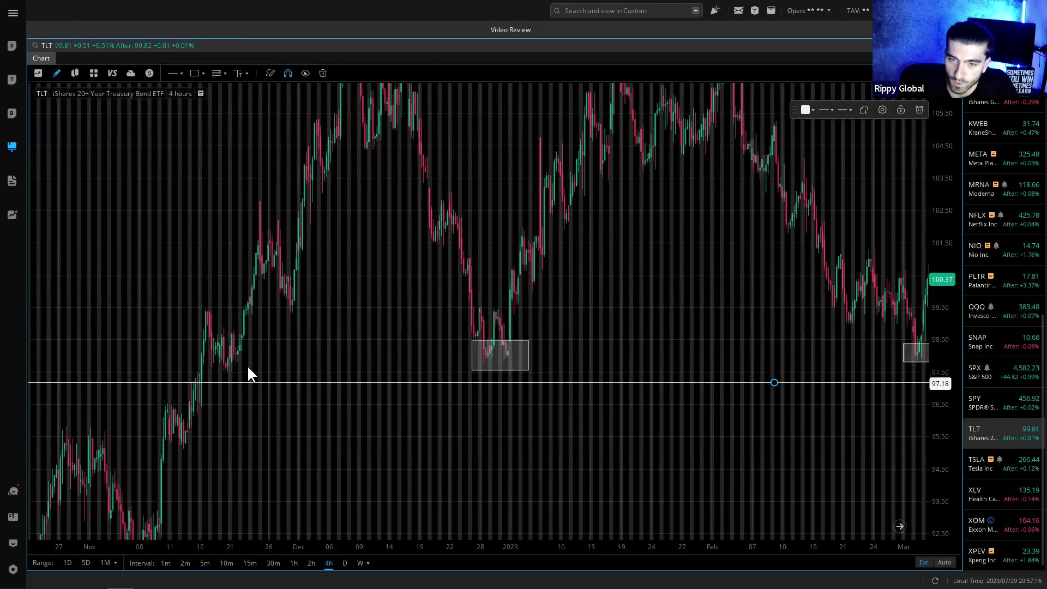
scroll(269, 341, "down", 5)
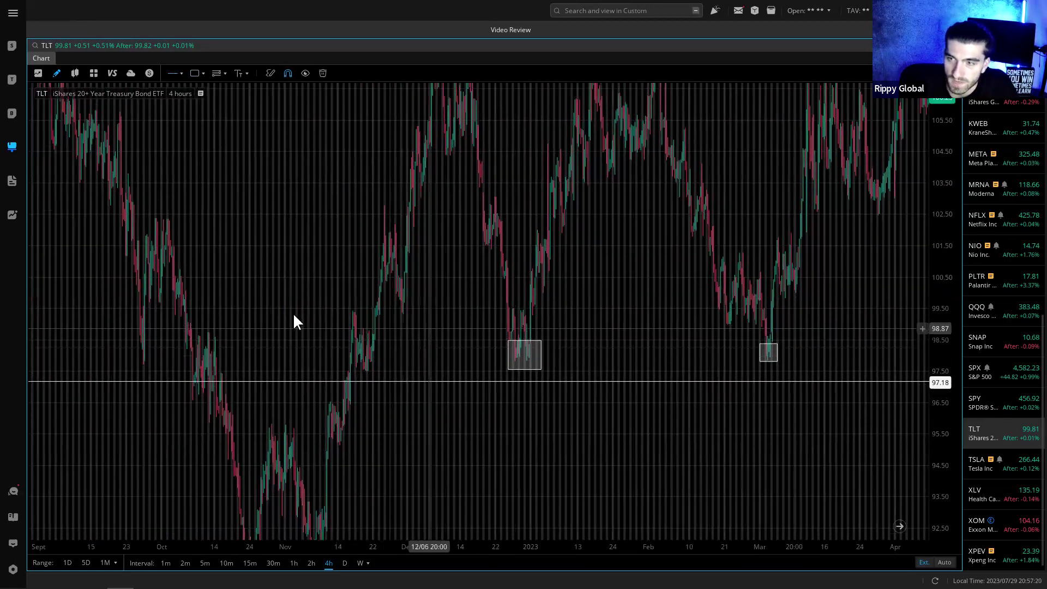
left_click_drag(429, 328, 284, 313)
scroll(358, 326, "down", 2)
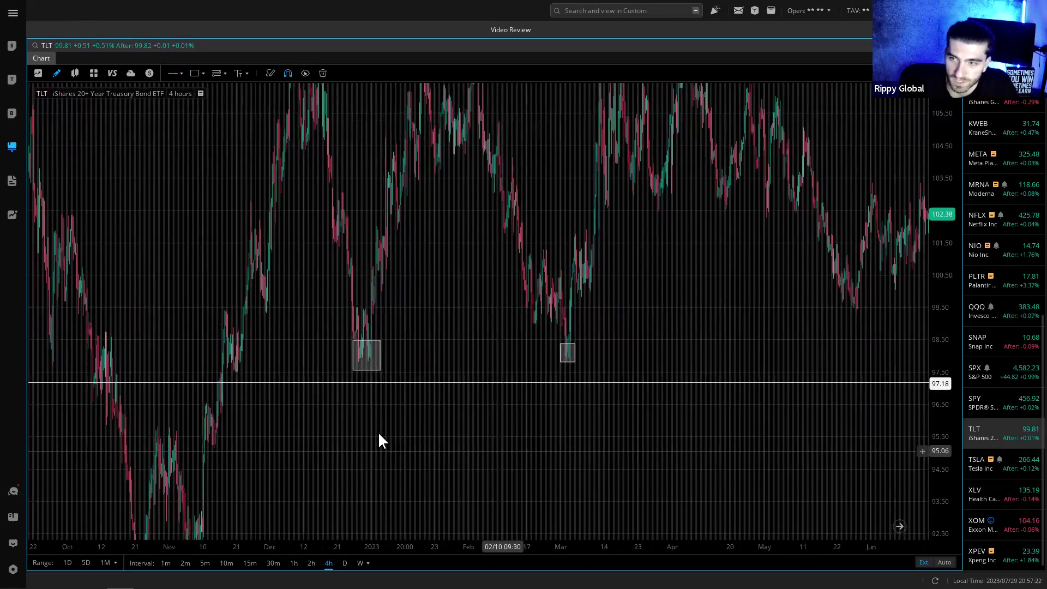
- Move TLT's horizontal line to 98.76, near the July 2023 lows, and color it blue
scroll(381, 441, "right", 6)
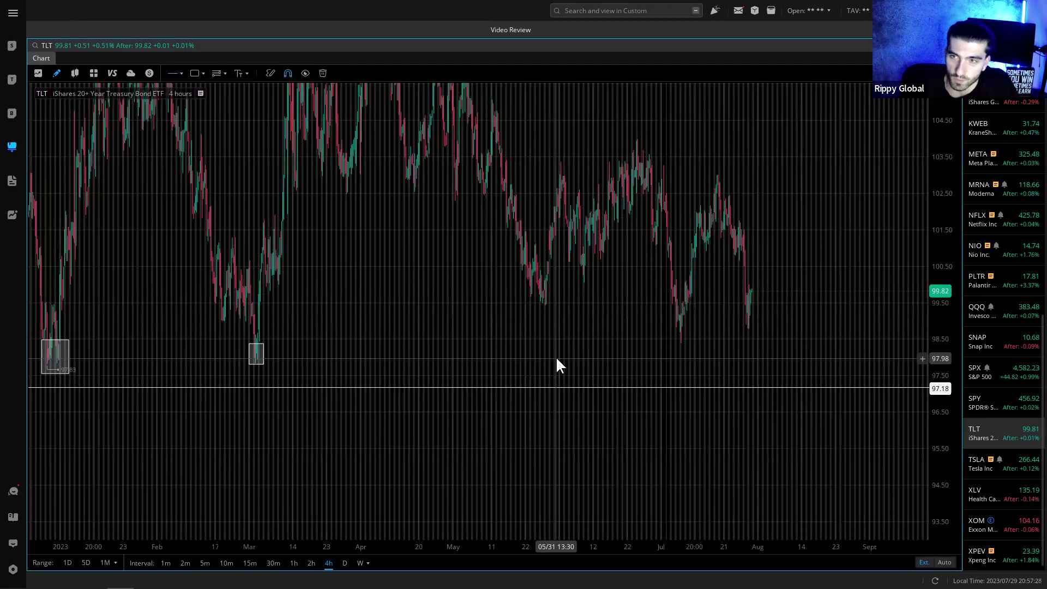
left_click_drag(542, 388, 557, 340)
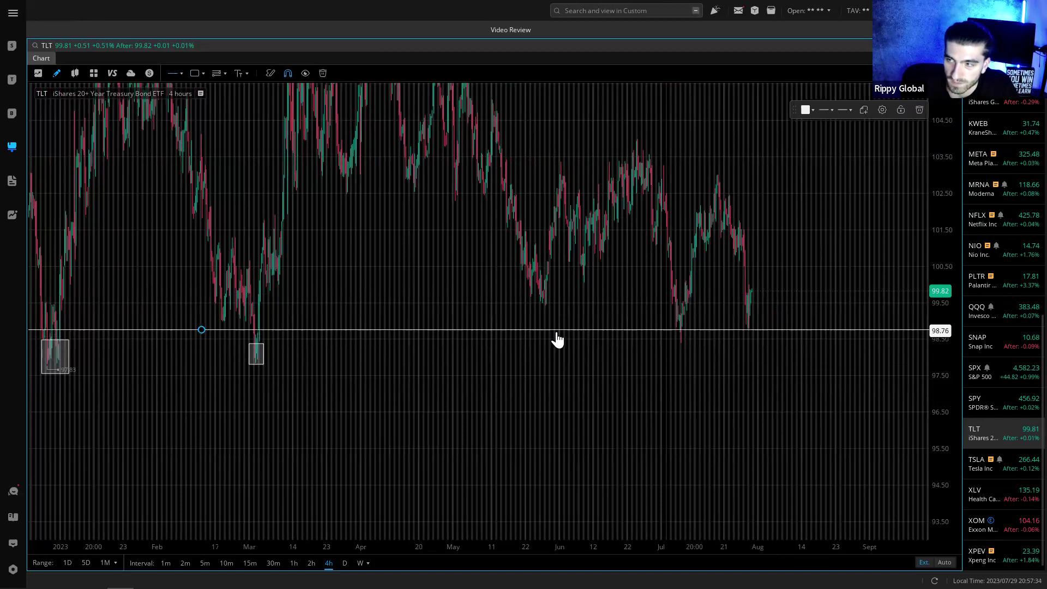
left_click(806, 111)
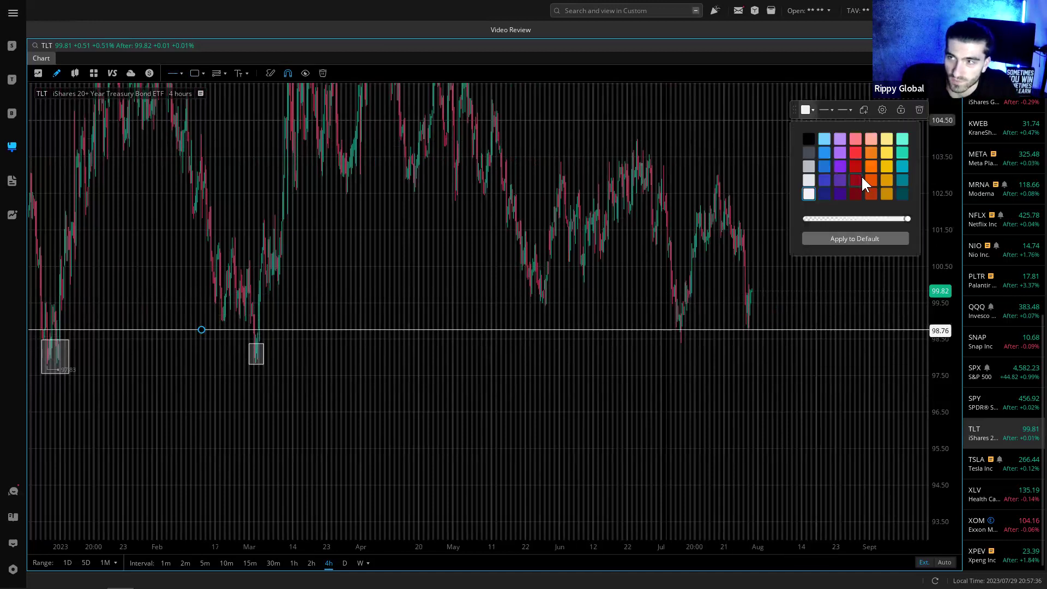
left_click(828, 165)
left_click(767, 295)
- Add a second, white horizontal line at 97.84 on TLT, along the late-December and early-March lows
left_click_drag(267, 395, 422, 388)
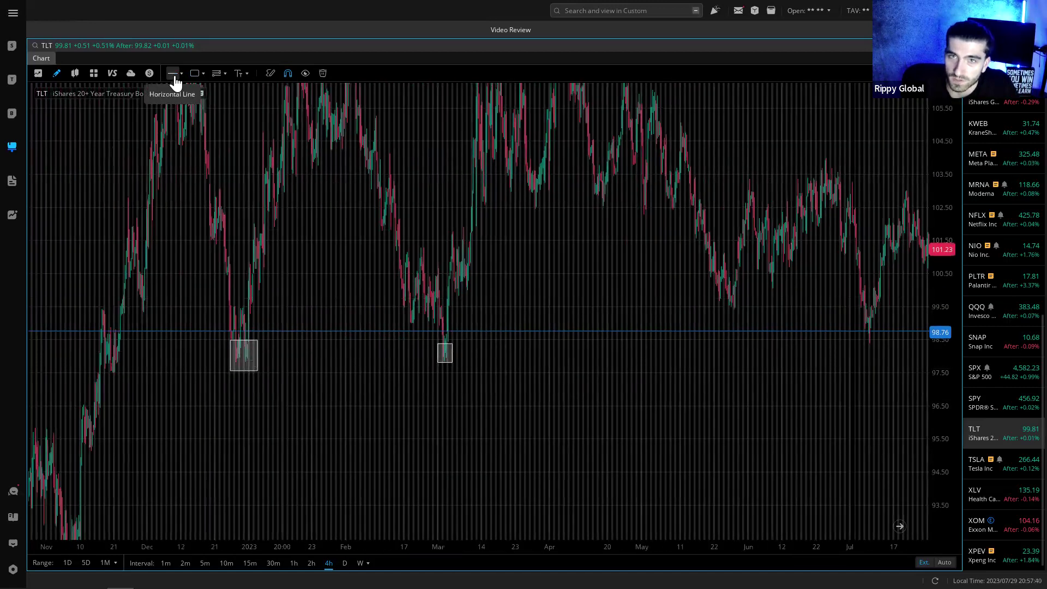
left_click(173, 74)
left_click(317, 362)
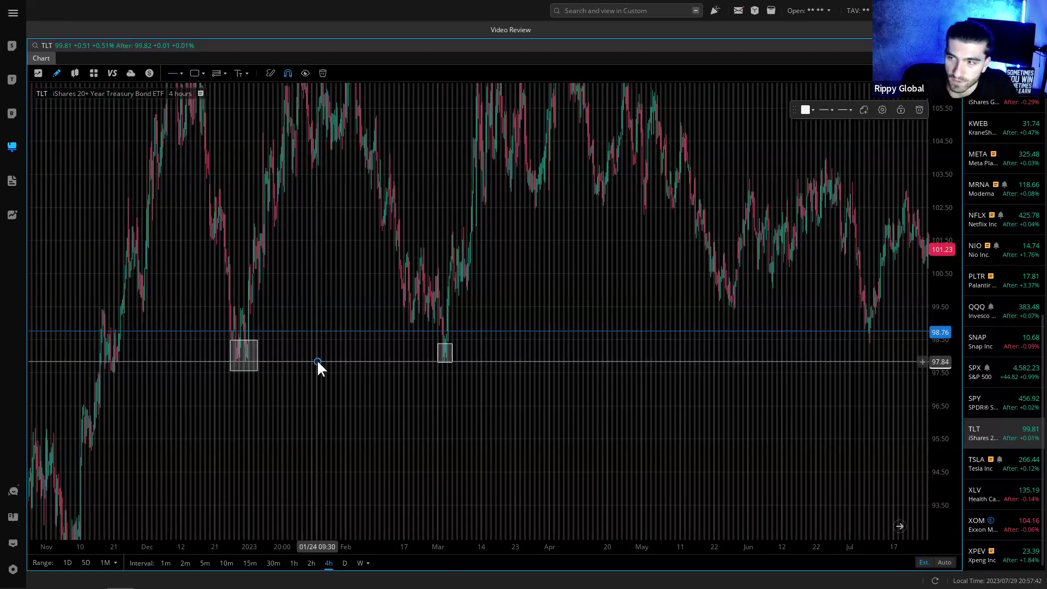
left_click_drag(302, 383, 375, 393)
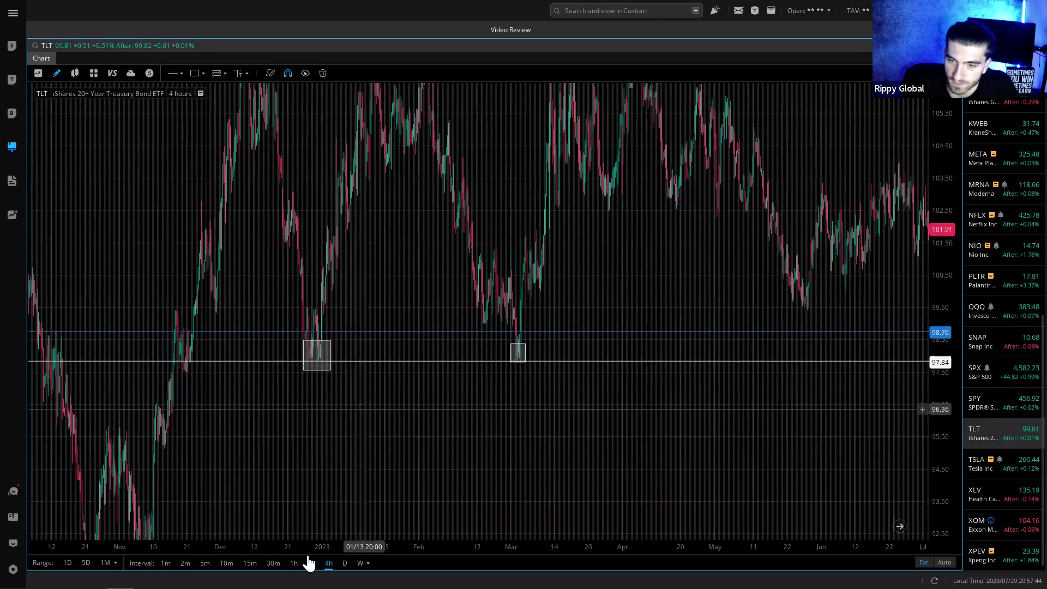
- Return TLT to the daily interval with automatic price scaling, framed on autumn 2022 through July 2023
left_click(345, 562)
left_click_drag(698, 359, 508, 375)
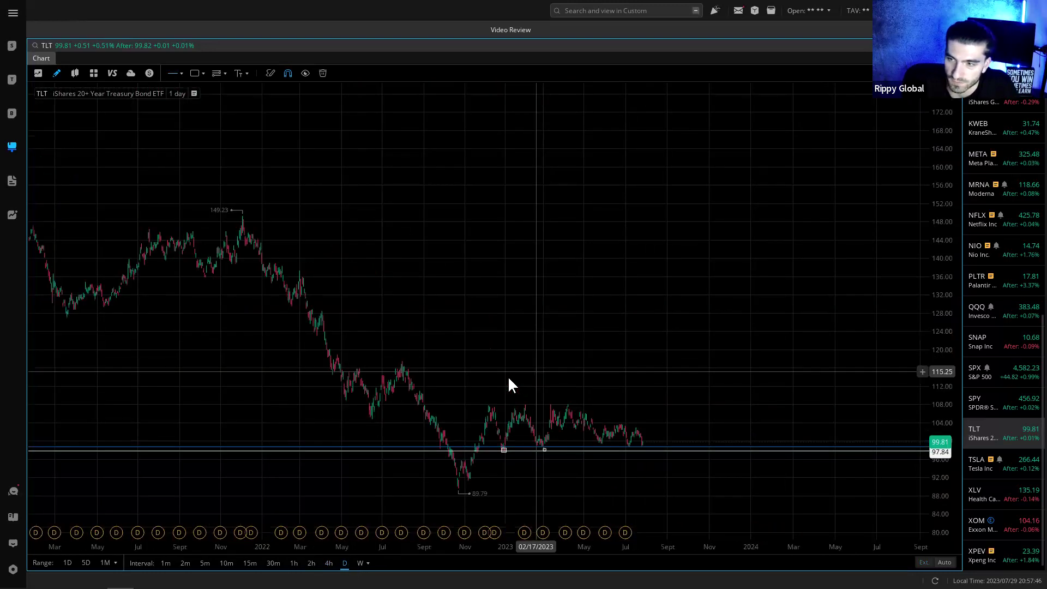
scroll(507, 375, "up", 5)
left_click_drag(730, 365, 607, 370)
left_click(940, 561)
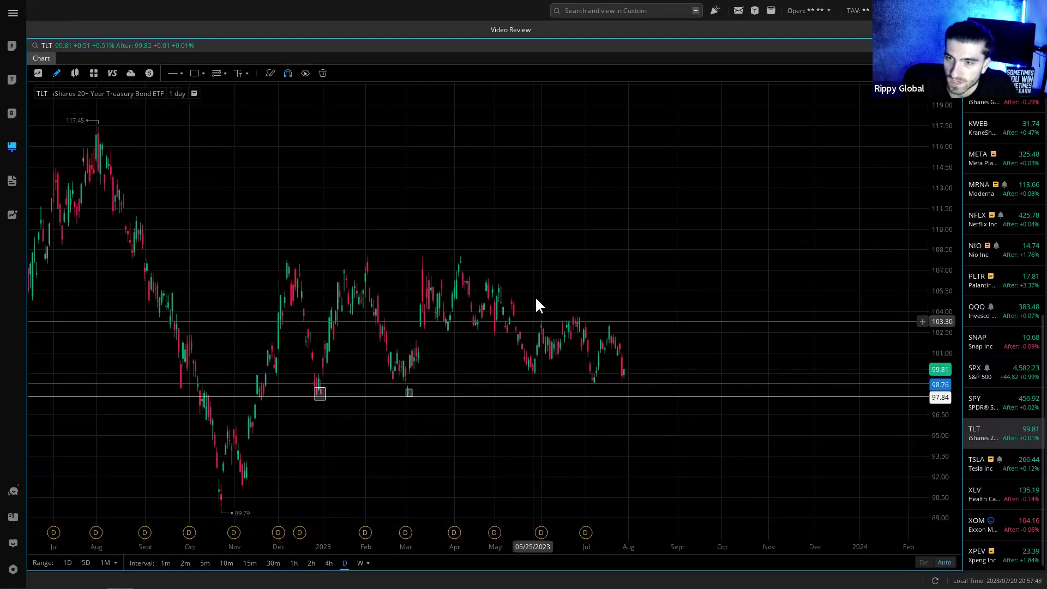
left_click_drag(535, 296, 411, 292)
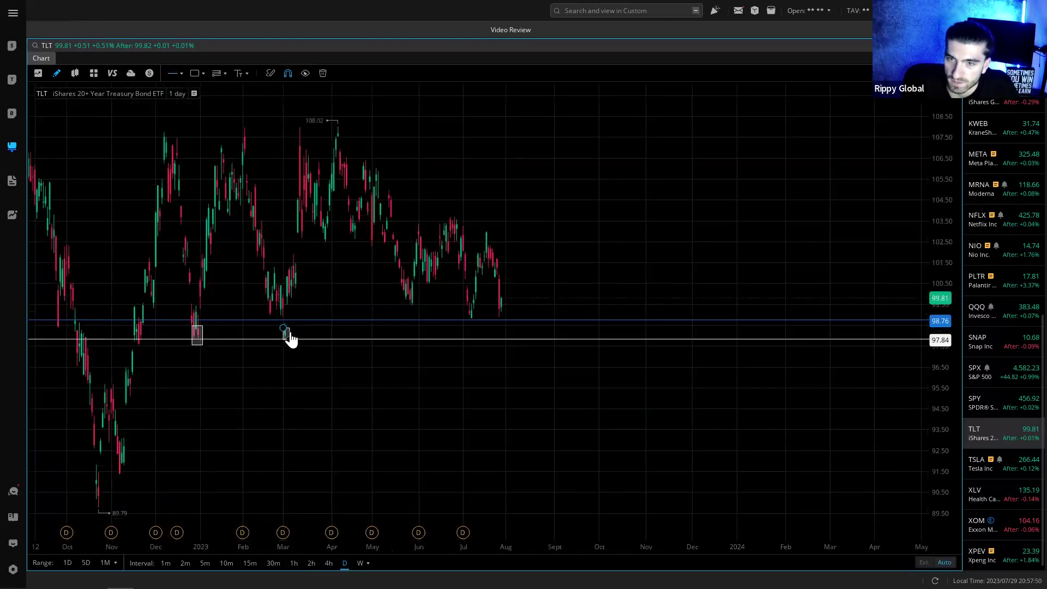
- Delete the two small rectangles around TLT's early-March 2023 and late-December 2022 lows
left_click(289, 338)
left_click(915, 113)
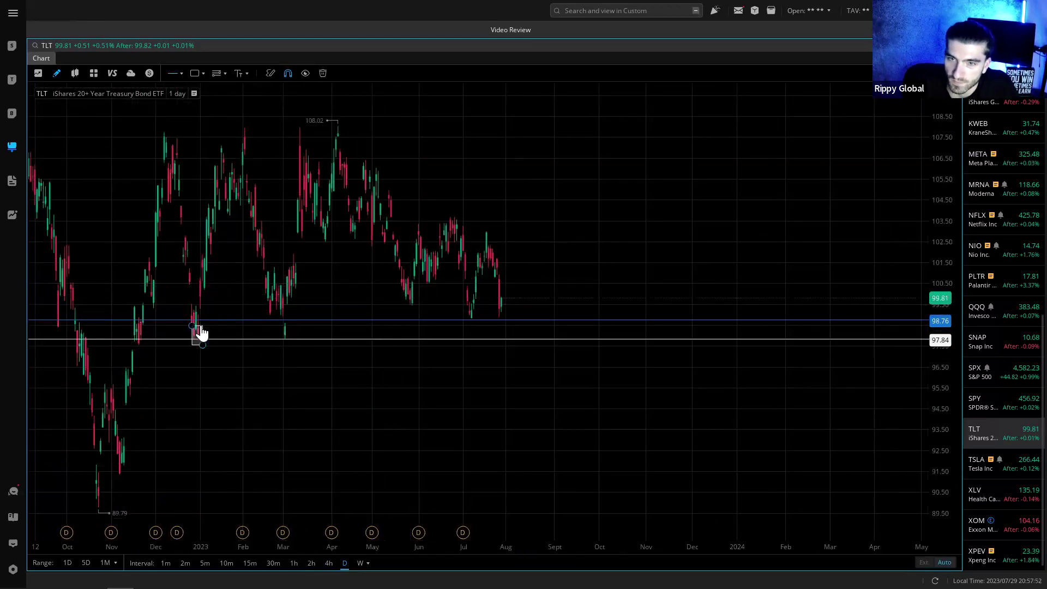
left_click(198, 333)
left_click(914, 113)
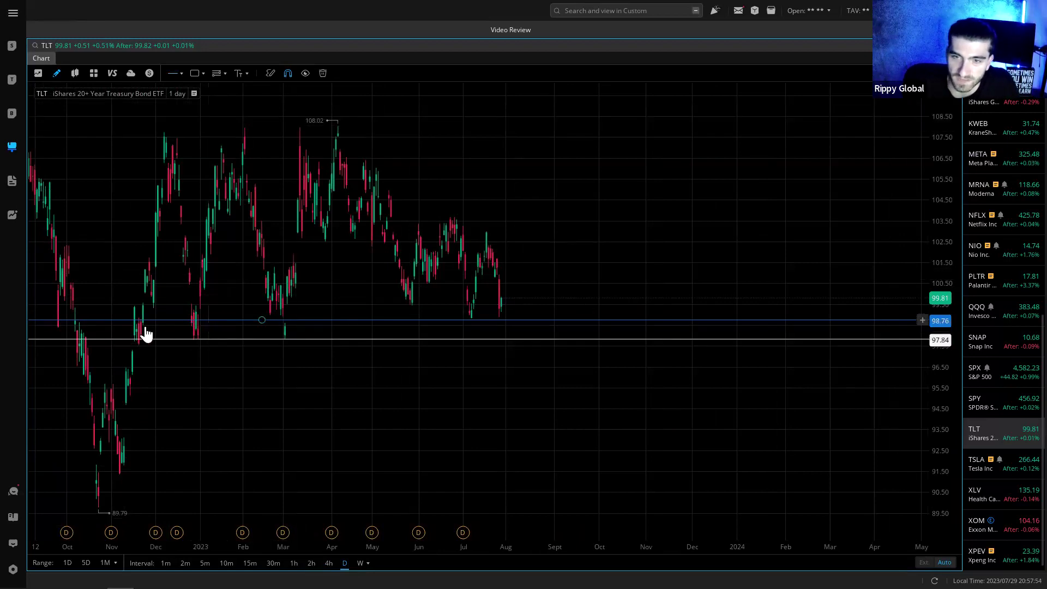
- Lower TLT's white horizontal line to 97.34 and its blue line to 97.85, along the late-December and early-March lows
left_click_drag(184, 347, 183, 356)
left_click(298, 321)
left_click_drag(300, 326, 298, 349)
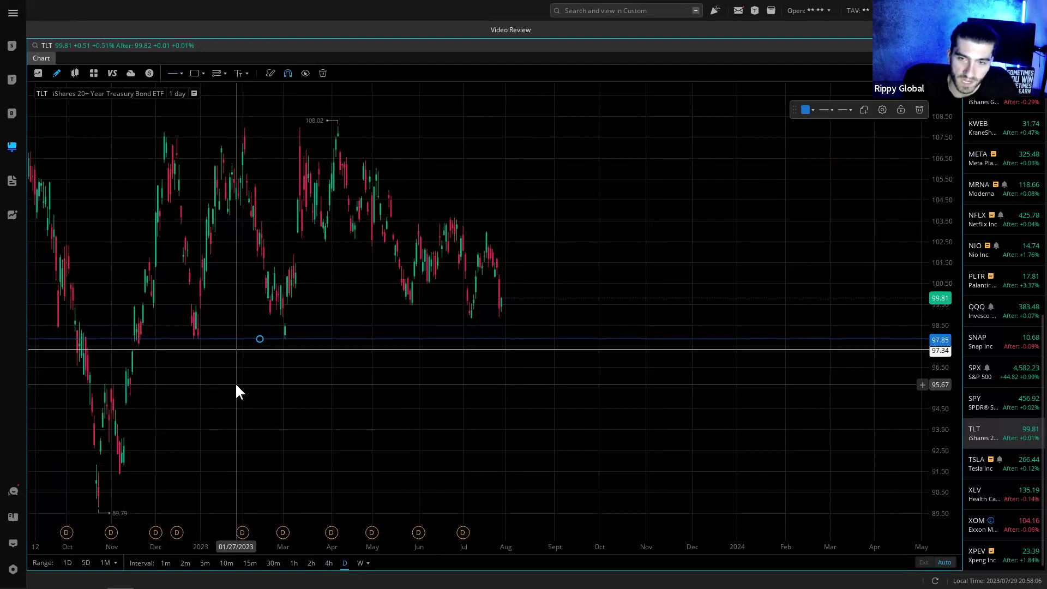
left_click_drag(151, 354, 139, 349)
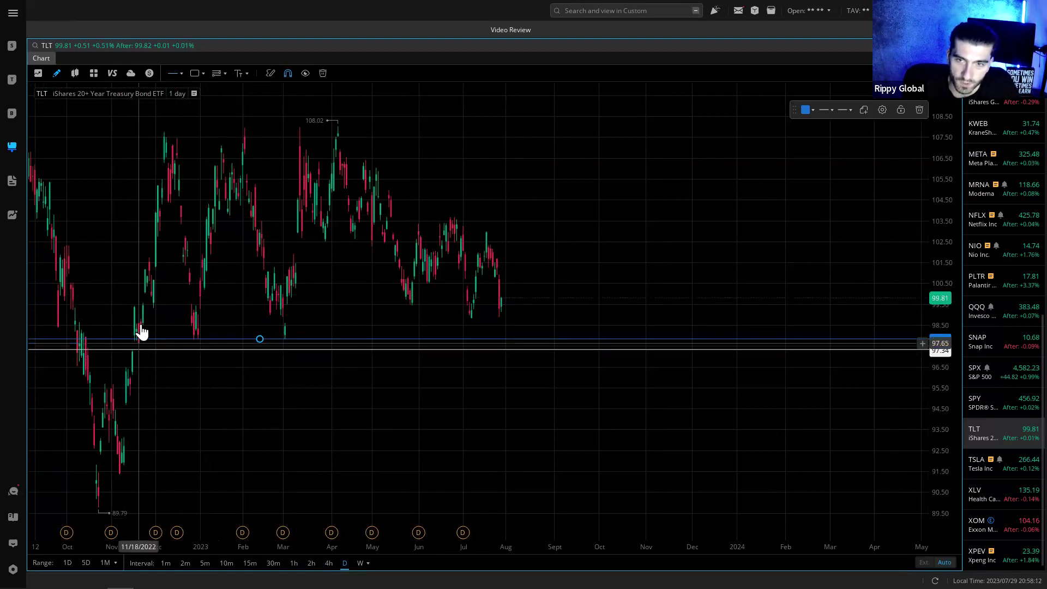
scroll(164, 409, "up", 10)
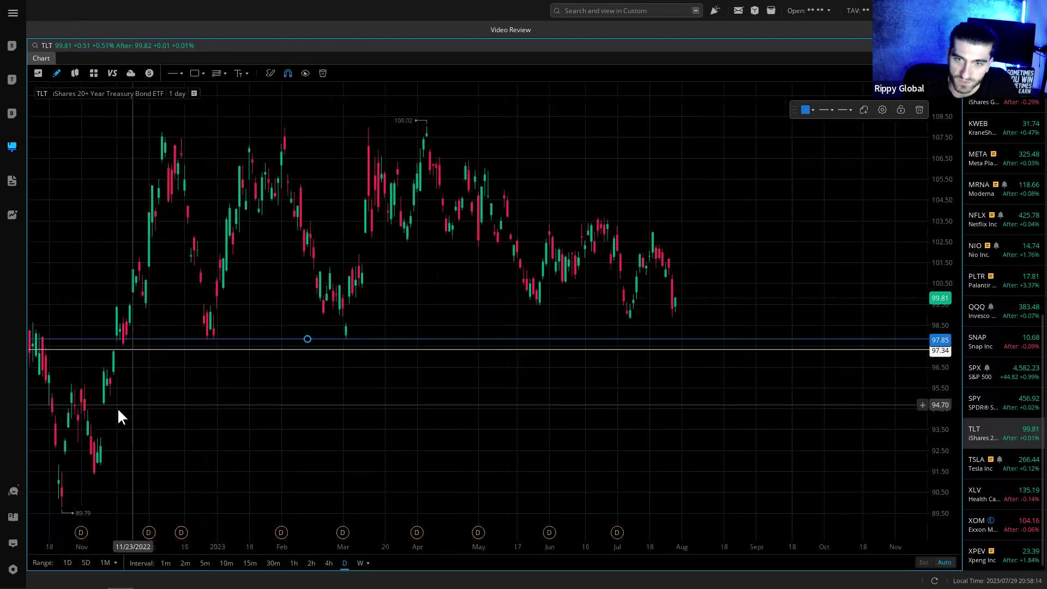
left_click_drag(401, 419, 219, 413)
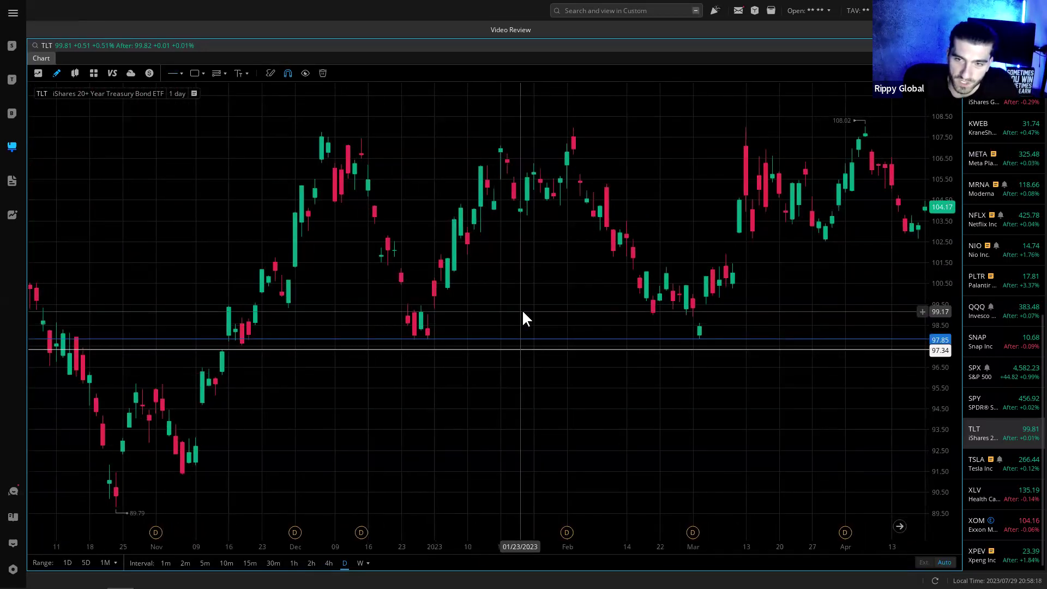
left_click_drag(522, 309, 309, 302)
scroll(567, 400, "down", 5)
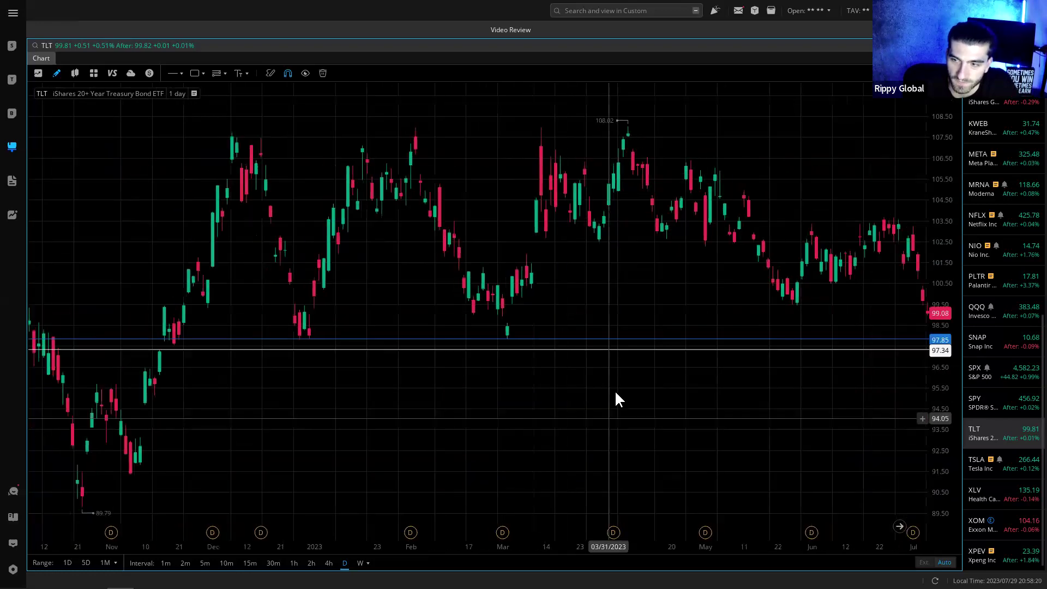
- Raise TLT's blue line to 98.94, near the July 2023 lows, and the white line to 97.79
left_click_drag(634, 496, 639, 461)
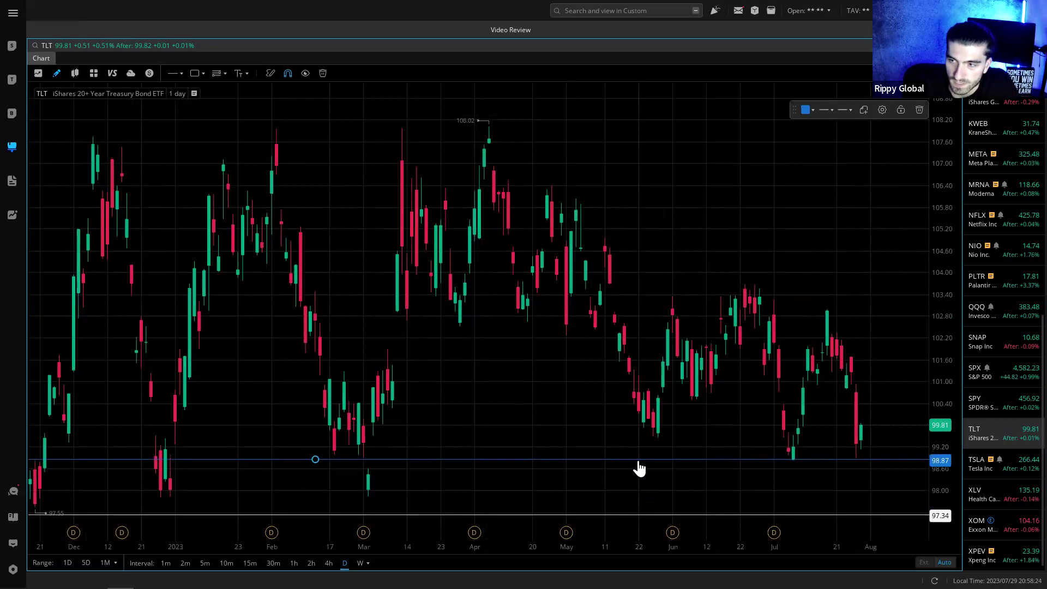
scroll(604, 390, "down", 1)
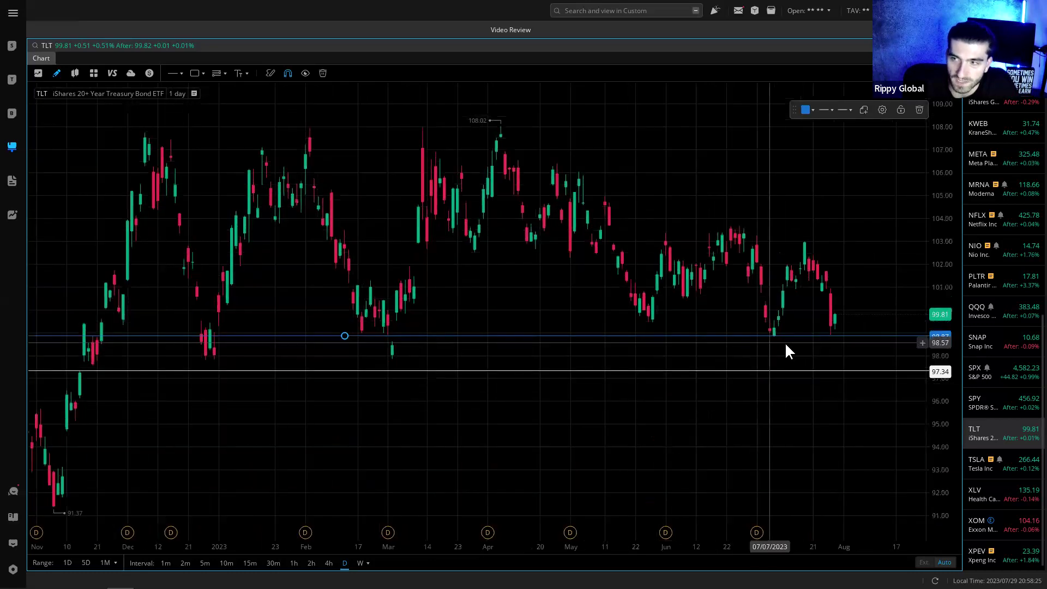
mouse_move(502, 336)
left_mouse_down()
mouse_move(503, 353)
mouse_move(507, 335)
left_mouse_up()
left_click(500, 361)
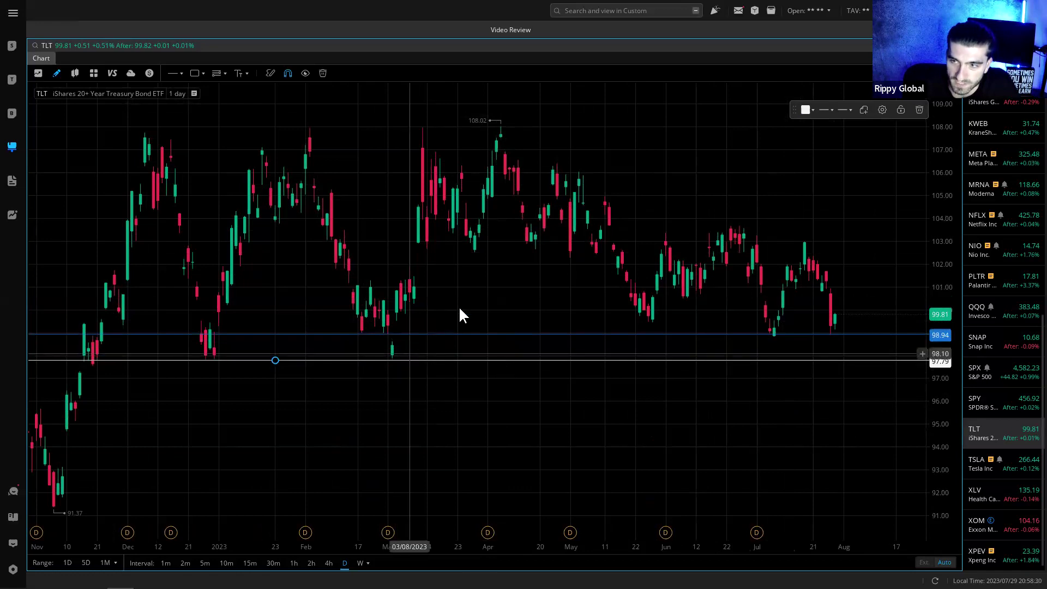
- Move TLT's white line down to 97.32 and its blue line down to 97.89, comparing both with the November to March lows
left_click_drag(398, 360, 398, 376)
left_click_drag(450, 334, 443, 358)
left_click(458, 340)
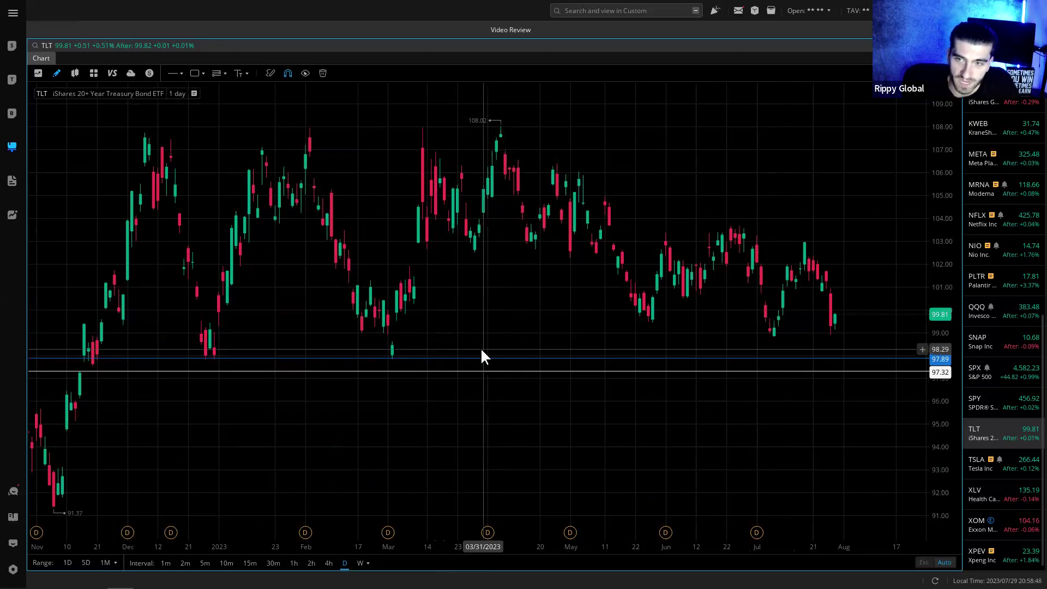
scroll(325, 394, "down", 2)
left_click_drag(322, 396, 375, 394)
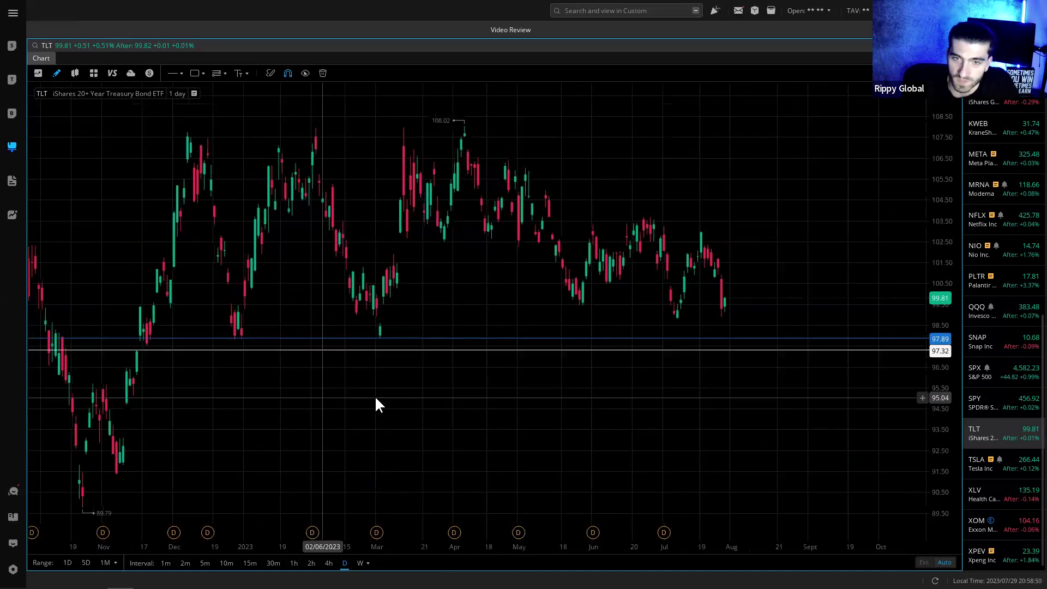
left_click_drag(274, 350, 274, 355)
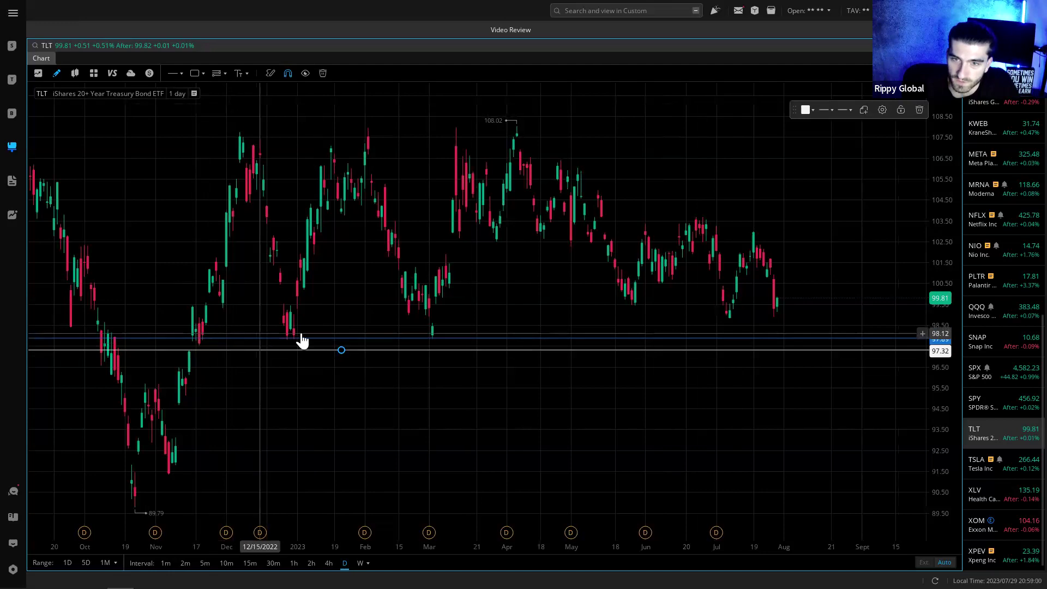
left_click(203, 337)
scroll(201, 397, "up", 6)
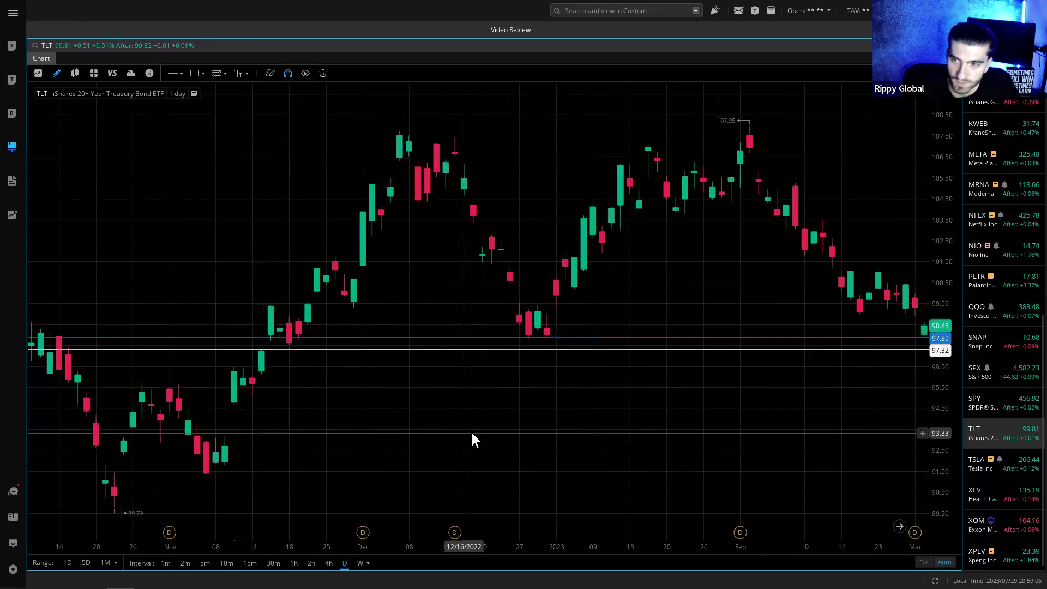
scroll(472, 433, "down", 5)
left_click_drag(476, 396, 452, 390)
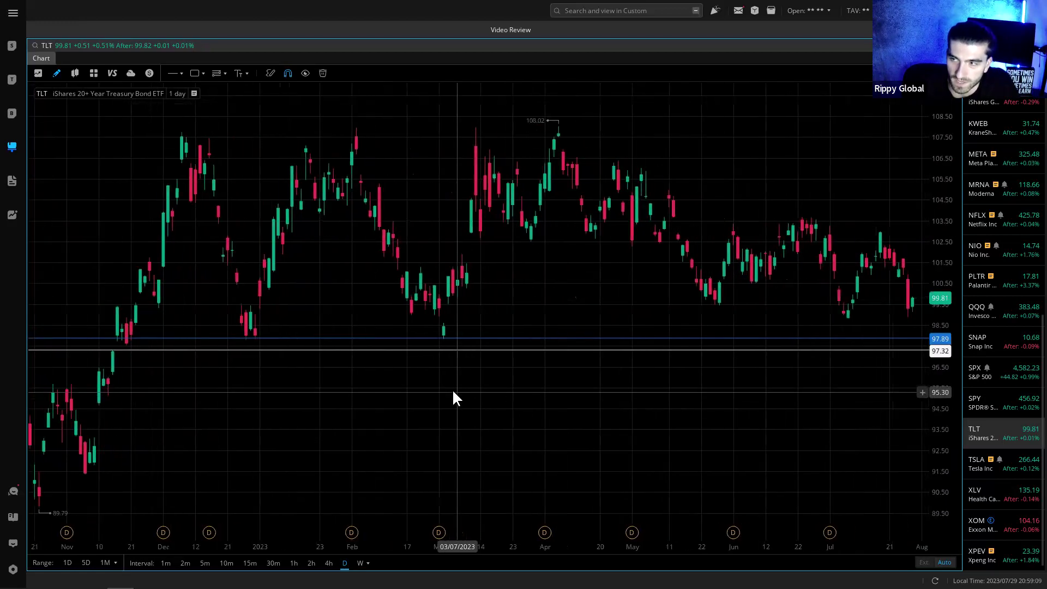
- Try TLT's blue line at 98.78 and the white line at 97.87, just under the early-March low
left_click(450, 346)
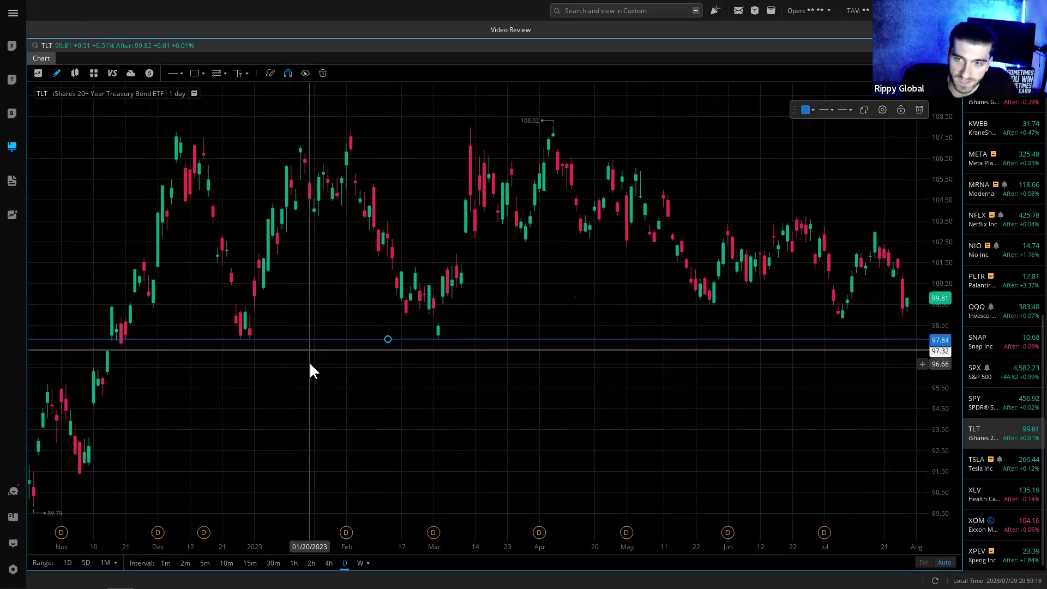
left_click_drag(428, 338, 428, 338)
left_click_drag(434, 323, 435, 339)
left_click(452, 321)
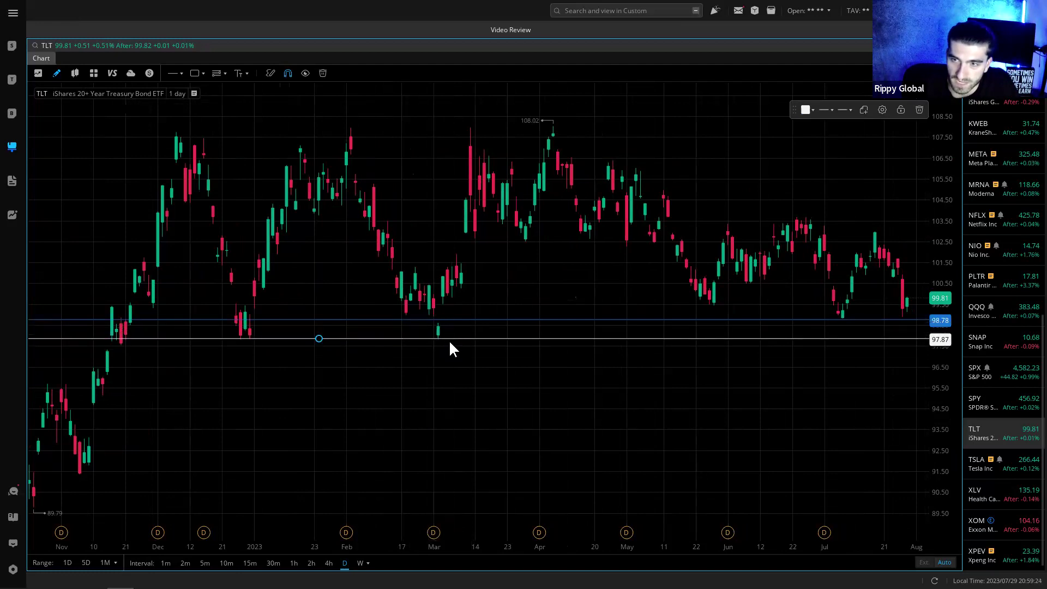
- Set TLT's white line at 97.34 and its blue line at 97.86, below the December and March lows
left_click_drag(452, 338, 457, 356)
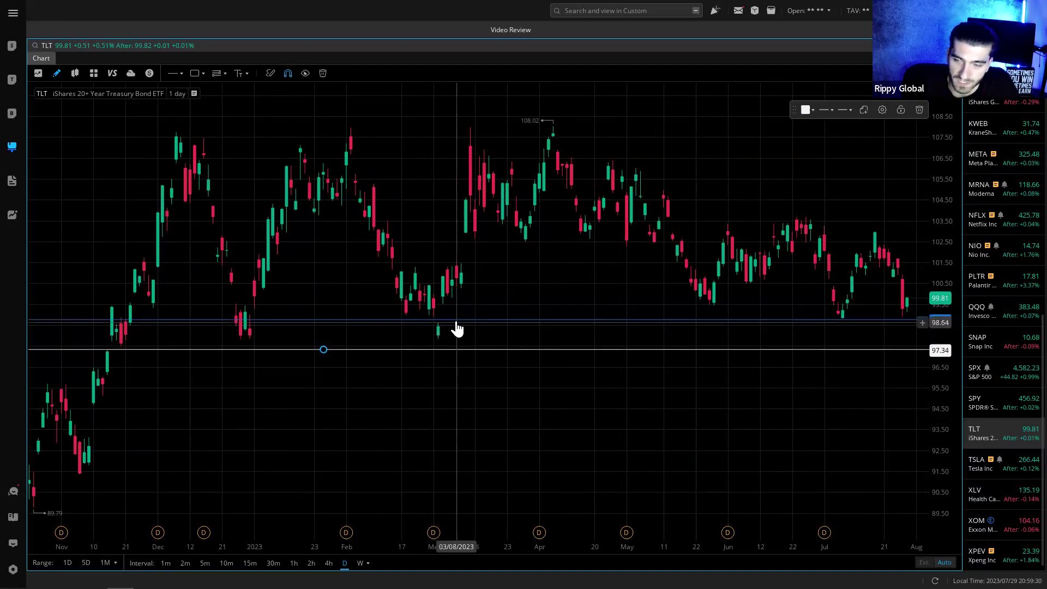
left_click_drag(456, 322, 385, 369)
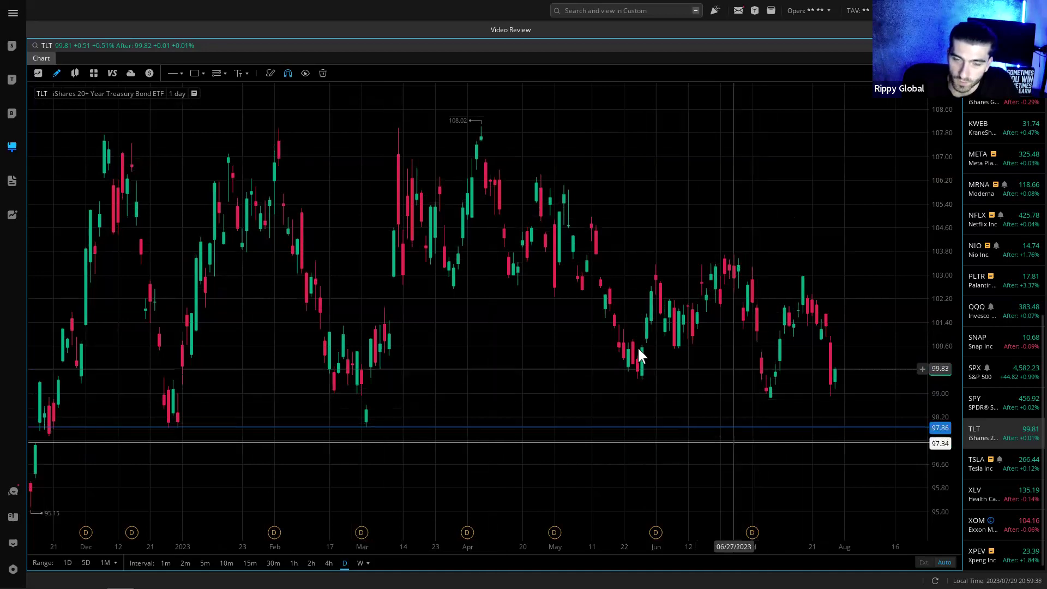
scroll(563, 348, "down", 1)
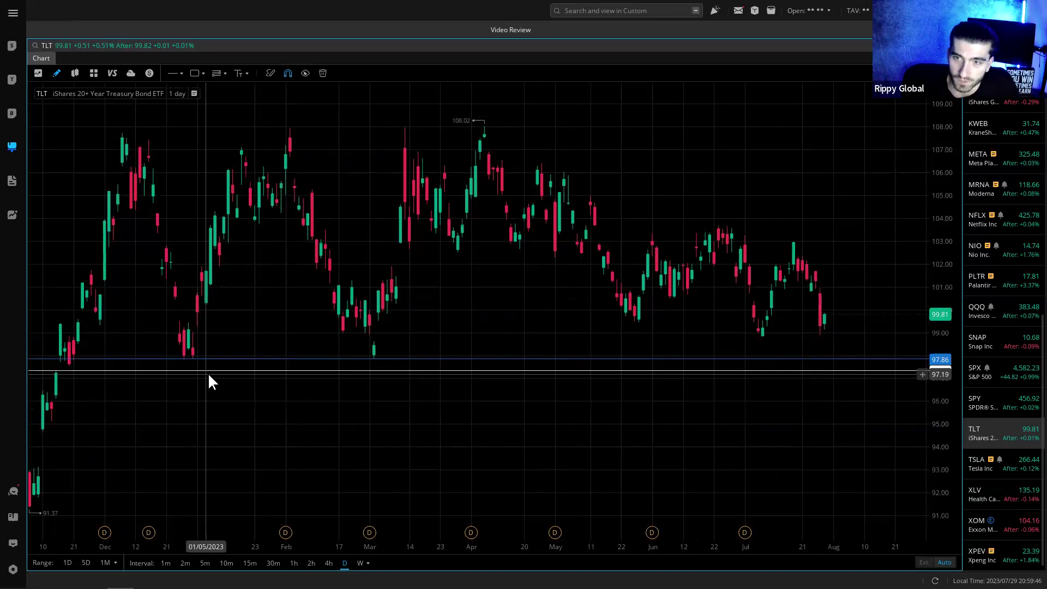
- Add an orange horizontal line at 98.84 on TLT, along the July 2023 lows
left_click(173, 74)
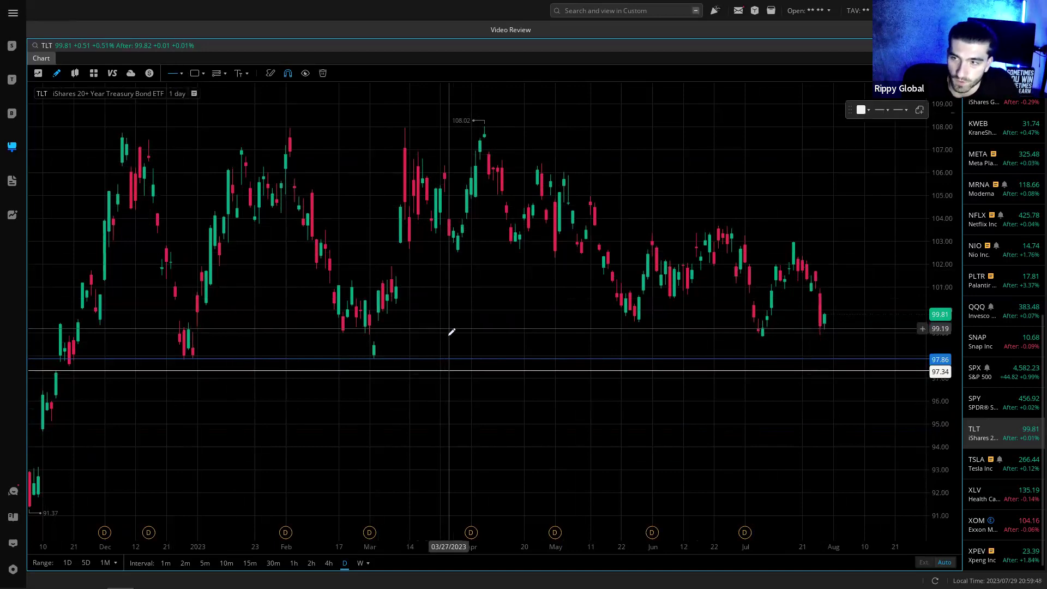
left_click(449, 336)
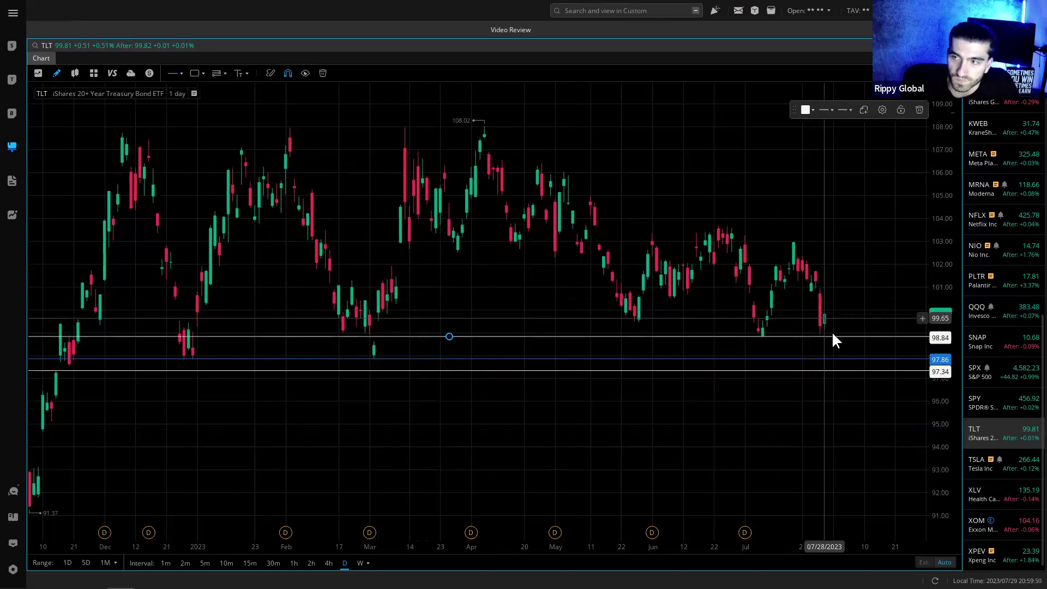
left_click(806, 110)
left_click(868, 169)
left_click(761, 290)
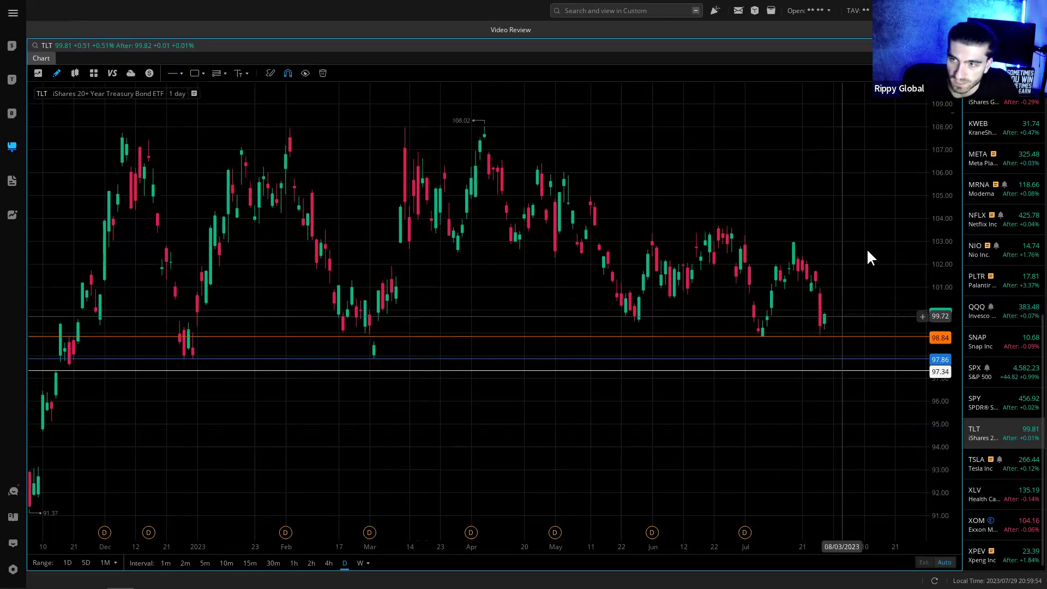
- Add a white horizontal line at 100.79 on TLT, above the latest price, keeping its color white
mouse_move(778, 276)
left_mouse_down()
mouse_move(742, 289)
mouse_move(788, 264)
left_mouse_up()
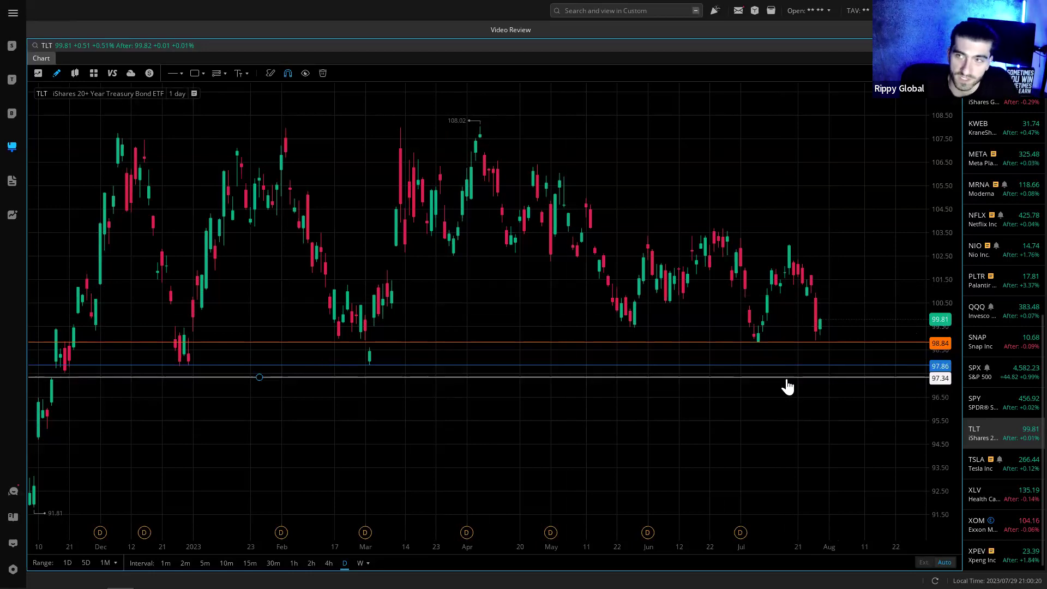
left_click_drag(640, 289, 305, 184)
scroll(306, 189, "down", 2)
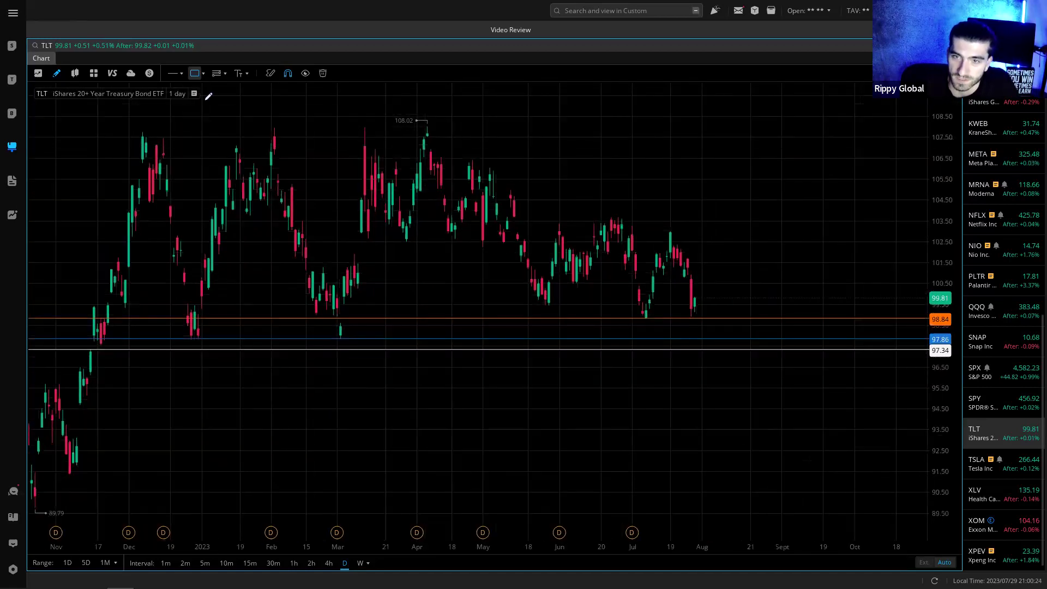
left_click(174, 75)
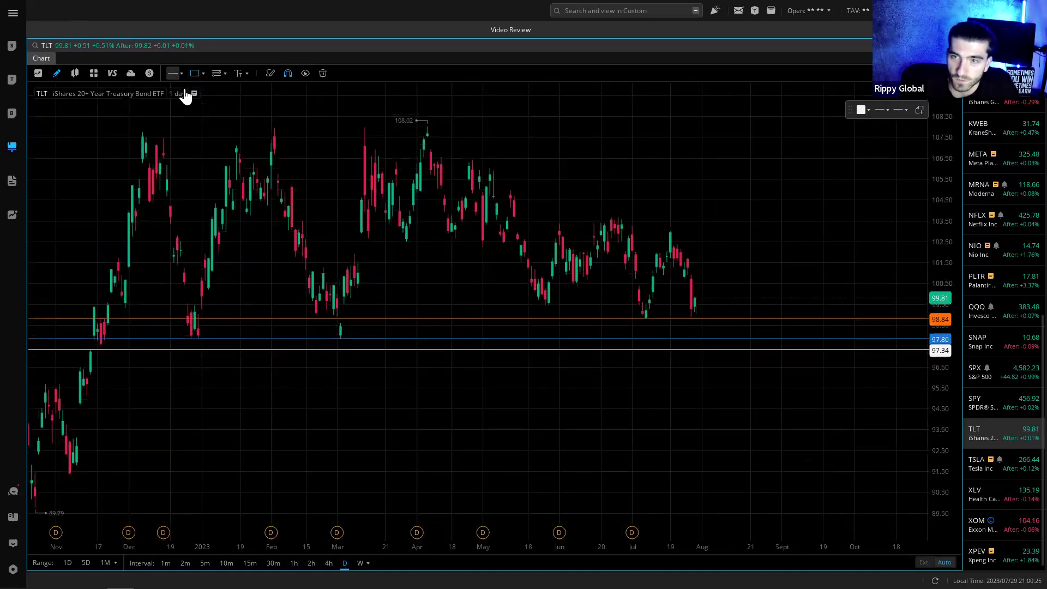
left_click(413, 274)
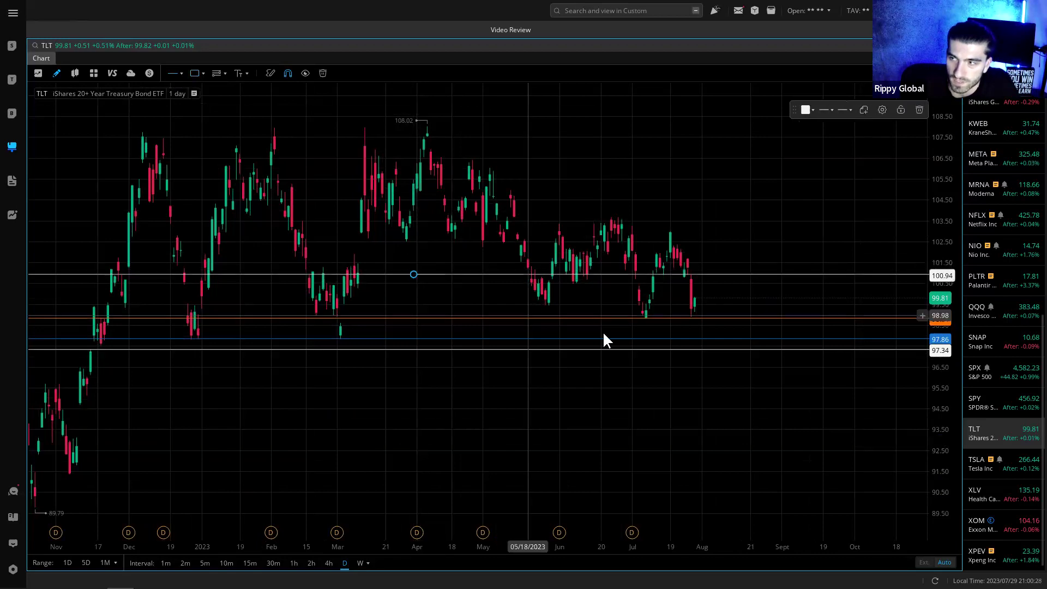
left_click_drag(701, 276, 703, 279)
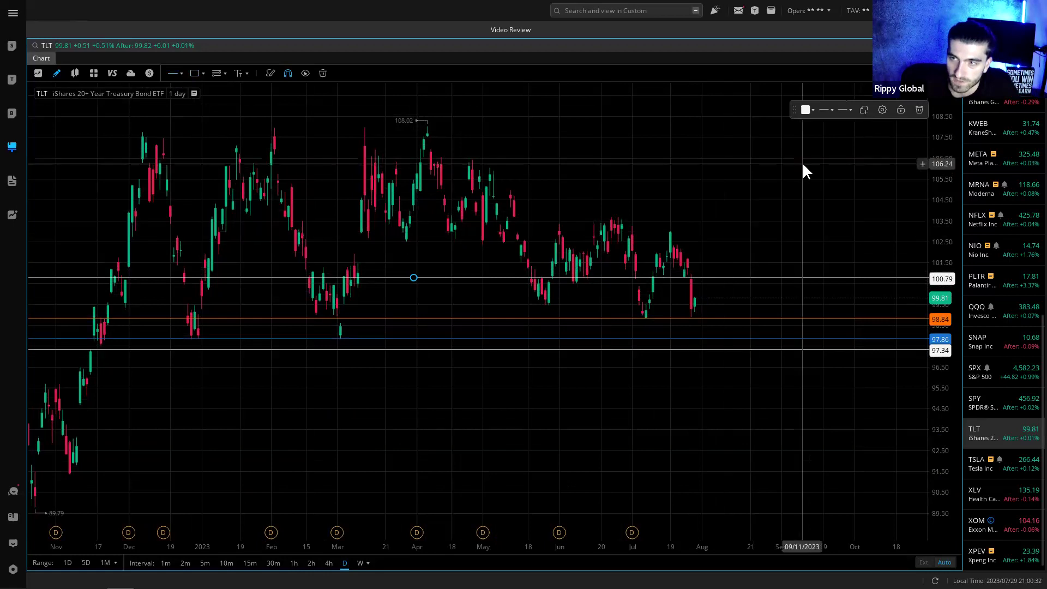
left_click(805, 109)
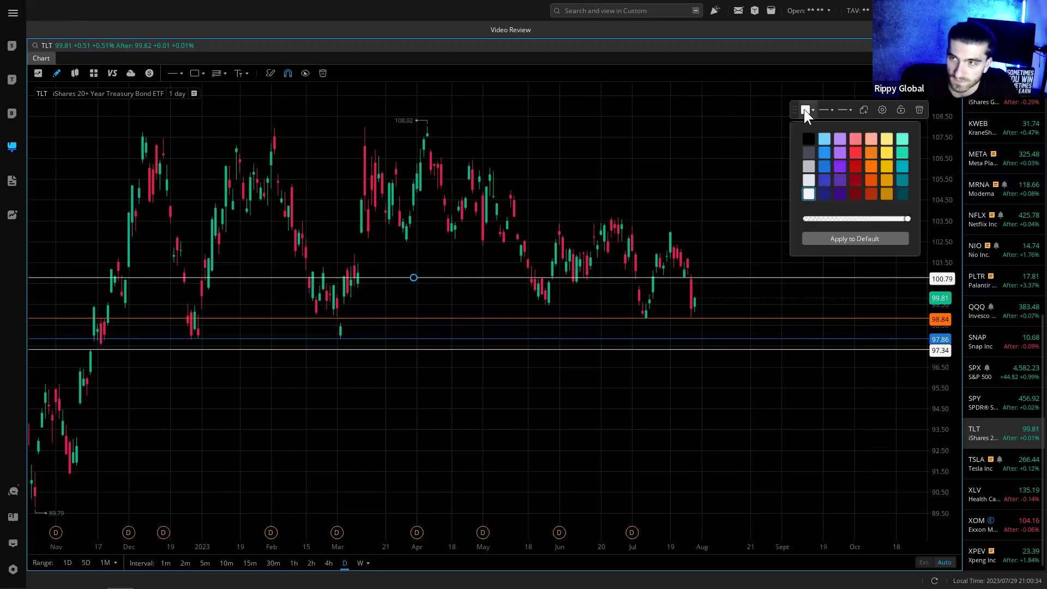
left_click(725, 198)
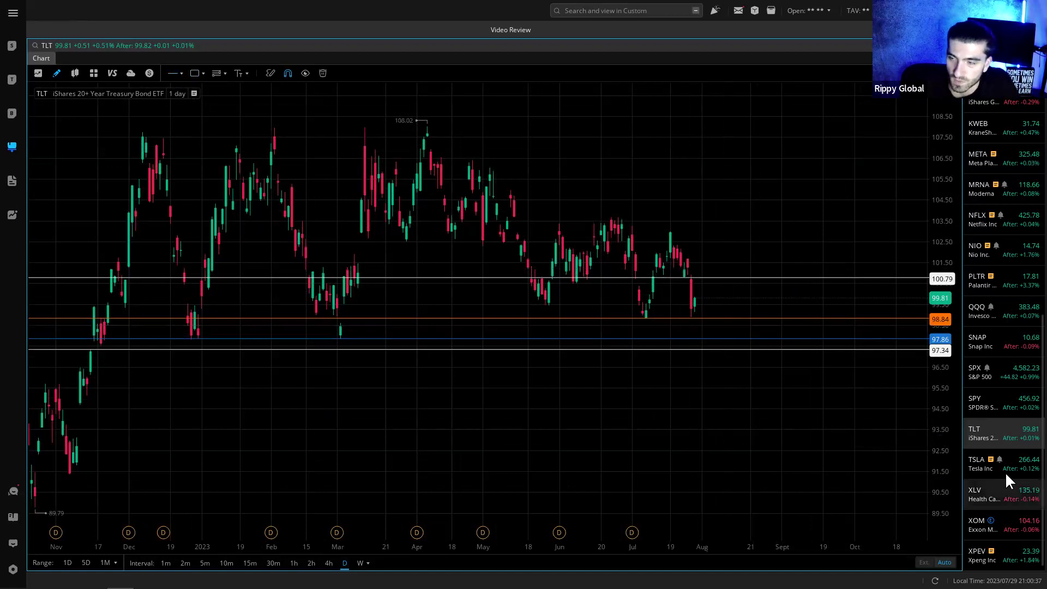
- Open the TSLA chart on the four-hour interval, framed on June and July 2023
left_click(1027, 466)
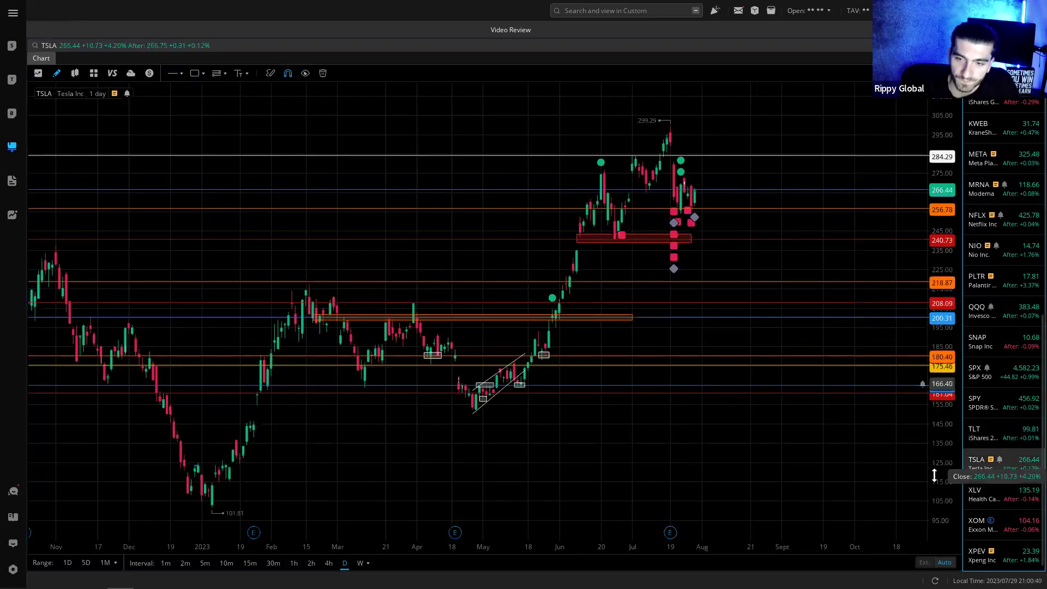
left_click(329, 563)
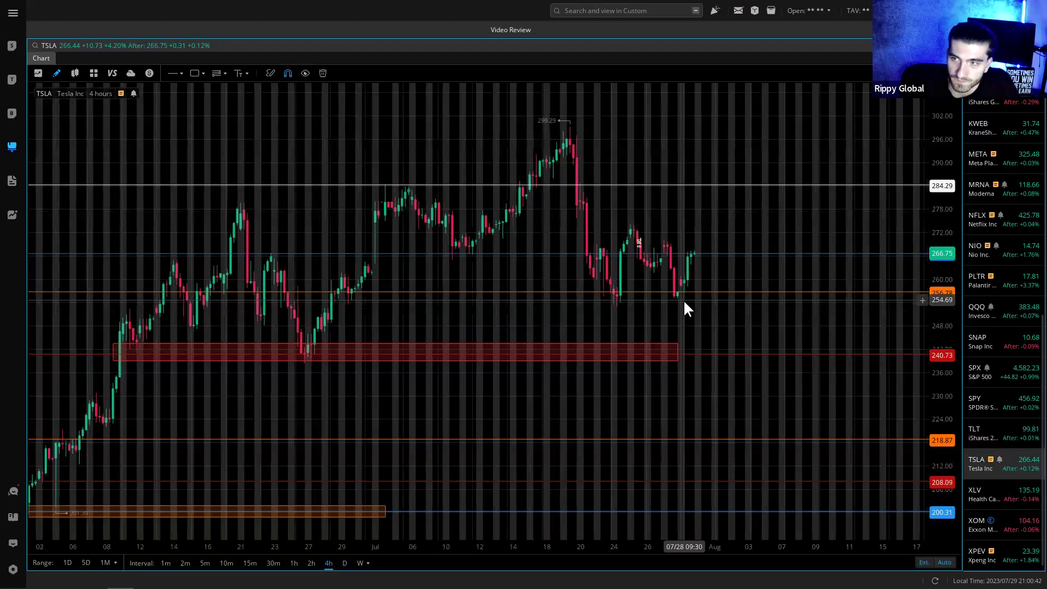
scroll(684, 301, "down", 5)
left_click_drag(729, 267, 686, 273)
scroll(686, 273, "up", 4)
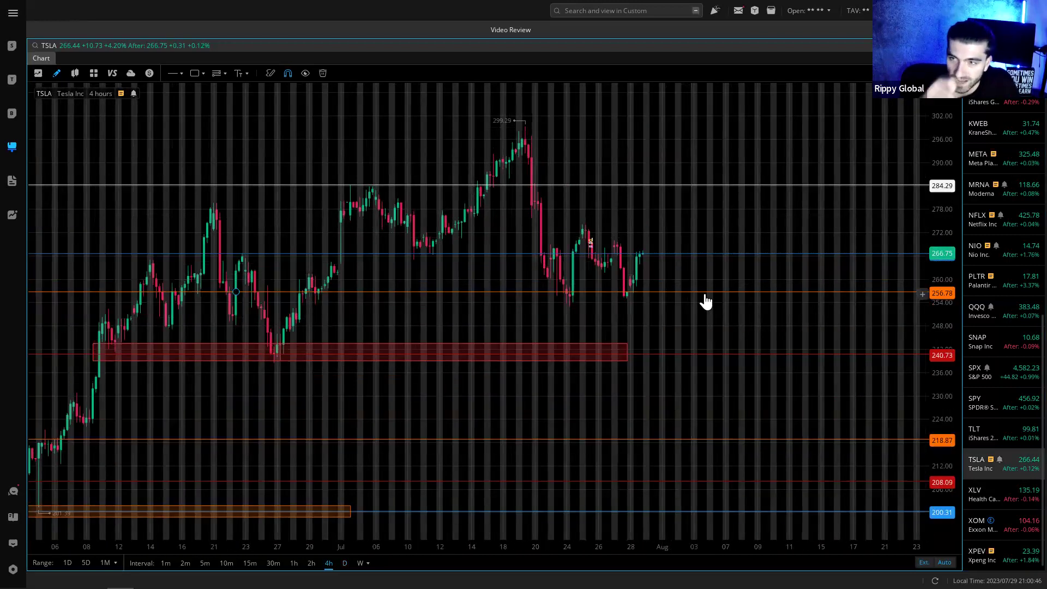
- Nudge TSLA's blue horizontal line slightly upward, close to the latest price
left_click(666, 293)
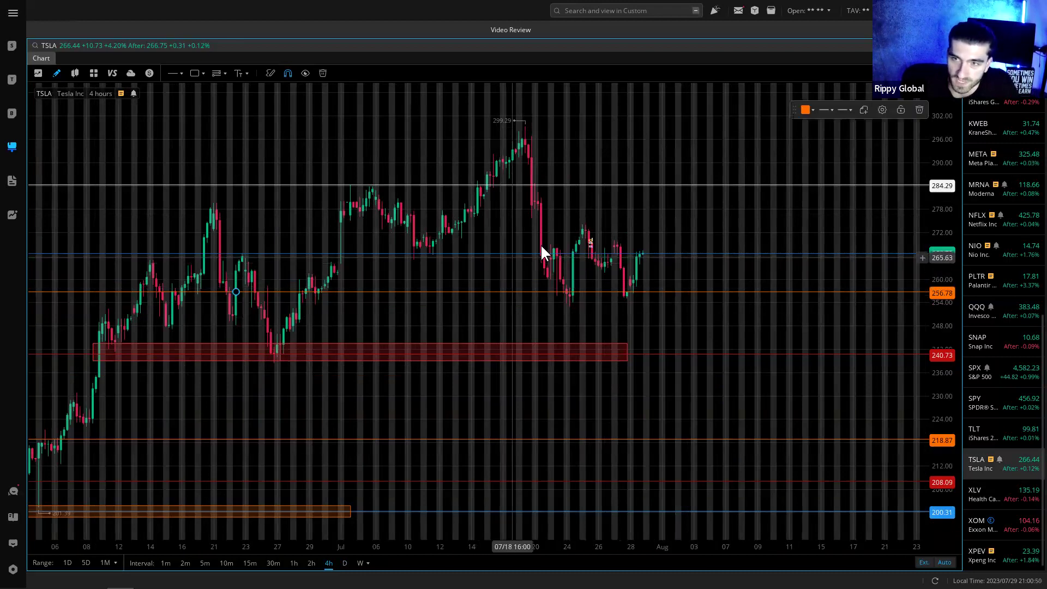
left_click(613, 253)
left_click_drag(612, 254, 614, 252)
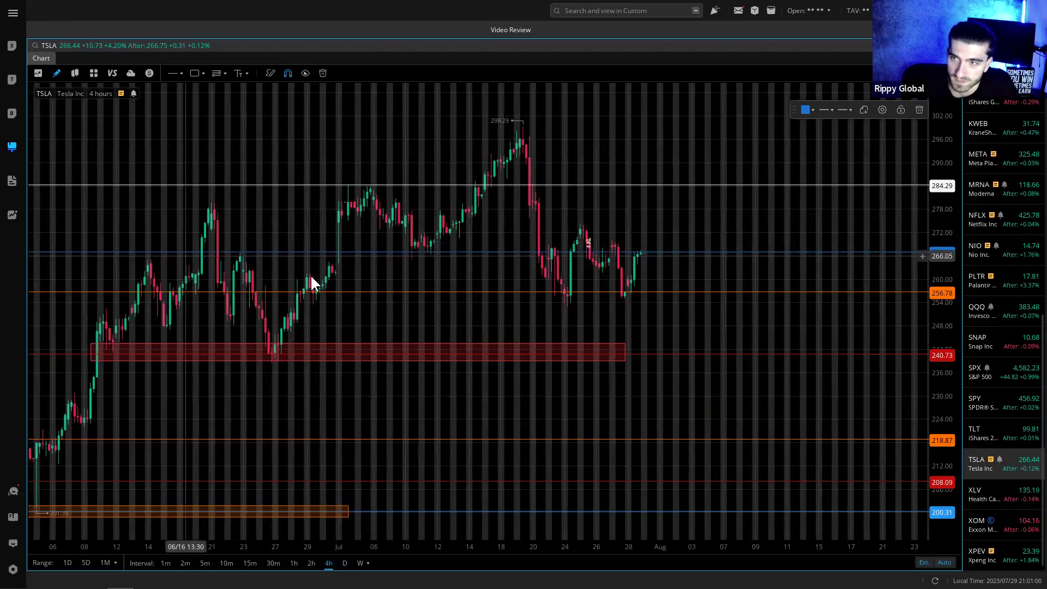
- Lower TSLA's upper orange line to 255.52 along the late-July lows, marking them with a temporary rectangle and deleting it
left_click_drag(603, 294, 649, 304)
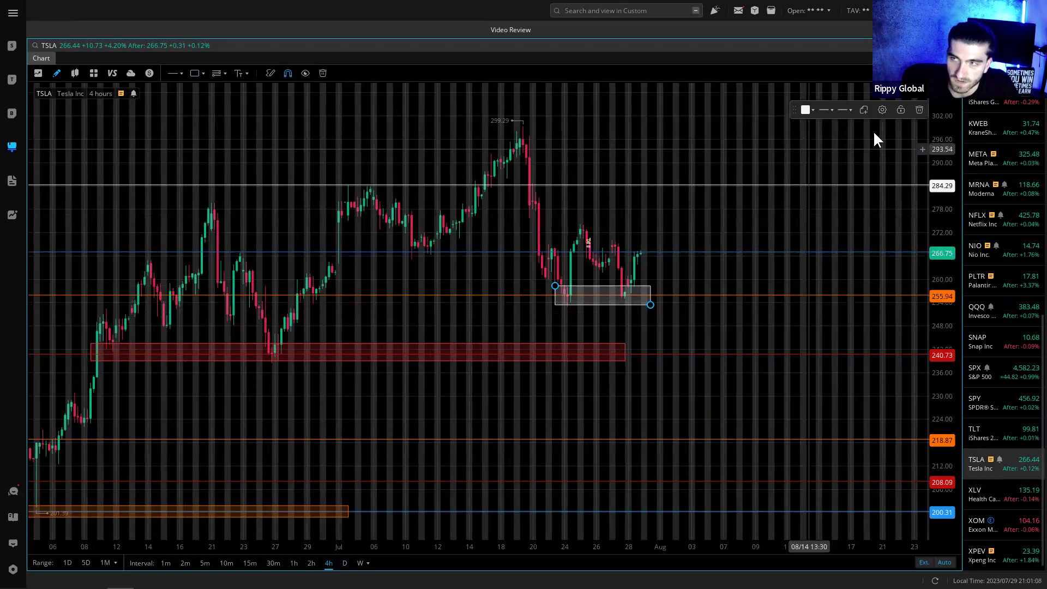
key("Delete")
left_click(593, 297)
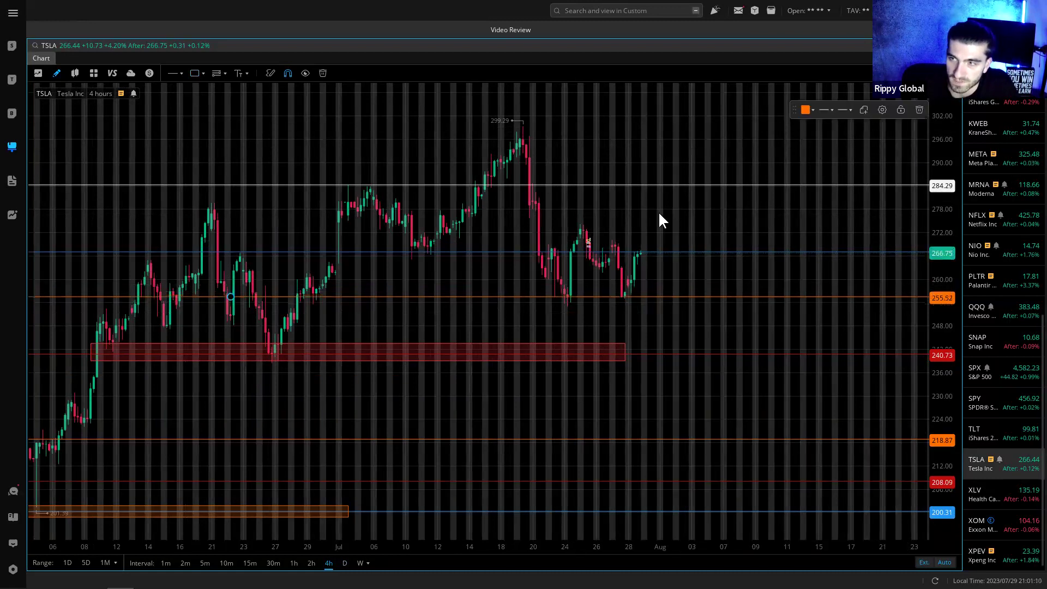
- Recolor TSLA's 255.52 line dark red and delete the red rectangle surrounding the 240.73 line
left_click(806, 109)
left_click(856, 166)
left_click(744, 239)
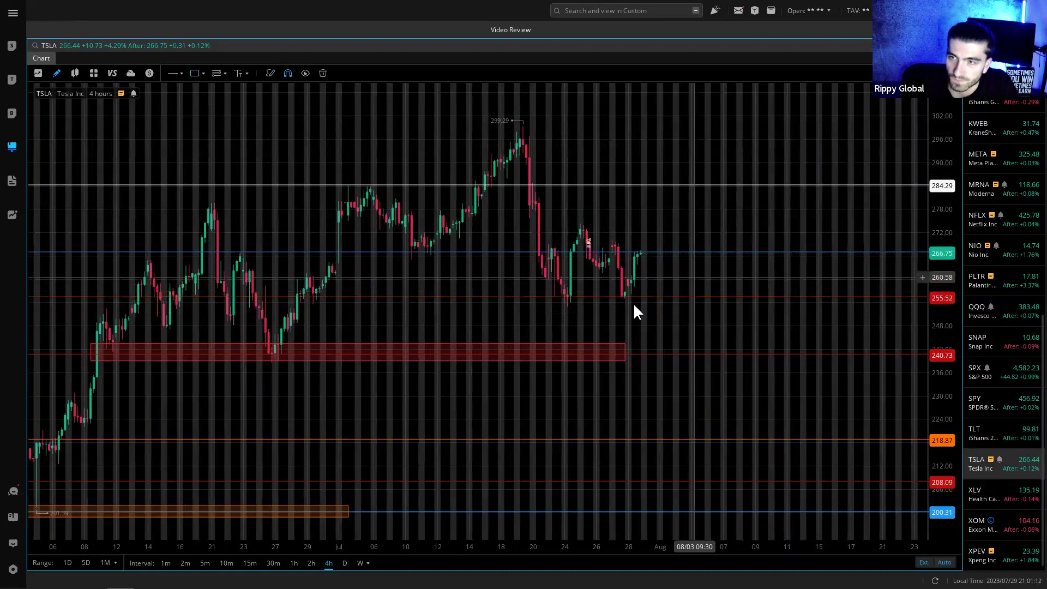
left_click(618, 354)
left_click(919, 110)
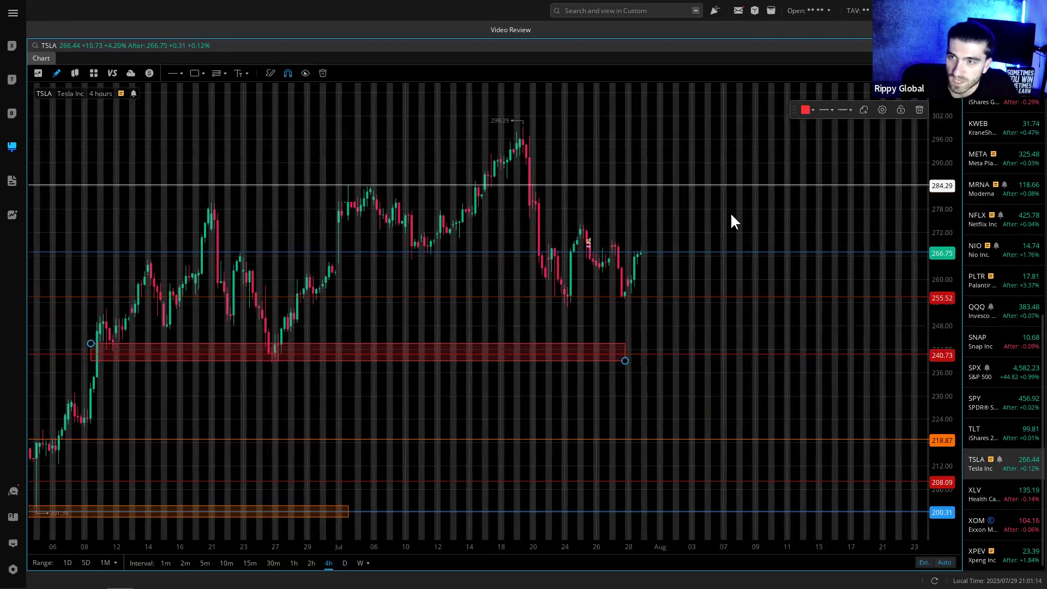
- Recolor TSLA's 240.73 line blue and nudge it down to 240.59 along the late-June lows
left_click(626, 355)
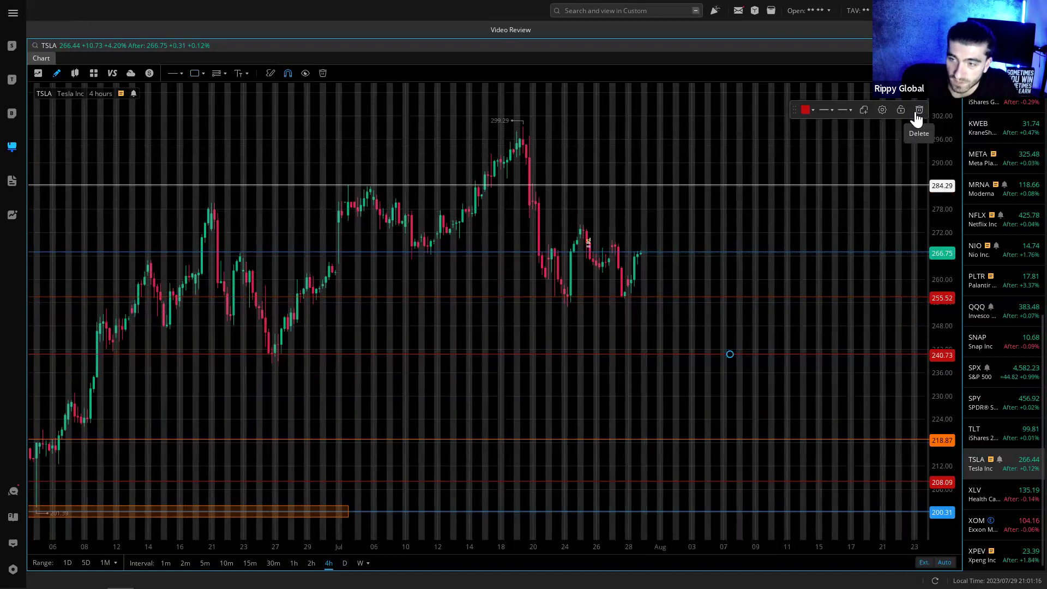
left_click(810, 113)
left_click(823, 166)
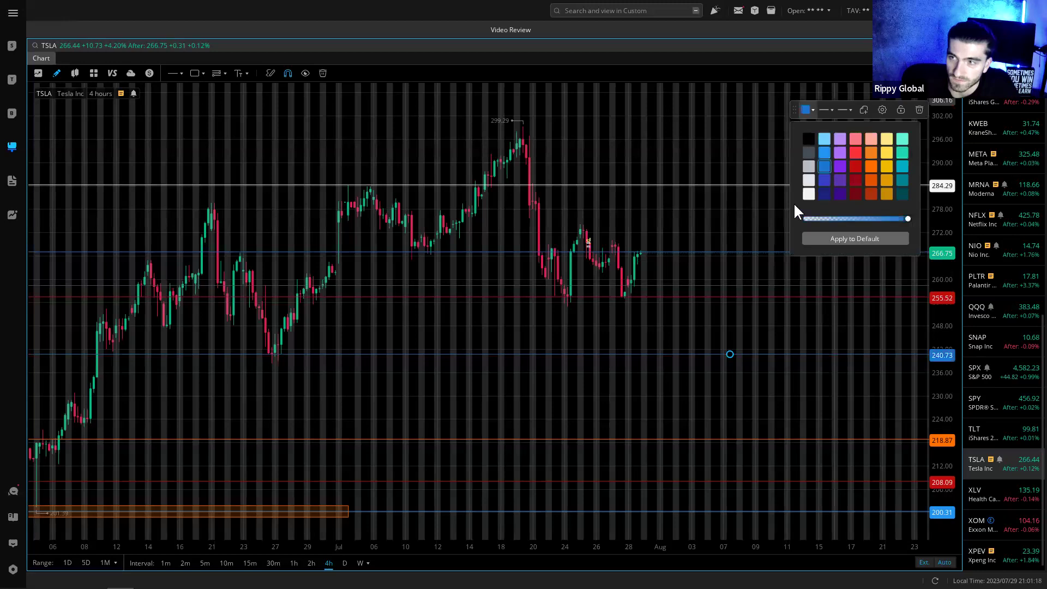
left_click(793, 203)
left_click_drag(665, 299, 666, 298)
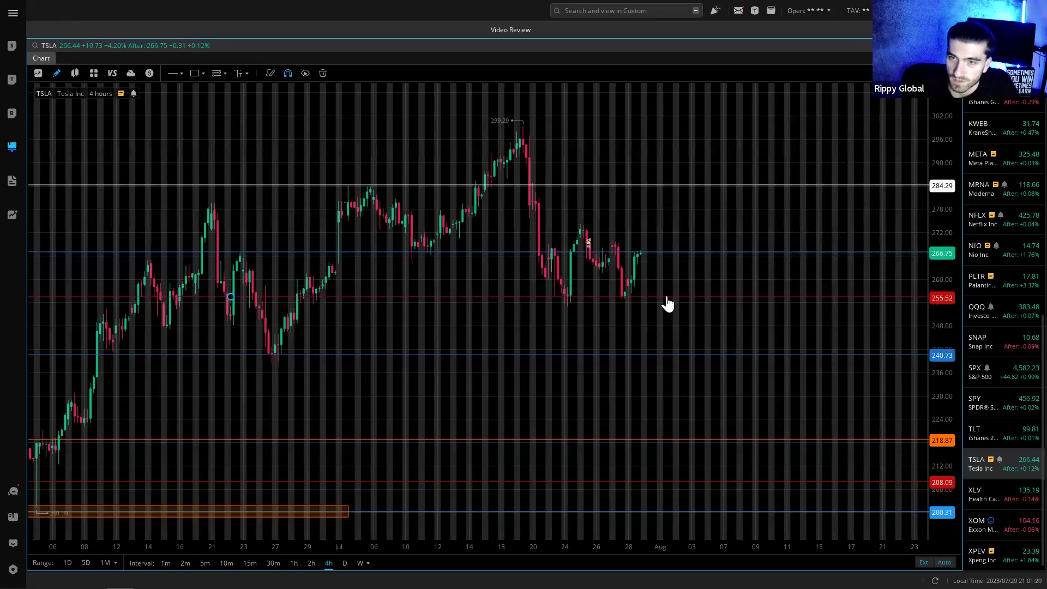
left_click(539, 354)
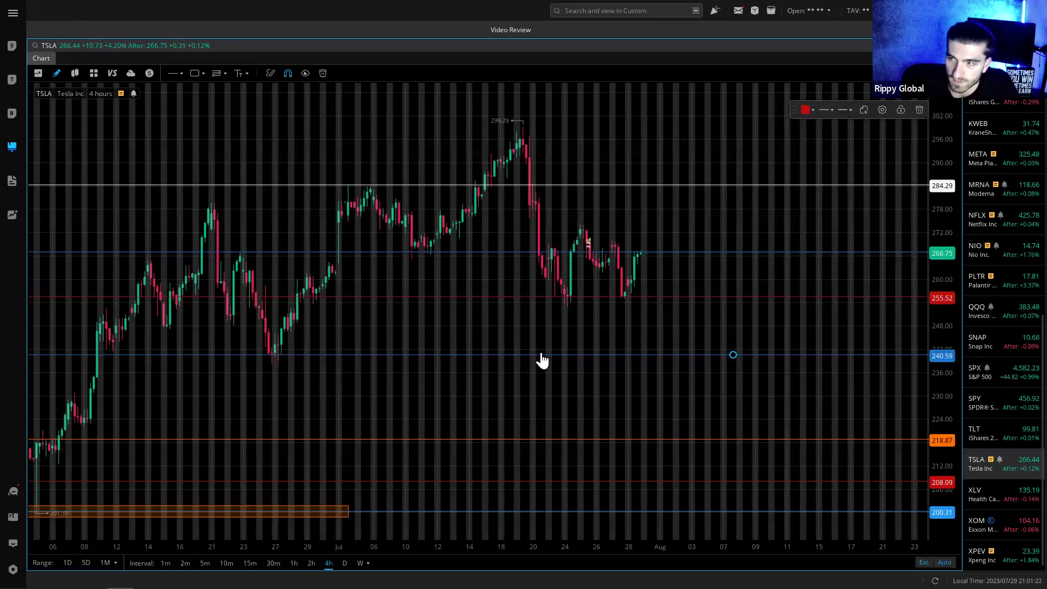
- Draw a white trend line from the latest TSLA candle down to just above the 255.52 line
scroll(542, 360, "down", 2)
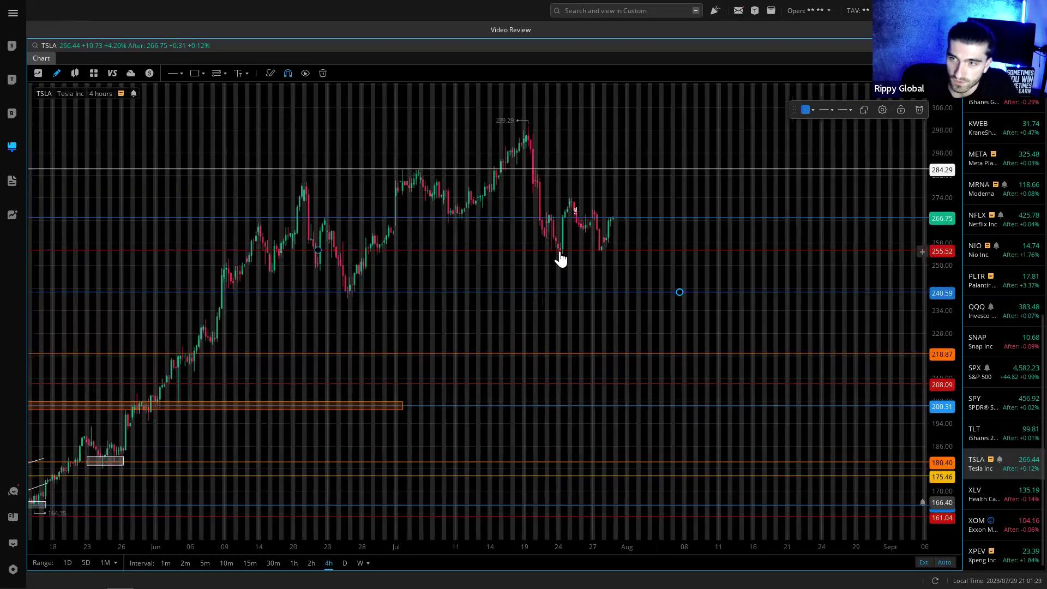
left_click(181, 74)
left_click(188, 97)
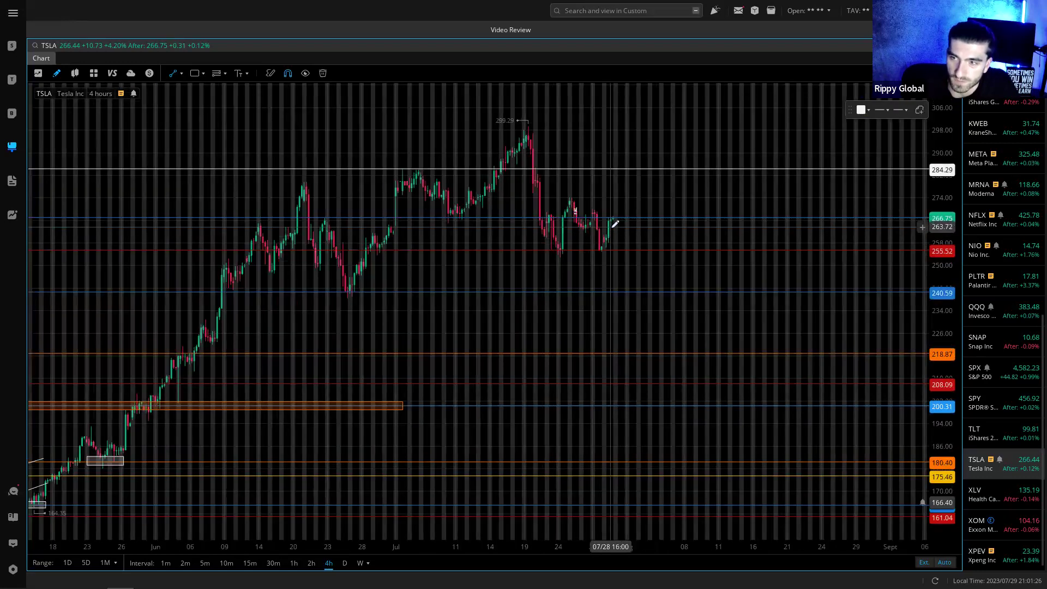
left_click(611, 225)
left_click(628, 292)
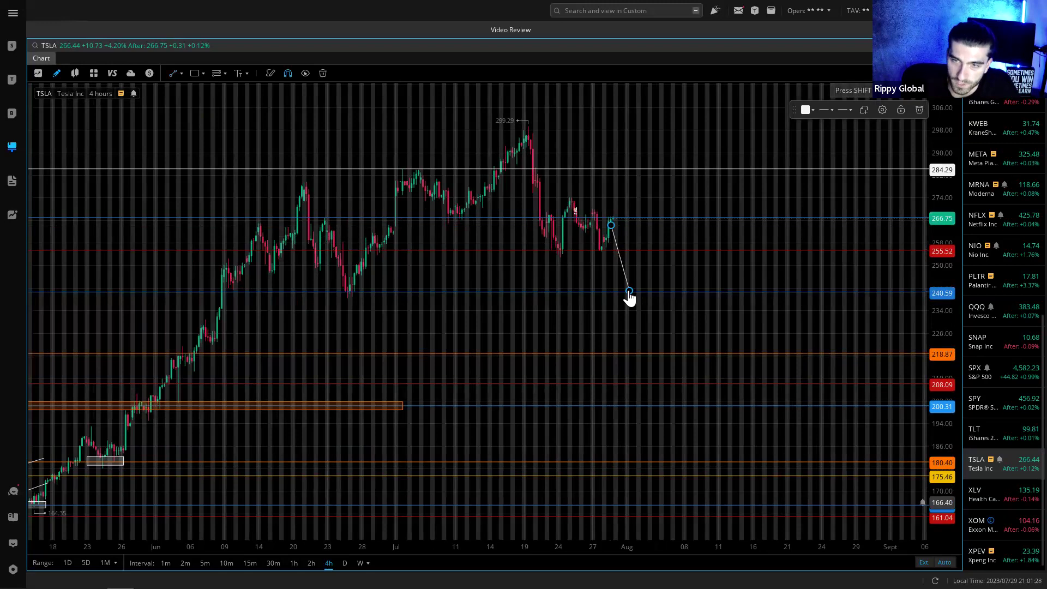
left_click_drag(629, 293, 616, 253)
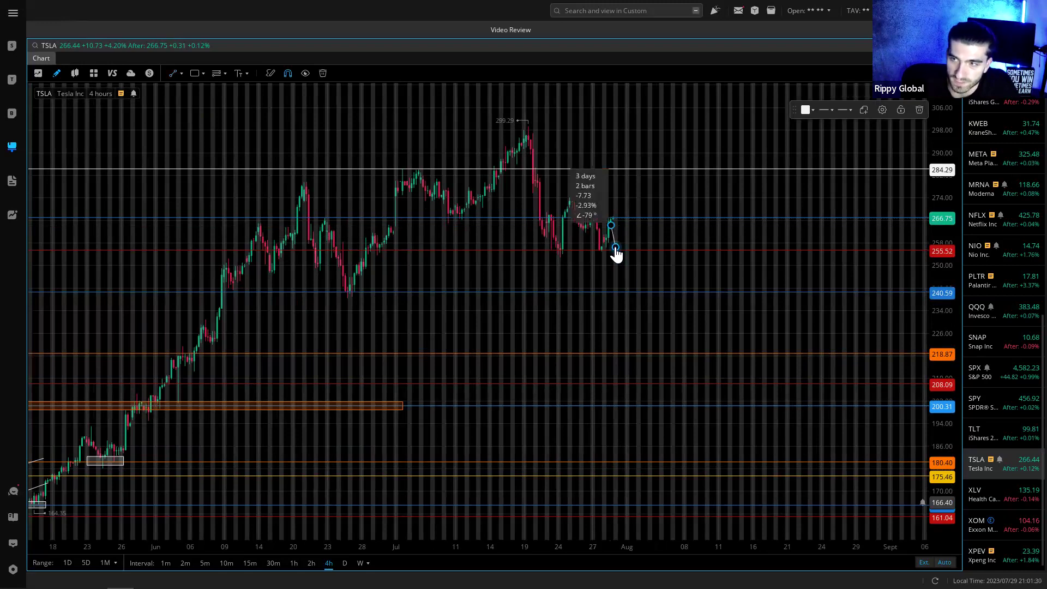
left_click(620, 265)
scroll(619, 265, "up", 3)
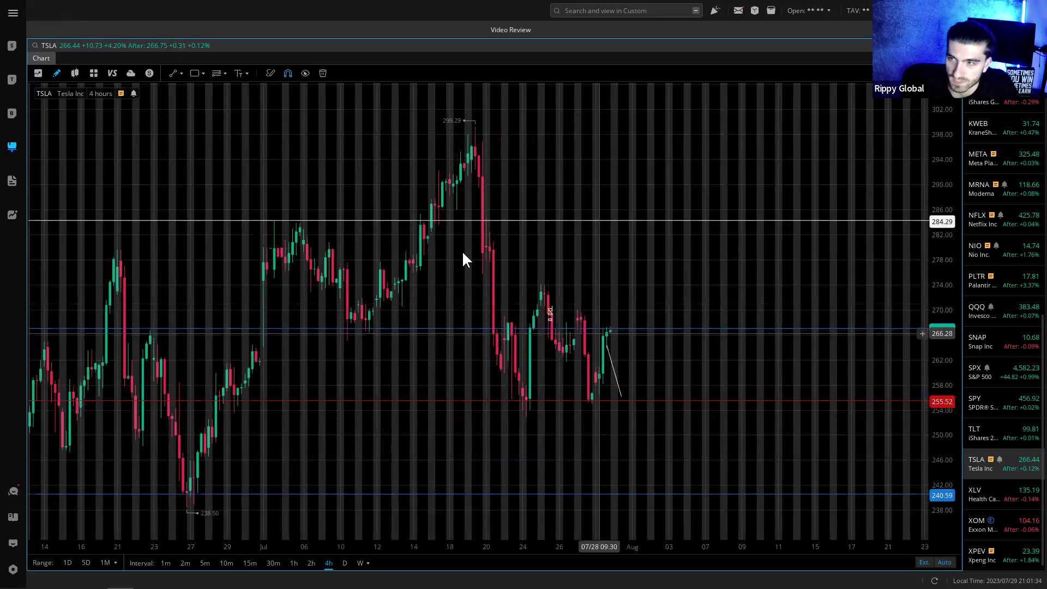
- Sketch a rebound trend line from about 256.70 up to the blue line near the latest price, and delete it
left_click(174, 74)
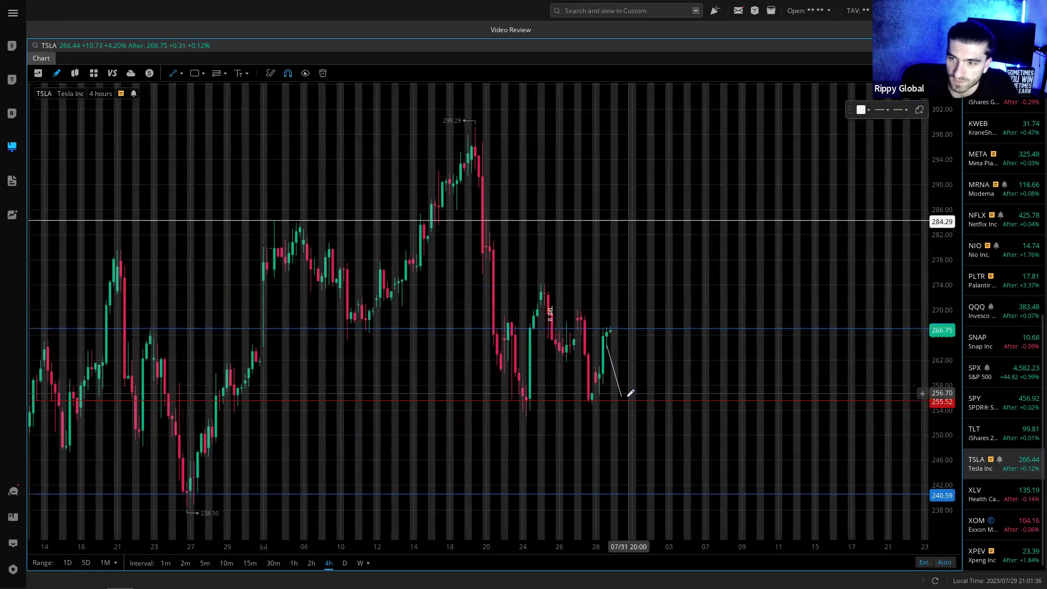
left_click(629, 393)
left_click(651, 331)
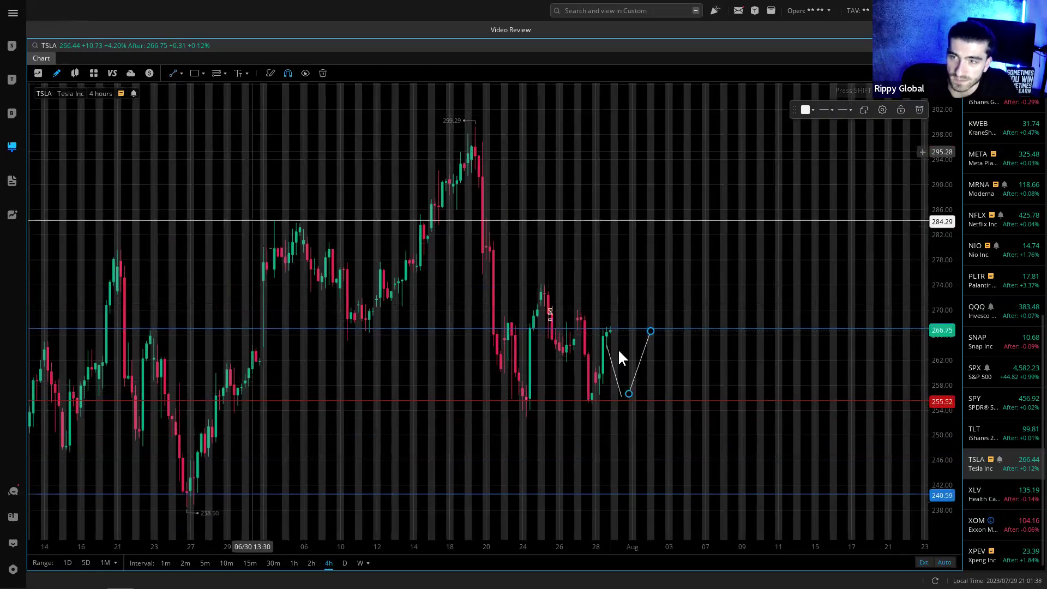
left_click(918, 110)
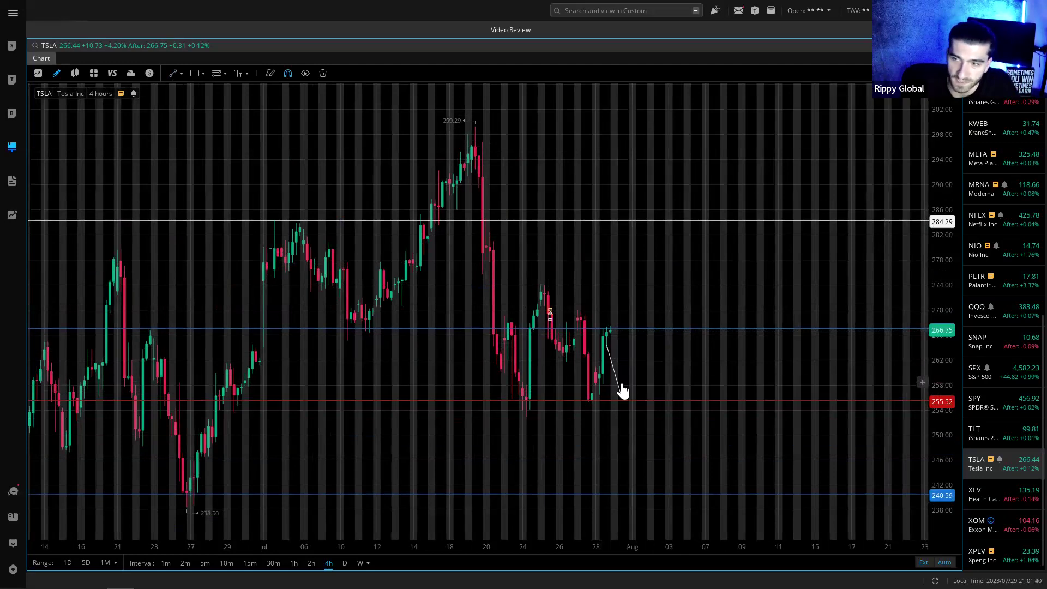
- Extend the falling trend line below the 255.52 line and draw a rebound line from about 251.56 up above the blue line
left_click(625, 430)
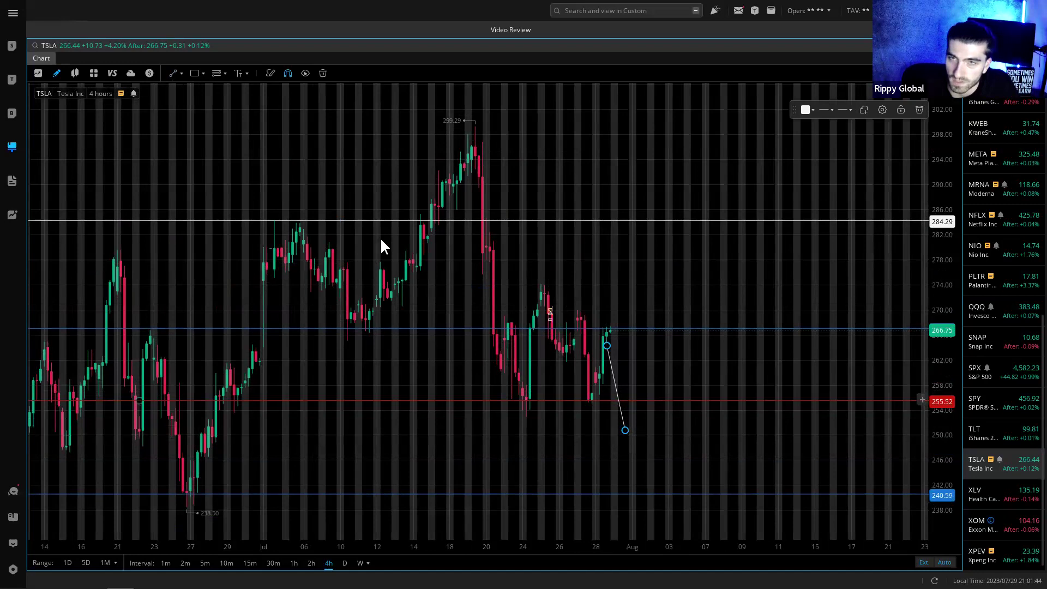
left_click(632, 425)
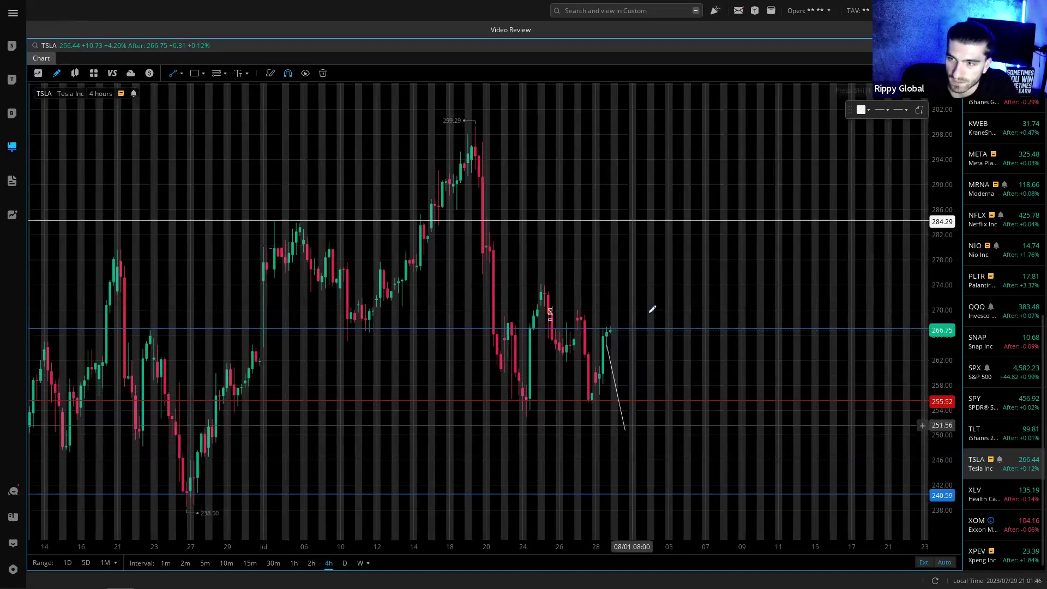
left_click(676, 268)
left_click(594, 483)
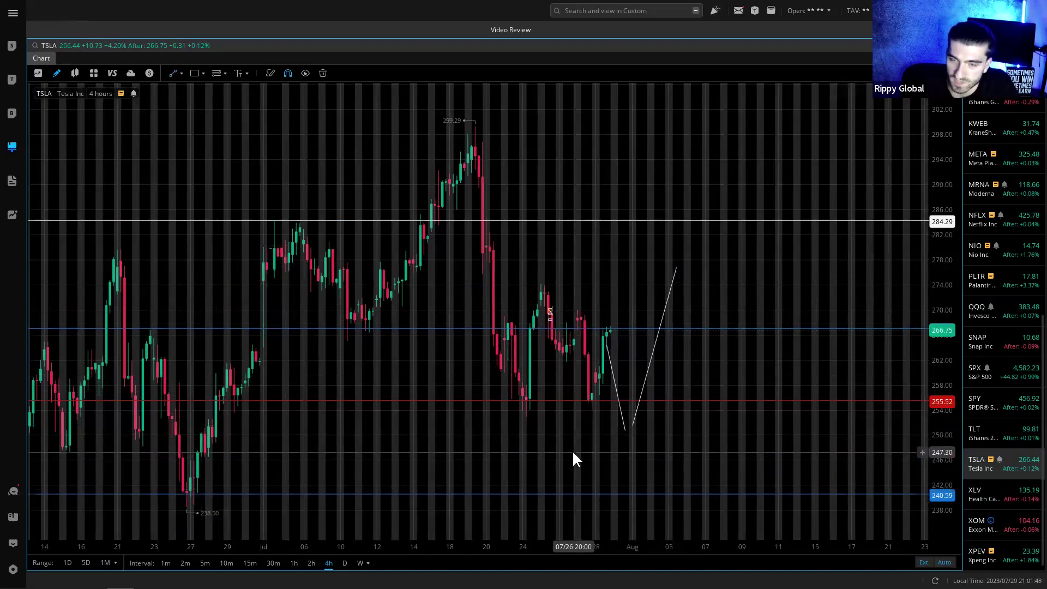
- Draw a thin white rectangle from the mid-June lows to early August, with its upper edge at about 249.78
scroll(605, 423, "down", 2)
scroll(592, 422, "down", 2)
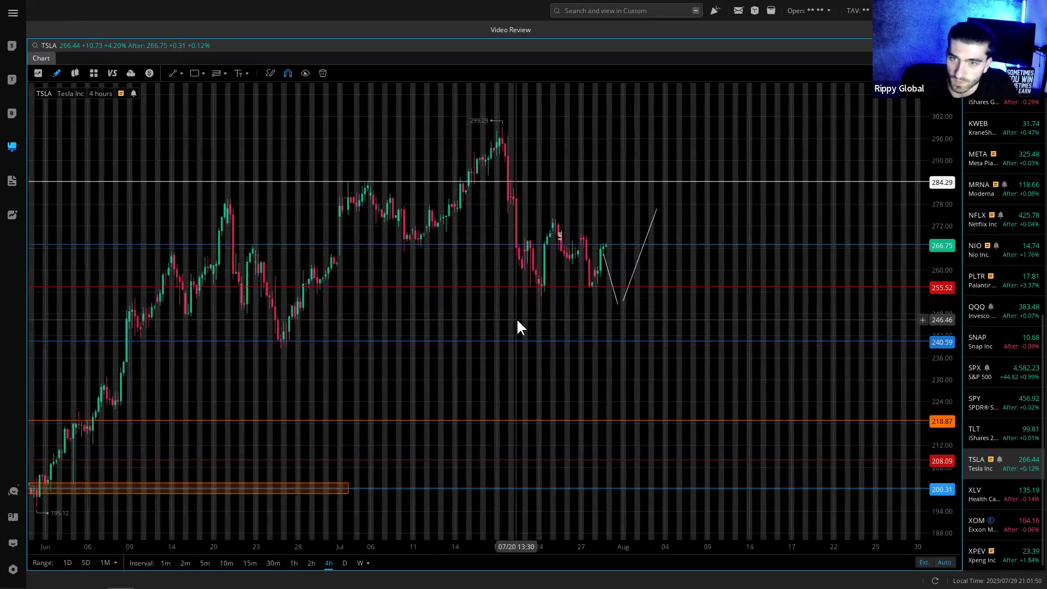
scroll(516, 320, "up", 2)
left_click(194, 79)
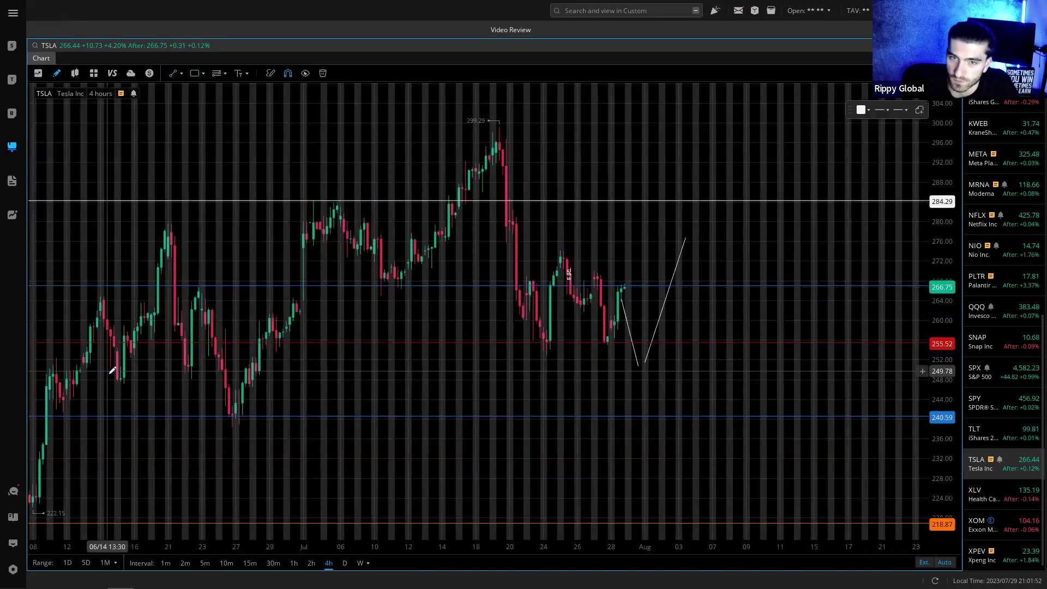
left_click(107, 371)
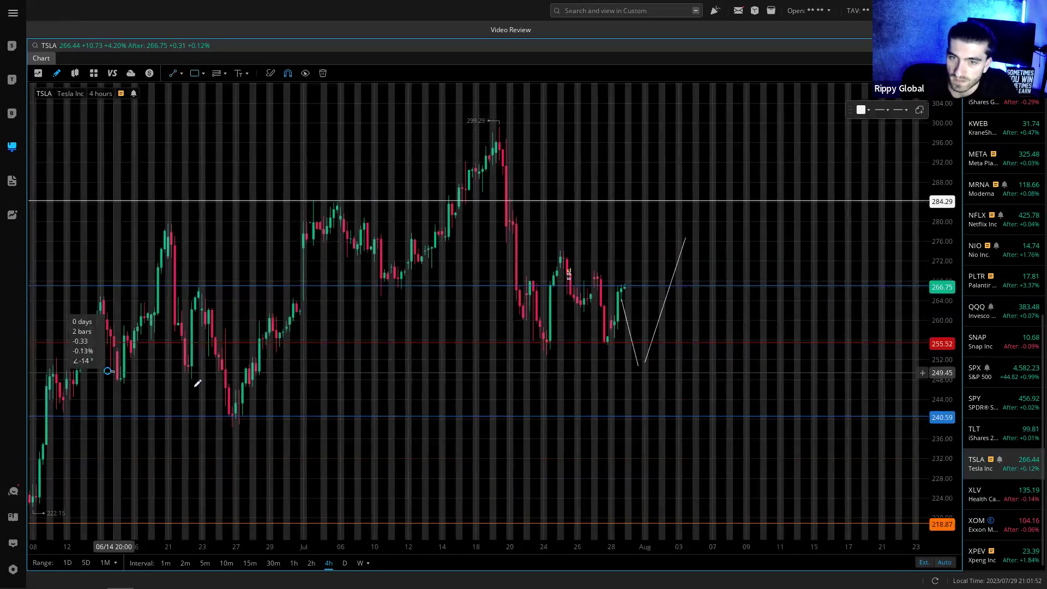
left_click(674, 383)
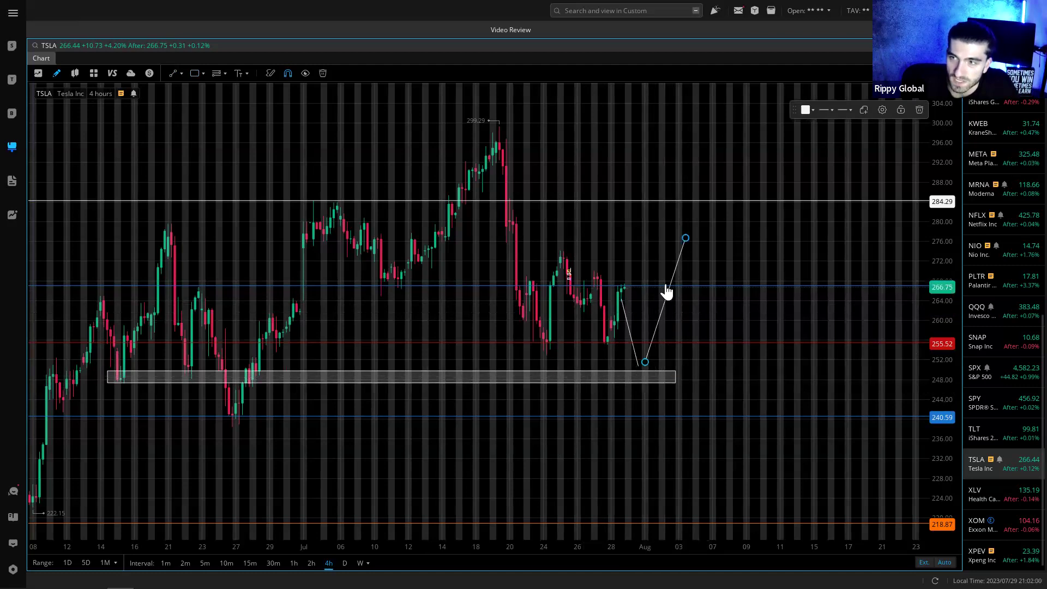
- Delete the rising and falling white projection lines beside the latest TSLA price
left_click(920, 120)
left_click(628, 338)
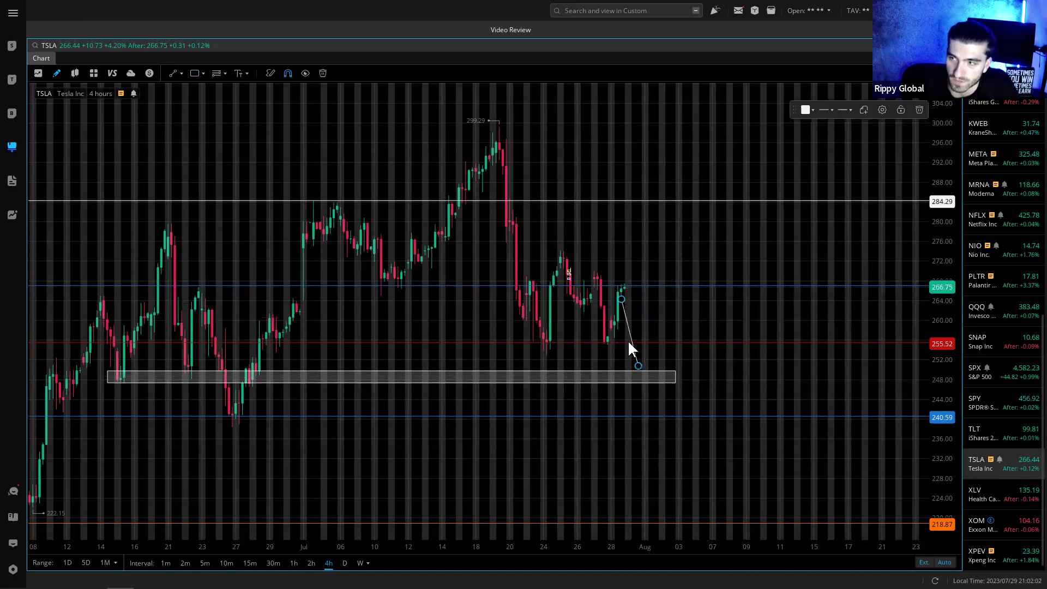
left_click(915, 112)
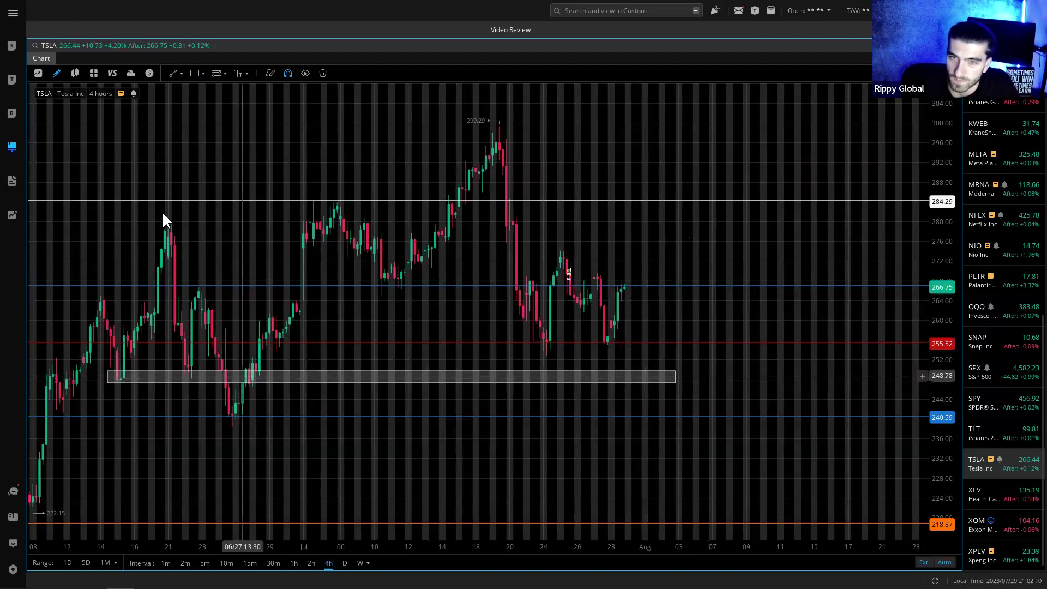
- Add a horizontal line at 248.45 through the white rectangle on TSLA and color it blue
left_click(195, 74)
left_click(187, 109)
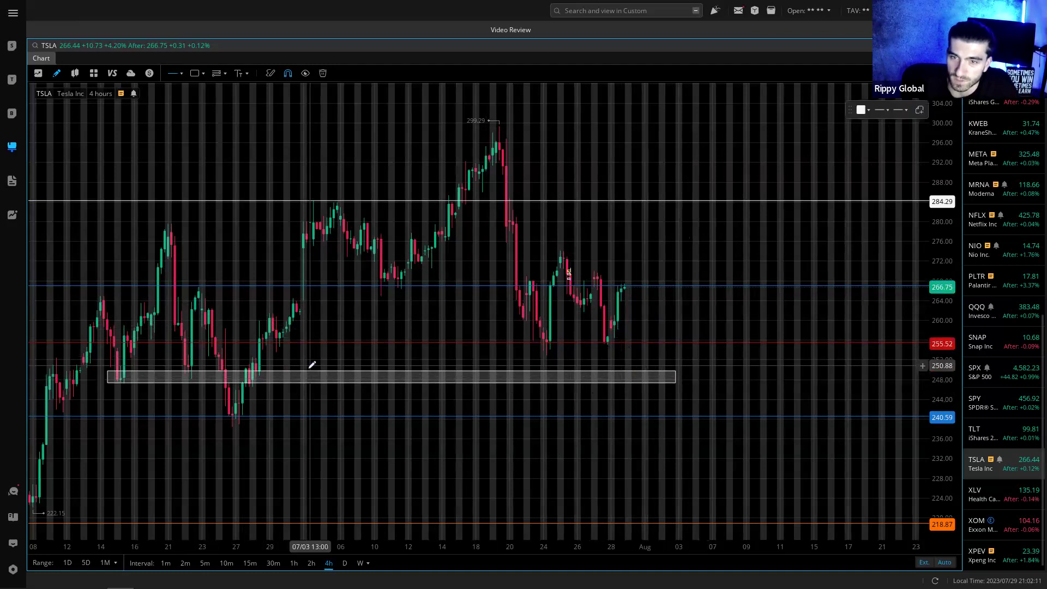
left_click(83, 377)
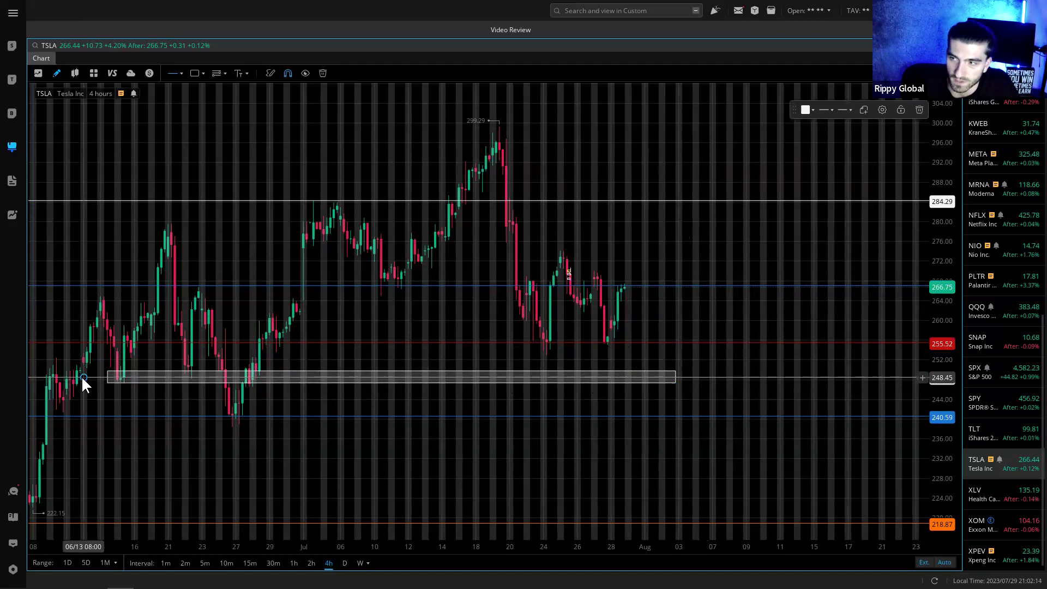
left_click(806, 110)
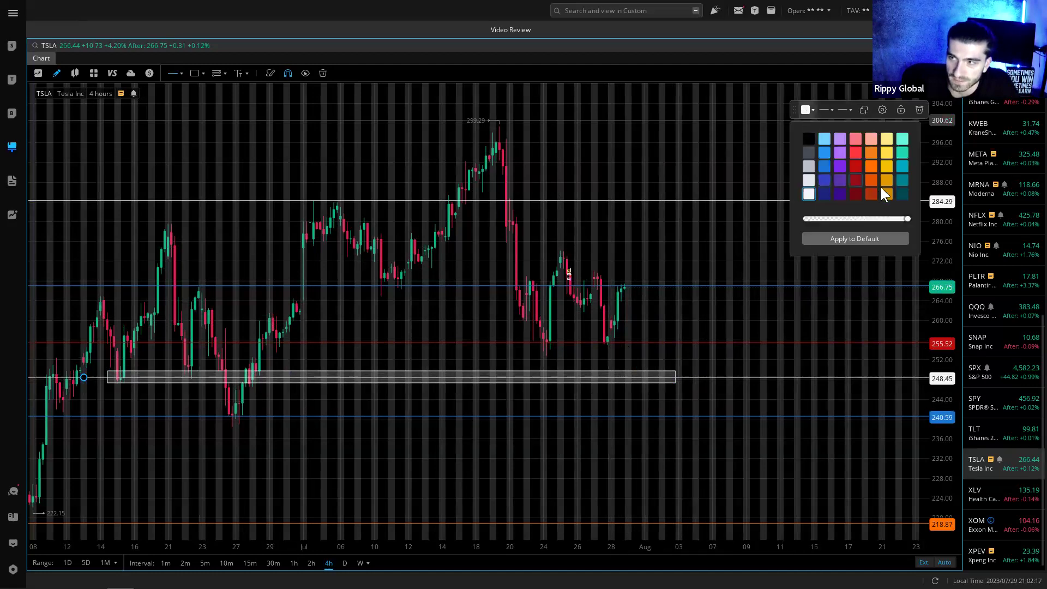
left_click(824, 166)
- Delete the white rectangle around the 248.45 line and recolor that line white
left_click(659, 373)
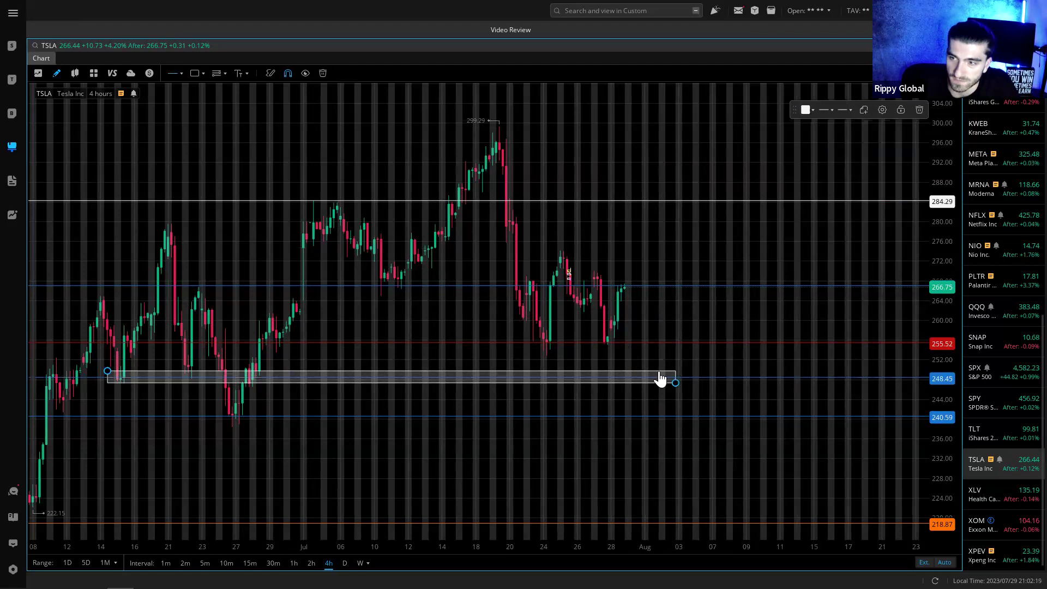
left_click(919, 110)
left_click(562, 377)
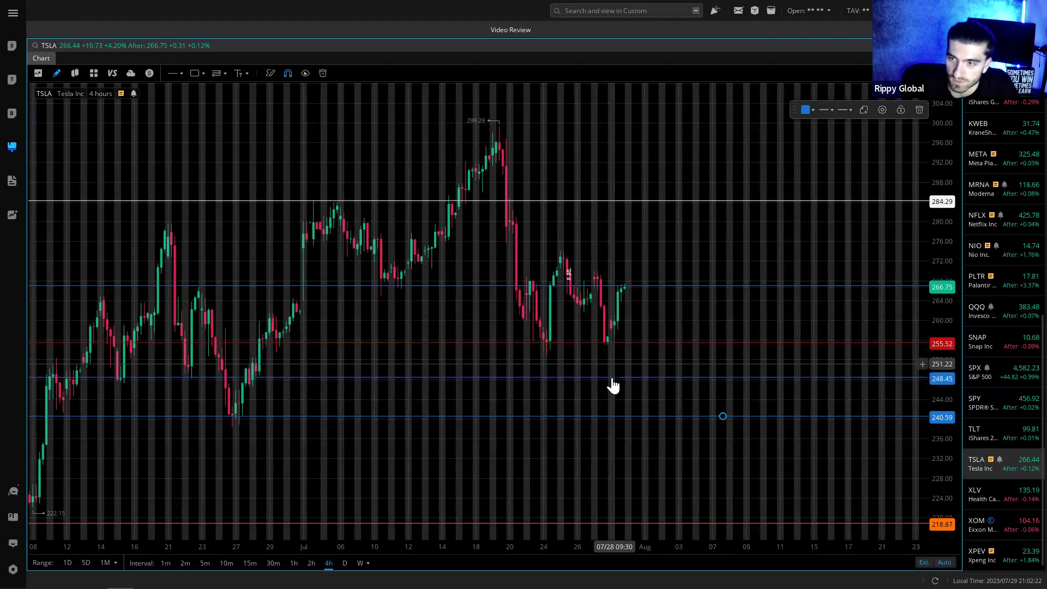
left_click(805, 109)
left_click(808, 194)
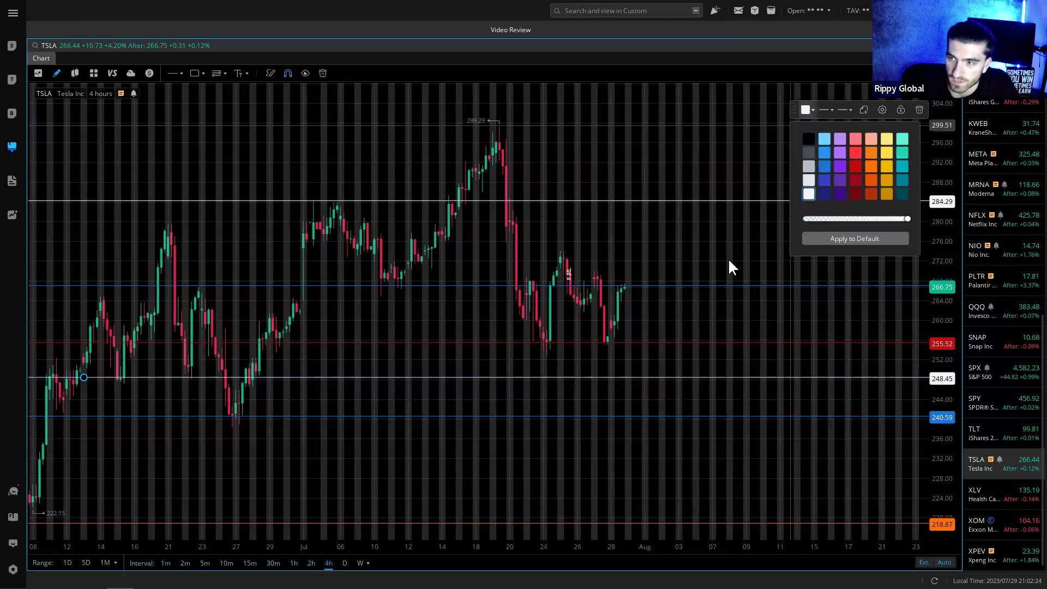
left_click(657, 364)
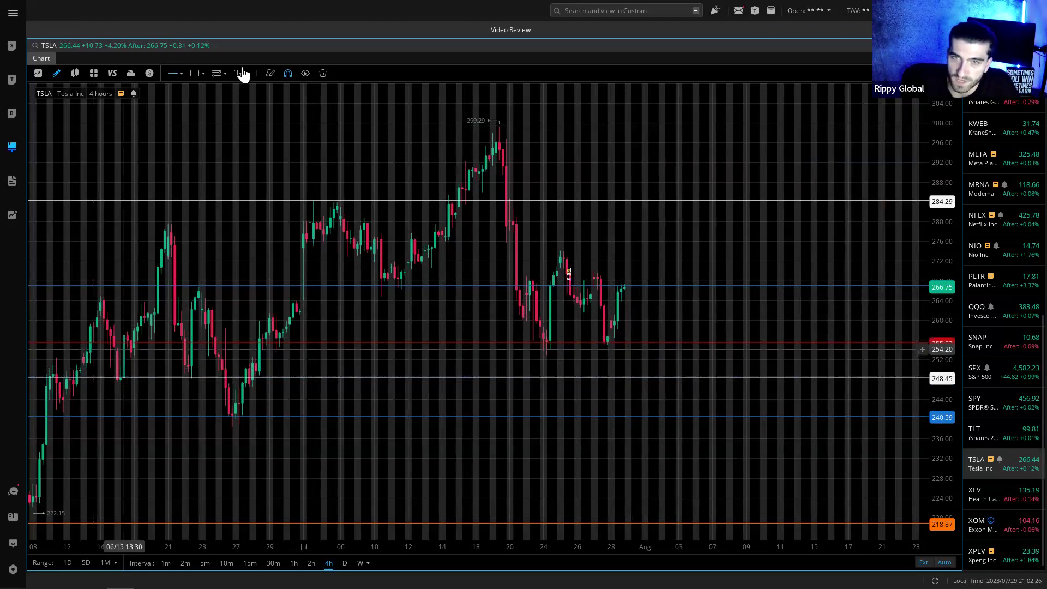
- Mark the two June lows touching the 248.45 line with small white rectangles, and delete both rectangles
left_click(194, 73)
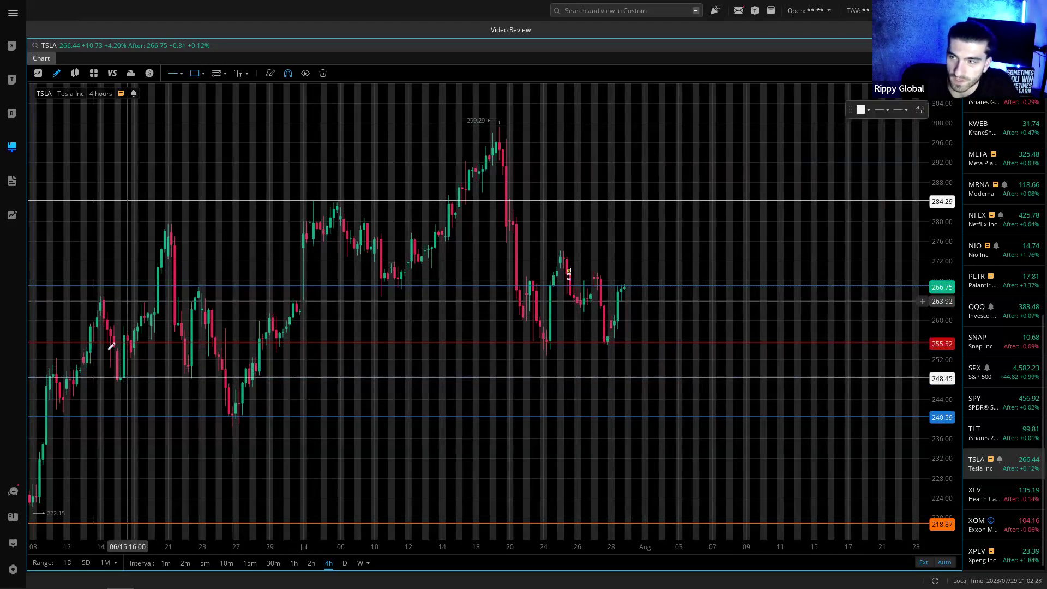
left_click_drag(107, 363, 134, 384)
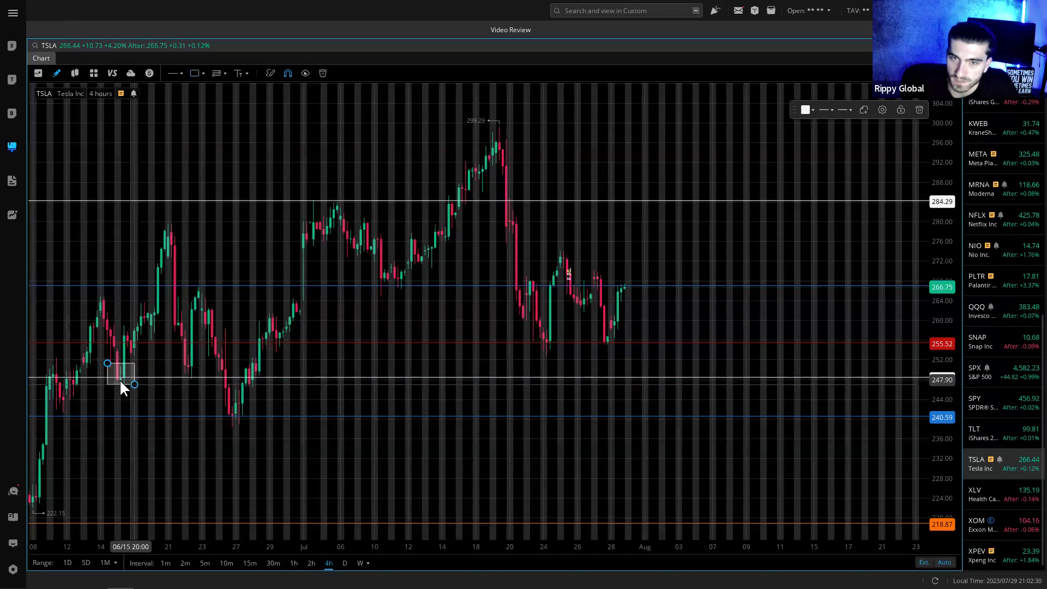
left_click(194, 73)
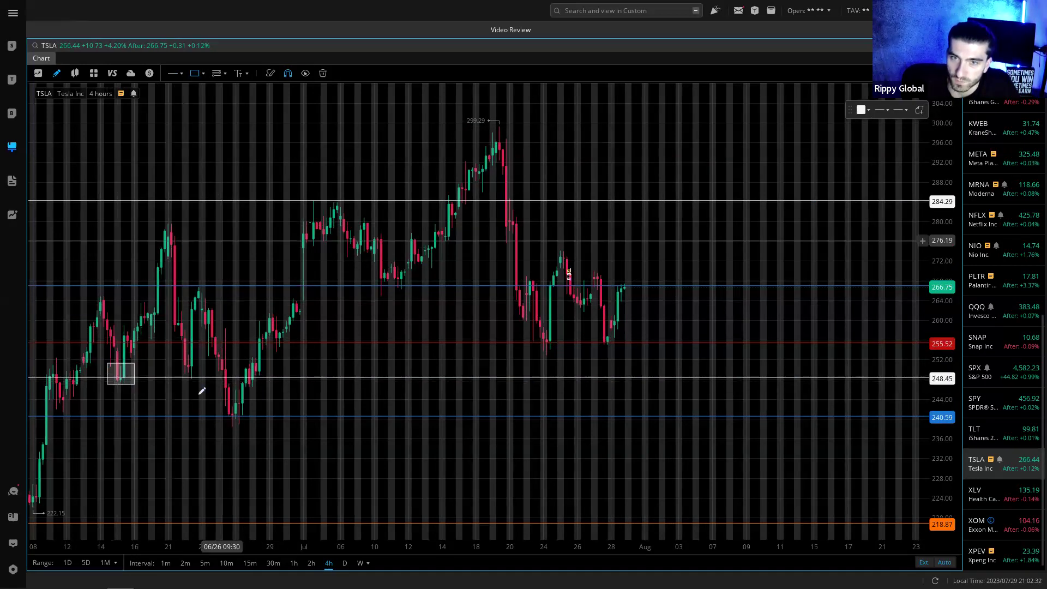
left_click_drag(174, 362, 202, 380)
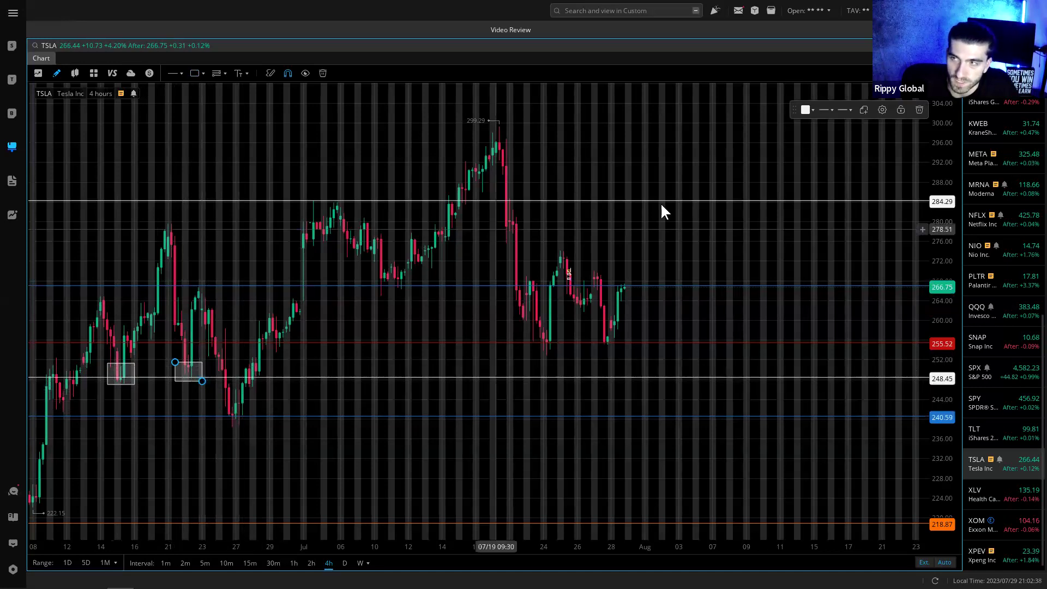
left_click(136, 371)
key("Delete")
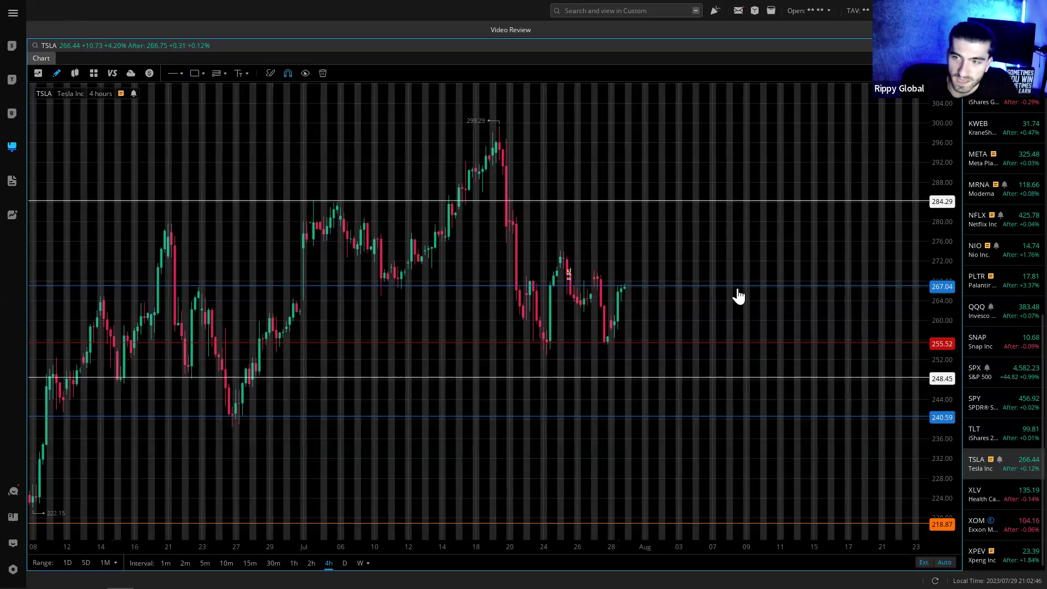
scroll(704, 309, "down", 3)
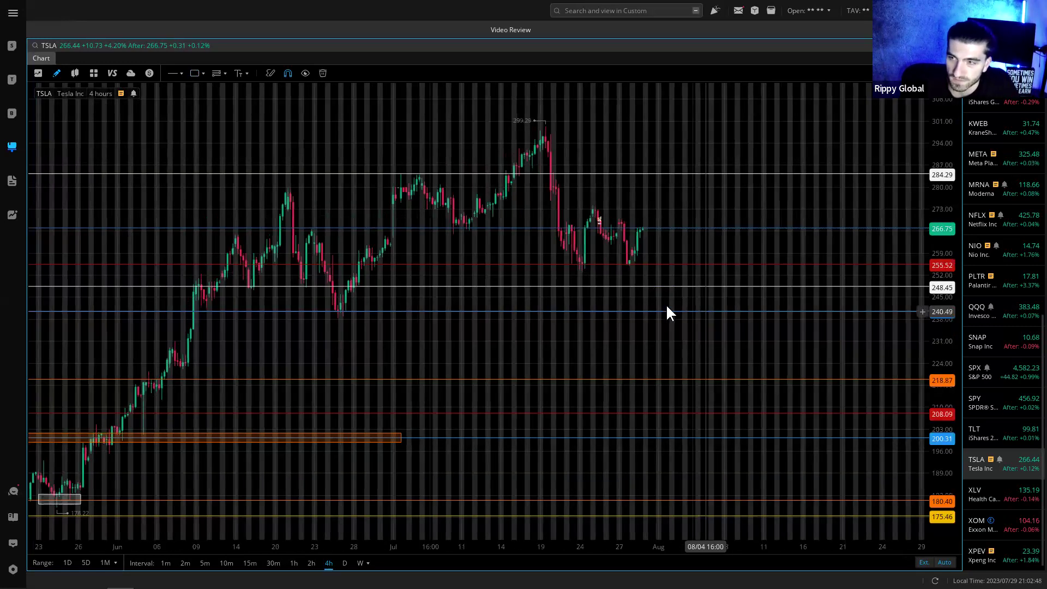
left_click_drag(659, 266, 591, 323)
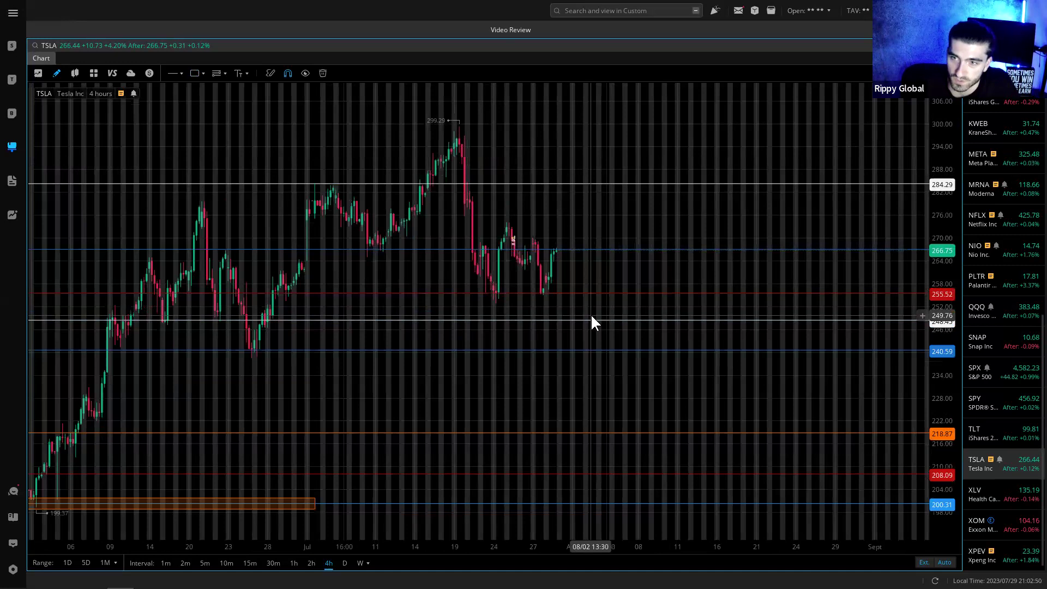
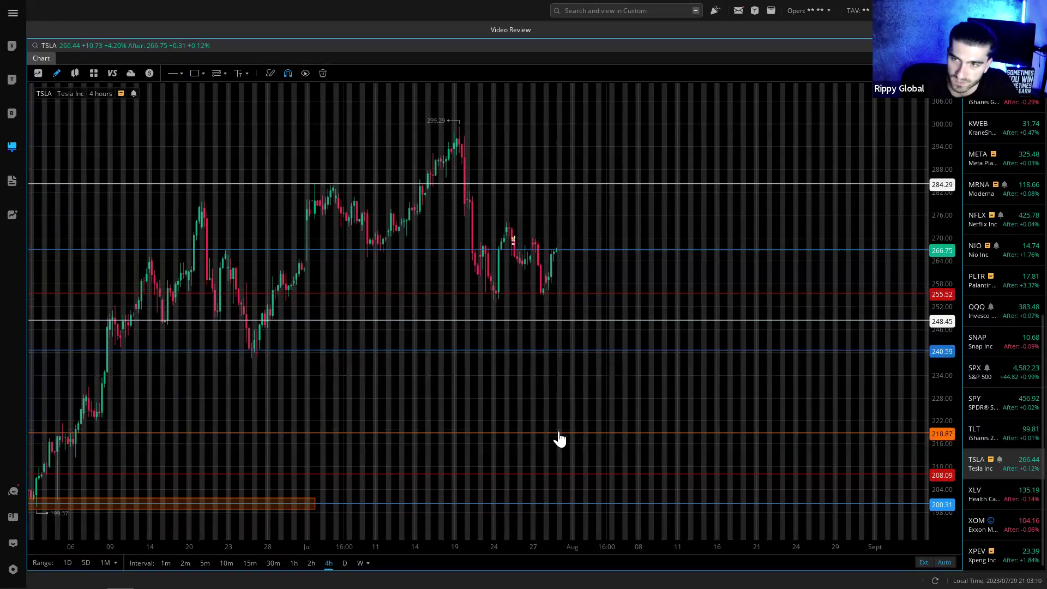
- Open the XLV chart on the daily interval and review its price history along the rising trendline
left_click(1006, 501)
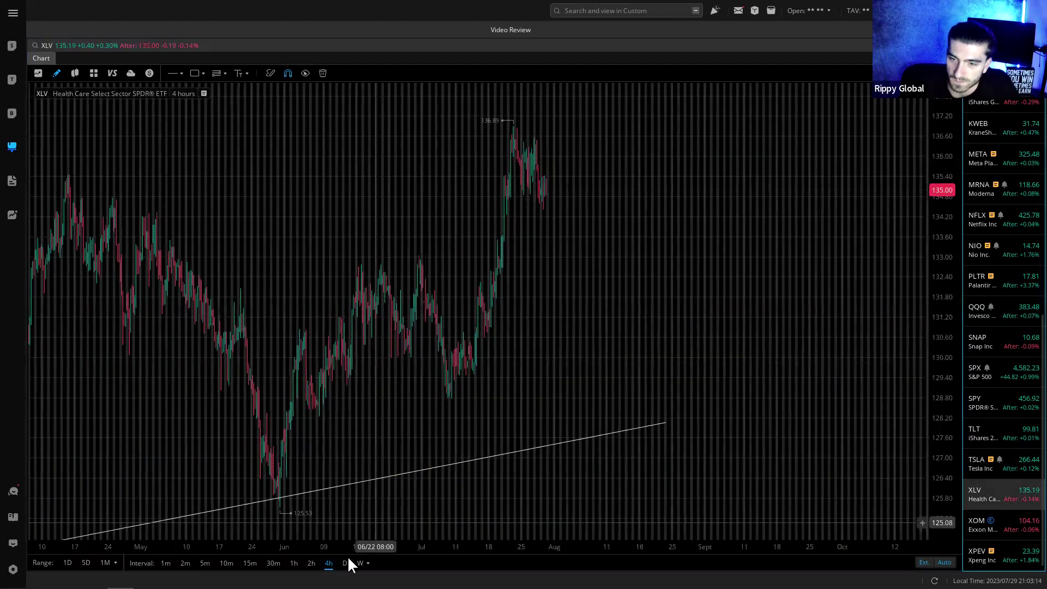
left_click(346, 561)
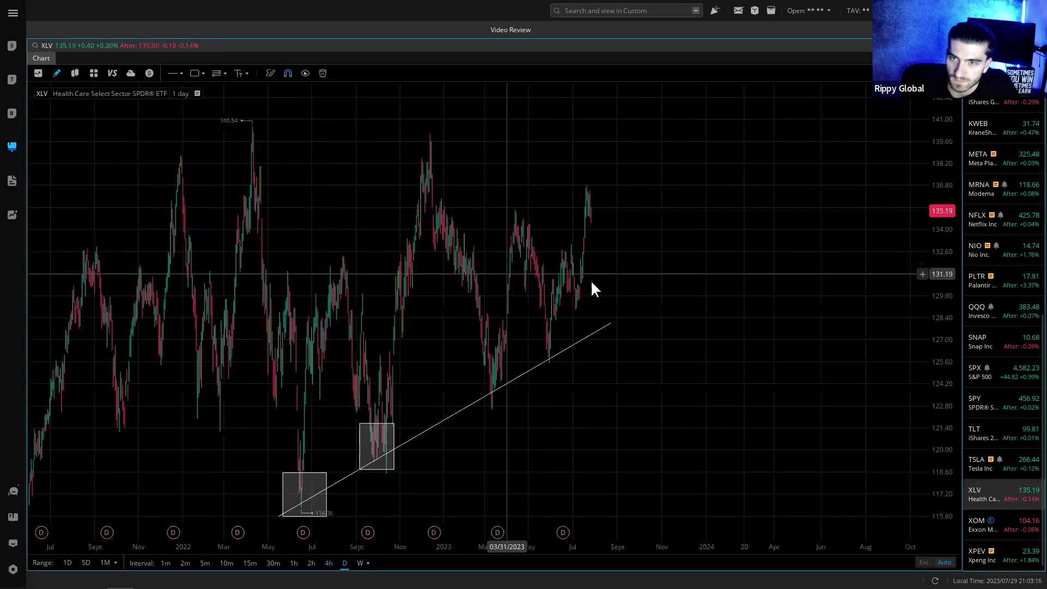
scroll(592, 283, "left", 3)
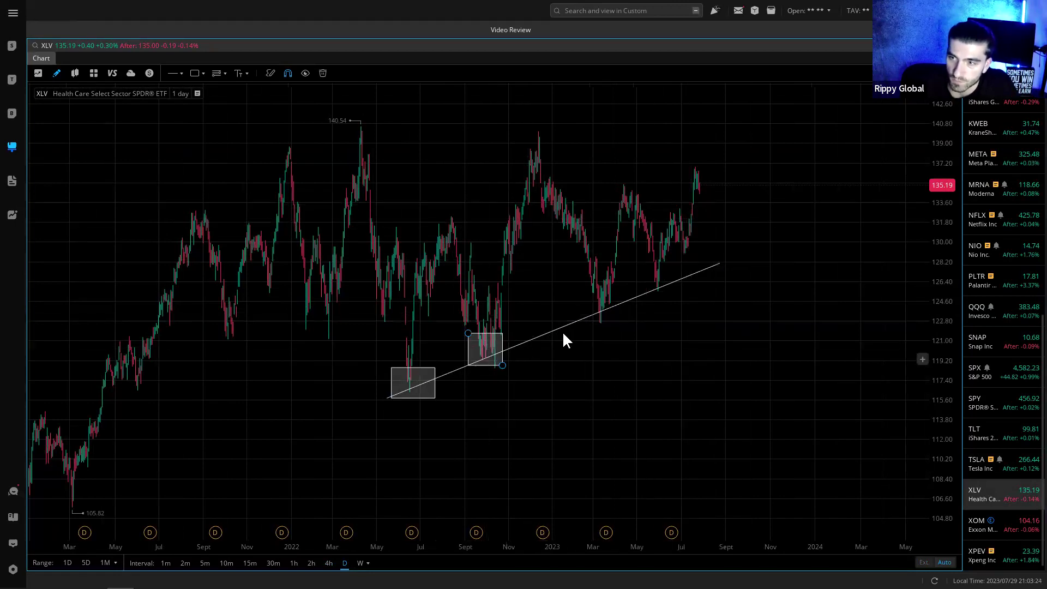
left_click_drag(624, 230, 569, 255)
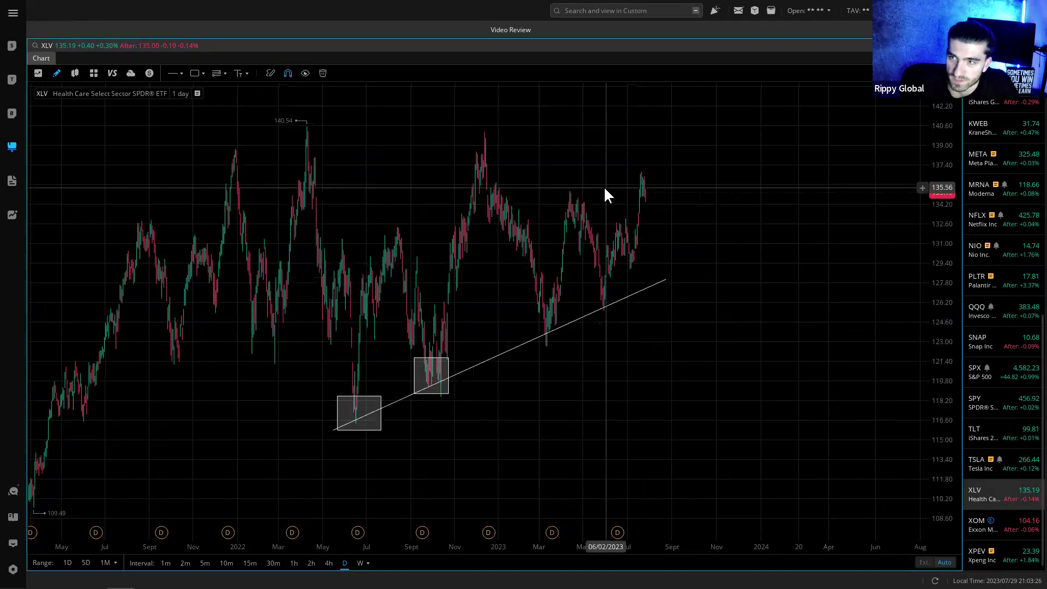
- Widen the watchlist to show full company names and open the IXJ global healthcare ETF chart
scroll(1027, 354, "up", 4)
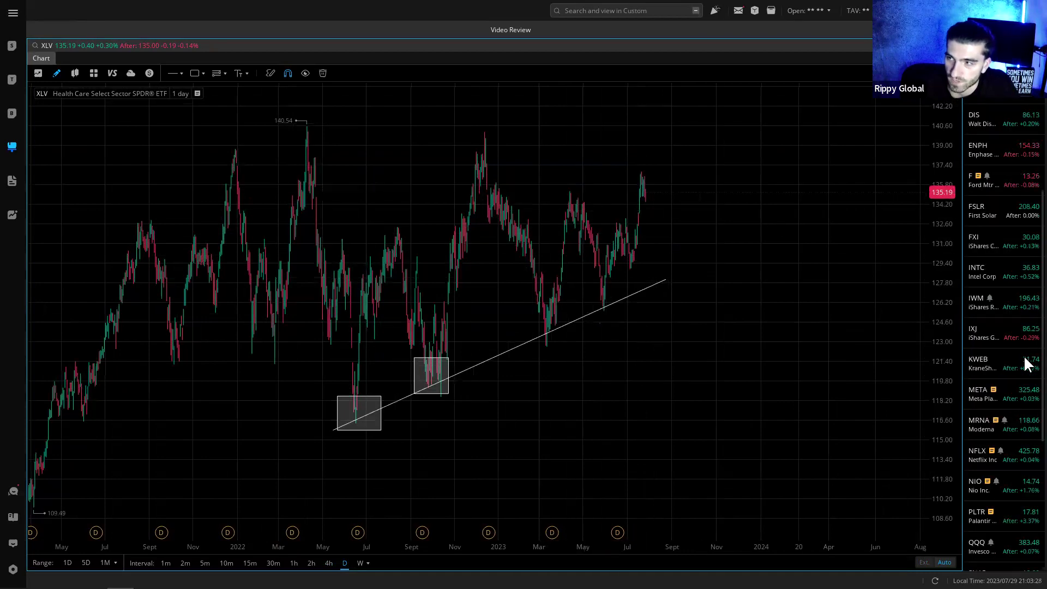
left_click_drag(962, 249, 901, 253)
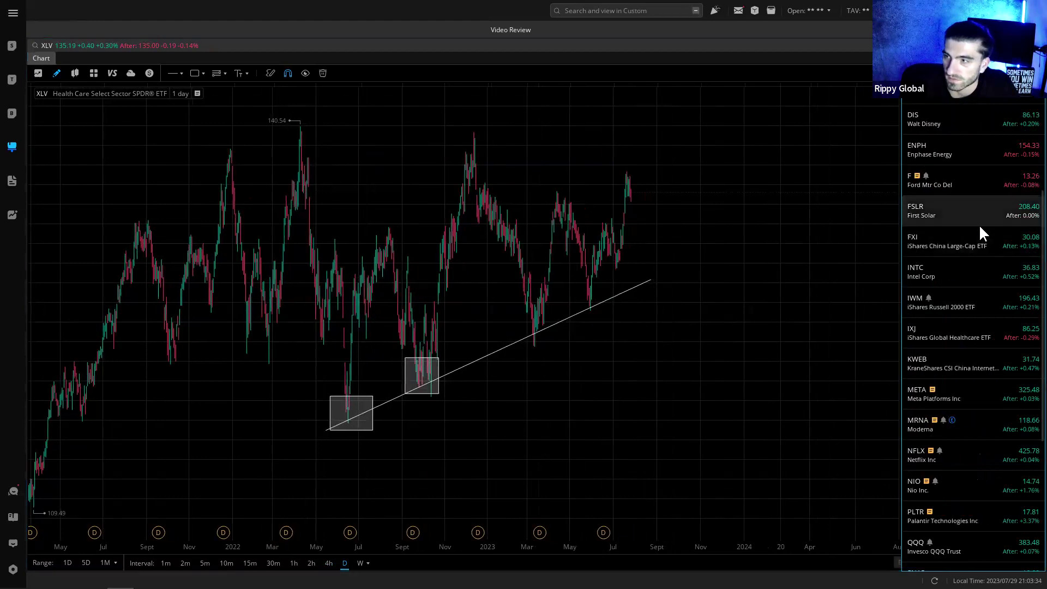
left_click(993, 334)
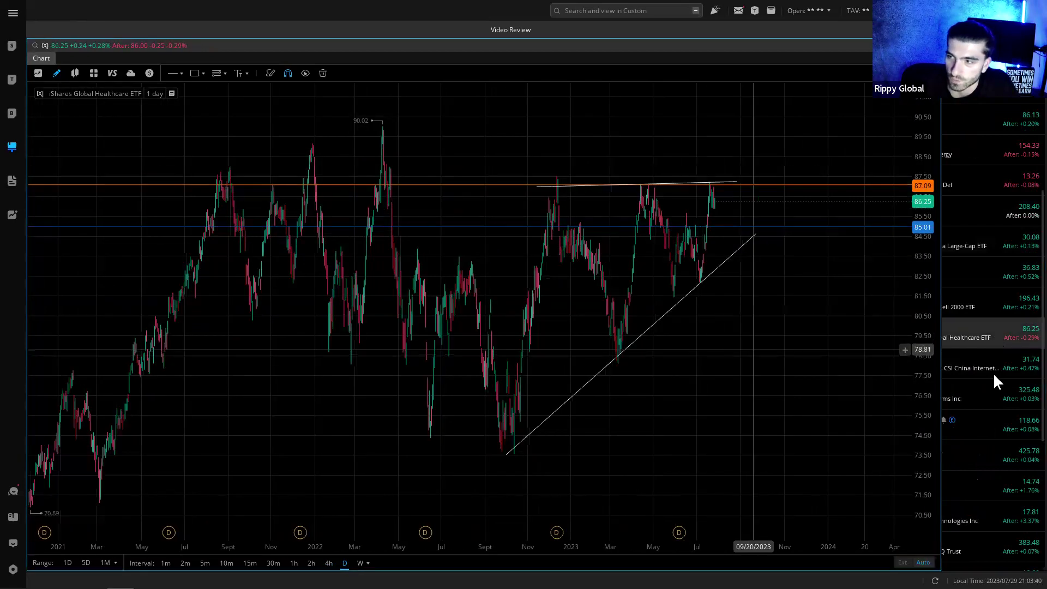
- Compare the daily price structure of XLV with that of IXJ, ending on the XLV chart
scroll(954, 414, "down", 4)
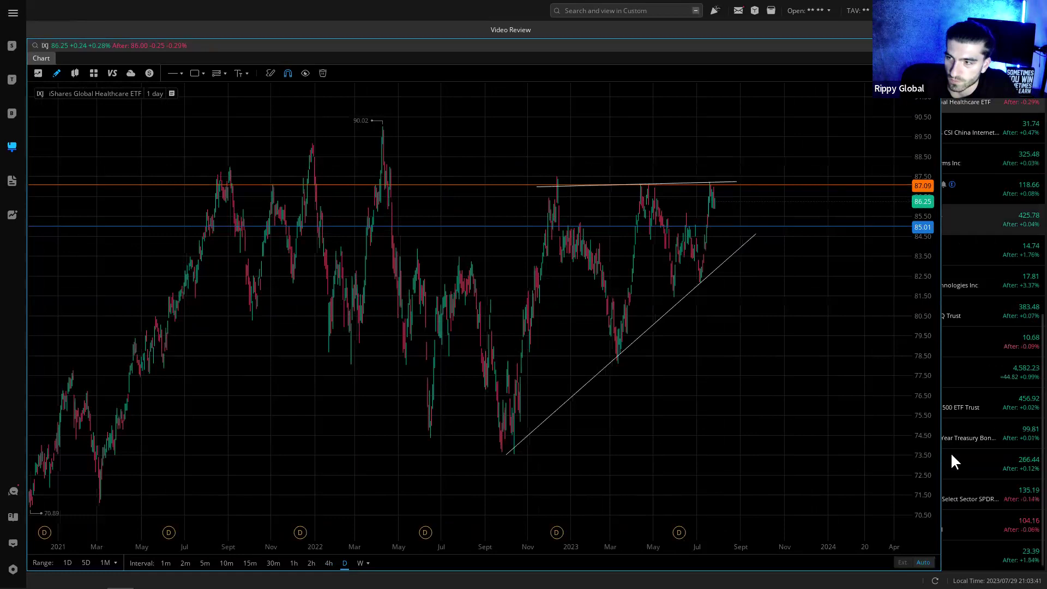
left_click(980, 494)
left_click_drag(776, 298, 588, 318)
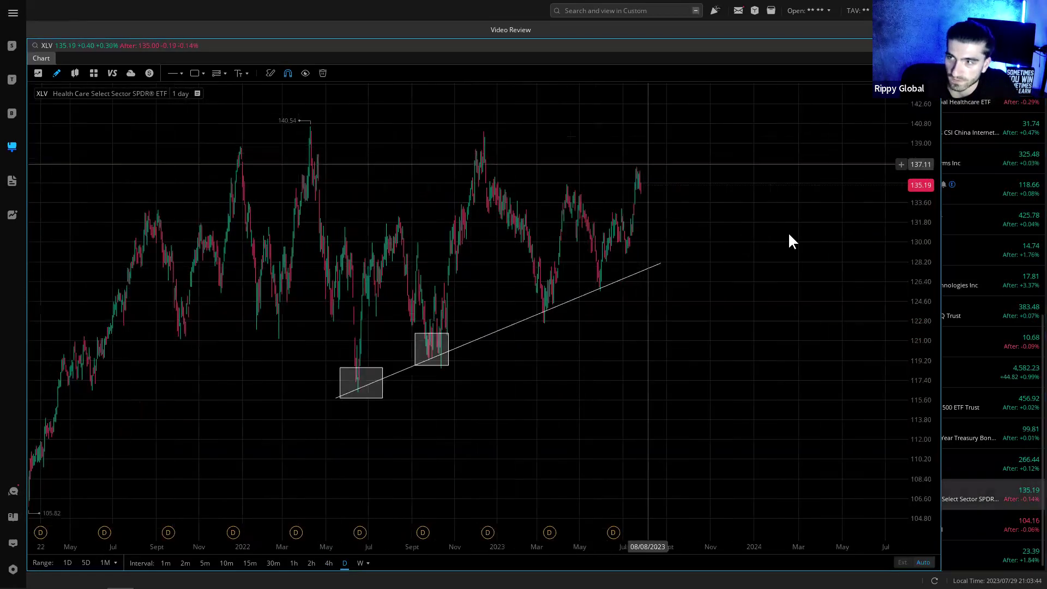
left_click(995, 276)
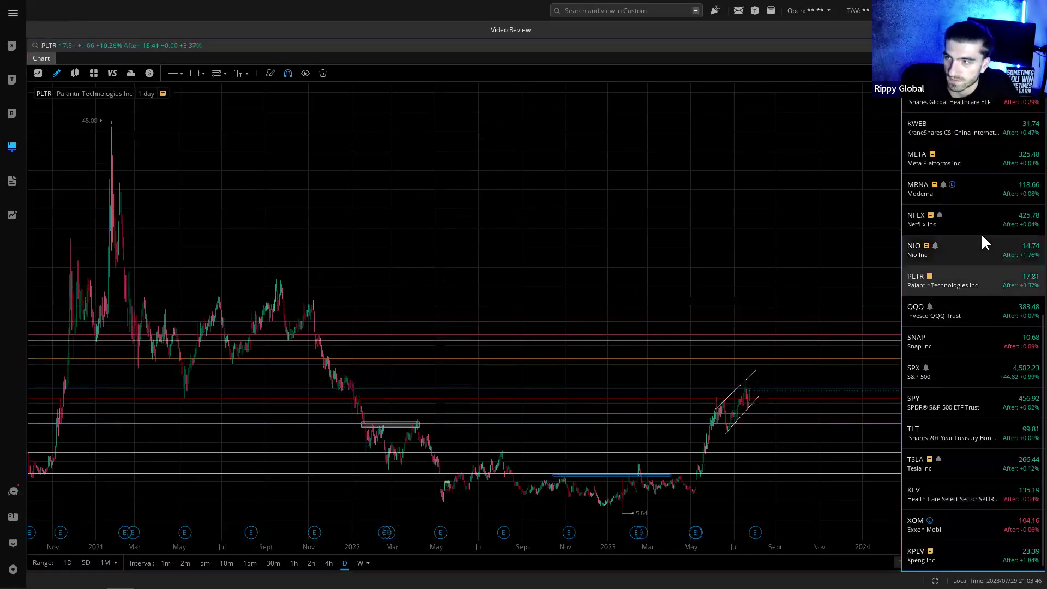
scroll(986, 298, "up", 4)
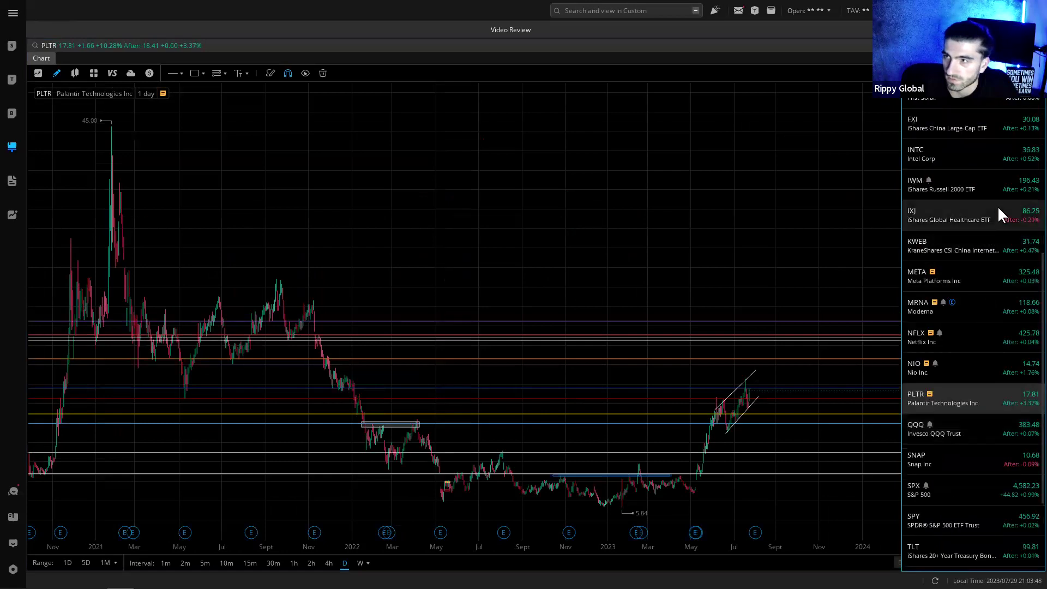
left_click(982, 215)
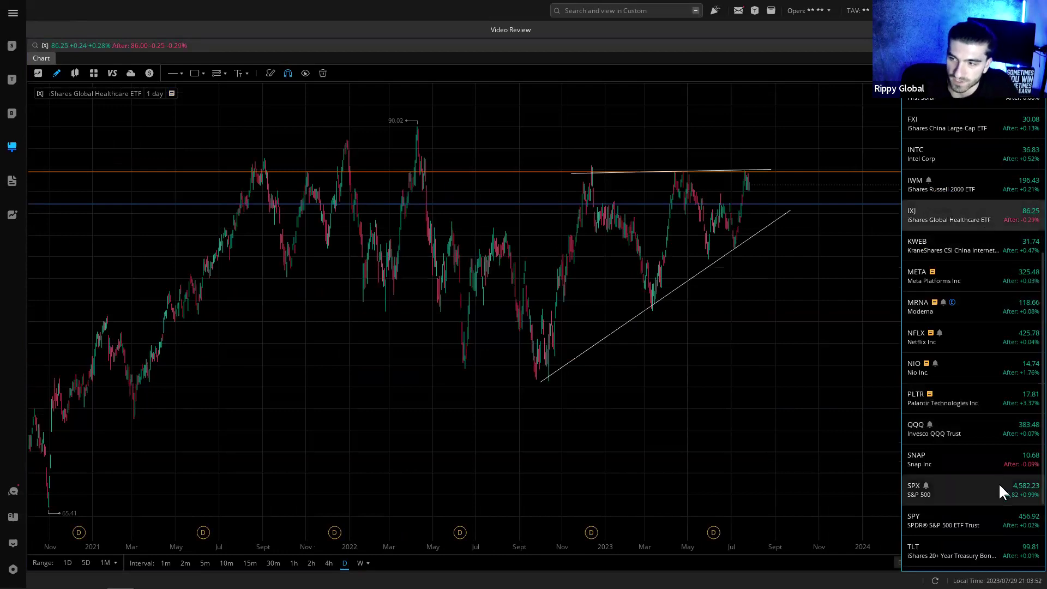
scroll(984, 555, "down", 4)
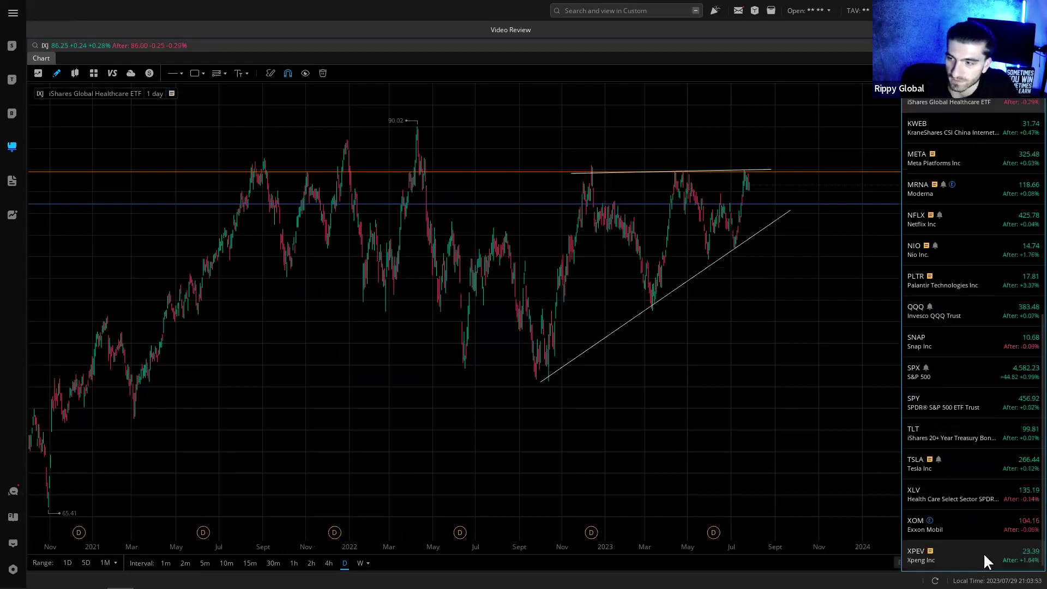
left_click(985, 492)
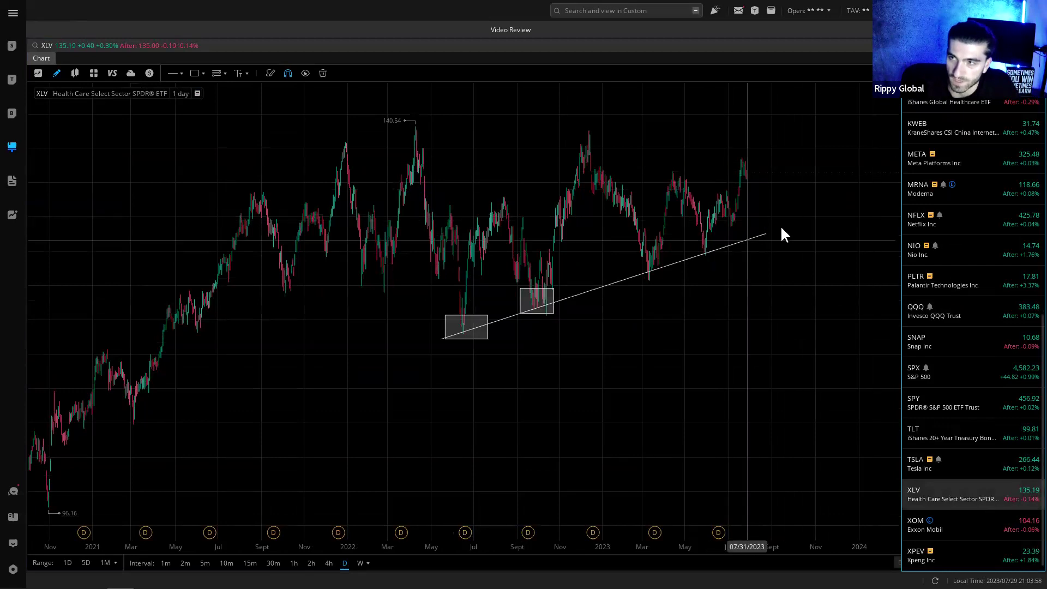
left_click(983, 100)
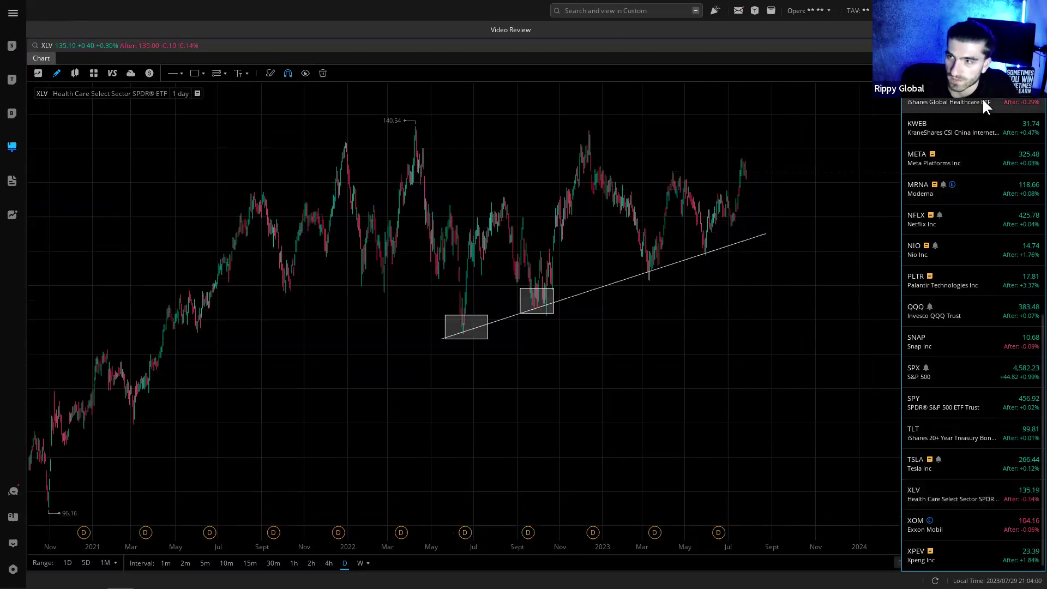
left_click(979, 500)
- Draw a horizontal line at about 135.96 on the XLV chart and colour it orange
left_click(173, 73)
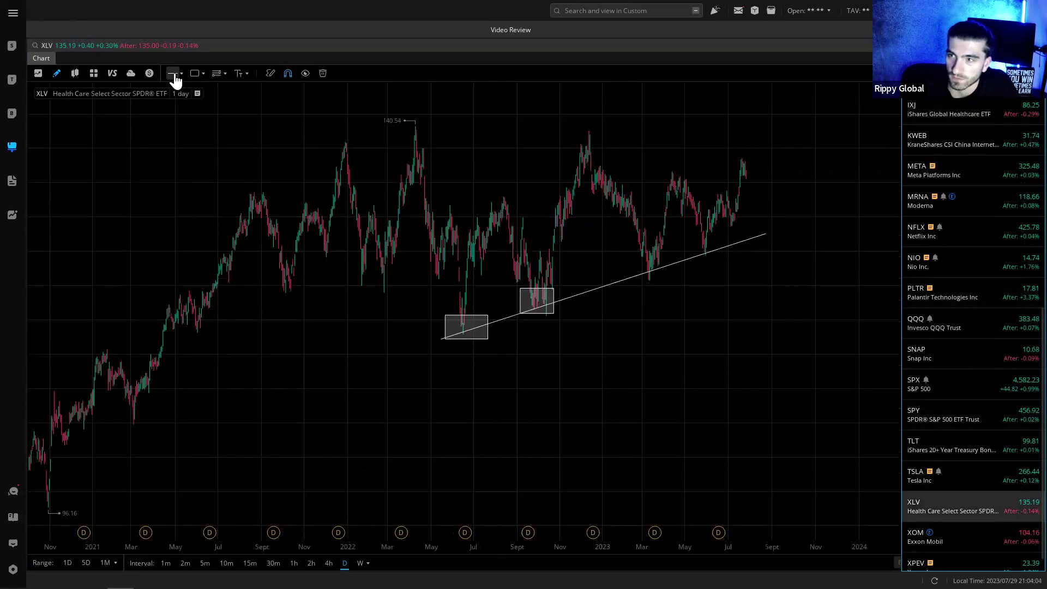
left_click(688, 166)
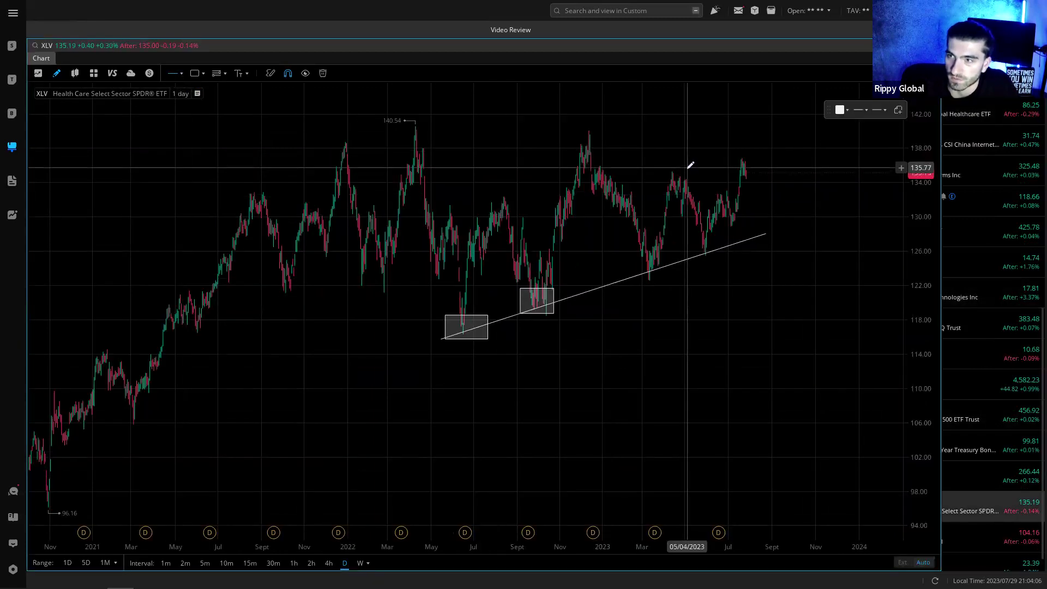
left_click(794, 195)
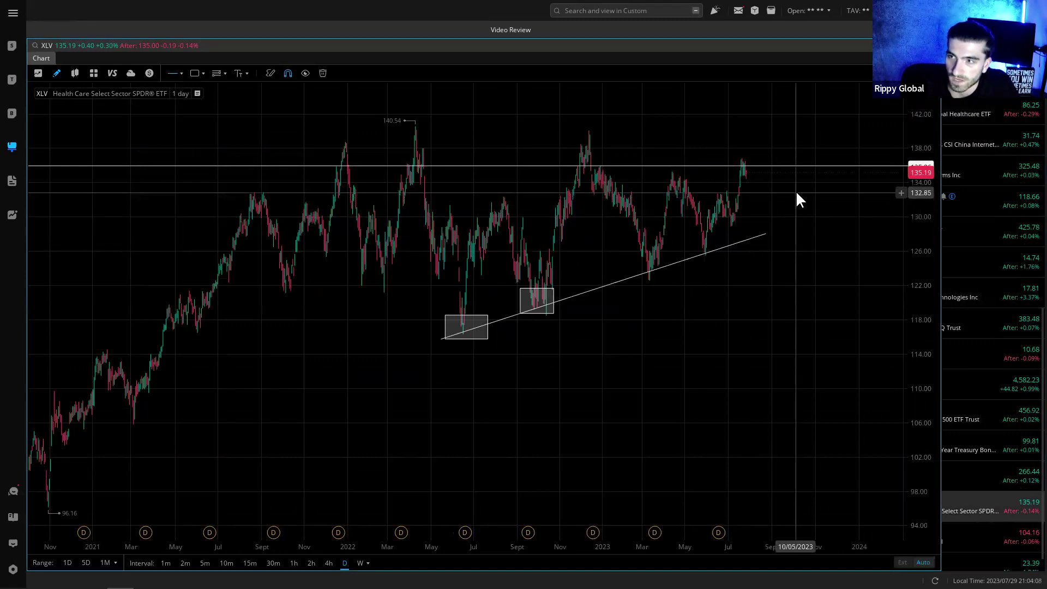
left_click(758, 167)
left_click(783, 110)
left_click(849, 166)
left_click(704, 203)
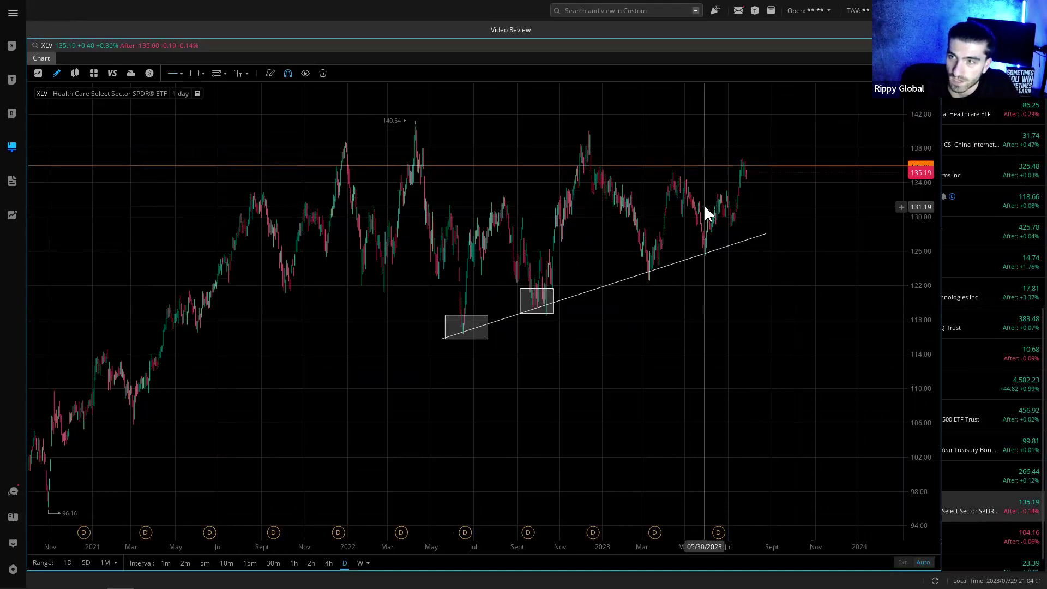
- Add a horizontal line at about 129.10 and a small rectangle over it at the upper end of the rising trendline
left_click(174, 76)
left_click(785, 225)
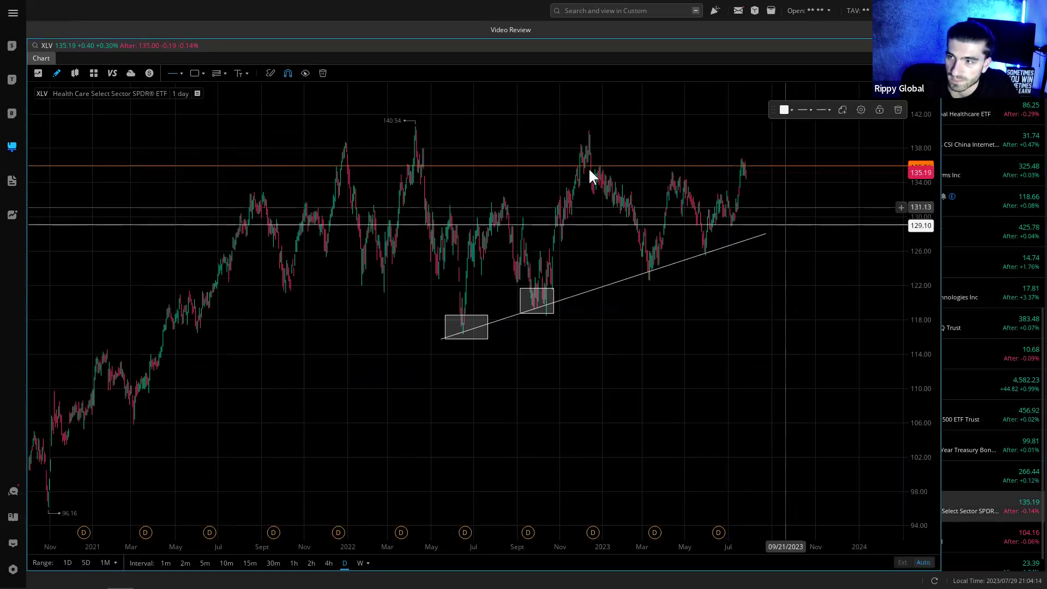
left_click(192, 74)
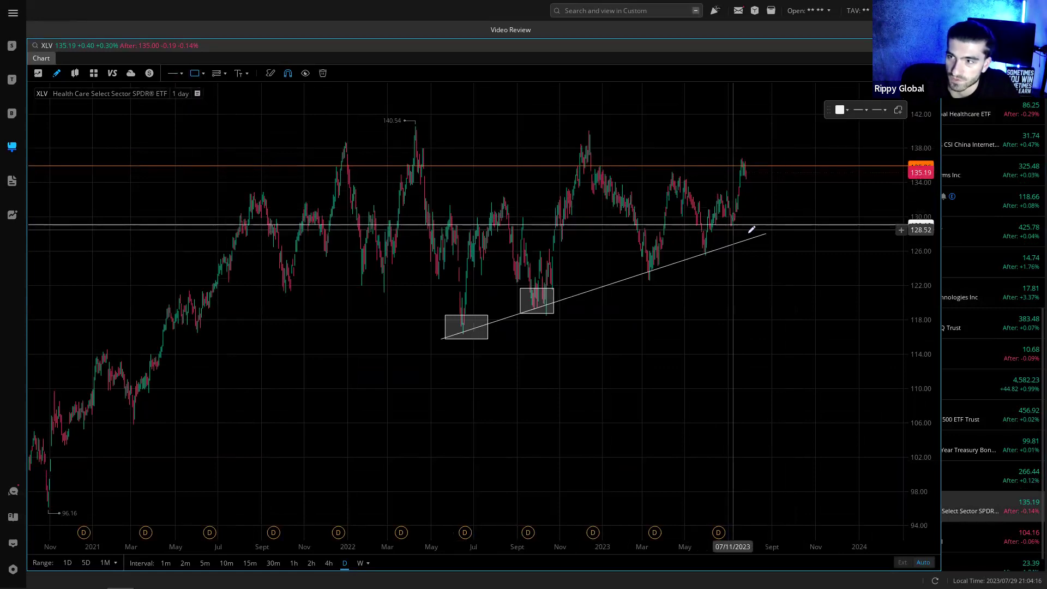
left_click_drag(763, 237, 812, 222)
left_click(806, 263)
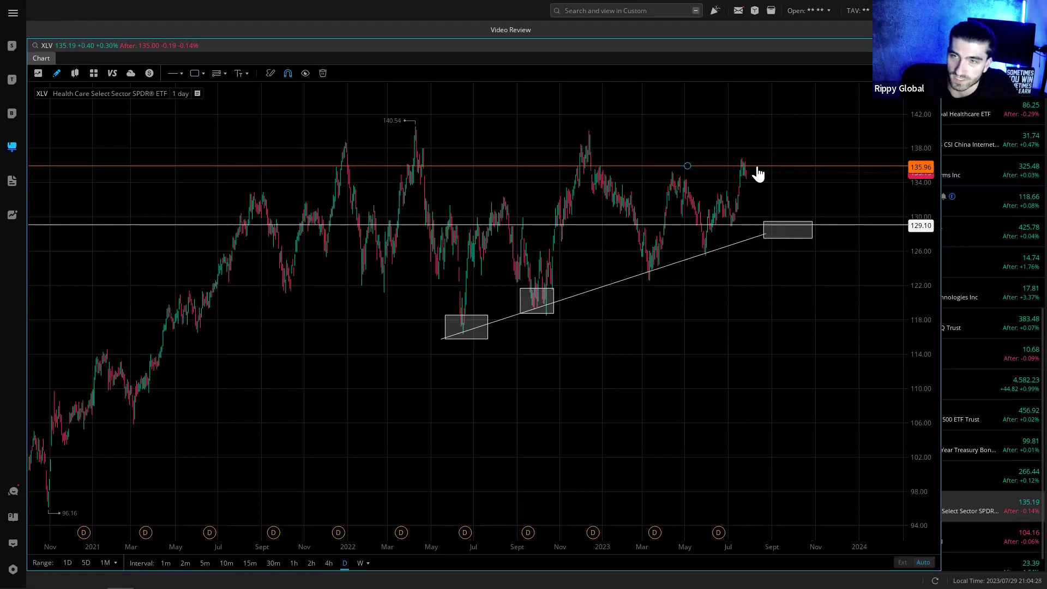
- Open the XOM chart, narrow the watchlist, and show recent price action on the 4-hour interval
left_click(1000, 538)
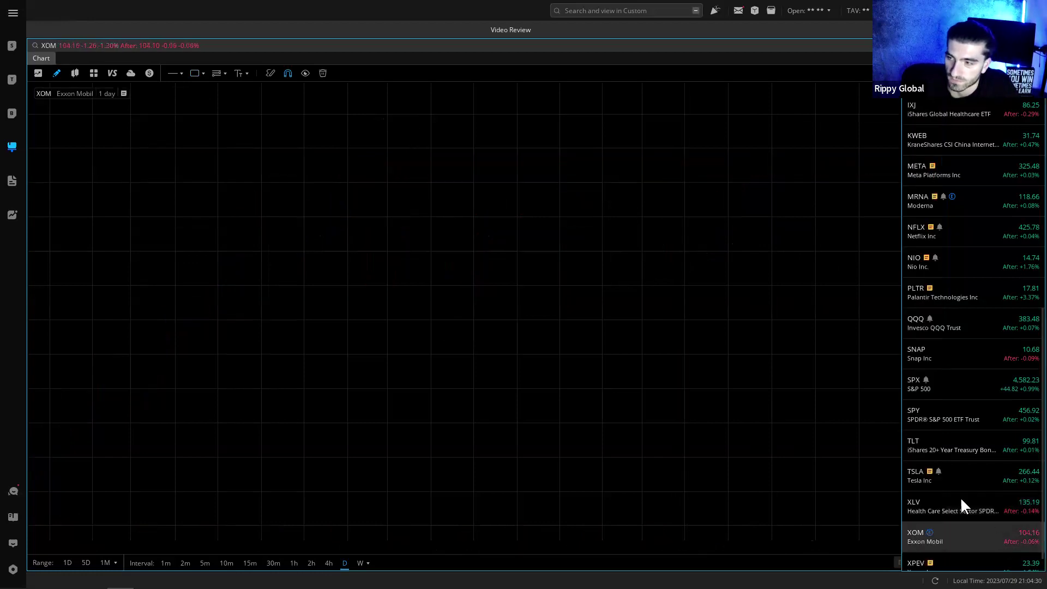
left_click_drag(902, 470, 941, 467)
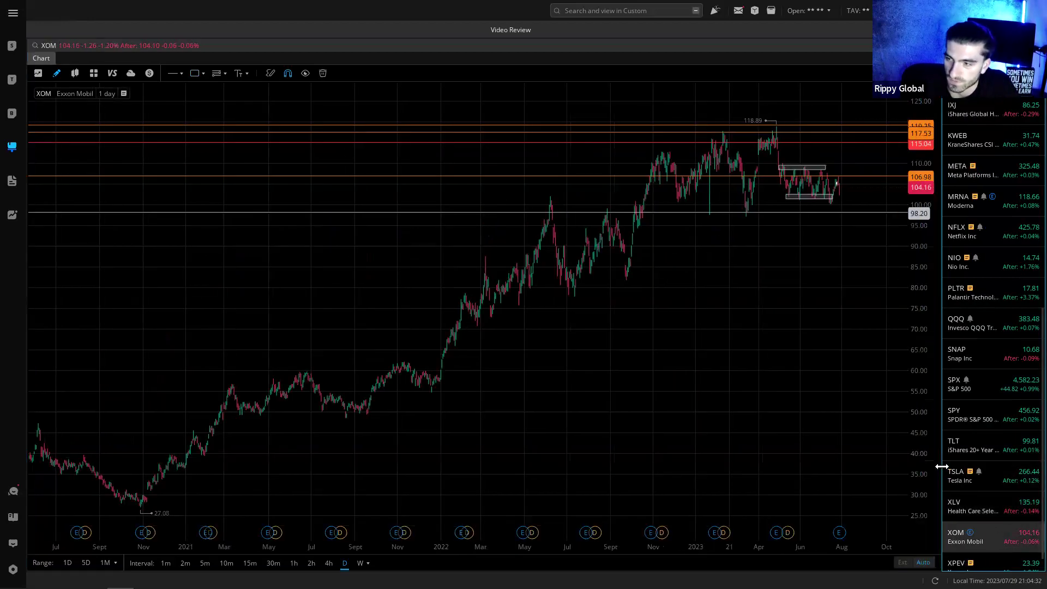
left_click_drag(796, 379, 638, 404)
scroll(639, 404, "up", 2)
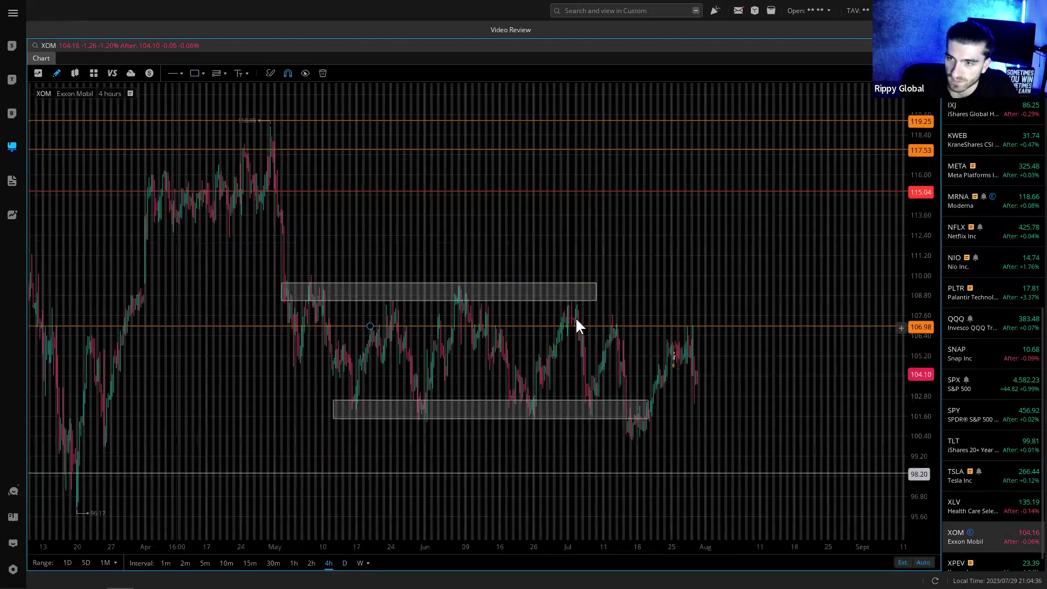
- Extend the upper rectangle zone past the latest candles and add a horizontal line at about 101.80
left_click_drag(596, 301, 692, 306)
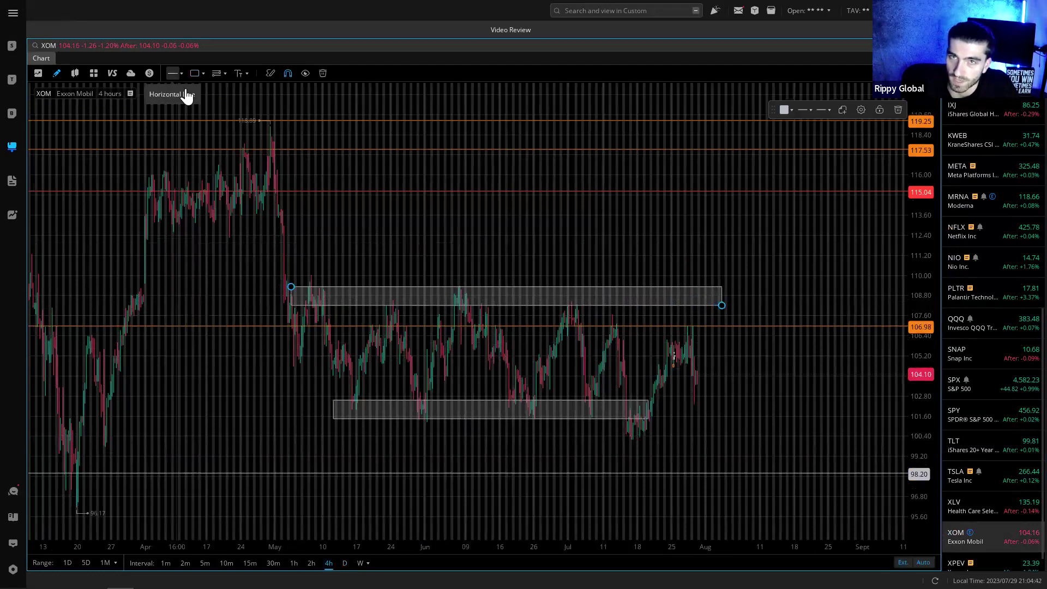
left_click(174, 74)
left_click(711, 412)
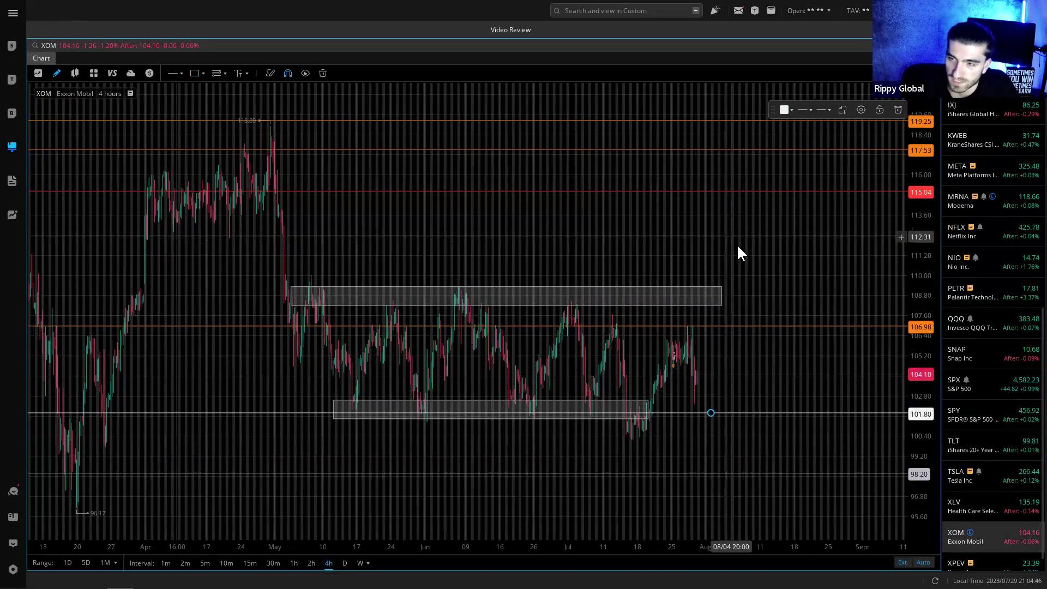
- Draw a thin rectangle at about 100 from the late-March low to the end of July
scroll(640, 427, "up", 3)
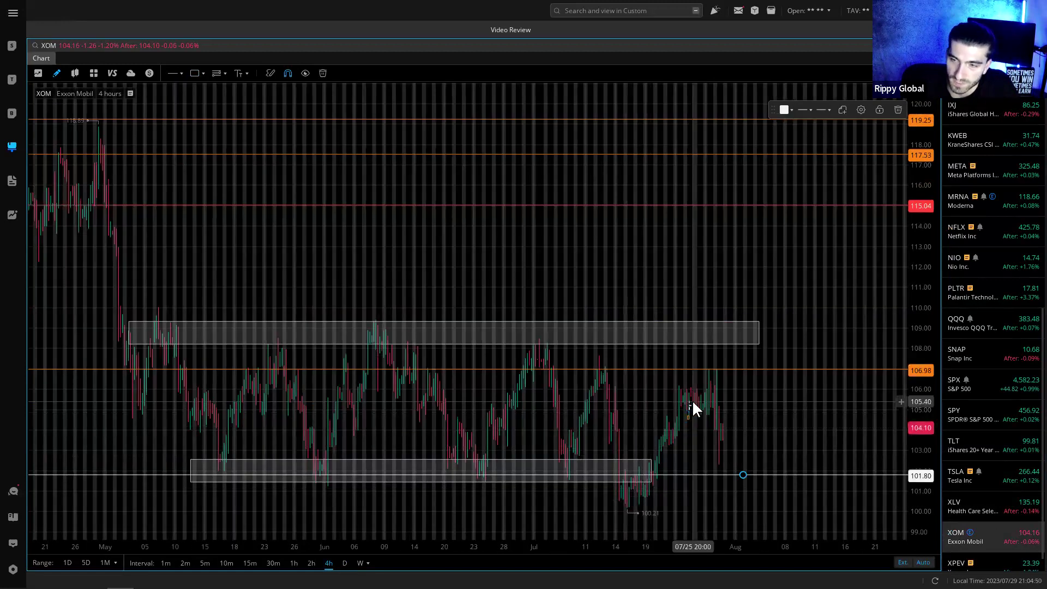
scroll(696, 409, "down", 3)
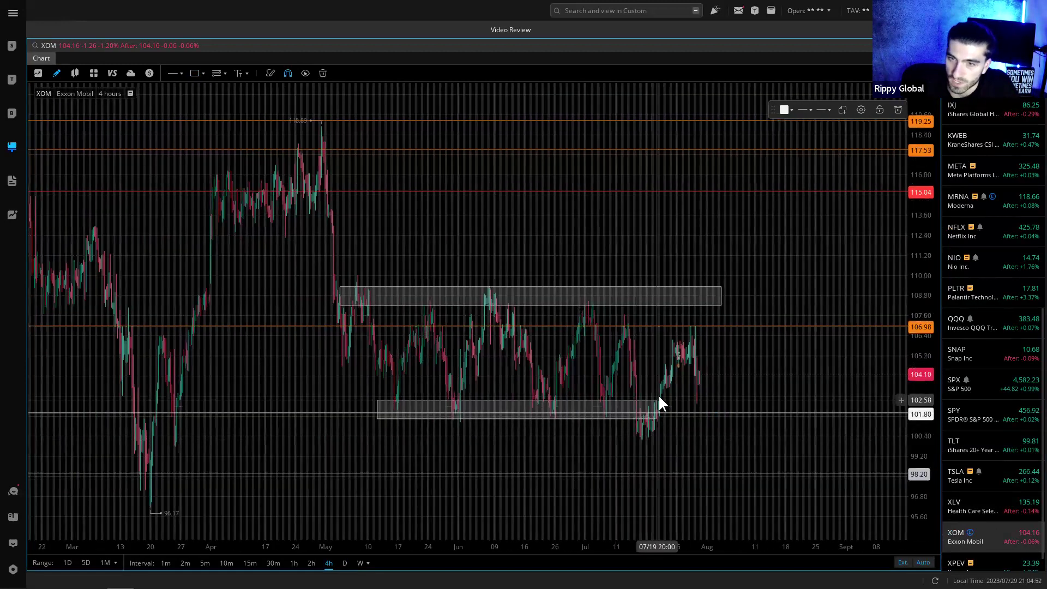
left_click(661, 431)
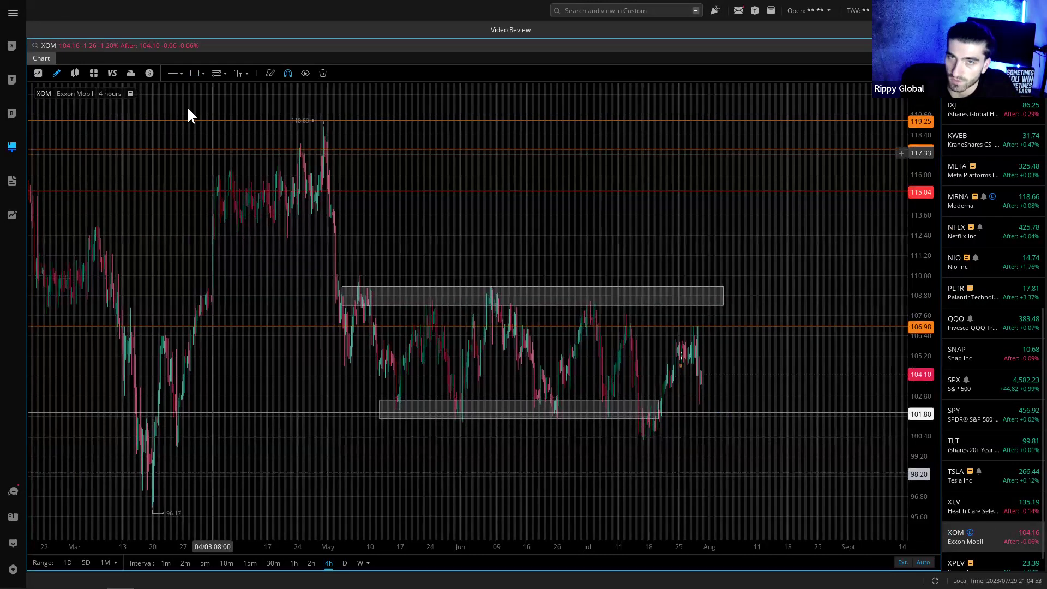
left_click(195, 73)
mouse_move(173, 440)
left_mouse_down()
mouse_move(531, 458)
mouse_move(701, 444)
mouse_move(659, 448)
left_mouse_up()
- Delete the older rectangle zone around 102 and colour the 101.80 horizontal line blue
left_click(666, 427)
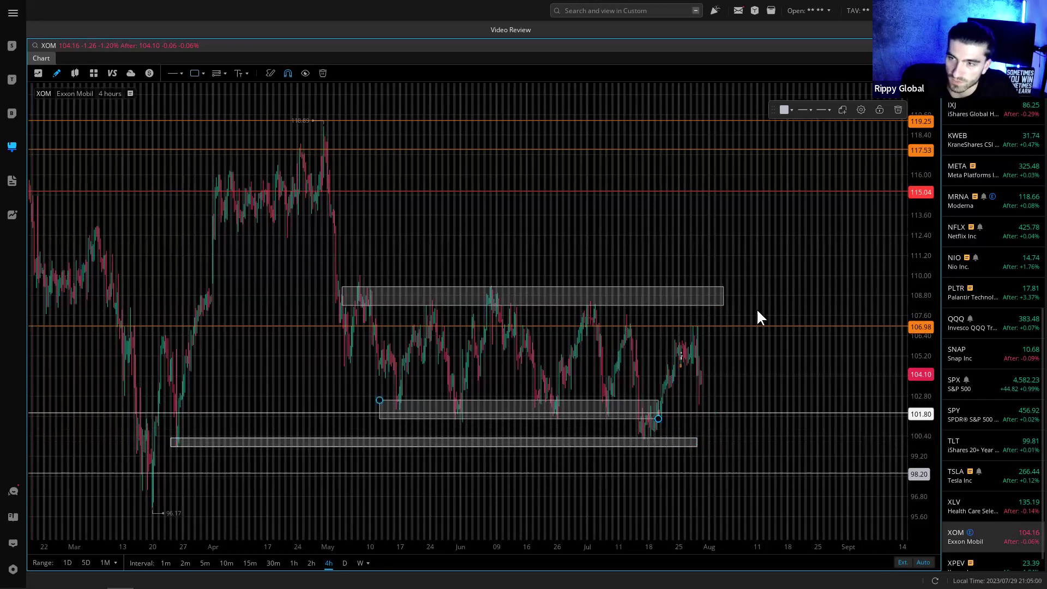
left_click(900, 112)
left_click(693, 412)
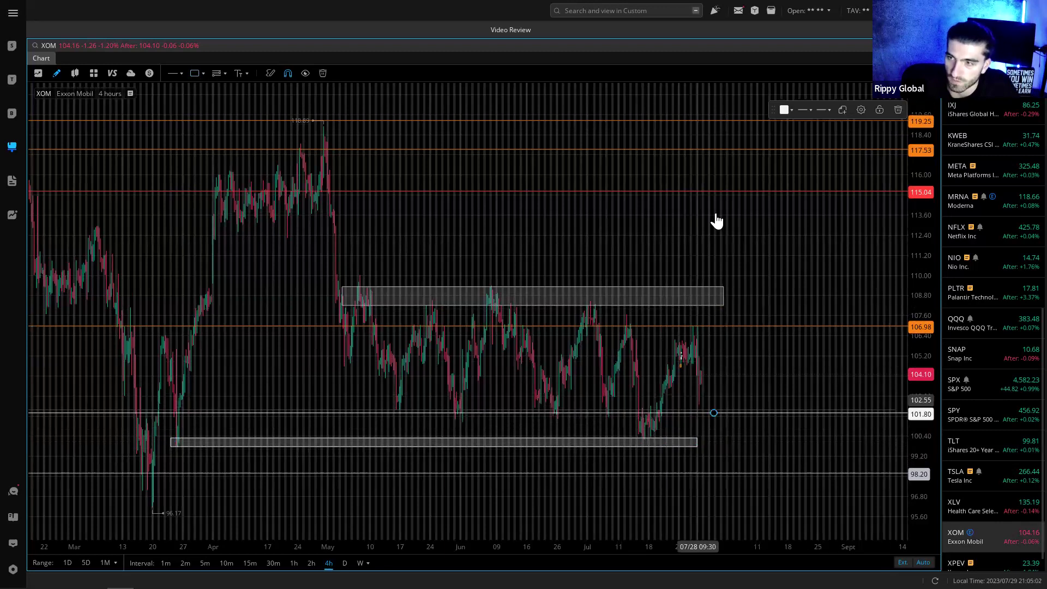
left_click(784, 109)
left_click(729, 349)
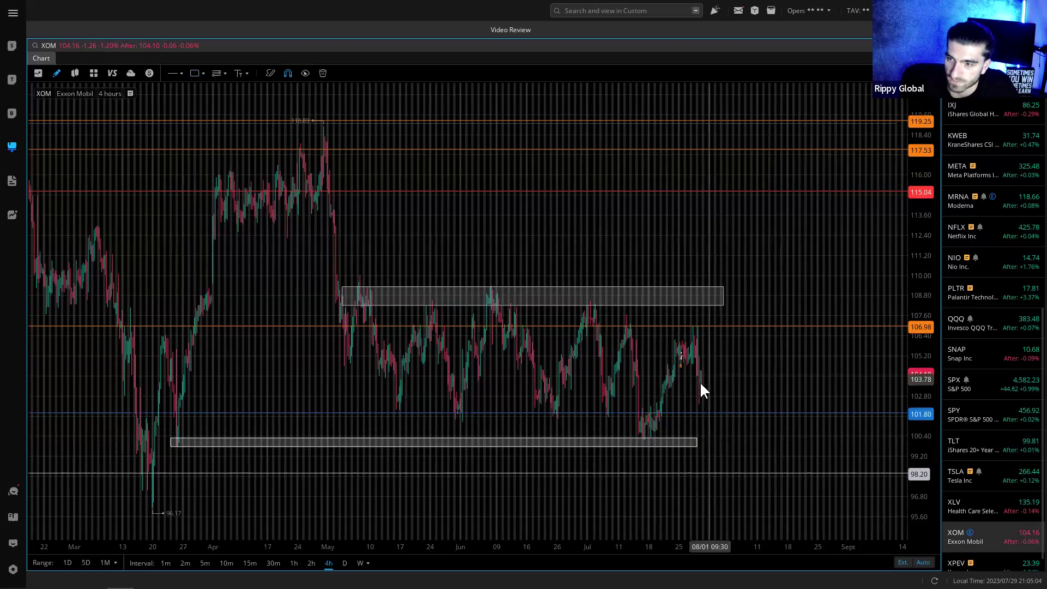
- Move the orange horizontal line at 106.98 up to 107.04, at the latest swing highs
left_click(646, 443)
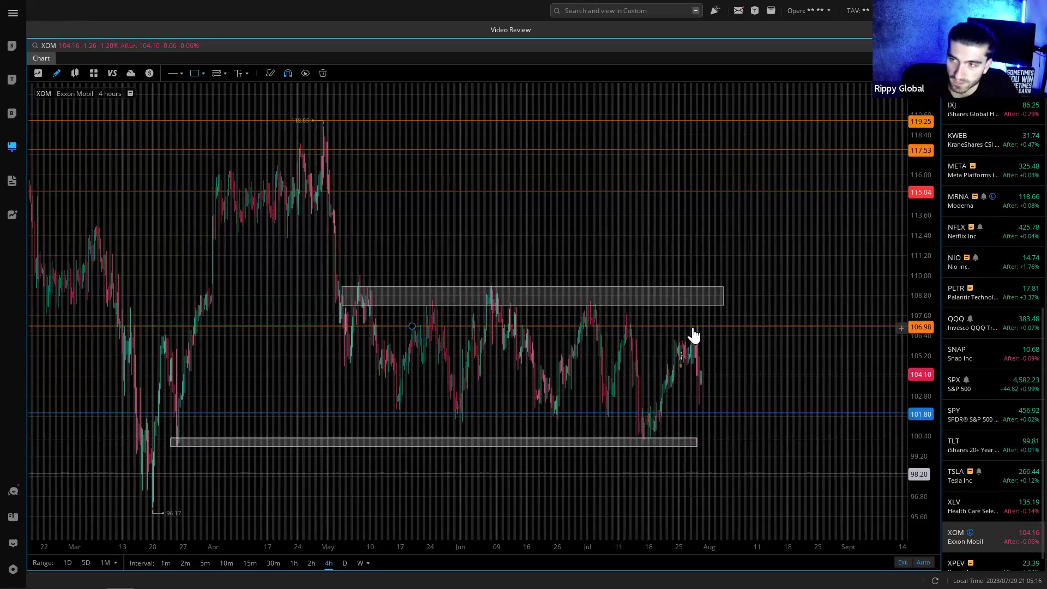
left_click_drag(707, 332, 707, 330)
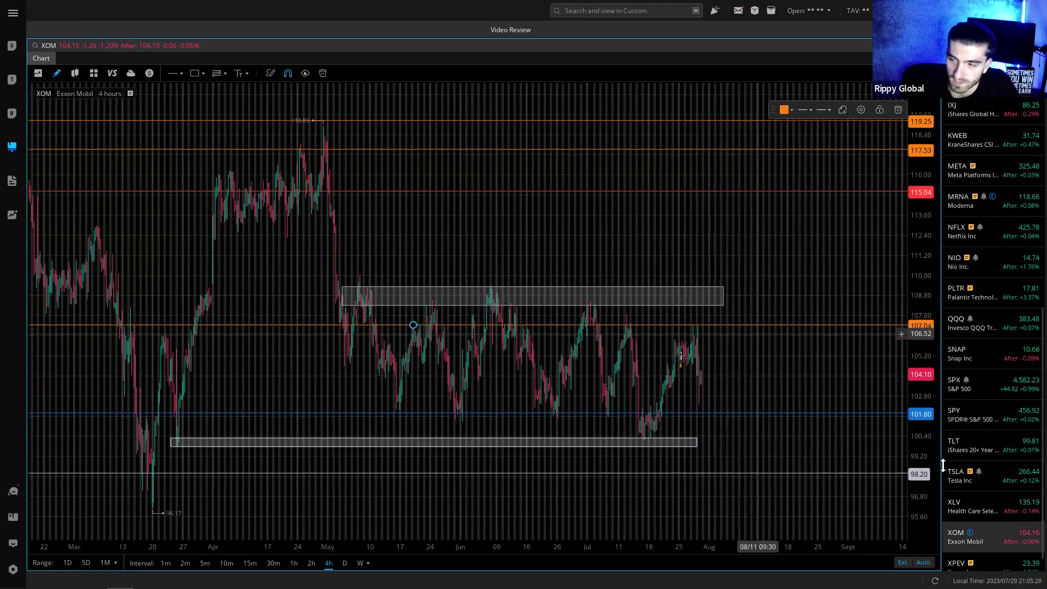
scroll(1003, 491, "down", 1)
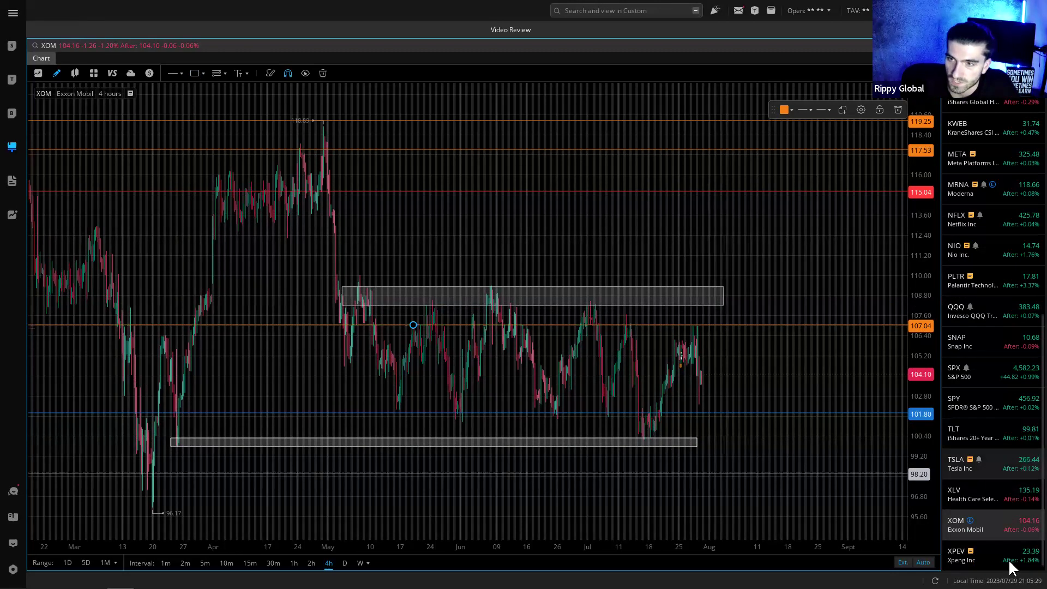
- Open the XPEV chart on the daily interval and add a horizontal line at about 23.01, at the May 2021 low
key("Down")
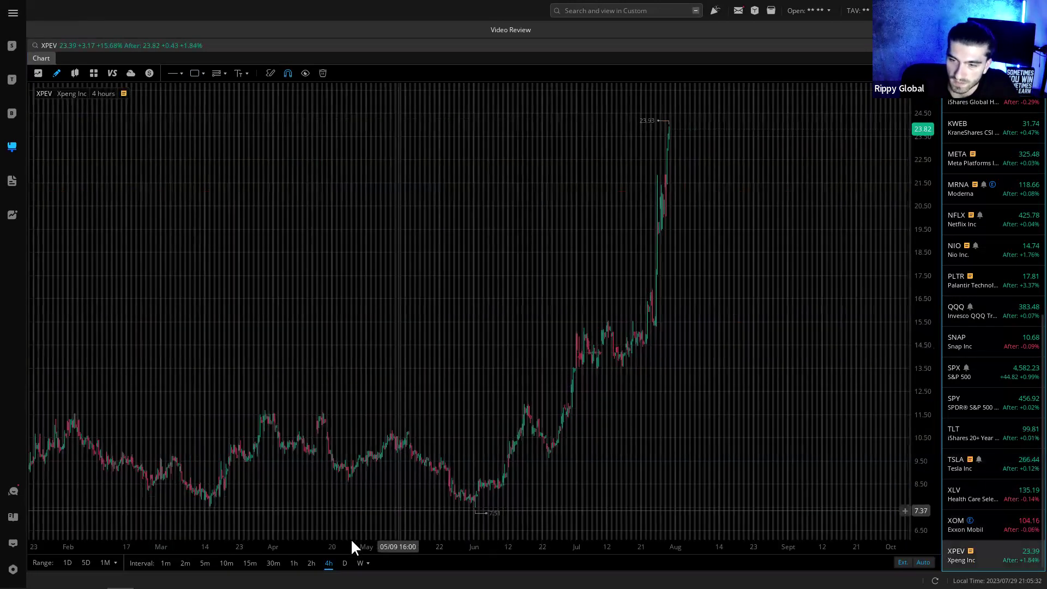
left_click(344, 563)
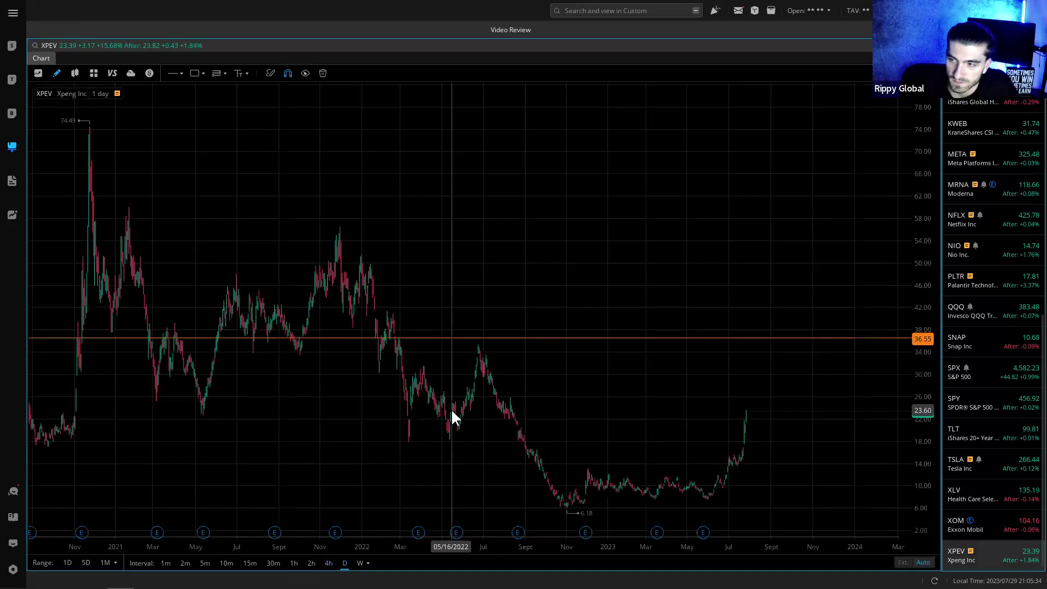
left_click_drag(584, 418, 501, 404)
scroll(489, 403, "up", 2)
scroll(469, 408, "up", 2)
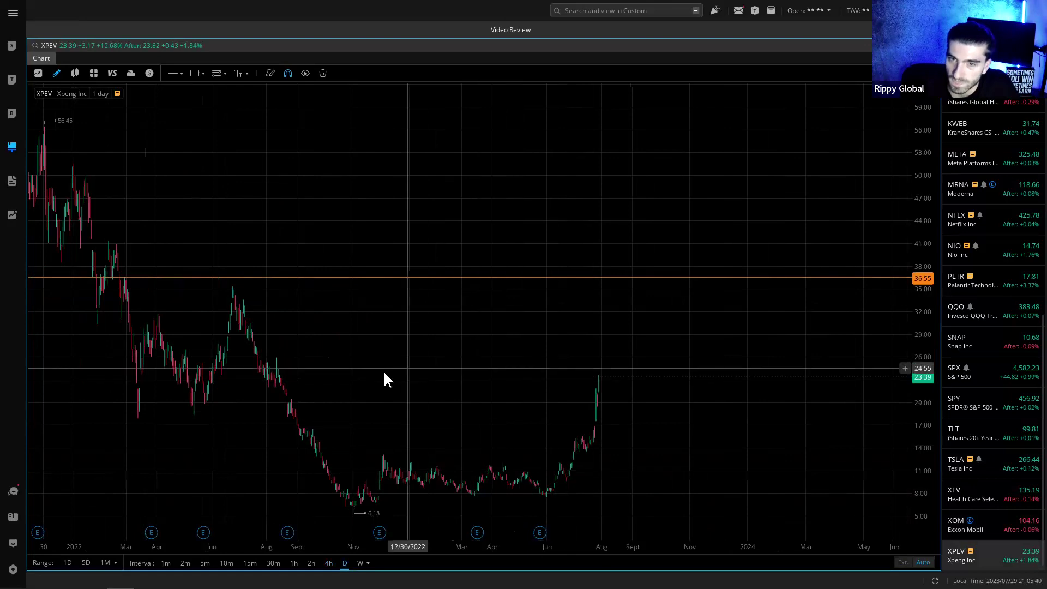
left_click_drag(384, 376, 464, 375)
scroll(505, 374, "down", 2)
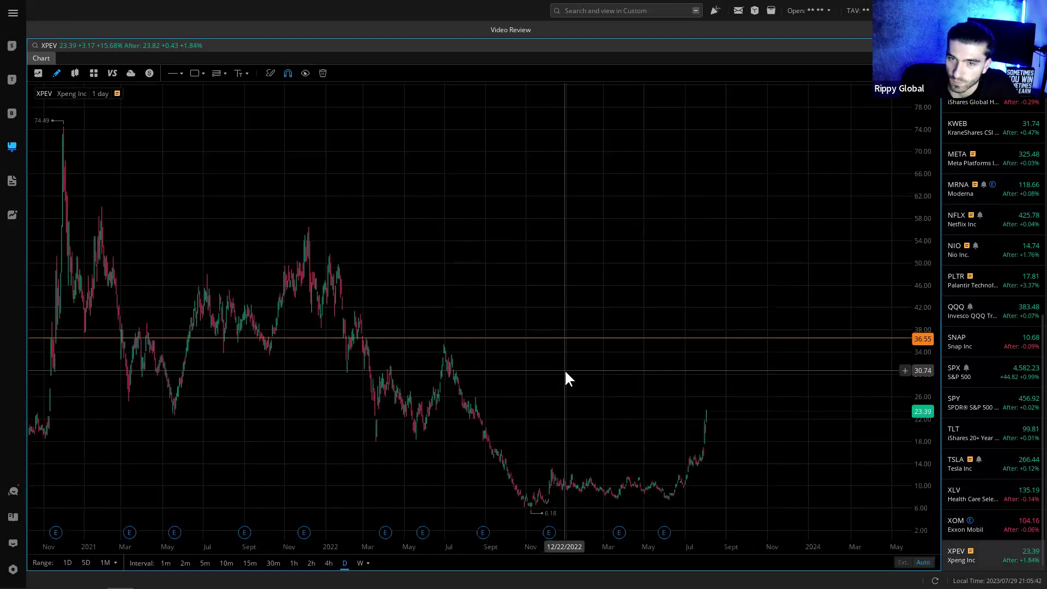
left_click_drag(310, 416, 367, 420)
left_click(178, 75)
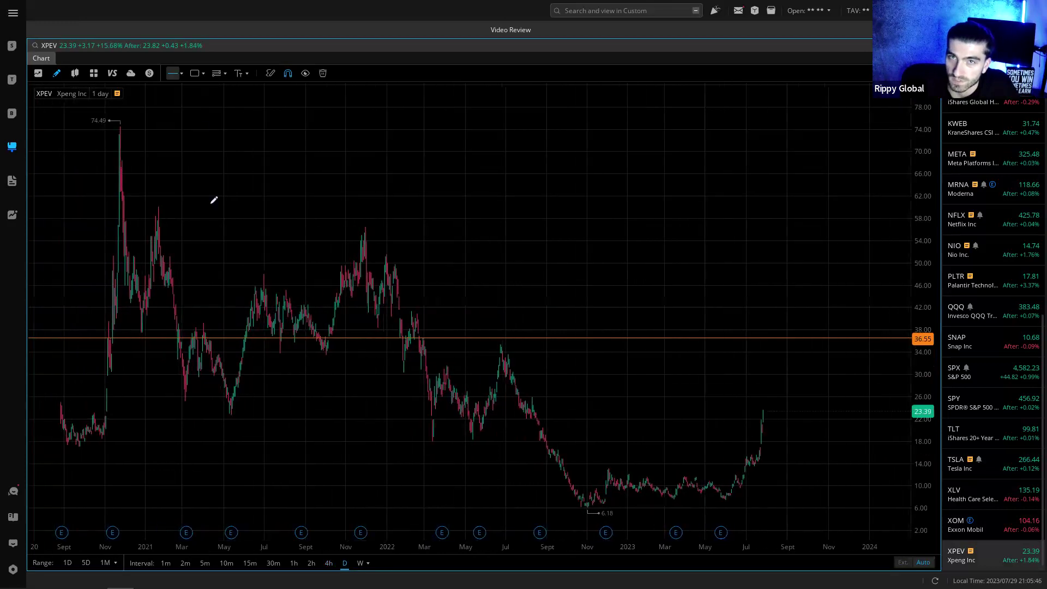
left_click(280, 413)
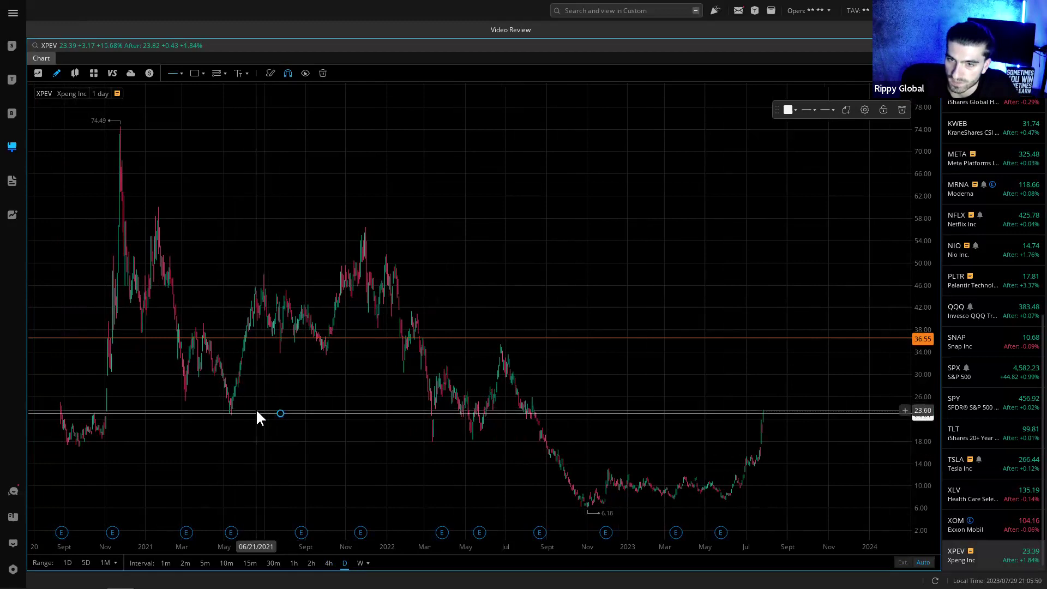
- Add a horizontal line at about 21.39 on the XPEV 1-hour chart and colour it blue
left_click_drag(531, 404, 468, 404)
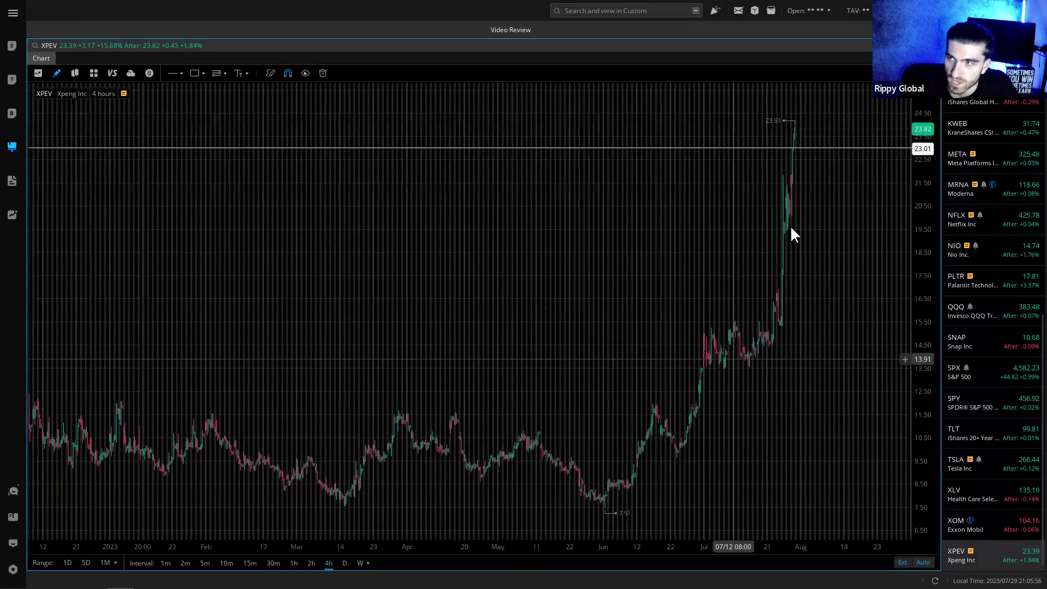
left_click_drag(786, 218, 770, 296)
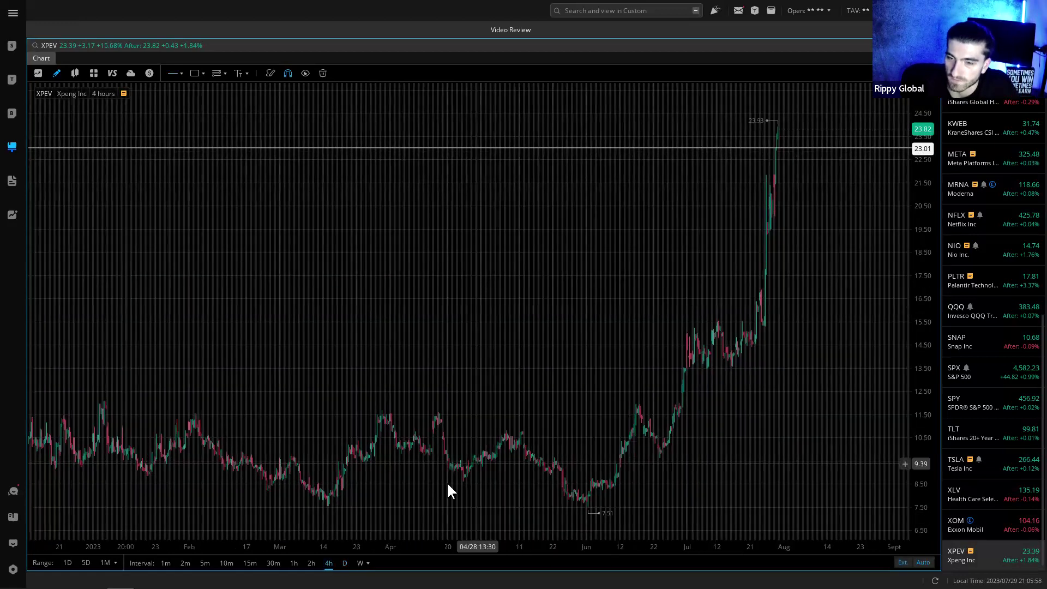
left_click_drag(556, 300, 393, 326)
scroll(403, 321, "up", 5)
left_click_drag(436, 289, 240, 283)
left_click_drag(466, 267, 169, 55)
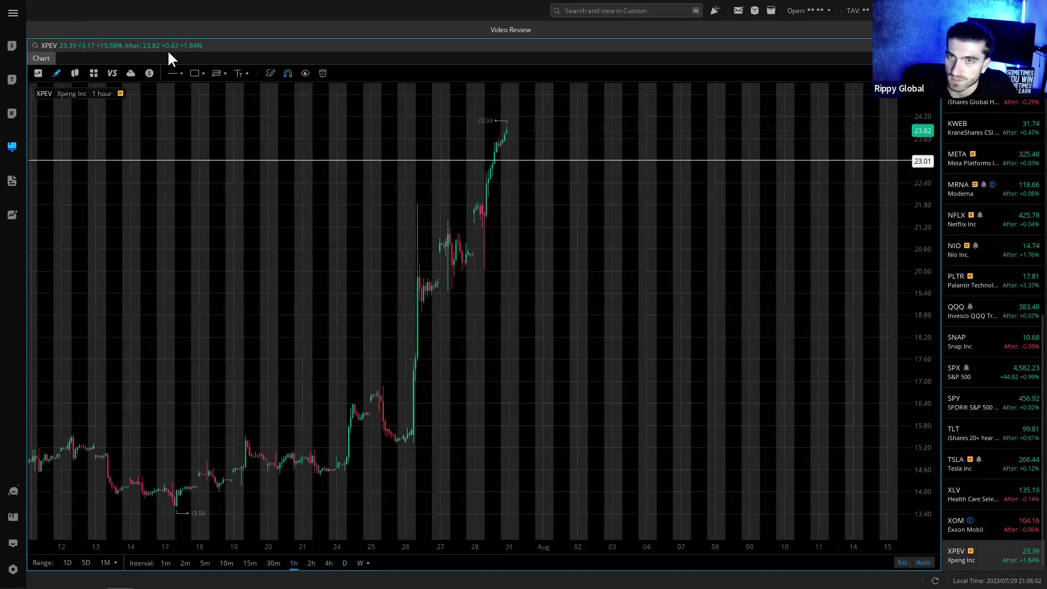
left_click(537, 219)
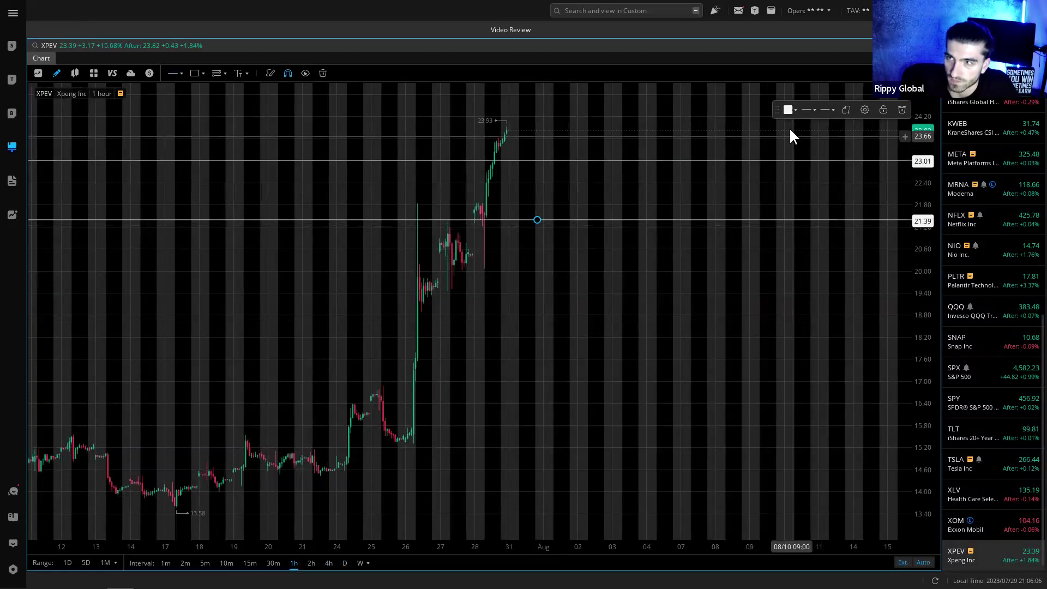
left_click(789, 110)
left_click(806, 166)
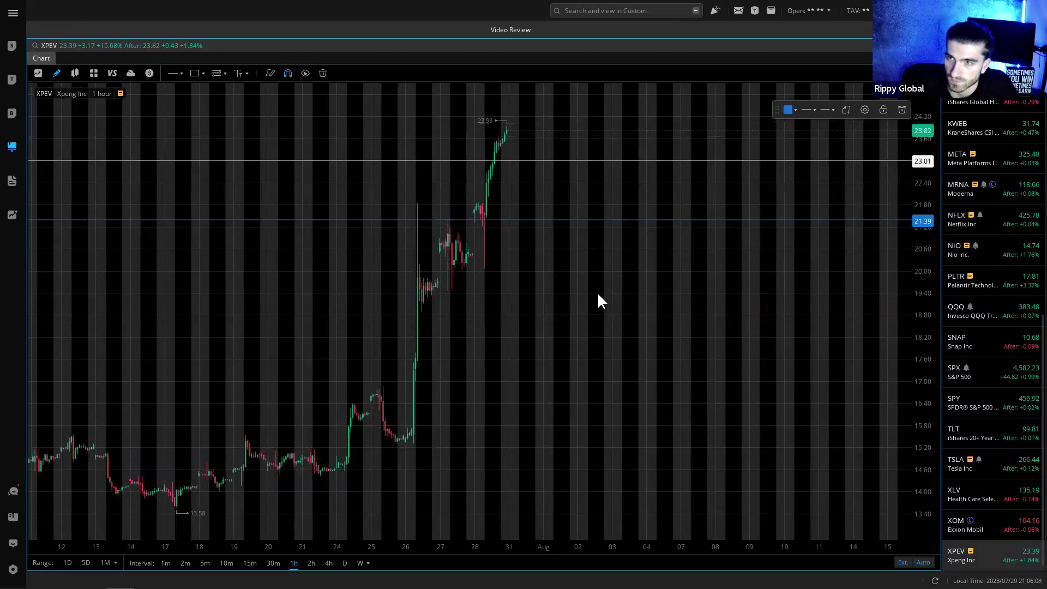
- Add a horizontal line at about 25.77 on the XPEV daily chart, at the August 2022 high, and colour it orange
left_click(328, 563)
scroll(370, 402, "down", 2)
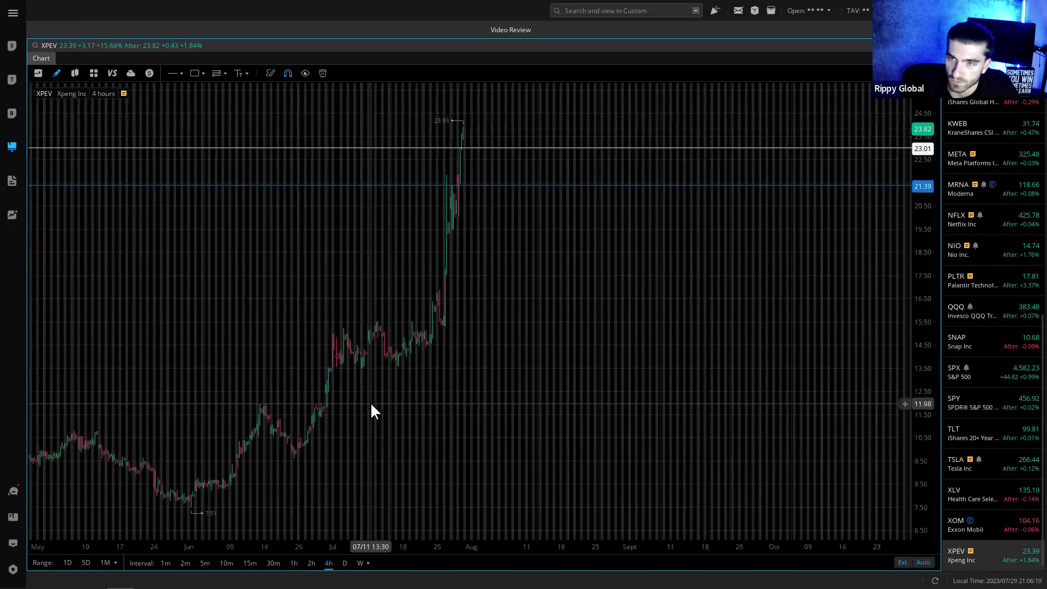
left_click(345, 562)
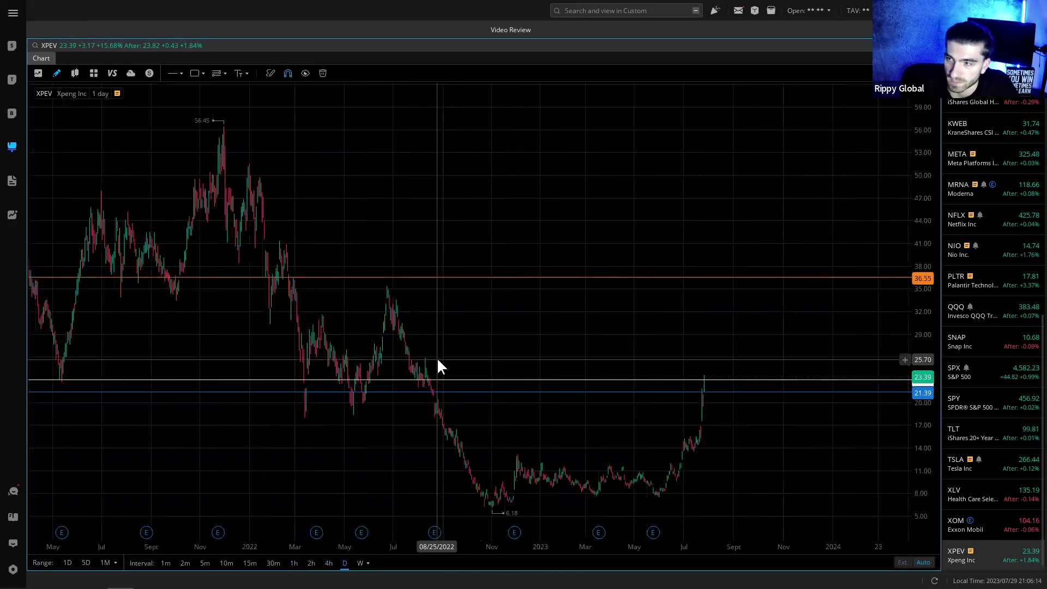
left_click(173, 73)
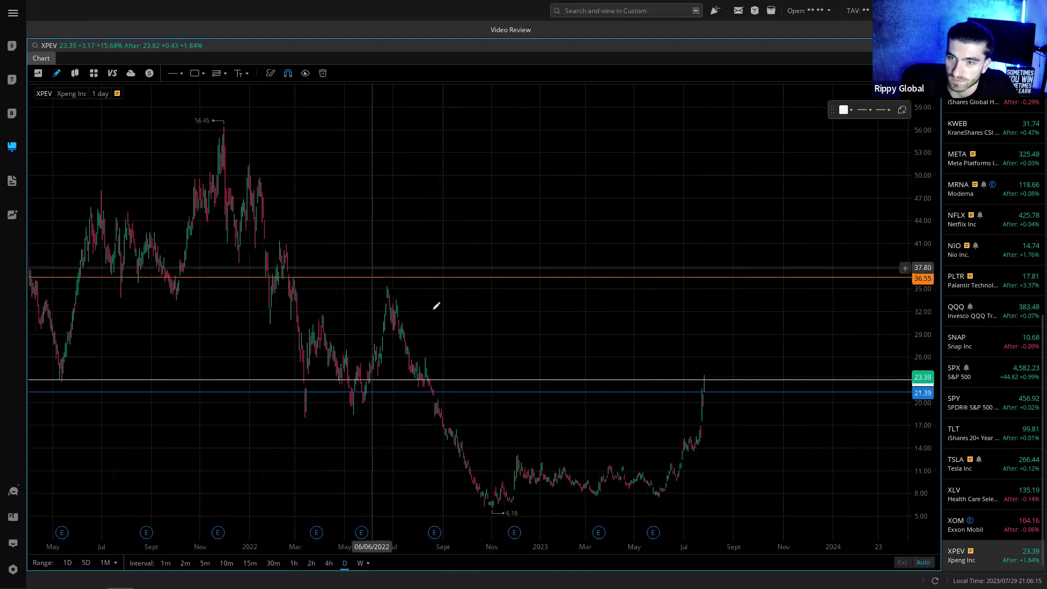
left_click(461, 359)
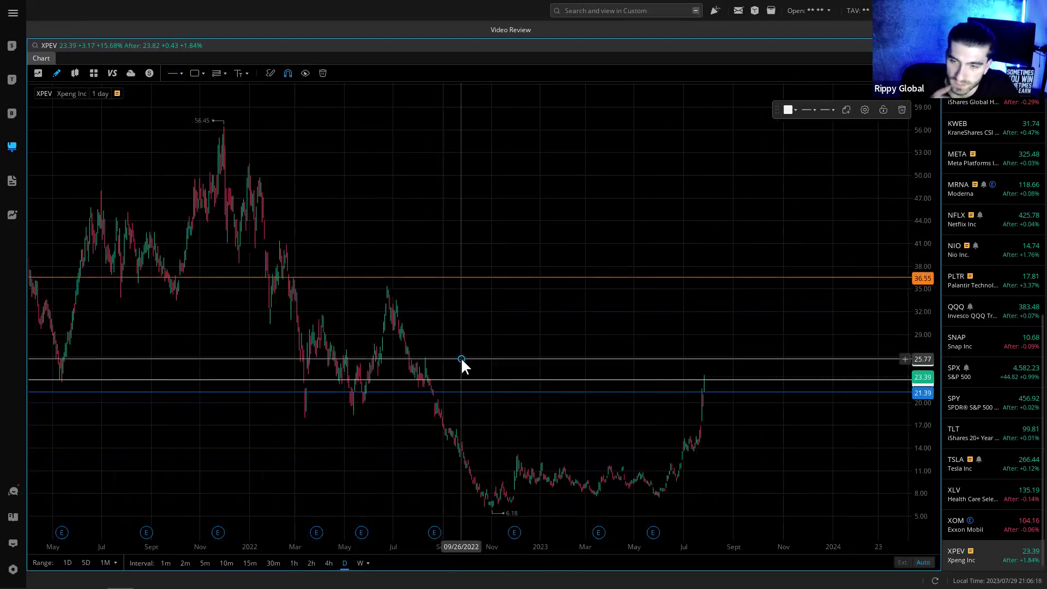
left_click(788, 109)
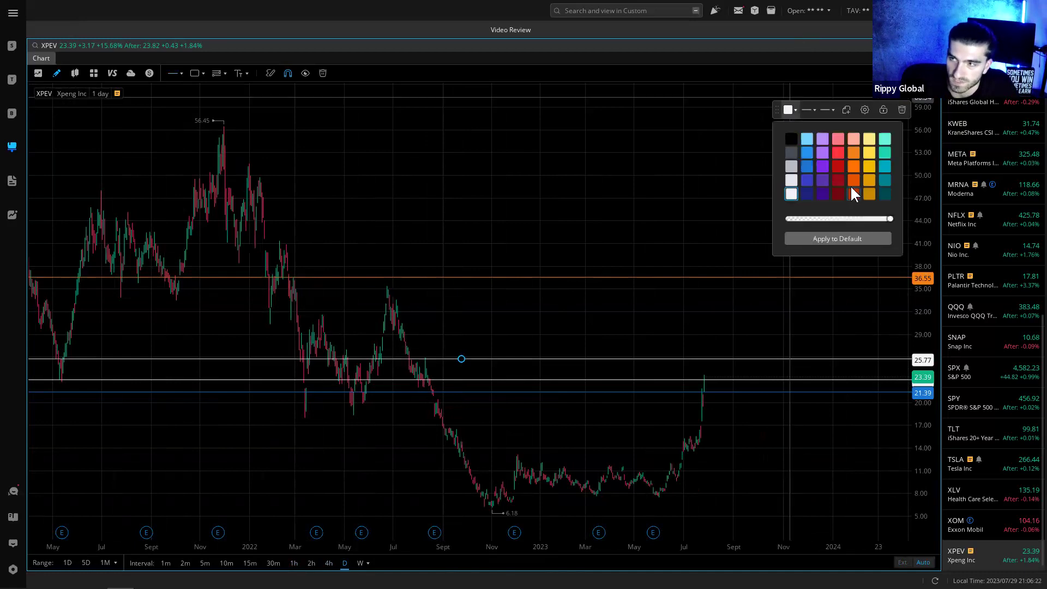
left_click(859, 162)
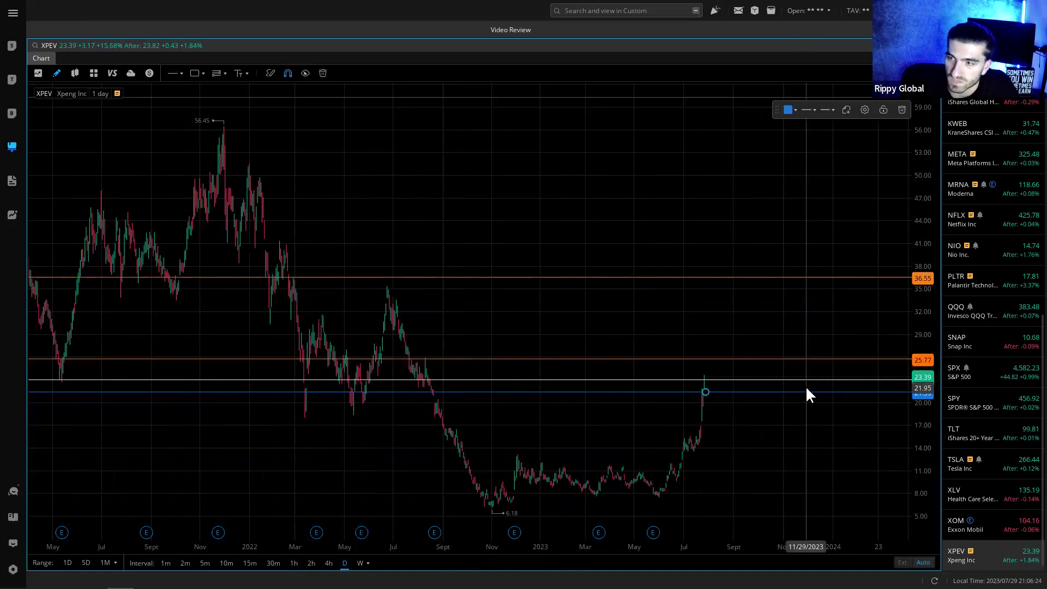
left_click(806, 384)
- Open the SPY chart and examine its recent candles and existing levels on the 4-hour and 1-hour intervals
left_click(993, 397)
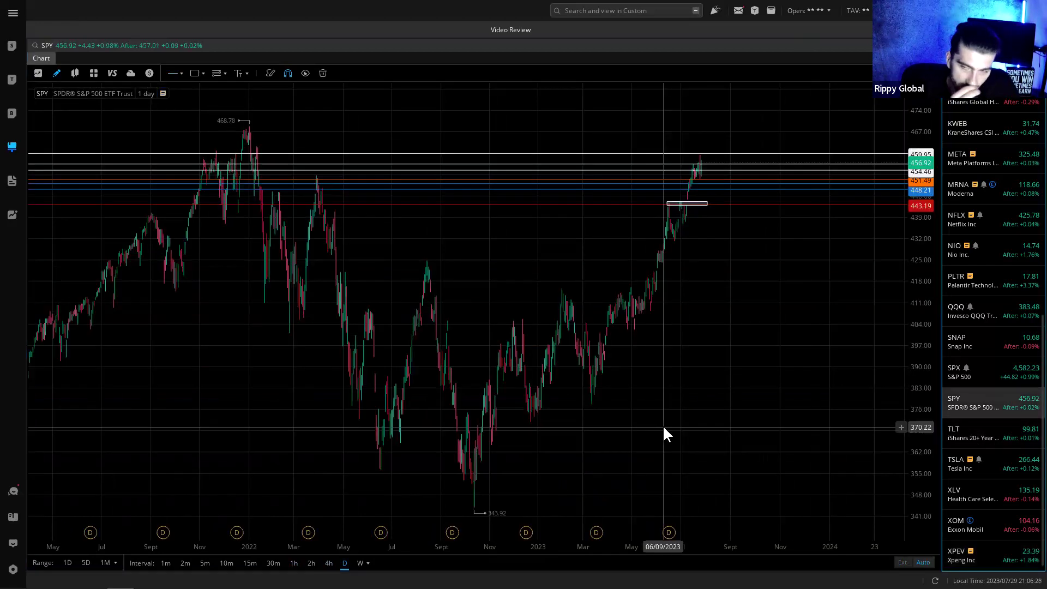
left_click(328, 562)
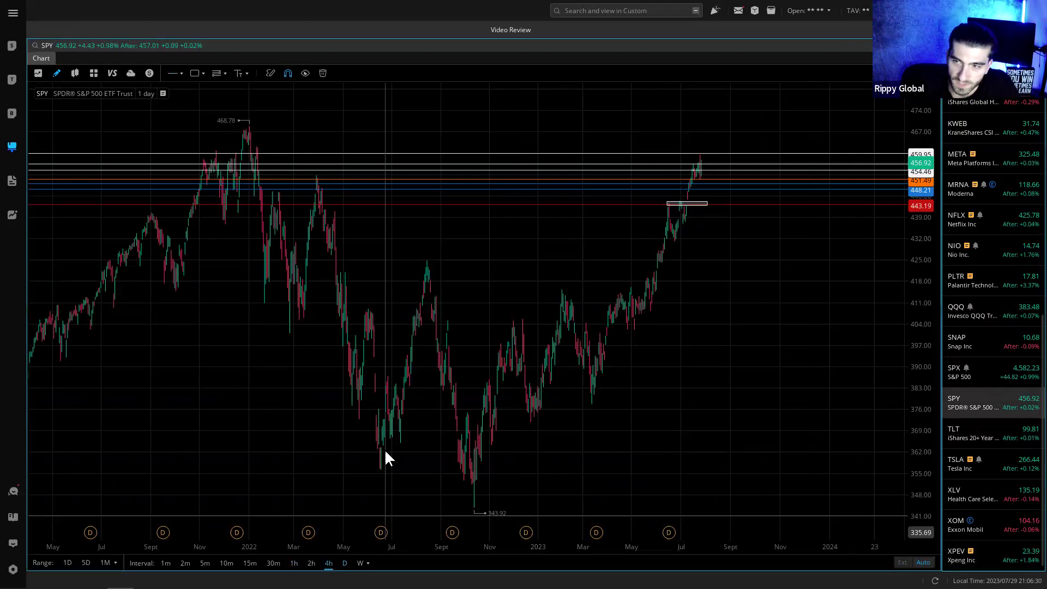
left_click_drag(700, 342, 536, 391)
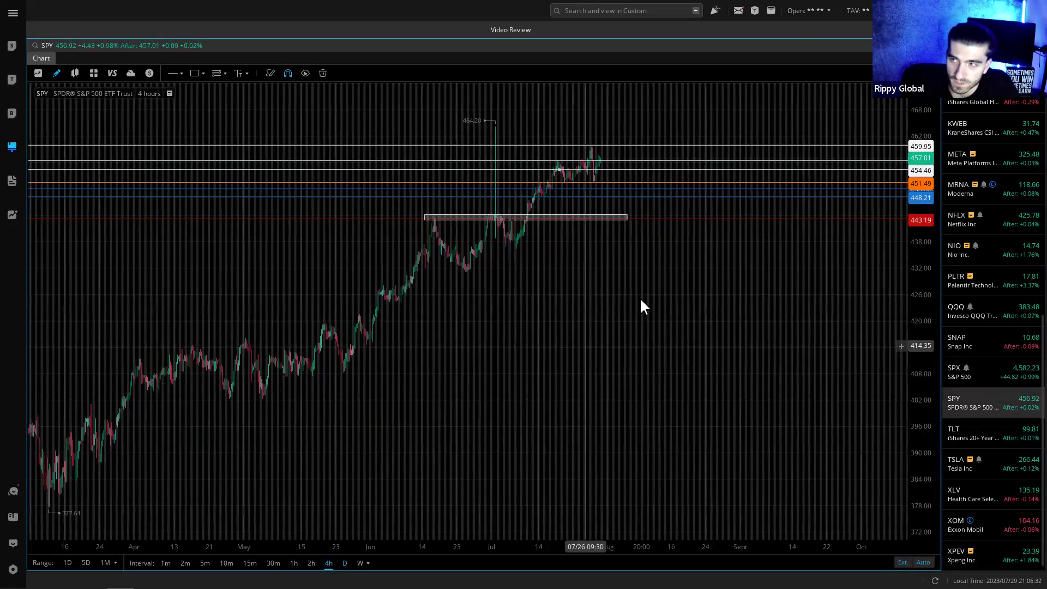
left_click(344, 563)
scroll(464, 410, "left", 5)
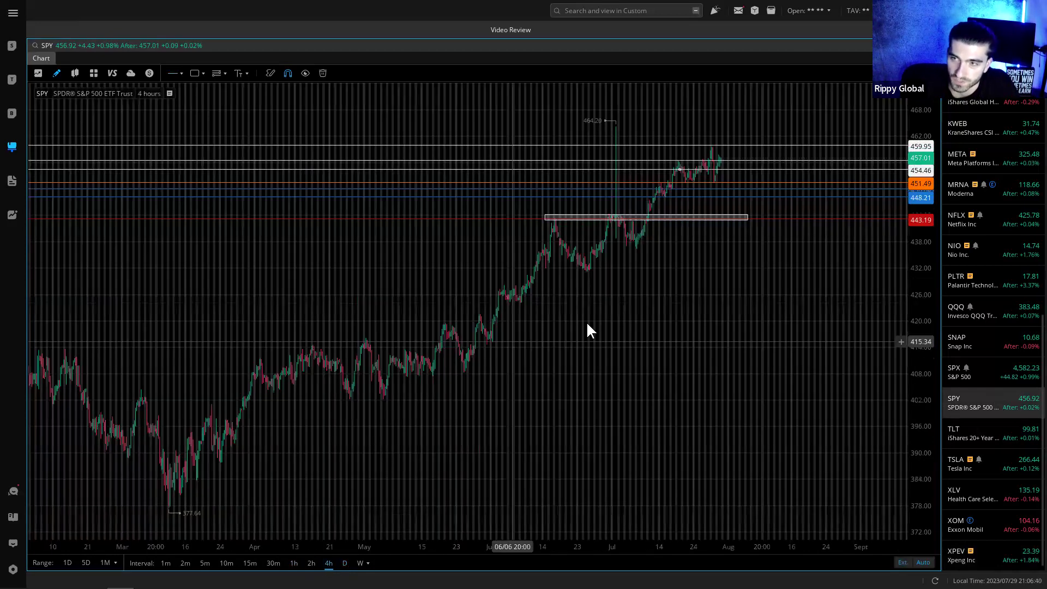
left_click(294, 563)
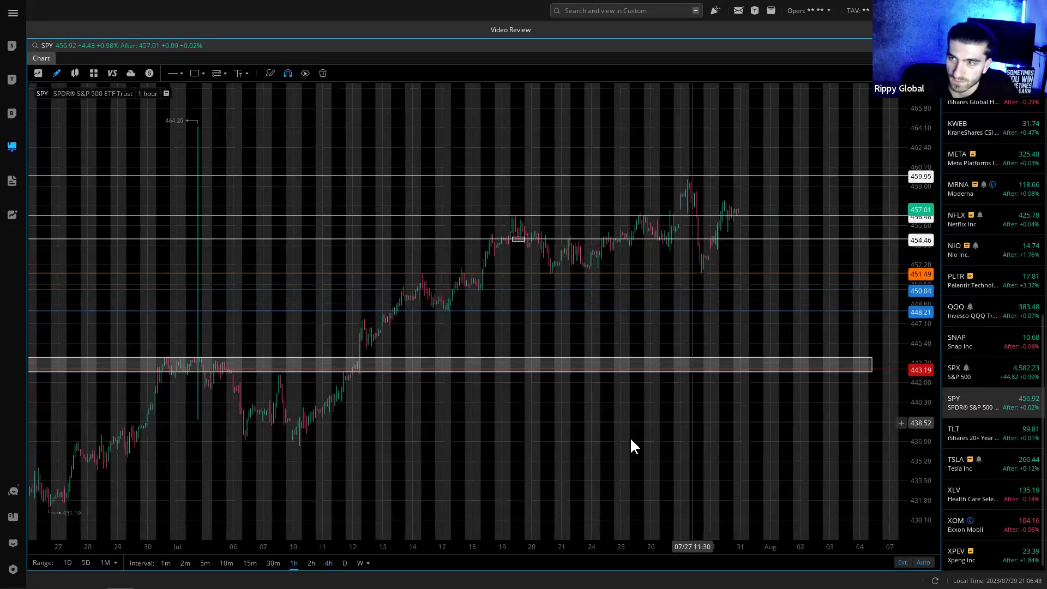
left_click_drag(692, 423, 576, 444)
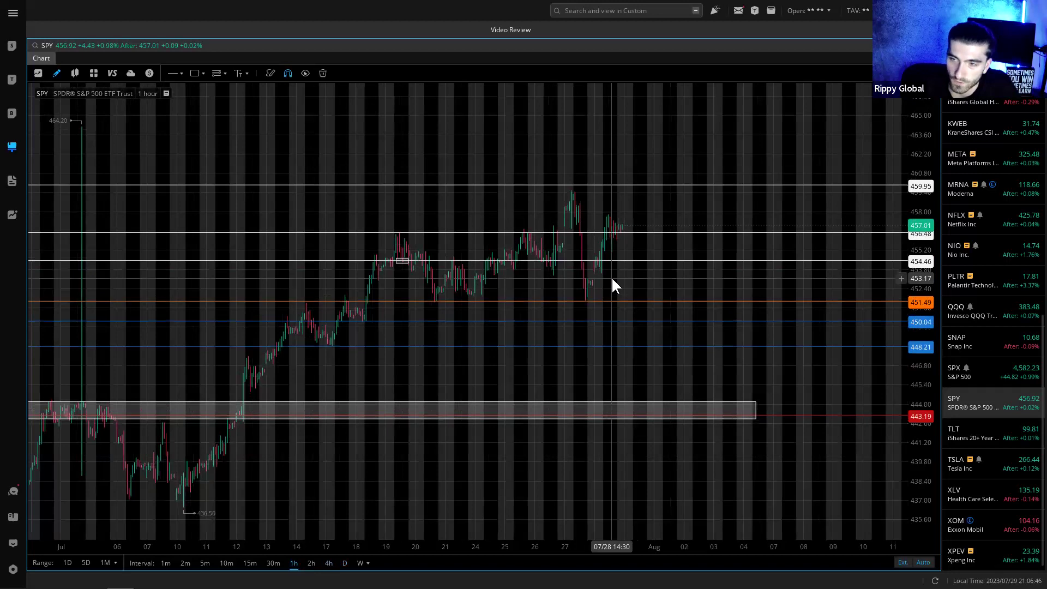
left_click(195, 74)
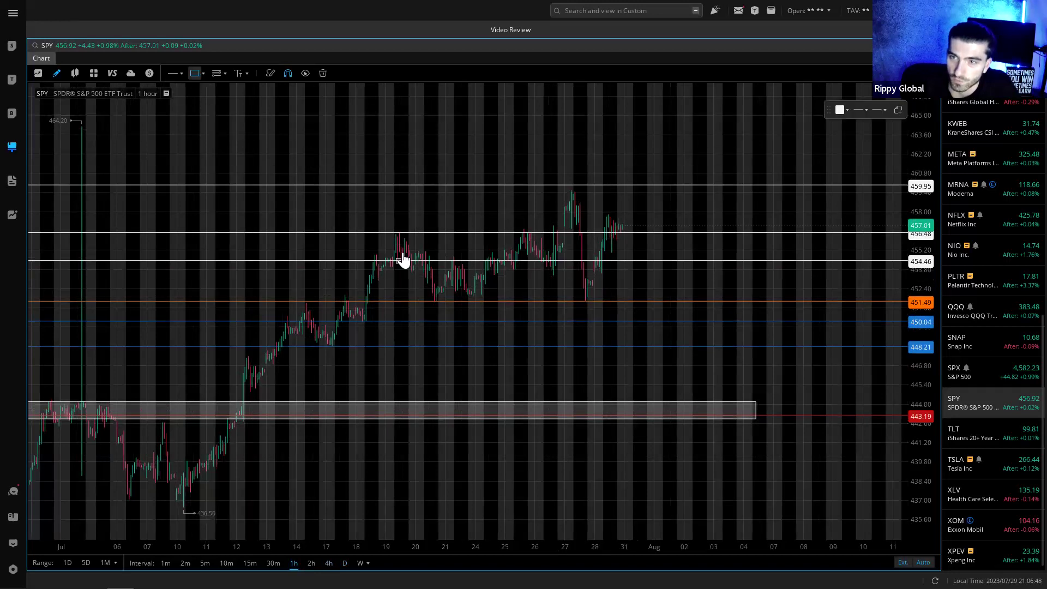
left_click_drag(425, 295, 605, 302)
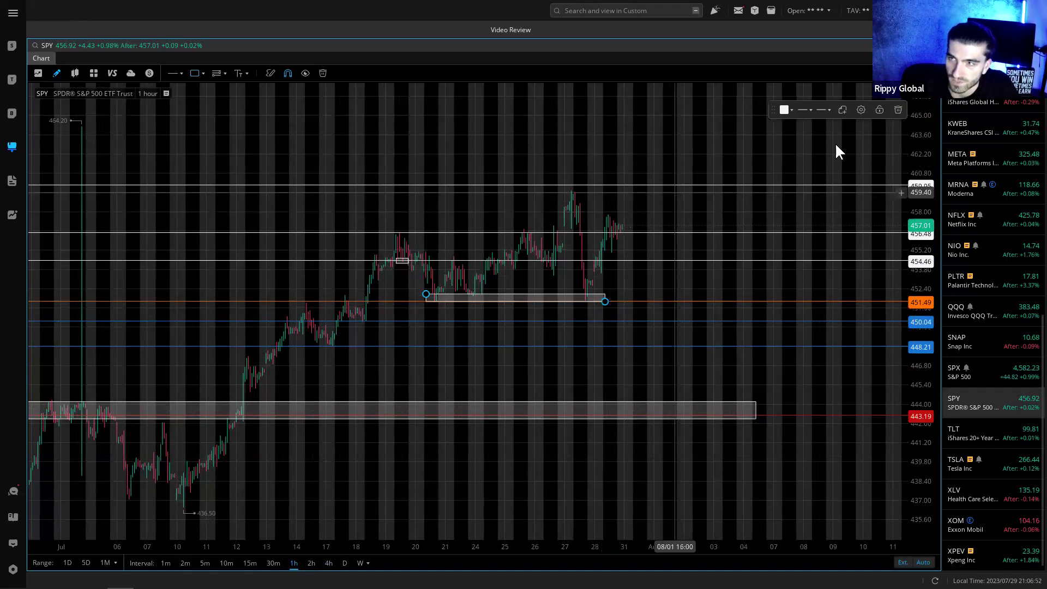
left_click(898, 110)
- Show SPY on the 30-minute interval and colour the 456.48 horizontal line blue
left_click(274, 564)
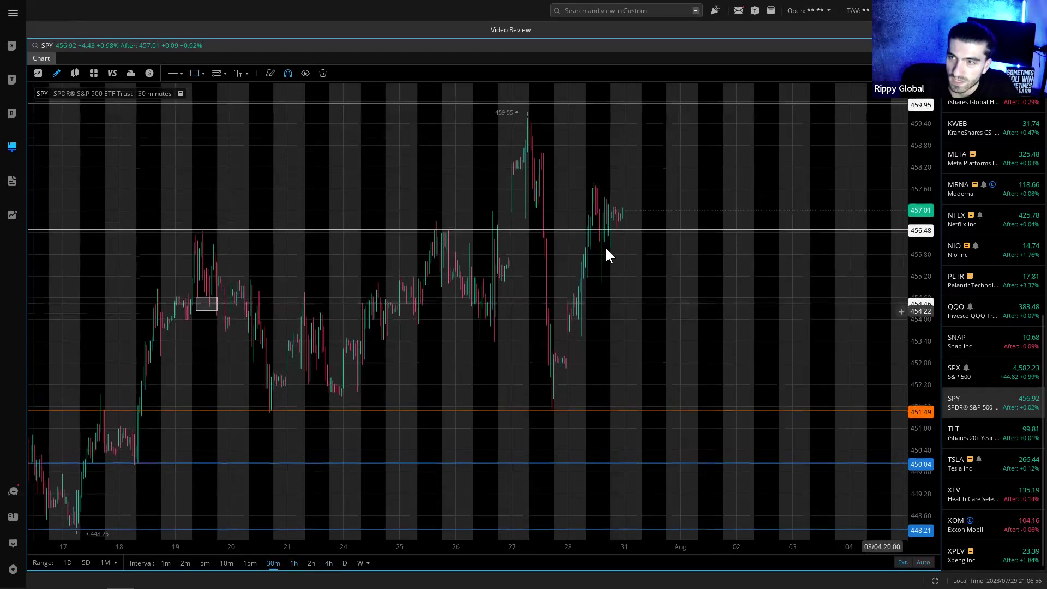
left_click(658, 233)
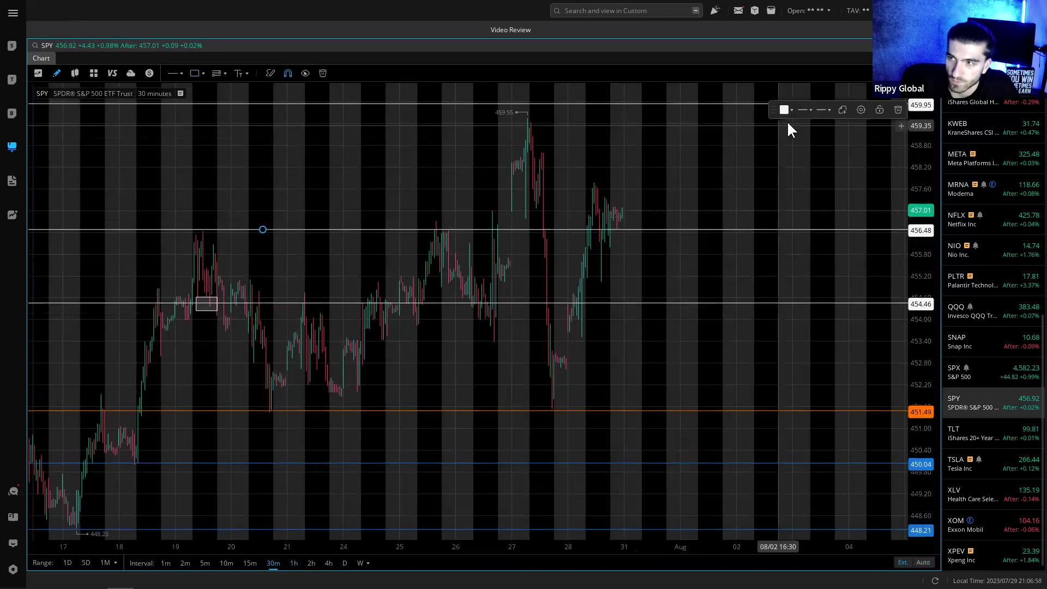
left_click(785, 110)
left_click(804, 165)
left_click(675, 185)
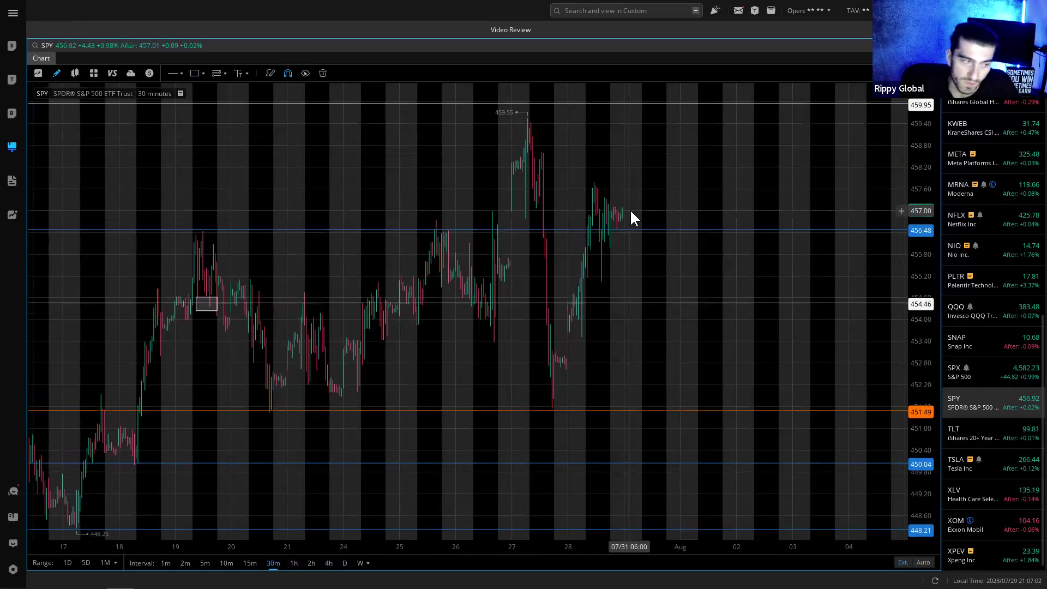
- Colour the white horizontal line at 454.46 red
left_click(640, 303)
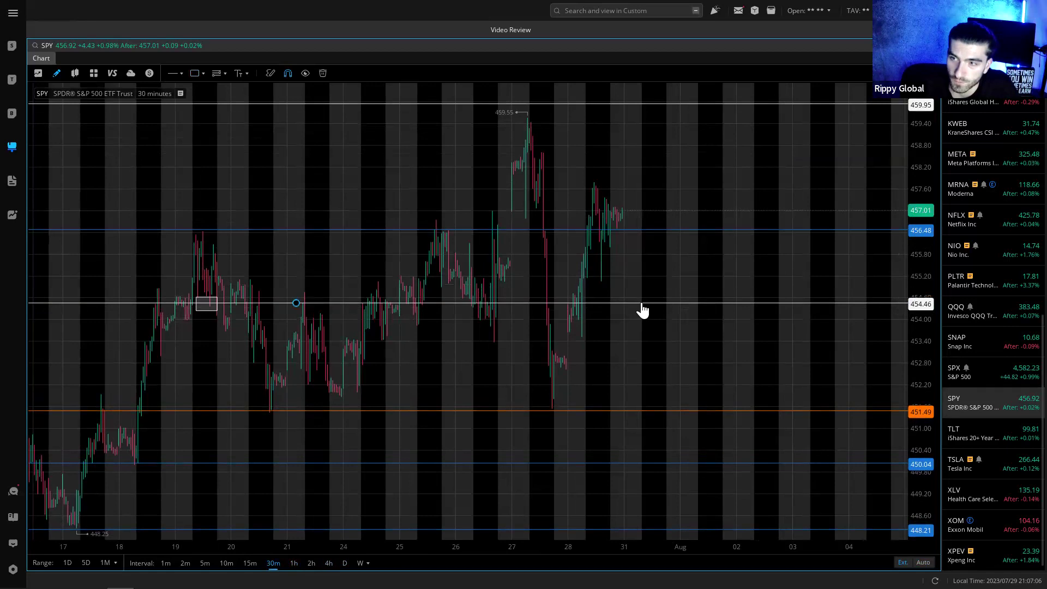
left_click(784, 110)
left_click(834, 166)
left_click(672, 374)
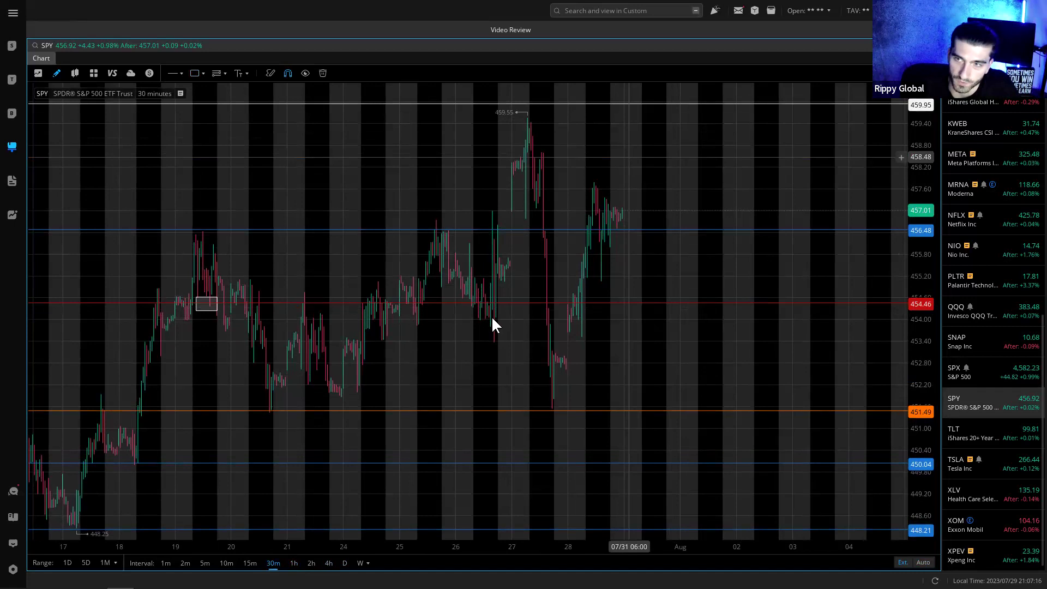
- Add a horizontal line at about 462.40 on the SPY daily chart, by the mid-January 2022 highs, and colour it yellow
left_click(344, 565)
left_click_drag(401, 298, 779, 368)
scroll(494, 365, "up", 5)
left_click_drag(895, 522, 920, 245)
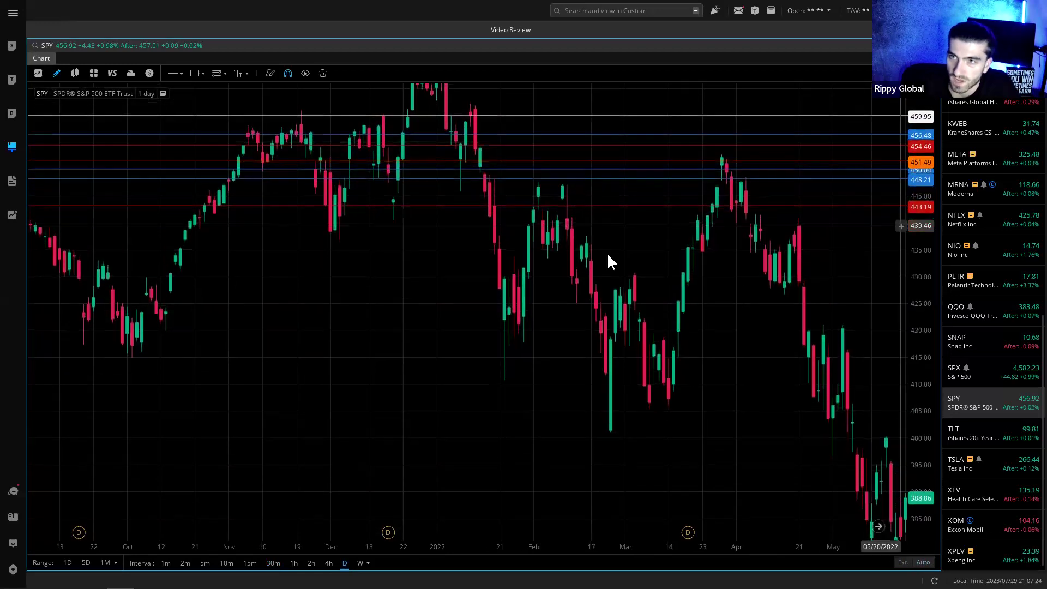
scroll(491, 215, "up", 3)
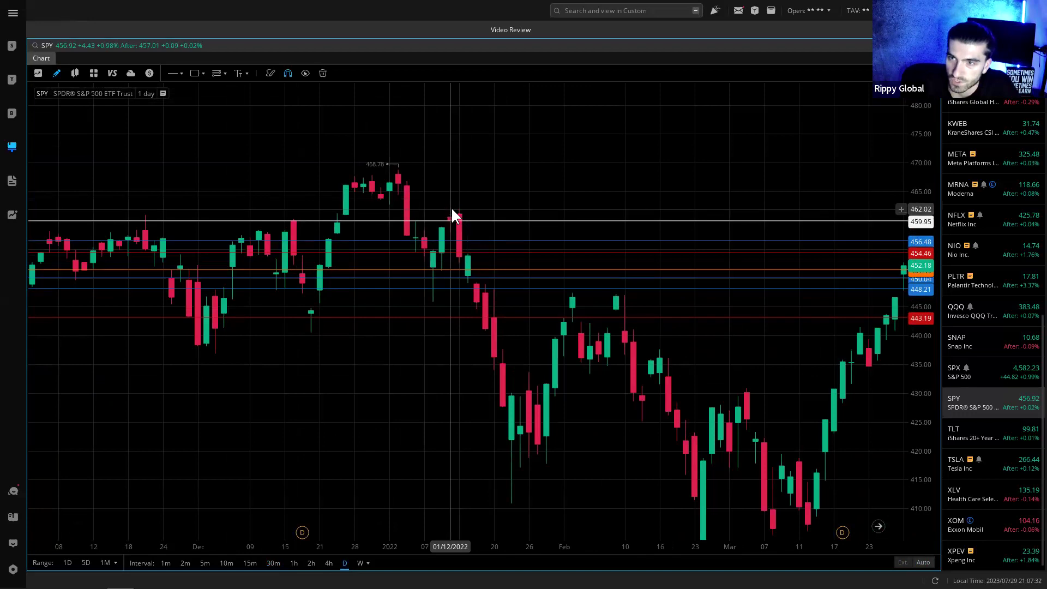
left_click(173, 73)
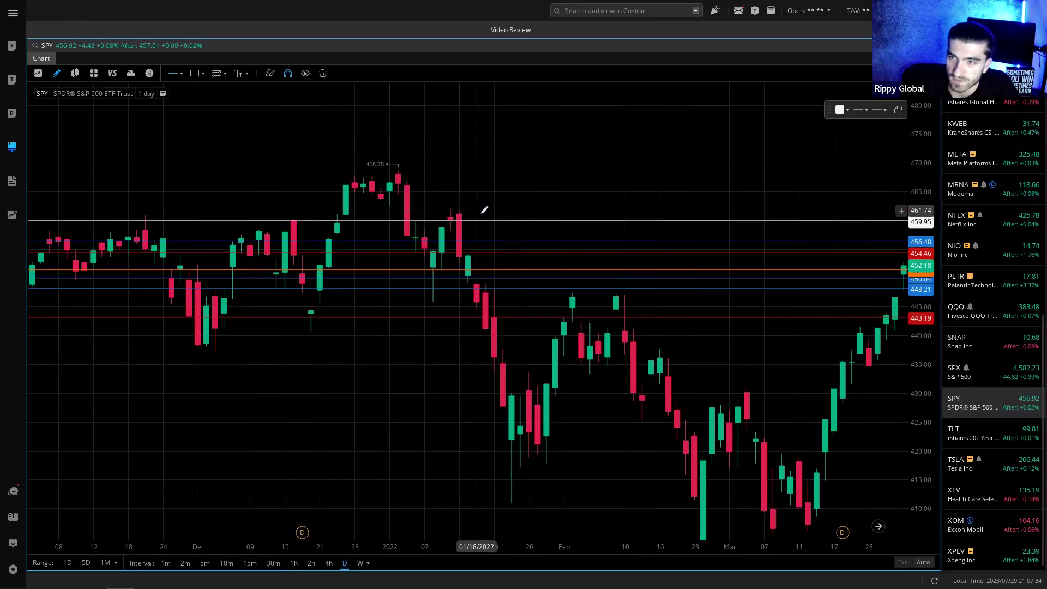
left_click(485, 207)
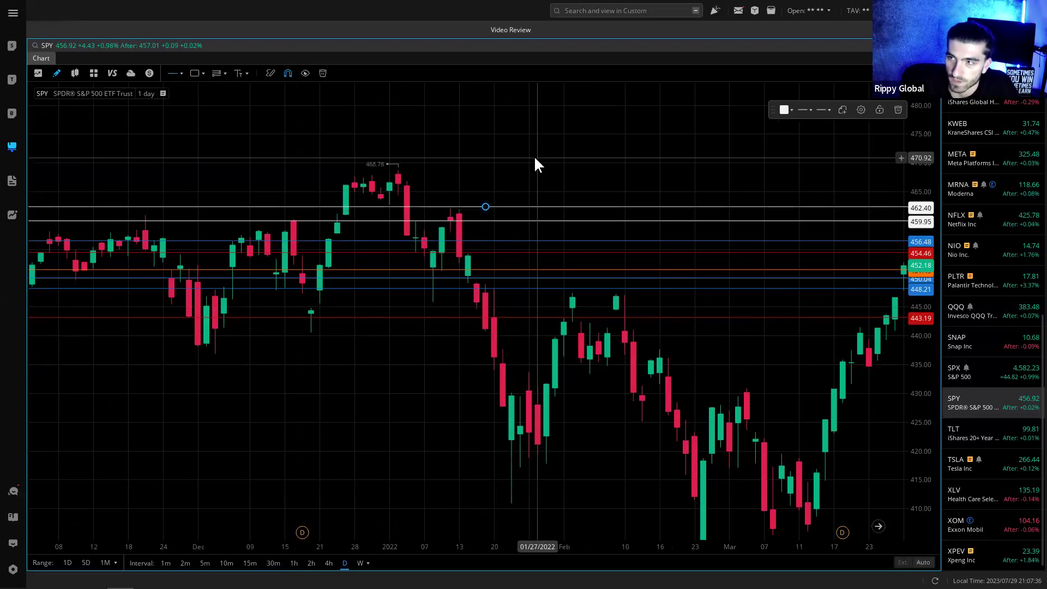
left_click(784, 109)
left_click(866, 167)
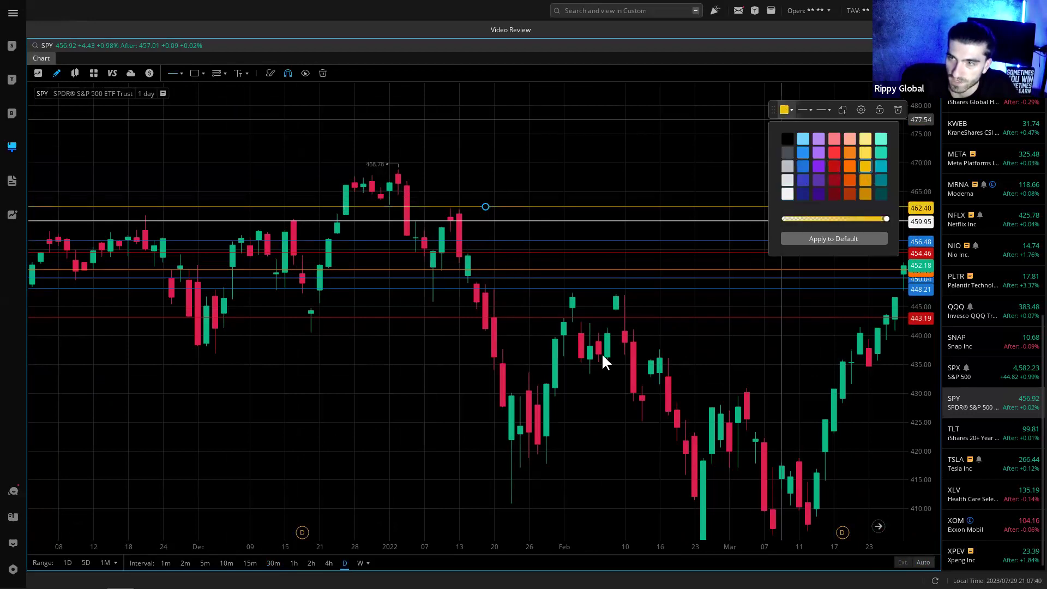
- Show SPY on the 2-hour interval and examine the late-July candles against the marked levels
left_click(506, 436)
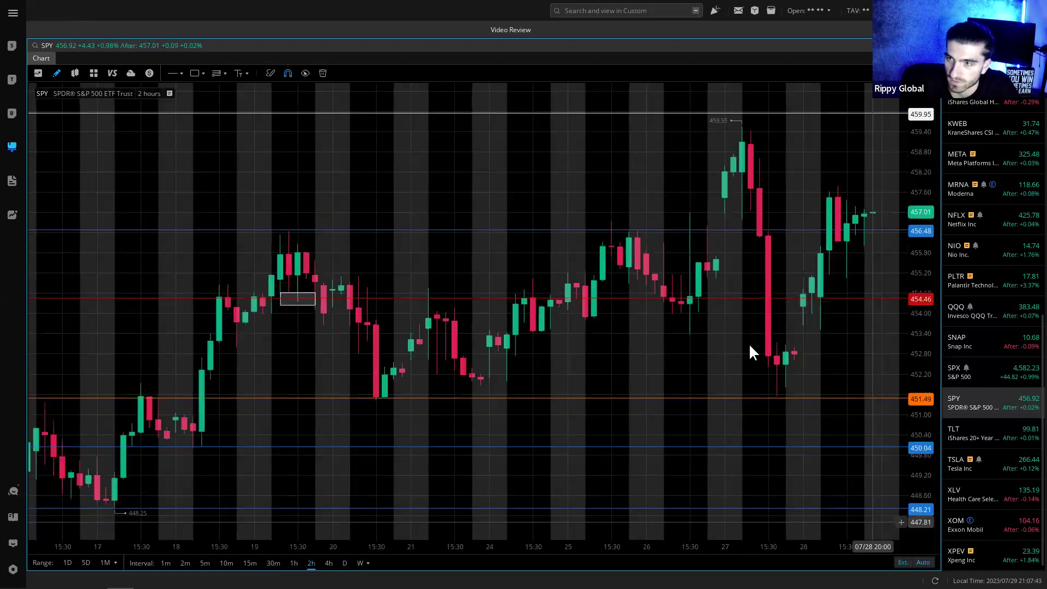
left_click_drag(796, 318, 528, 330)
scroll(878, 318, "down", 4)
scroll(826, 312, "down", 3)
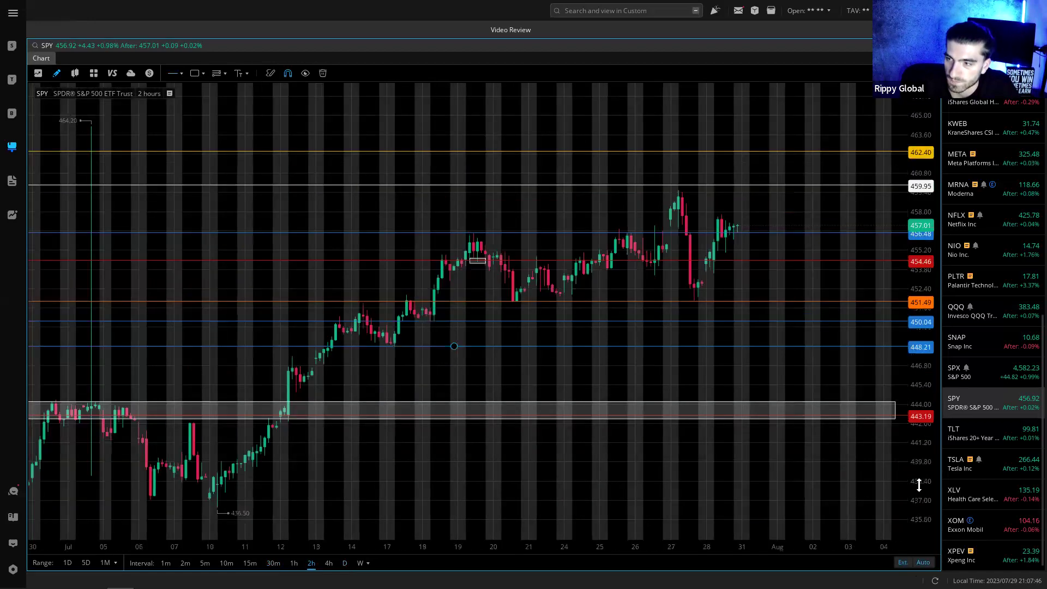
left_click_drag(801, 188, 644, 163)
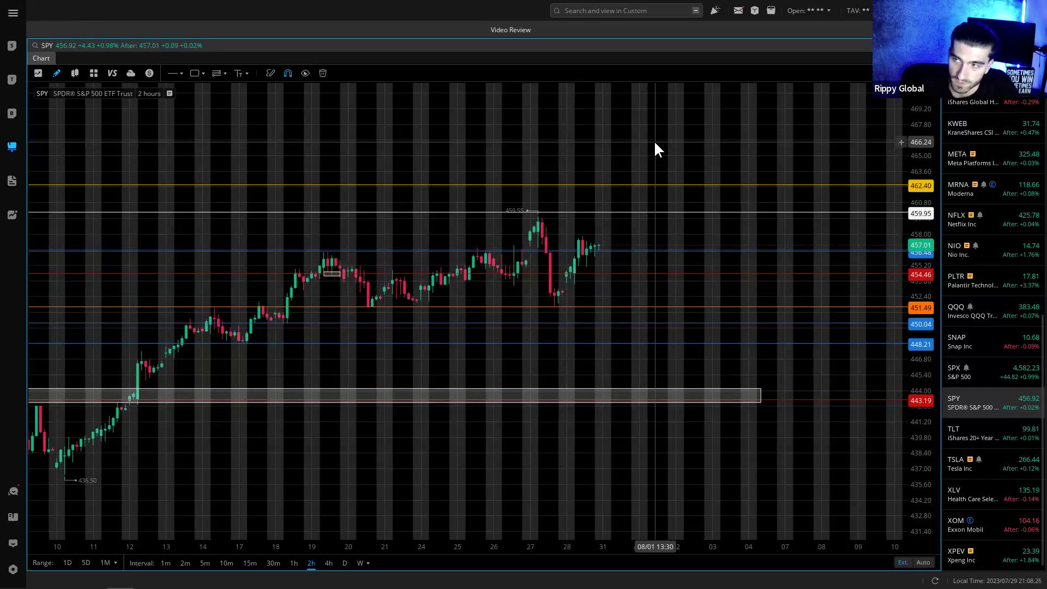
- Open the SPX chart on the 15-minute interval and examine the late-July candles with their existing levels and trendlines
left_click(993, 373)
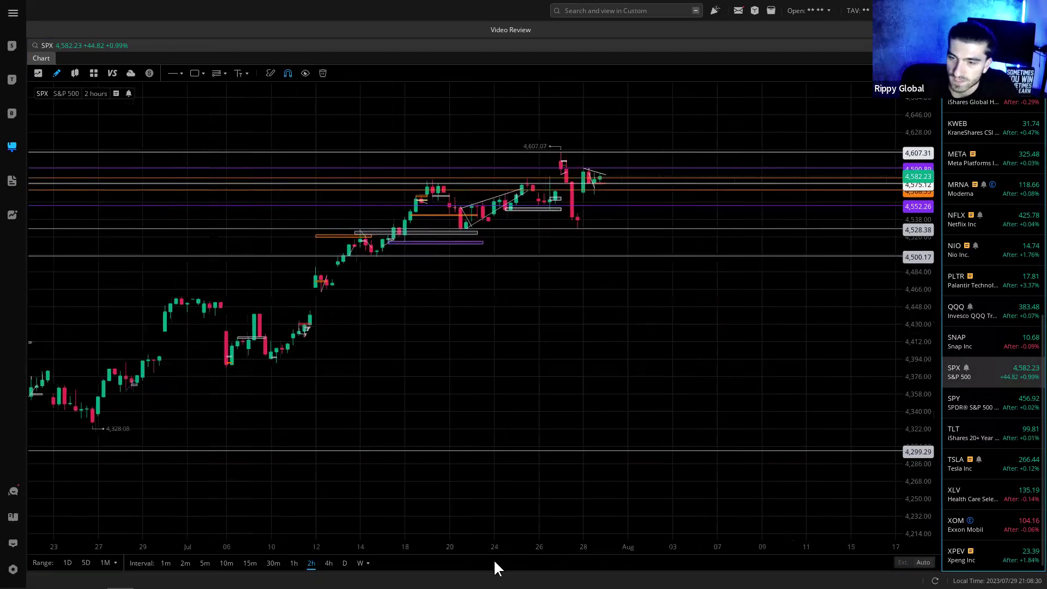
left_click(251, 564)
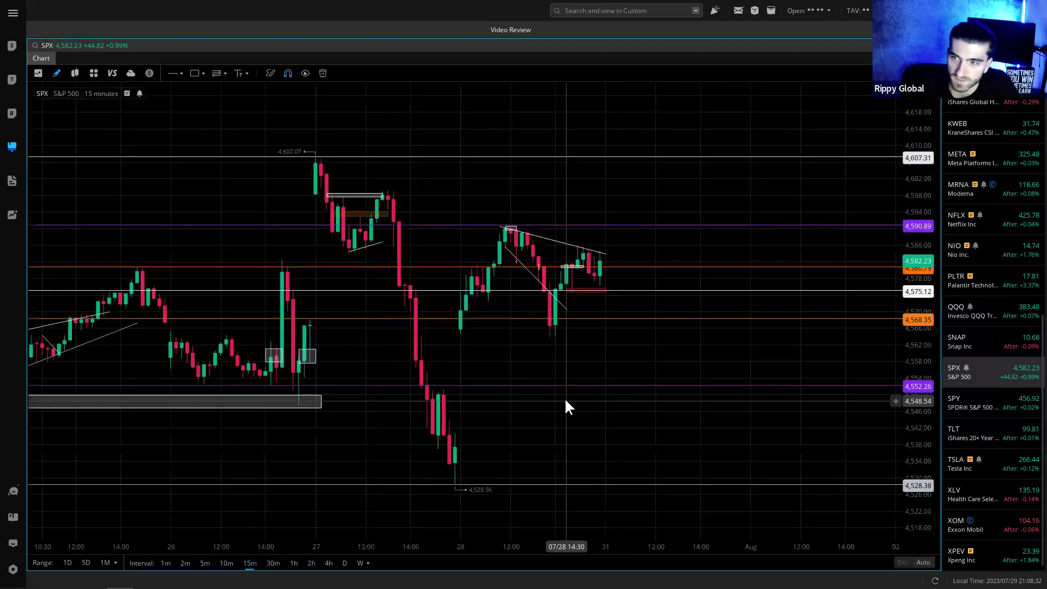
scroll(564, 398, "down", 2)
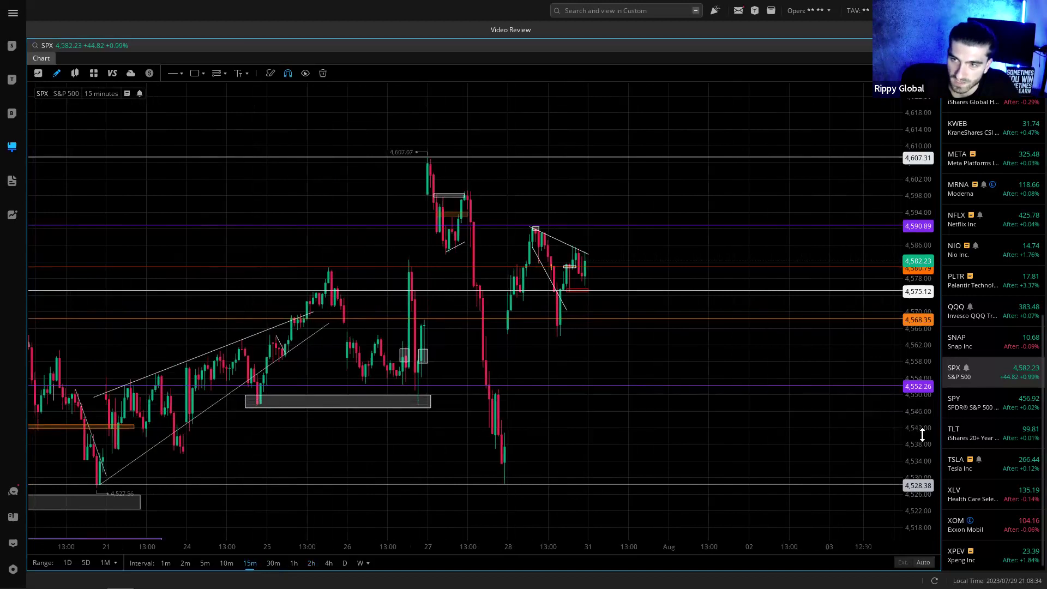
scroll(921, 435, "up", 2)
scroll(627, 417, "down", 3)
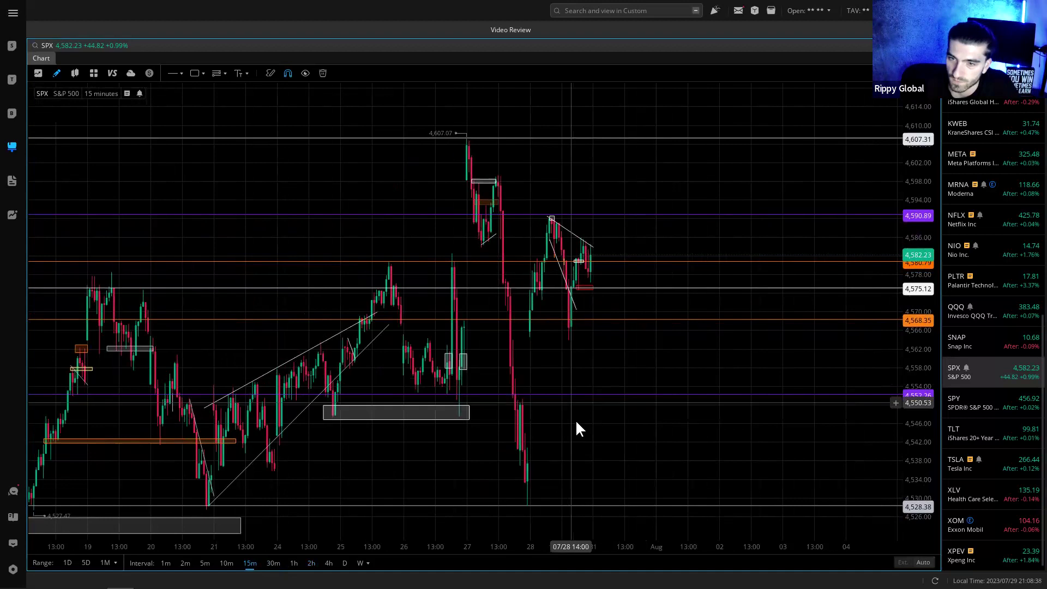
scroll(589, 442, "down", 2)
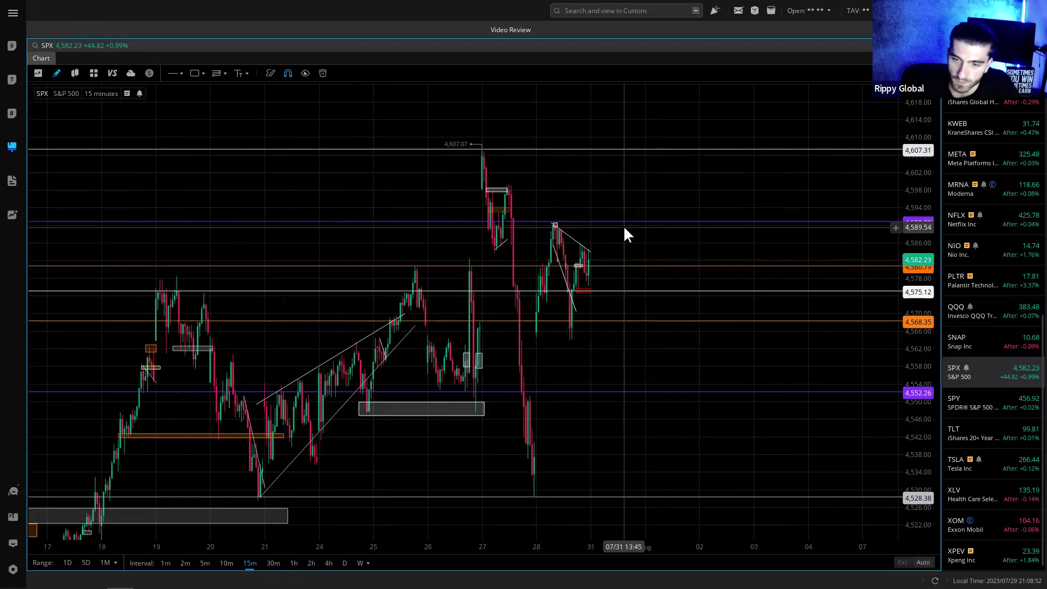
- Delete the white descending trendline above the July 28 candles on the SPX chart
left_click(580, 245)
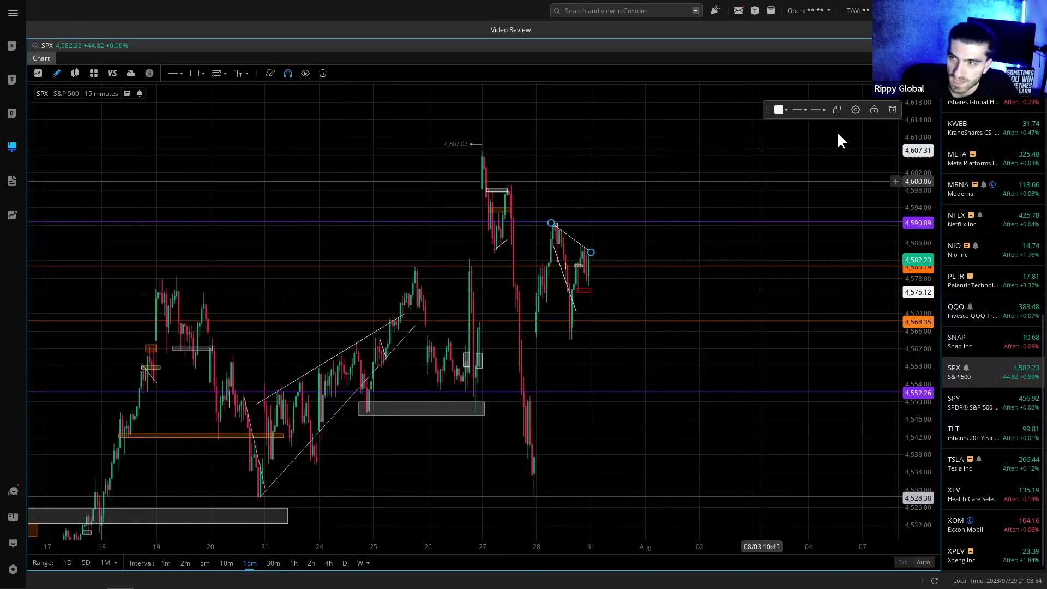
left_click(892, 110)
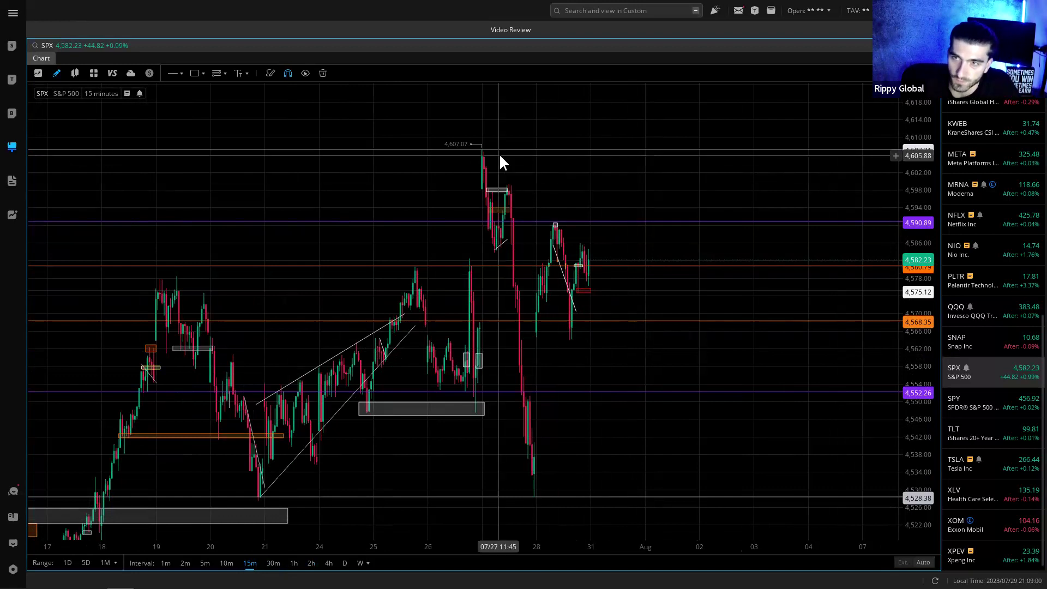
- Add a horizontal line at about 4,751.85 on the SPX daily chart, by the mid-January 2022 highs
left_click_drag(915, 219, 915, 267)
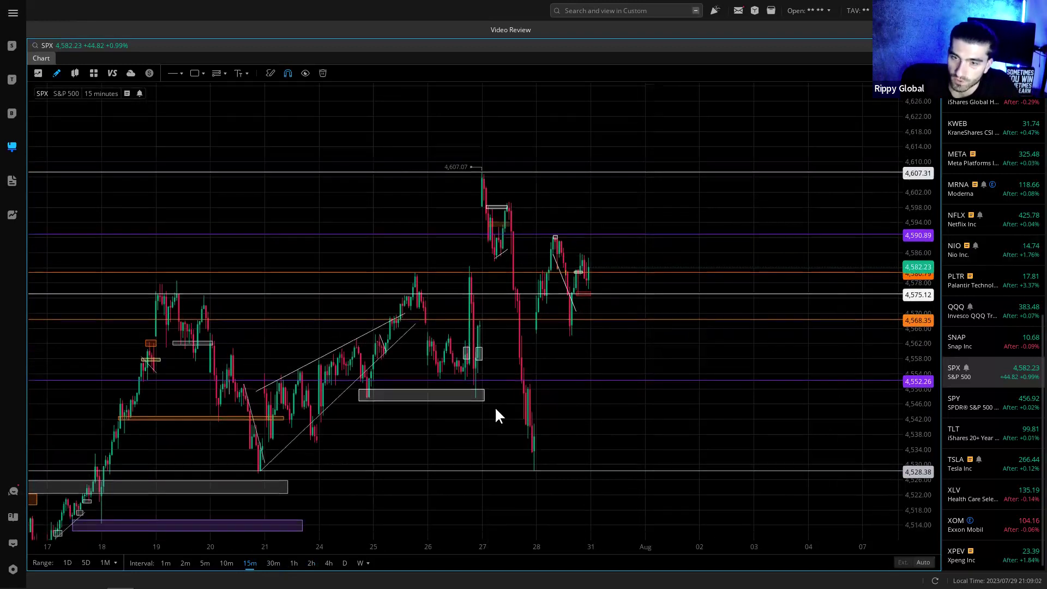
left_click_drag(193, 216, 675, 251)
scroll(522, 391, "up", 10)
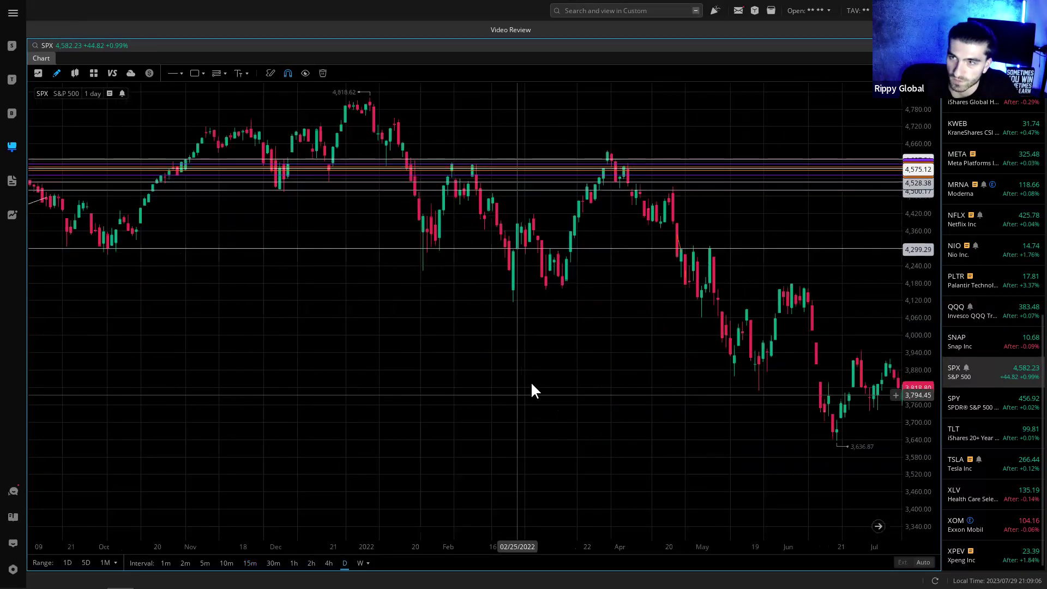
left_click_drag(918, 474, 932, 82)
left_click_drag(342, 368, 366, 534)
scroll(260, 319, "down", 3)
left_click_drag(291, 351, 439, 402)
left_click(172, 73)
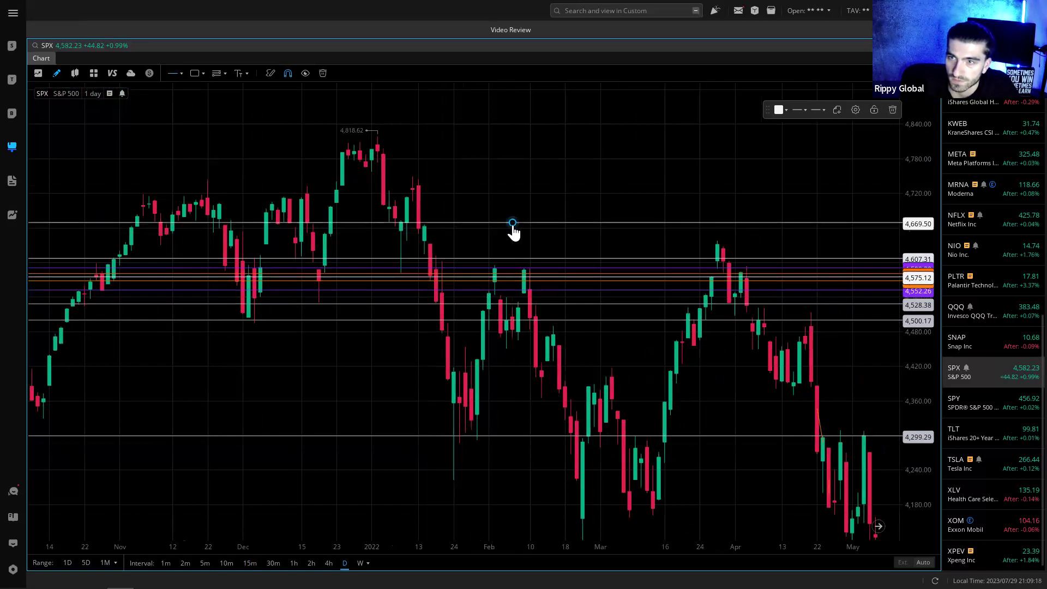
left_click(510, 196)
left_click_drag(510, 191, 510, 177)
left_click(492, 221)
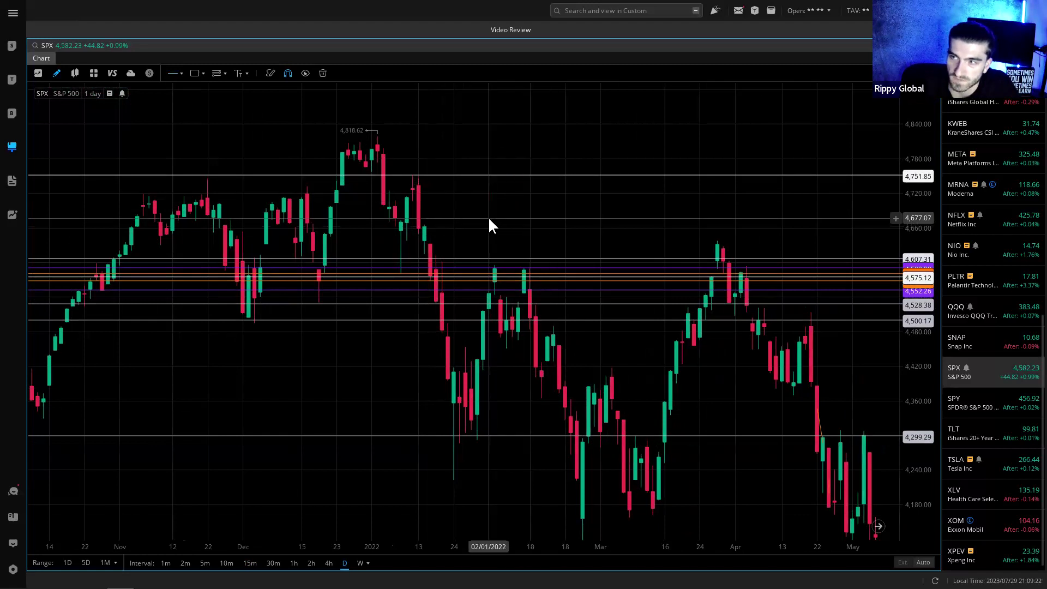
- Show SPX on the 30-minute interval and look over the June candles
left_click_drag(563, 201, 371, 208)
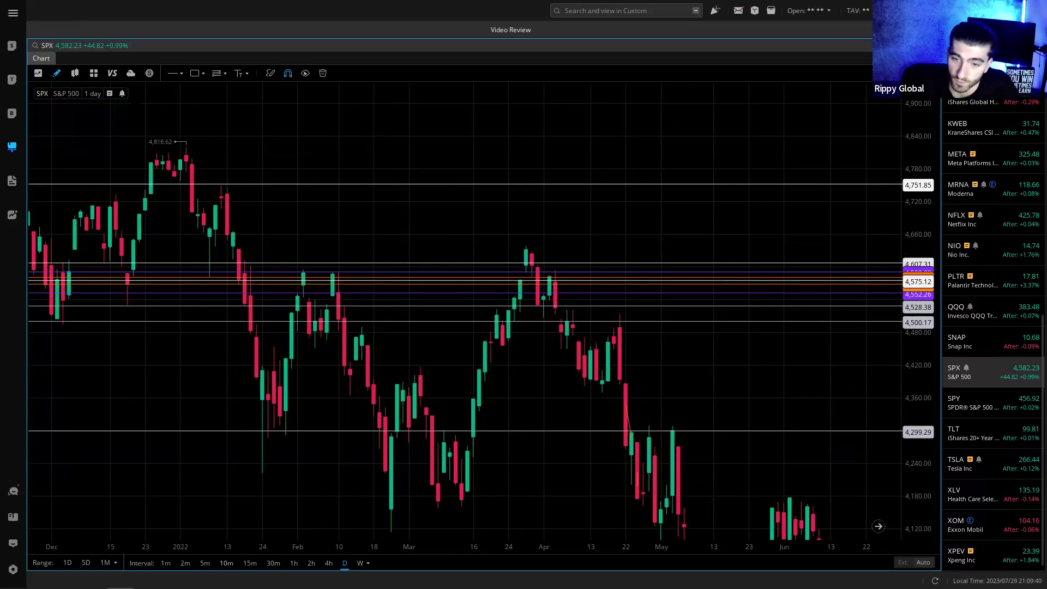
left_click(273, 565)
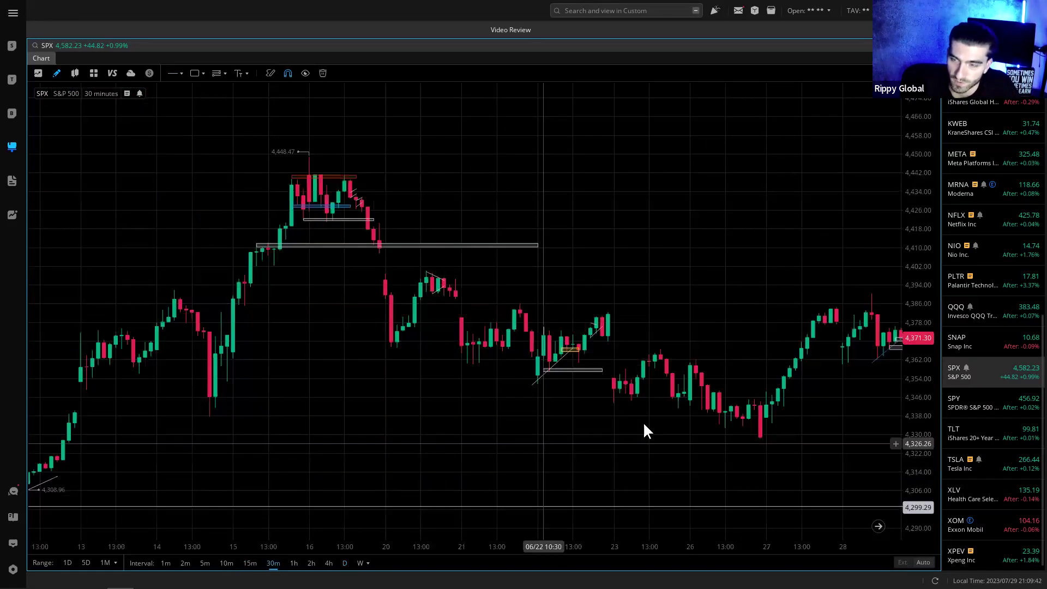
left_click_drag(631, 422, 479, 424)
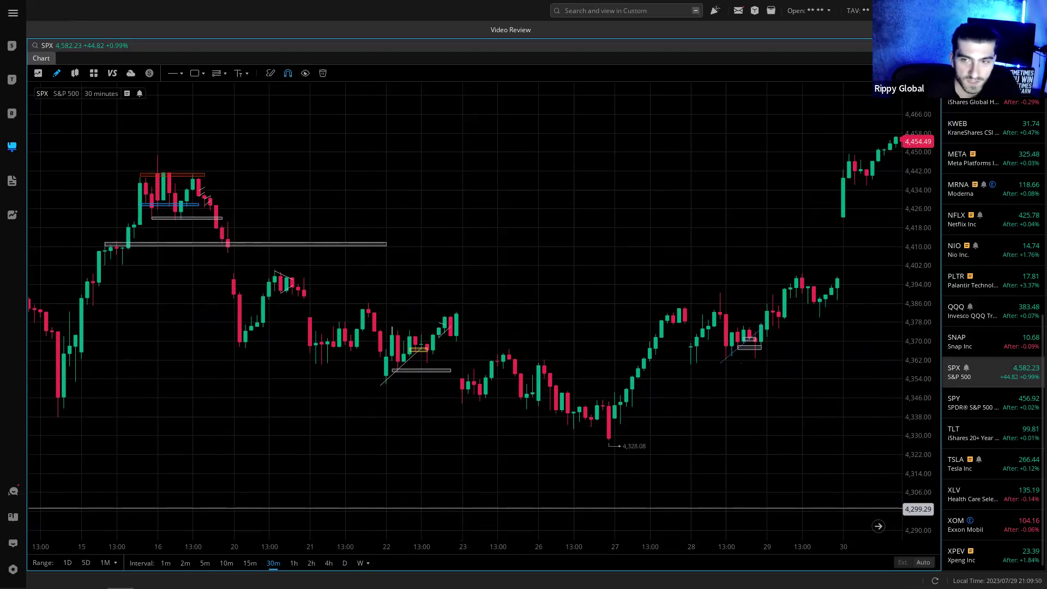
- Check the XLV chart briefly, and examine IXJ's long-term trendlines and levels on the daily interval
left_click(990, 489)
scroll(992, 468, "up", 2)
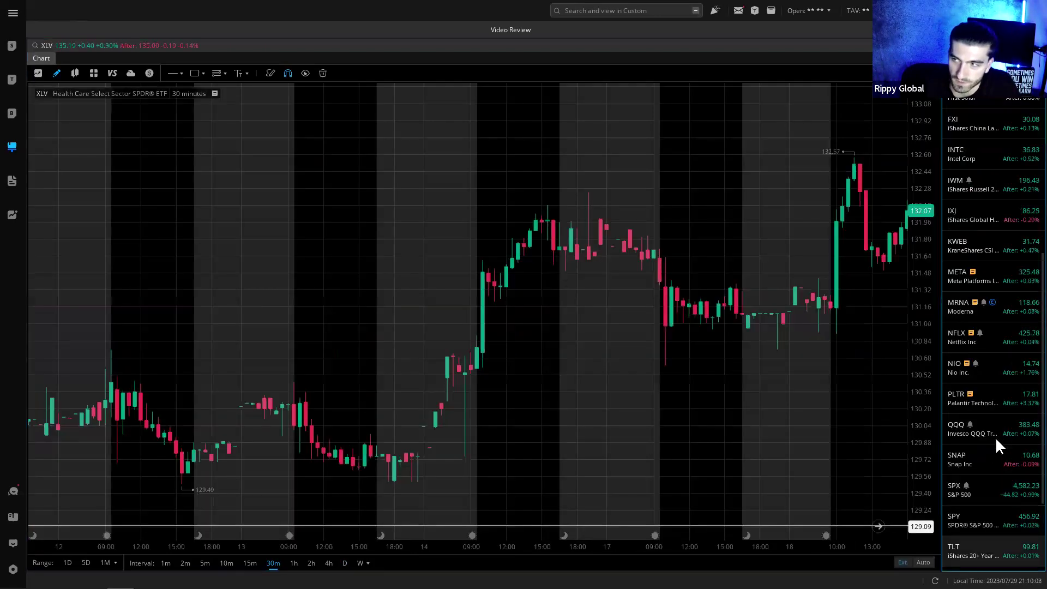
left_click(986, 214)
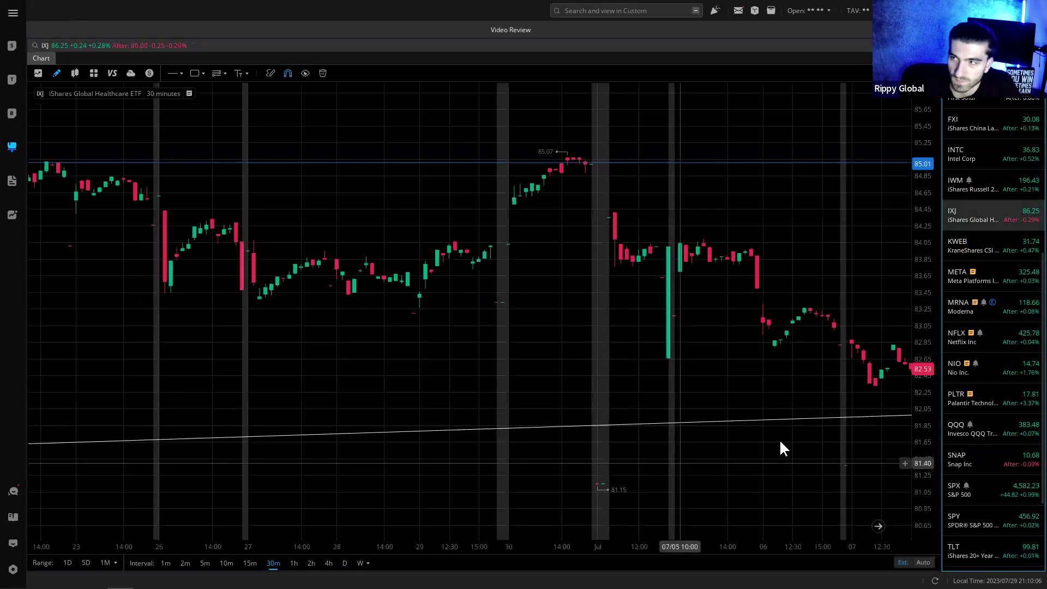
left_click(344, 562)
scroll(516, 466, "down", 10)
left_click_drag(740, 384, 466, 388)
scroll(685, 420, "down", 2)
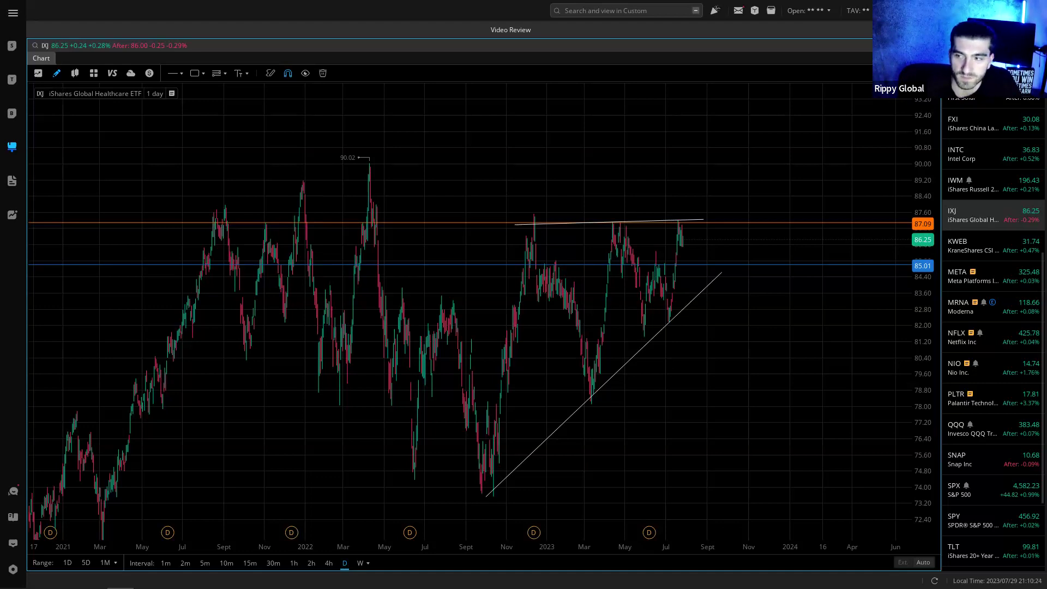
- Switch the watchlist to 11 Sectors and look through its symbols
left_click(993, 59)
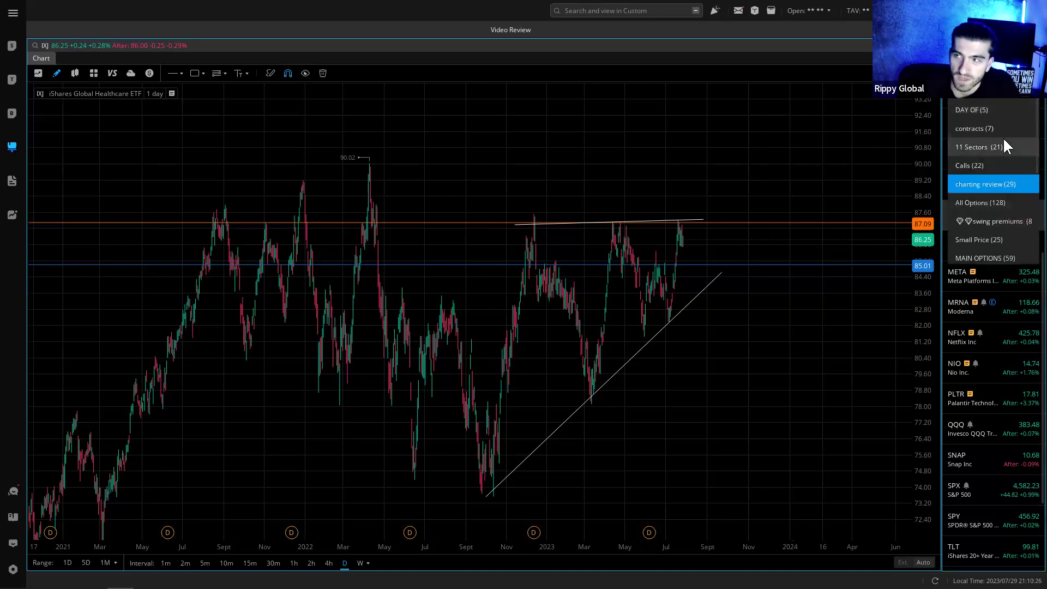
left_click(972, 147)
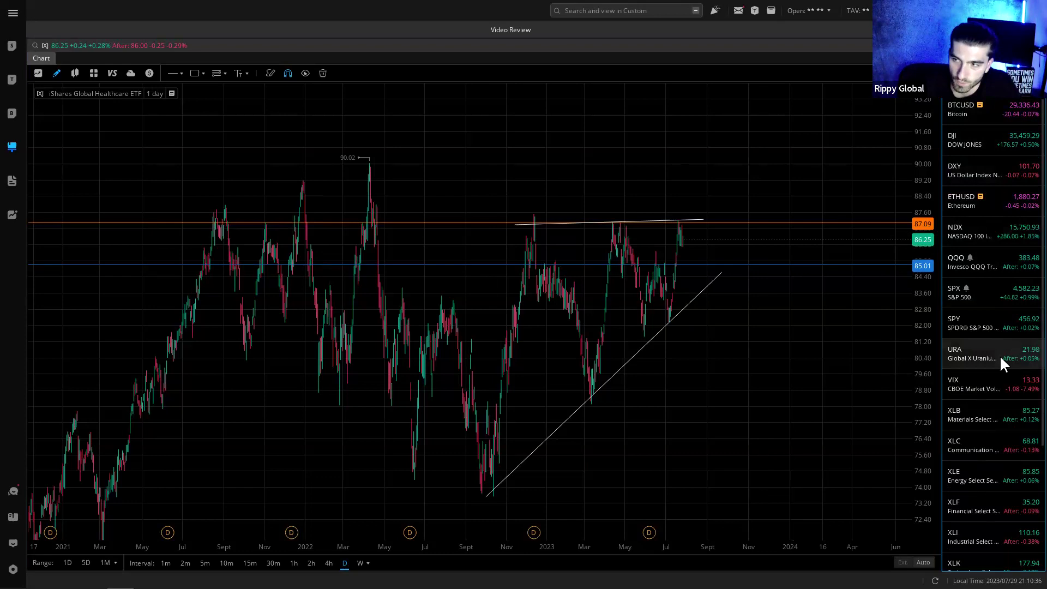
scroll(993, 376, "down", 3)
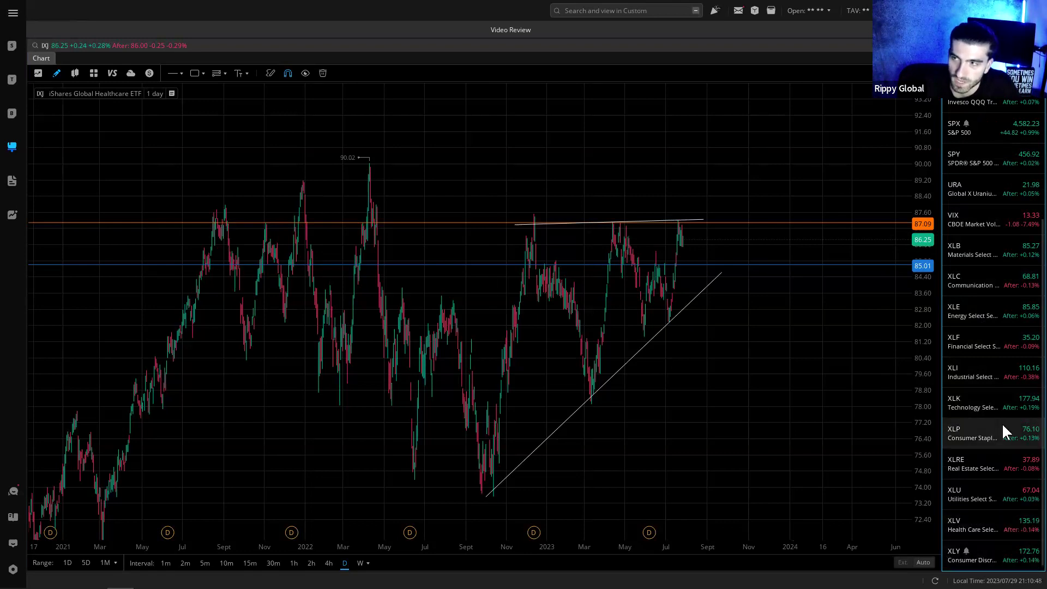
scroll(1002, 423, "up", 3)
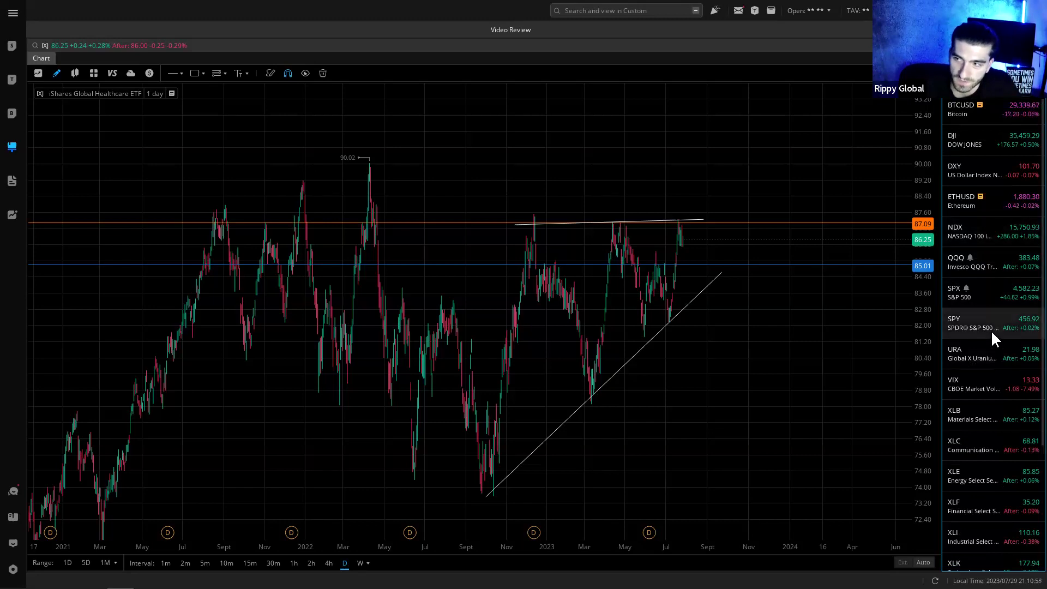
- Open the VIX chart and examine it on the weekly and 1-hour intervals, with automatic price scaling
left_click(996, 379)
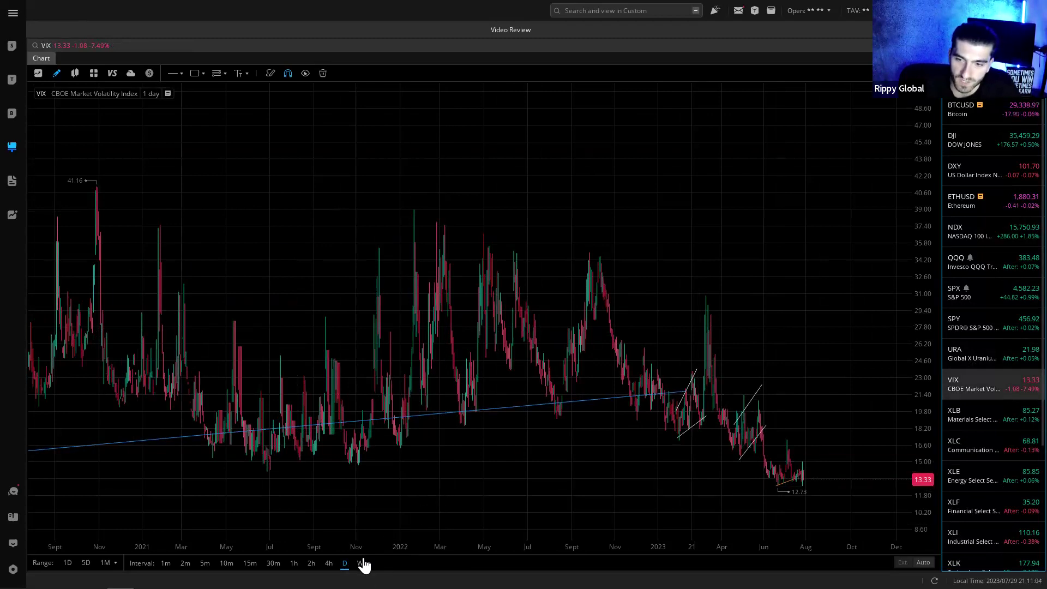
left_click(362, 564)
left_click(359, 563)
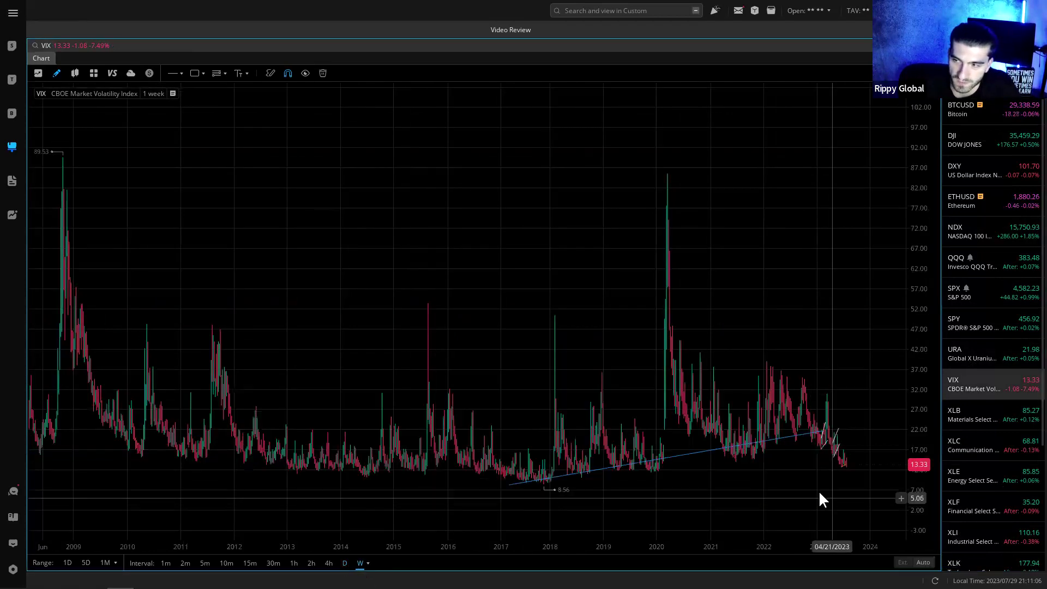
left_click(293, 563)
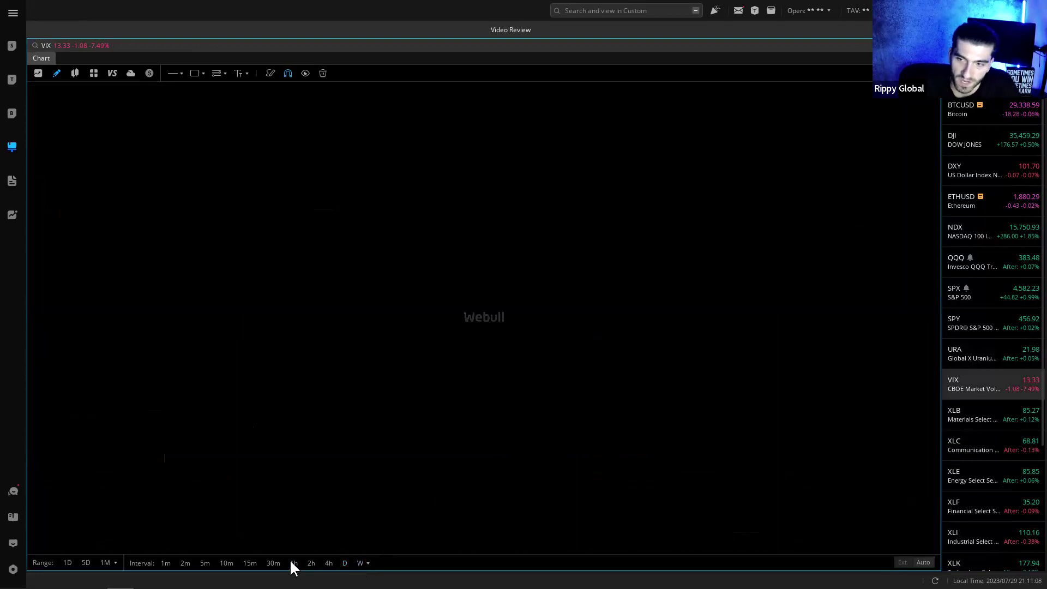
scroll(610, 436, "up", 5)
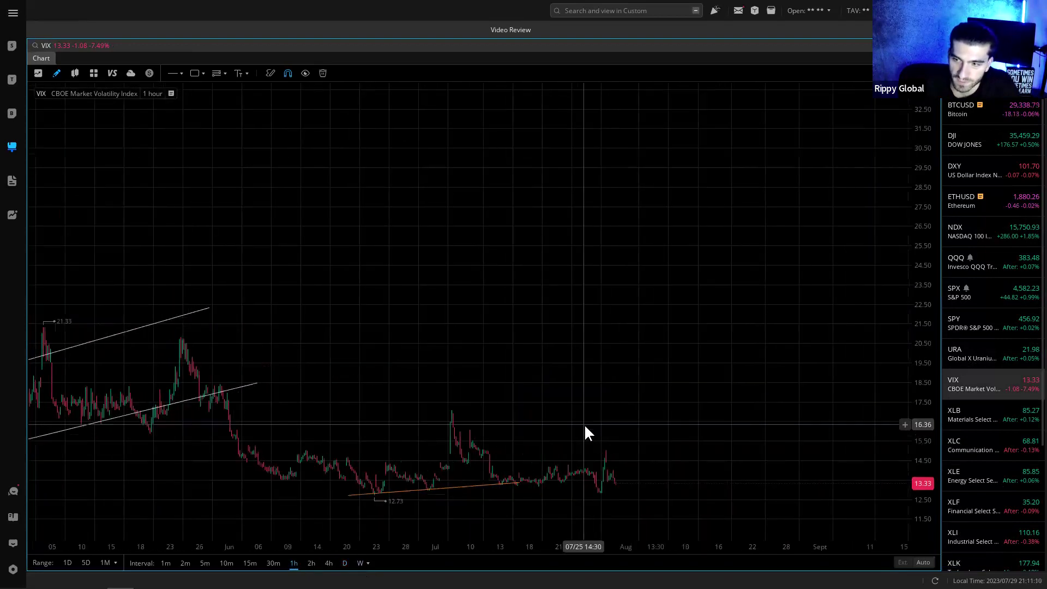
left_click(922, 563)
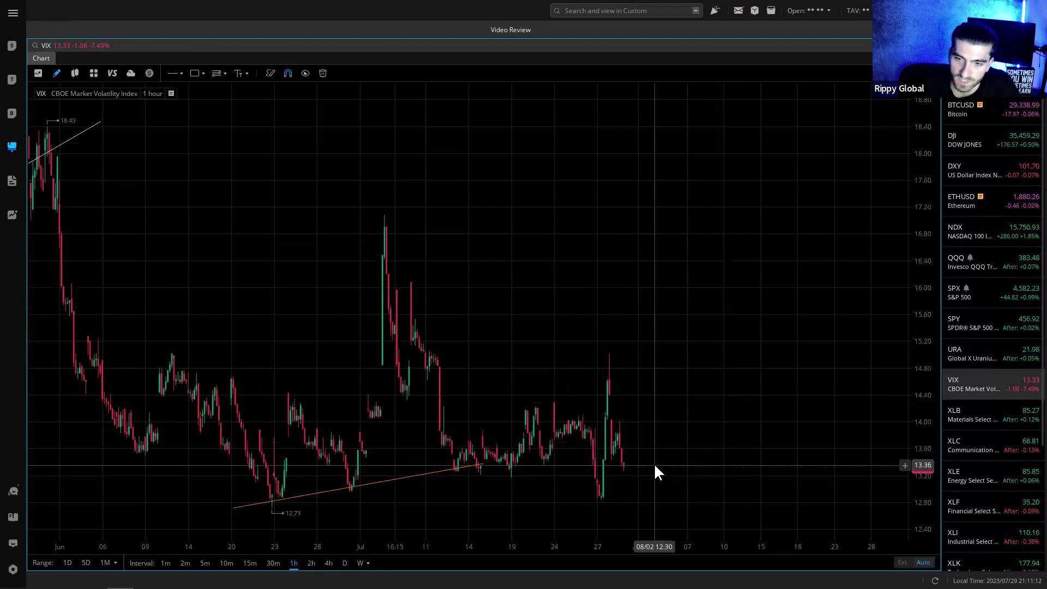